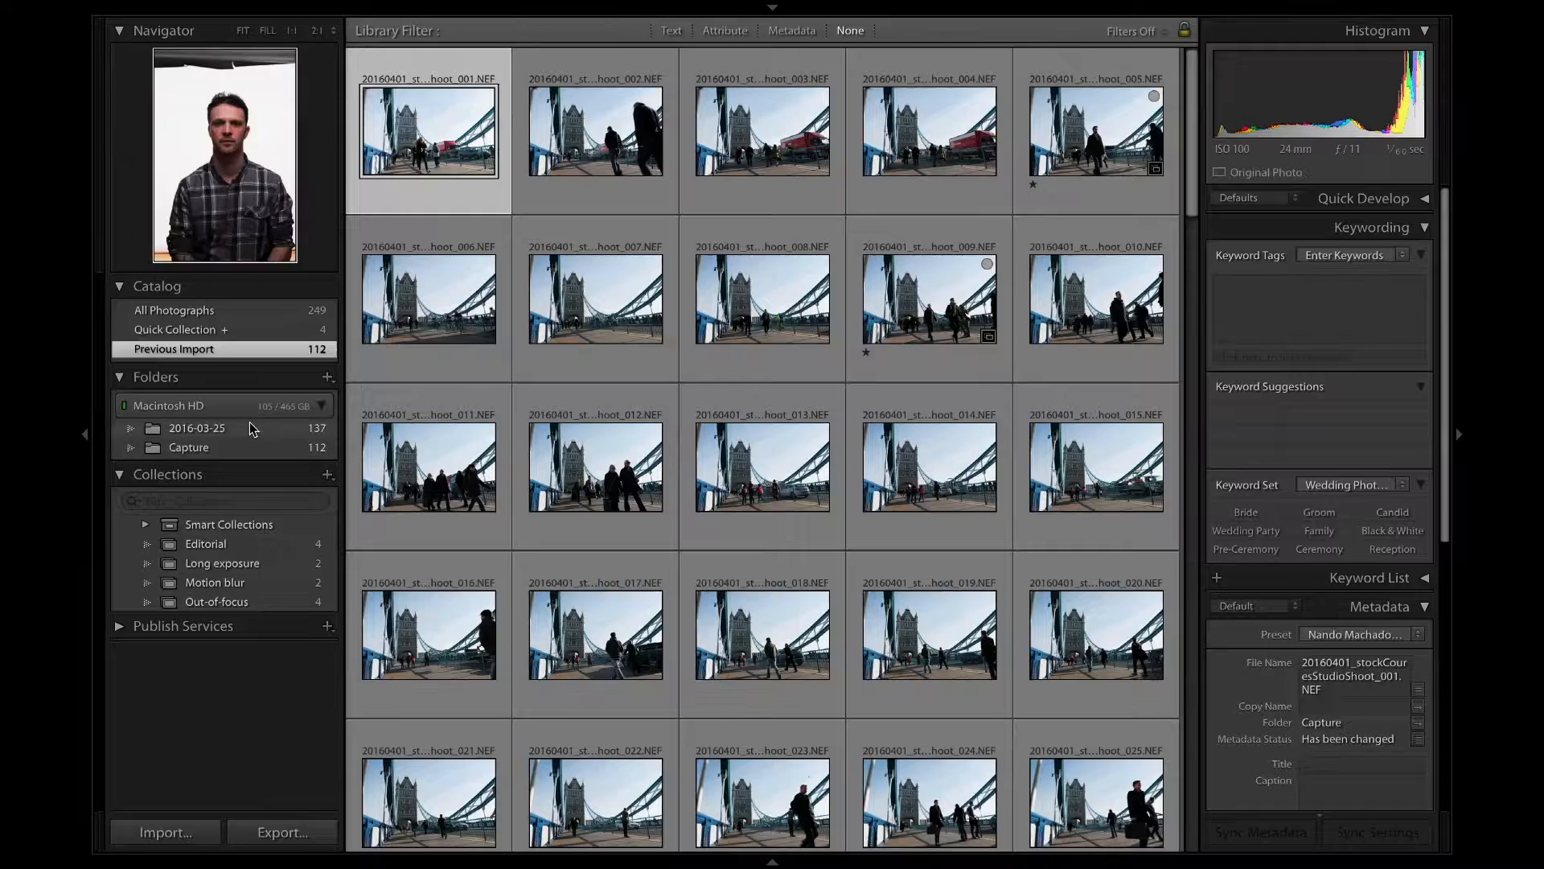
Browse the thumbnails of all photographs in the catalog, from the studio portraits to the Tower Bridge shots.
{"action": "left_click", "coordinate": [279, 310]}
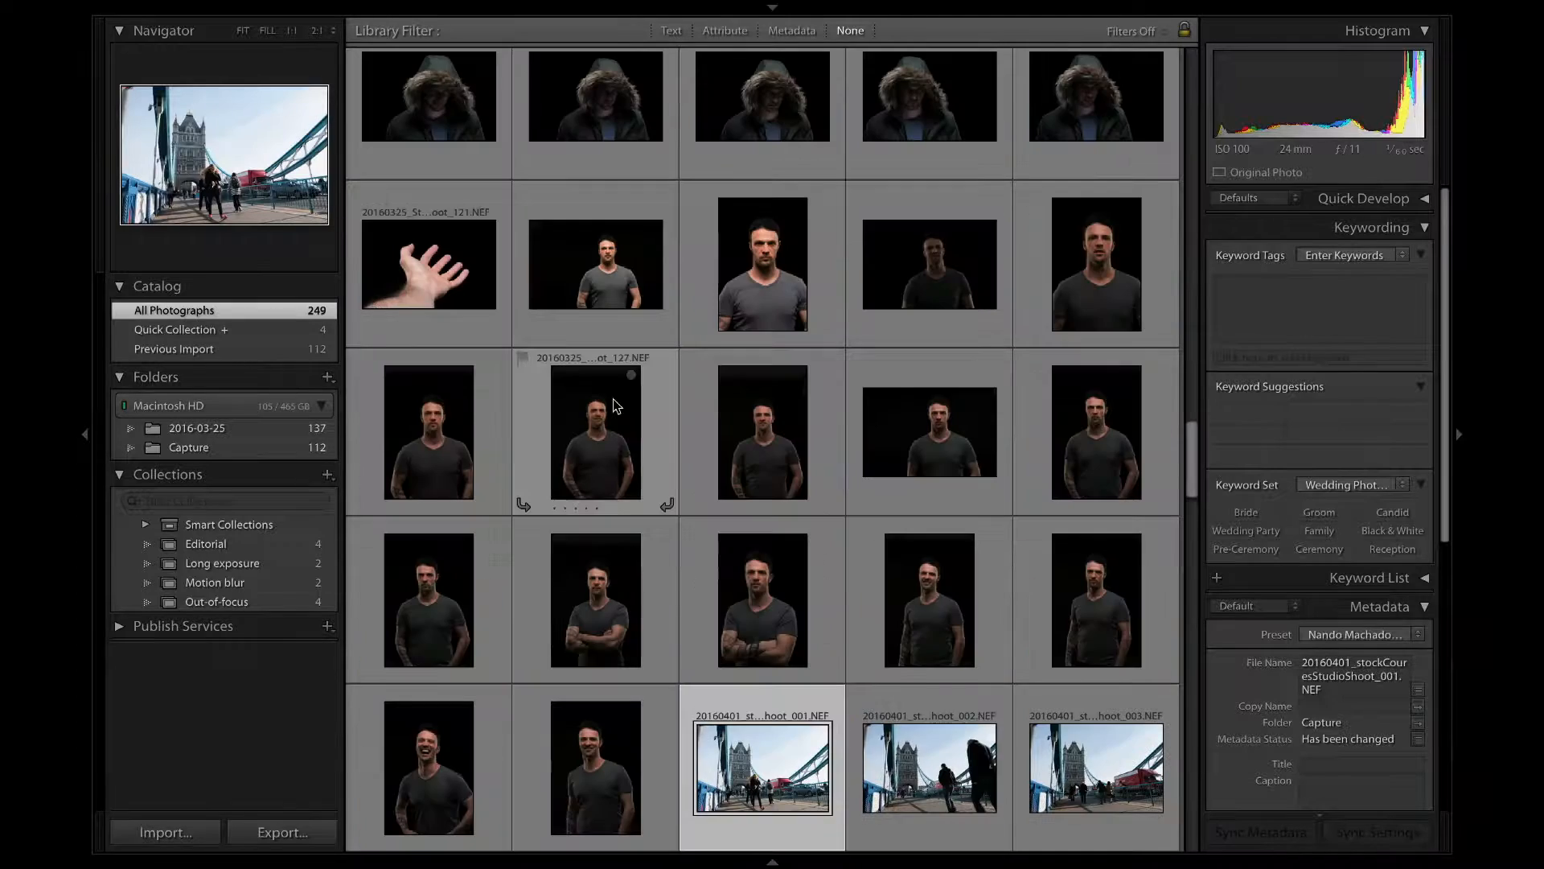
{"action": "scroll", "coordinate": [613, 399], "scroll_direction": "down", "scroll_amount": 3}
{"action": "scroll", "coordinate": [613, 399], "scroll_direction": "up", "scroll_amount": 13}
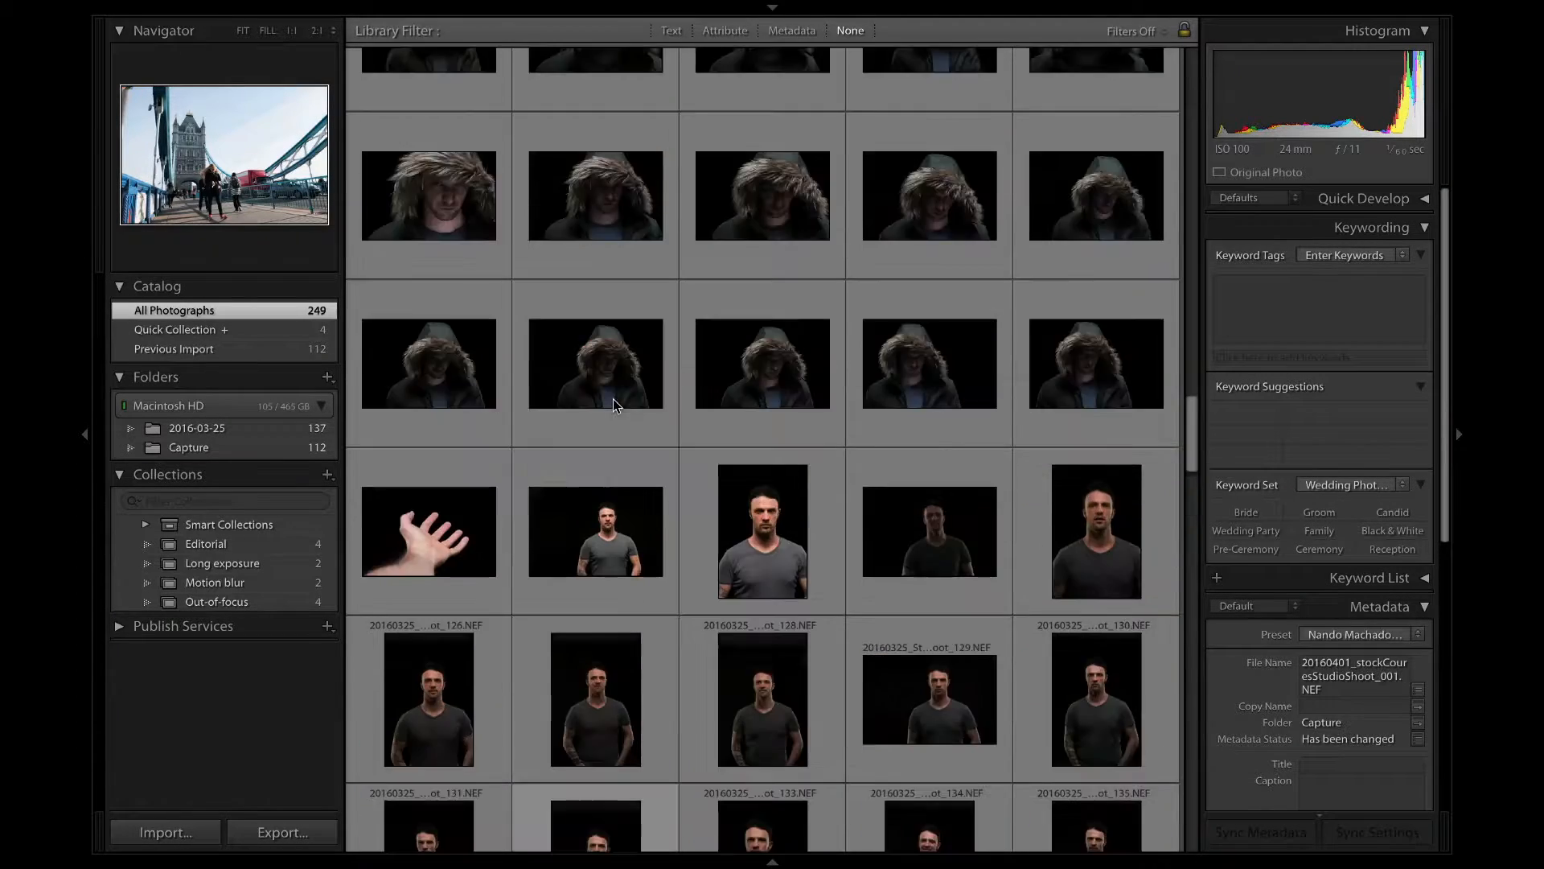
{"action": "scroll", "coordinate": [613, 399], "scroll_direction": "down", "scroll_amount": 20}
{"action": "scroll", "coordinate": [613, 398], "scroll_direction": "up", "scroll_amount": 15}
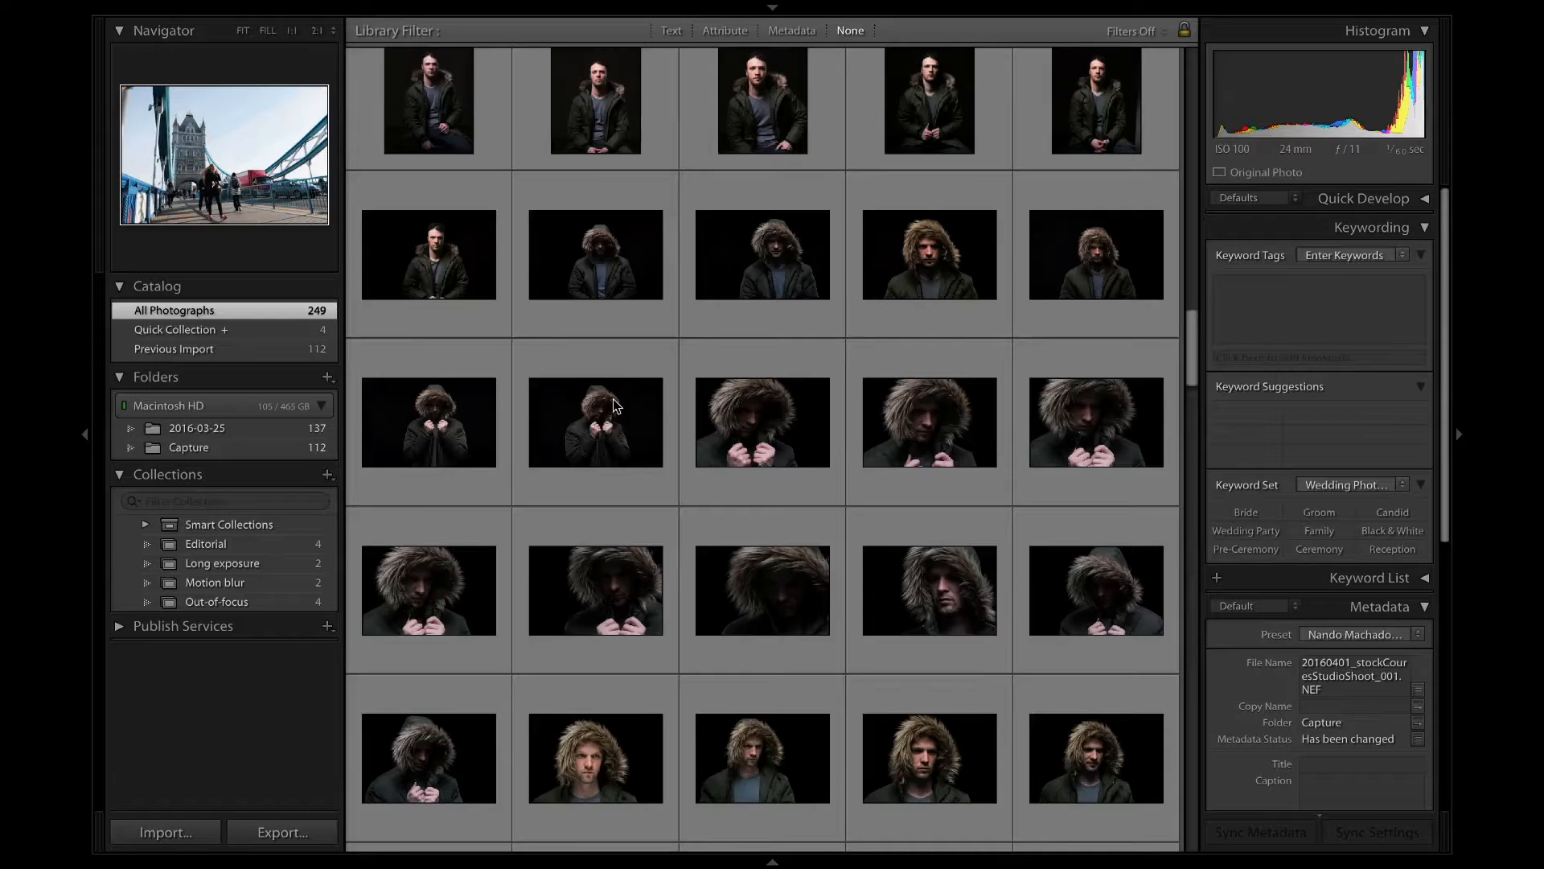
{"action": "scroll", "coordinate": [613, 398], "scroll_direction": "up", "scroll_amount": 10}
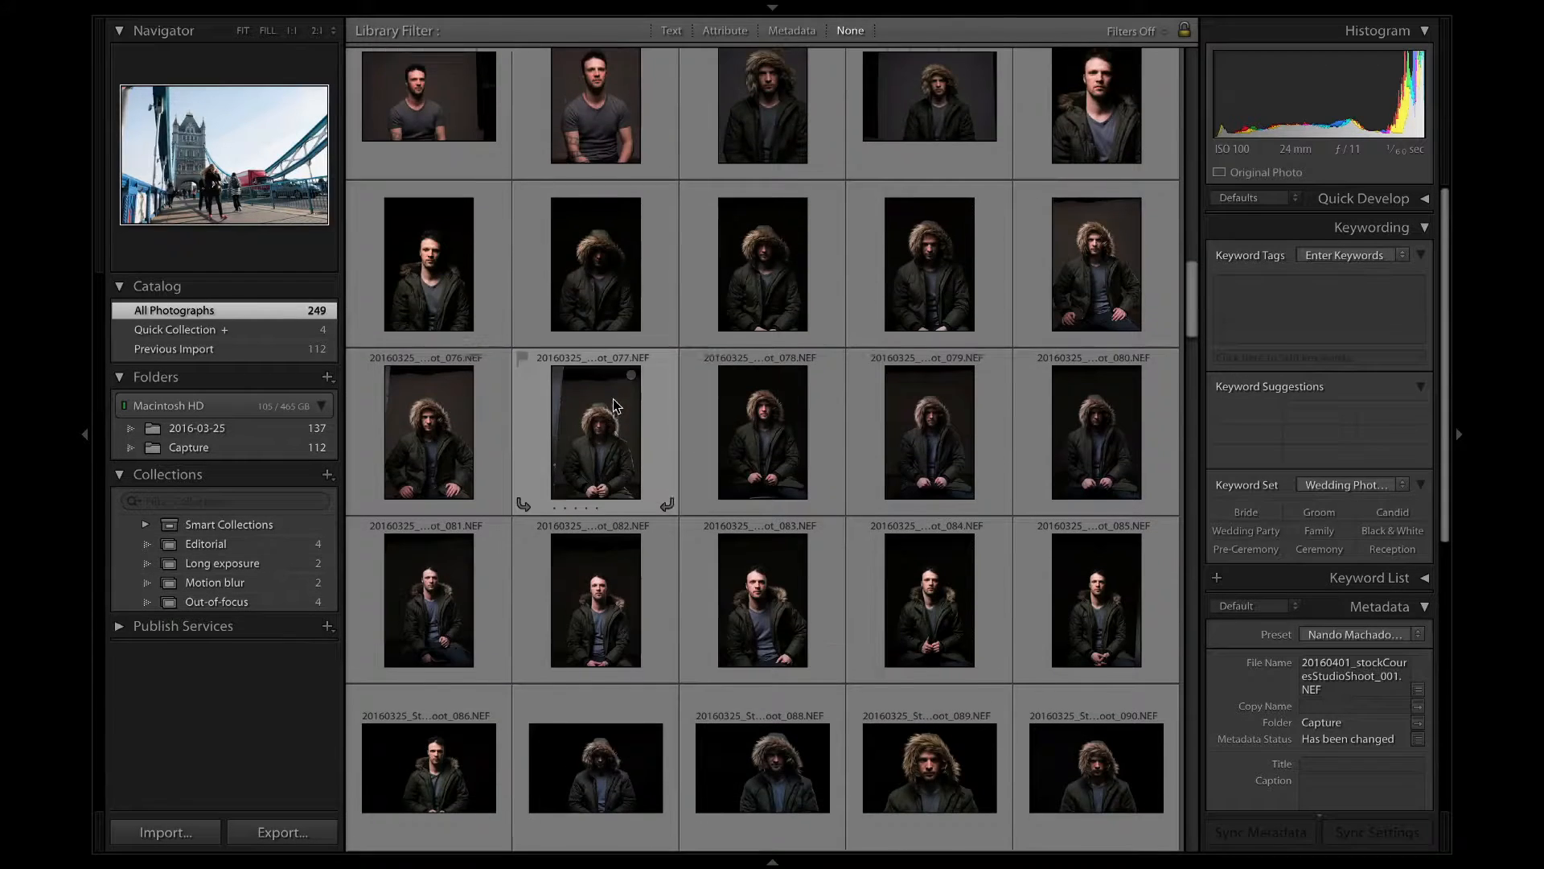
{"action": "scroll", "coordinate": [613, 399], "scroll_direction": "down", "scroll_amount": 15}
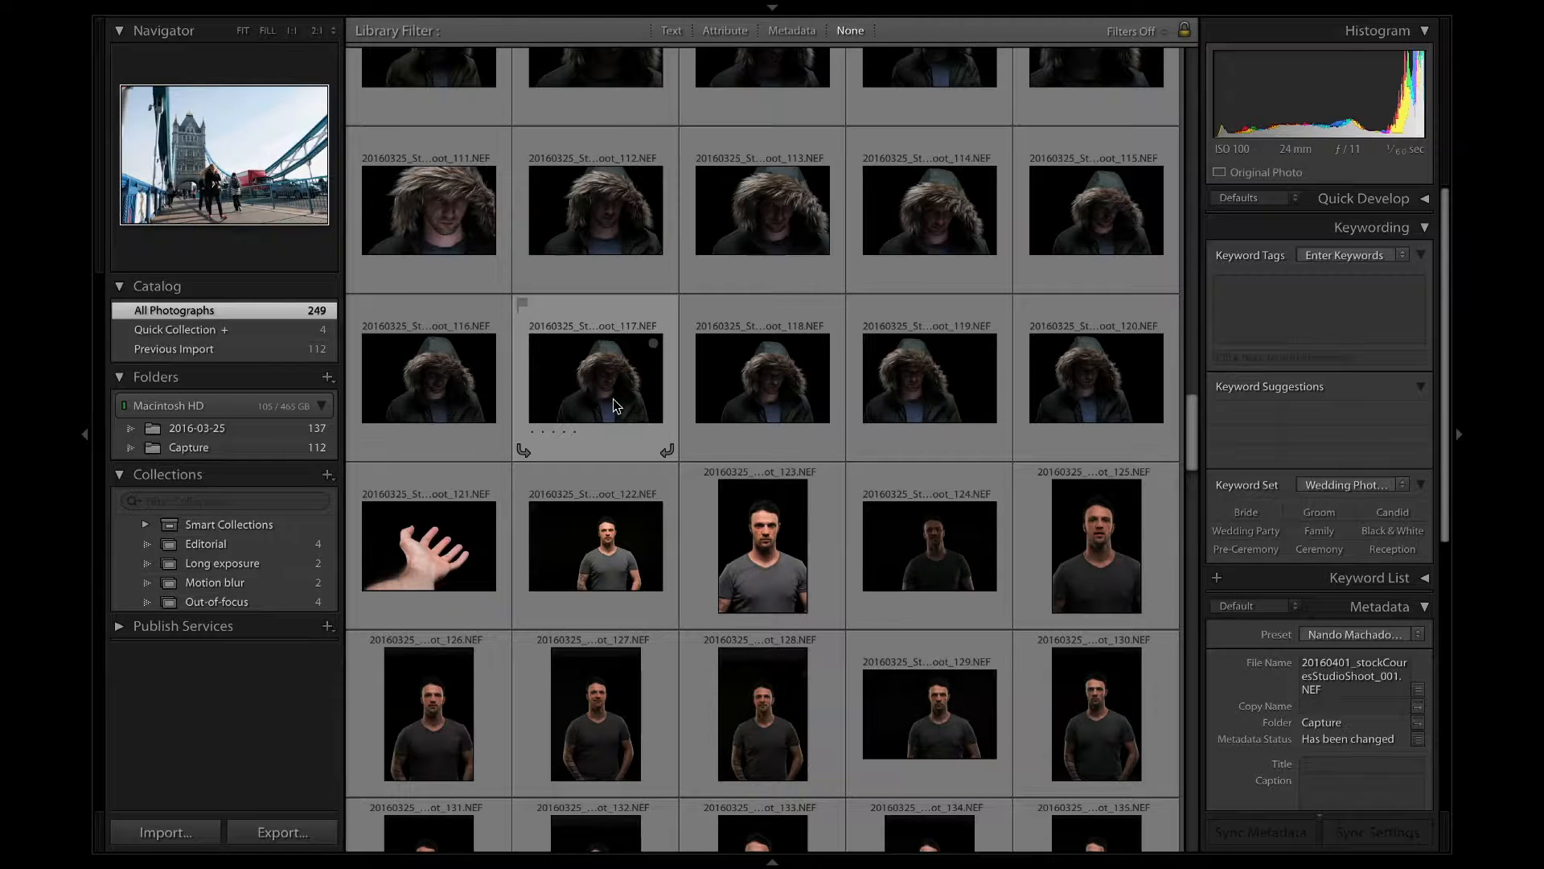
{"action": "scroll", "coordinate": [613, 398], "scroll_direction": "down", "scroll_amount": 10}
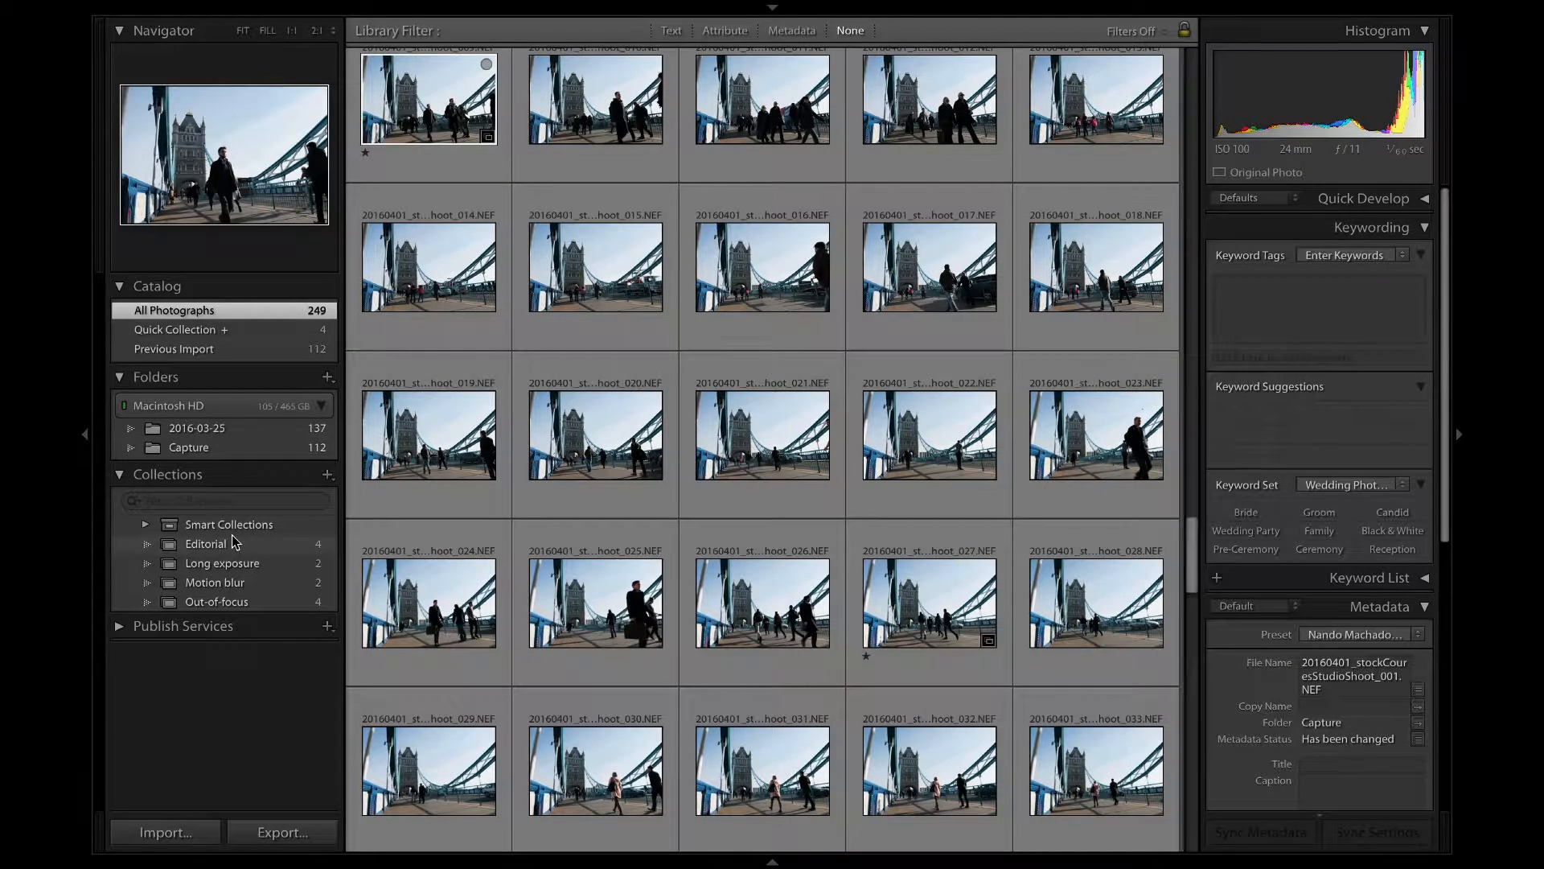
Open the Editorial collection and compare its Tower Bridge photos one by one at full-image size.
{"action": "left_click", "coordinate": [268, 537]}
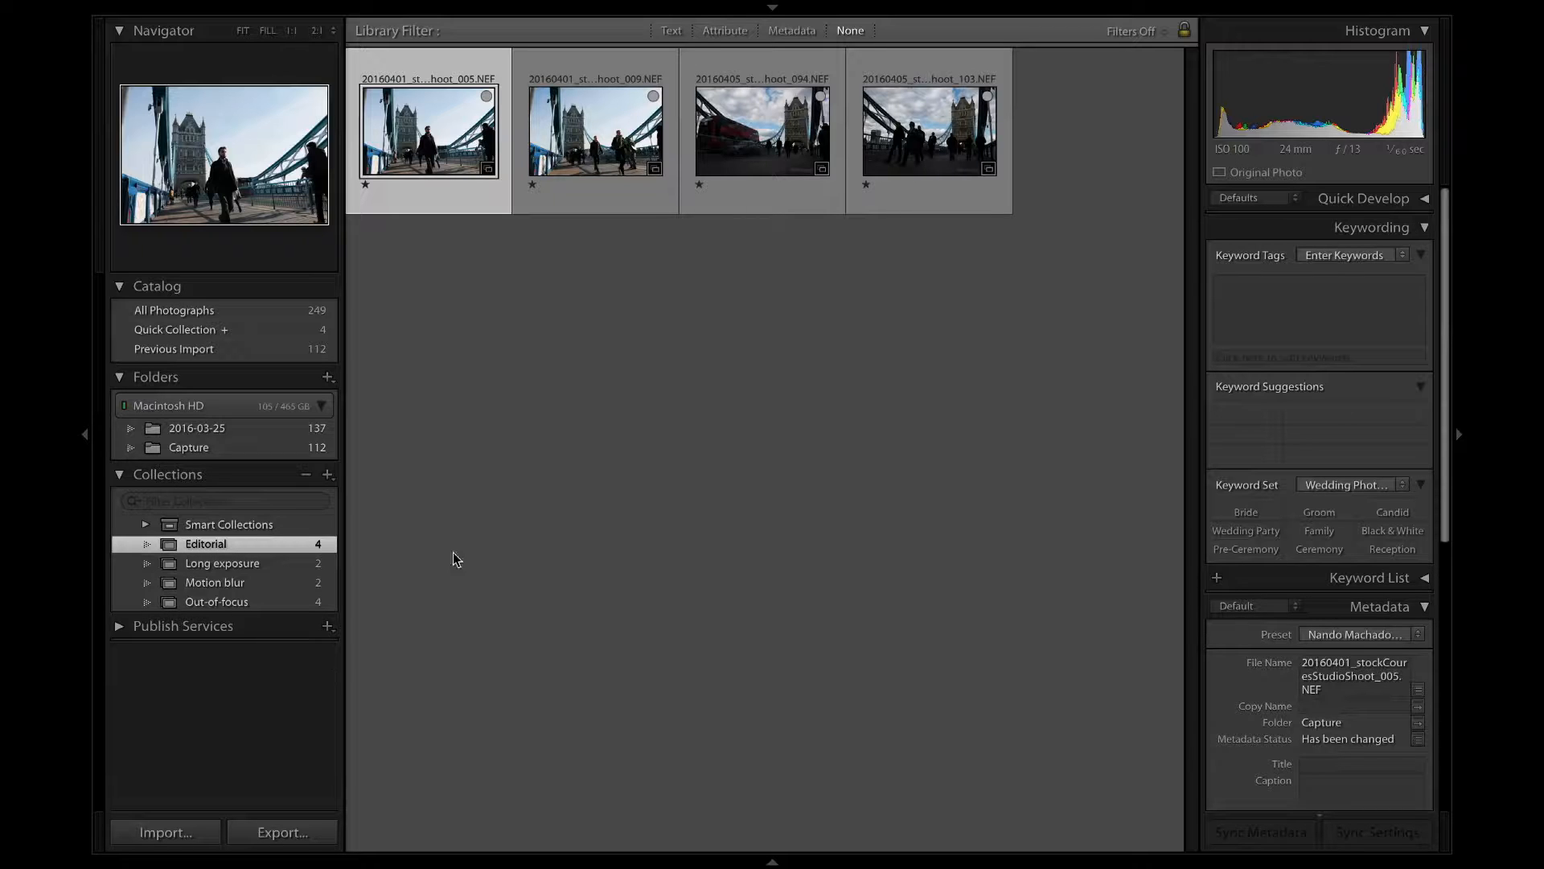
{"action": "mouse_move", "coordinate": [185, 587]}
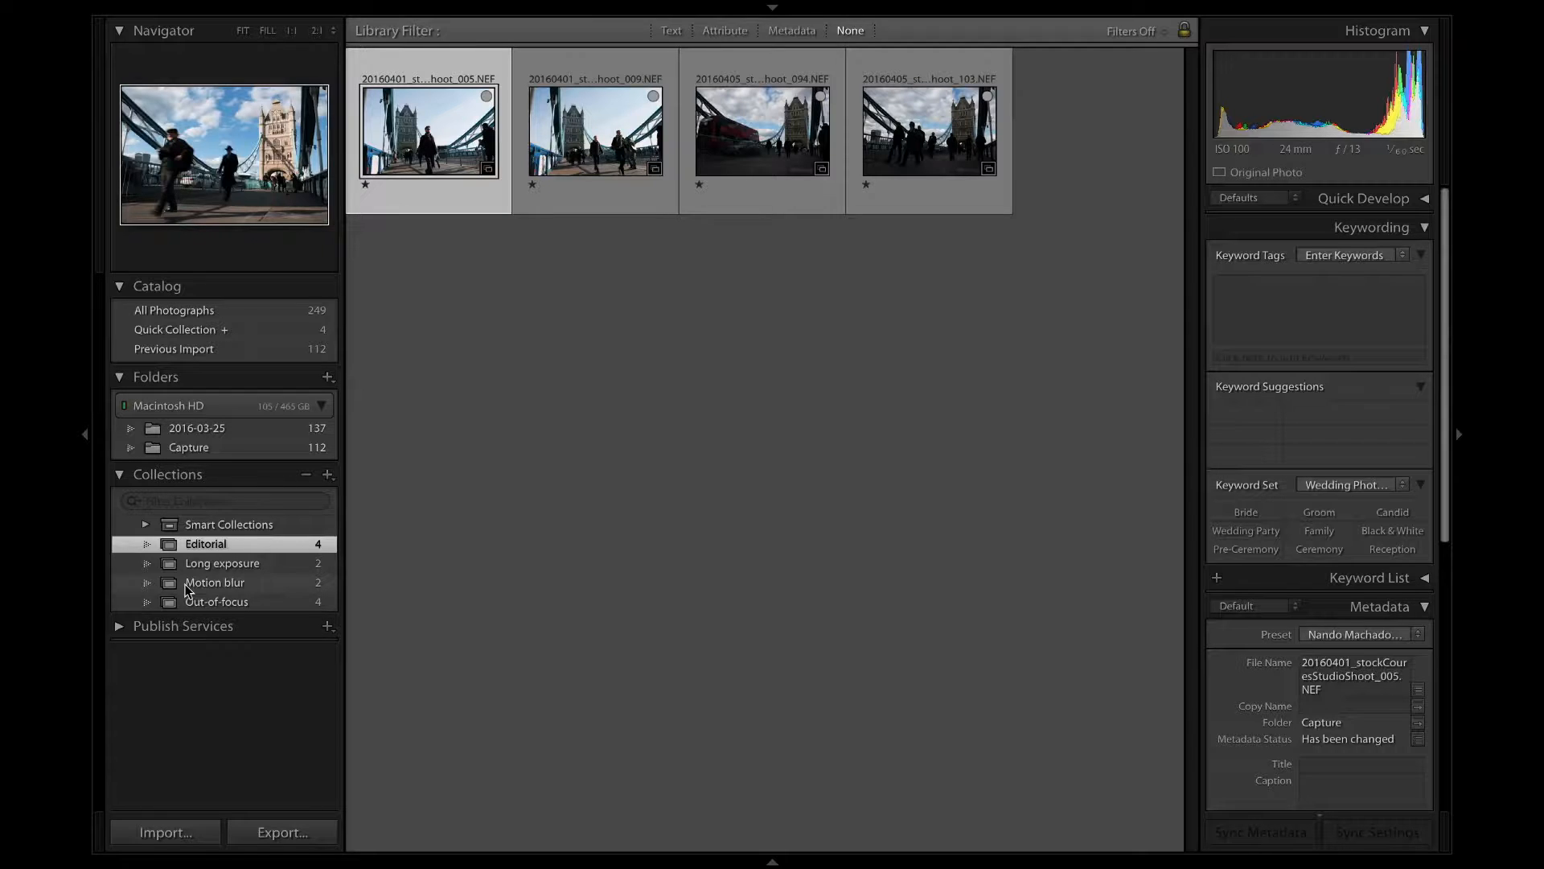
{"action": "key", "text": "super+a"}
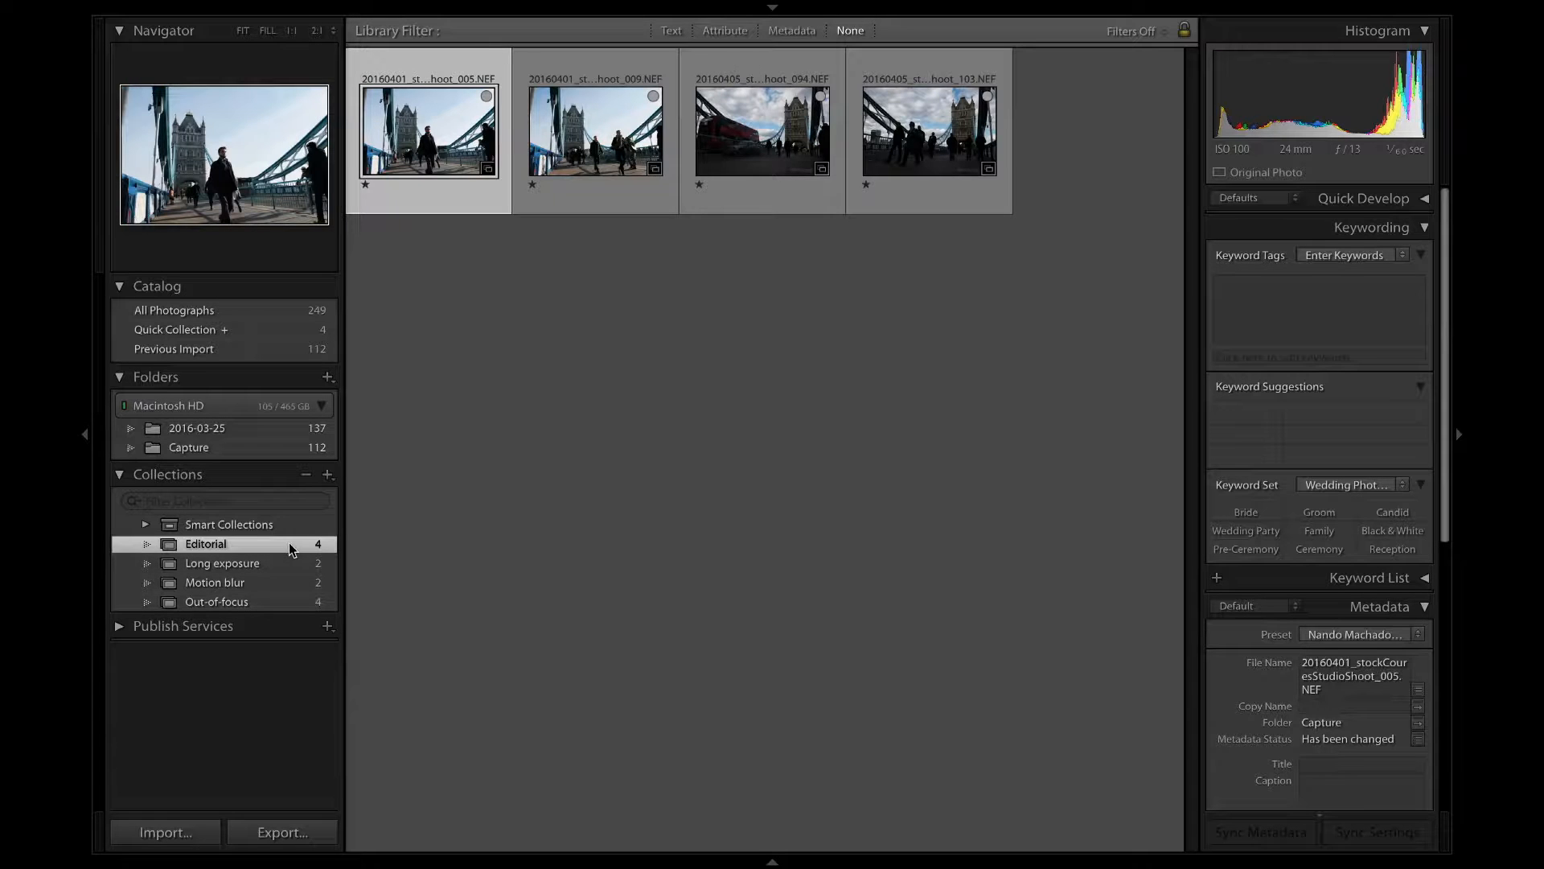
{"action": "double_click", "coordinate": [396, 128]}
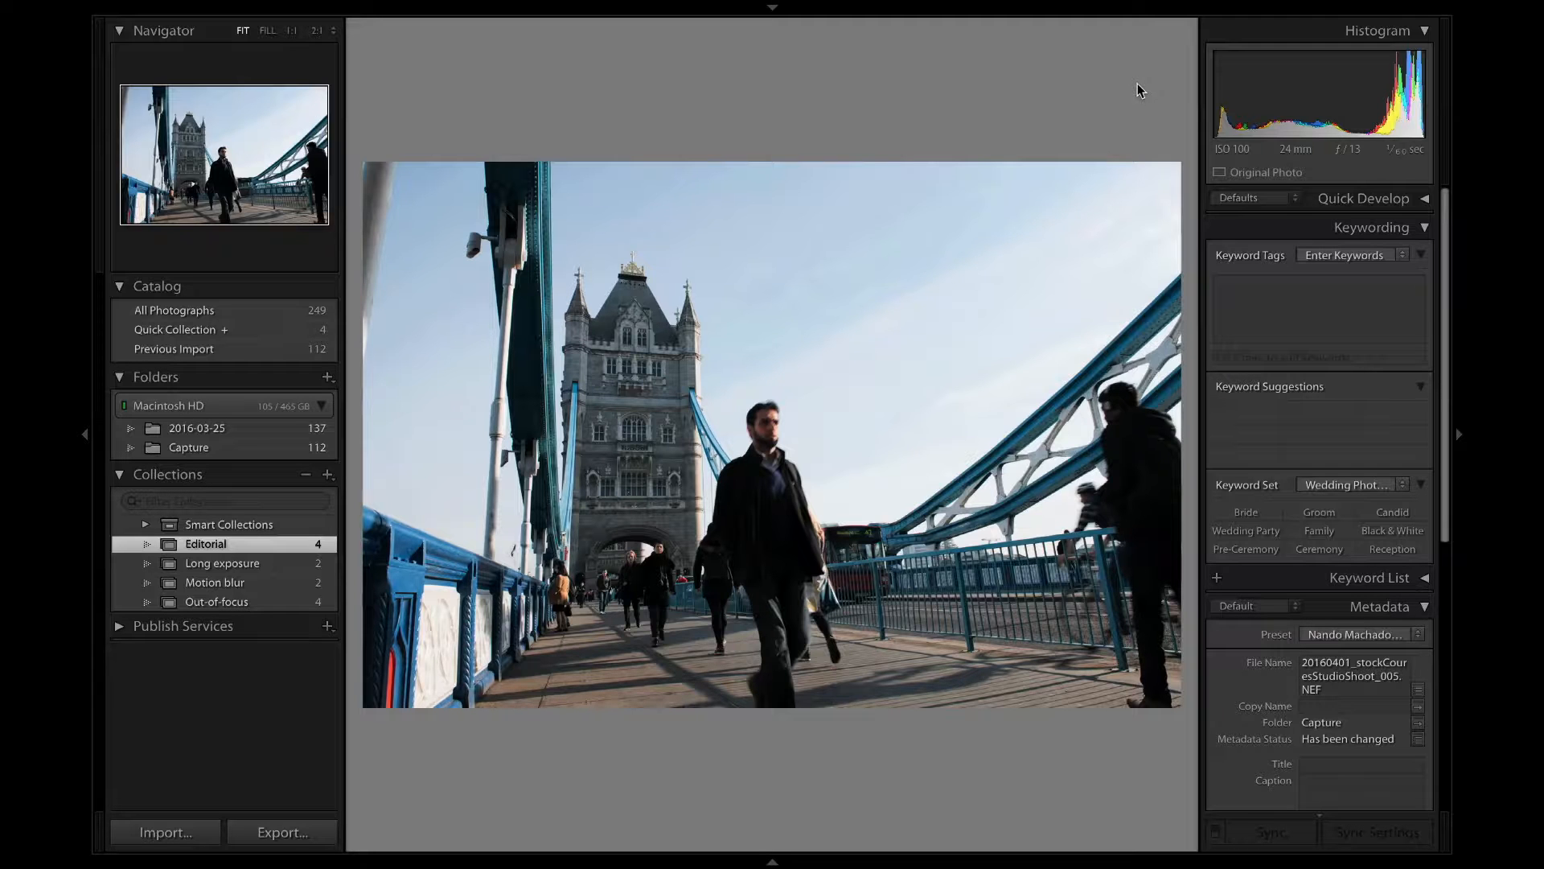
{"action": "key", "text": "Right"}
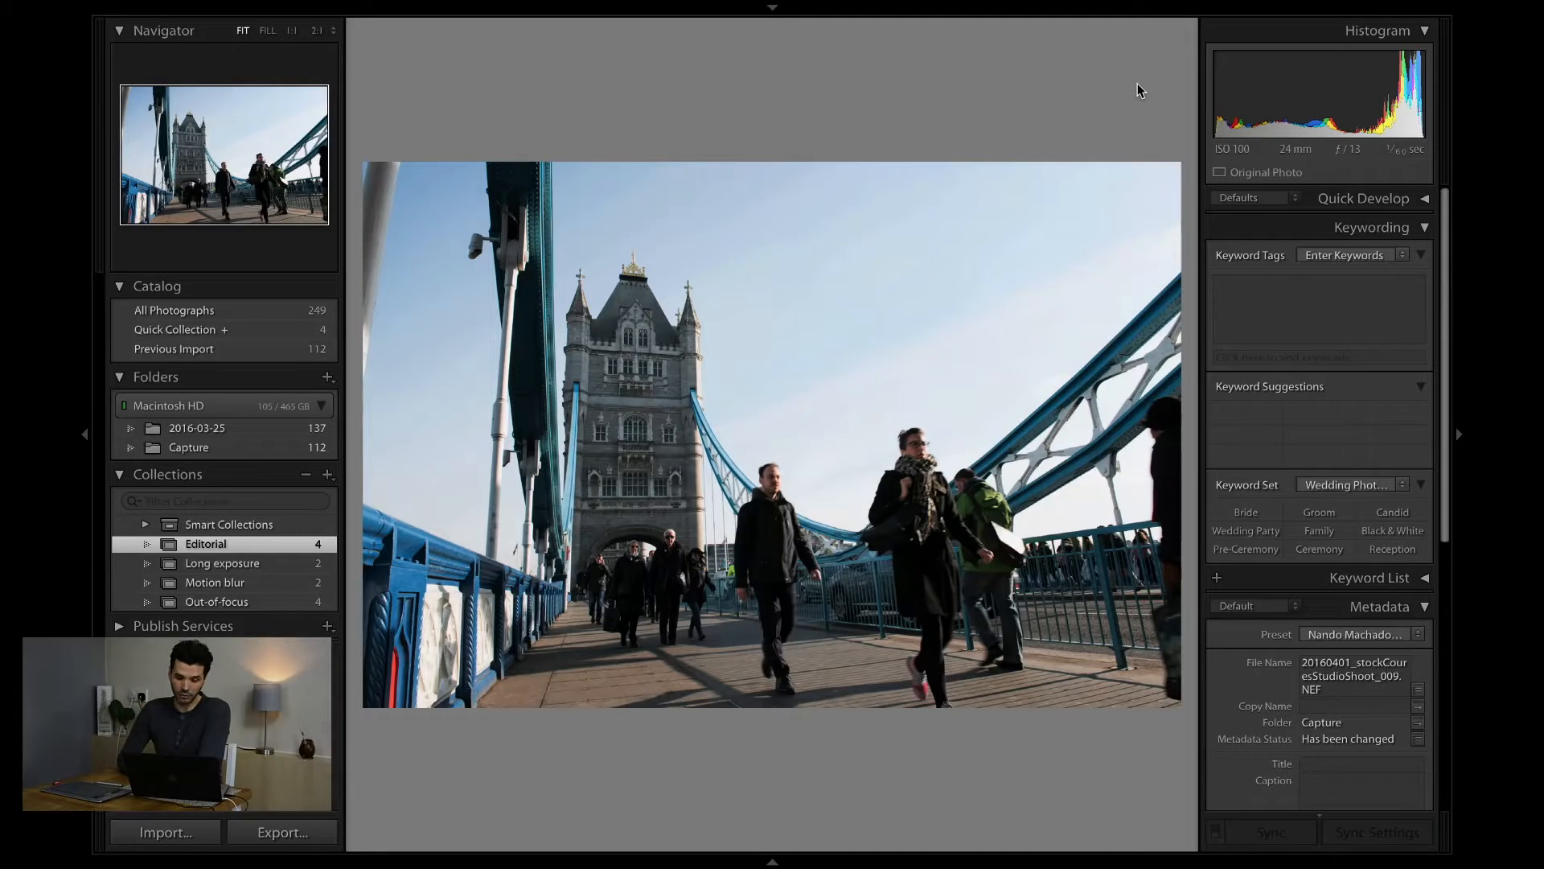
{"action": "key", "text": "Right"}
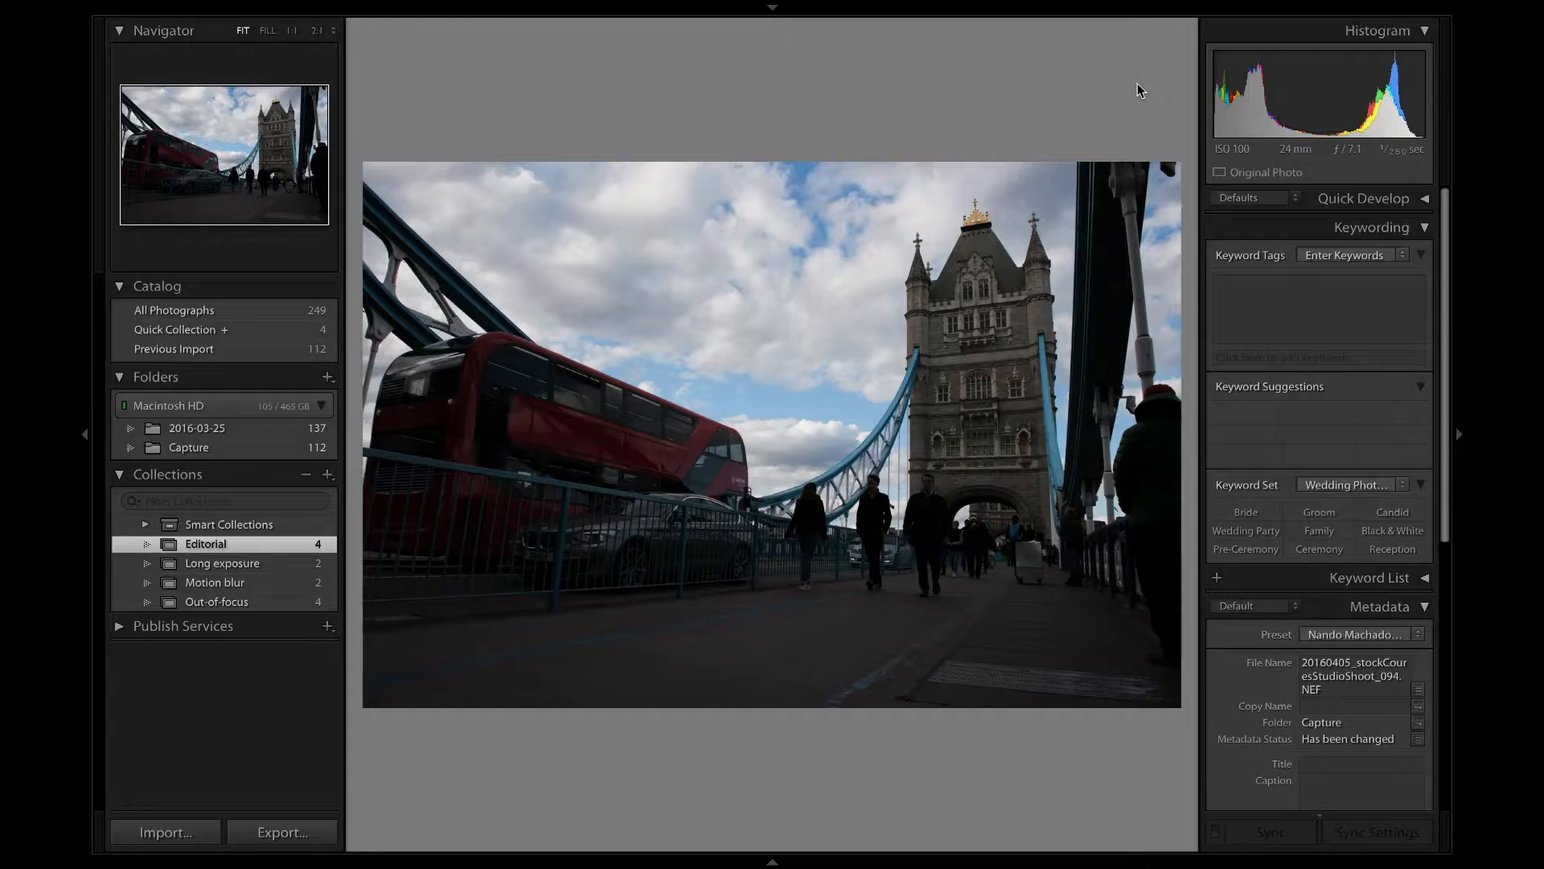
{"action": "key", "text": "Right"}
{"action": "key", "text": "Left"}
{"action": "key", "text": "Left"}
{"action": "key", "text": "Right"}
{"action": "key", "text": "Right"}
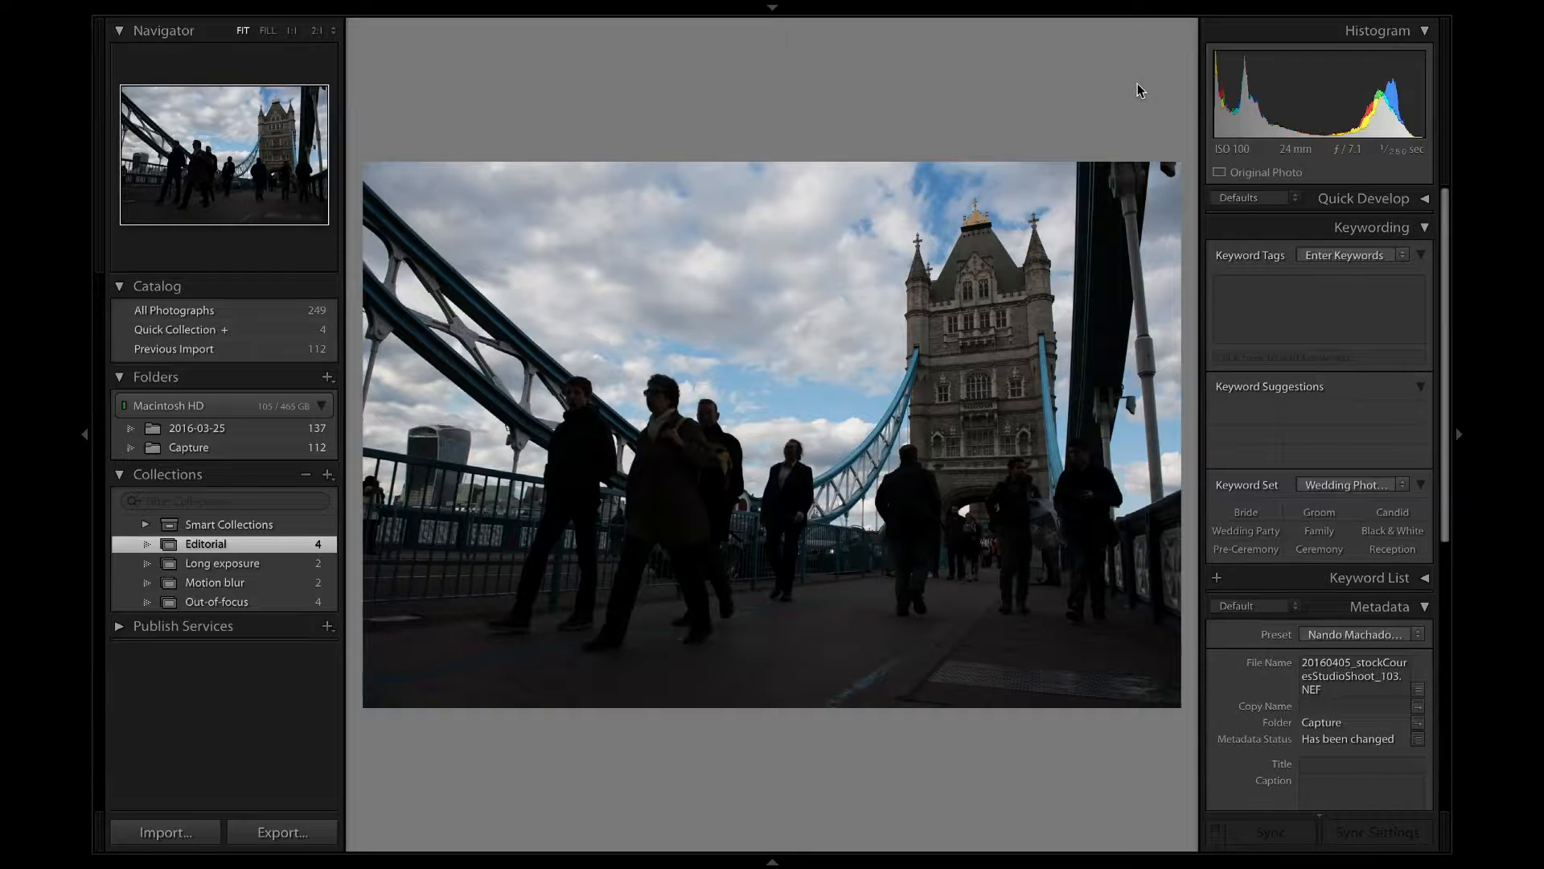
{"action": "key", "text": "Left"}
{"action": "key", "text": "Left"}
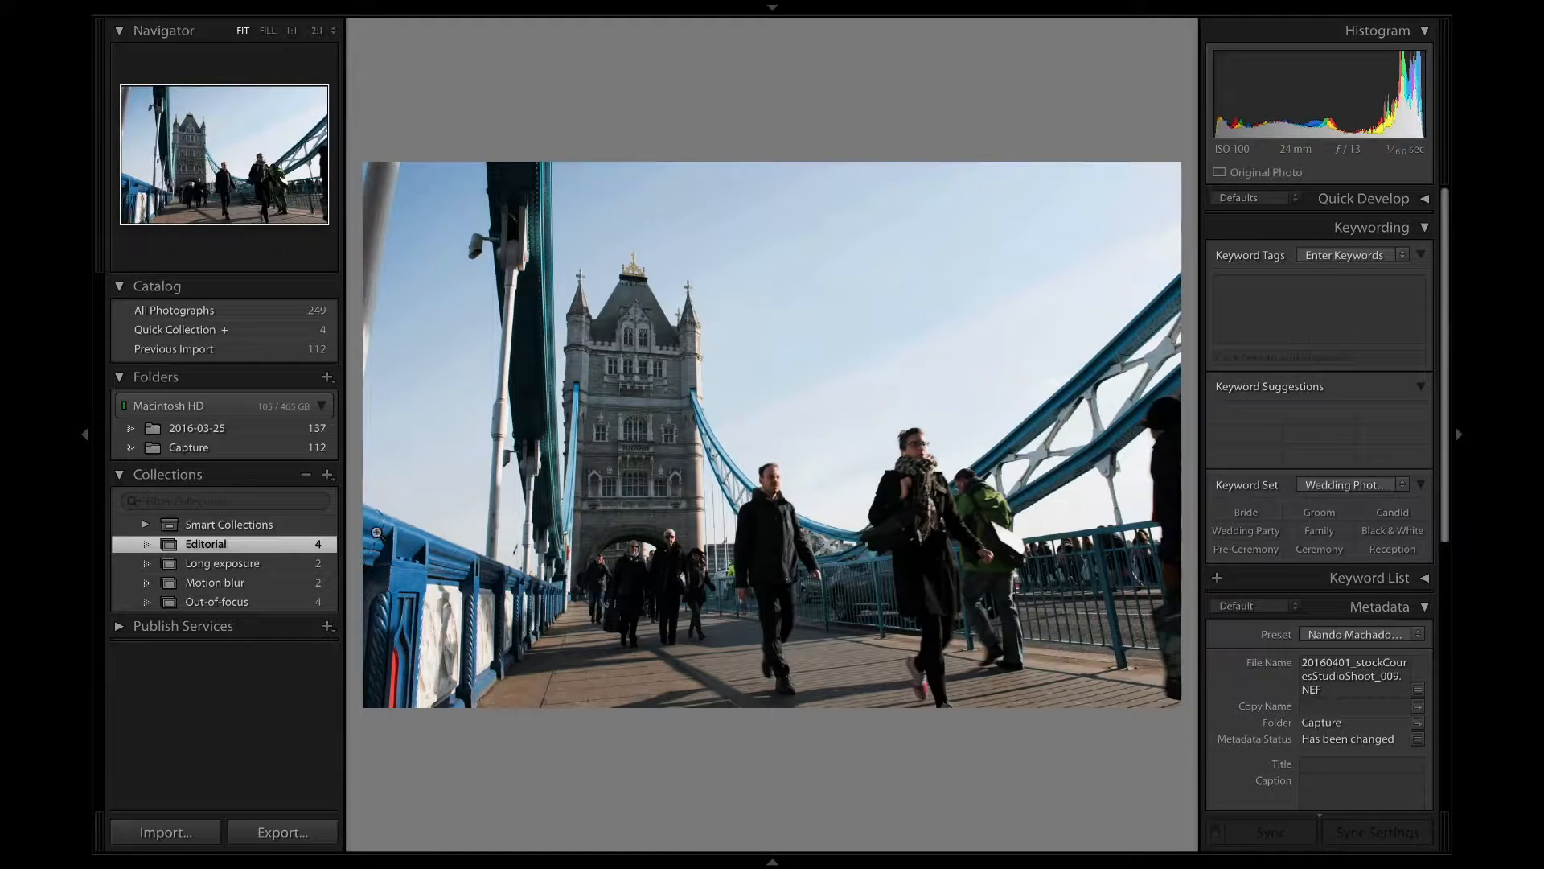
View the photos of the Long exposure collection one after the other.
{"action": "left_click", "coordinate": [269, 561]}
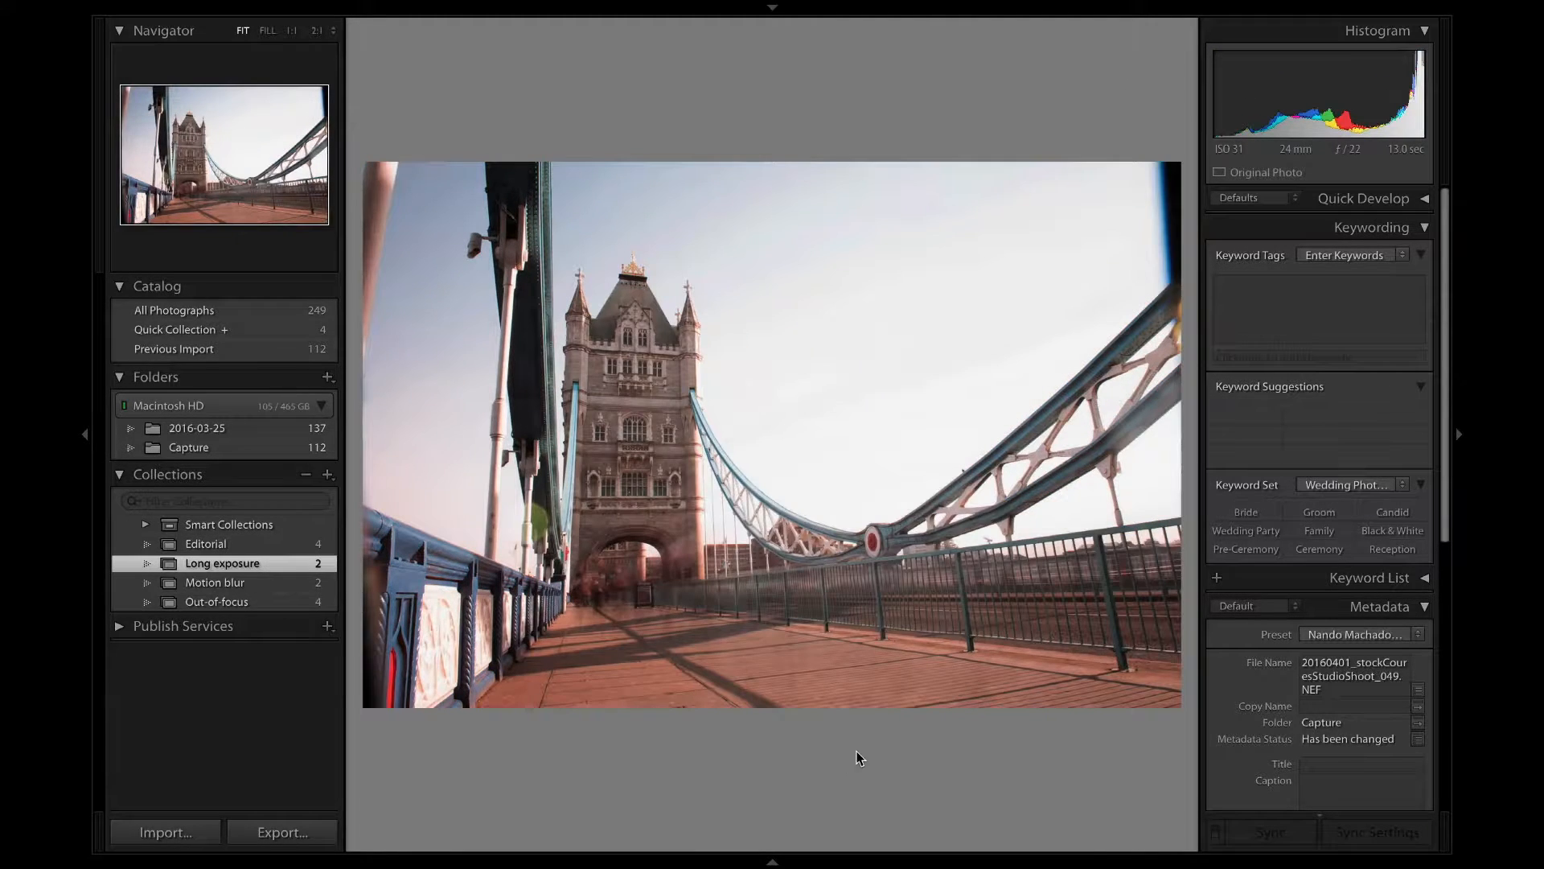
{"action": "key", "text": "Right"}
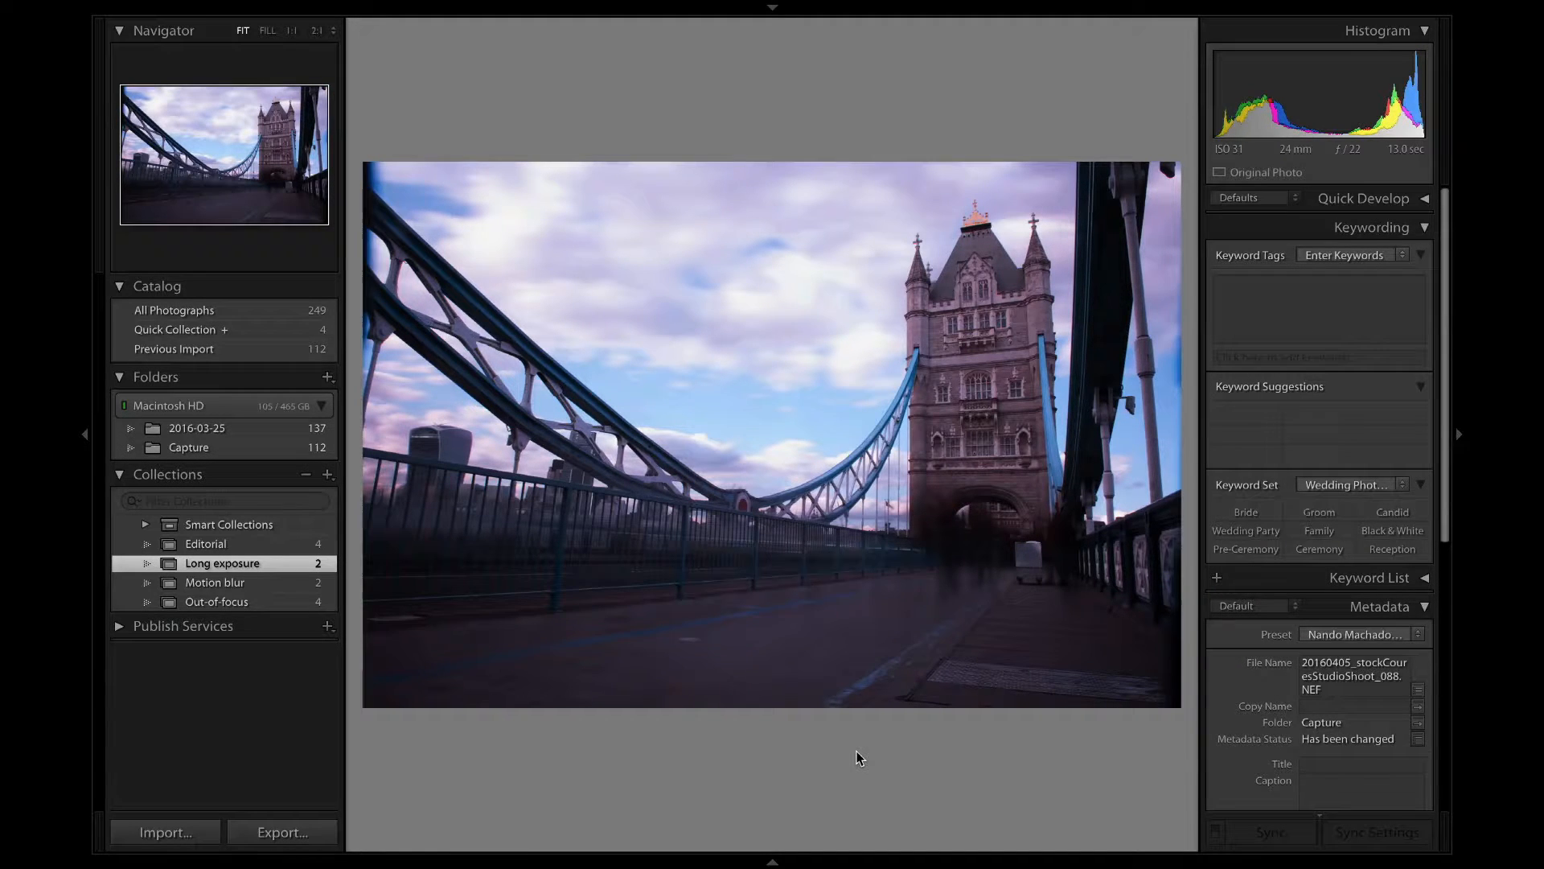
{"action": "key", "text": "F2"}
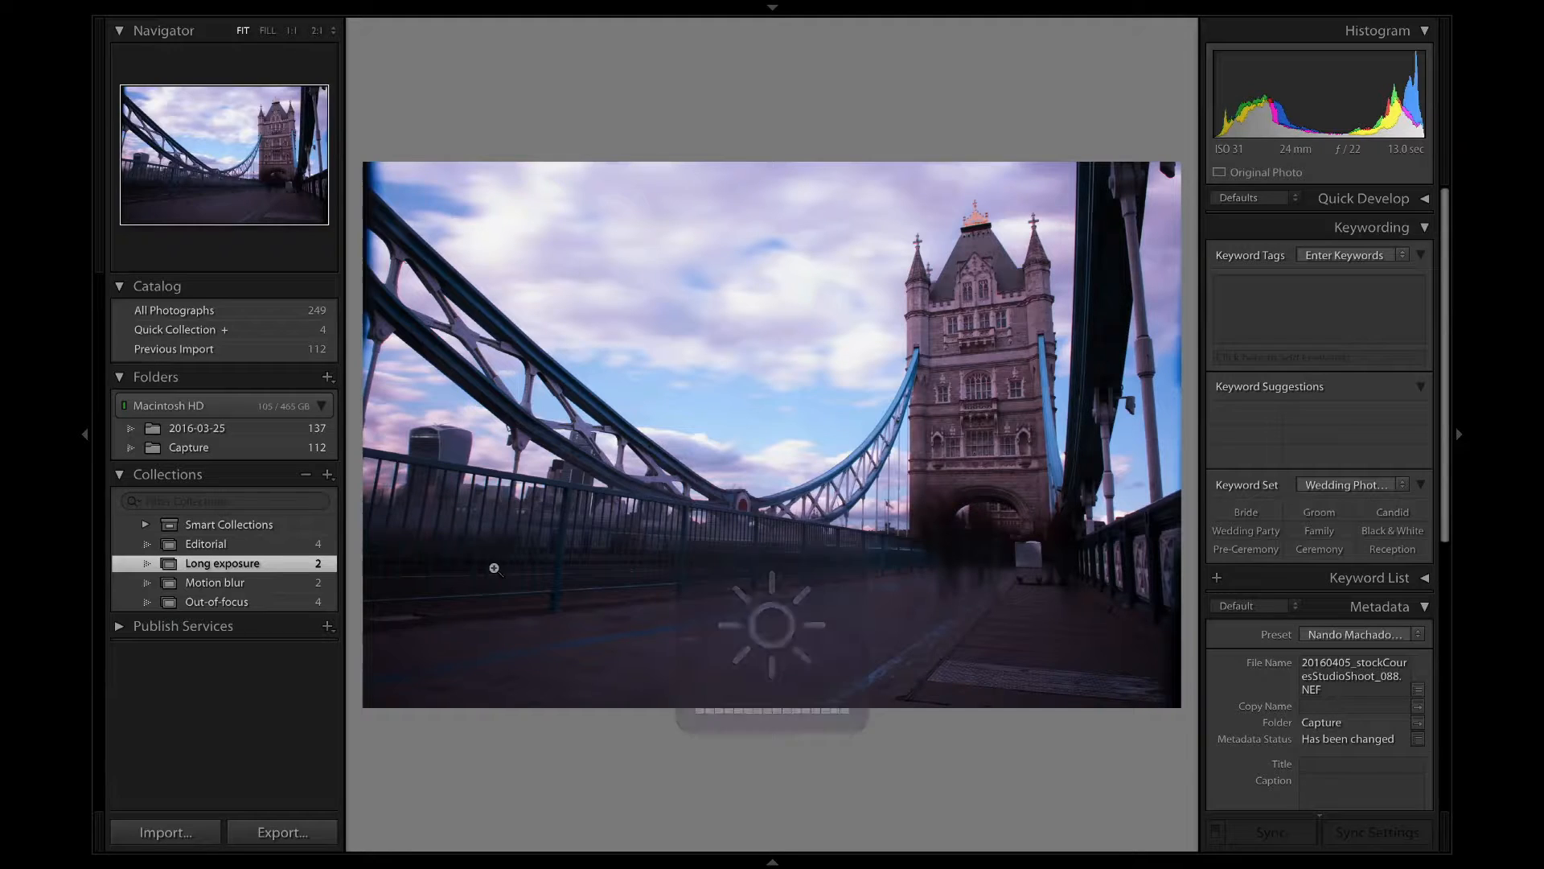
Compare the photos of the Motion blur collection, inspecting the people near the tower's archway in each at 1:1 magnification.
{"action": "left_click", "coordinate": [260, 585]}
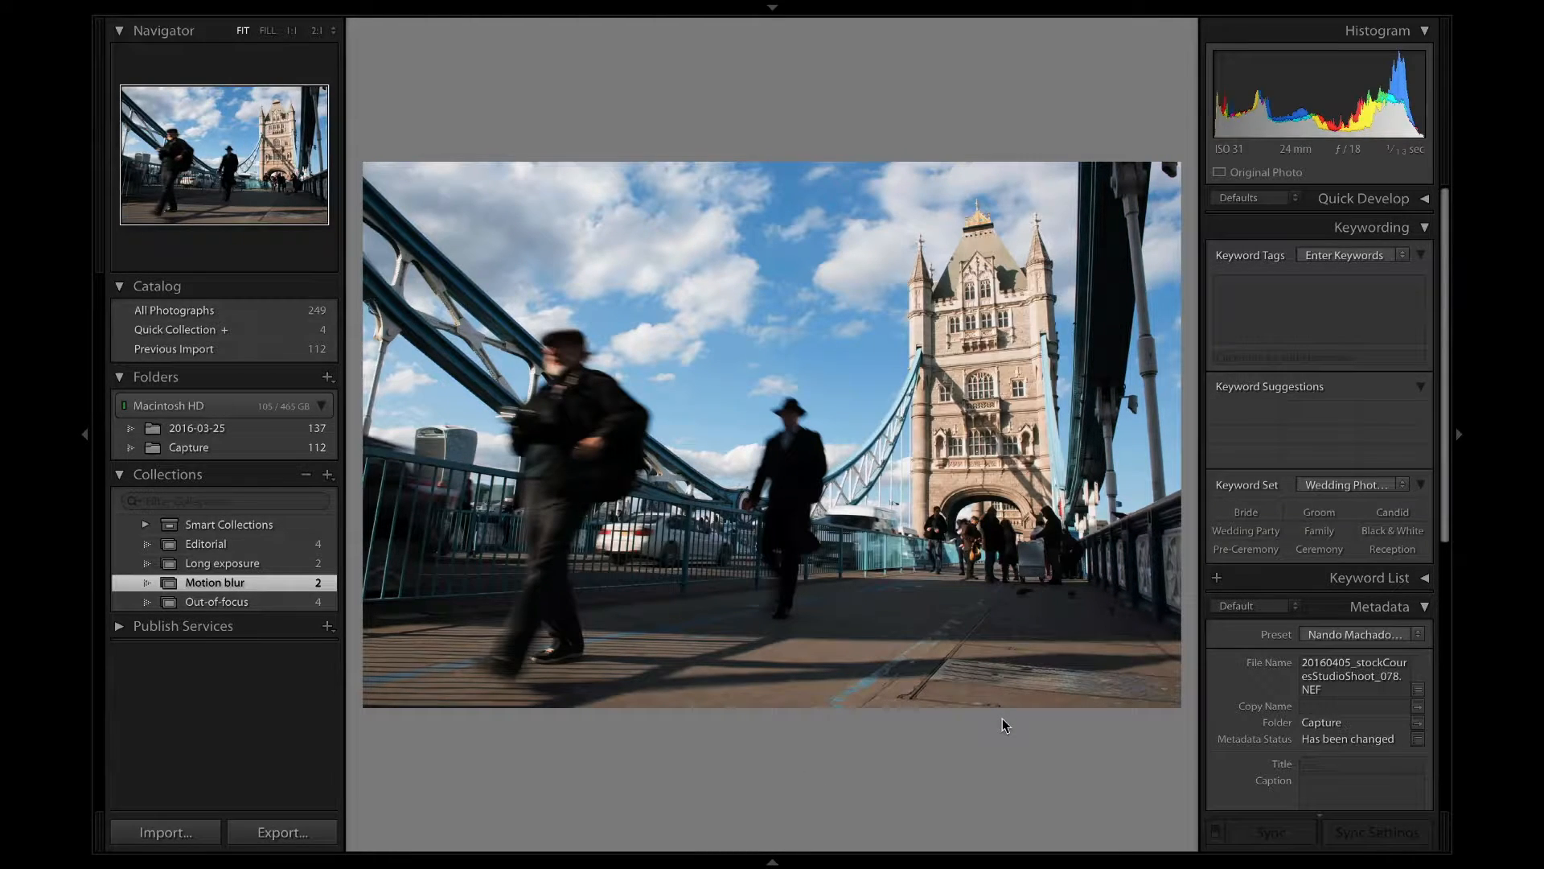
{"action": "key", "text": "Right"}
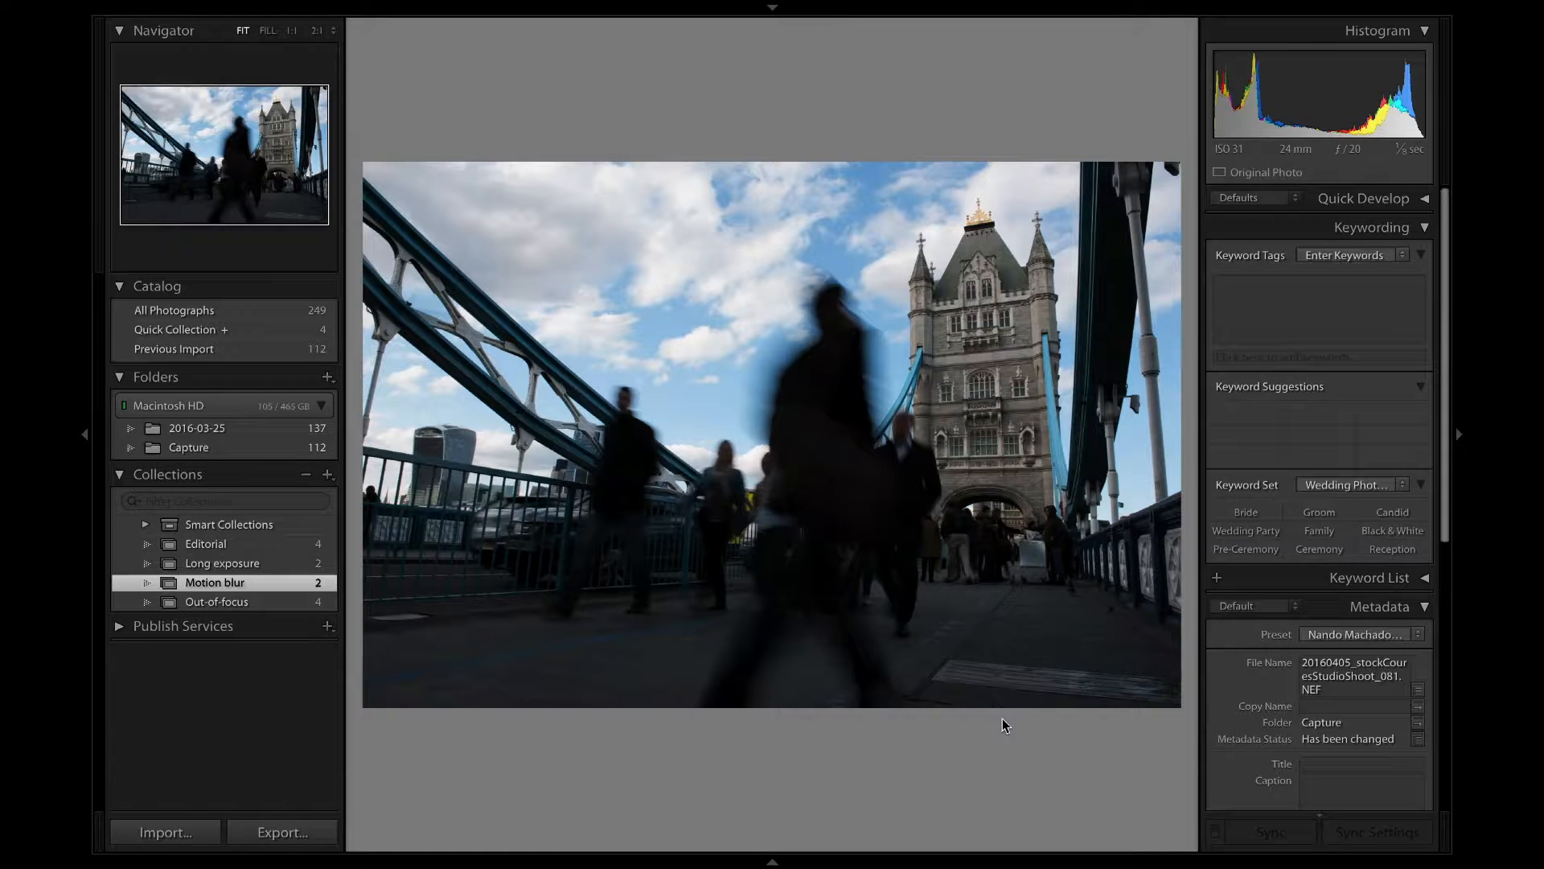
{"action": "key", "text": "Left"}
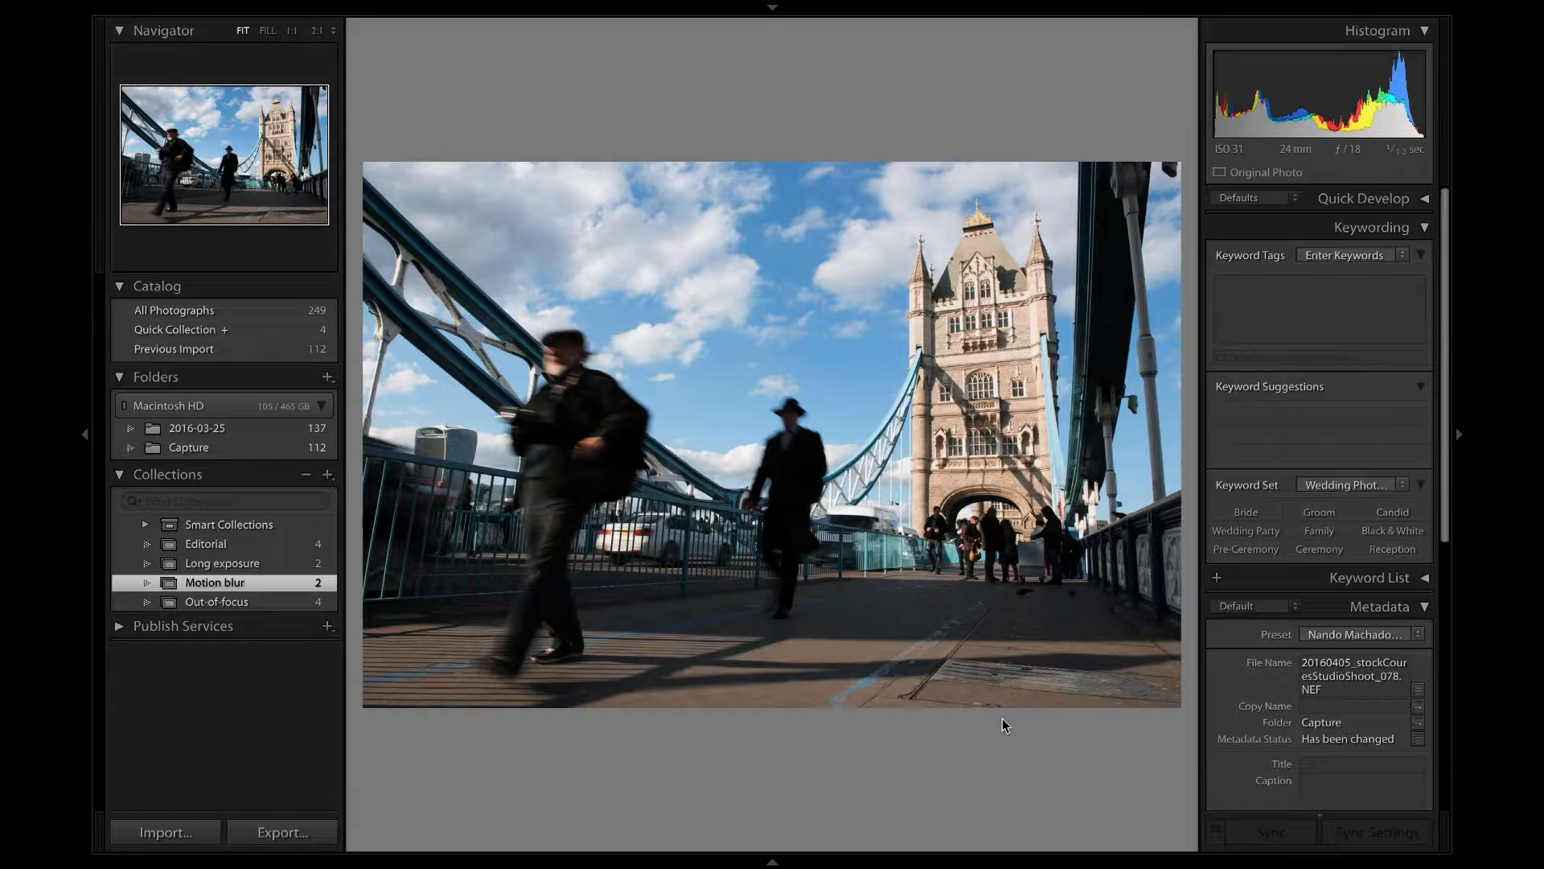
{"action": "key", "text": "Right"}
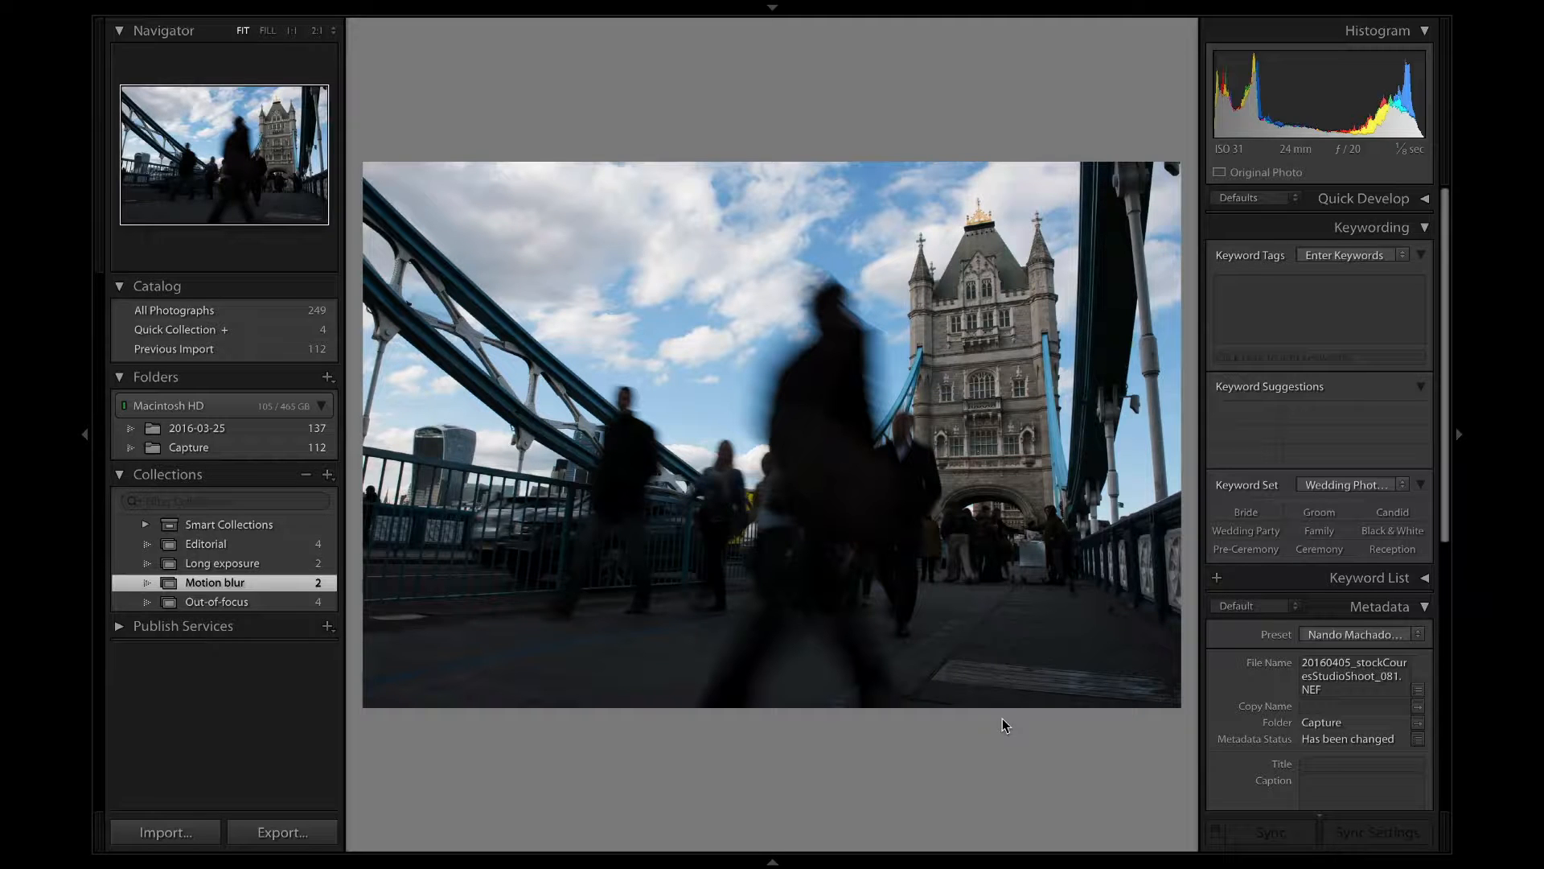
{"action": "left_click", "coordinate": [1043, 510]}
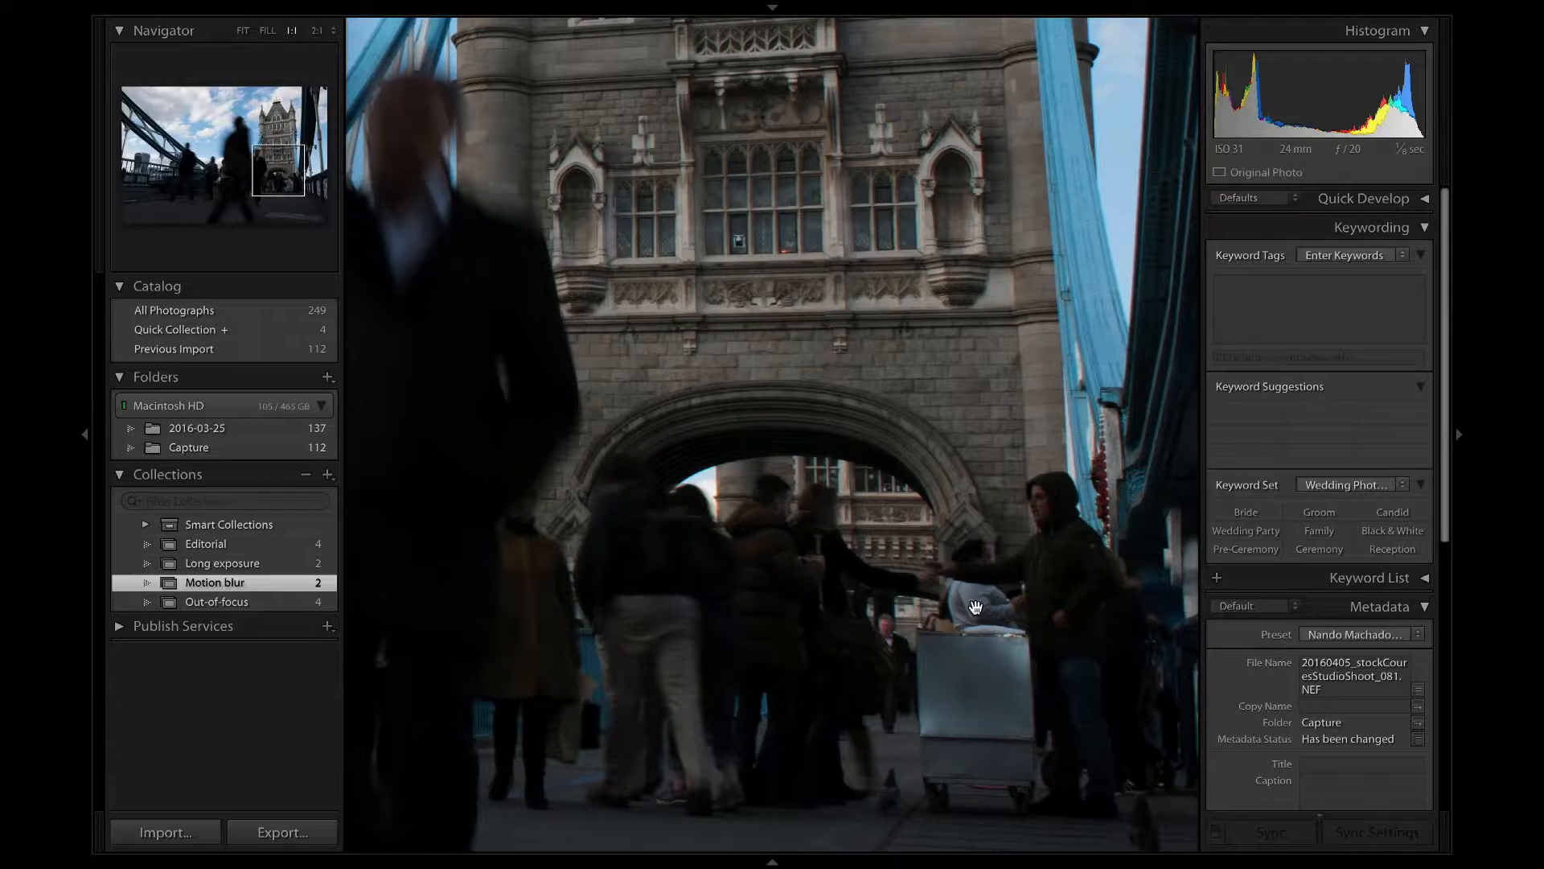
{"action": "left_click", "coordinate": [975, 607]}
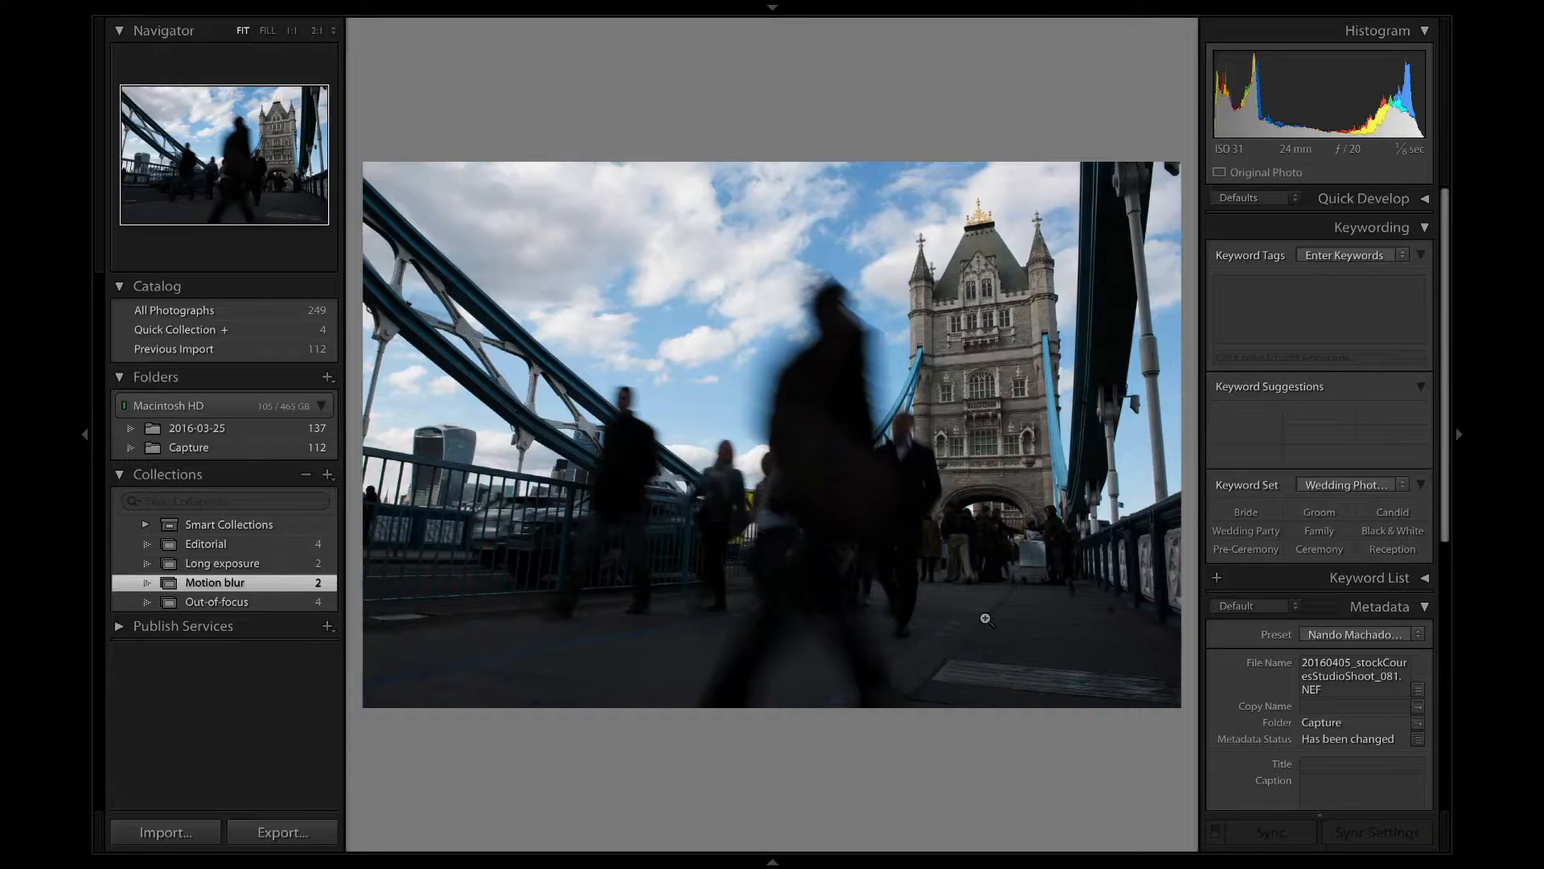
{"action": "key", "text": "Left"}
{"action": "left_click", "coordinate": [973, 512]}
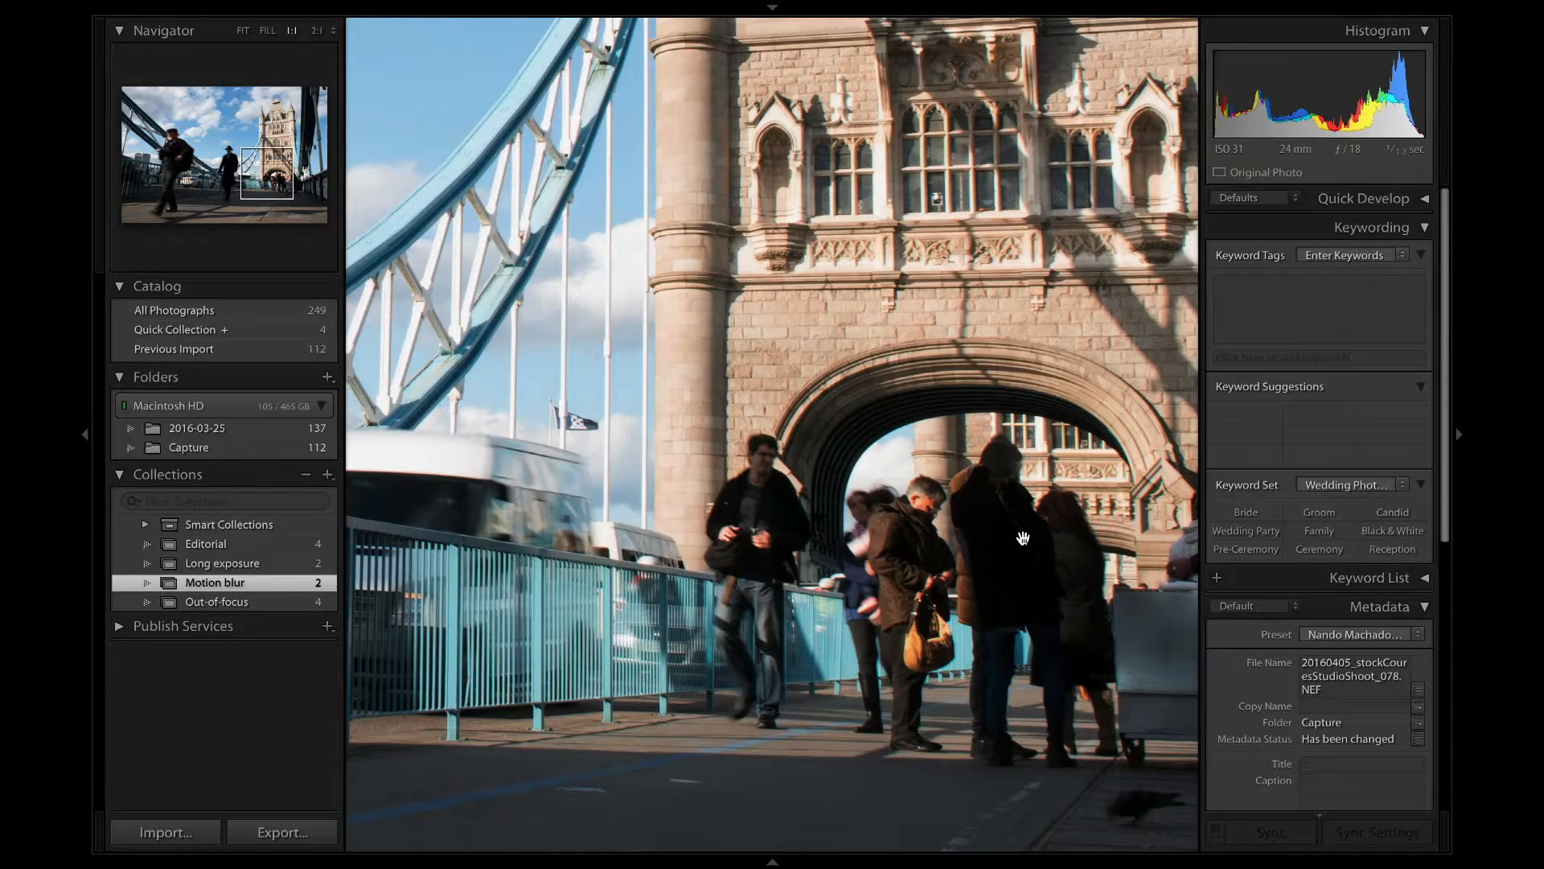
{"action": "left_click", "coordinate": [1023, 537]}
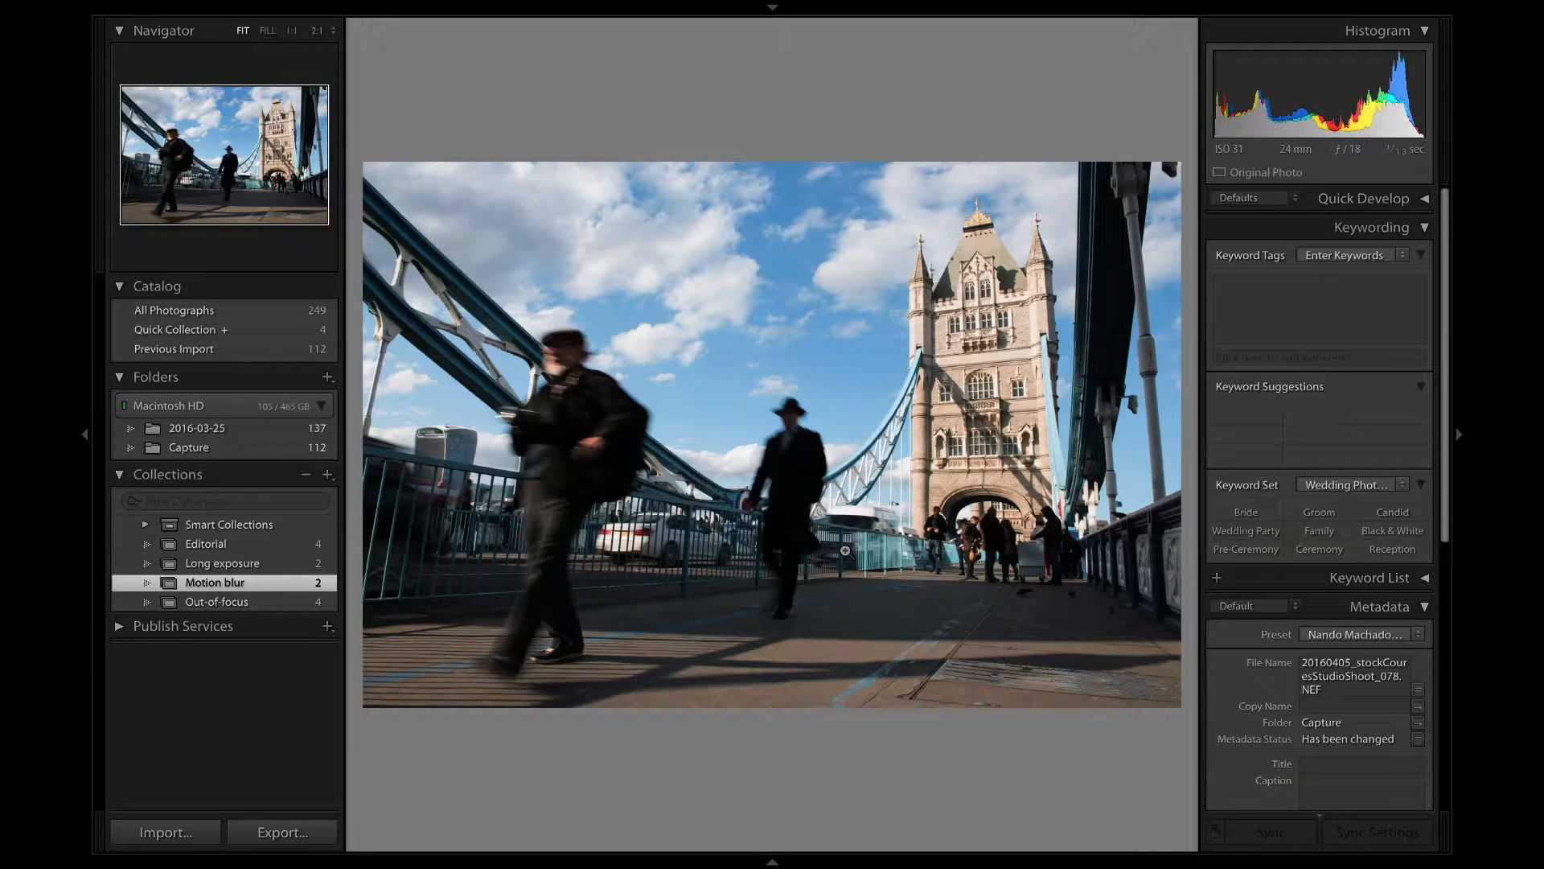
Review the photos of the Out-of-focus collection and return to its first photo.
{"action": "left_click", "coordinate": [233, 601]}
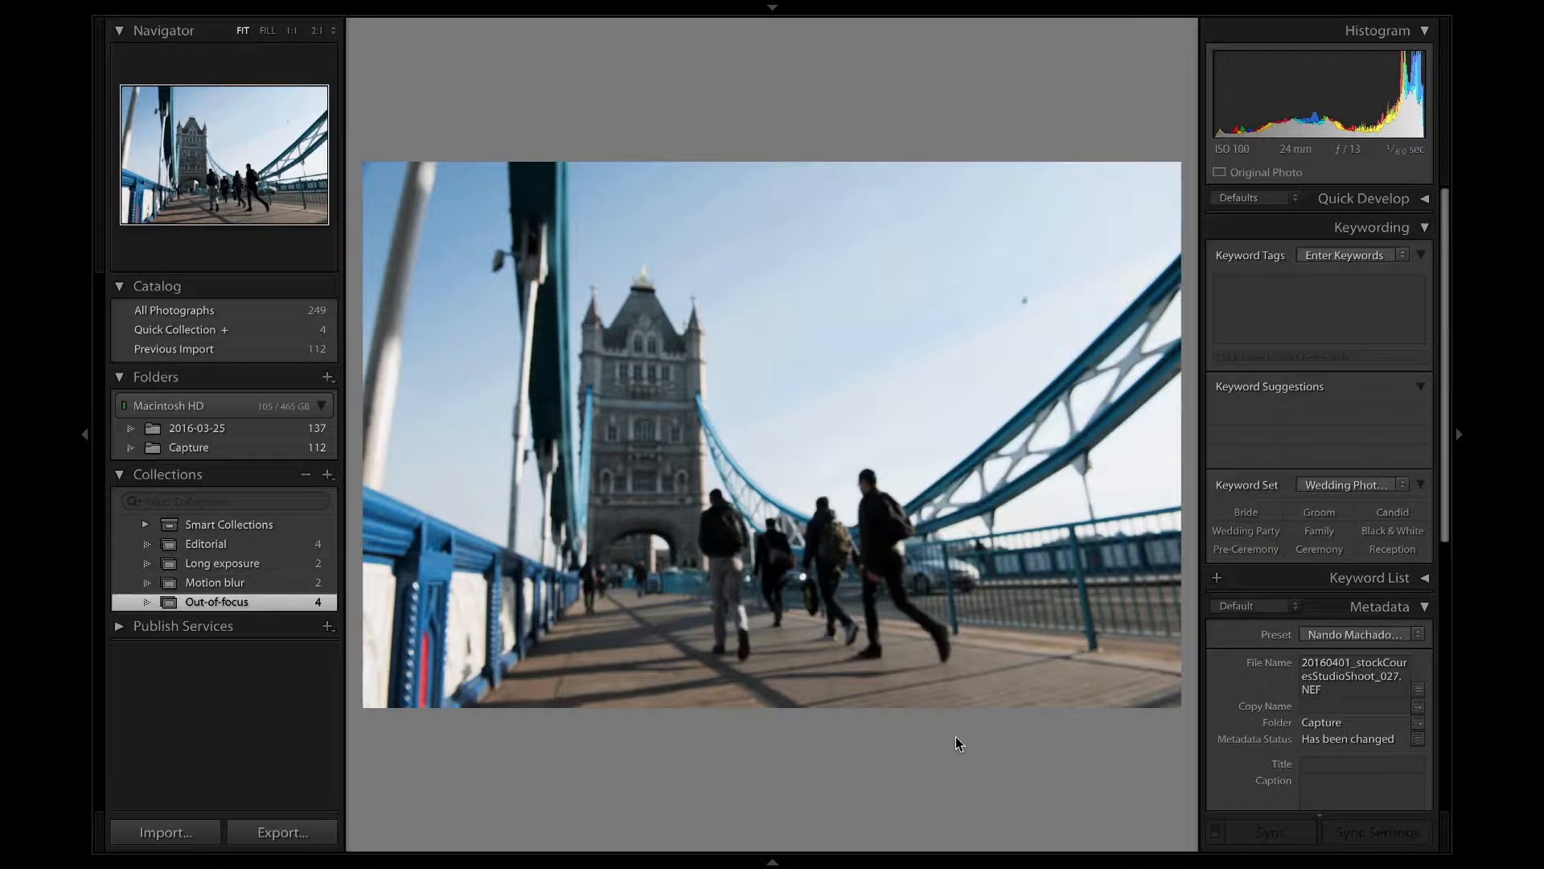
{"action": "key", "text": "Right"}
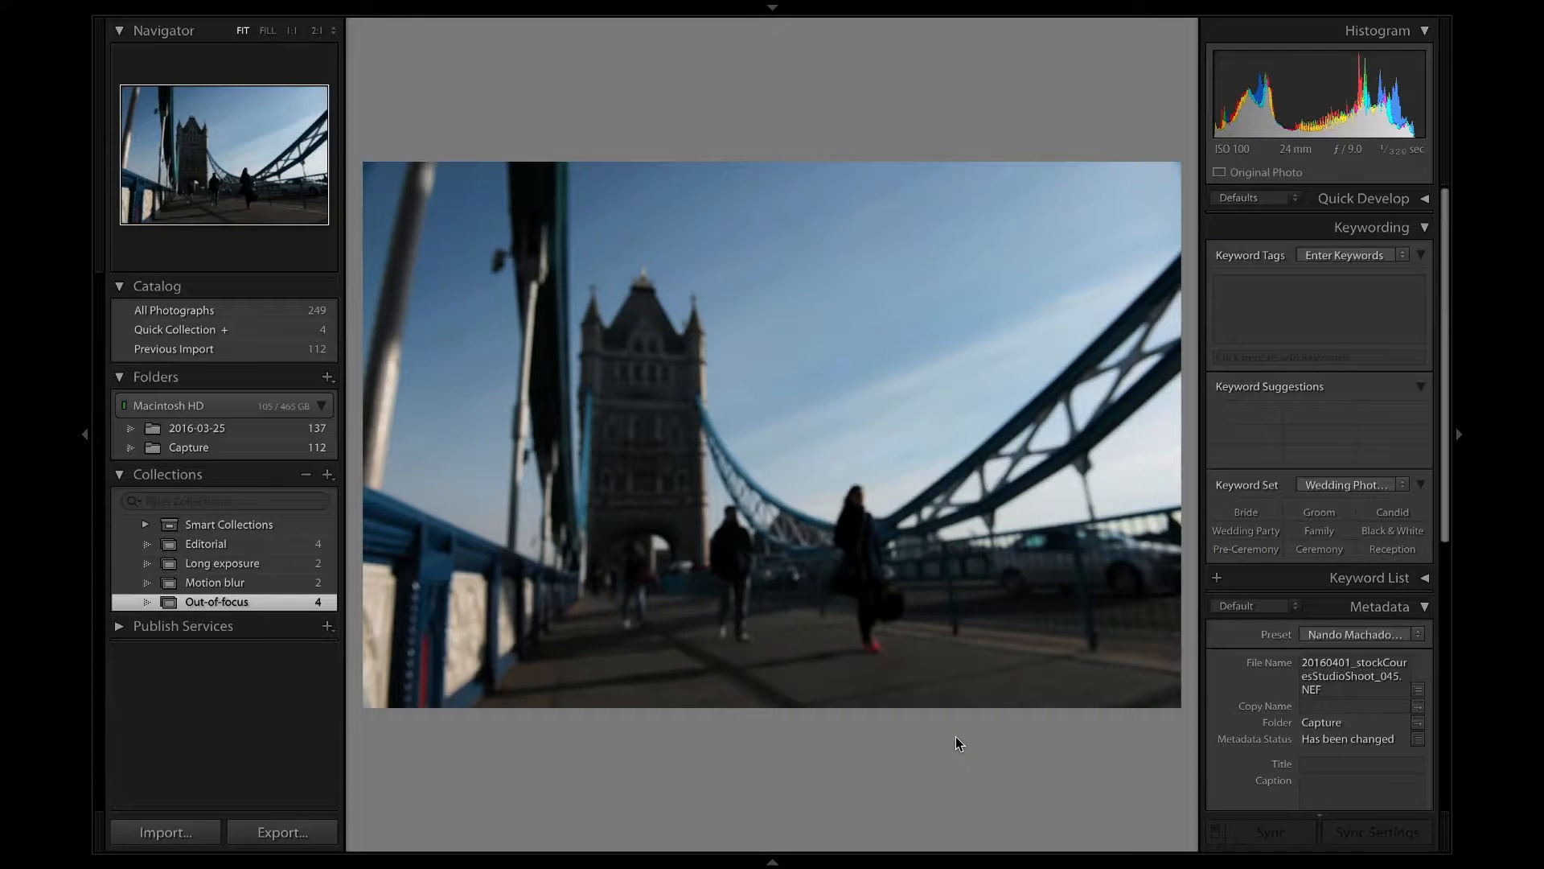
{"action": "key", "text": "Right"}
{"action": "key", "text": "Right"}
{"action": "key", "text": "Left"}
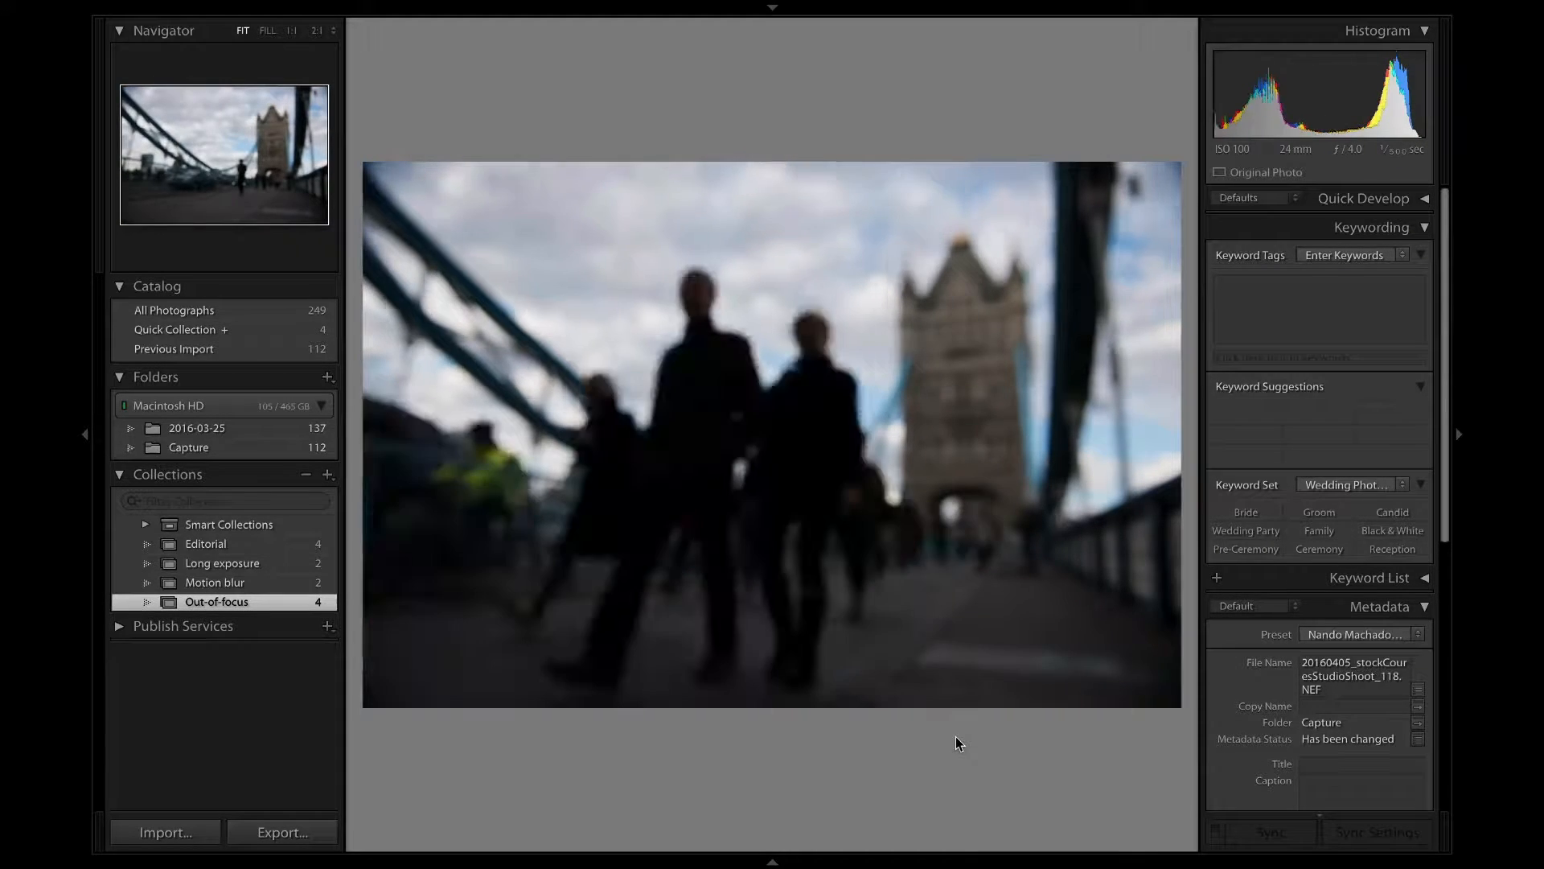
{"action": "key", "text": "Left"}
{"action": "key", "text": "Left"}
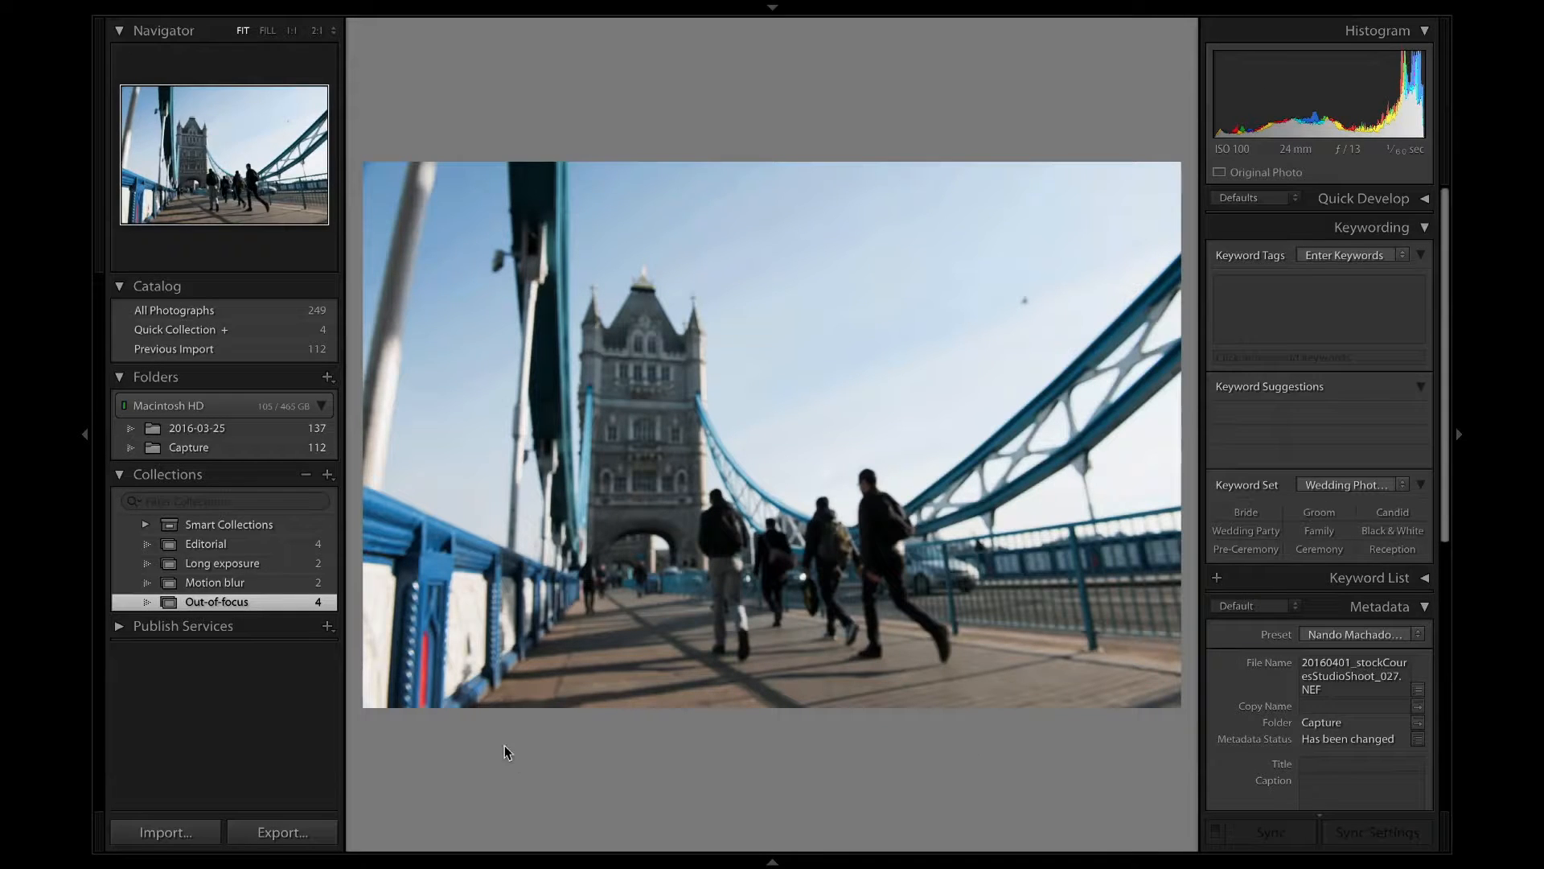
Bring the Editorial photo 20160401_stockCouresStudioShoot_005.NEF into the Develop module and enlarge its view by hiding the presets and history area.
{"action": "left_click", "coordinate": [283, 539]}
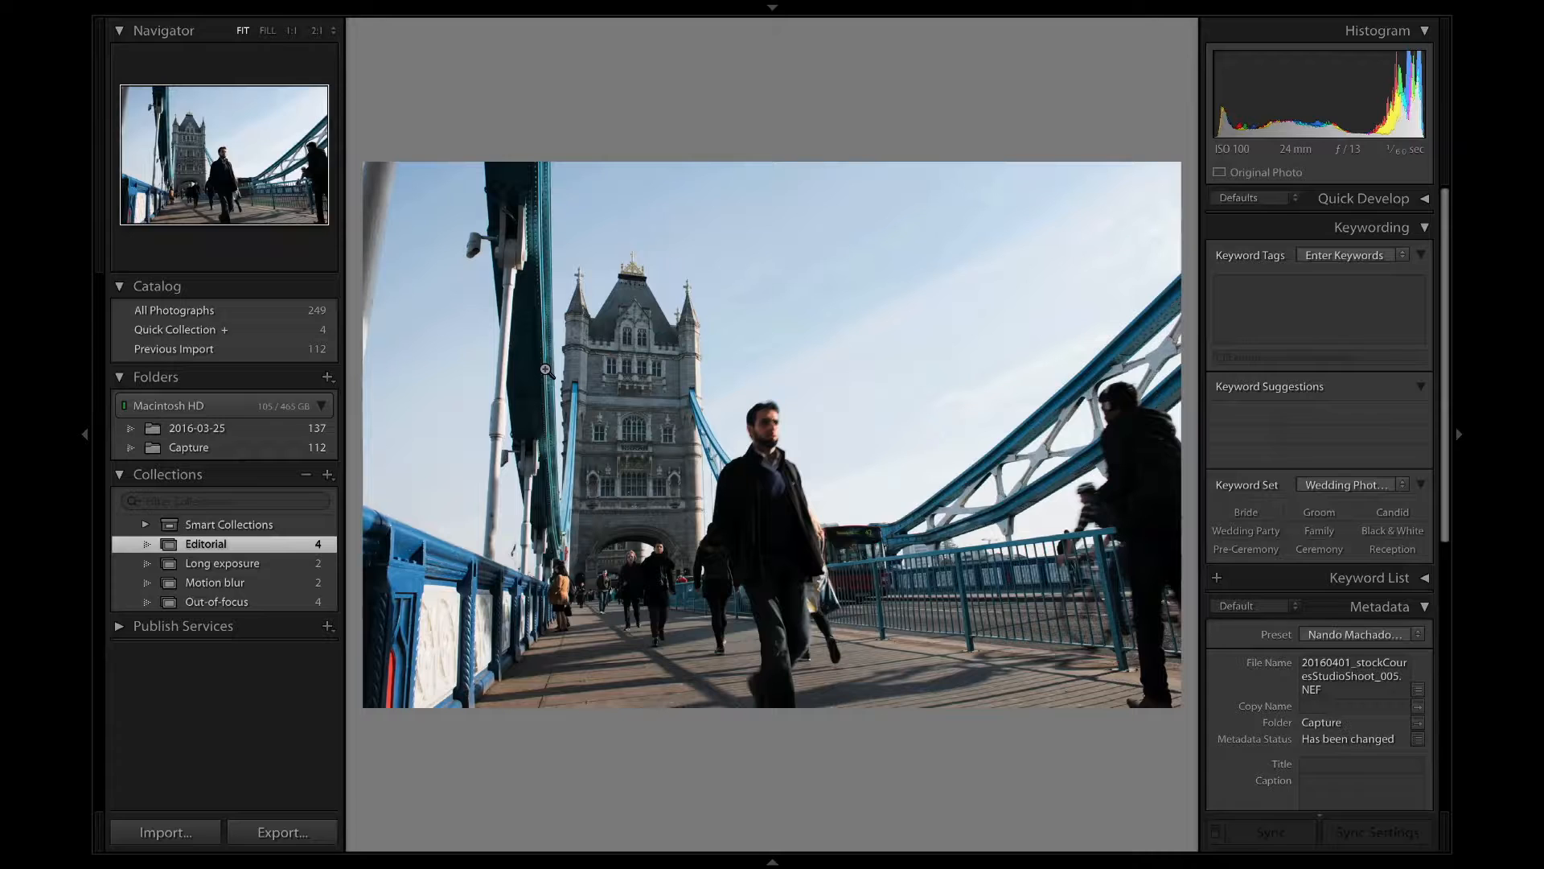
{"action": "key", "text": "shift+Tab"}
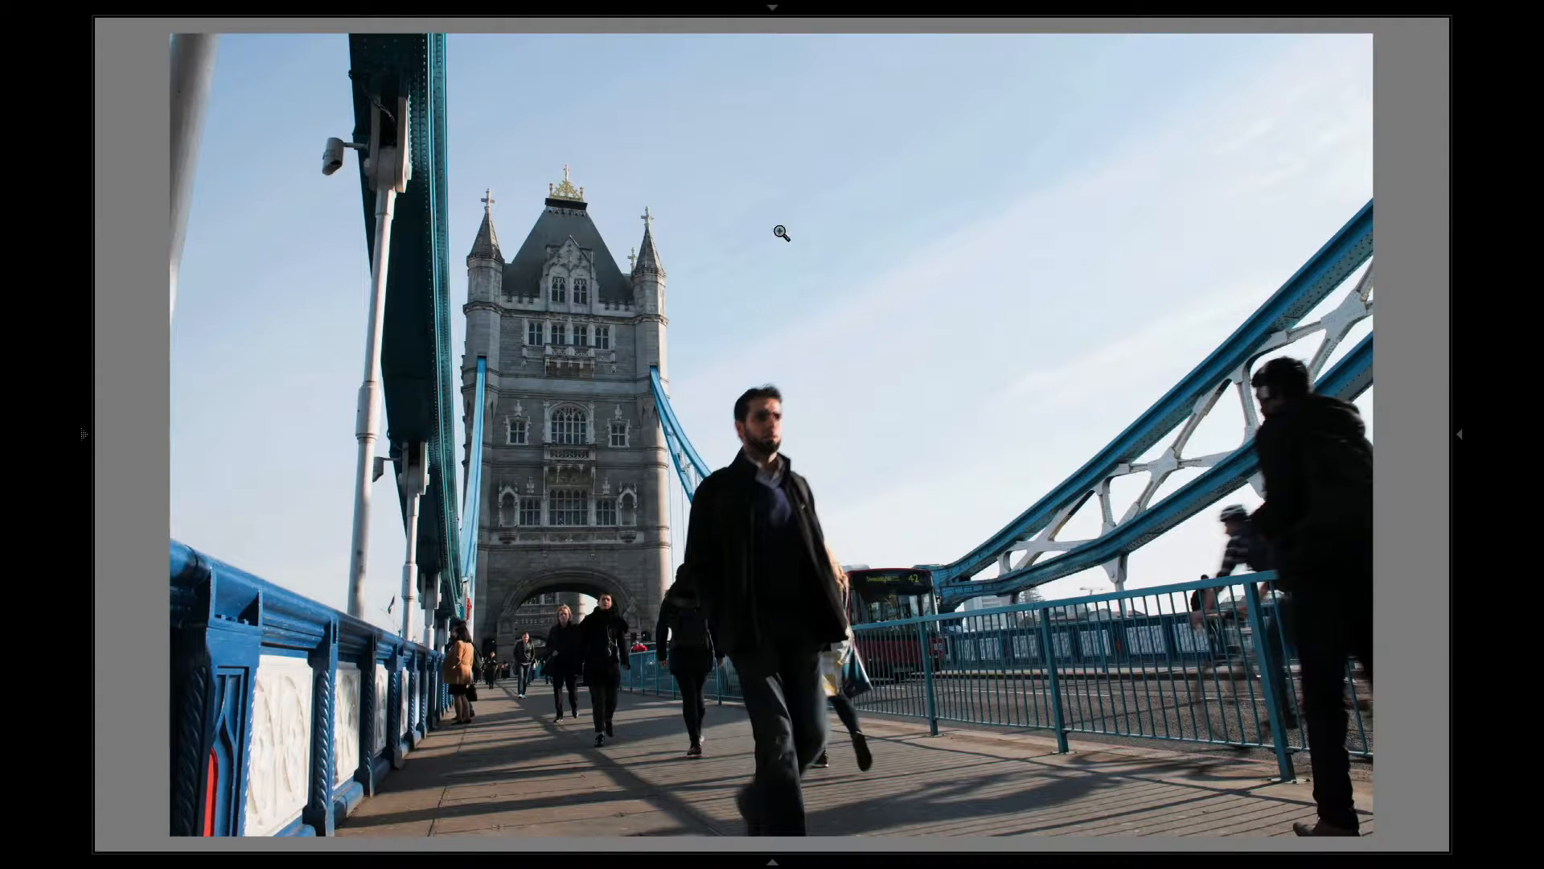
{"action": "left_click", "coordinate": [773, 7]}
{"action": "left_click", "coordinate": [1016, 35]}
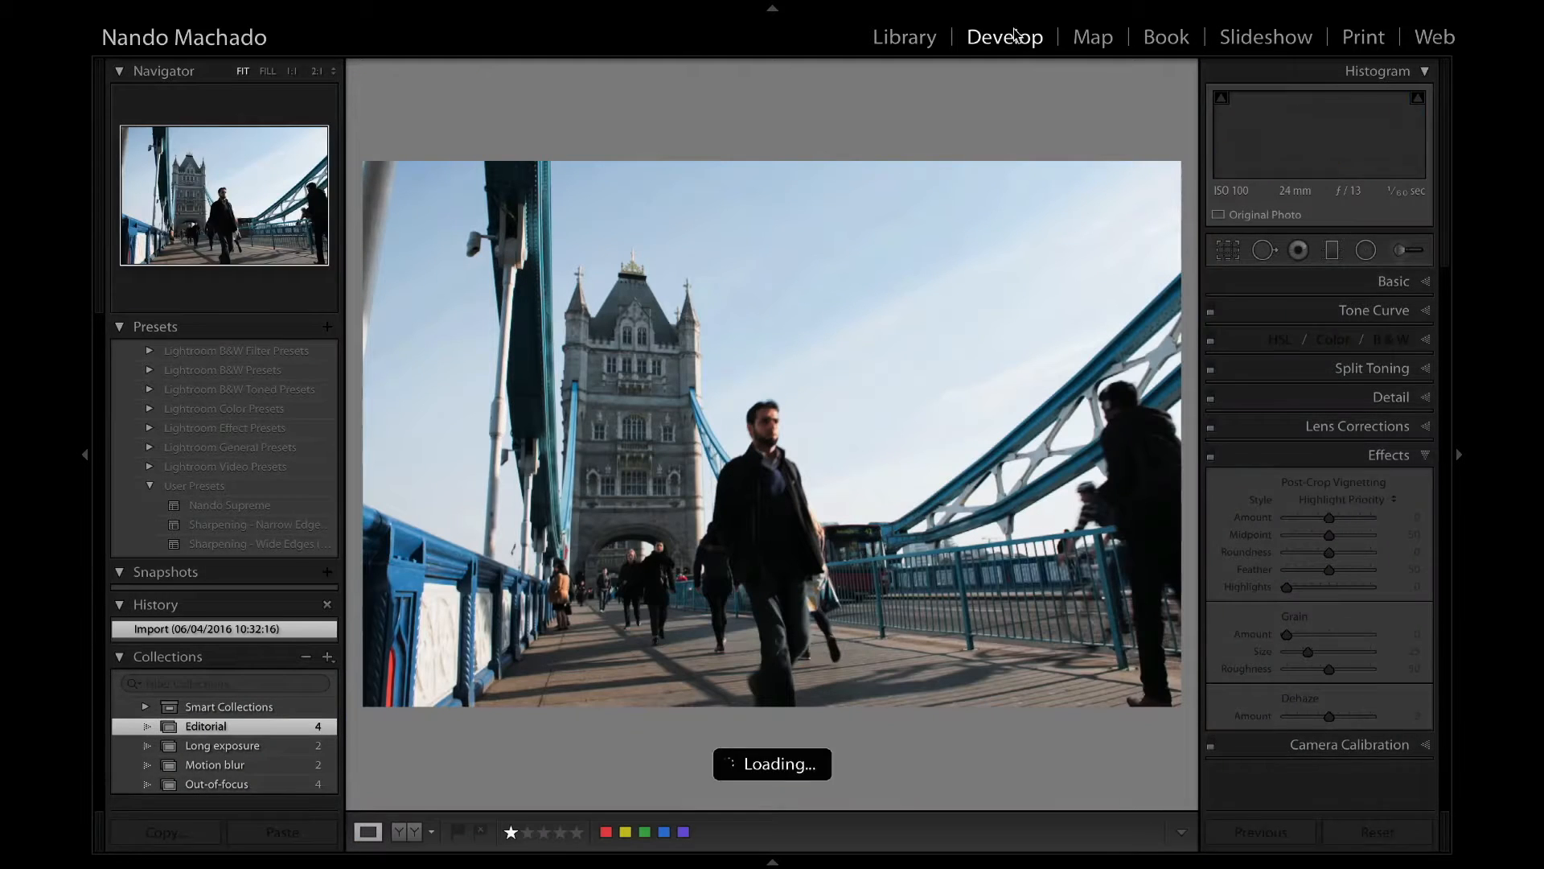
{"action": "left_click", "coordinate": [81, 561]}
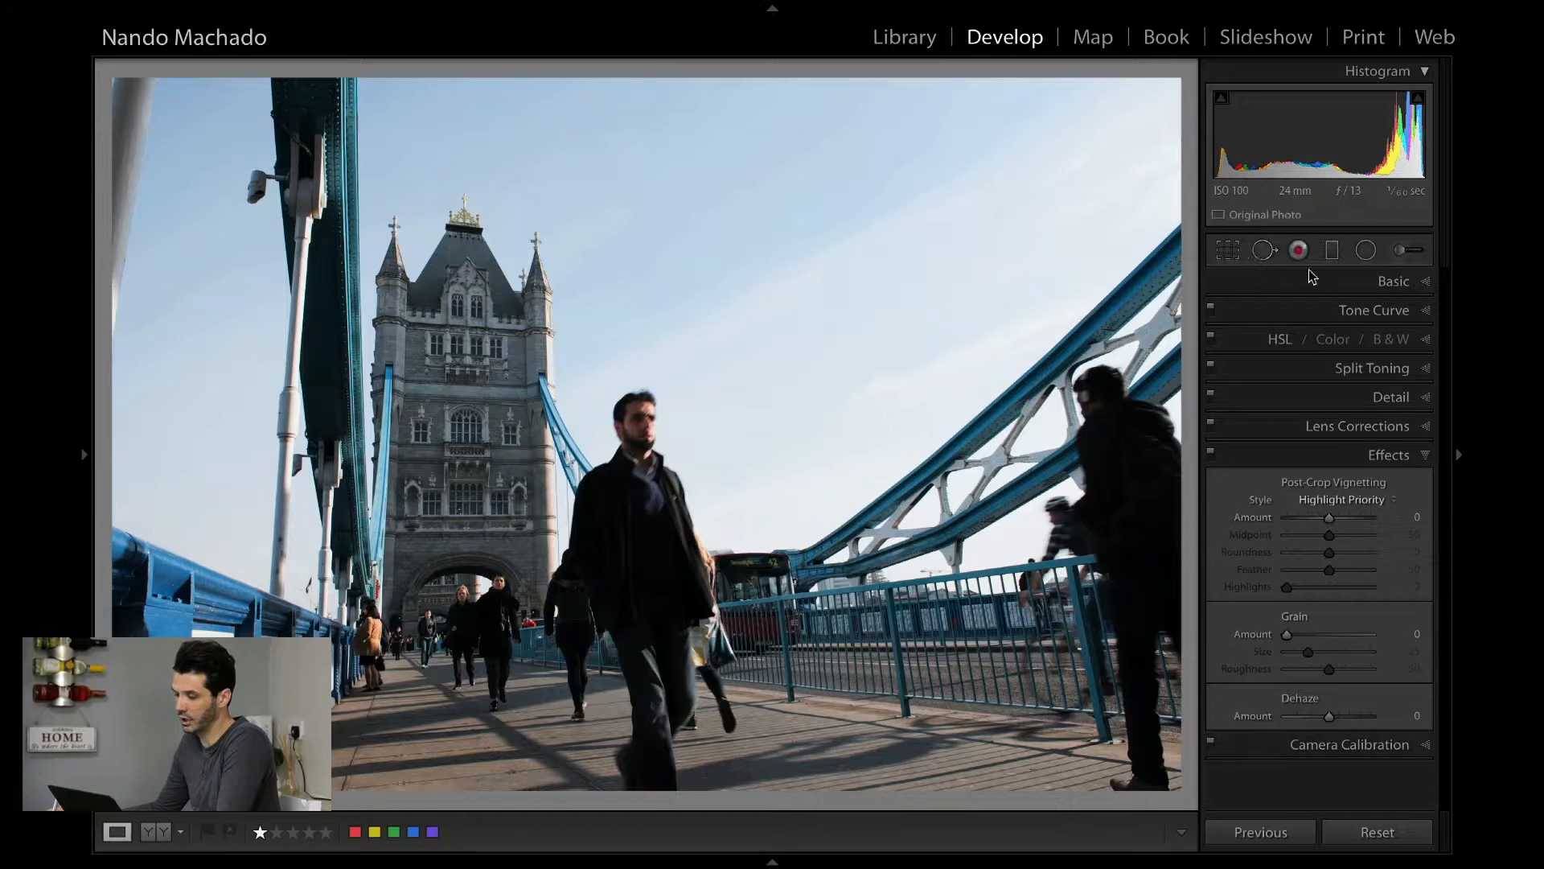
Show the Basic adjustments and inspect the upper part of the bridge tower up close.
{"action": "left_click", "coordinate": [1394, 281]}
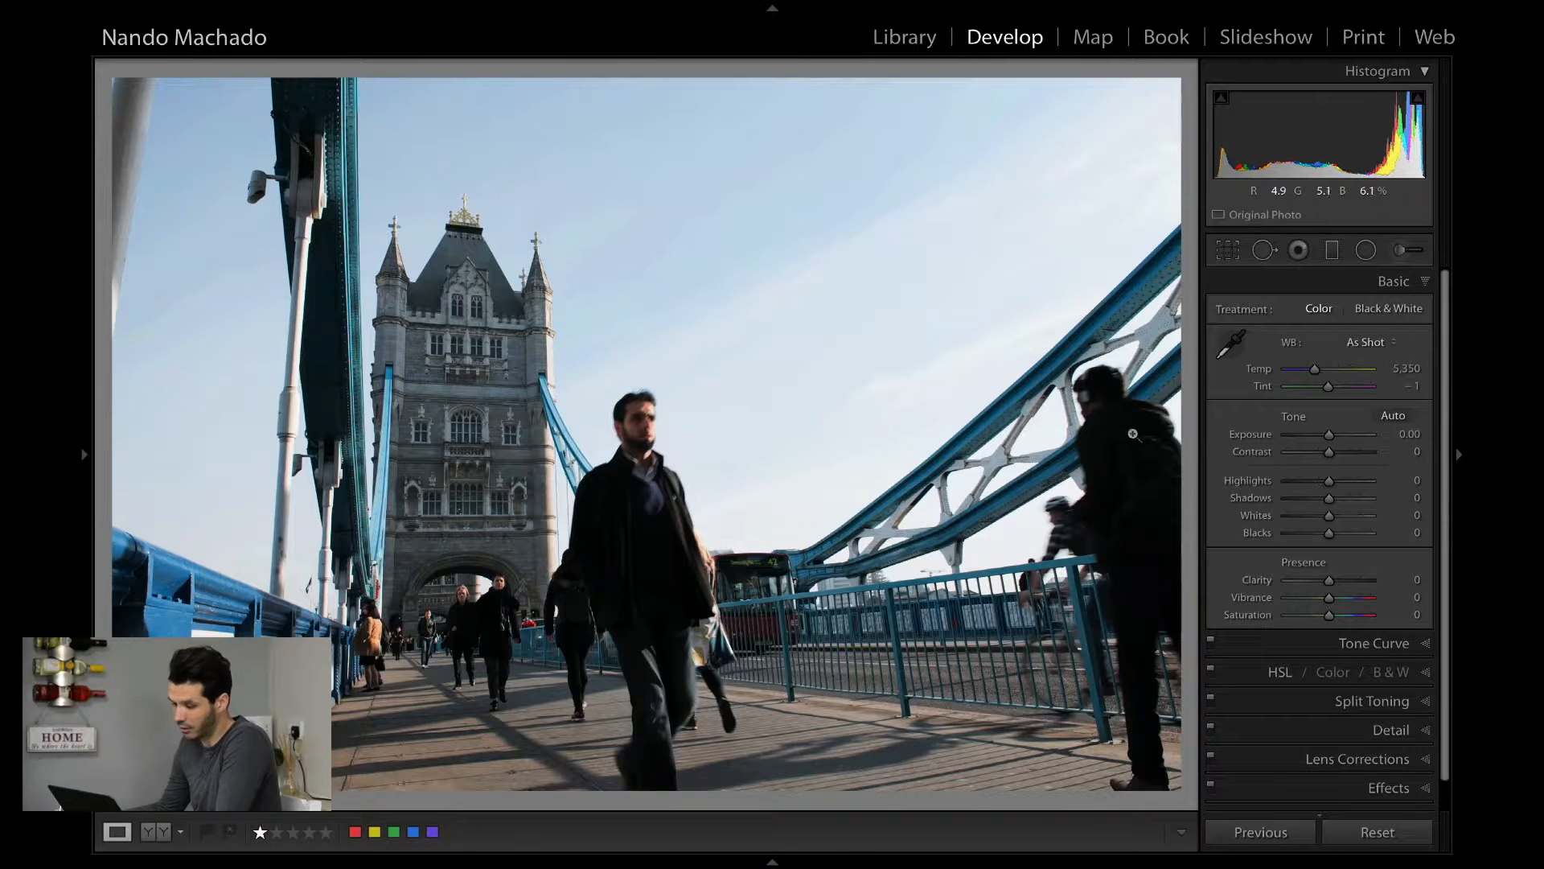
{"action": "left_click", "coordinate": [478, 381]}
{"action": "left_click_drag", "start_coordinate": [541, 311], "coordinate": [637, 419]}
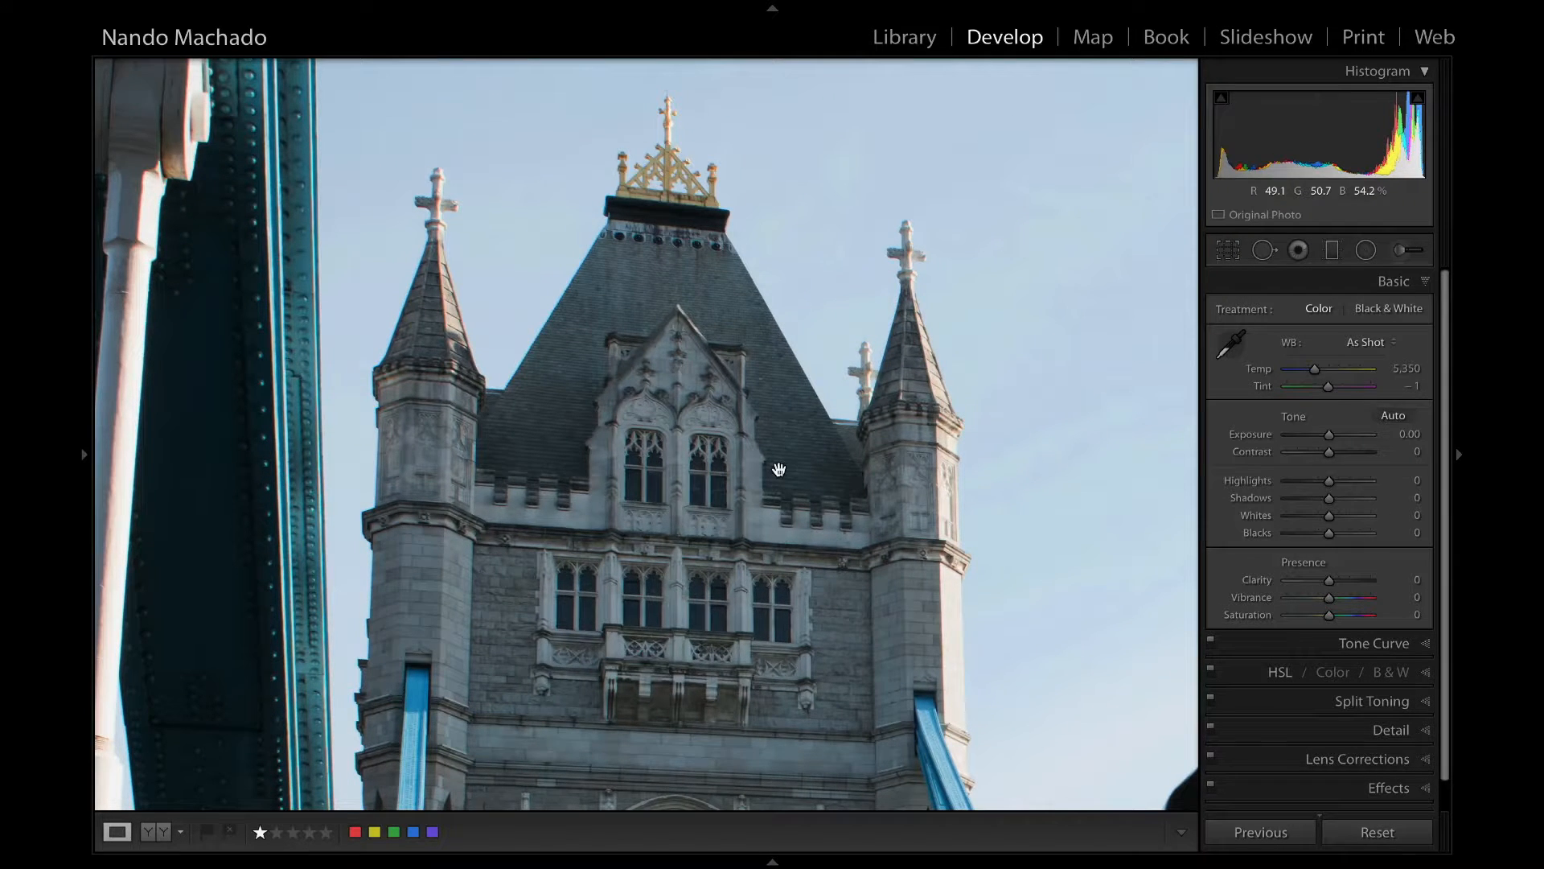
Set the photo's Contrast to +34, Highlights to -75, Shadows to +55 and Blacks to -9.
{"action": "left_click", "coordinate": [789, 442]}
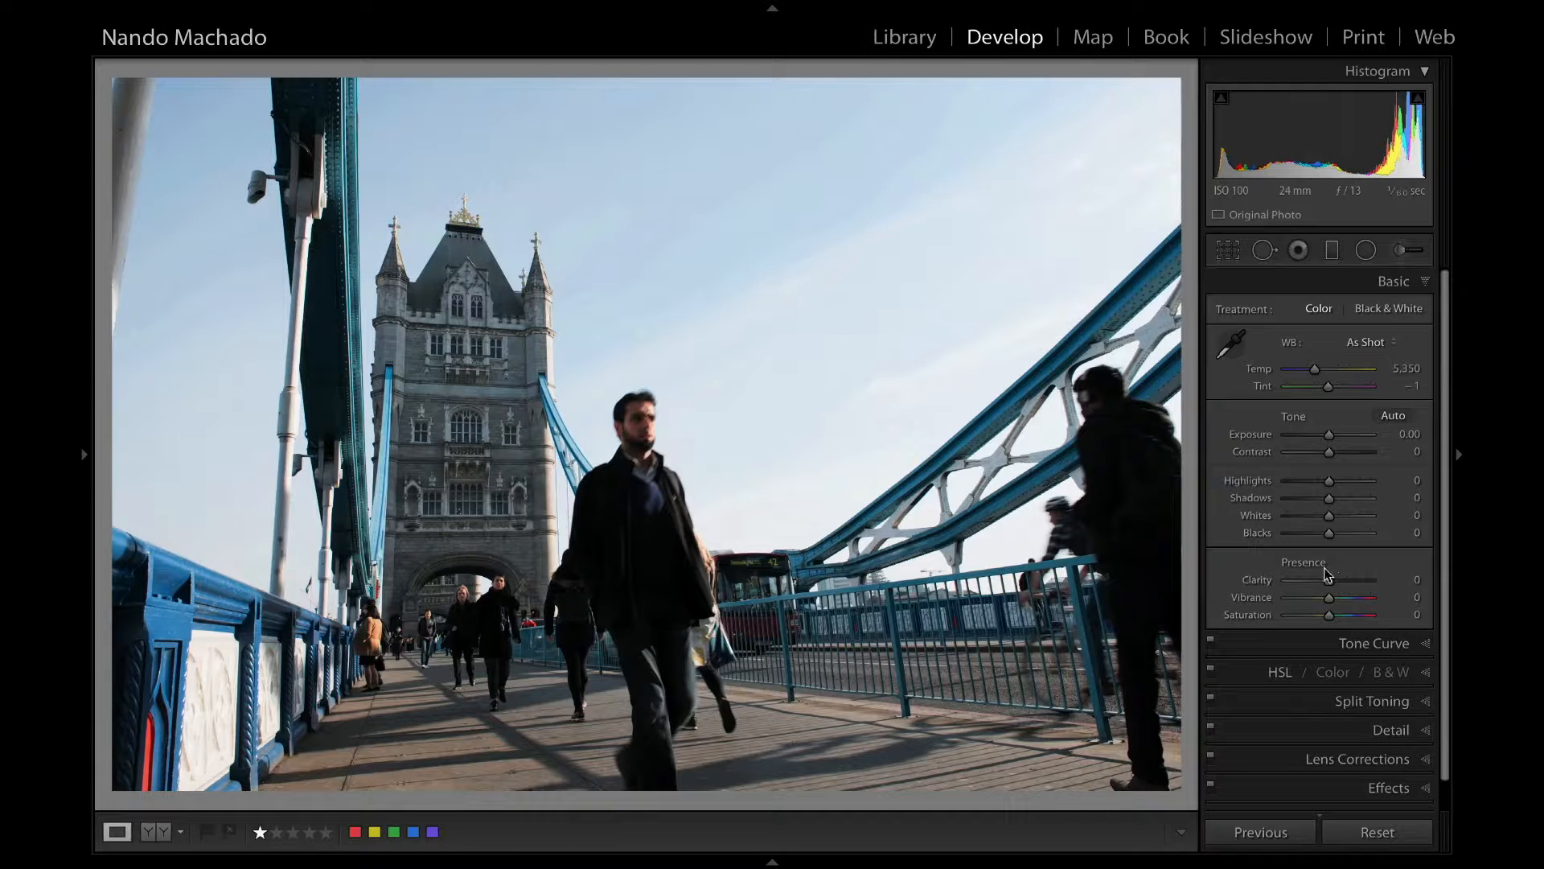
{"action": "left_click_drag", "start_coordinate": [1327, 580], "coordinate": [1325, 580]}
{"action": "left_click_drag", "start_coordinate": [1328, 481], "coordinate": [1321, 531]}
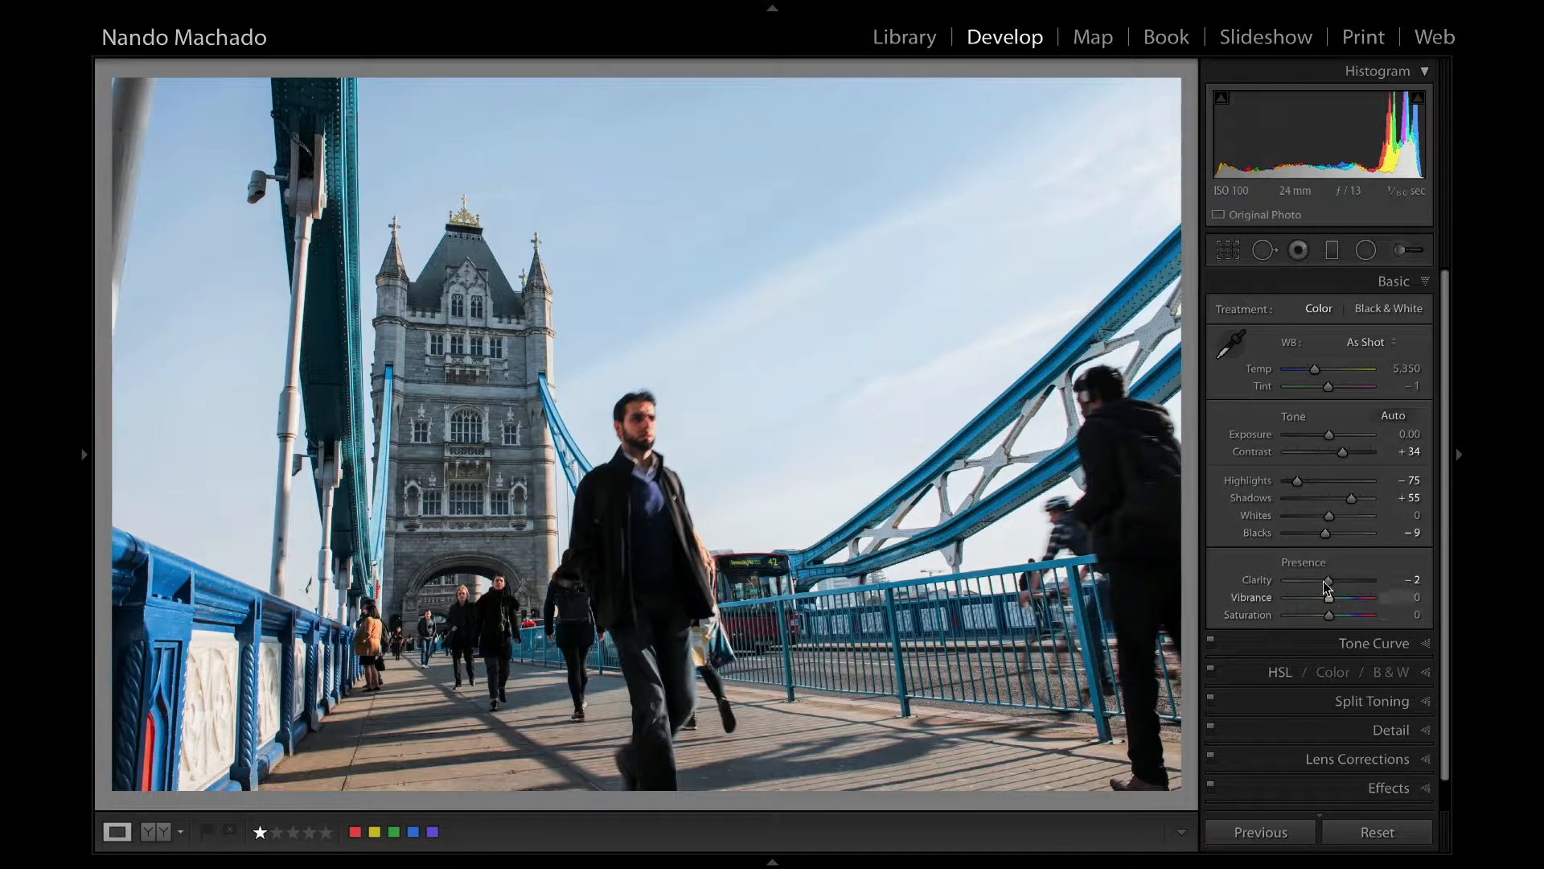
Try a slight Clarity boost, reset Clarity to 0, and set Vibrance to +15 and Saturation to +6.
{"action": "left_click_drag", "start_coordinate": [1328, 580], "coordinate": [1332, 579]}
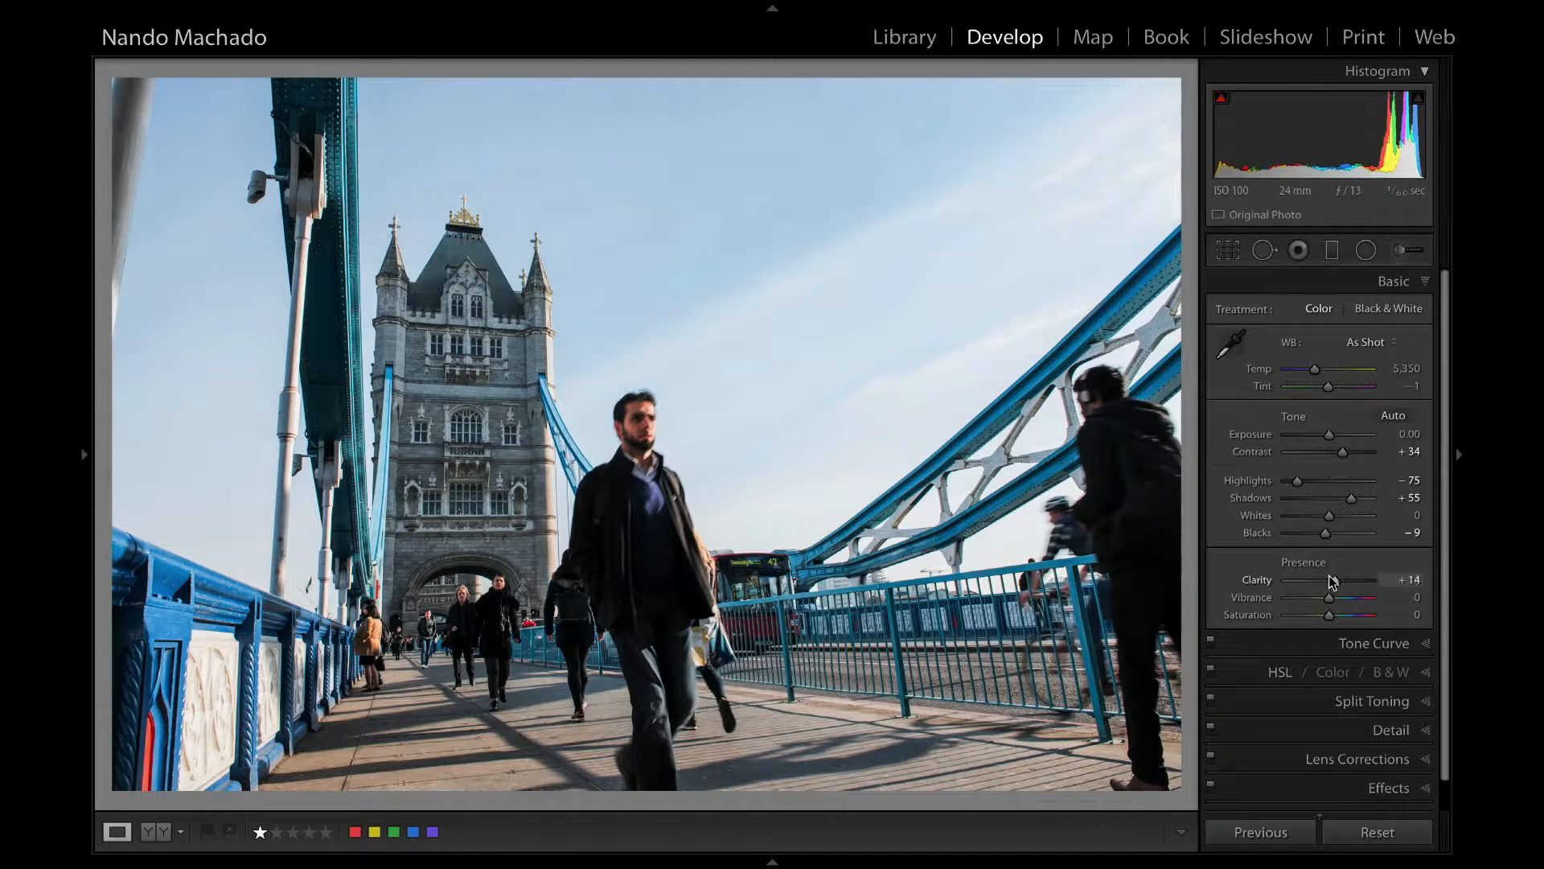
{"action": "double_click", "coordinate": [1265, 584]}
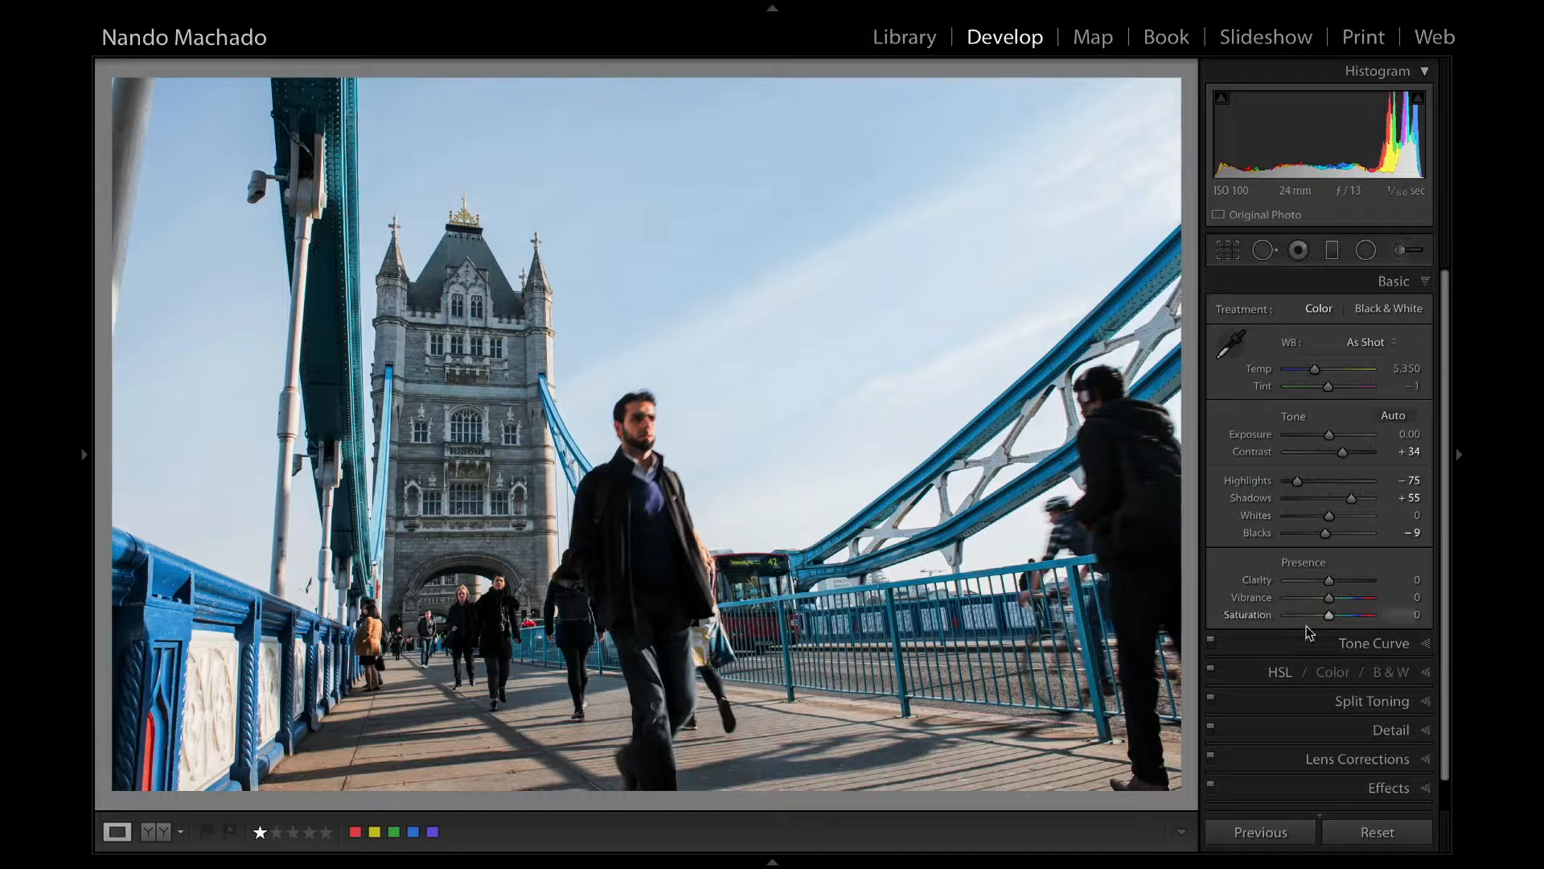
{"action": "left_click_drag", "start_coordinate": [1327, 597], "coordinate": [1330, 611]}
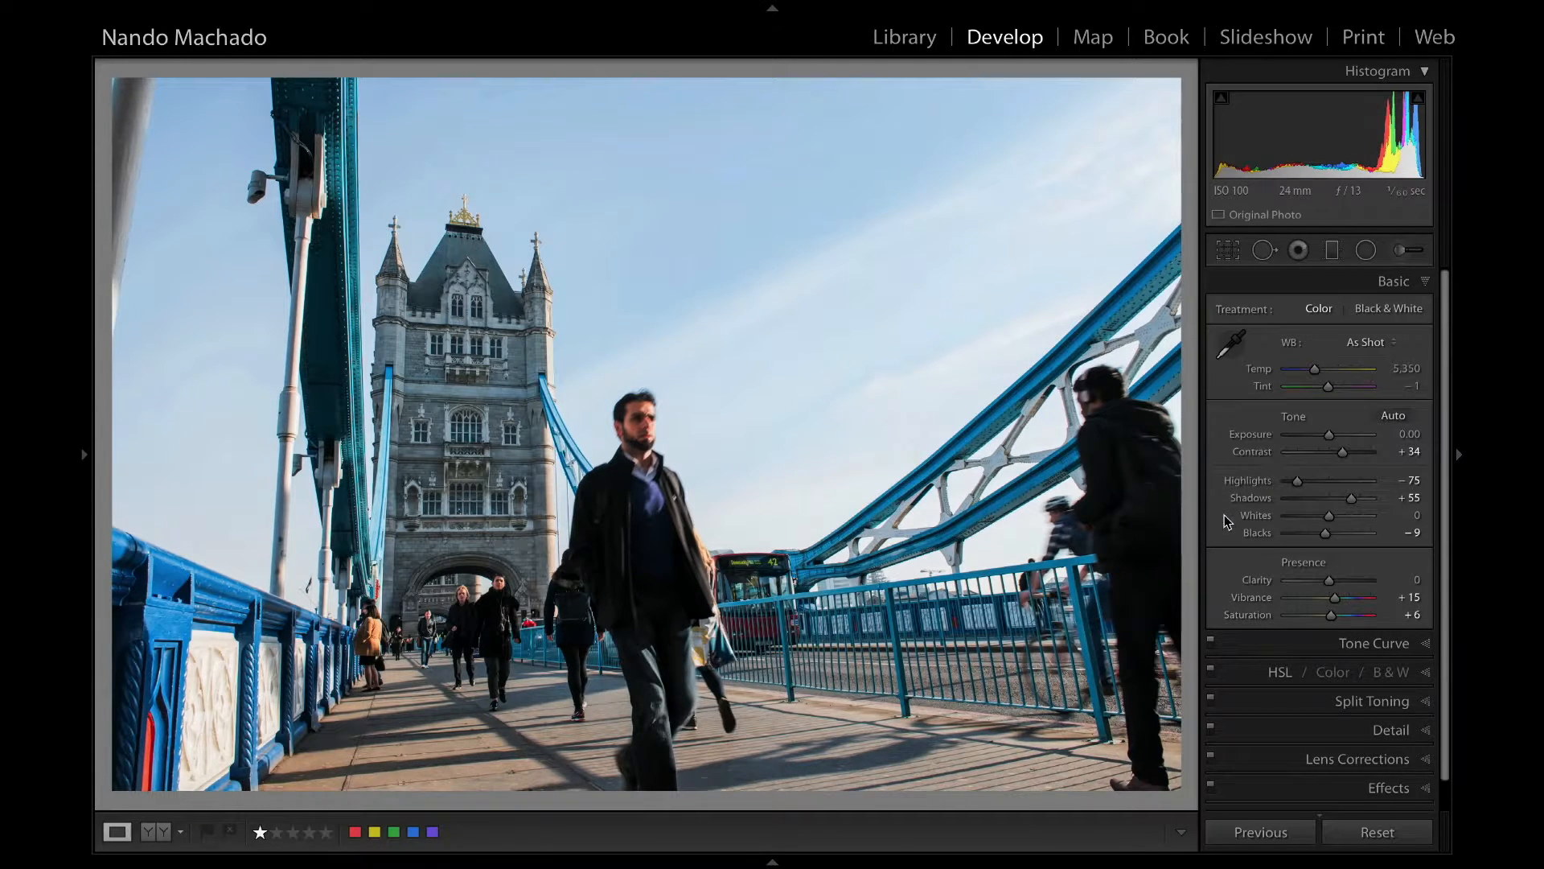
Compare the photo repeatedly with its unedited version and warm the white balance to a temperature of 5,693.
{"action": "key", "text": "backslash"}
{"action": "key", "text": "backslash"}
{"action": "key", "text": "backslash"}
{"action": "key", "text": "backslash"}
{"action": "key", "text": "backslash"}
{"action": "key", "text": "backslash"}
{"action": "key", "text": "backslash"}
{"action": "key", "text": "backslash"}
{"action": "left_click_drag", "start_coordinate": [1312, 368], "coordinate": [1318, 369]}
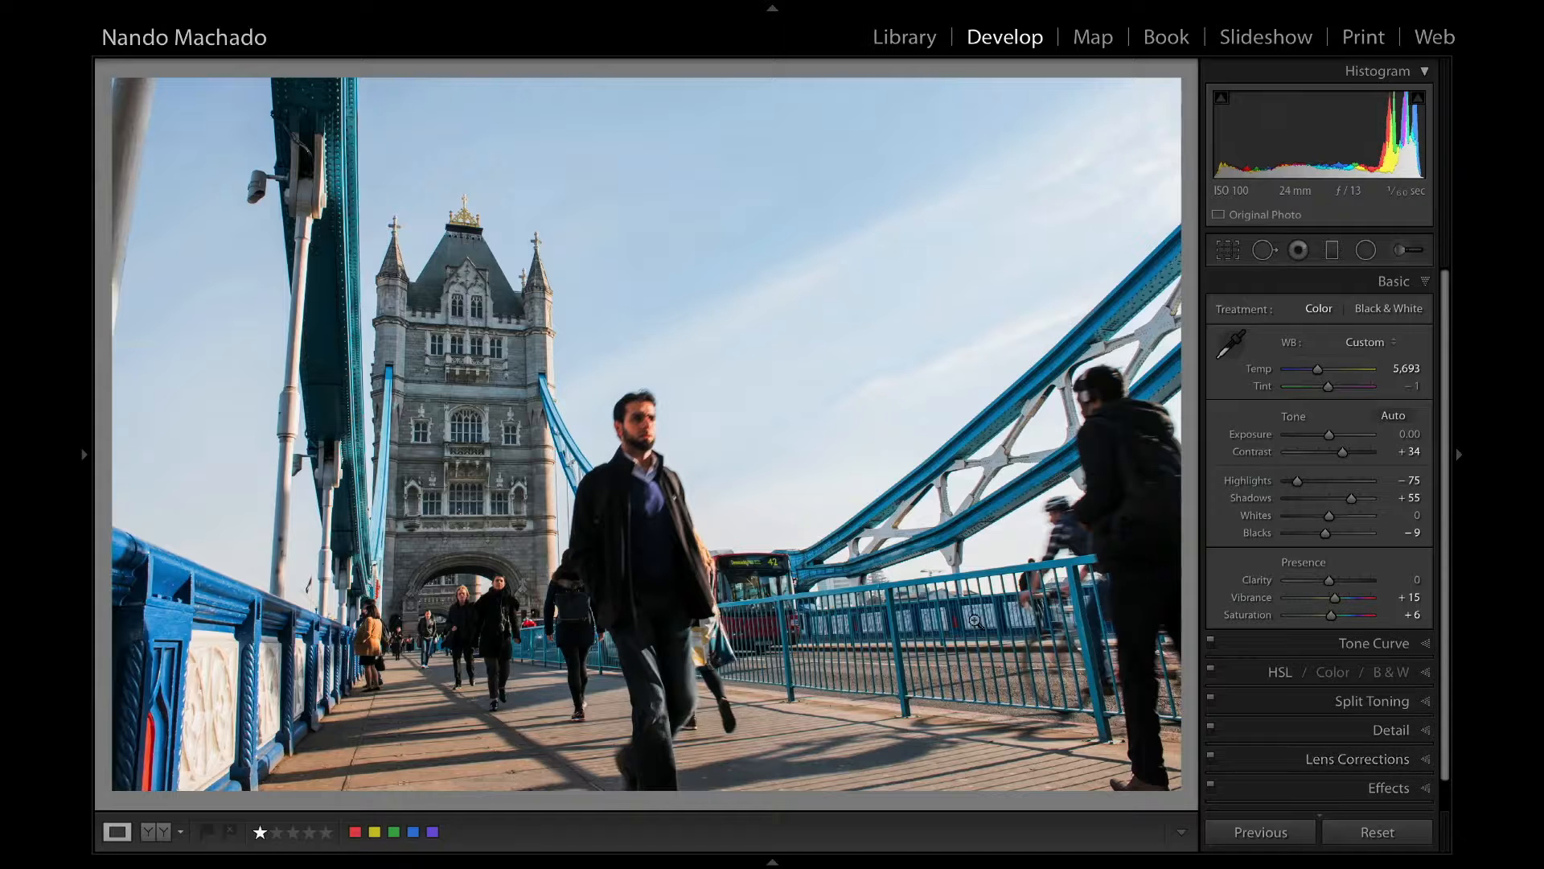
Enable Remove Chromatic Aberration for the photo and check the edges of the girder, lamp post and tower at 1:1 magnification.
{"action": "left_click", "coordinate": [380, 336]}
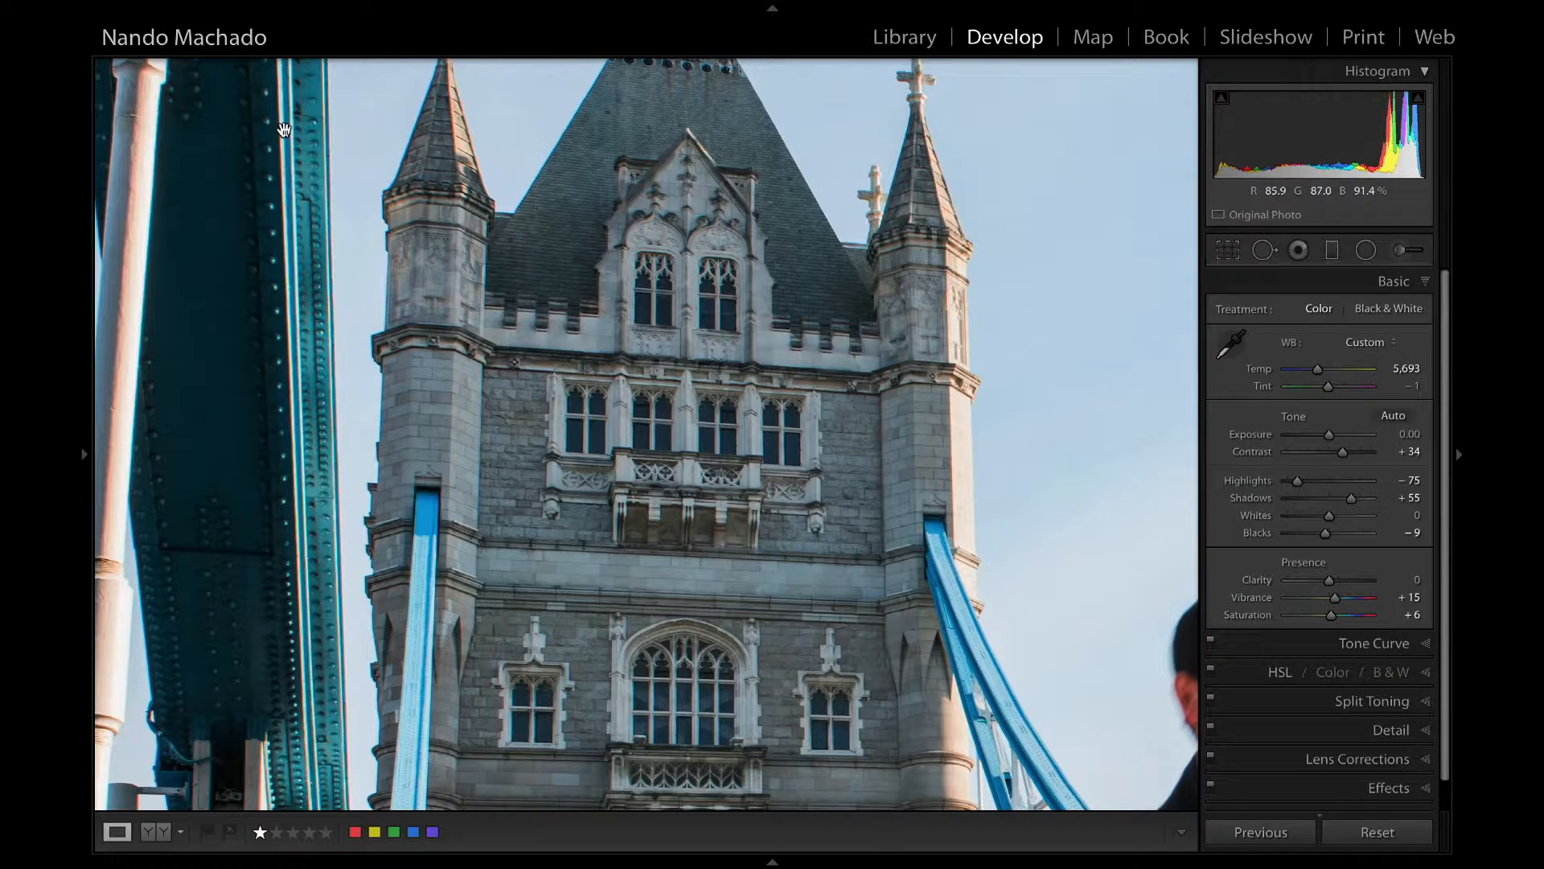
{"action": "left_click_drag", "start_coordinate": [234, 312], "coordinate": [521, 219]}
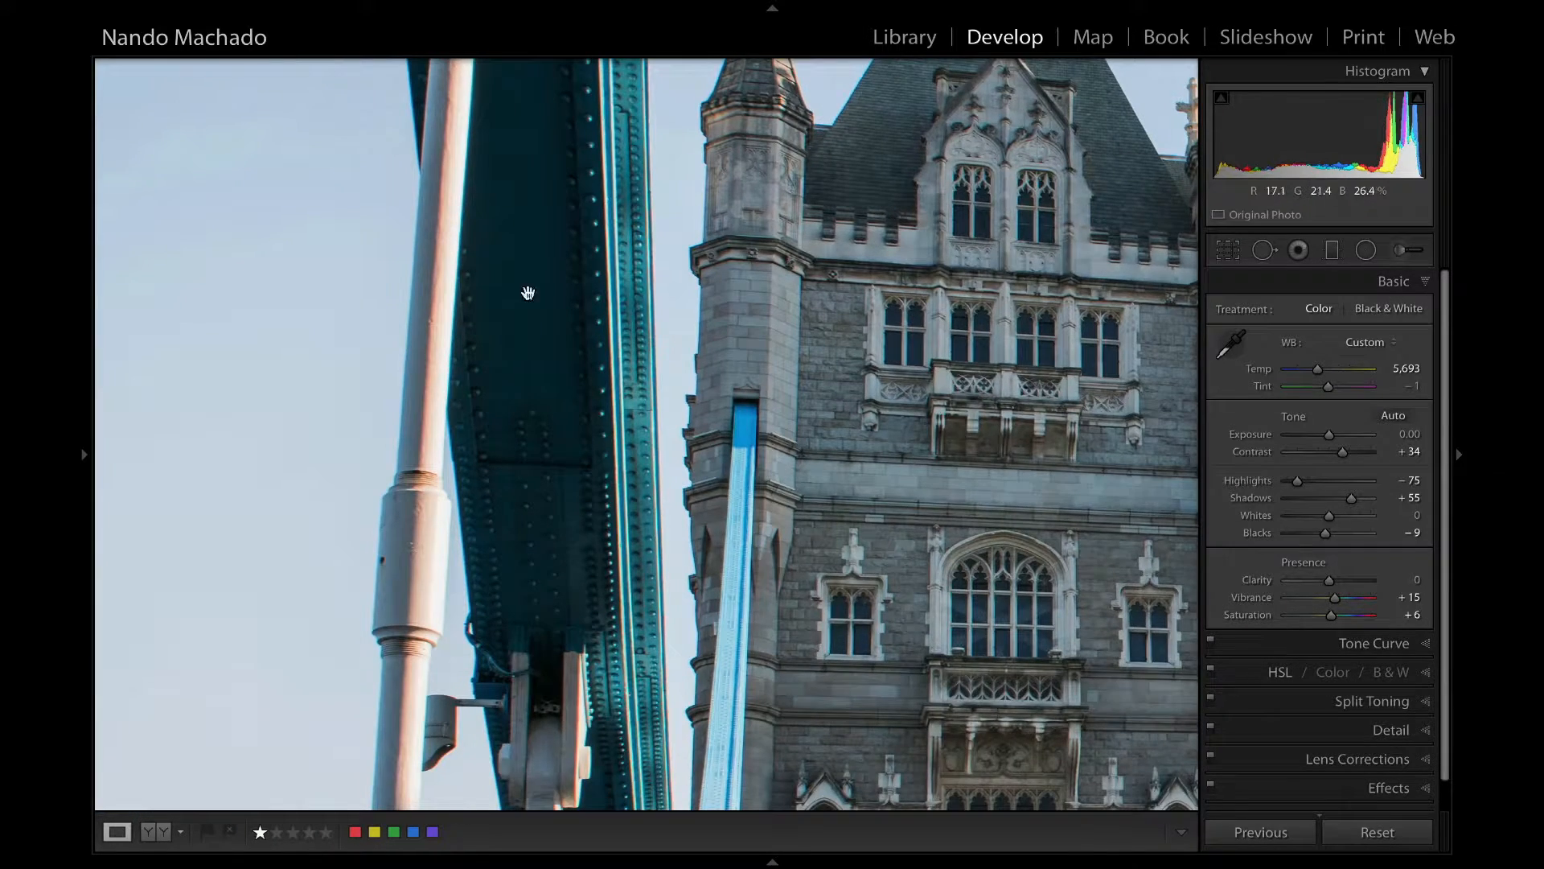
{"action": "left_click", "coordinate": [1404, 756]}
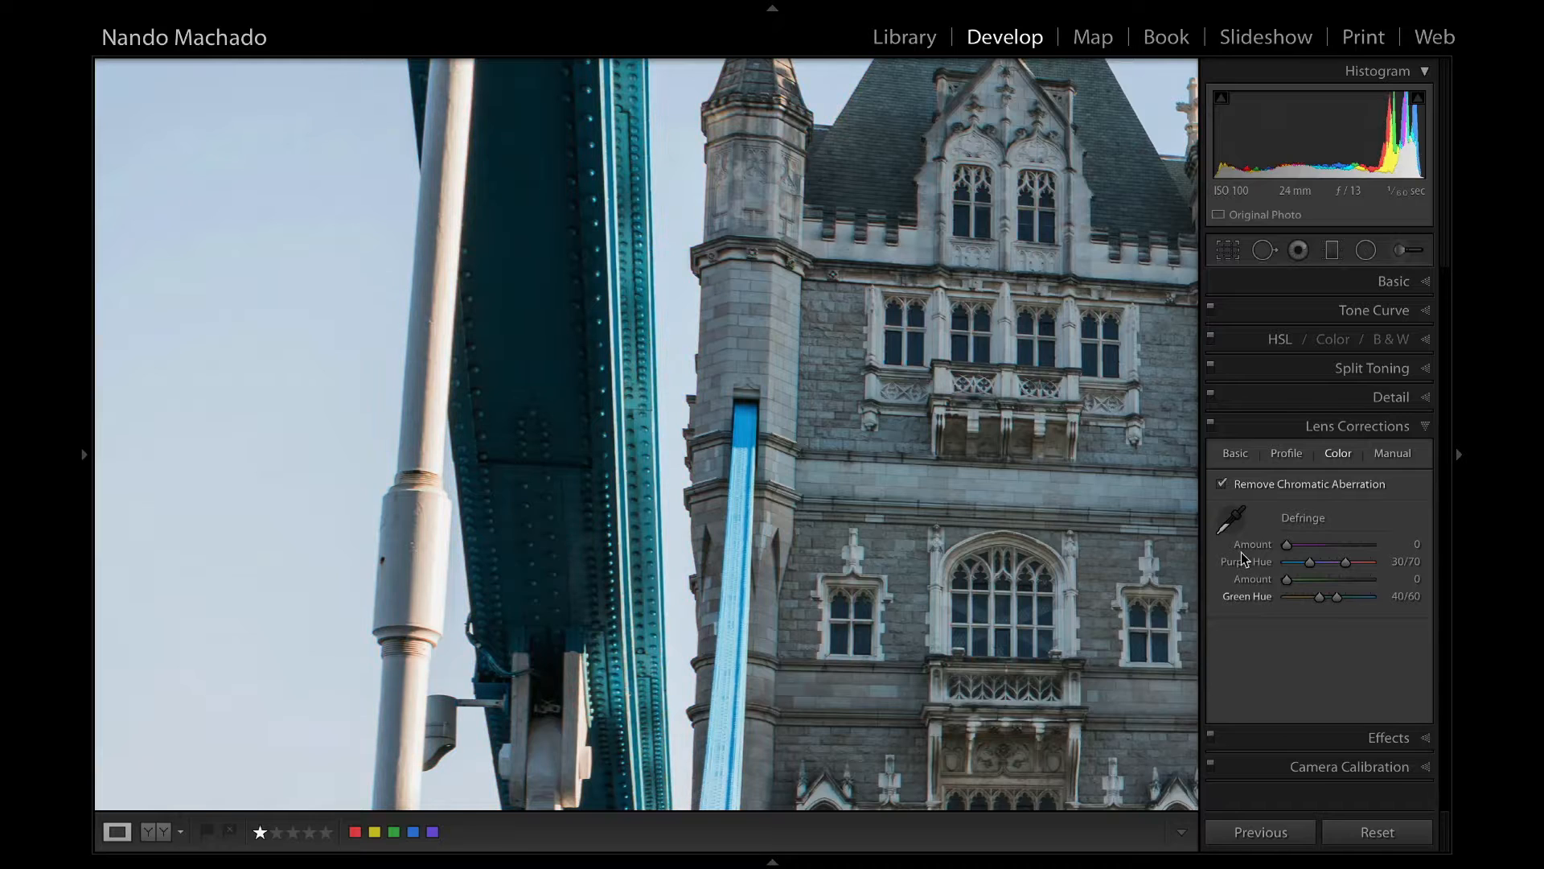
{"action": "left_click_drag", "start_coordinate": [771, 212], "coordinate": [729, 479]}
{"action": "left_click_drag", "start_coordinate": [762, 250], "coordinate": [638, 258]}
{"action": "left_click_drag", "start_coordinate": [442, 370], "coordinate": [663, 510]}
{"action": "left_click_drag", "start_coordinate": [557, 586], "coordinate": [598, 306]}
{"action": "left_click_drag", "start_coordinate": [622, 476], "coordinate": [590, 168]}
{"action": "left_click", "coordinate": [663, 396]}
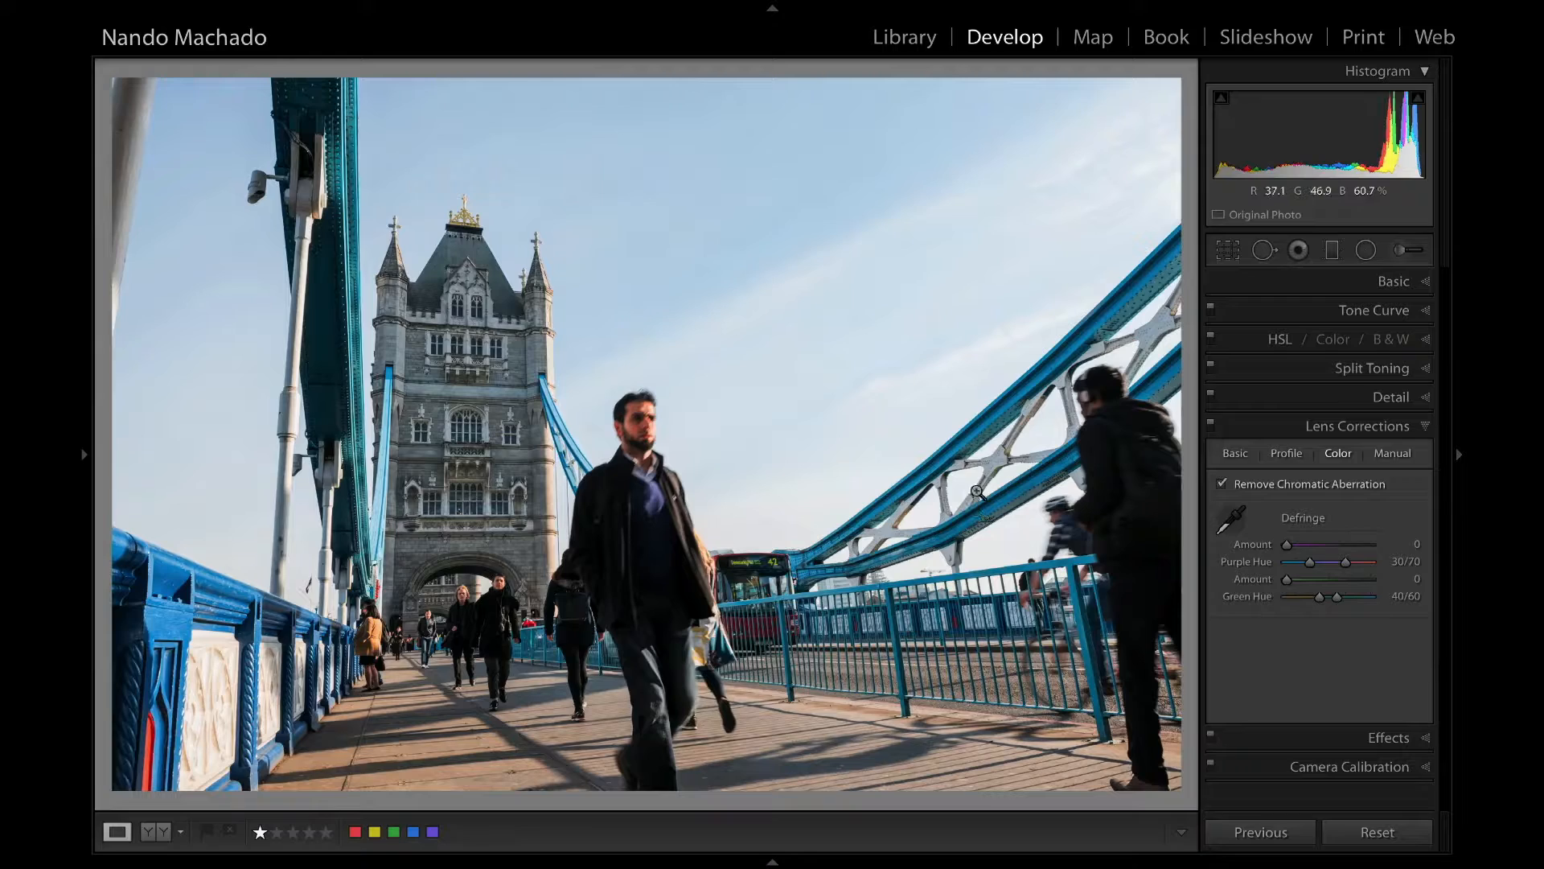
Copy all develop settings of the first Editorial photo and paste them onto the next photo.
{"action": "key", "text": "Right"}
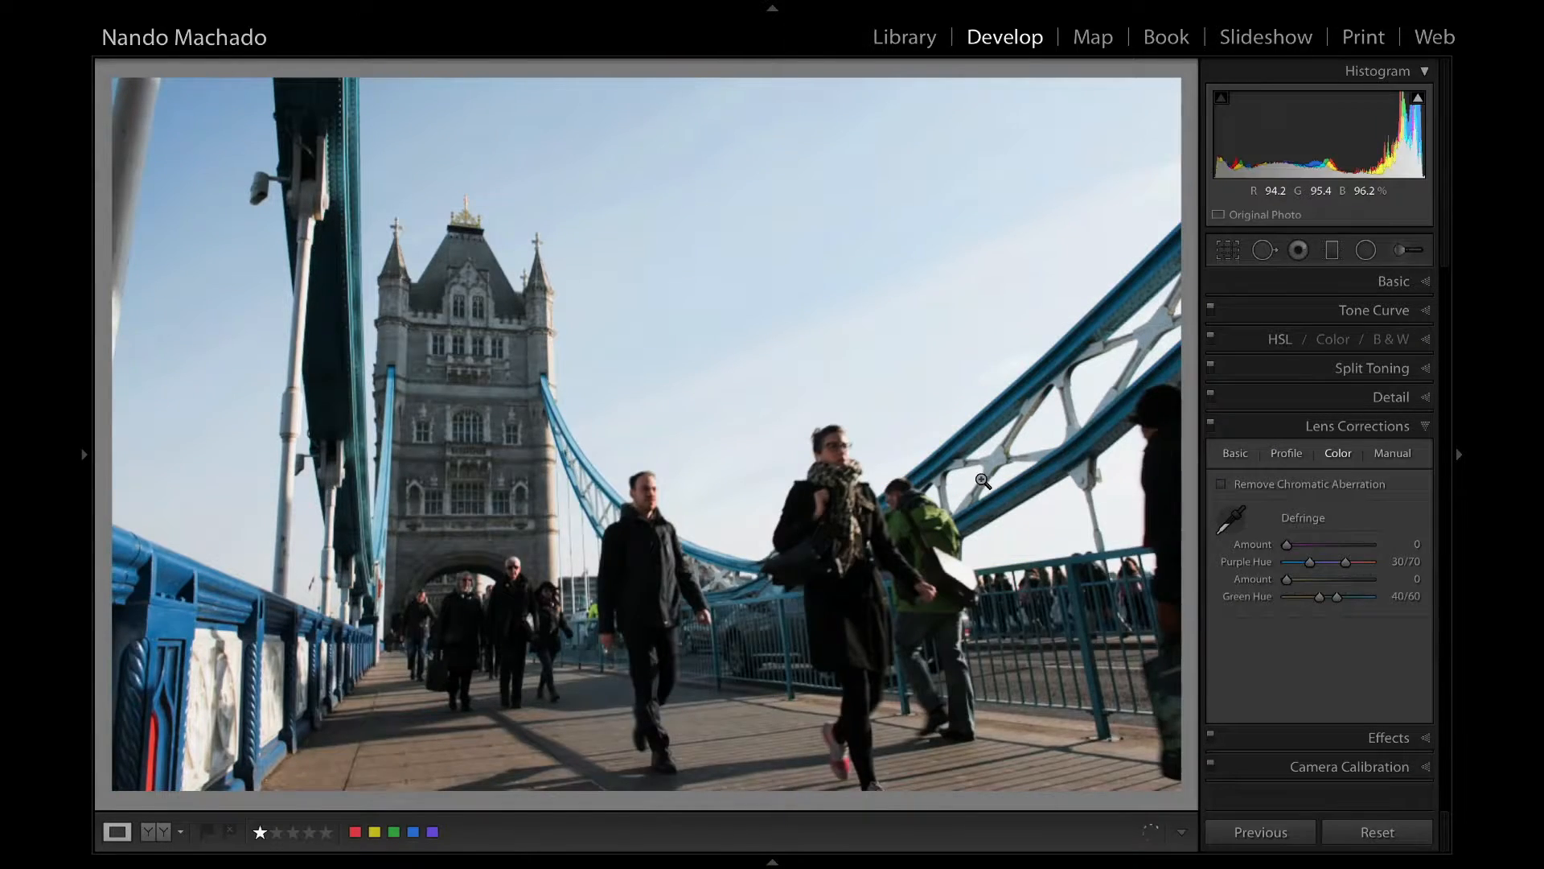
{"action": "key", "text": "Left"}
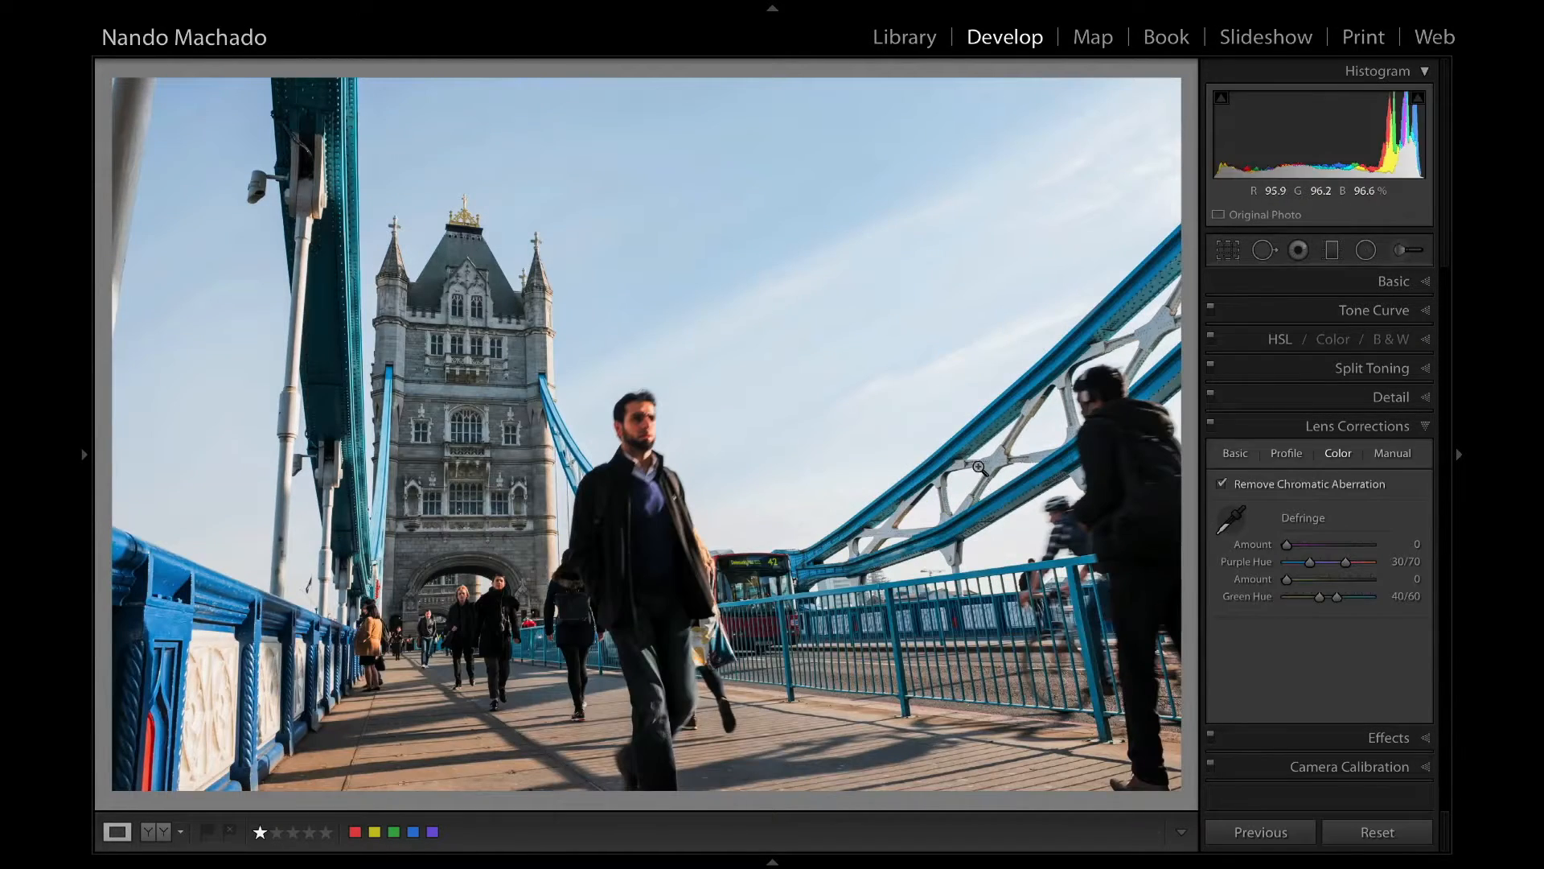
{"action": "key", "text": "ctrl+shift+c"}
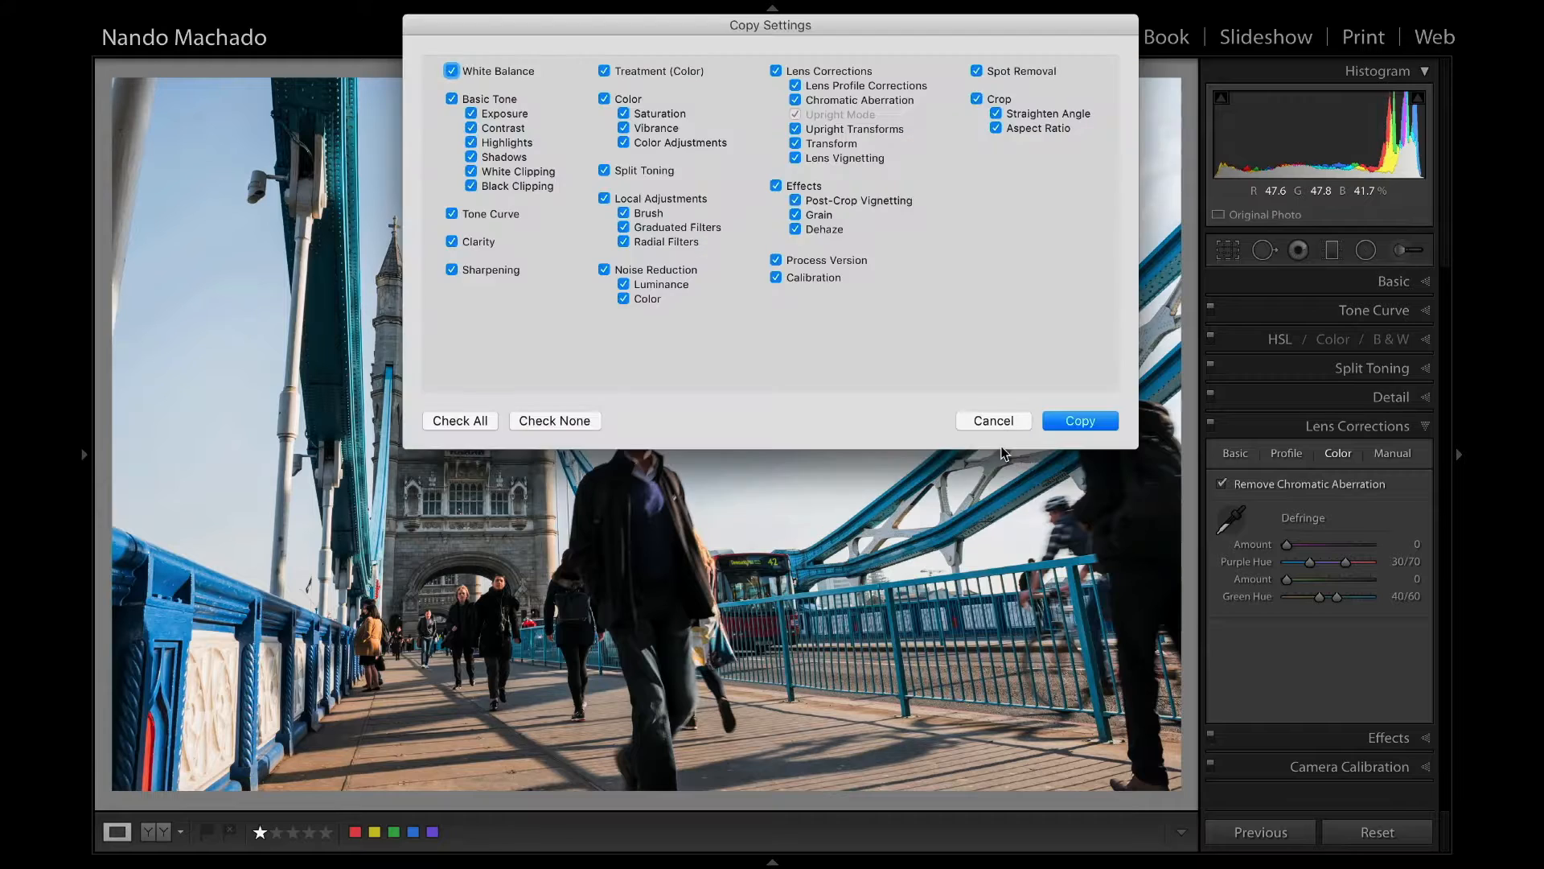
{"action": "left_click", "coordinate": [1080, 420]}
{"action": "key", "text": "Right"}
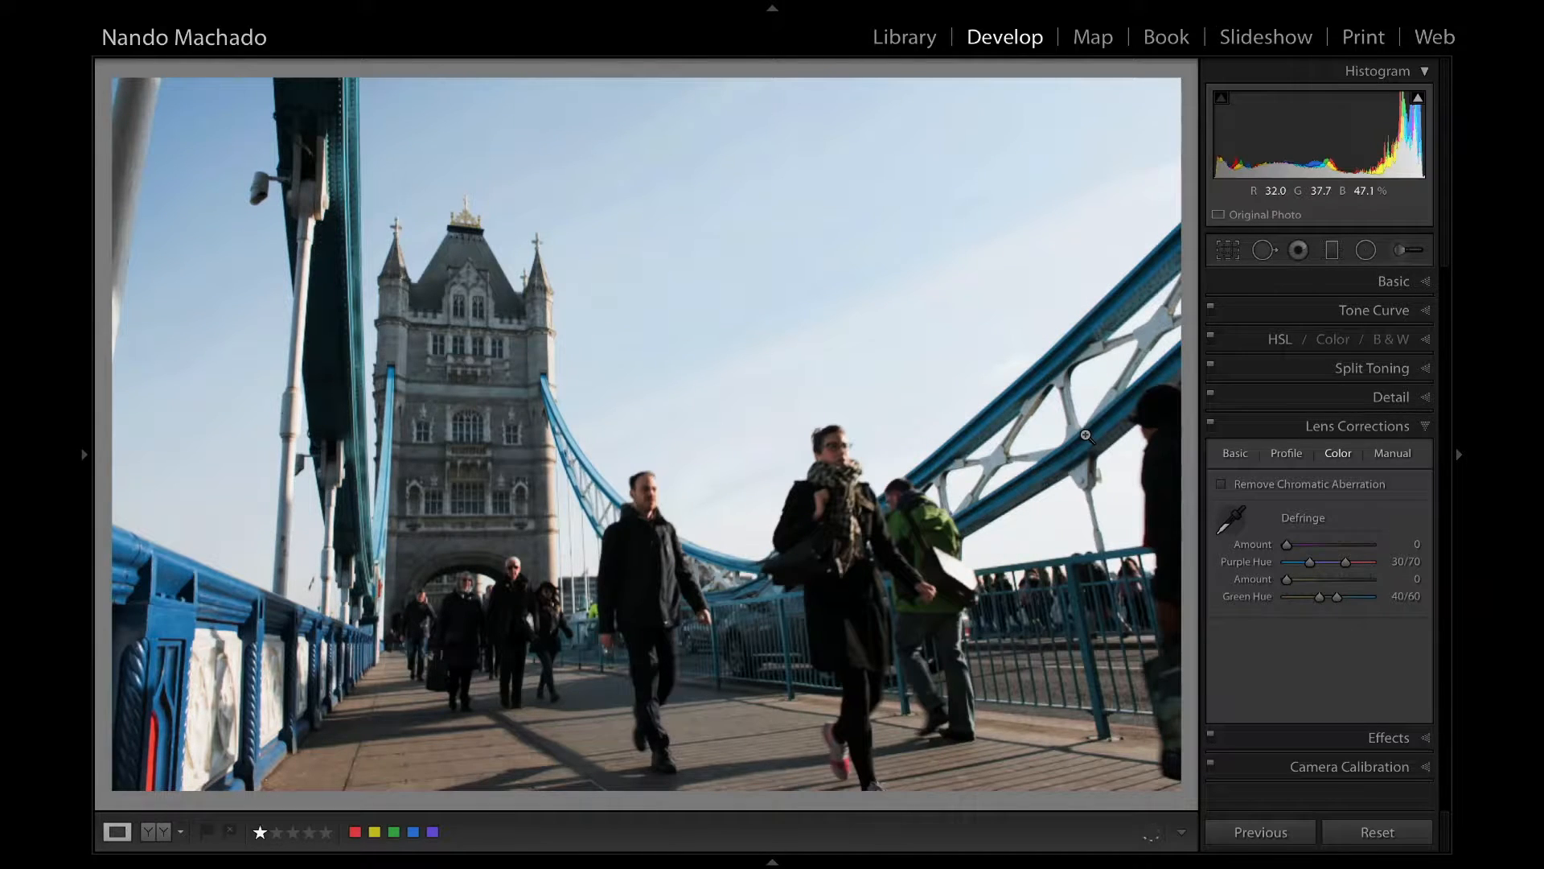
{"action": "key", "text": "ctrl+shift+v"}
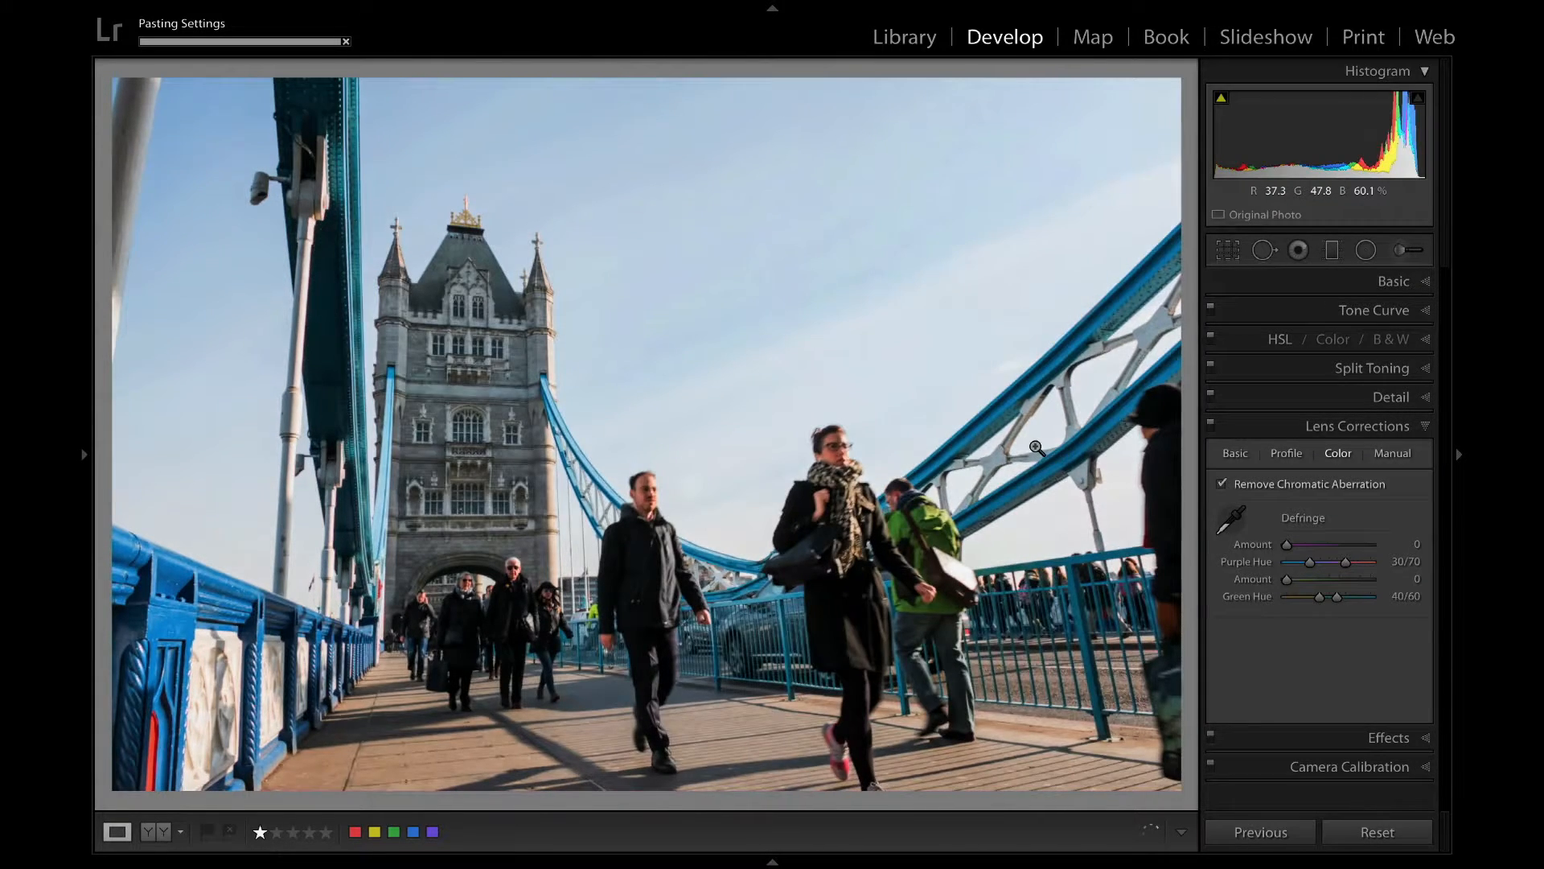
Compare the two matched Editorial photos and inspect the second one's tower and girder edges up close.
{"action": "key", "text": "Left"}
{"action": "key", "text": "Right"}
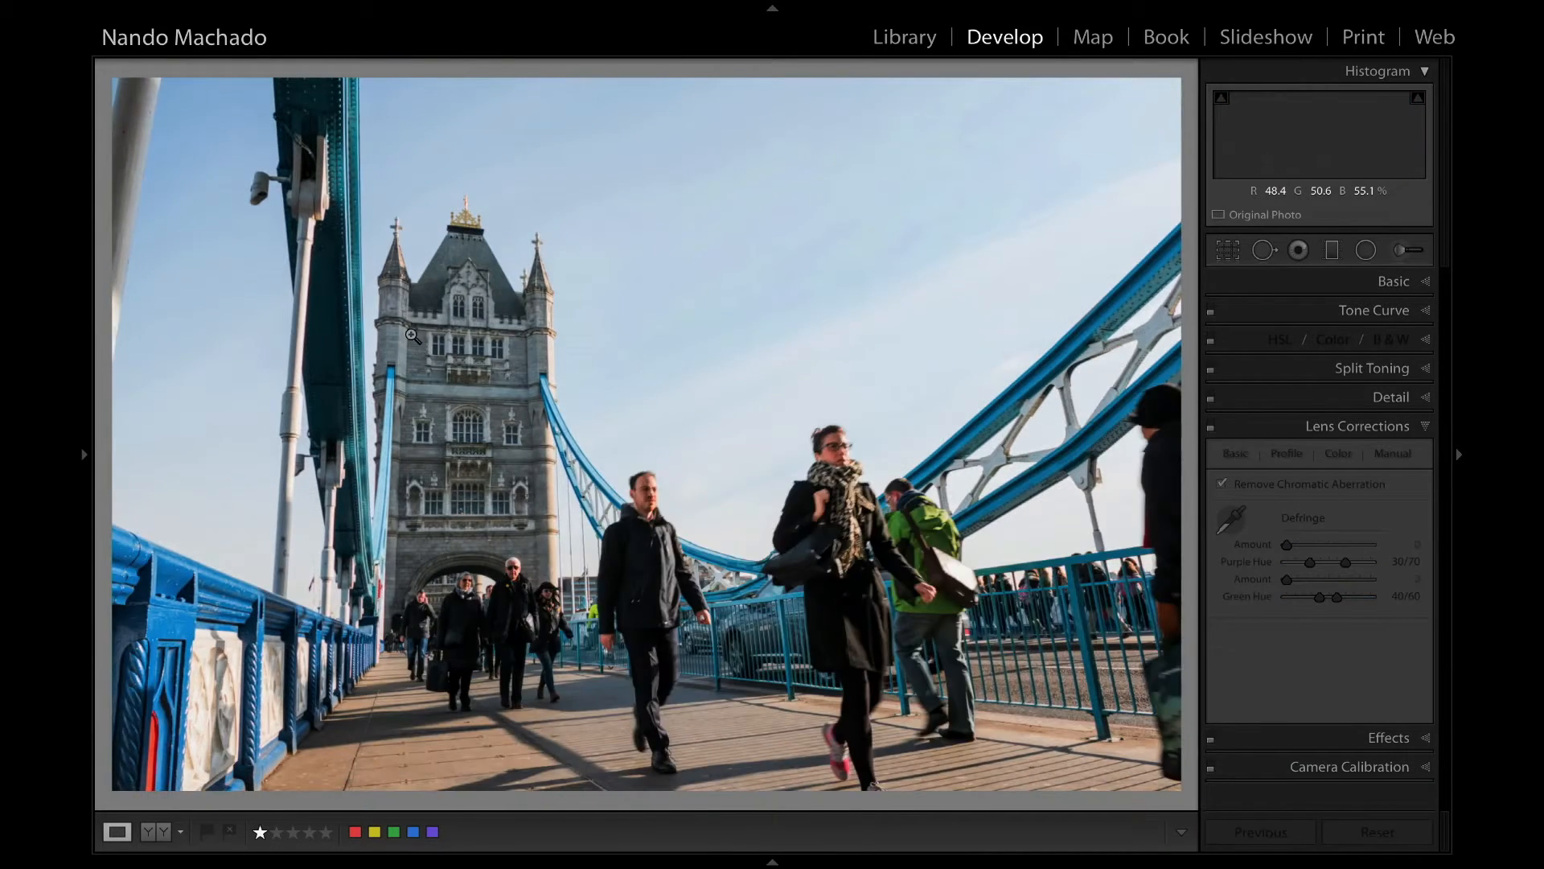
{"action": "left_click", "coordinate": [401, 315]}
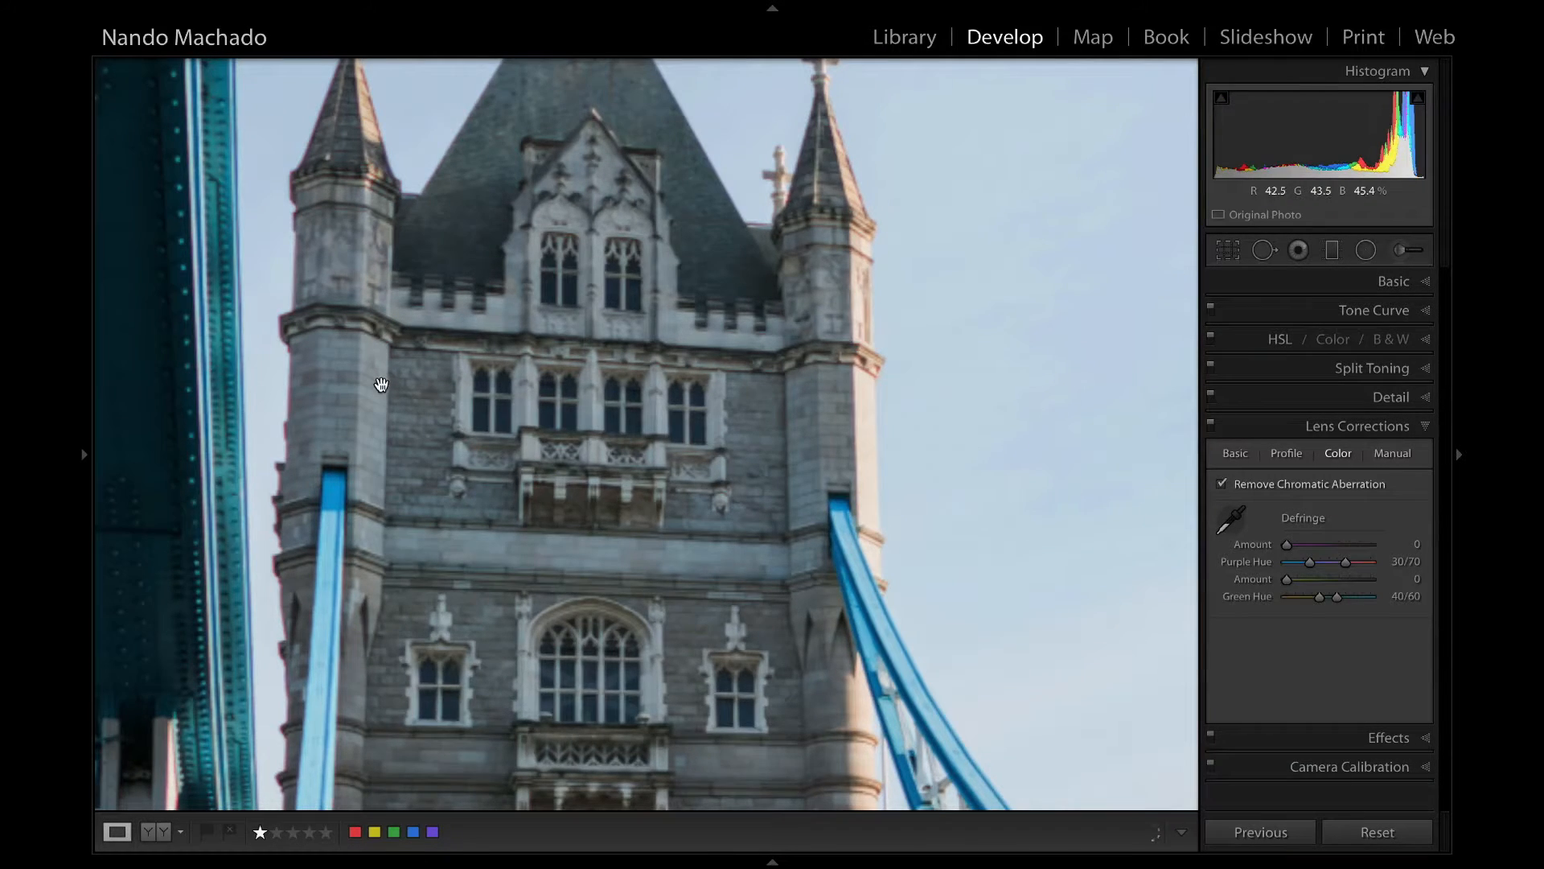
{"action": "left_click_drag", "start_coordinate": [413, 407], "coordinate": [839, 332]}
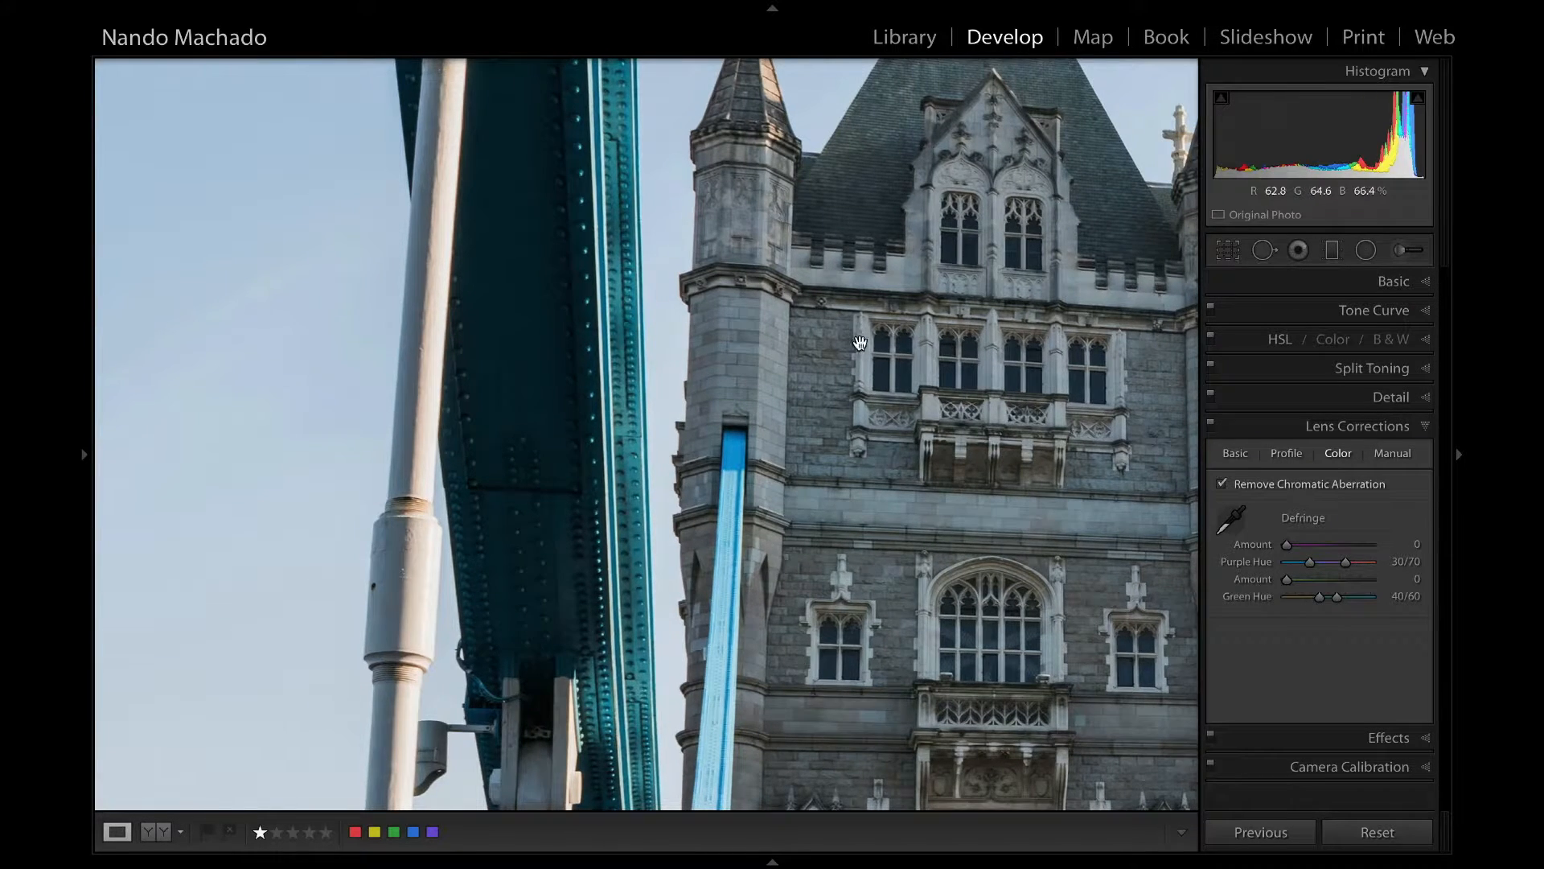
{"action": "left_click", "coordinate": [858, 338]}
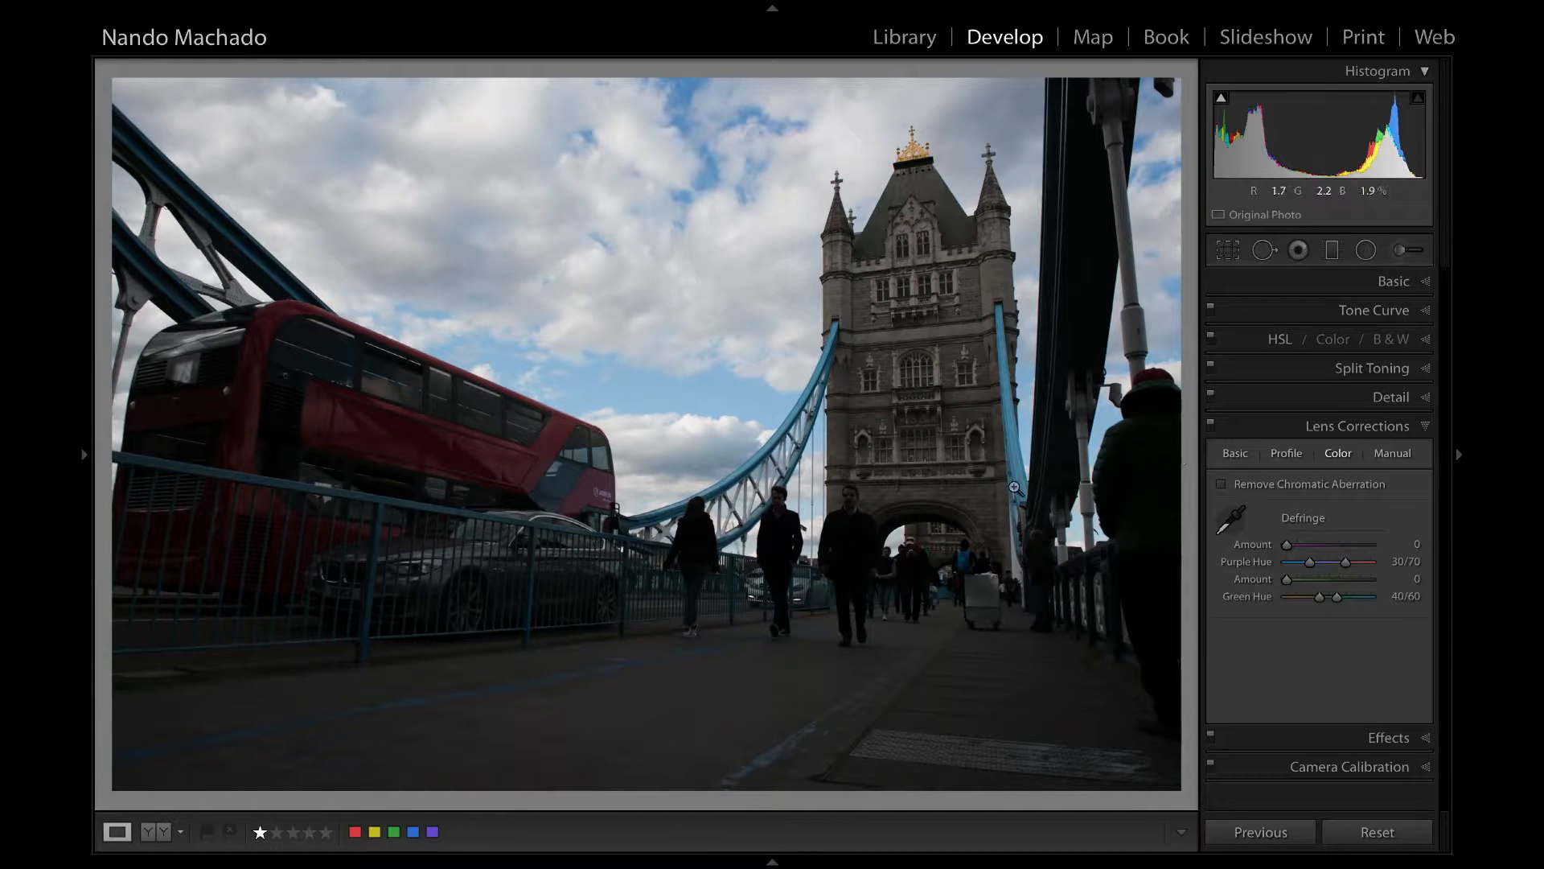
Try the copied settings on the red bus photo and undo them.
{"action": "key", "text": "Right"}
{"action": "key", "text": "Left"}
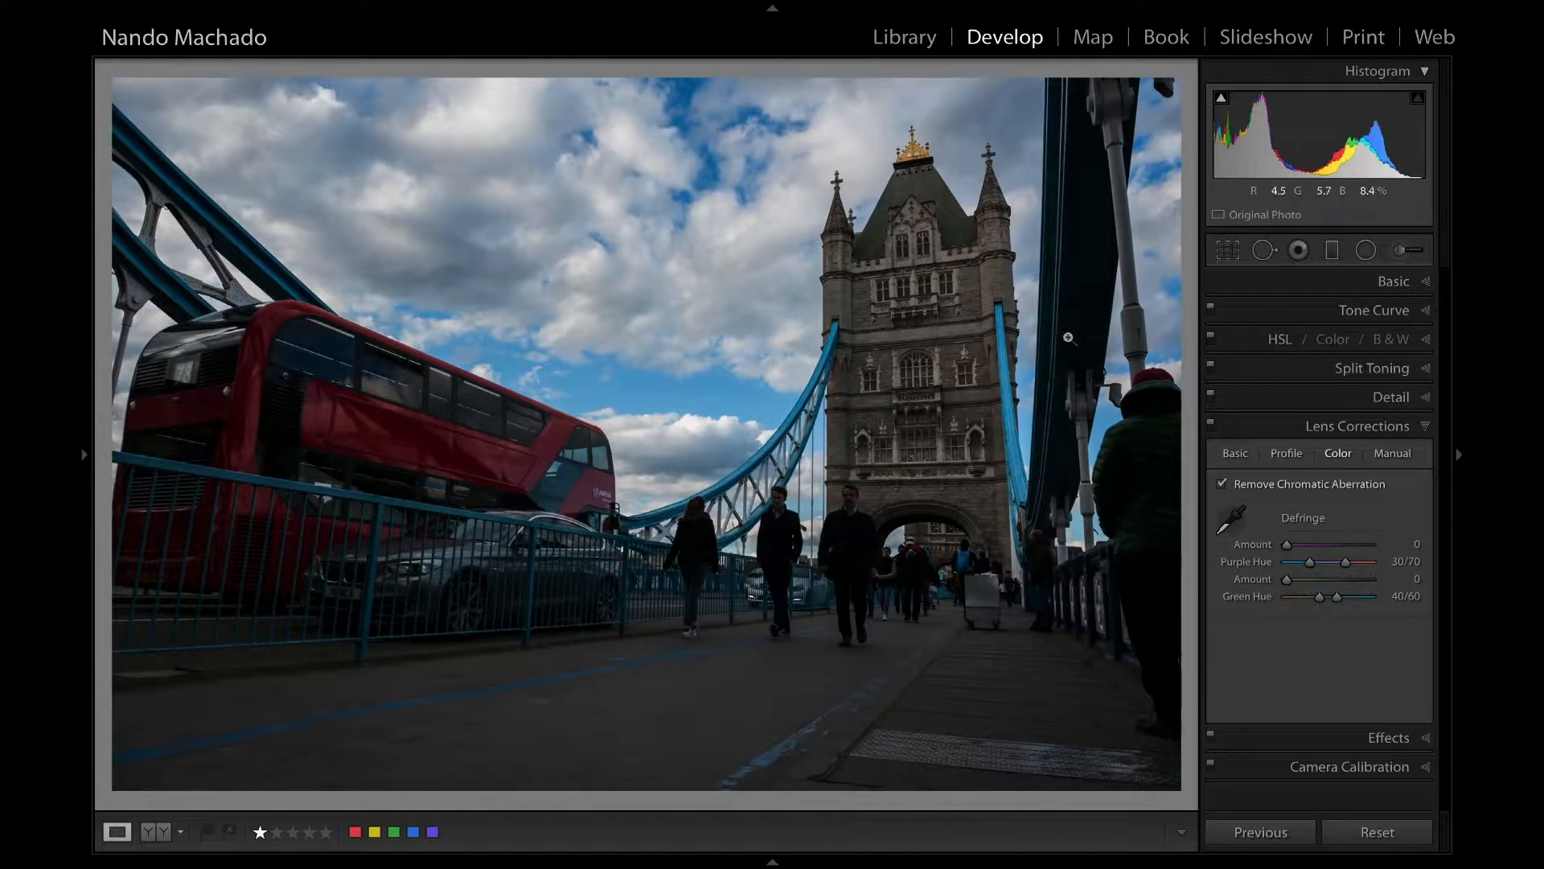
{"action": "key", "text": "ctrl+z"}
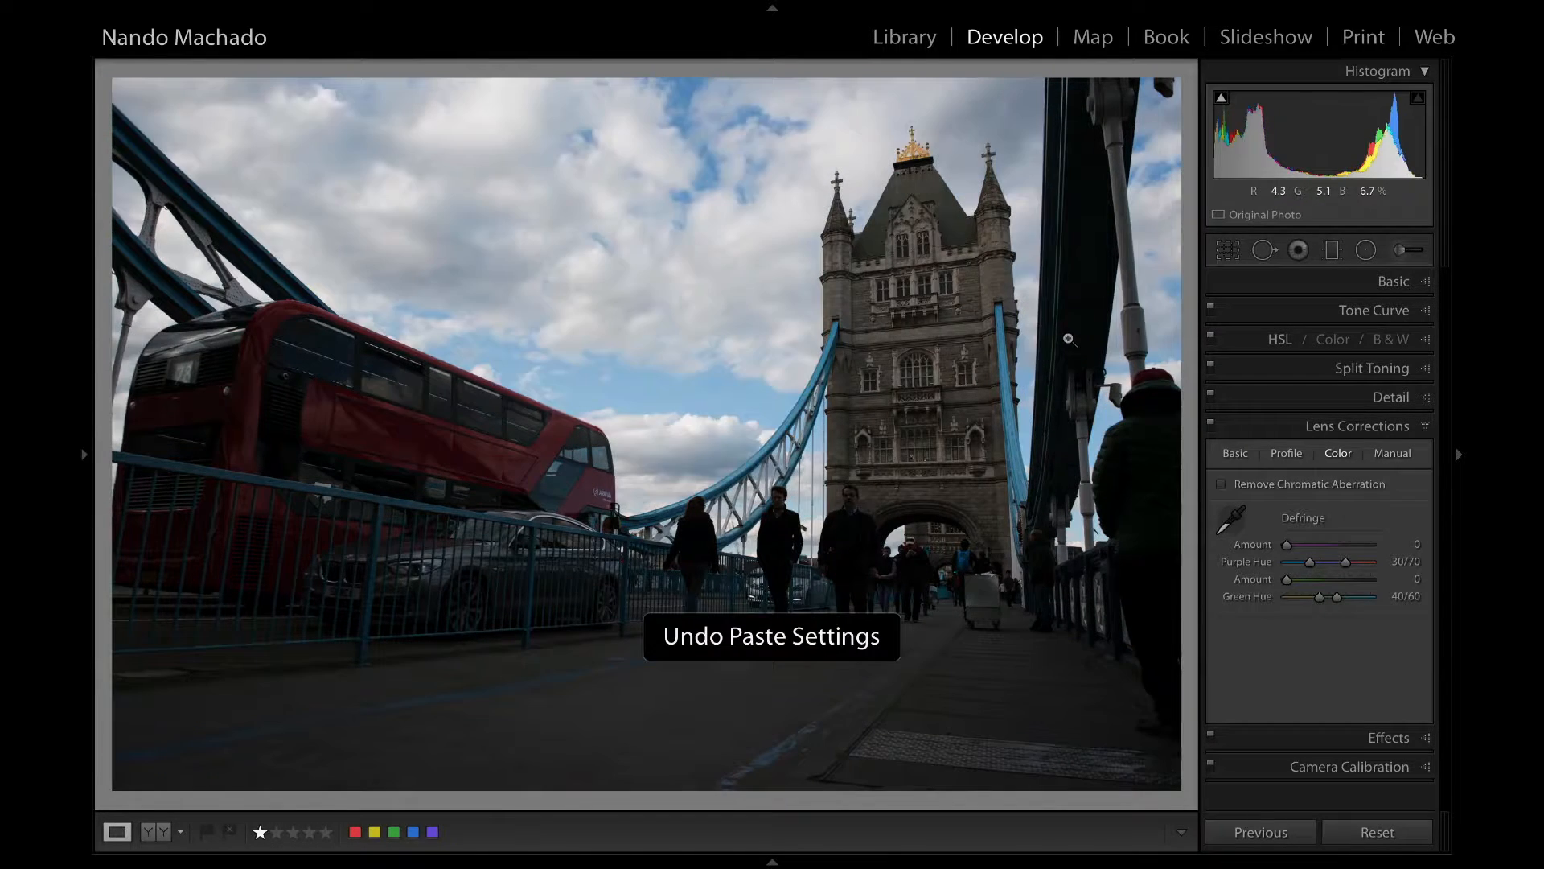
Set the red bus photo's Exposure to +1.35, Contrast to +19, Highlights to -100 and Shadows to +38 in the Basic adjustments.
{"action": "left_click", "coordinate": [1415, 281]}
{"action": "left_click_drag", "start_coordinate": [1322, 432], "coordinate": [1343, 490]}
{"action": "left_click_drag", "start_coordinate": [1338, 436], "coordinate": [1340, 435]}
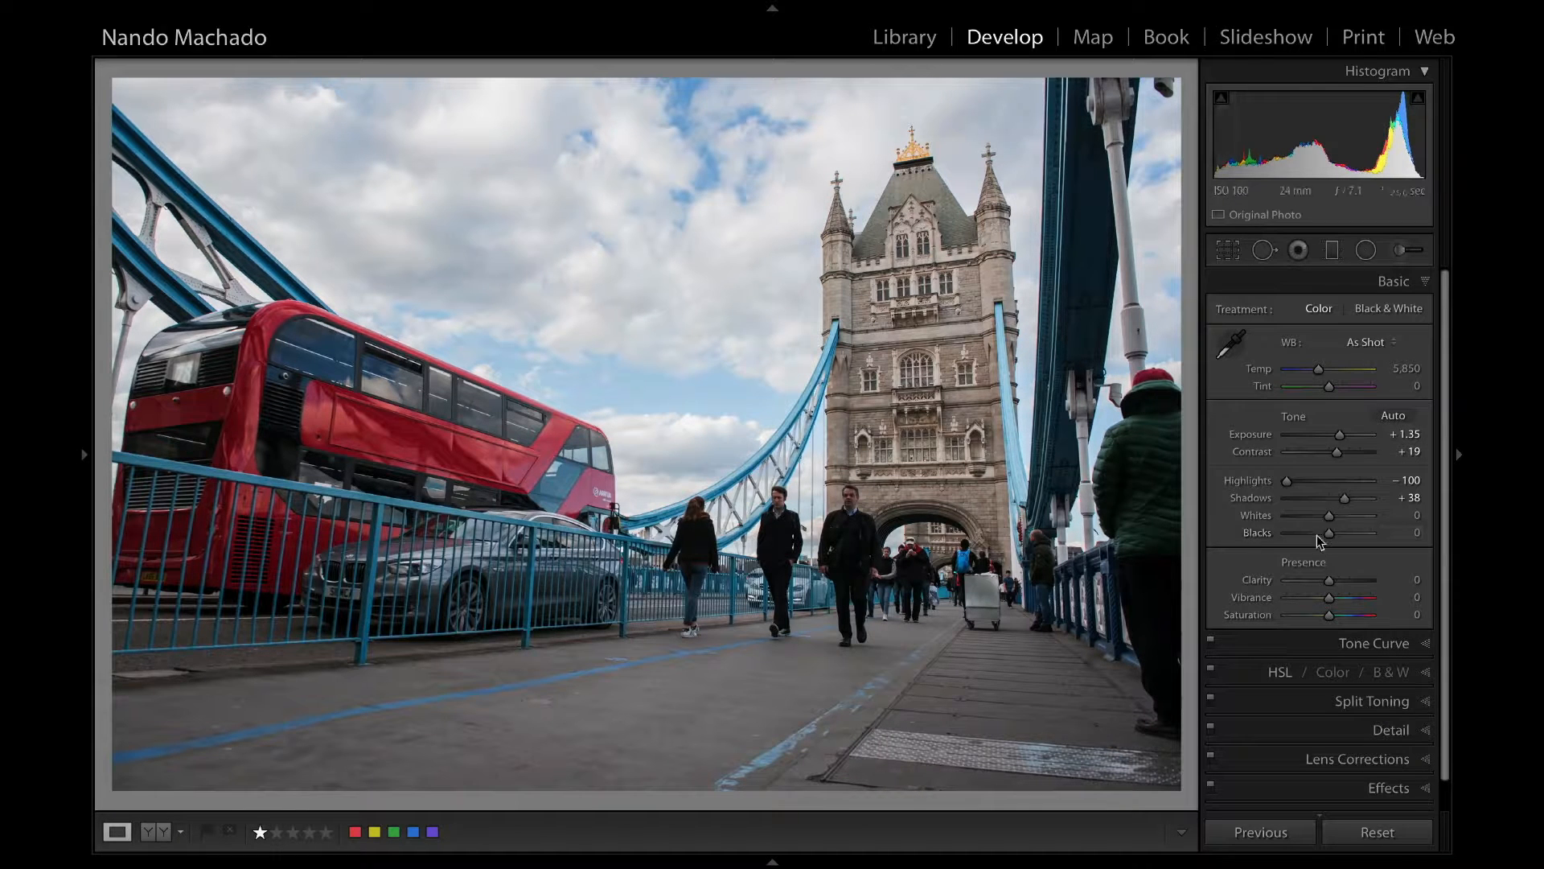
Refine the red bus photo with Blacks +14, Clarity 0, Vibrance +22, Saturation +12 and Shadows +51.
{"action": "left_click_drag", "start_coordinate": [1319, 528], "coordinate": [1339, 579]}
{"action": "double_click", "coordinate": [1265, 581]}
{"action": "left_click_drag", "start_coordinate": [1328, 598], "coordinate": [1334, 614]}
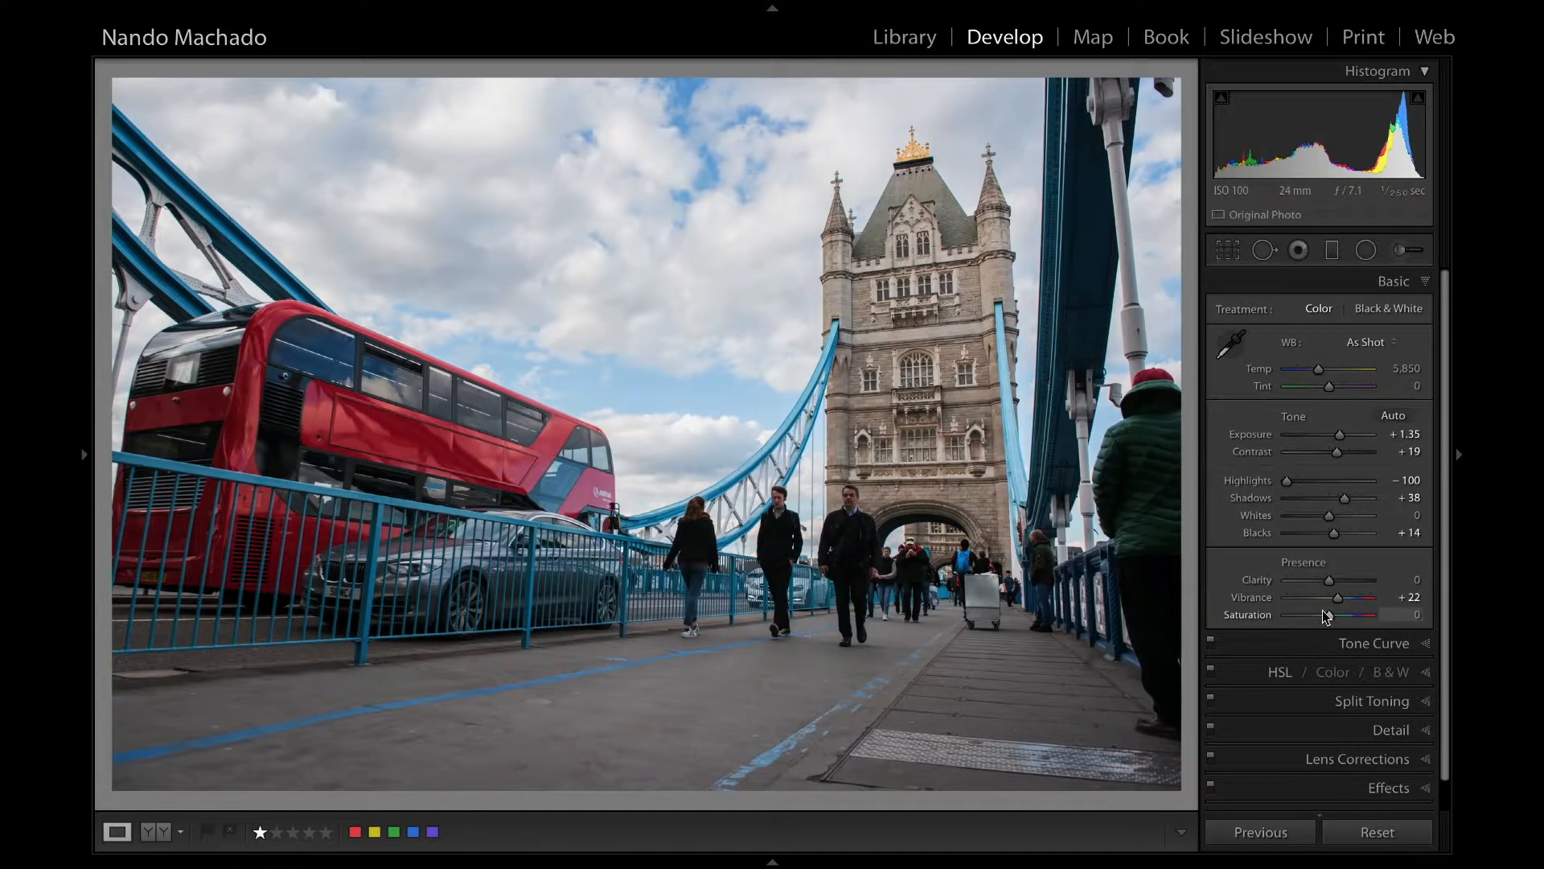
{"action": "left_click_drag", "start_coordinate": [1344, 498], "coordinate": [1356, 498]}
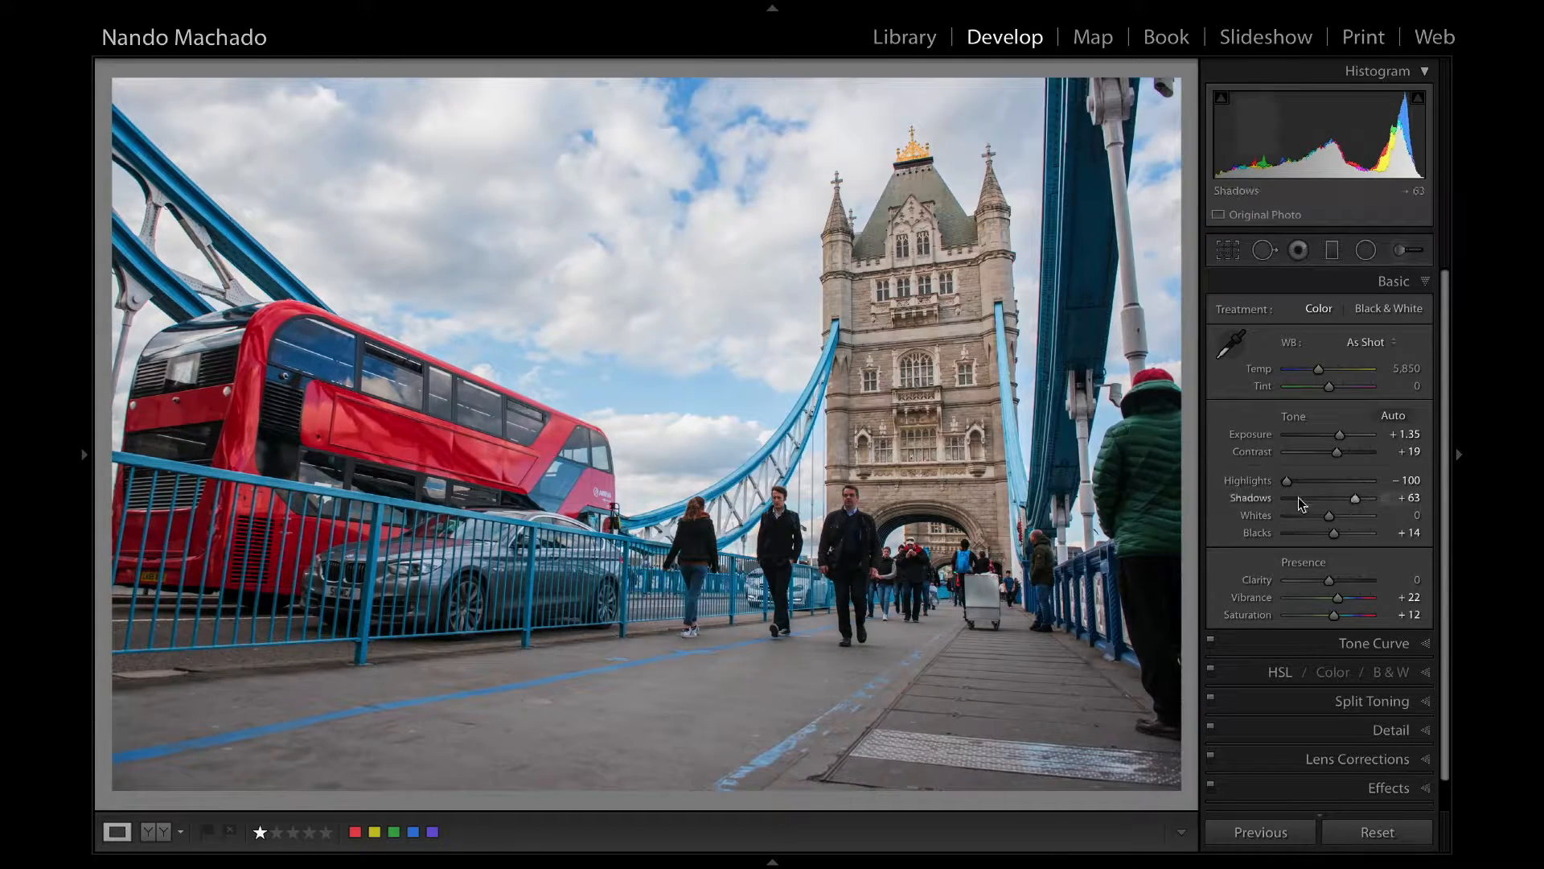
{"action": "left_click_drag", "start_coordinate": [1354, 498], "coordinate": [1343, 499]}
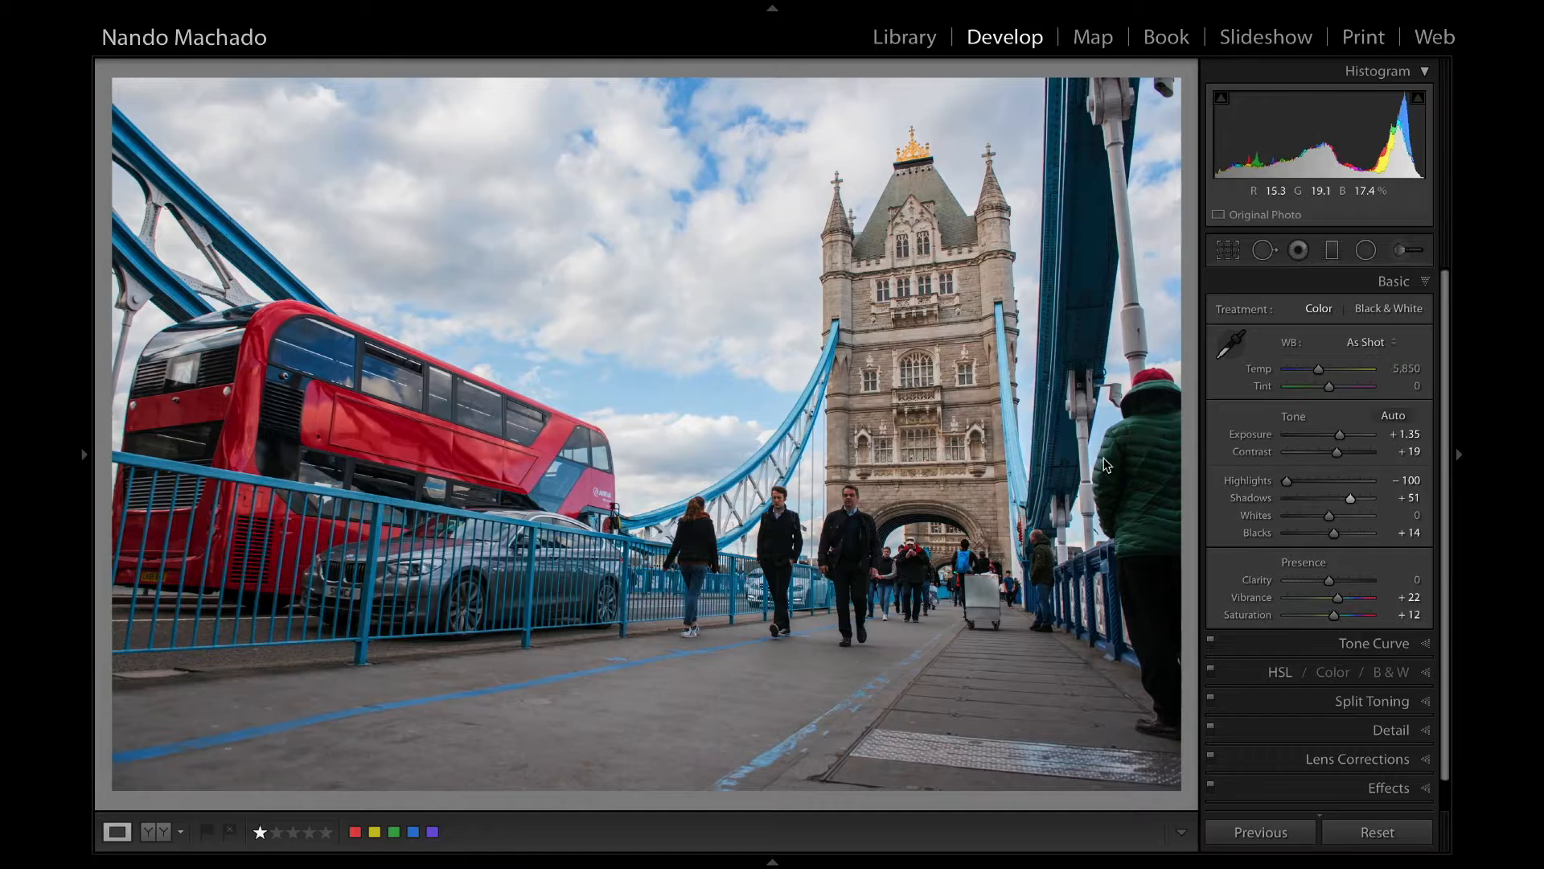
Apply the red bus photo's adjustments to the next Editorial photo and return to the Library grid with the side panels shown.
{"action": "key", "text": "Right"}
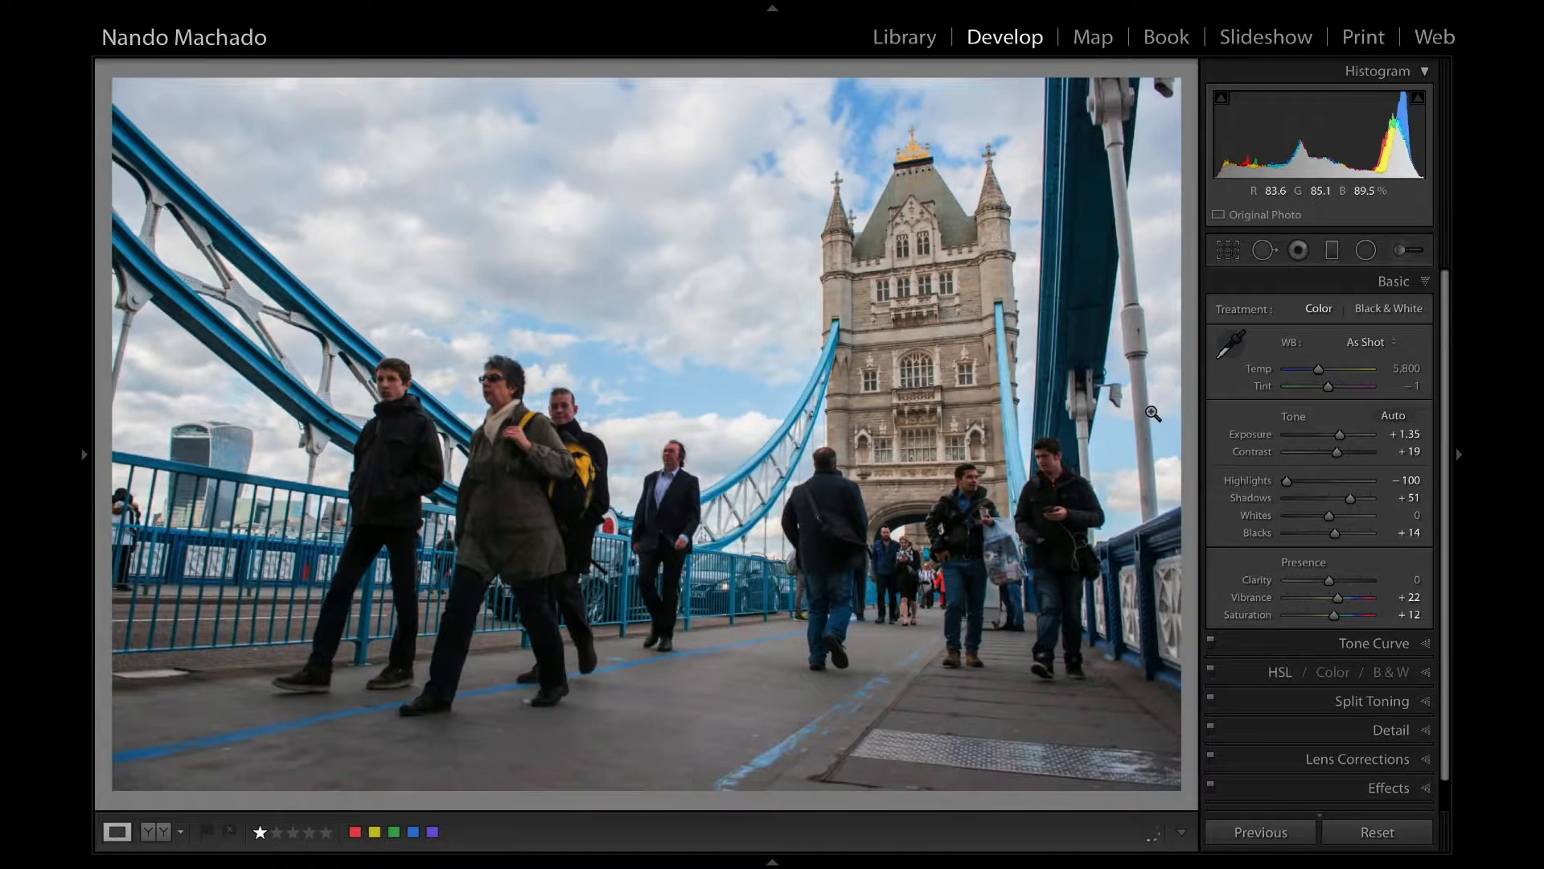
{"action": "key", "text": "g"}
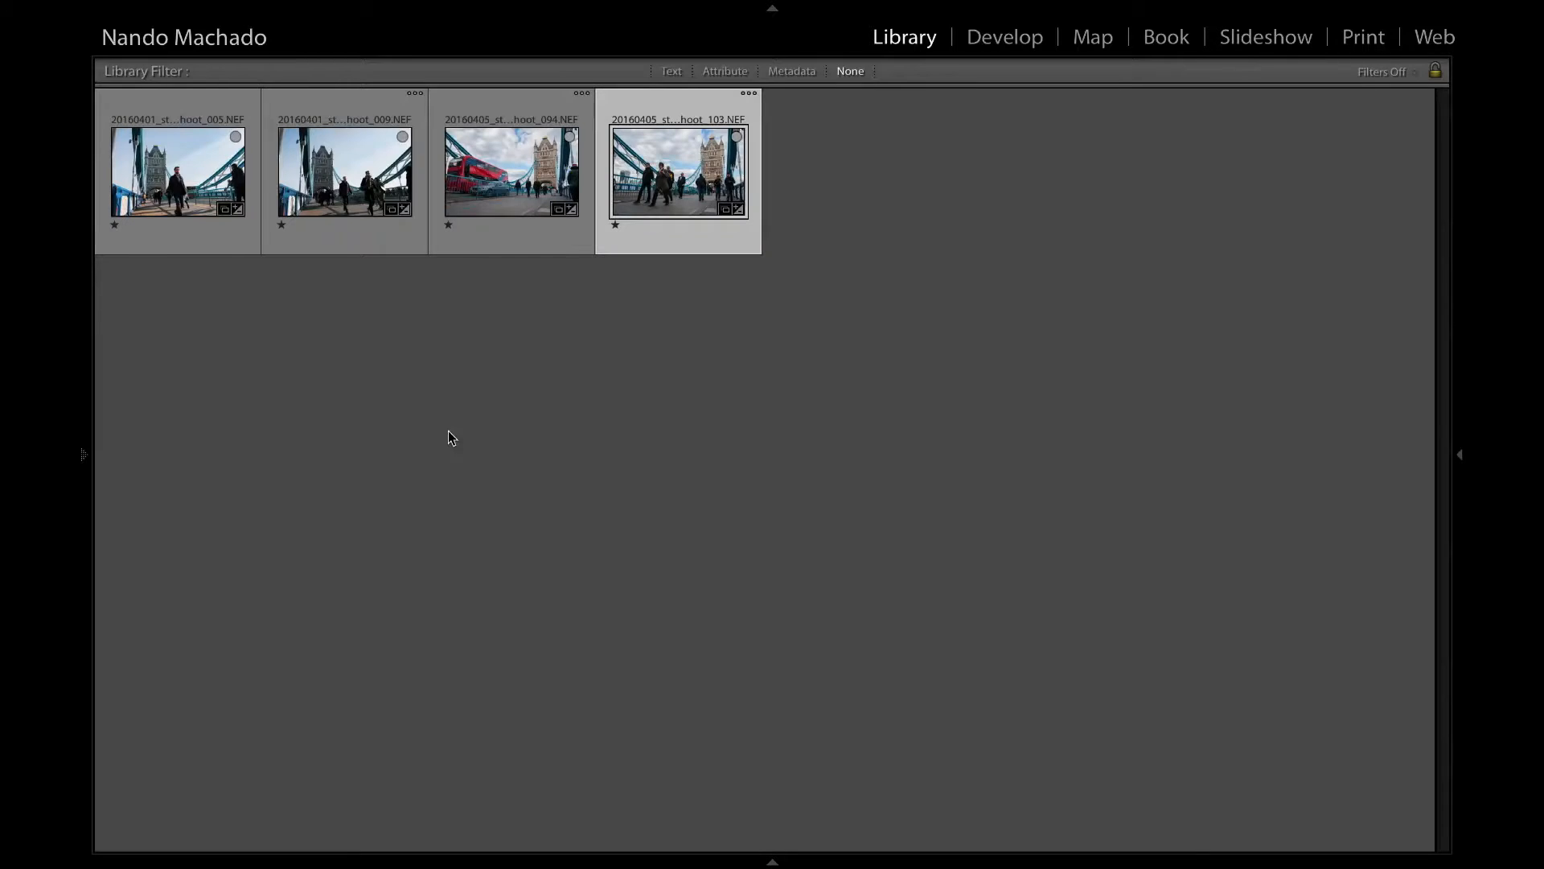
{"action": "key", "text": "Tab"}
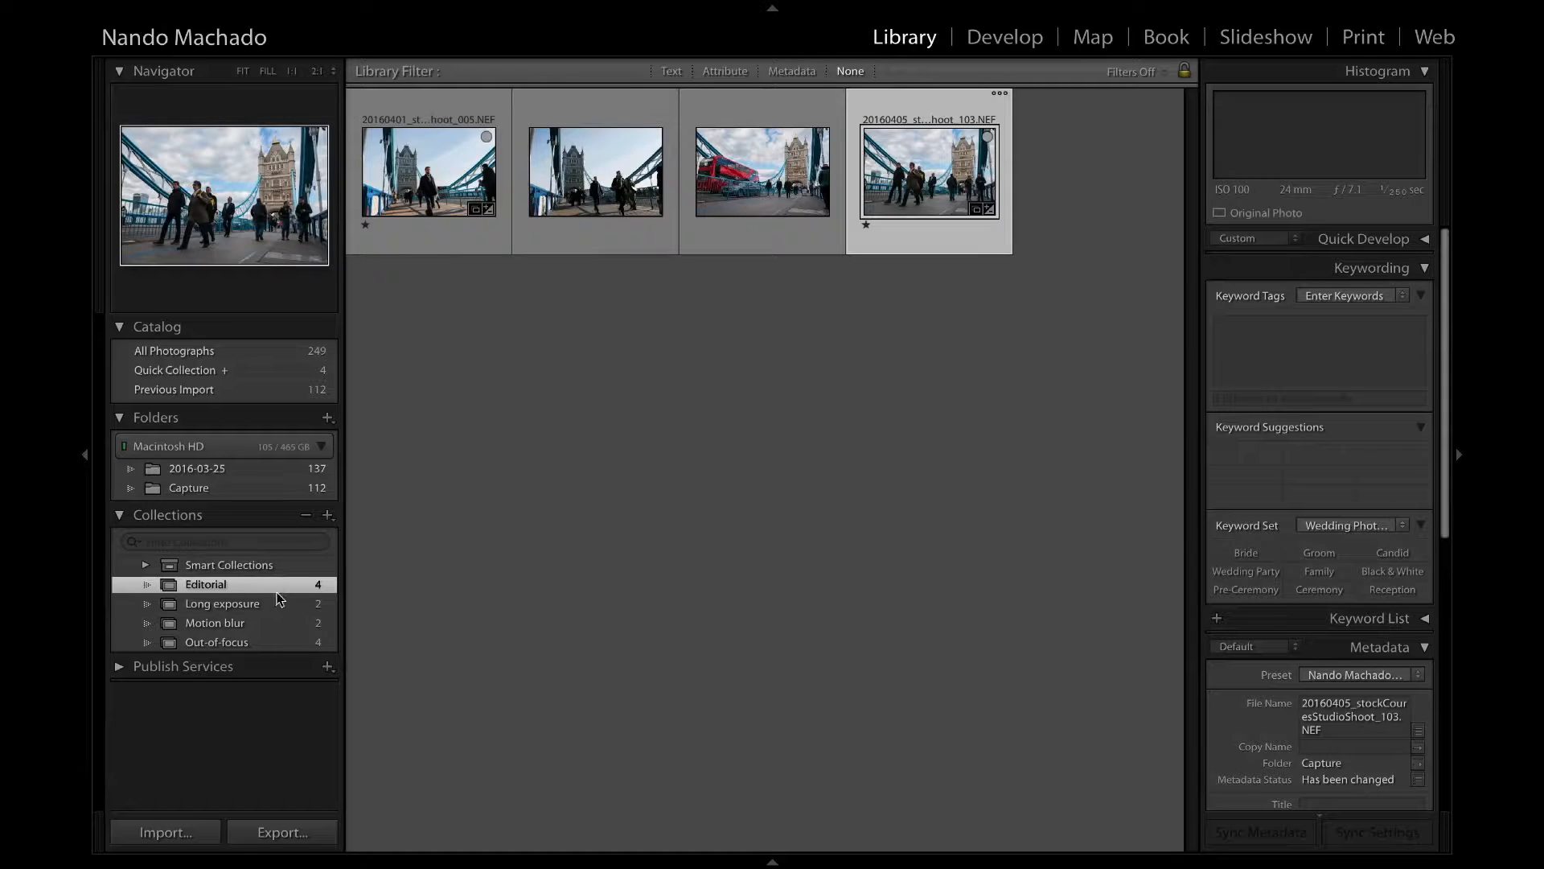
Open the Long exposure collection and show its first photo in an enlarged Loupe view with the collections area hidden.
{"action": "left_click", "coordinate": [278, 603]}
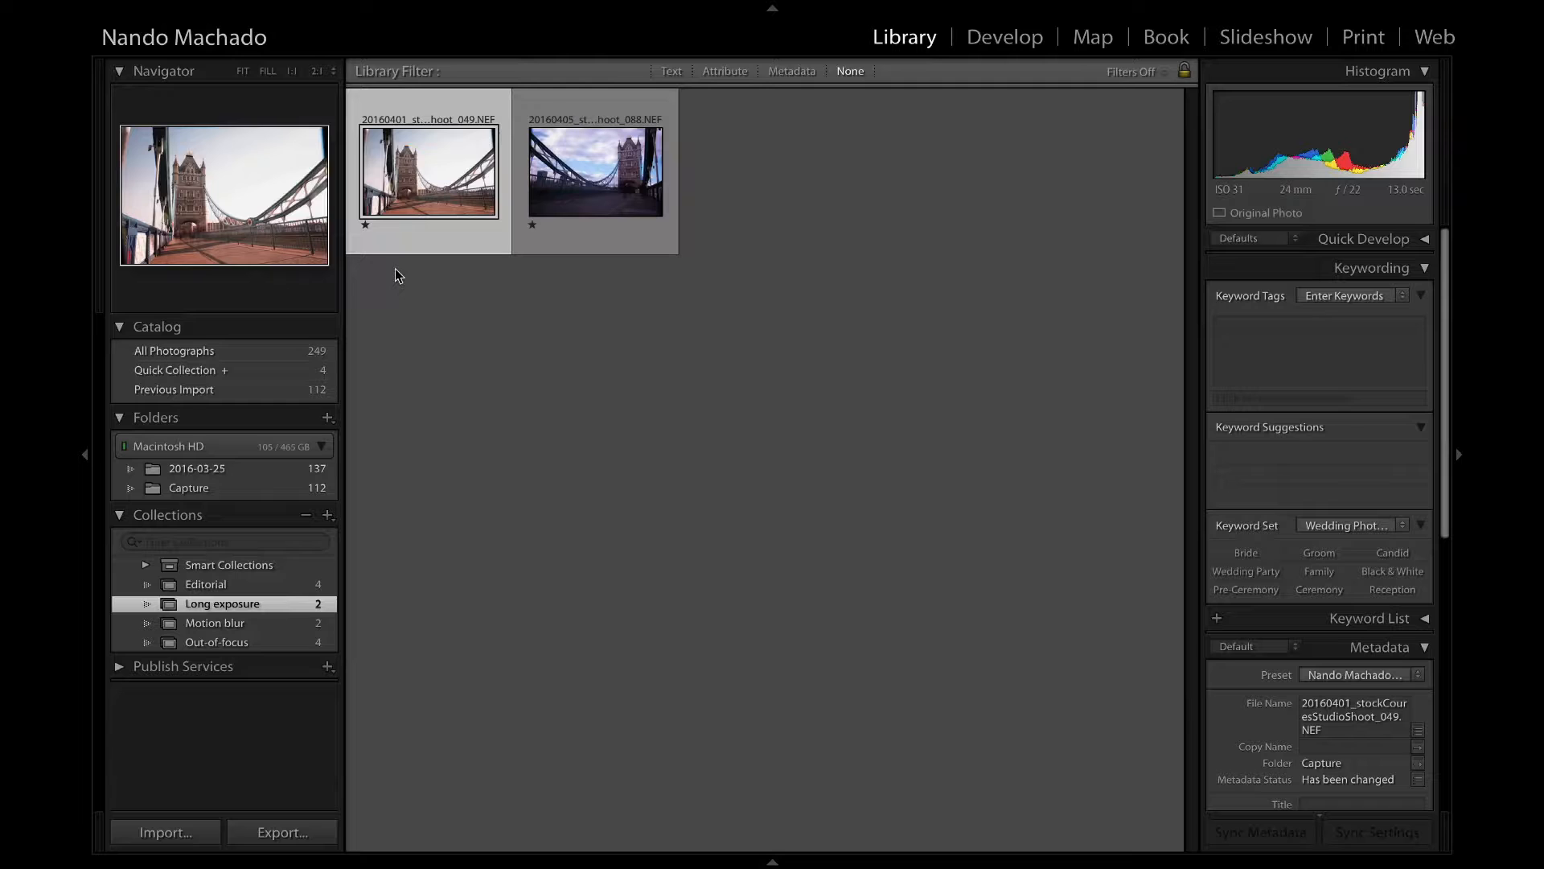
{"action": "key", "text": "e"}
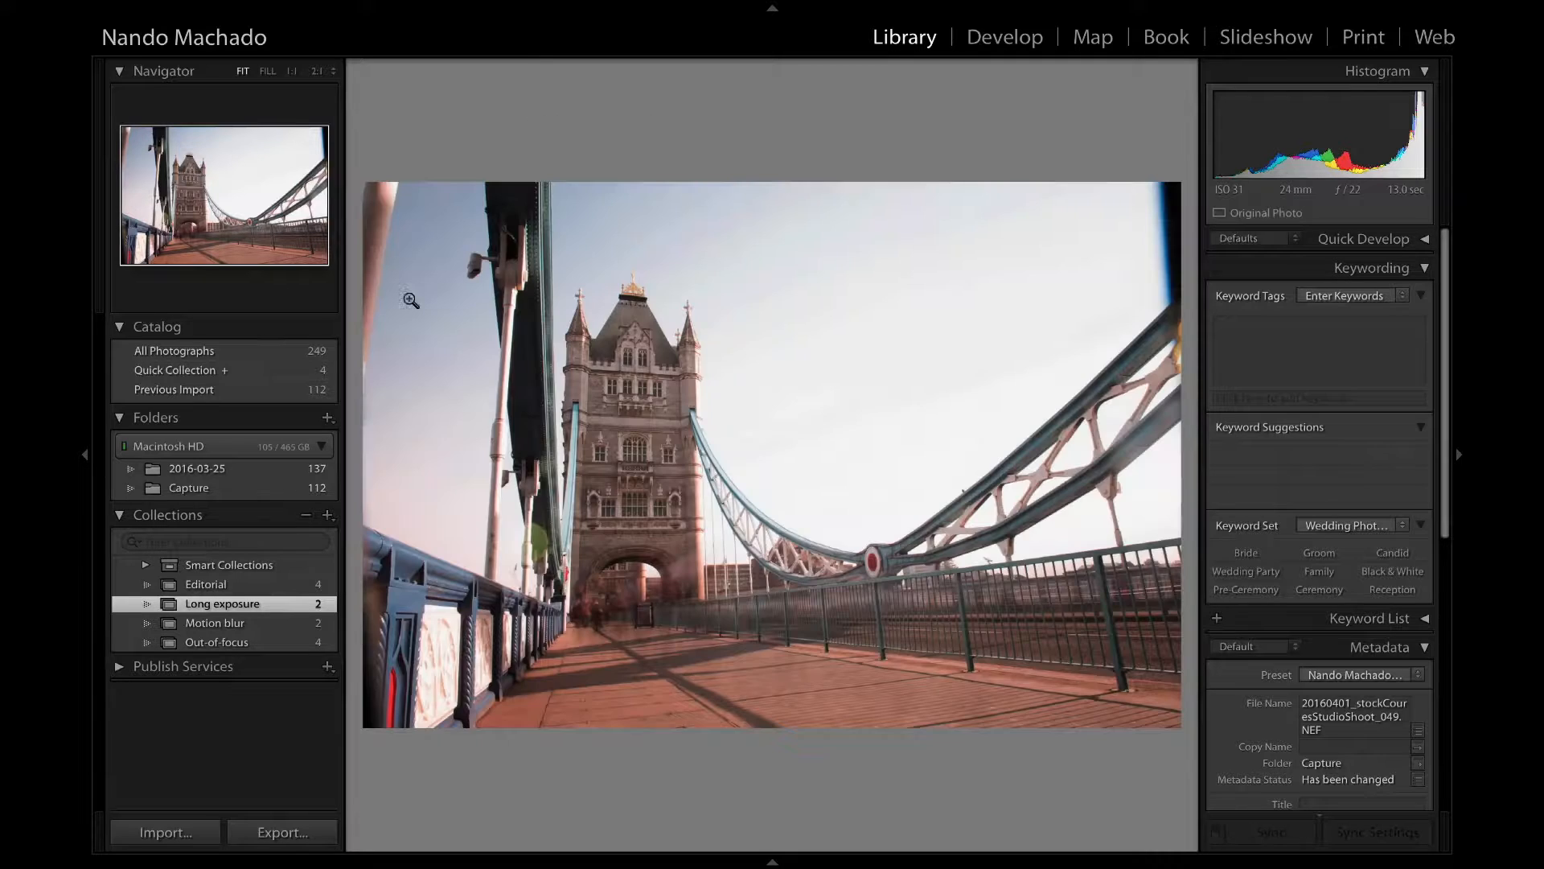
{"action": "left_click", "coordinate": [83, 457]}
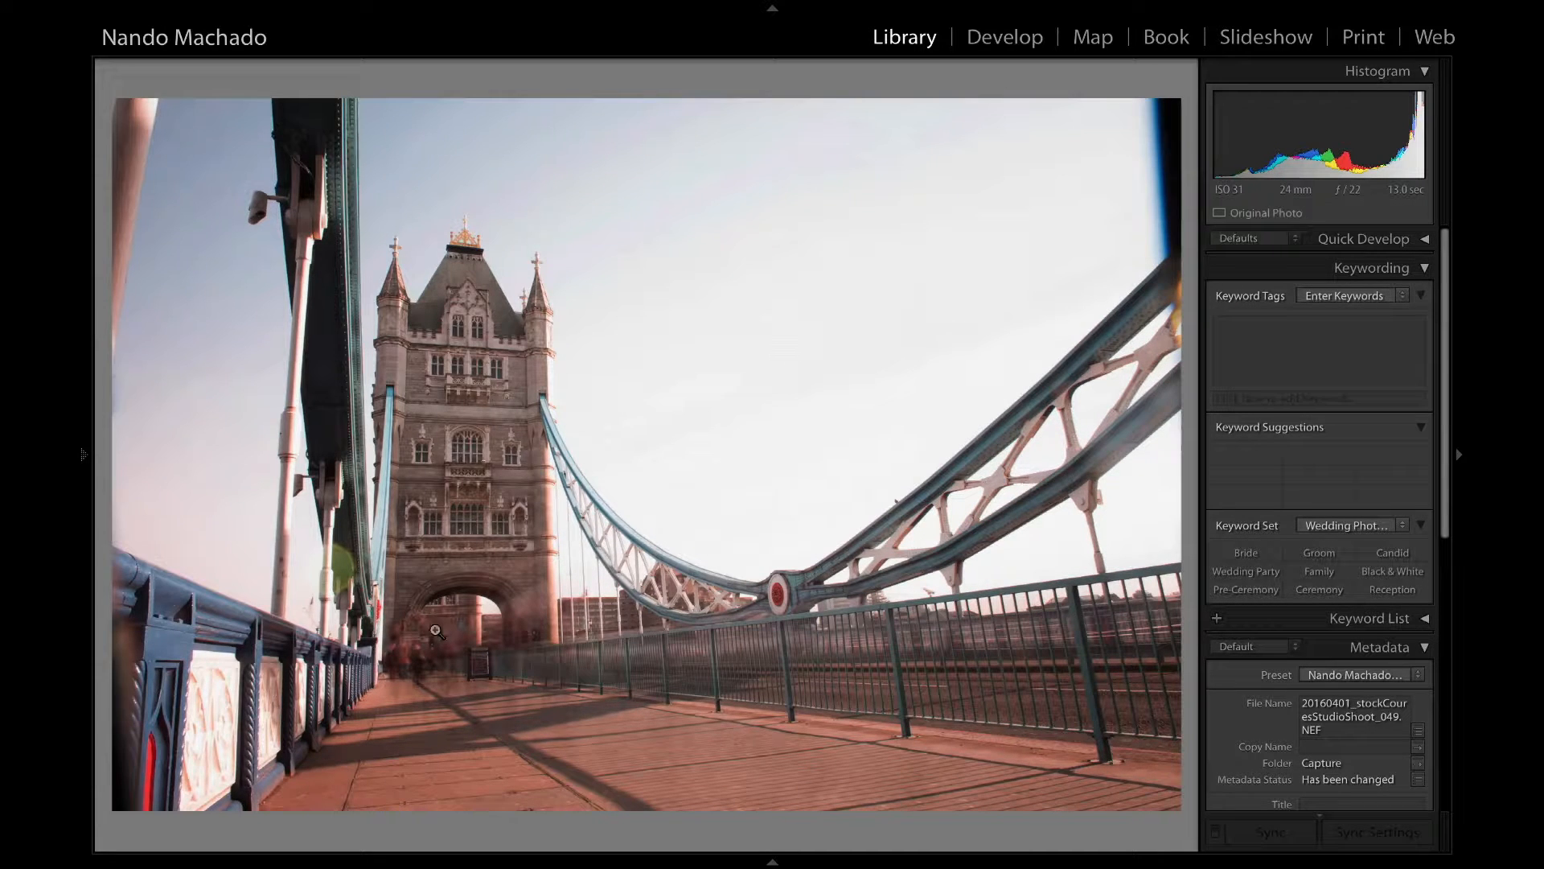
Compare the two Long exposure photos and inspect the green flare near the railing in the first one.
{"action": "key", "text": "Right"}
{"action": "key", "text": "Left"}
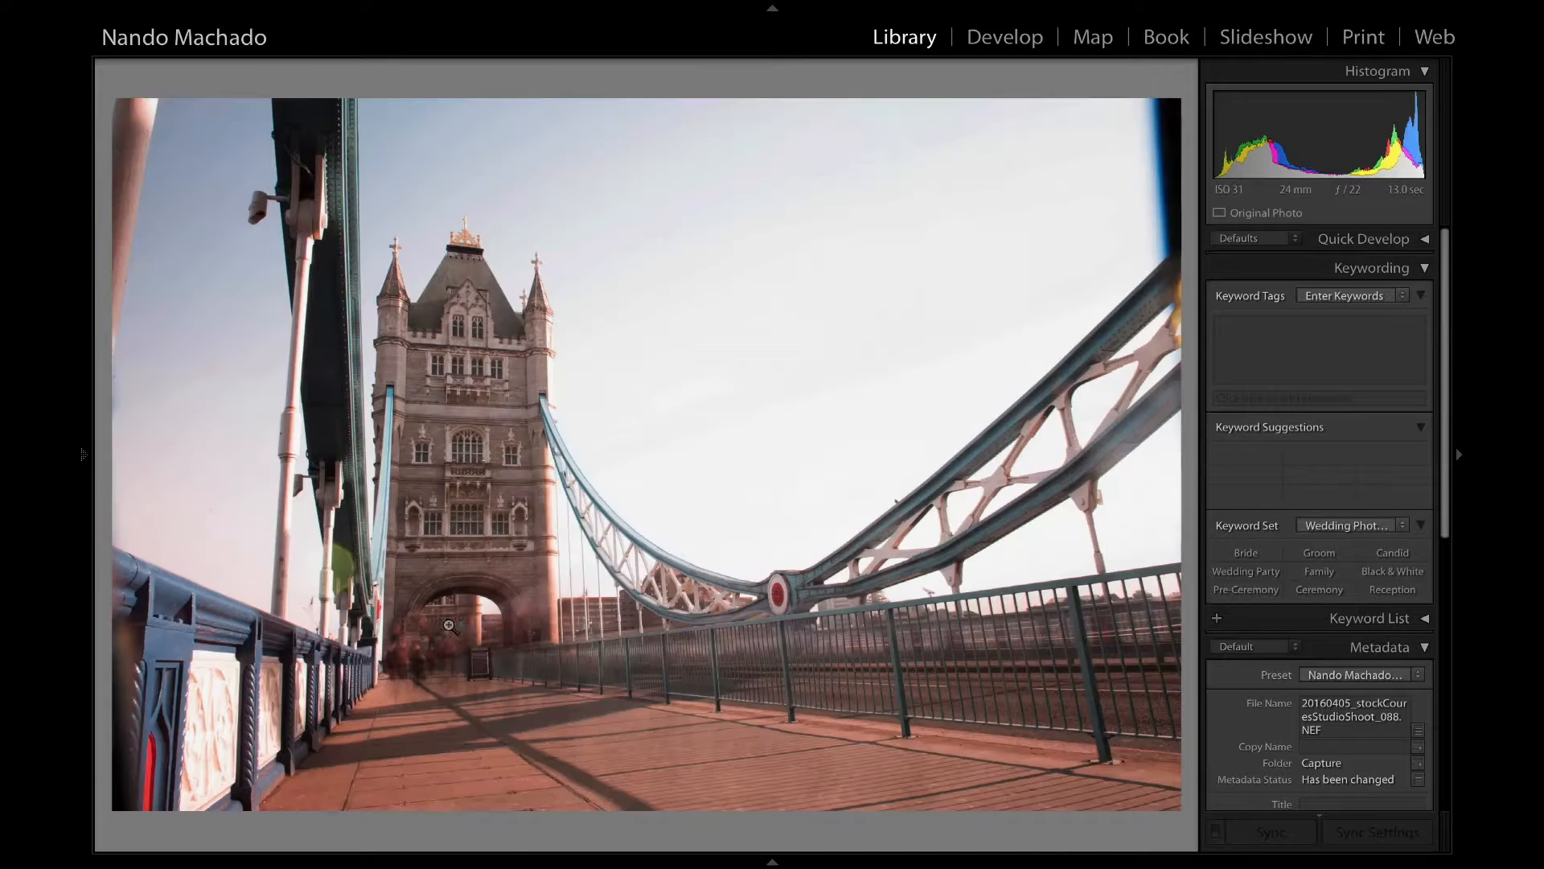
{"action": "left_click", "coordinate": [335, 576]}
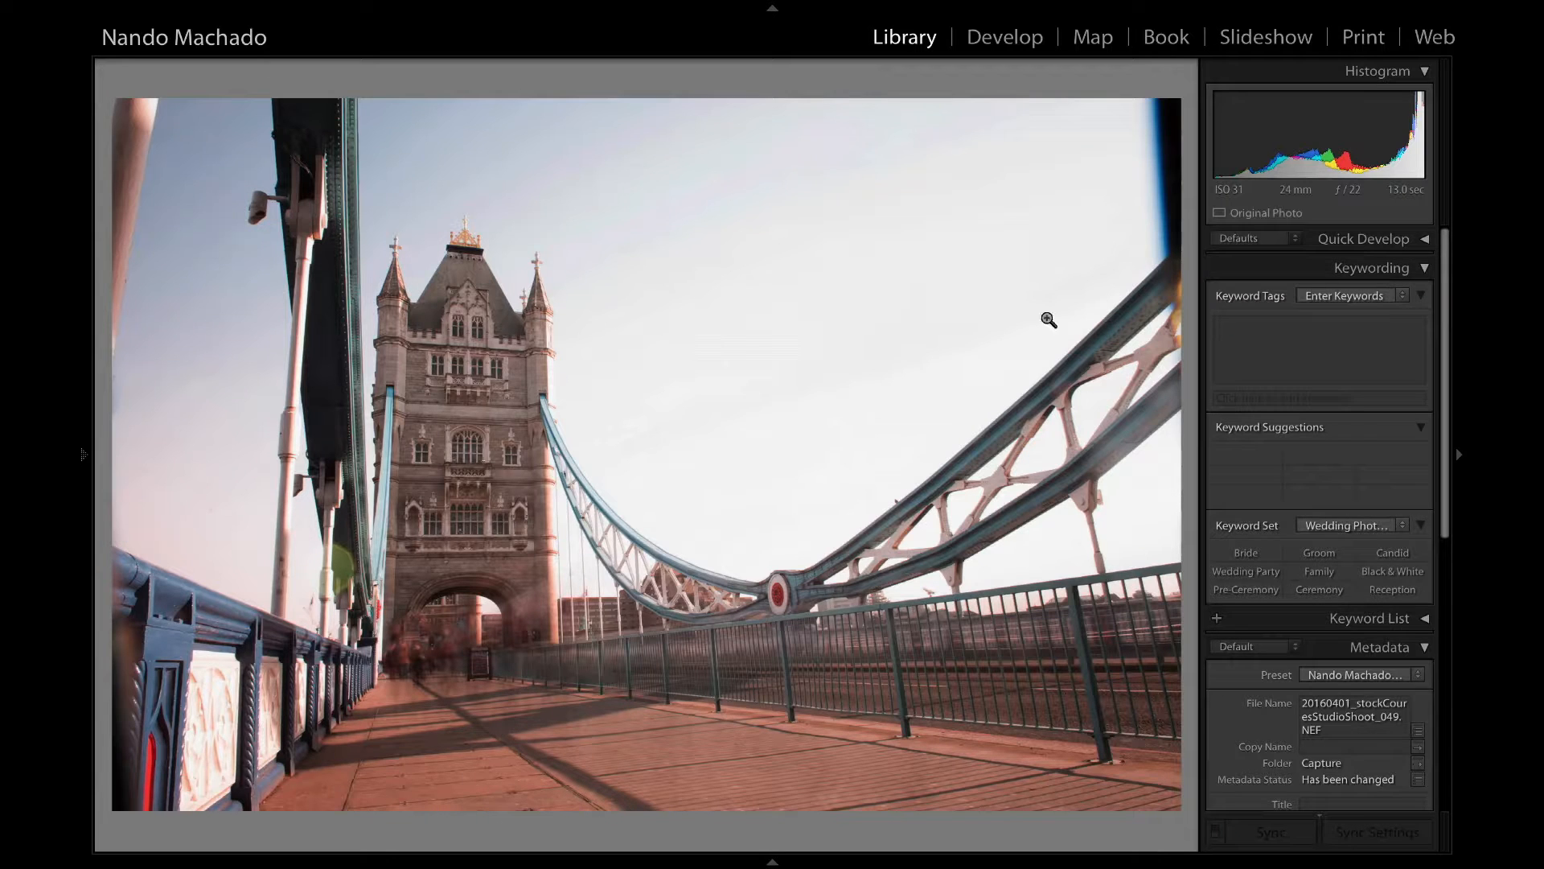
Bring the first Long exposure photo into the Develop module and neutralise its white balance by sampling the tower's grey stone.
{"action": "key", "text": "d"}
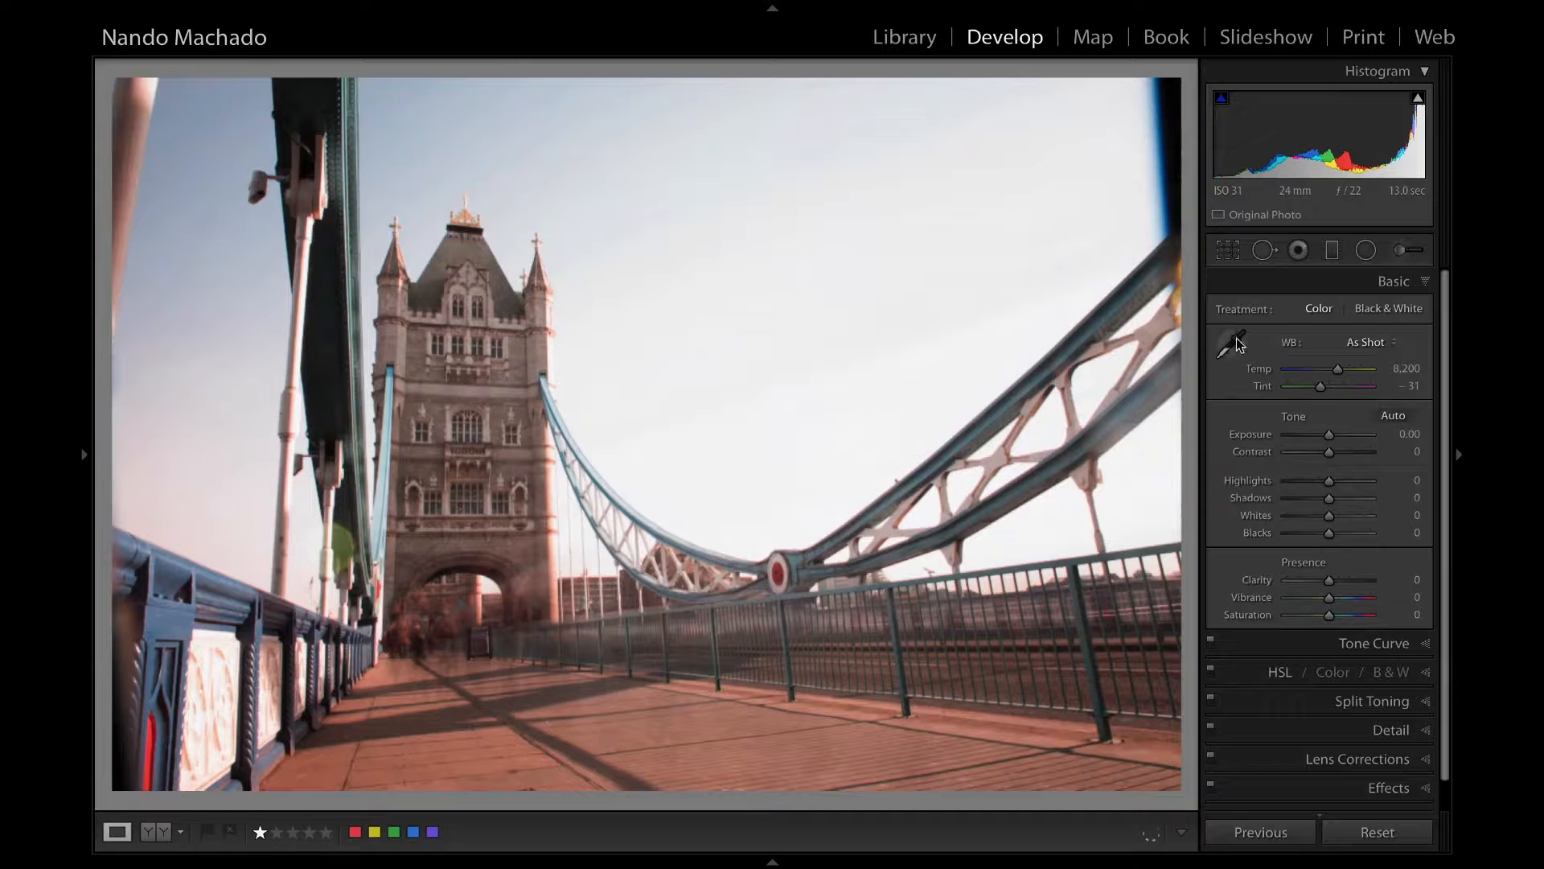
{"action": "left_click", "coordinate": [1231, 345]}
{"action": "left_click", "coordinate": [534, 377]}
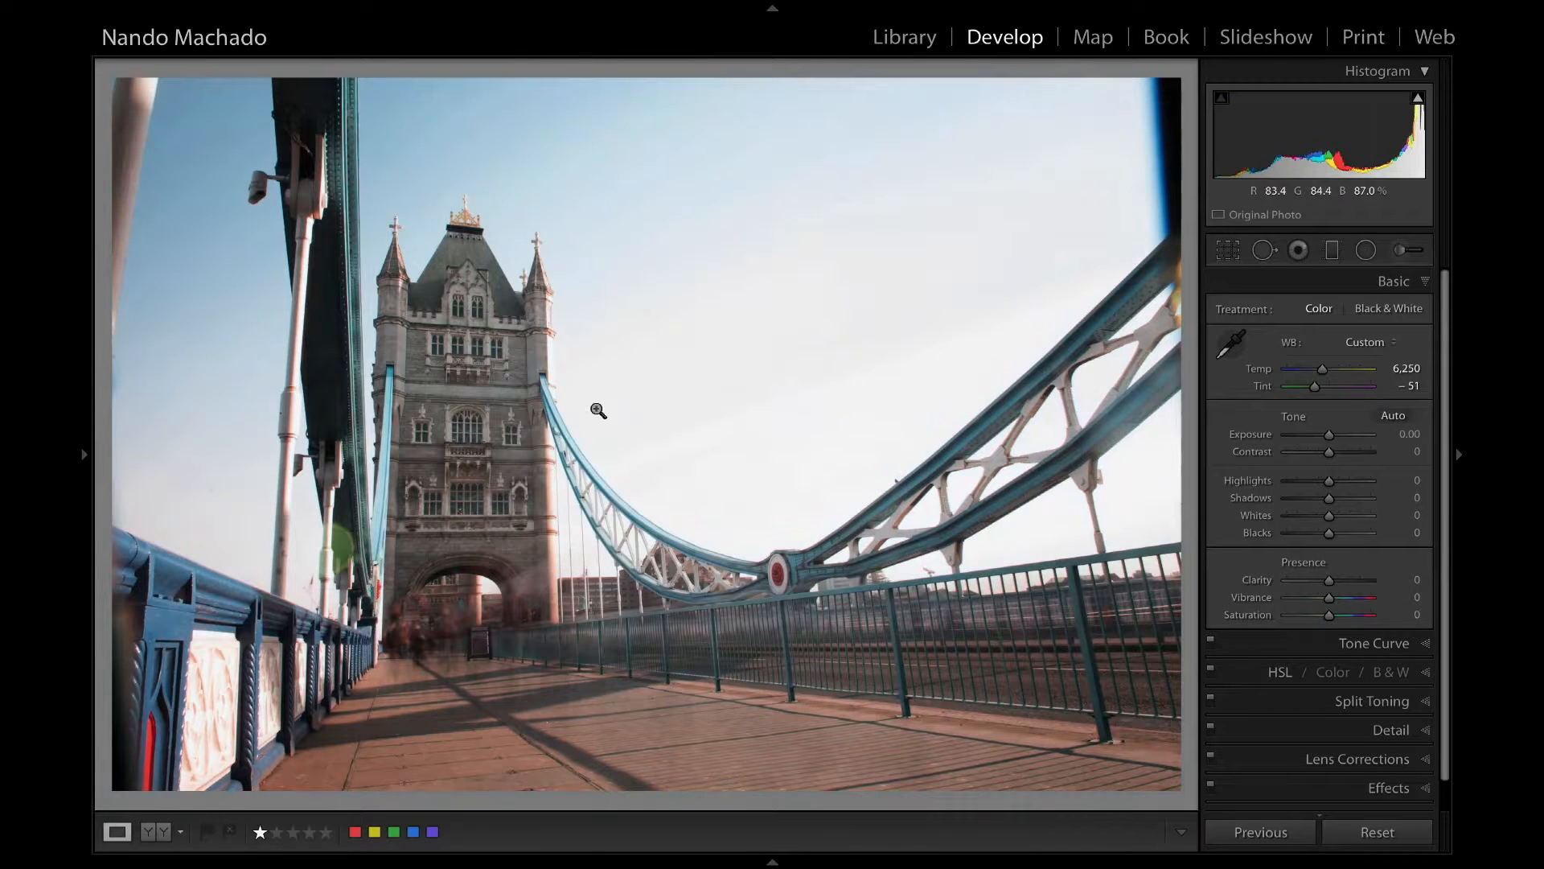
Set the first Long exposure photo's Temp to 7,094, Exposure to −1.05, Contrast to +32, Highlights to −27 and Shadows to +88.
{"action": "left_click_drag", "start_coordinate": [1325, 366], "coordinate": [1327, 366]}
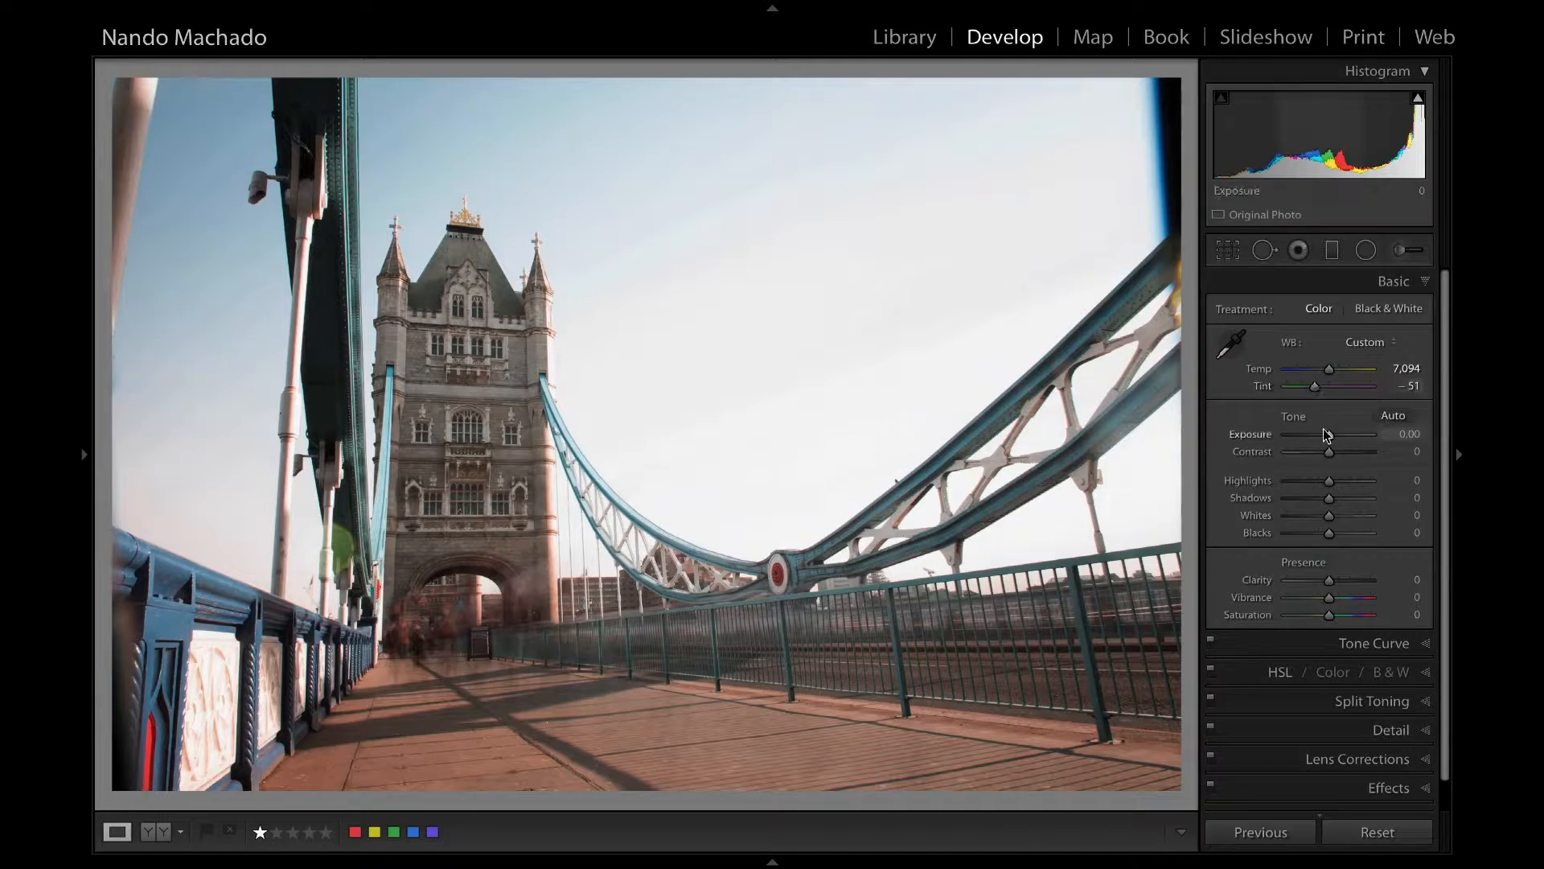
{"action": "mouse_move", "coordinate": [1331, 435]}
{"action": "left_mouse_down"}
{"action": "mouse_move", "coordinate": [1317, 434]}
{"action": "mouse_move", "coordinate": [1358, 484]}
{"action": "mouse_move", "coordinate": [1296, 480]}
{"action": "mouse_move", "coordinate": [1318, 480]}
{"action": "mouse_move", "coordinate": [1331, 432]}
{"action": "mouse_move", "coordinate": [1315, 426]}
{"action": "left_mouse_up"}
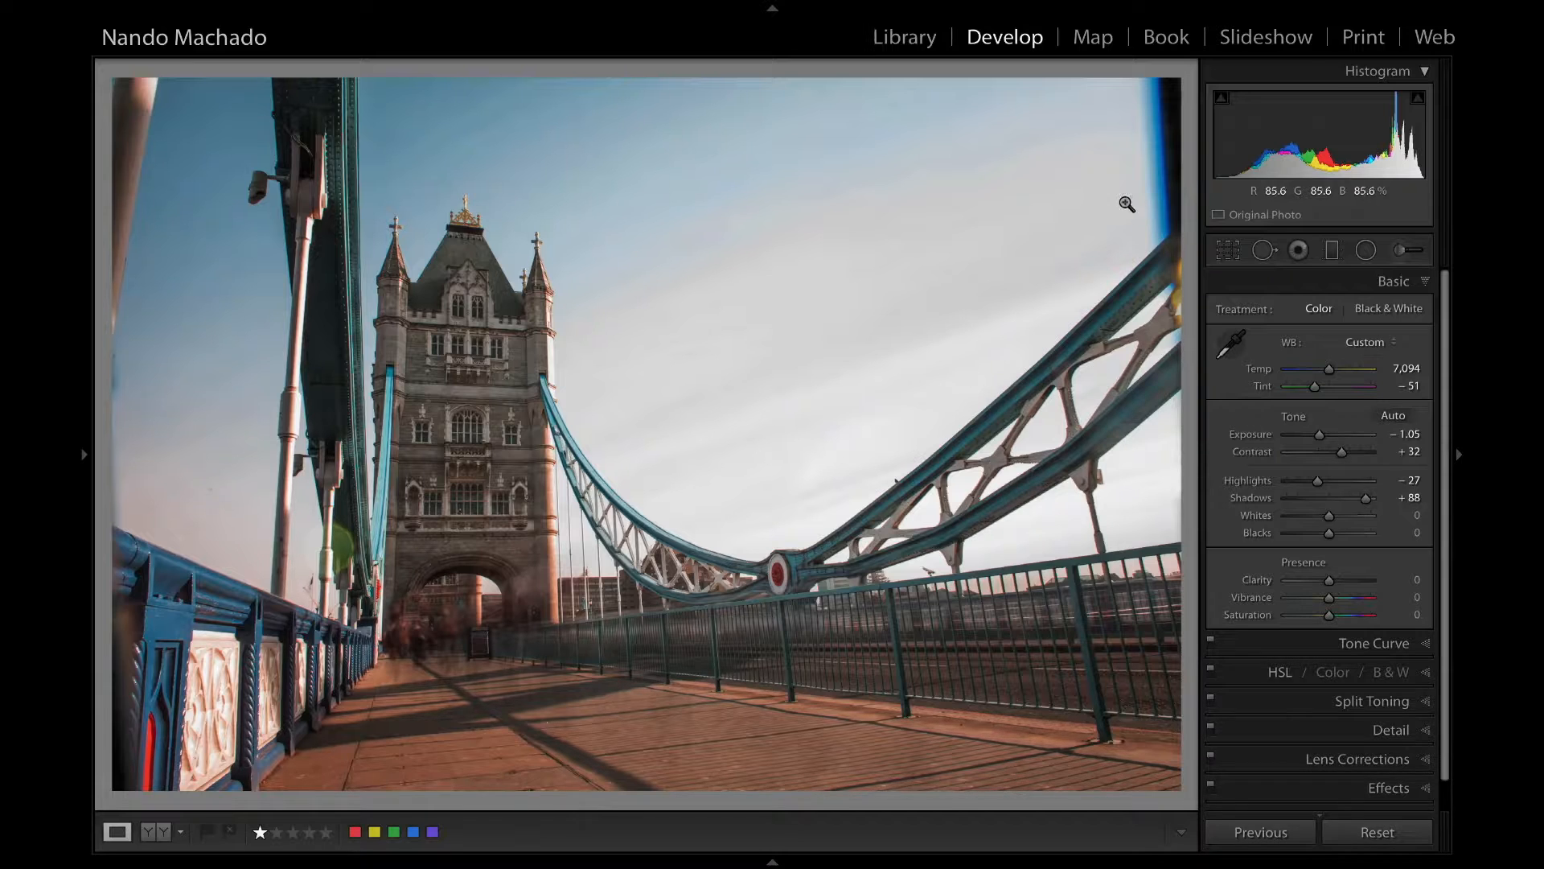
Crop the bridge photo at its original aspect ratio to trim the dark strip off the right side and a little off the bottom.
{"action": "left_click", "coordinate": [1228, 250]}
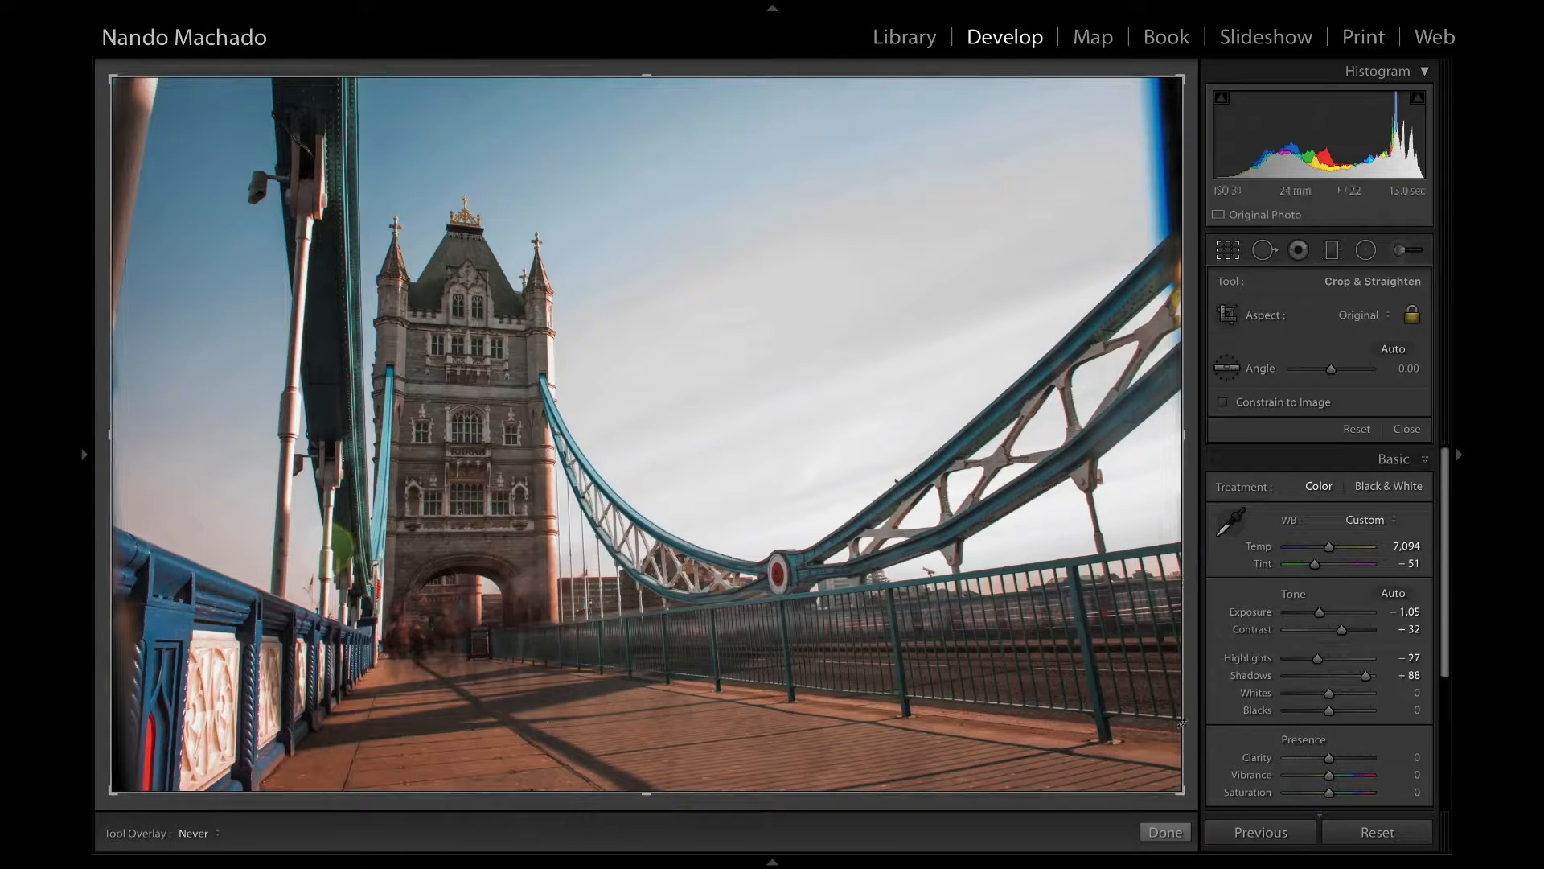
{"action": "left_click_drag", "start_coordinate": [1174, 786], "coordinate": [1159, 778]}
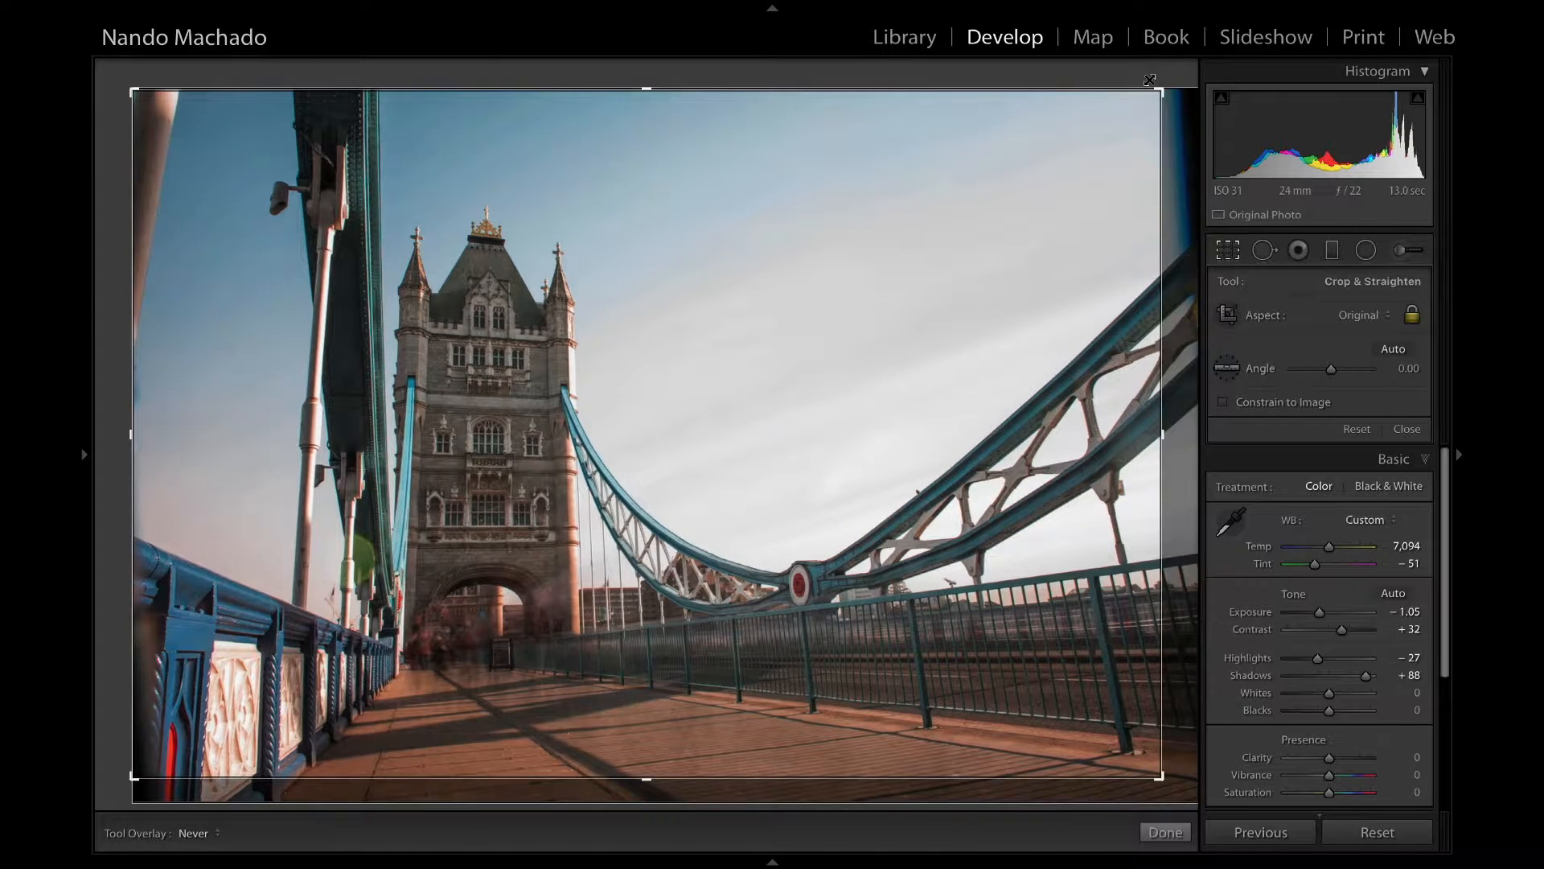
{"action": "key", "text": "g"}
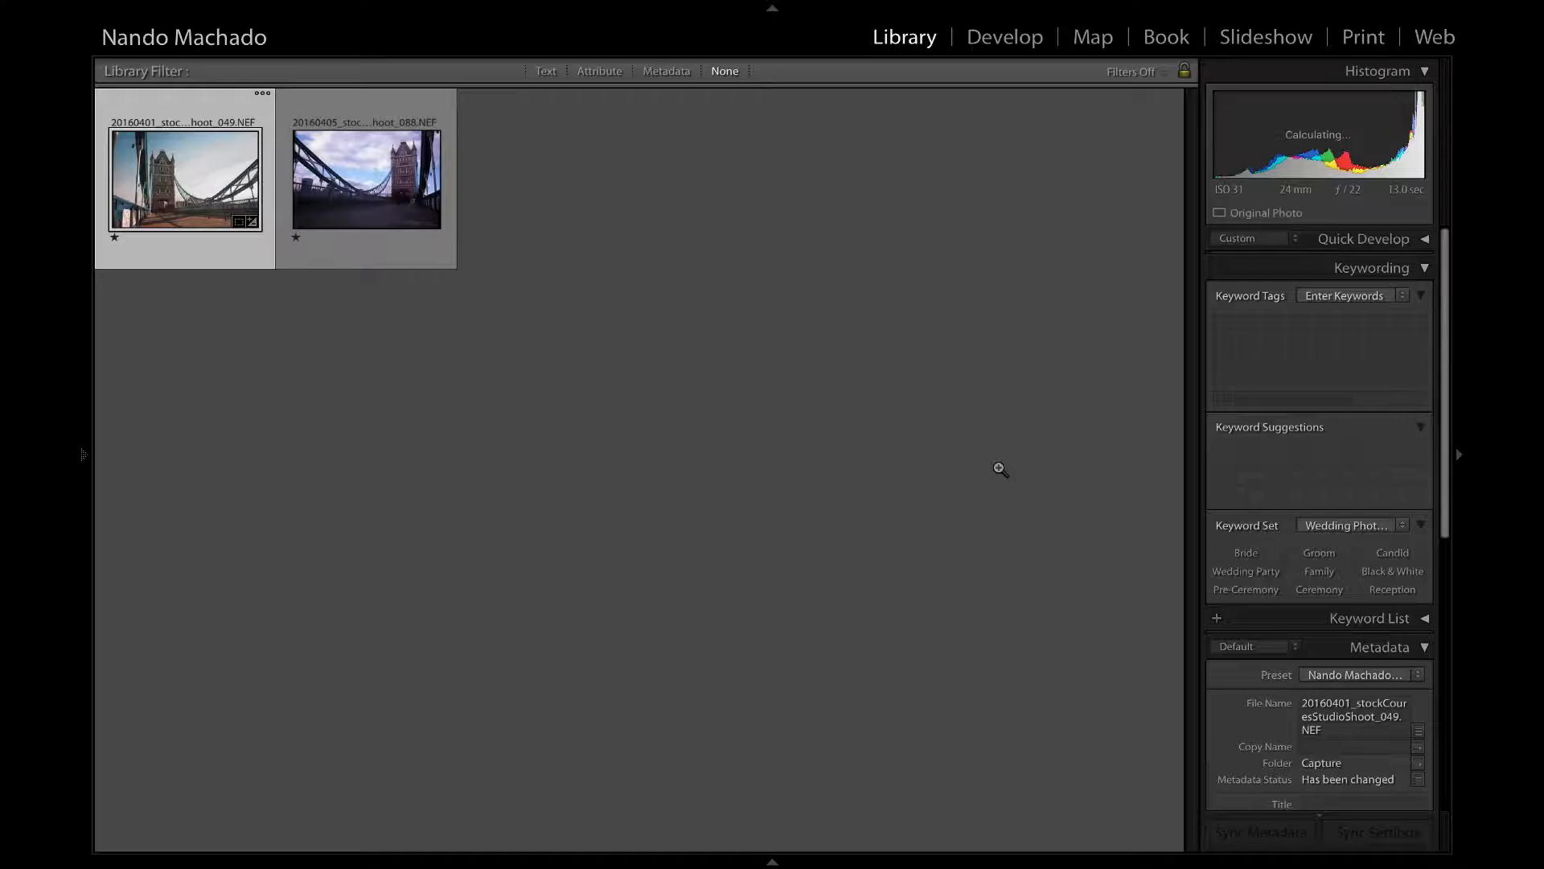
{"action": "key", "text": "d"}
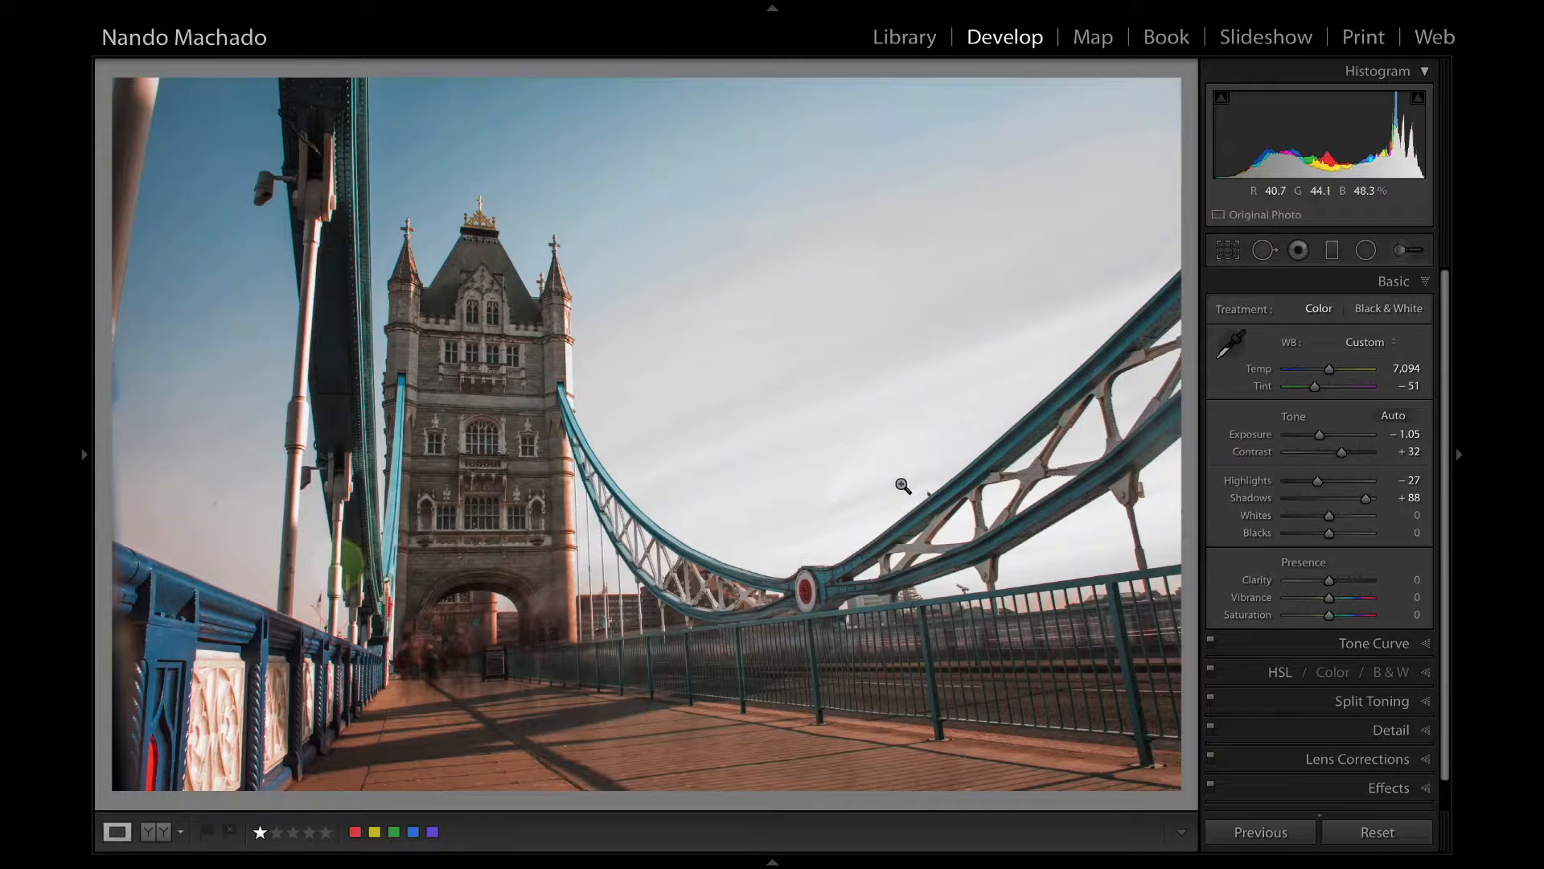
{"action": "key", "text": "c"}
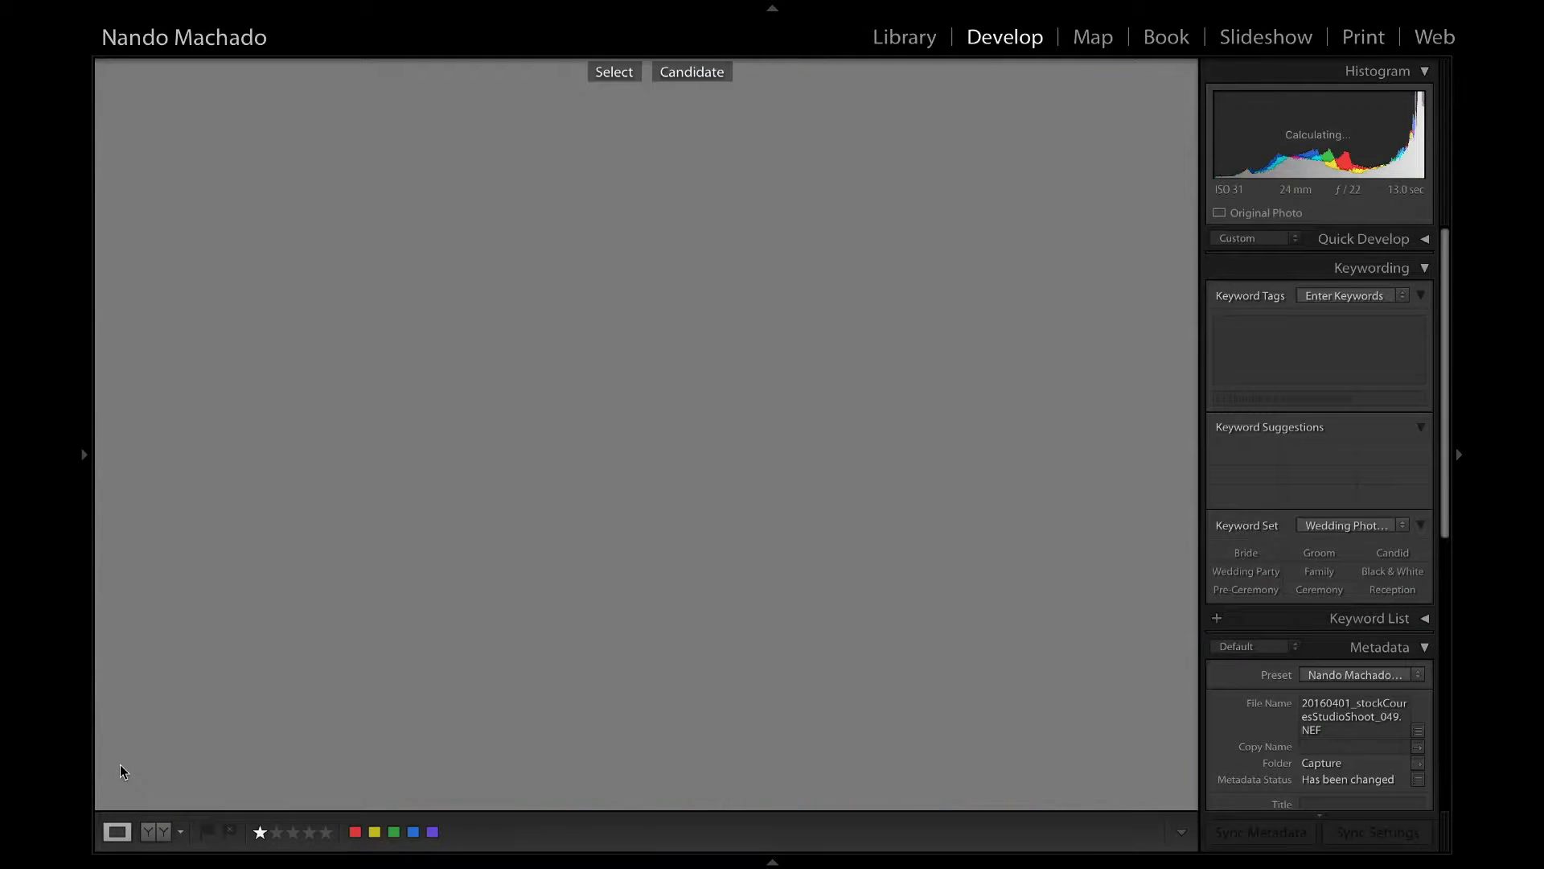
{"action": "key", "text": "d"}
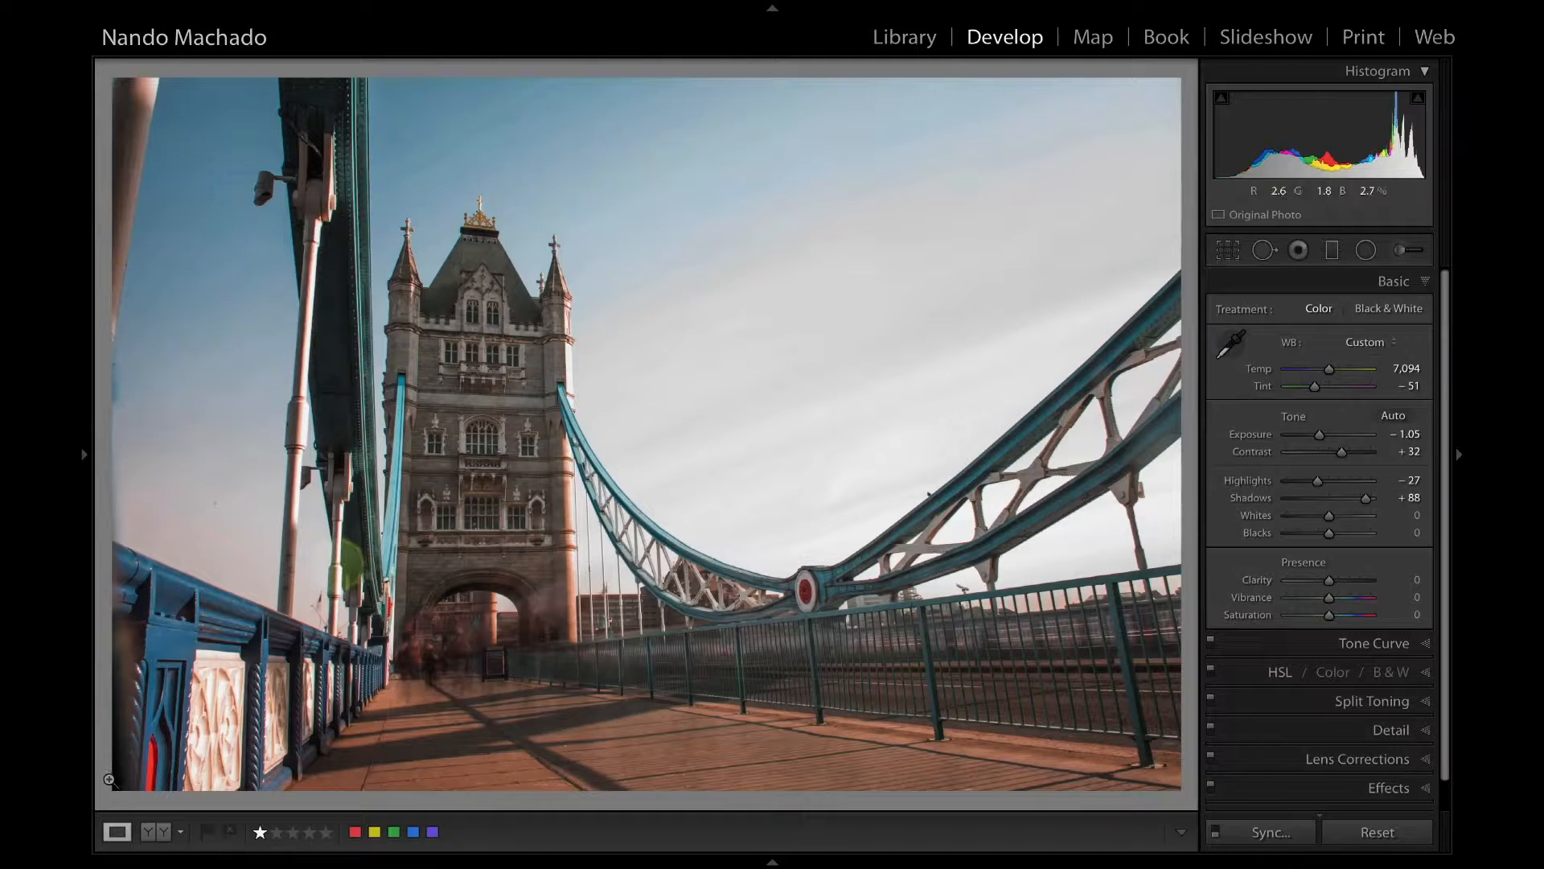
{"action": "key", "text": "c"}
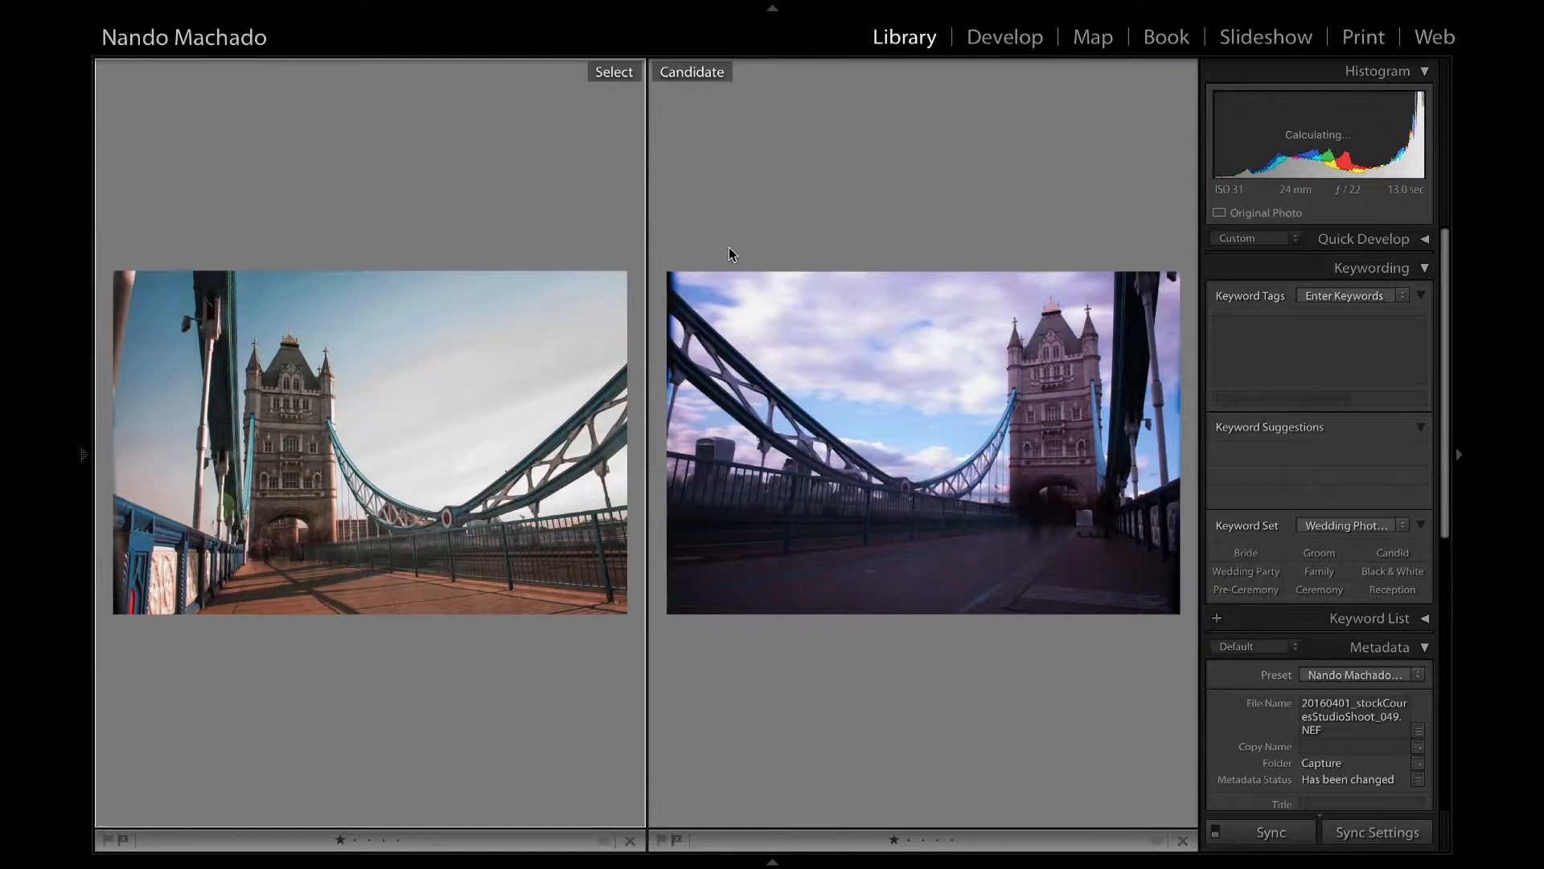
{"action": "left_click", "coordinate": [1012, 32]}
Tighten the crop from the lower-left corner to exclude the post at the left edge, with the grid overlay always shown.
{"action": "left_click", "coordinate": [1228, 251]}
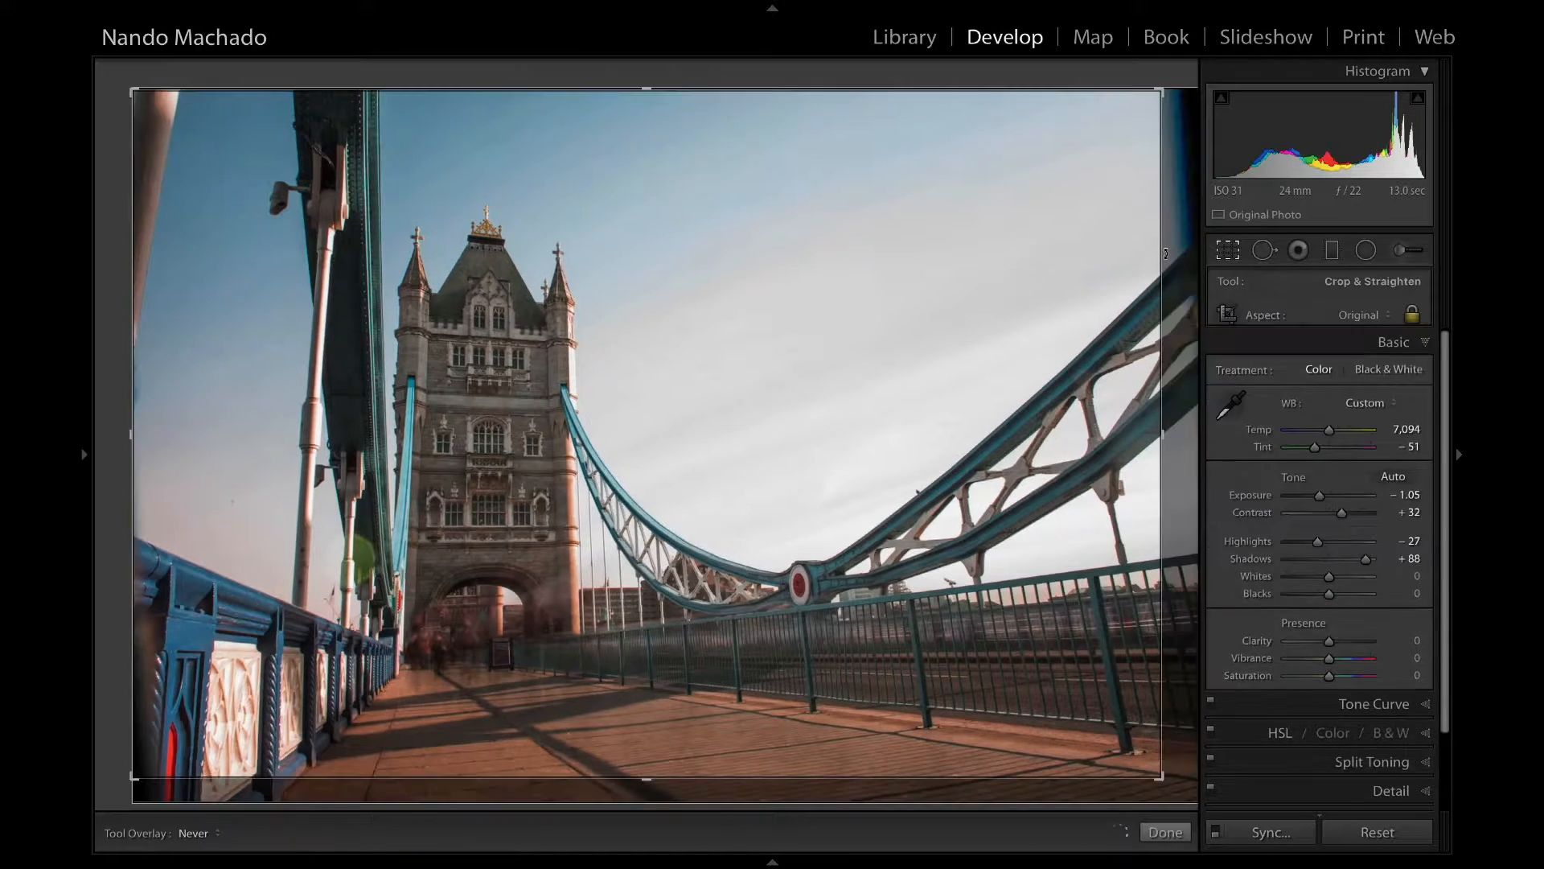
{"action": "left_click_drag", "start_coordinate": [126, 772], "coordinate": [149, 757]}
{"action": "key", "text": "h"}
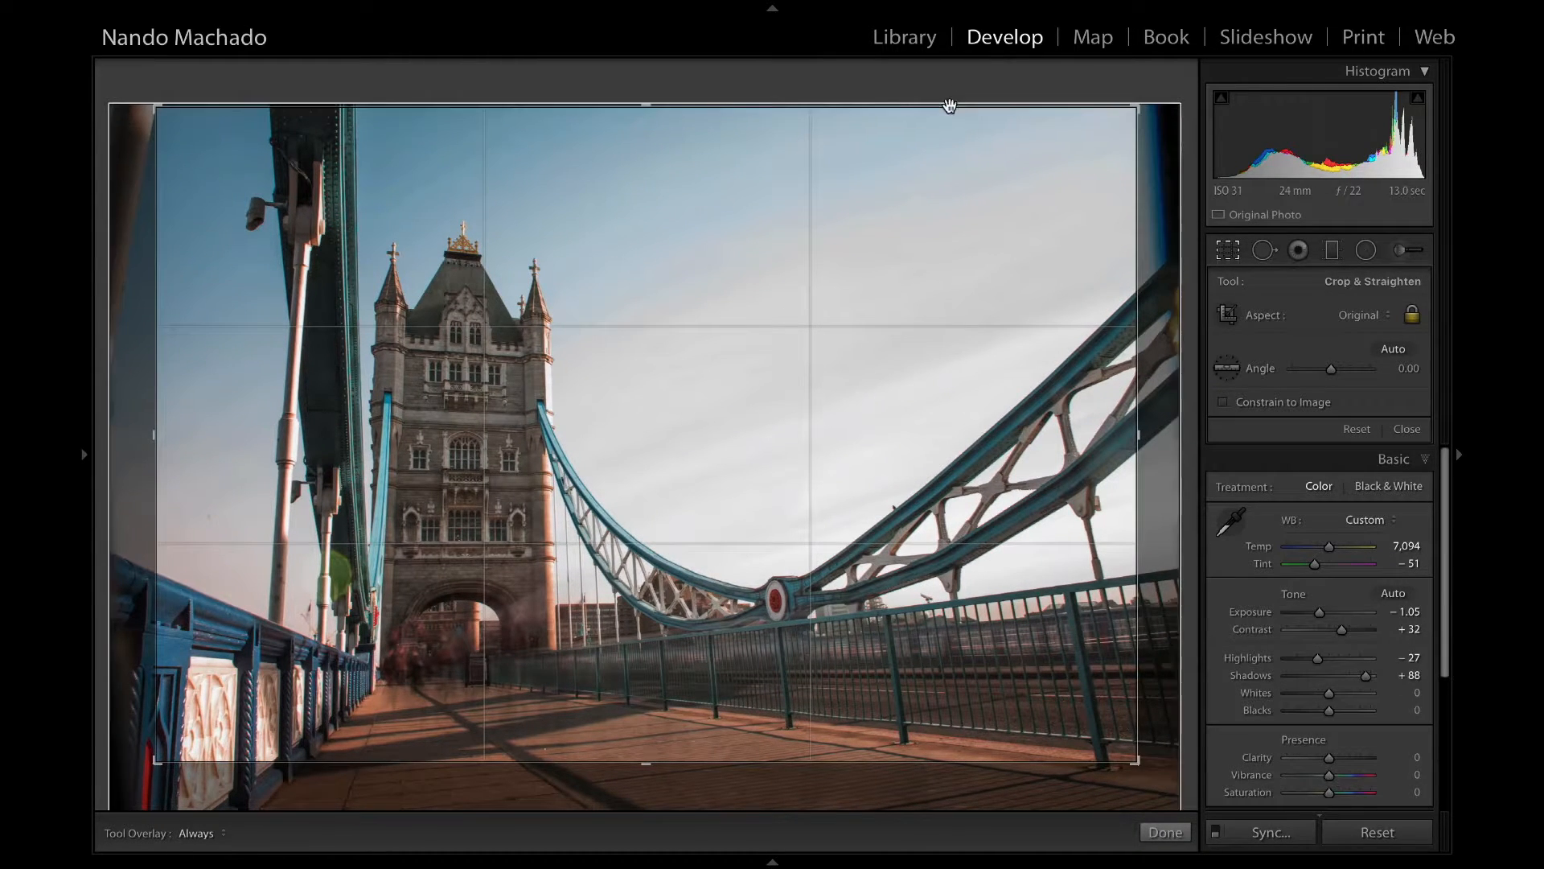
{"action": "key", "text": "Return"}
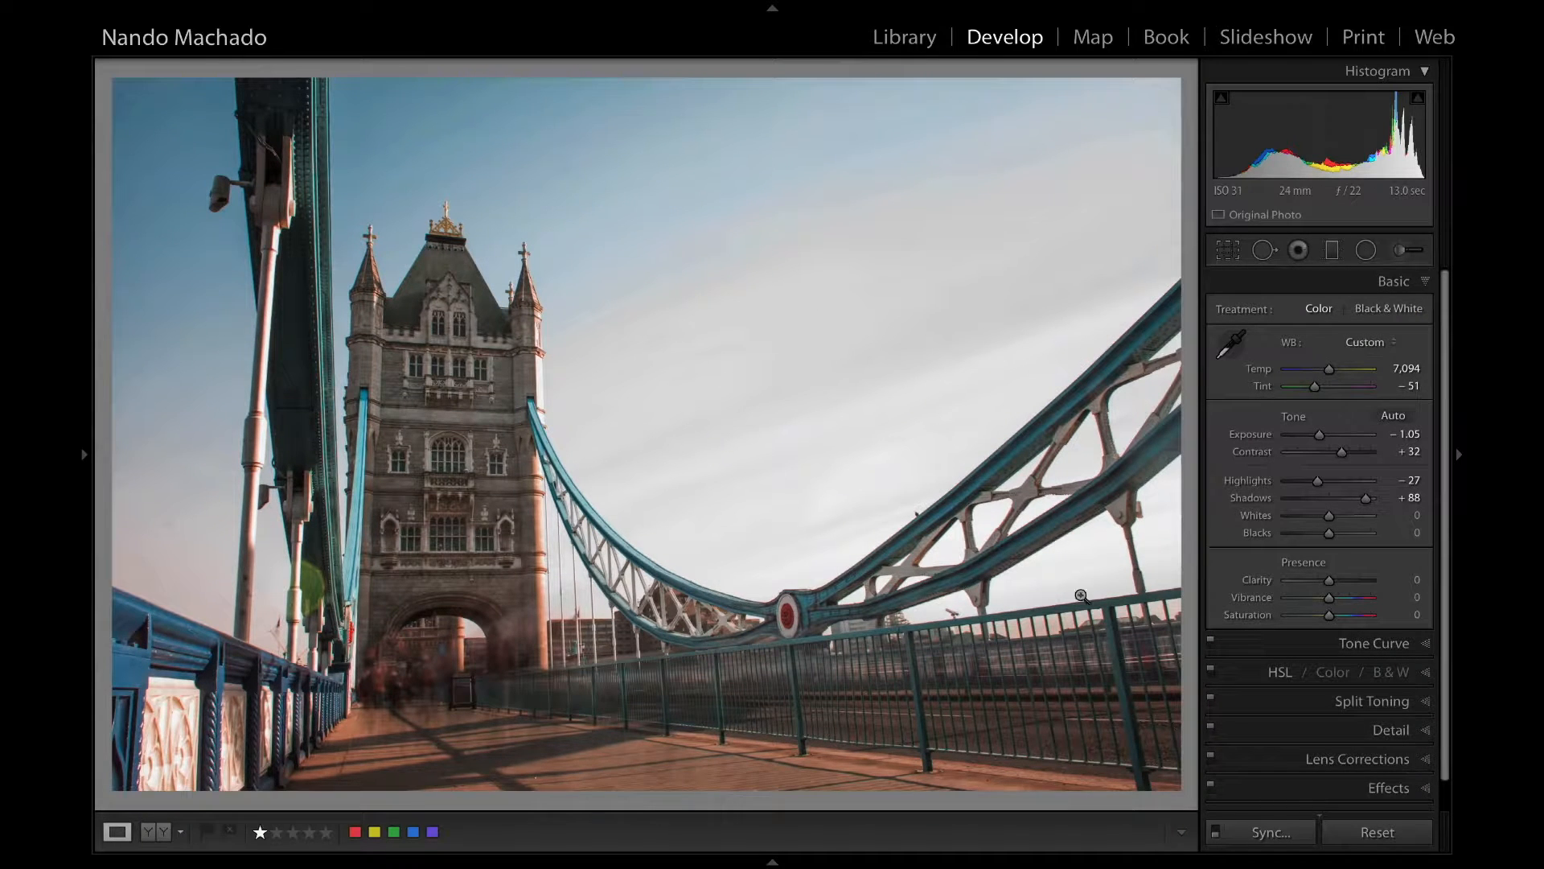
Straighten the cropped bridge photo by rotating it to an angle of 0.36.
{"action": "key", "text": "r"}
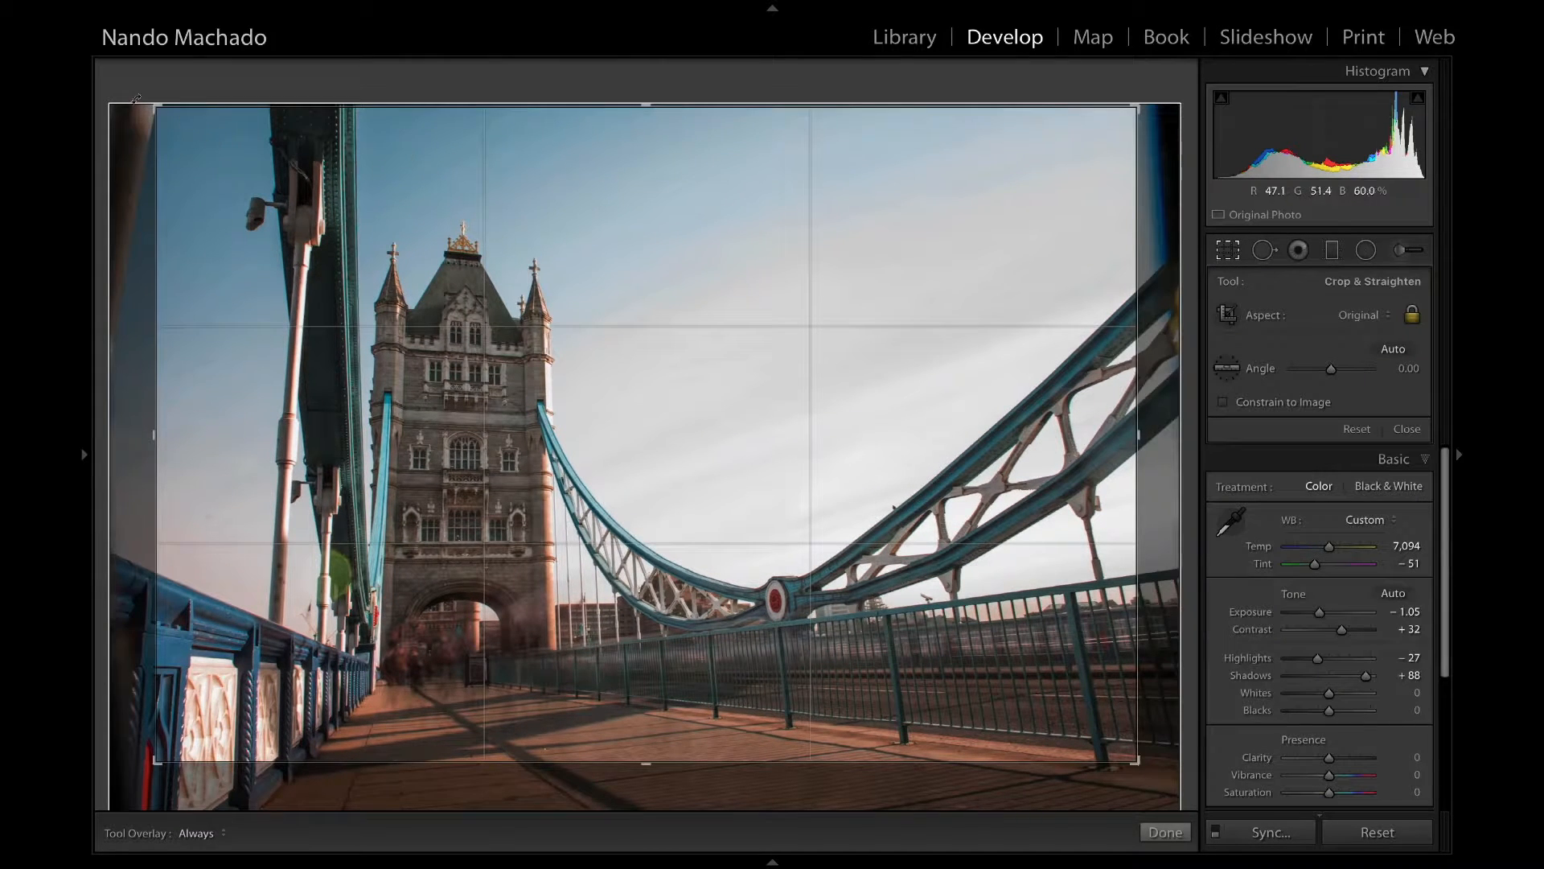
{"action": "left_click_drag", "start_coordinate": [133, 97], "coordinate": [121, 94]}
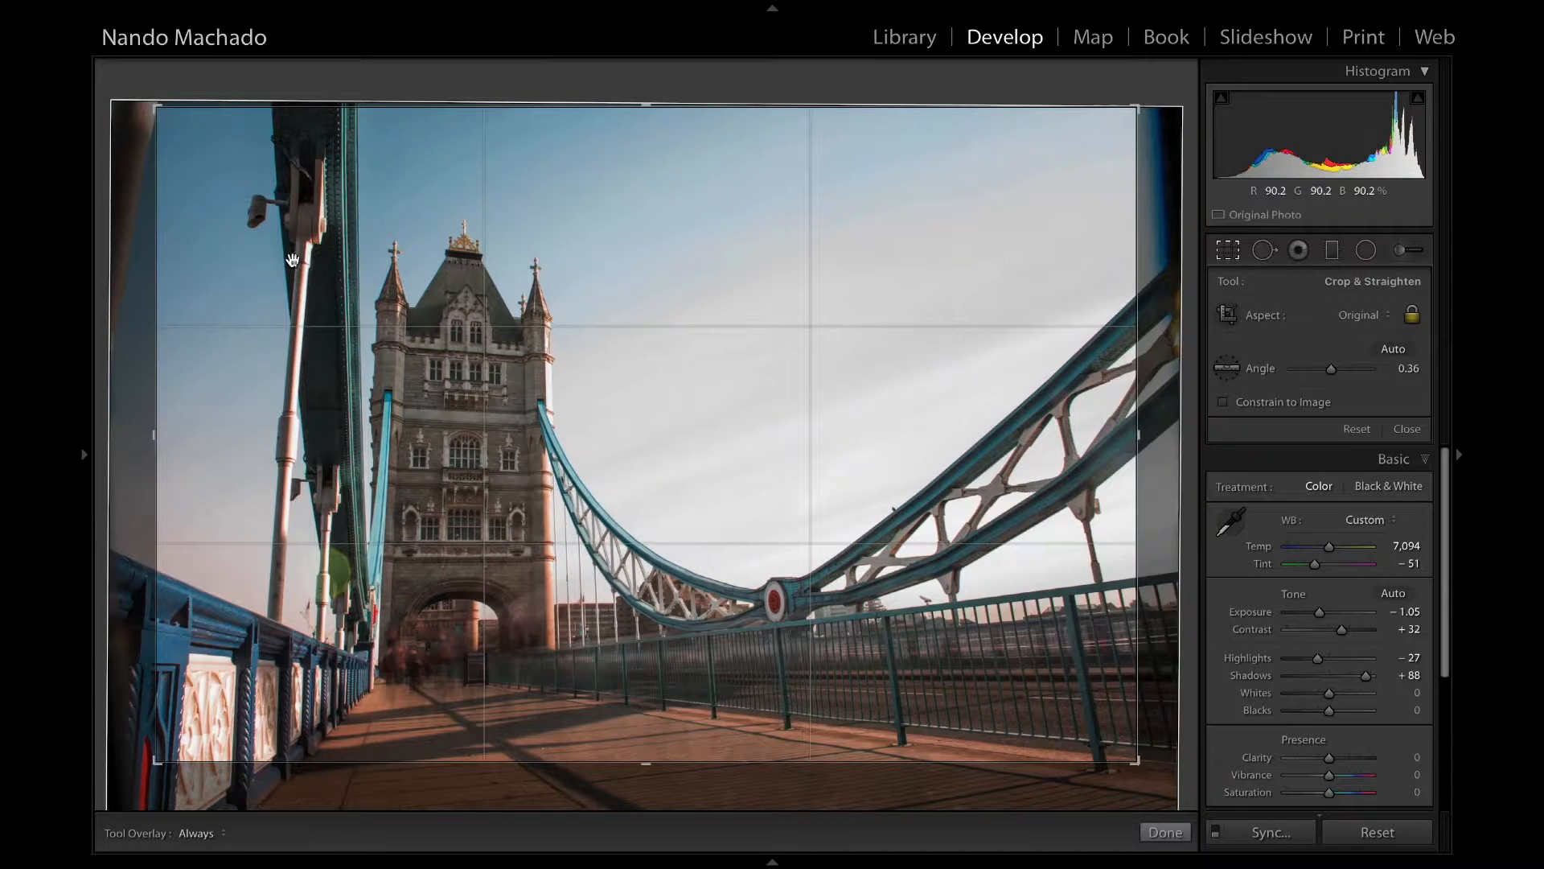
{"action": "key", "text": "ctrl+shift+h"}
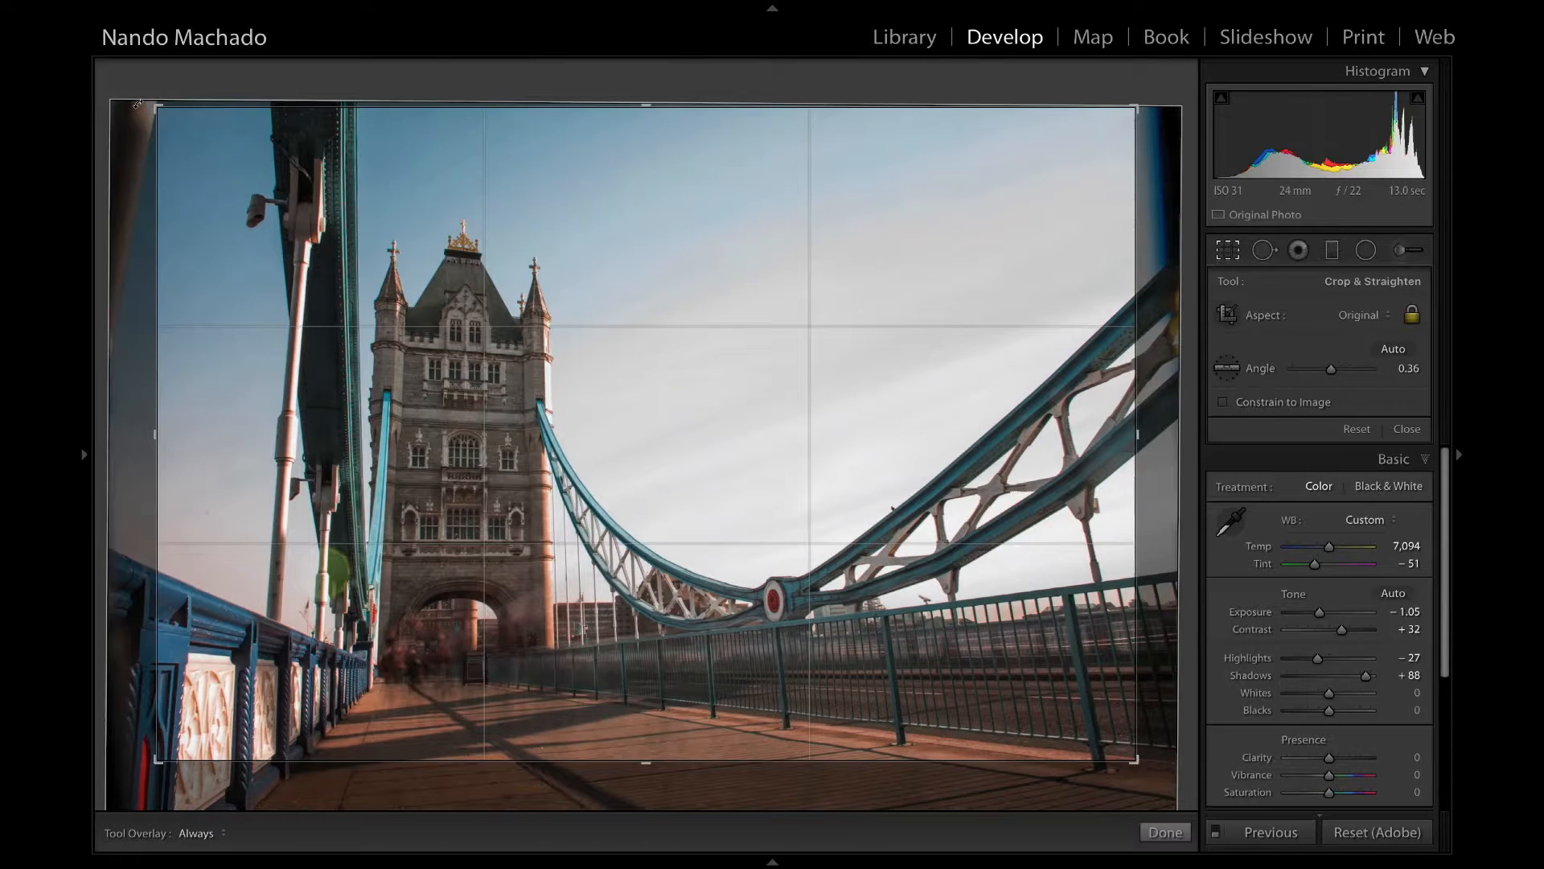
{"action": "key", "text": "Return"}
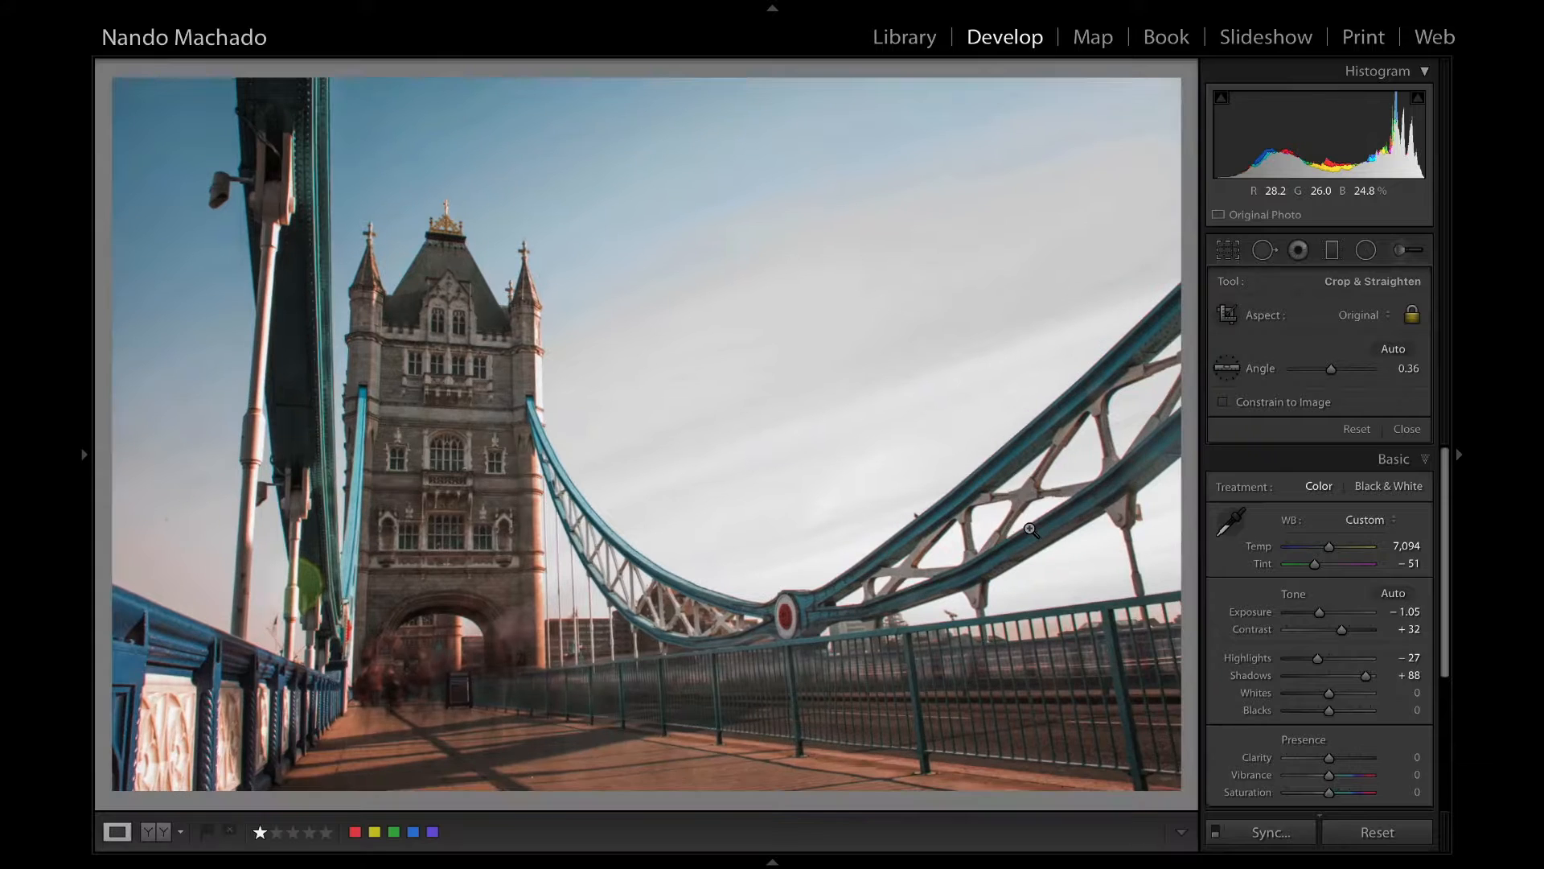
Set Highlights to −30, Blacks to −41, Vibrance to +41 and Saturation to +29 for the bridge photo.
{"action": "left_click", "coordinate": [1316, 480]}
{"action": "left_click", "coordinate": [1320, 533]}
{"action": "left_click_drag", "start_coordinate": [1320, 533], "coordinate": [1312, 534]}
{"action": "mouse_move", "coordinate": [1329, 598]}
{"action": "left_mouse_down"}
{"action": "mouse_move", "coordinate": [1347, 600]}
{"action": "mouse_move", "coordinate": [1341, 616]}
{"action": "left_mouse_up"}
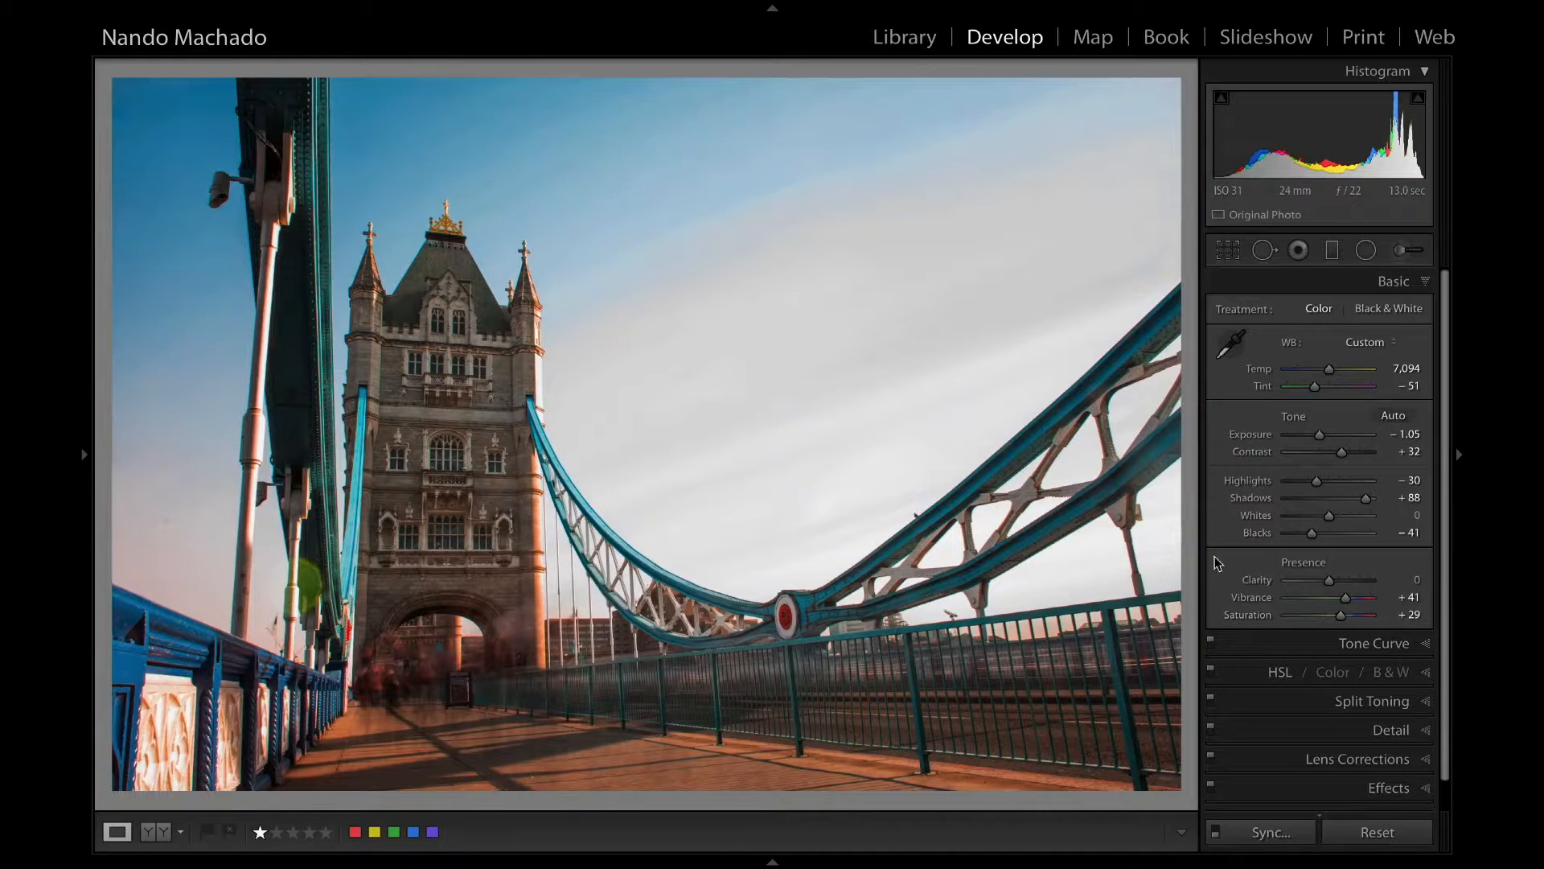
Remove chromatic aberration from the bridge photo and check the tower's edges at close range.
{"action": "left_click", "coordinate": [295, 340]}
{"action": "left_click", "coordinate": [1391, 756]}
{"action": "left_click", "coordinate": [1260, 486]}
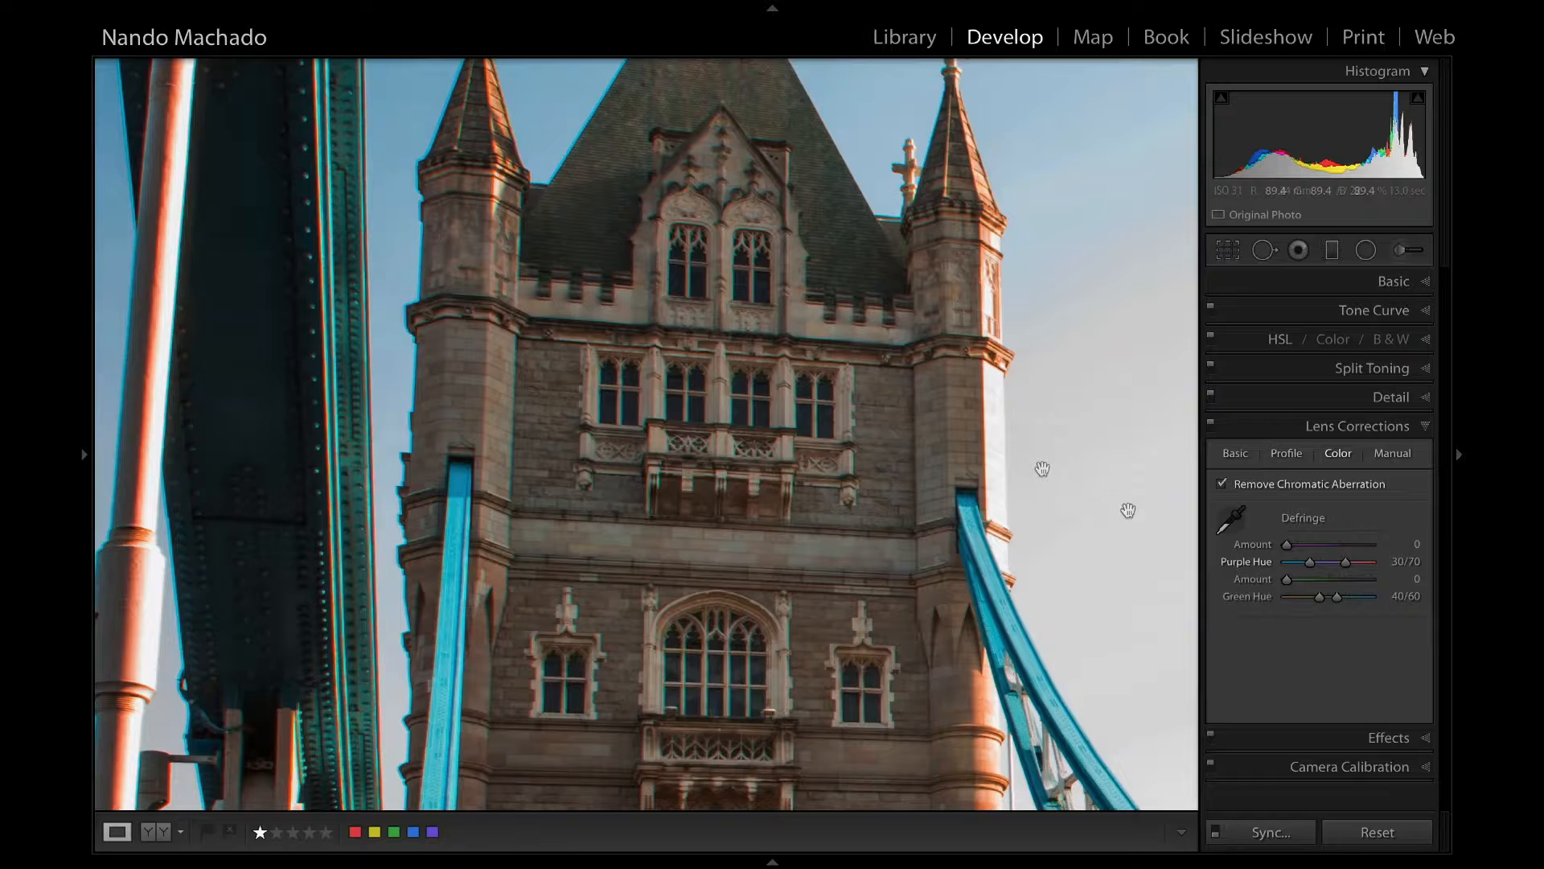
{"action": "left_click", "coordinate": [942, 371]}
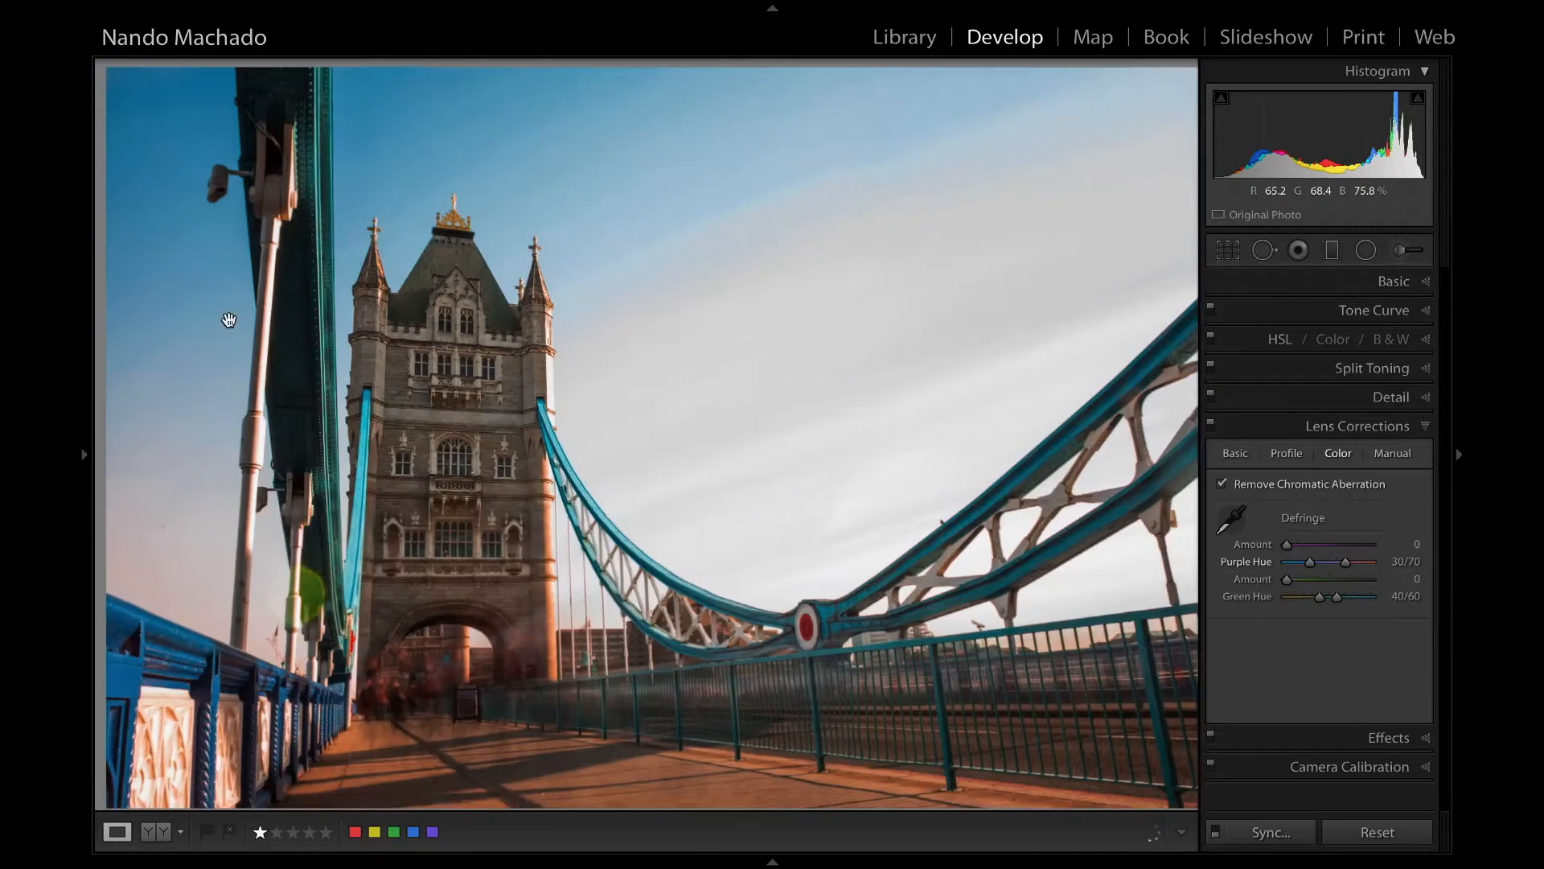
Heal the dust spot in the sky left of the lamp post using a spot removal brush of size 40.
{"action": "left_click", "coordinate": [230, 331]}
{"action": "left_click", "coordinate": [293, 400]}
{"action": "left_click", "coordinate": [162, 324]}
{"action": "left_click_drag", "start_coordinate": [198, 328], "coordinate": [744, 279]}
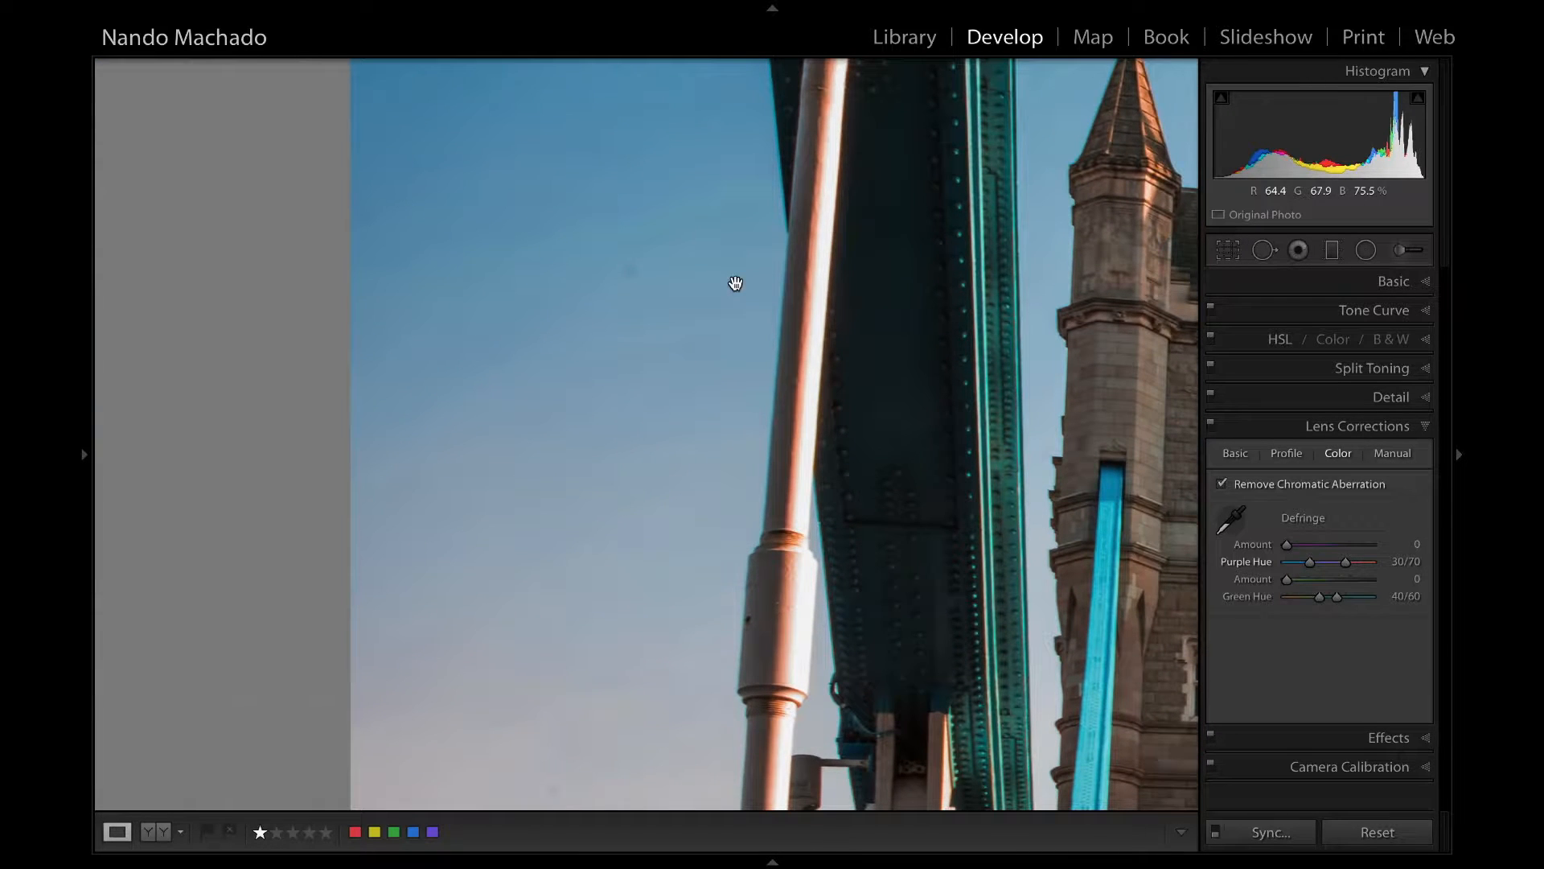
{"action": "left_click", "coordinate": [1260, 250]}
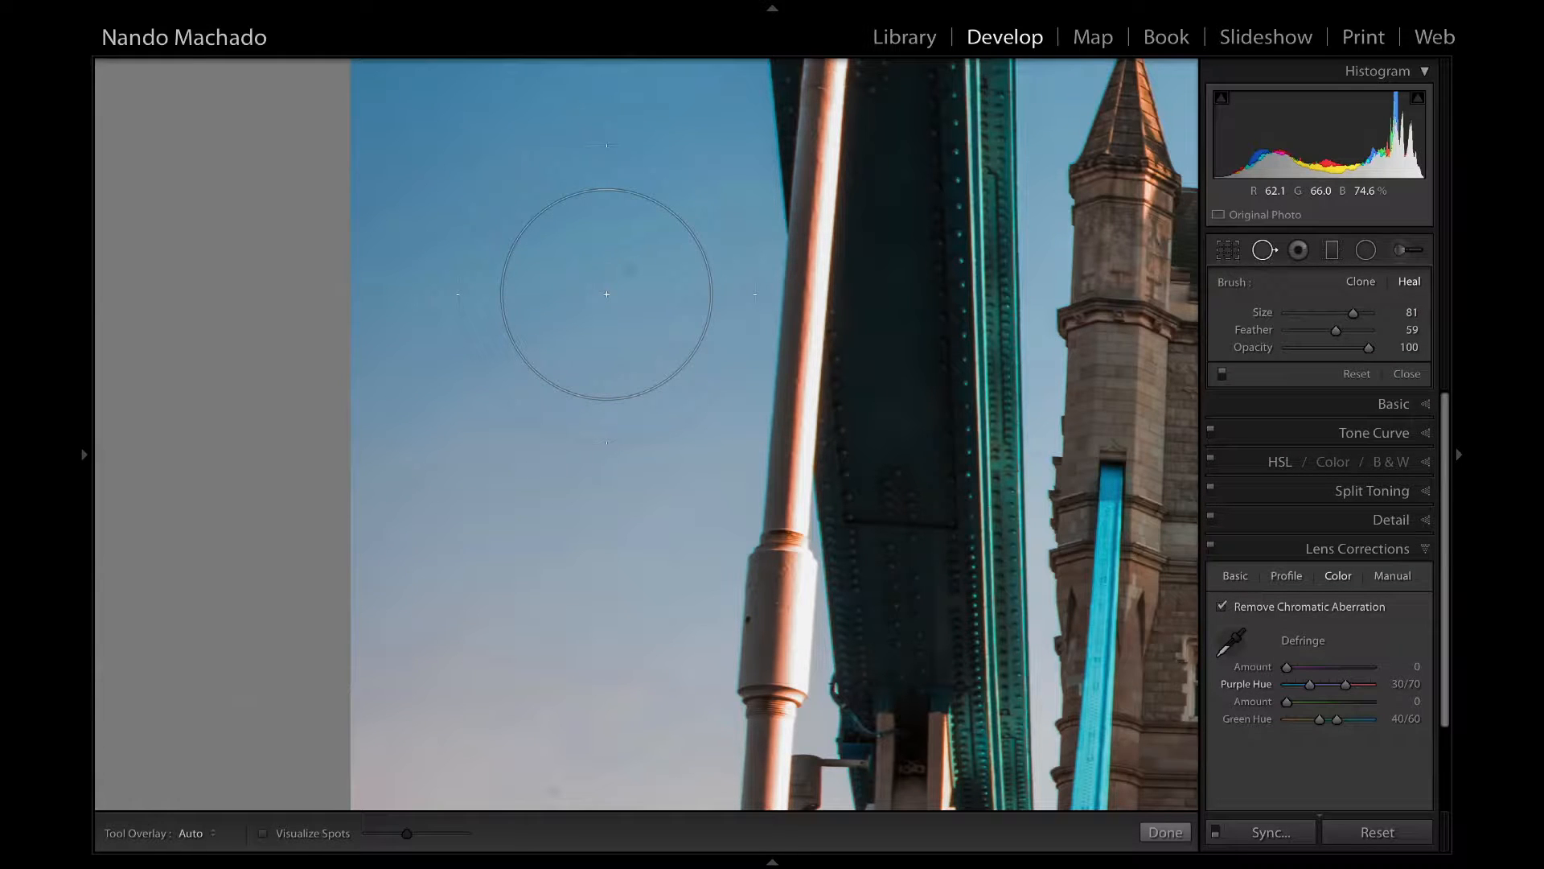
{"action": "right_click", "coordinate": [767, 306]}
{"action": "left_click", "coordinate": [648, 372]}
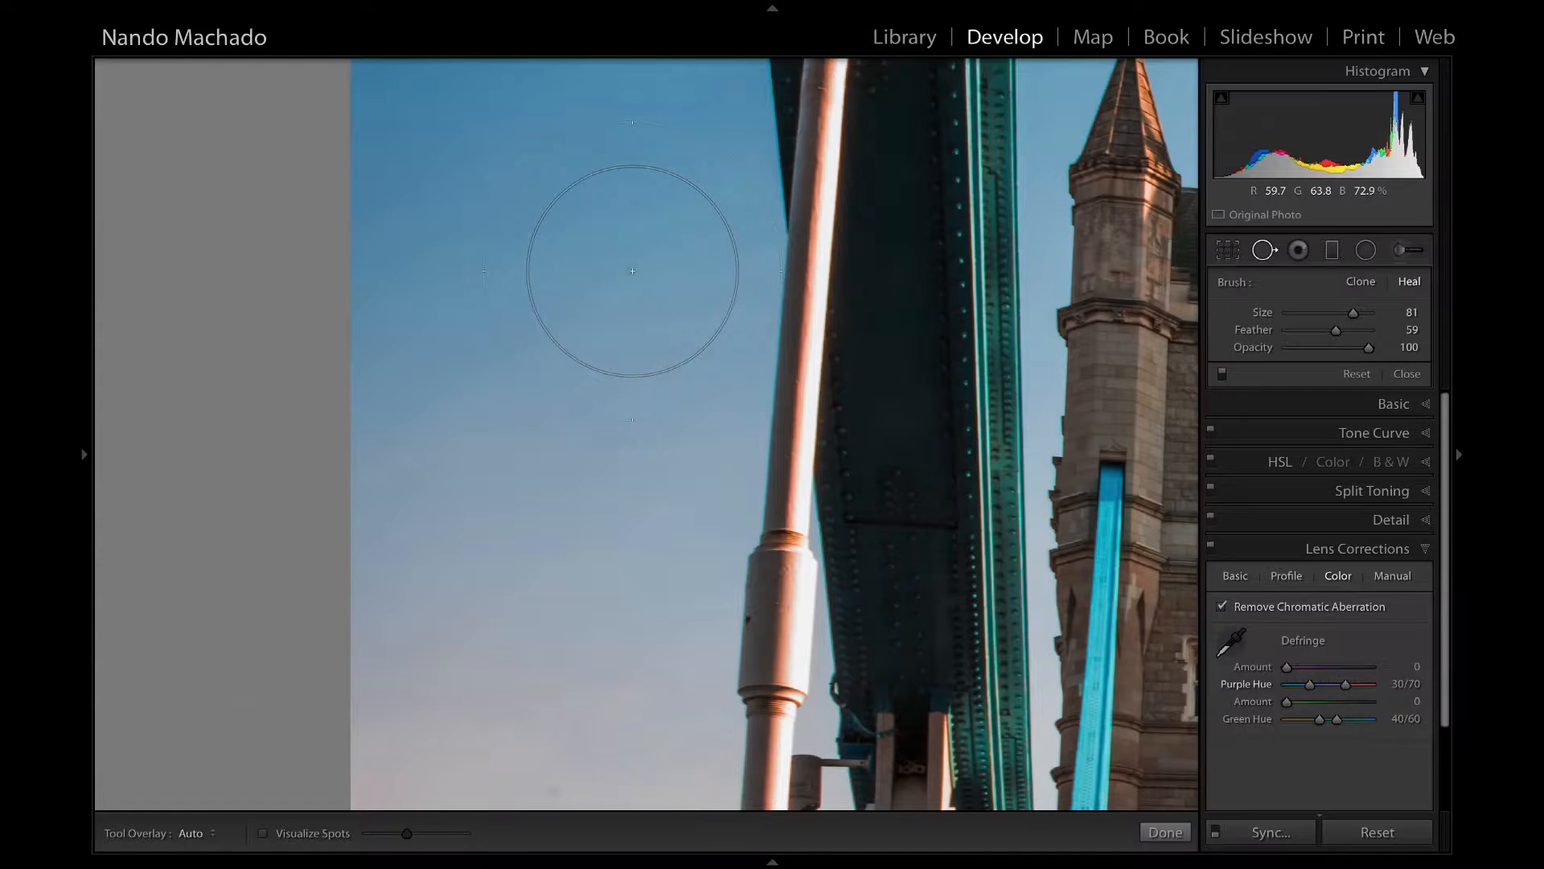
{"action": "scroll", "coordinate": [625, 267], "scroll_direction": "down", "scroll_amount": 4}
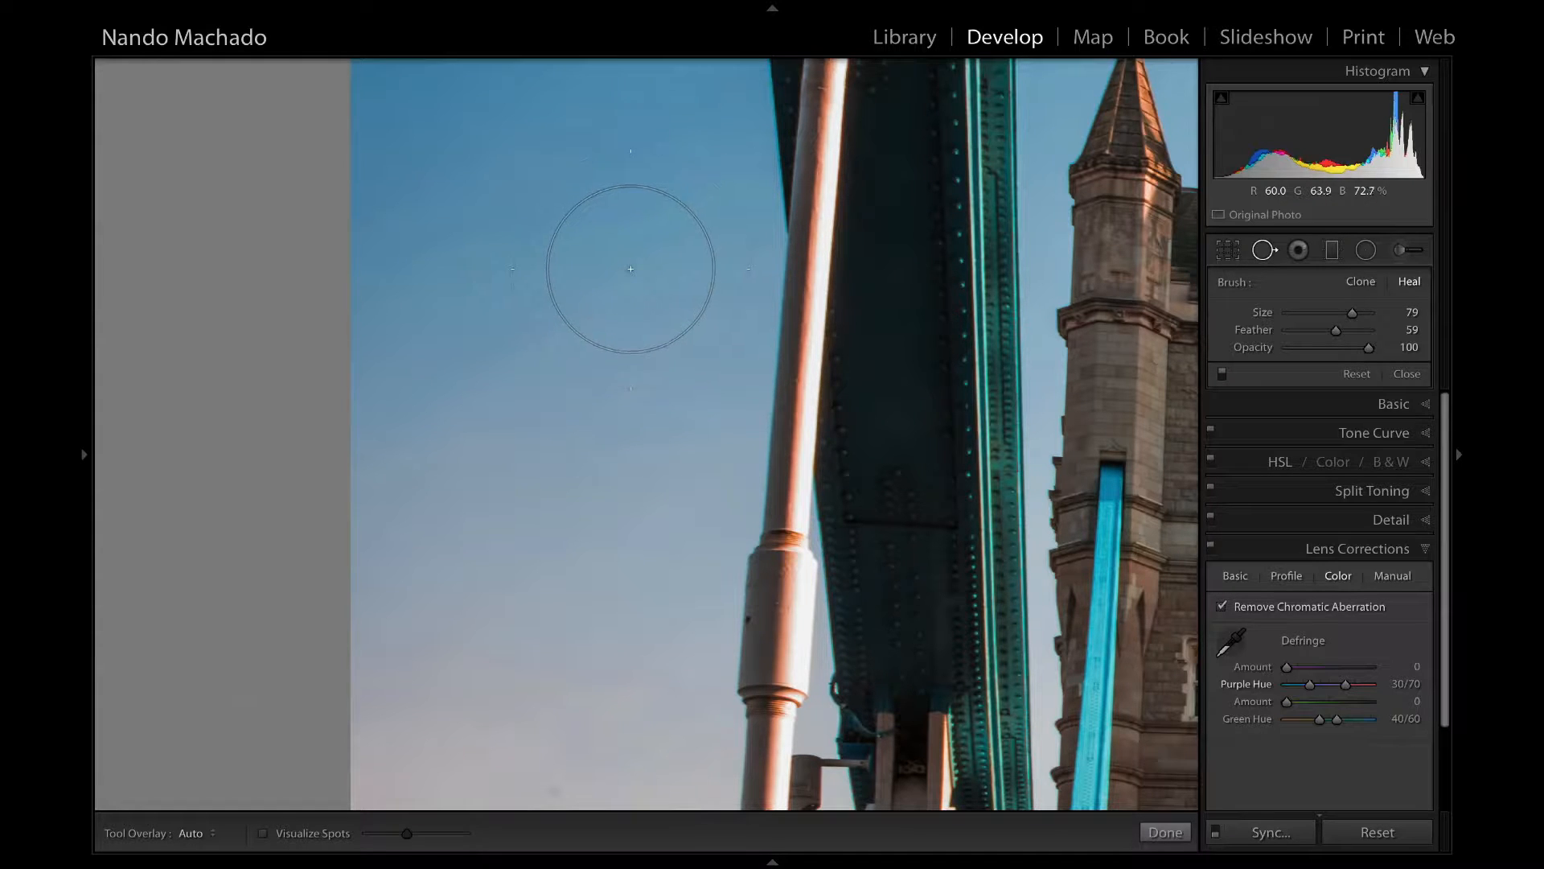
{"action": "scroll", "coordinate": [630, 269], "scroll_direction": "down", "scroll_amount": 5}
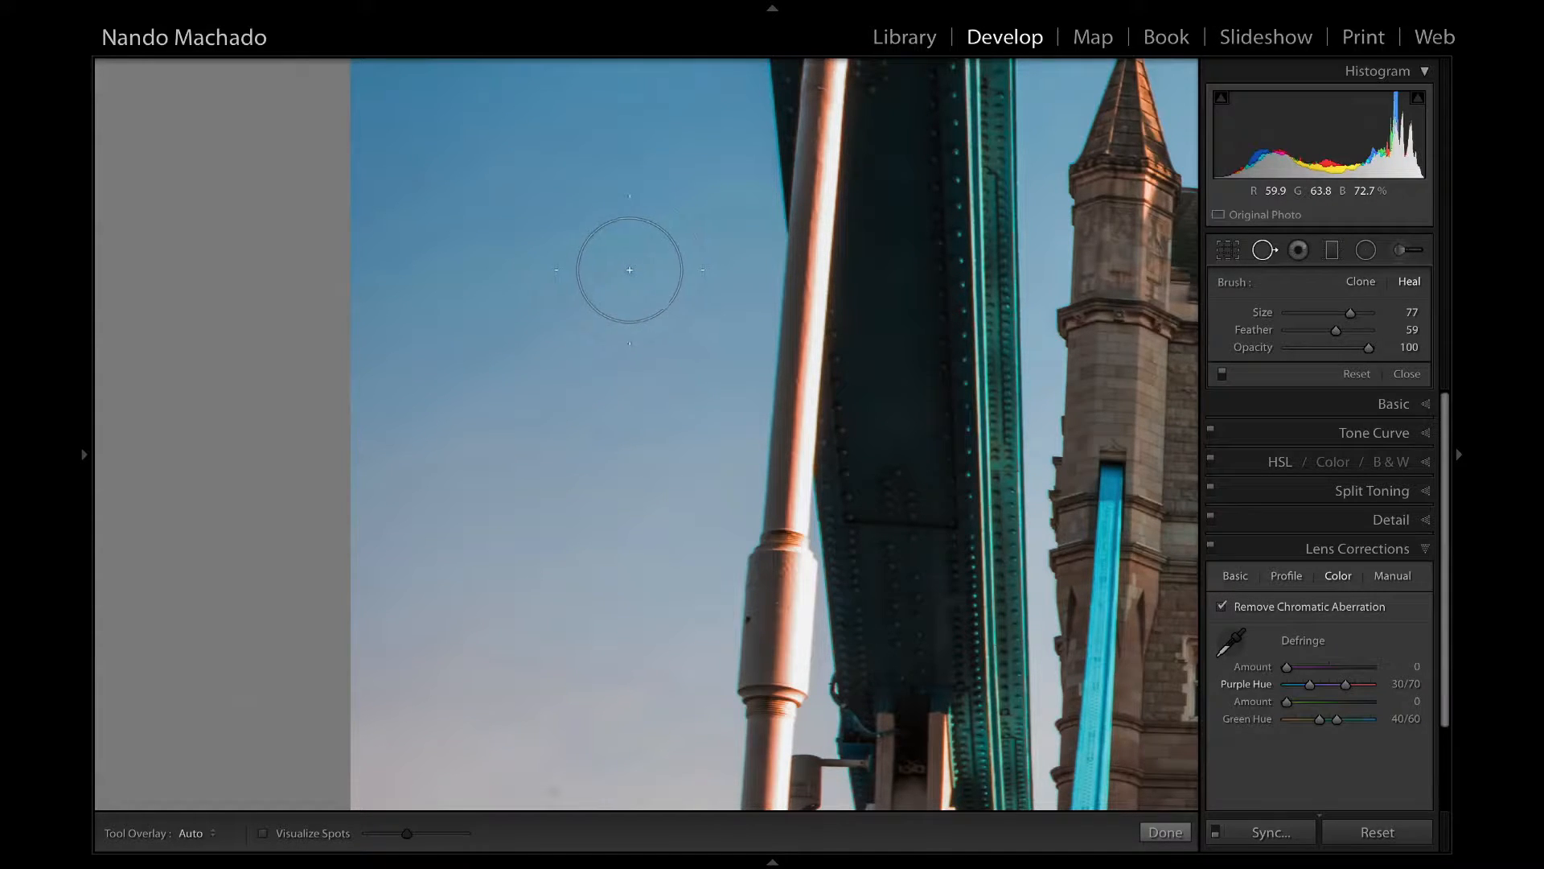
{"action": "scroll", "coordinate": [631, 270], "scroll_direction": "down", "scroll_amount": 8}
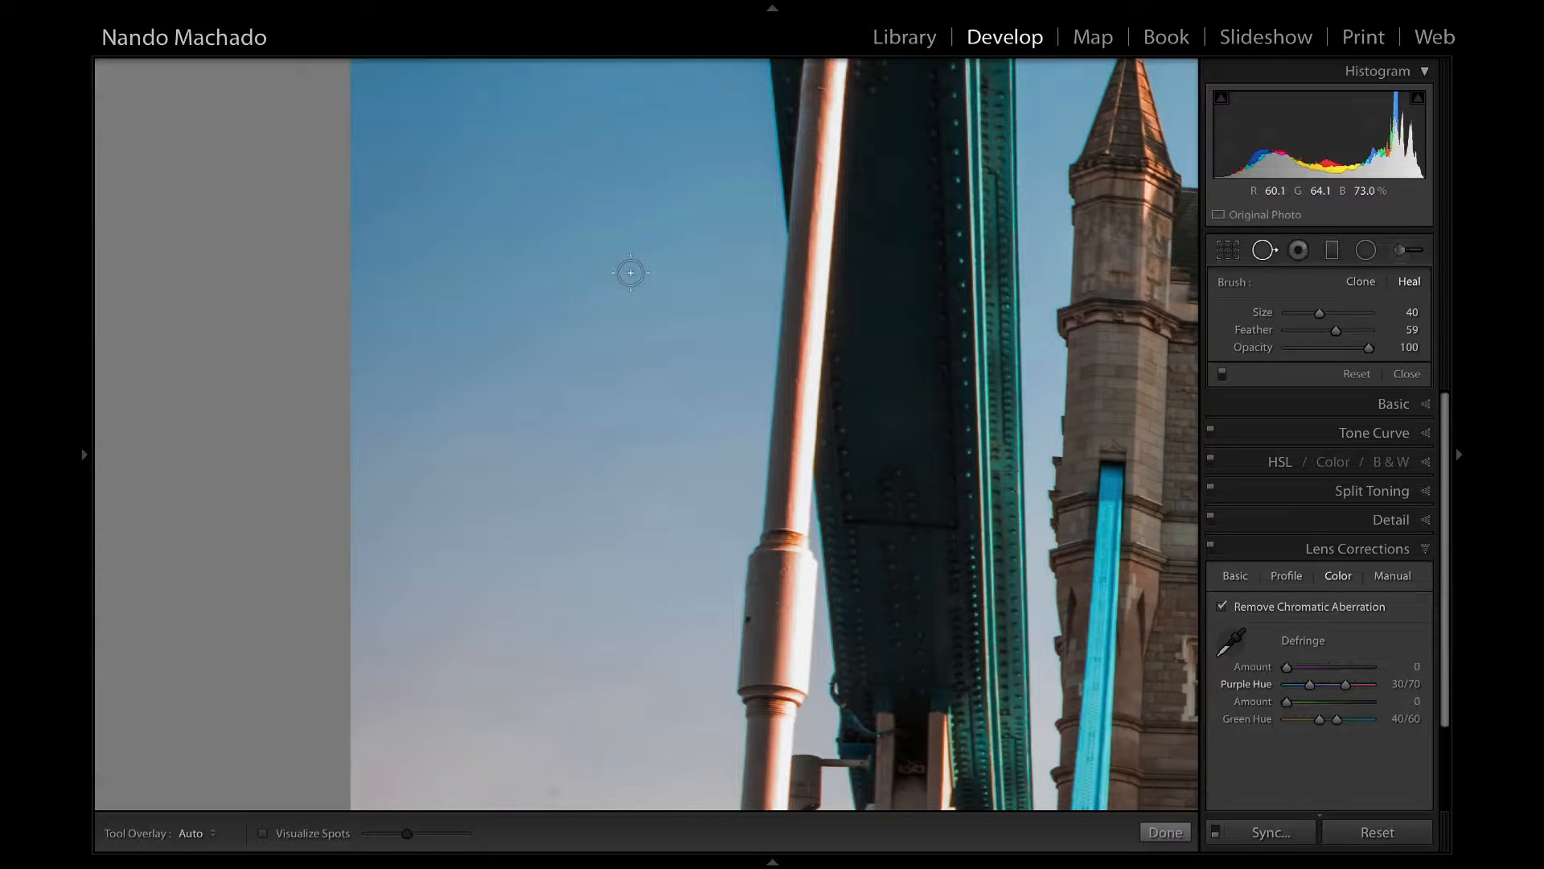
{"action": "left_click", "coordinate": [630, 272]}
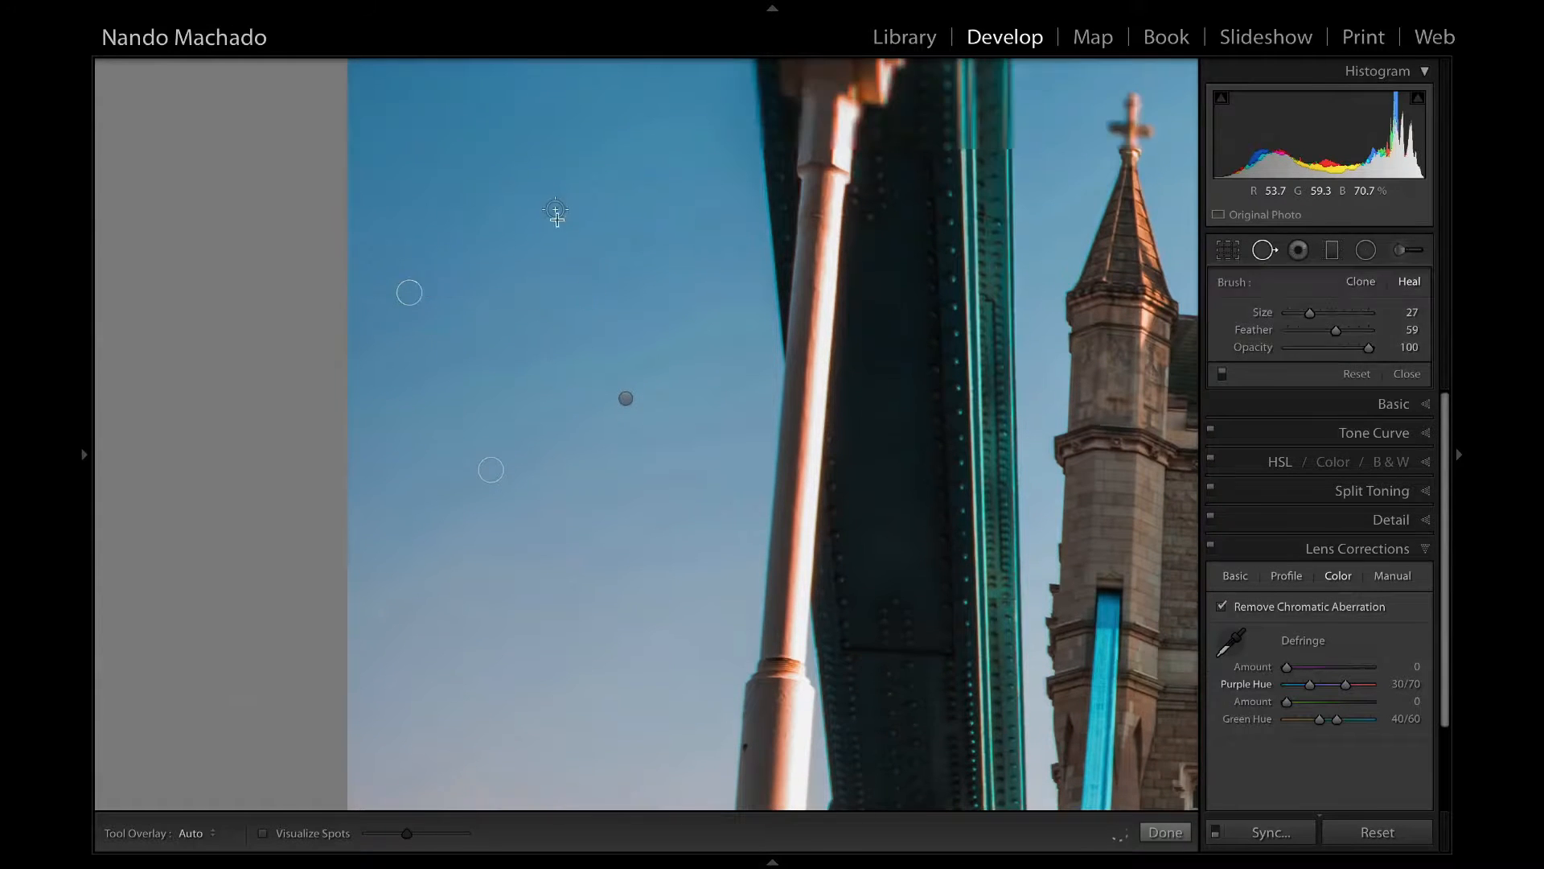
Heal the remaining dust spots in the blue sky left of the lamp post with a size 27 brush.
{"action": "left_click", "coordinate": [555, 209]}
{"action": "left_click", "coordinate": [697, 250]}
{"action": "left_click", "coordinate": [506, 182]}
{"action": "left_click", "coordinate": [484, 107]}
Heal the dust spots in the upper-left sky around the security camera with the size 27 brush.
{"action": "scroll", "coordinate": [638, 172], "scroll_direction": "up", "scroll_amount": 5}
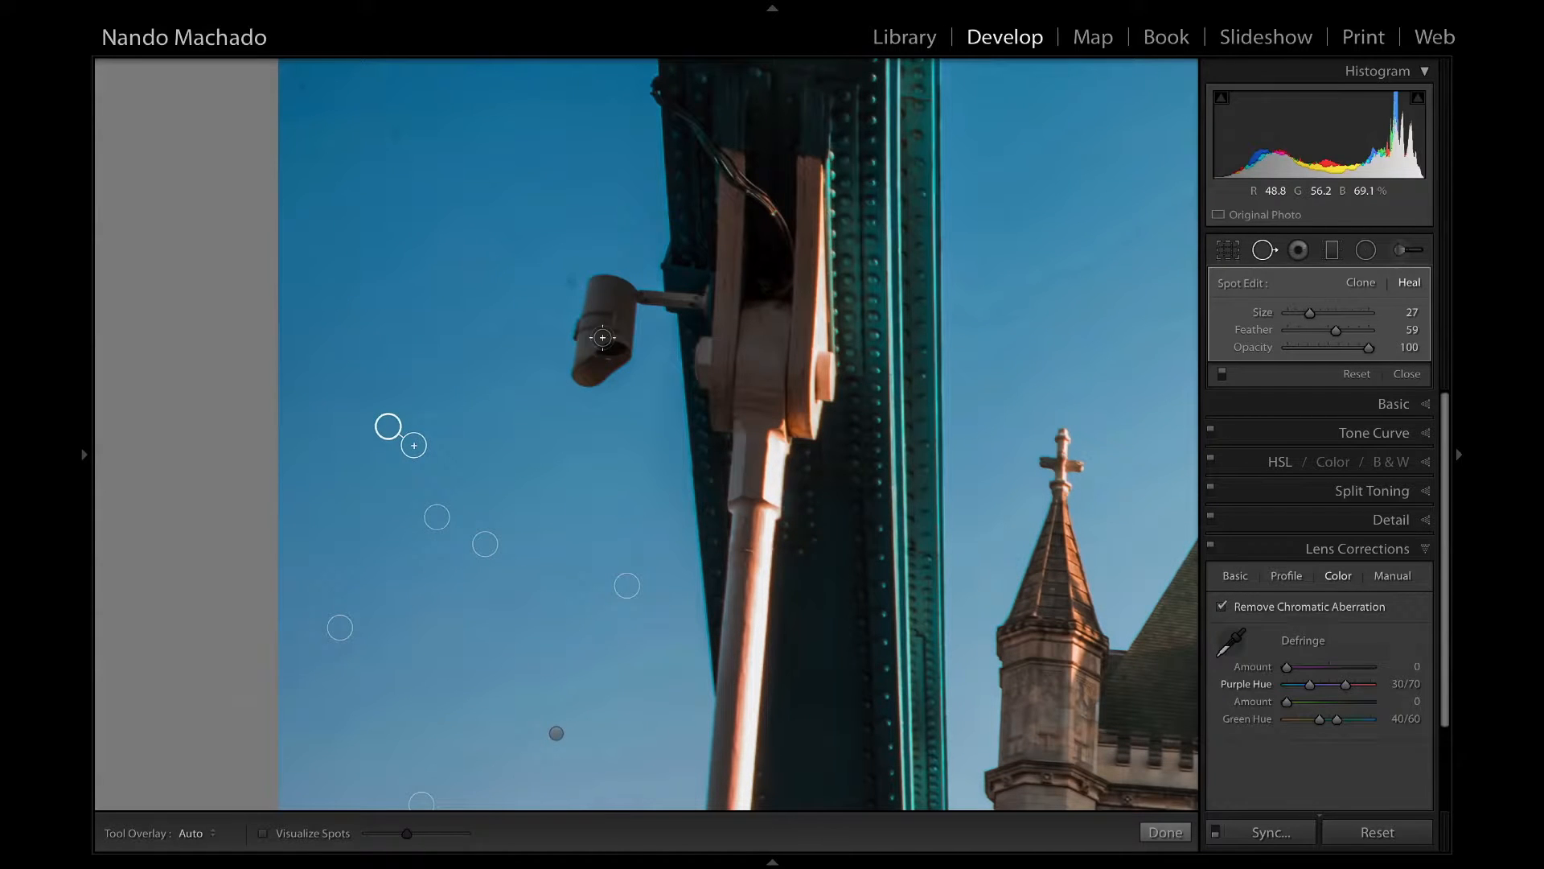
{"action": "left_click", "coordinate": [571, 280]}
{"action": "left_click", "coordinate": [394, 132]}
{"action": "left_click", "coordinate": [333, 197]}
{"action": "left_click", "coordinate": [315, 154]}
{"action": "left_click", "coordinate": [301, 86]}
{"action": "left_click", "coordinate": [480, 164]}
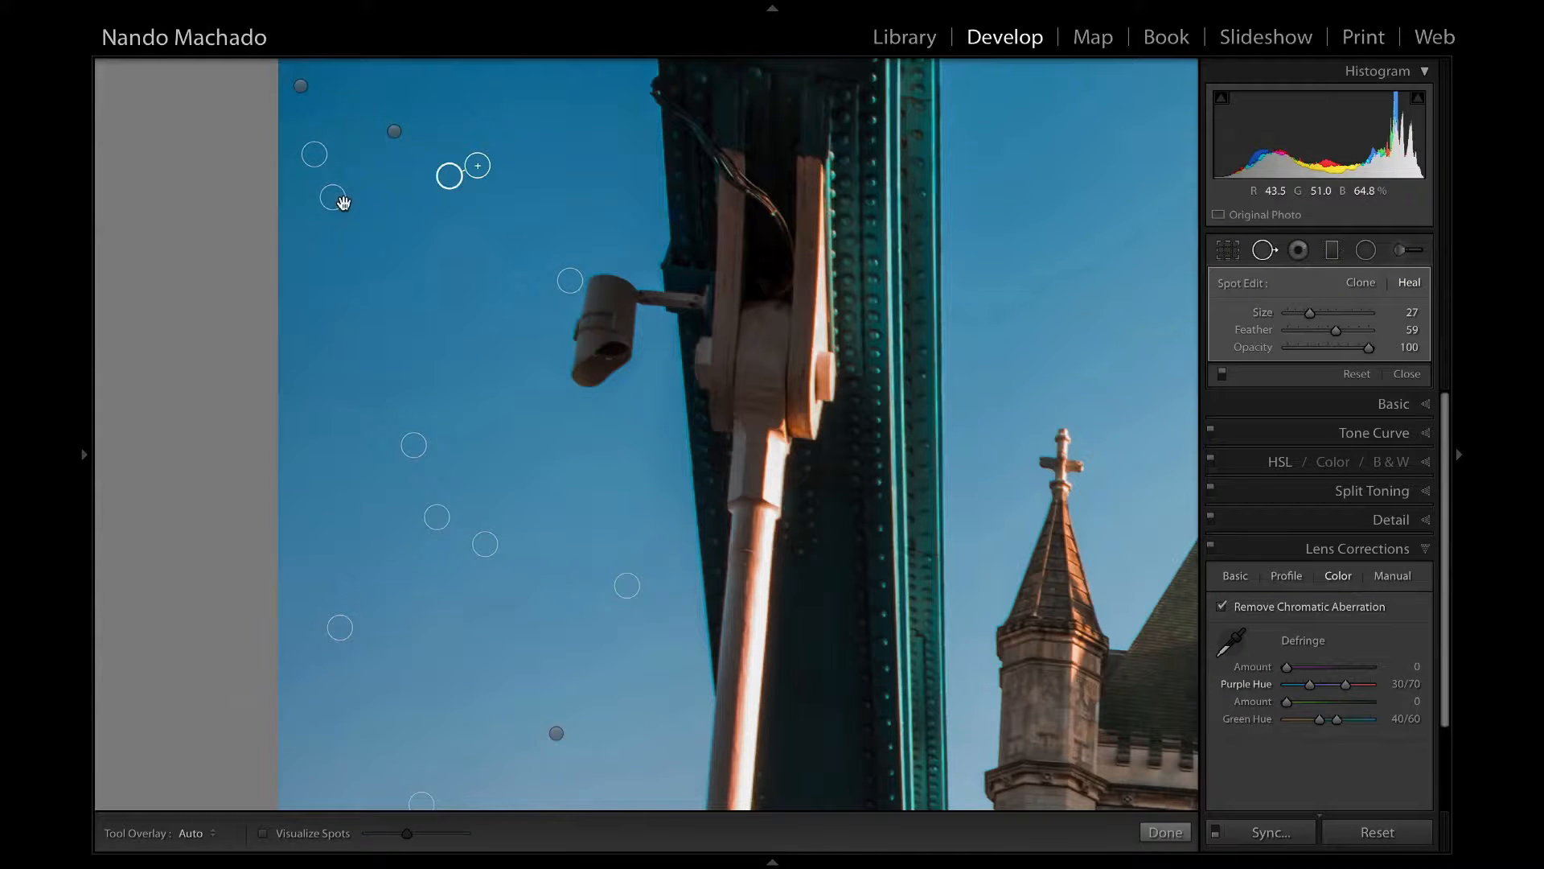
Heal the dust spots in the blue sky above the tower's roof with a size 40 brush.
{"action": "left_click", "coordinate": [814, 389]}
{"action": "left_click", "coordinate": [523, 166]}
{"action": "scroll", "coordinate": [528, 167], "scroll_direction": "up", "scroll_amount": 3}
{"action": "left_click", "coordinate": [528, 167]}
{"action": "left_click", "coordinate": [366, 165]}
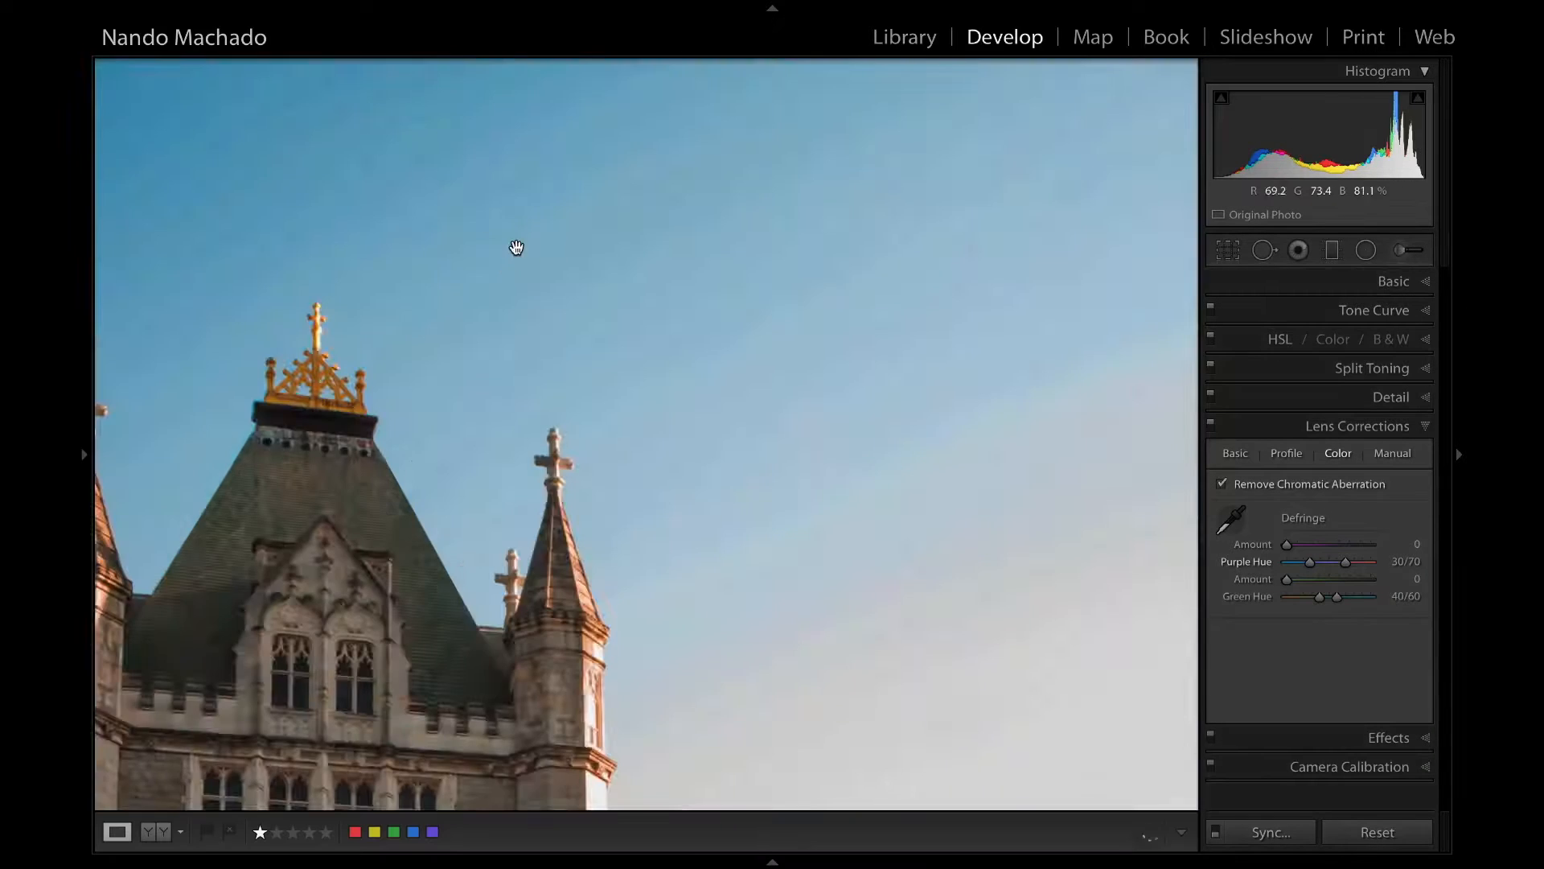
{"action": "left_click", "coordinate": [527, 246]}
{"action": "left_click", "coordinate": [540, 172]}
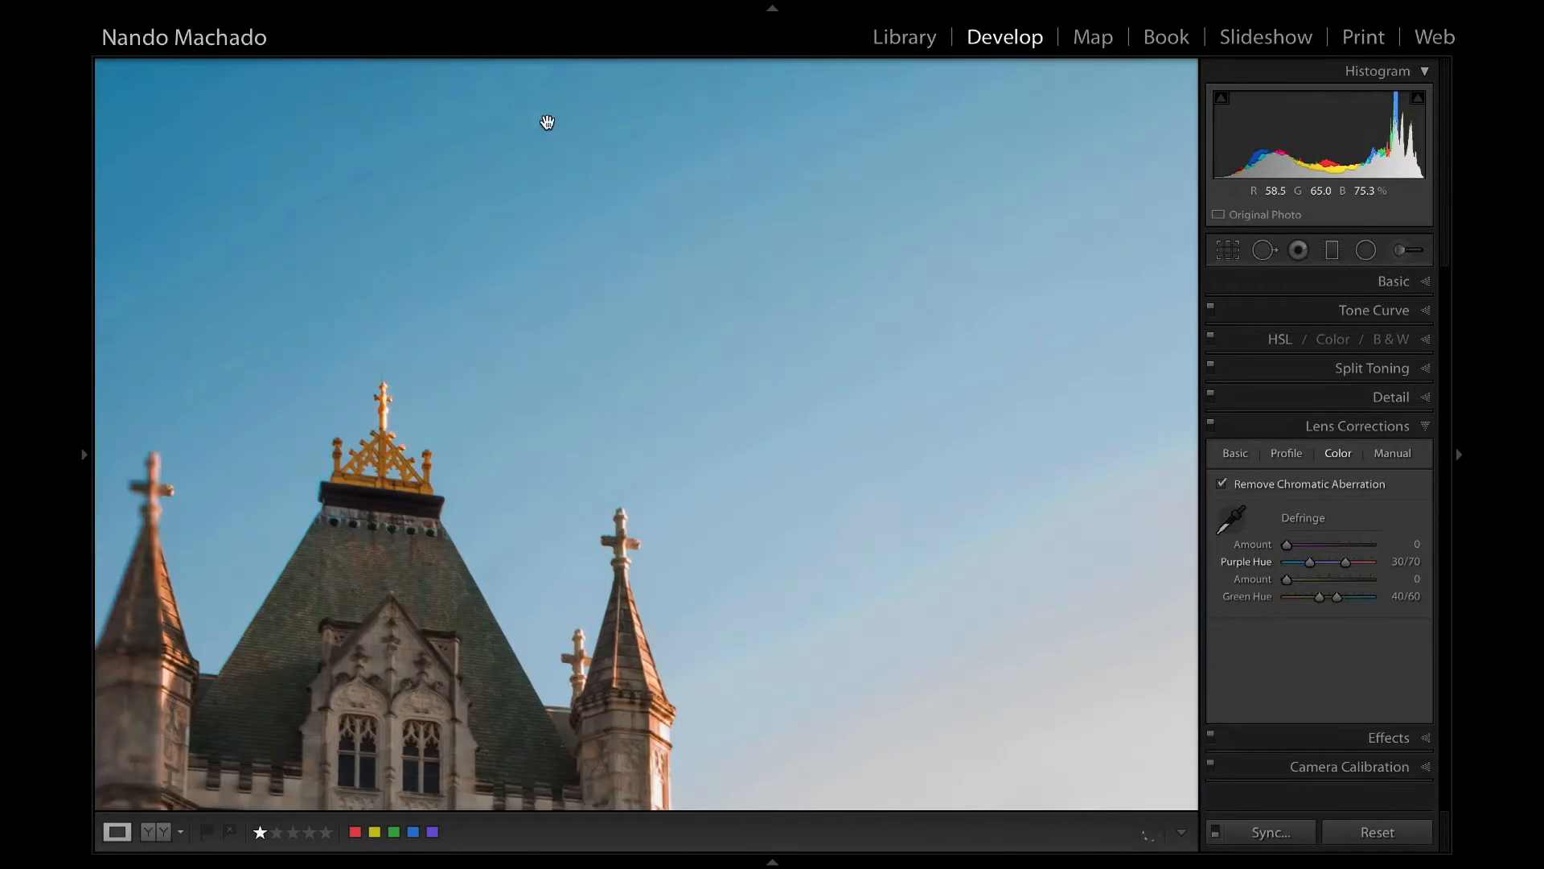
Heal three dust spots in the pale sky at the photo's upper right with the size 40 brush.
{"action": "left_click_drag", "start_coordinate": [515, 98], "coordinate": [530, 268]}
{"action": "key", "text": "q"}
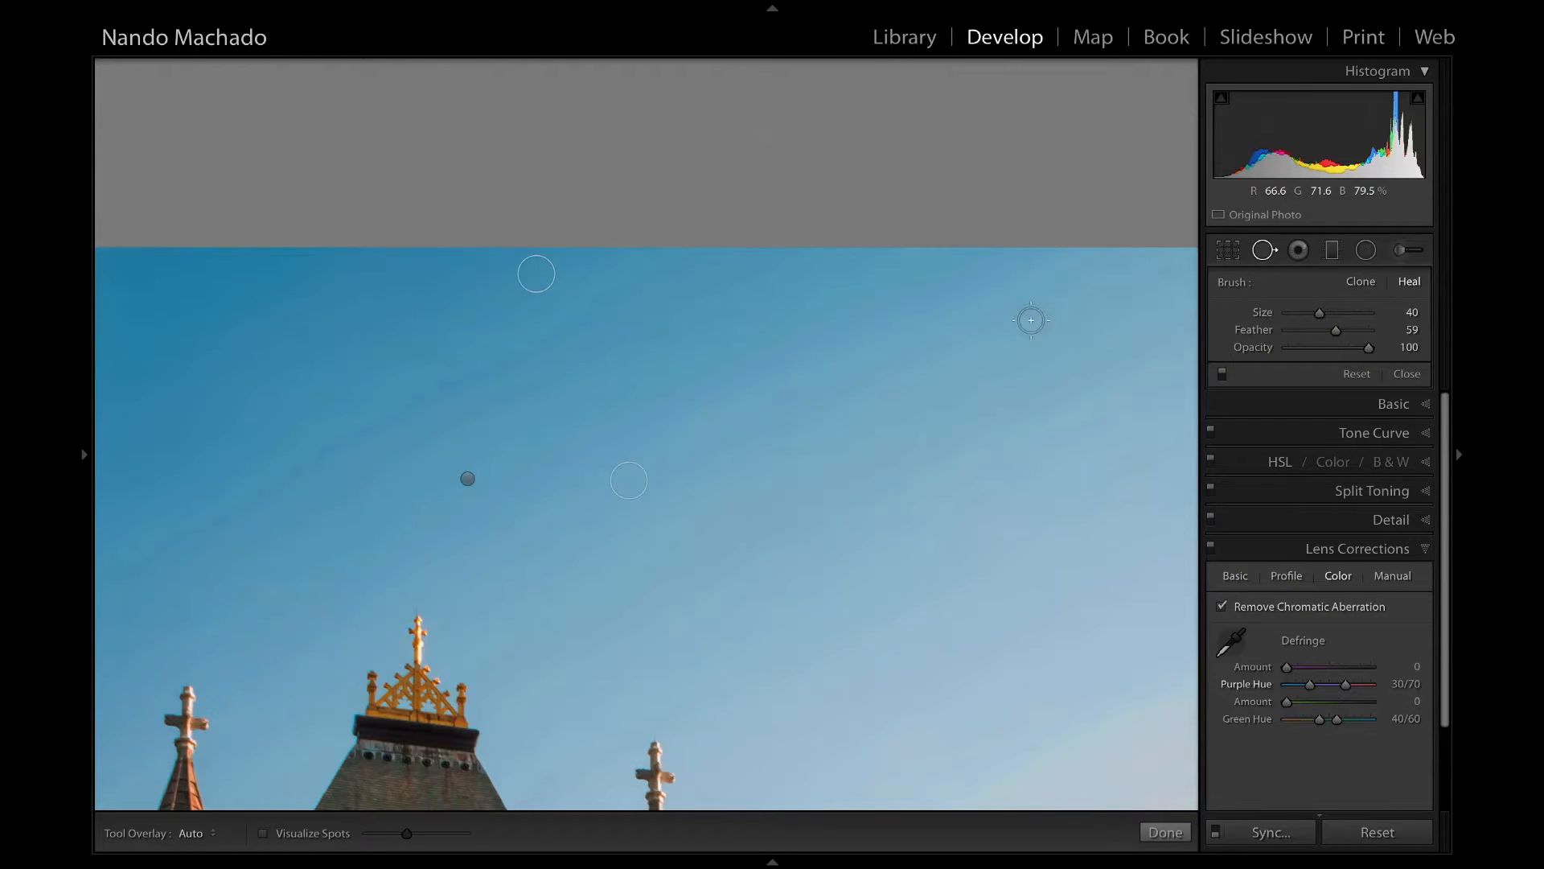
{"action": "key", "text": "r"}
{"action": "key", "text": "r"}
{"action": "left_click_drag", "start_coordinate": [1163, 446], "coordinate": [763, 436]}
{"action": "mouse_move", "coordinate": [1168, 615]}
{"action": "left_mouse_down"}
{"action": "mouse_move", "coordinate": [220, 490]}
{"action": "mouse_move", "coordinate": [189, 508]}
{"action": "left_mouse_up"}
{"action": "mouse_move", "coordinate": [1134, 305]}
{"action": "left_mouse_down"}
{"action": "mouse_move", "coordinate": [907, 390]}
{"action": "mouse_move", "coordinate": [708, 375]}
{"action": "left_mouse_up"}
{"action": "key", "text": "q"}
{"action": "left_click", "coordinate": [608, 269]}
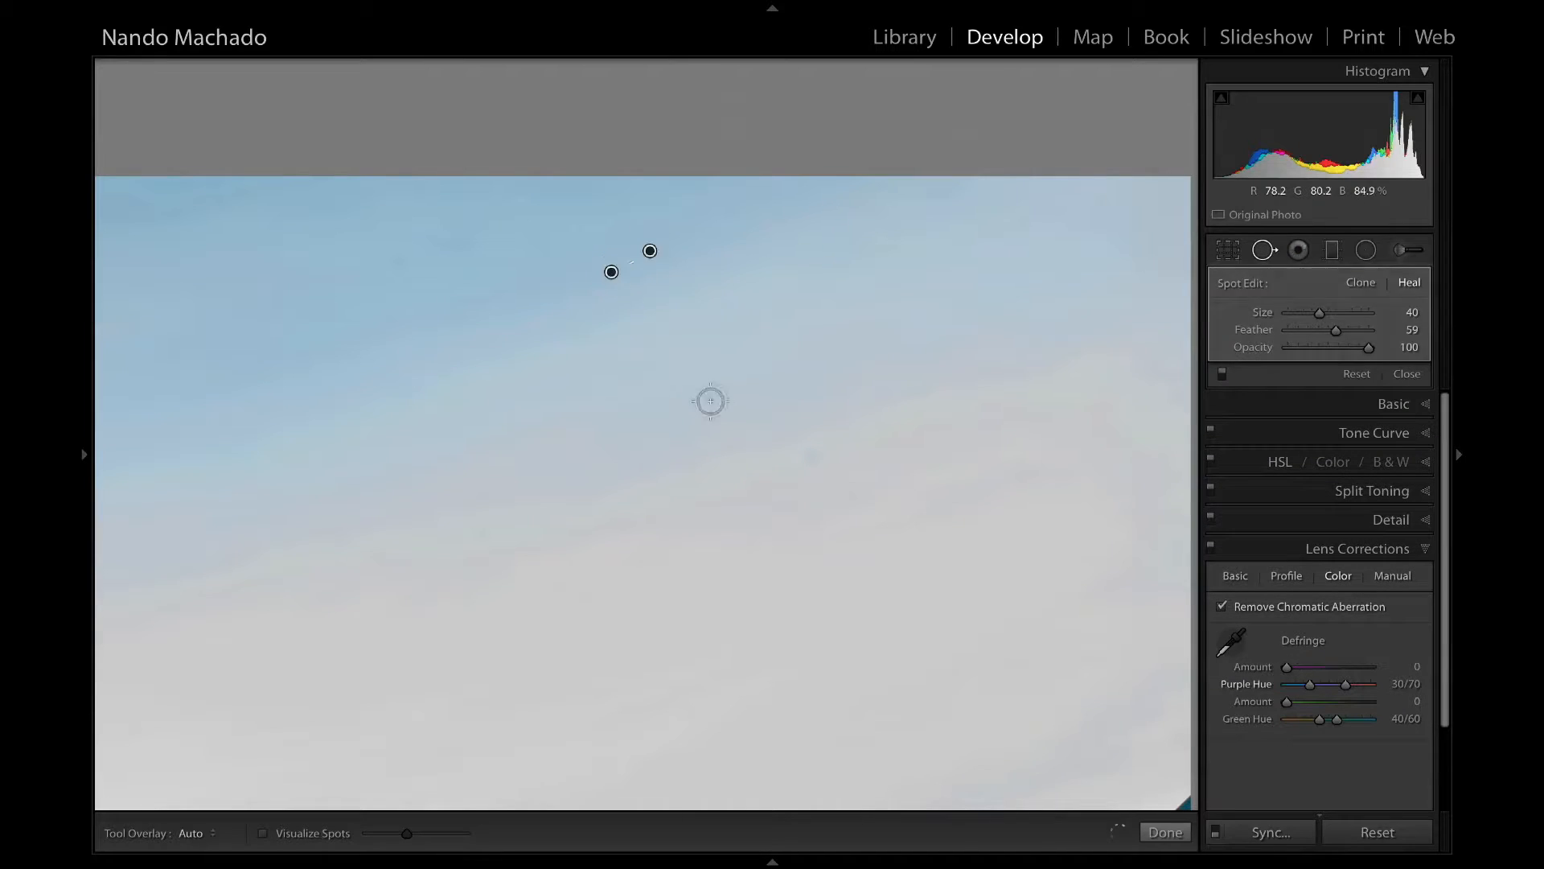
{"action": "left_click", "coordinate": [817, 457]}
{"action": "left_click", "coordinate": [394, 265]}
Heal the dust spot in the grey sky between the tower and the suspension cable and review the whole photo.
{"action": "key", "text": "q"}
{"action": "mouse_move", "coordinate": [986, 591]}
{"action": "left_mouse_down"}
{"action": "mouse_move", "coordinate": [849, 262]}
{"action": "mouse_move", "coordinate": [868, 153]}
{"action": "left_mouse_up"}
{"action": "mouse_move", "coordinate": [892, 691]}
{"action": "left_mouse_down"}
{"action": "mouse_move", "coordinate": [910, 496]}
{"action": "mouse_move", "coordinate": [877, 202]}
{"action": "left_mouse_up"}
{"action": "mouse_move", "coordinate": [611, 708]}
{"action": "left_mouse_down"}
{"action": "mouse_move", "coordinate": [558, 374]}
{"action": "mouse_move", "coordinate": [786, 587]}
{"action": "mouse_move", "coordinate": [736, 748]}
{"action": "left_mouse_up"}
{"action": "left_click", "coordinate": [1269, 252]}
{"action": "left_click", "coordinate": [713, 397]}
{"action": "key", "text": "q"}
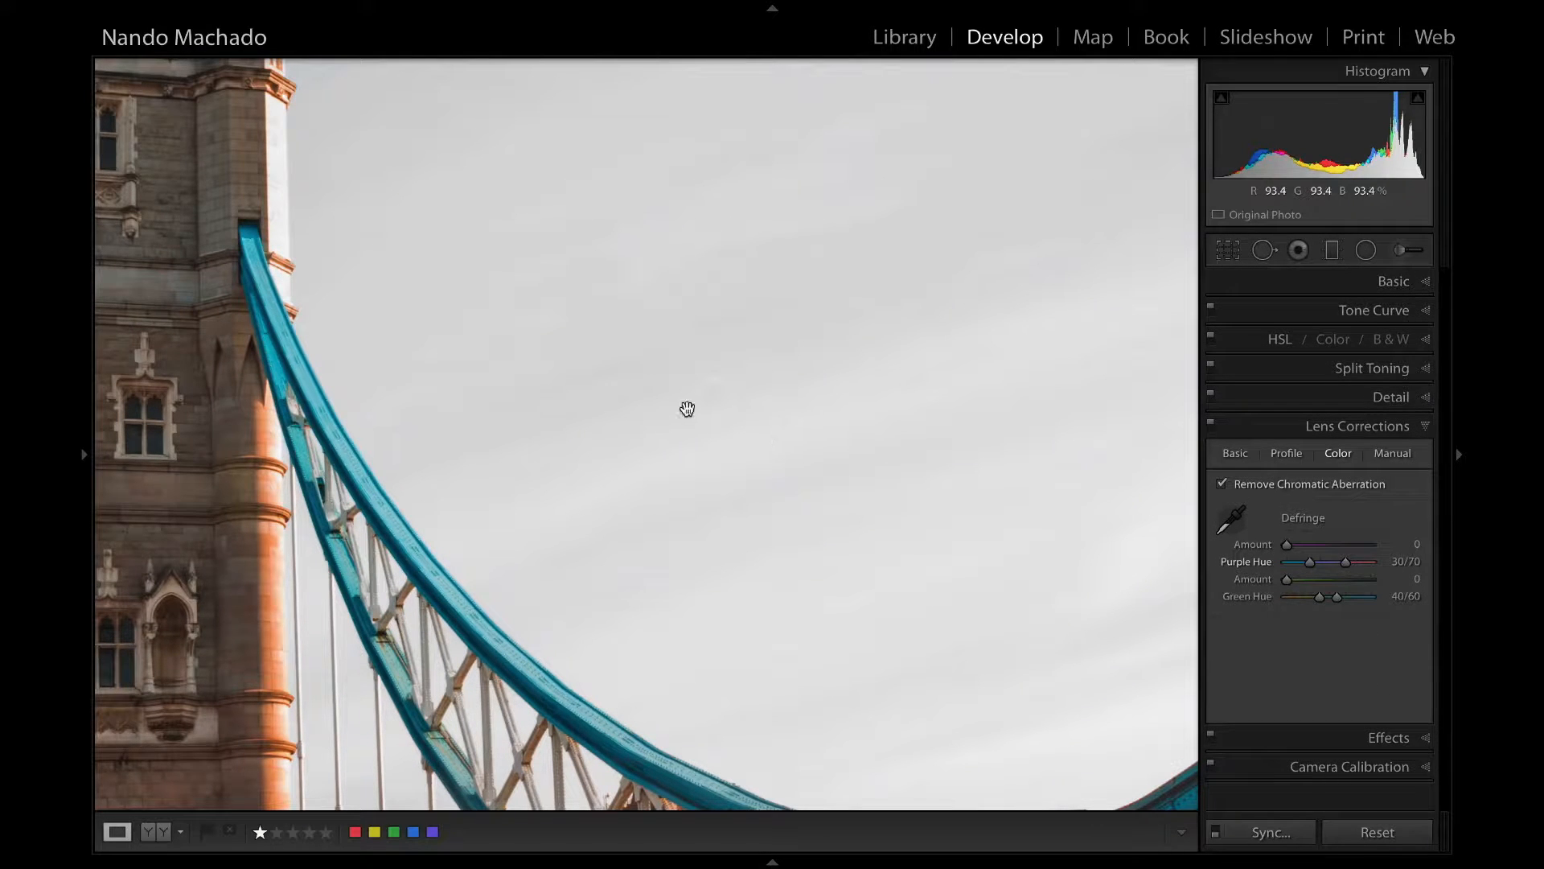
{"action": "left_click", "coordinate": [461, 388]}
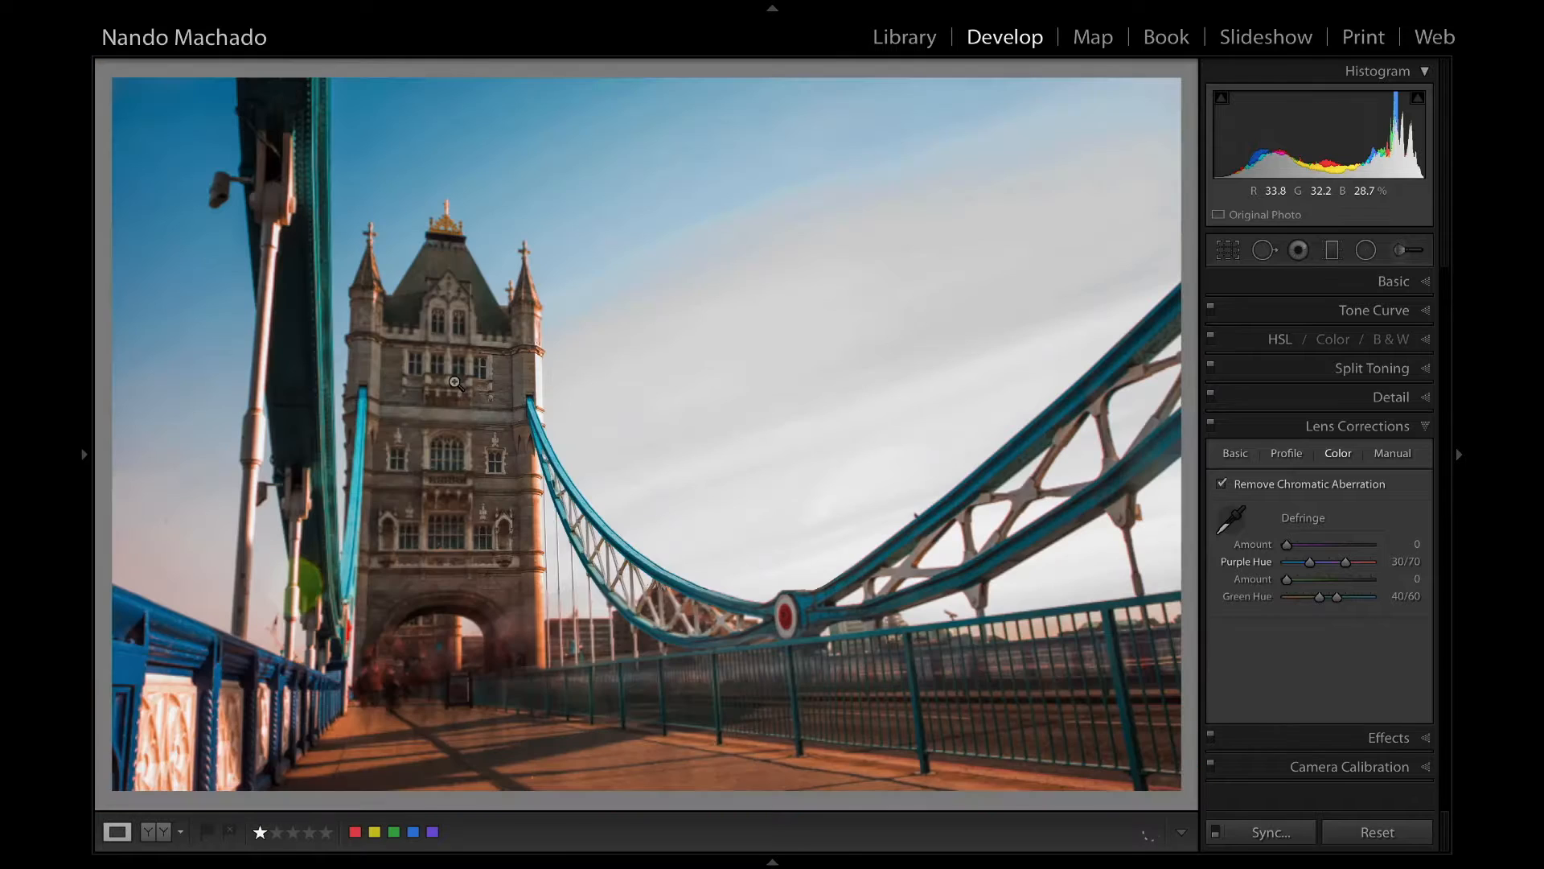
{"action": "left_click", "coordinate": [198, 501]}
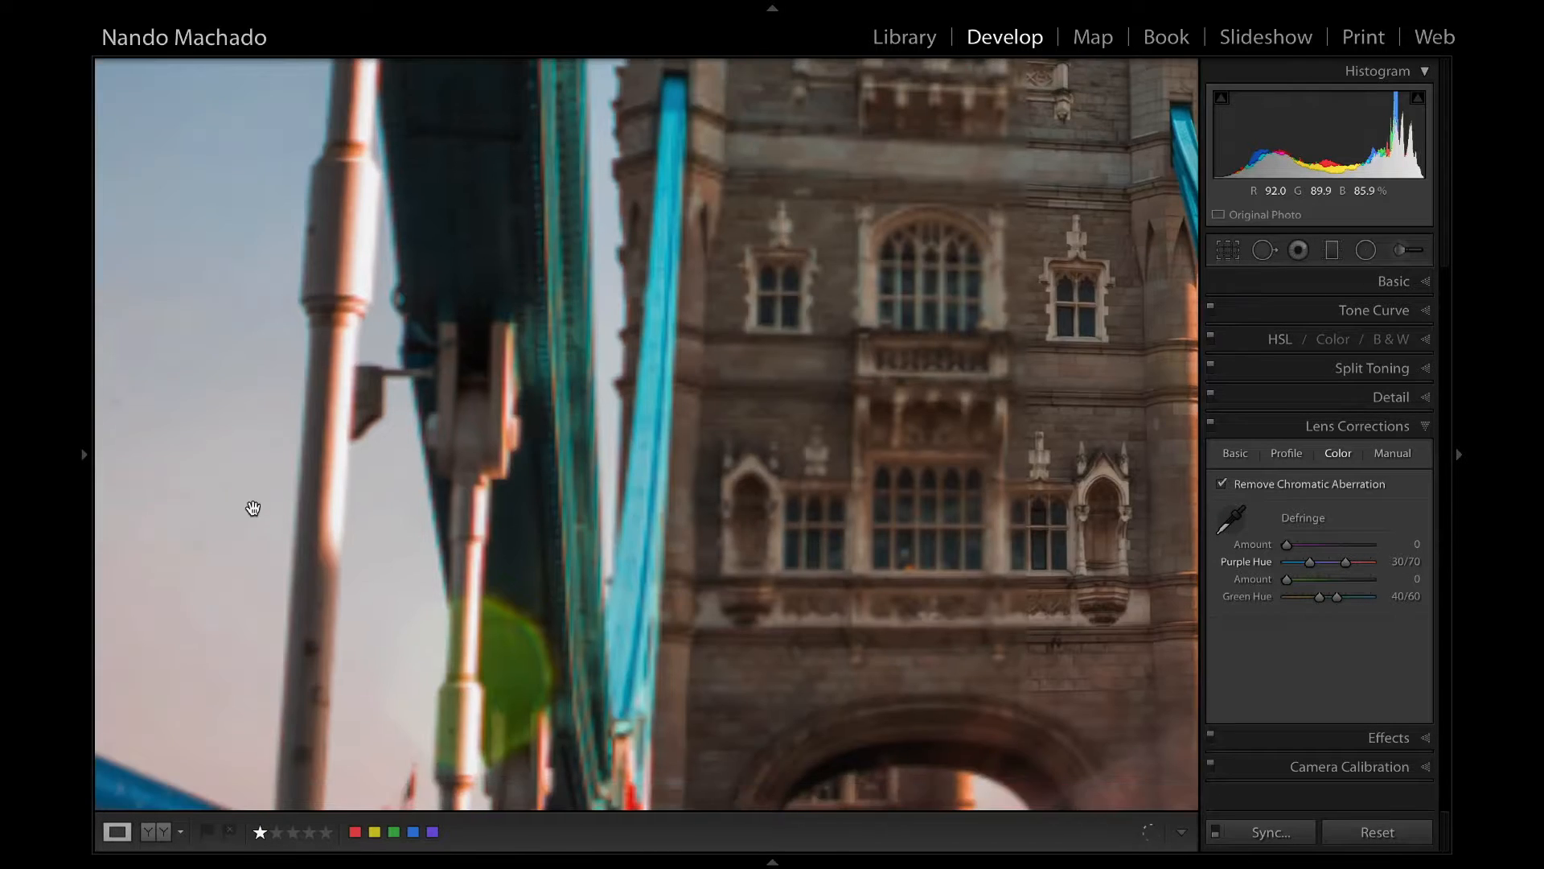
Heal the two dust spots in the pale sky beside the suspension rod with the size 40 brush.
{"action": "left_click_drag", "start_coordinate": [253, 507], "coordinate": [564, 423]}
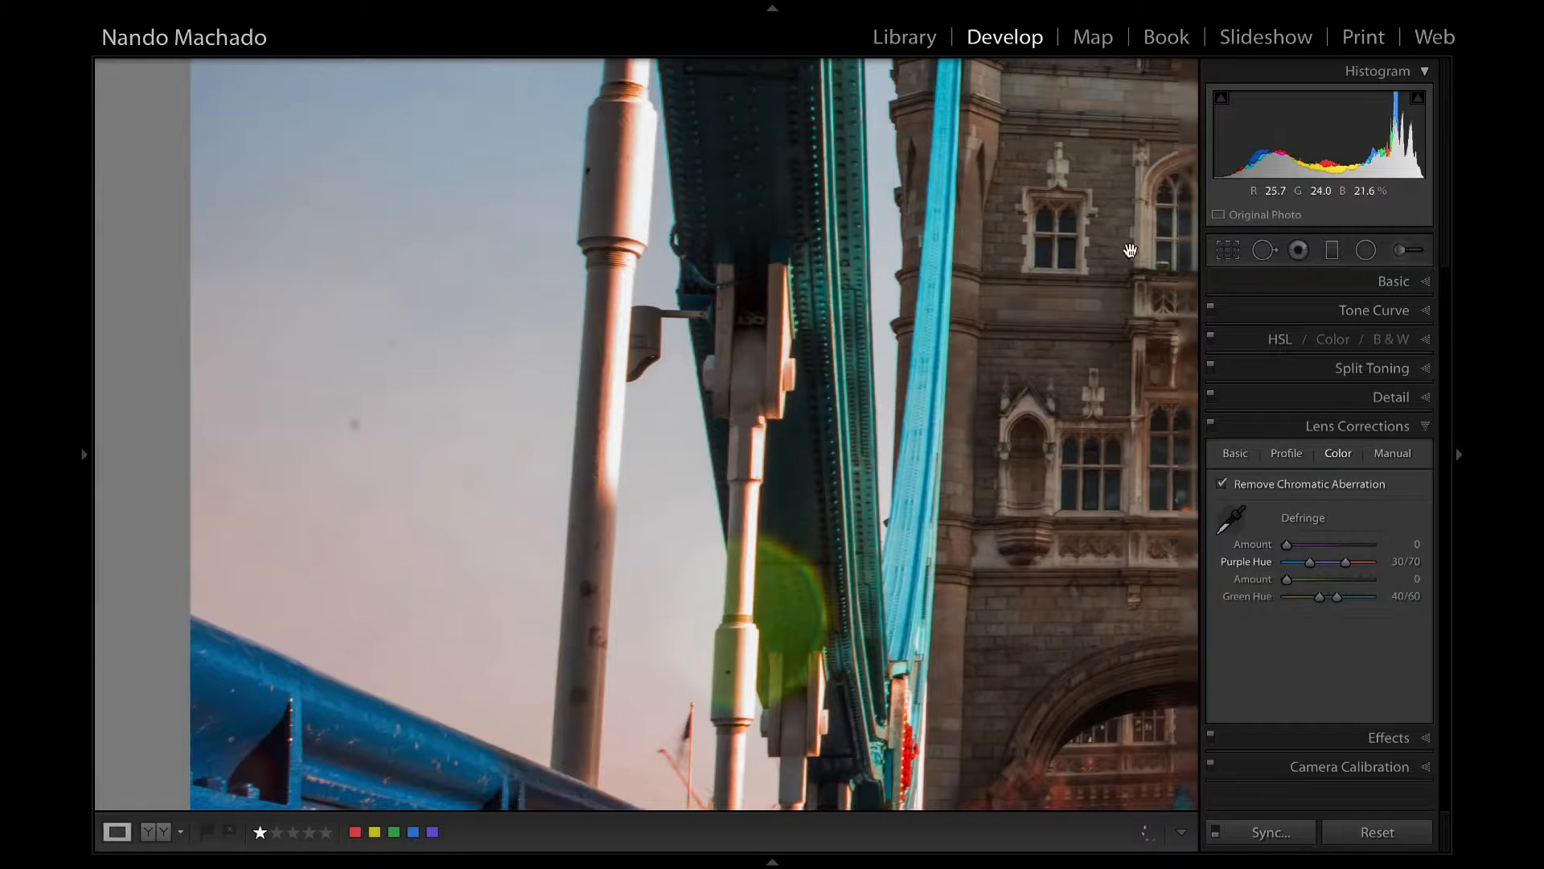
{"action": "left_click", "coordinate": [1265, 250]}
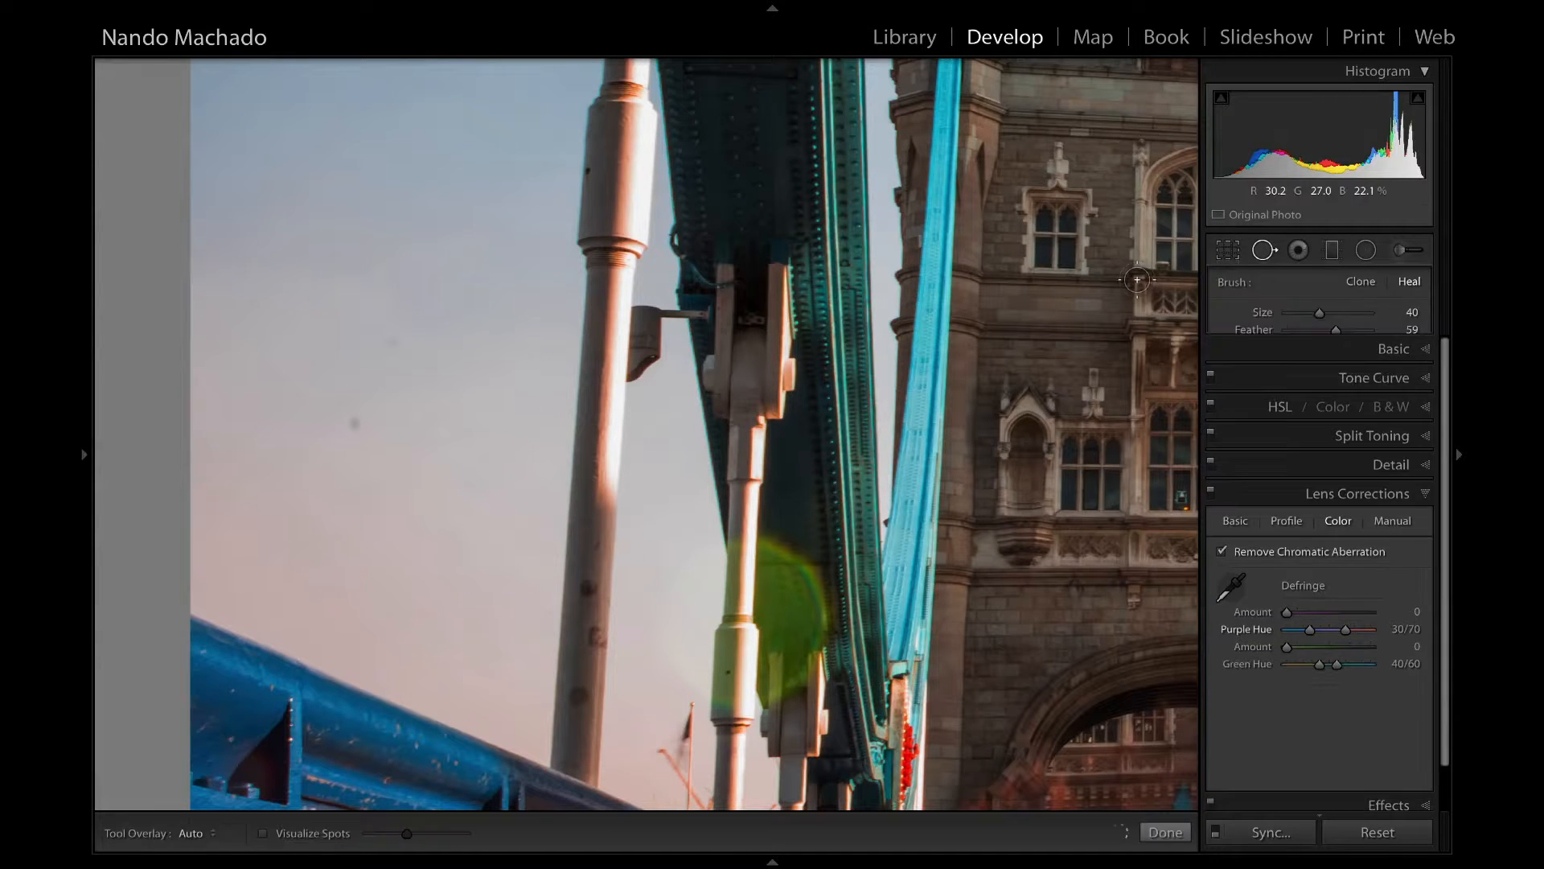
{"action": "left_click", "coordinate": [353, 425]}
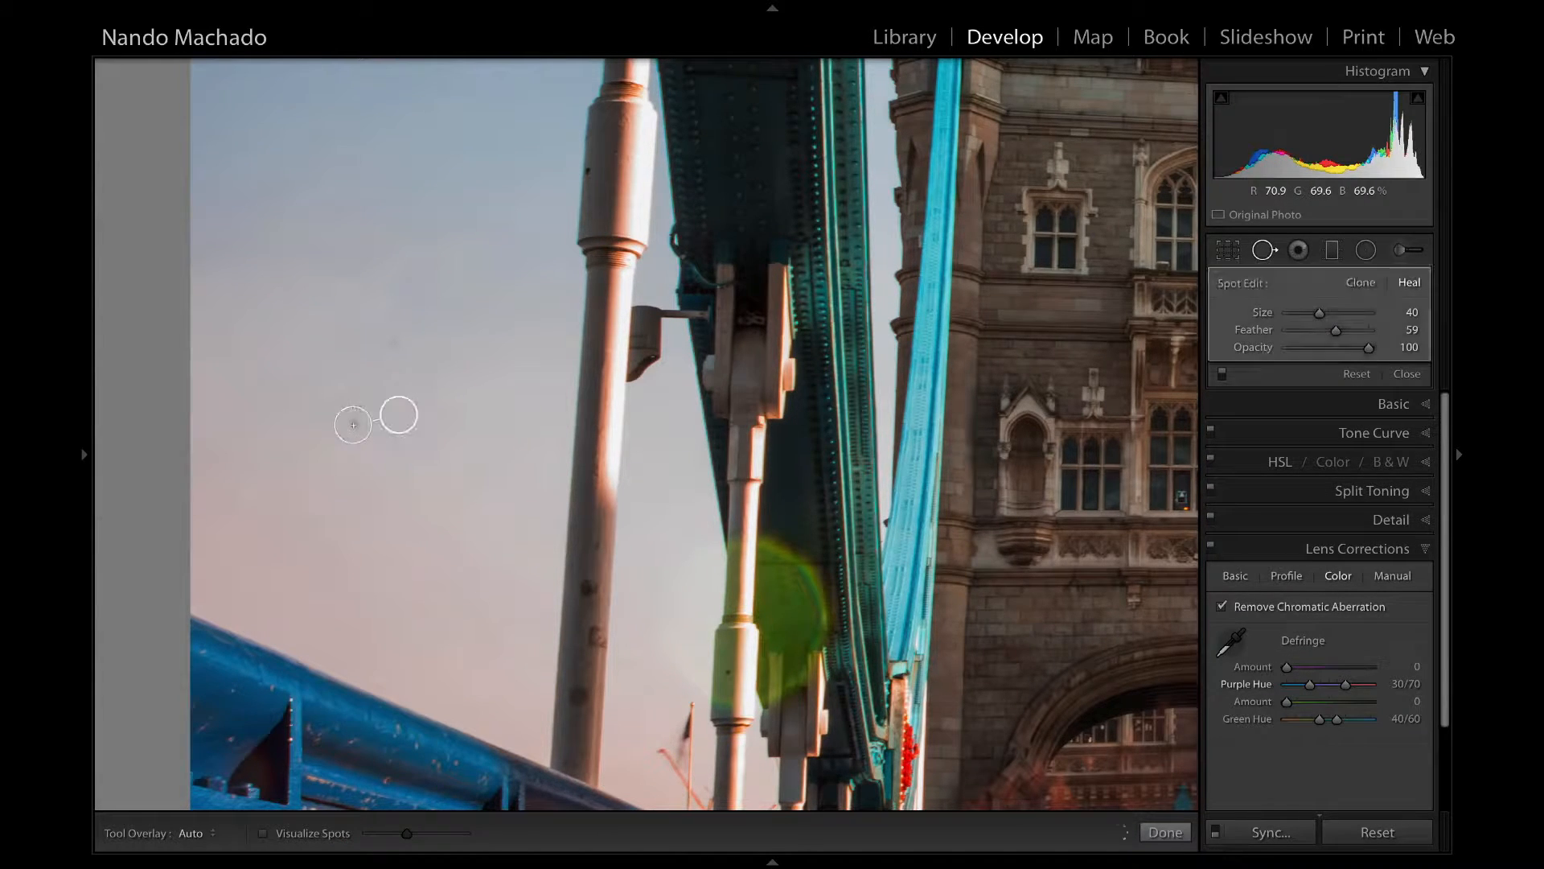
{"action": "left_click", "coordinate": [390, 341]}
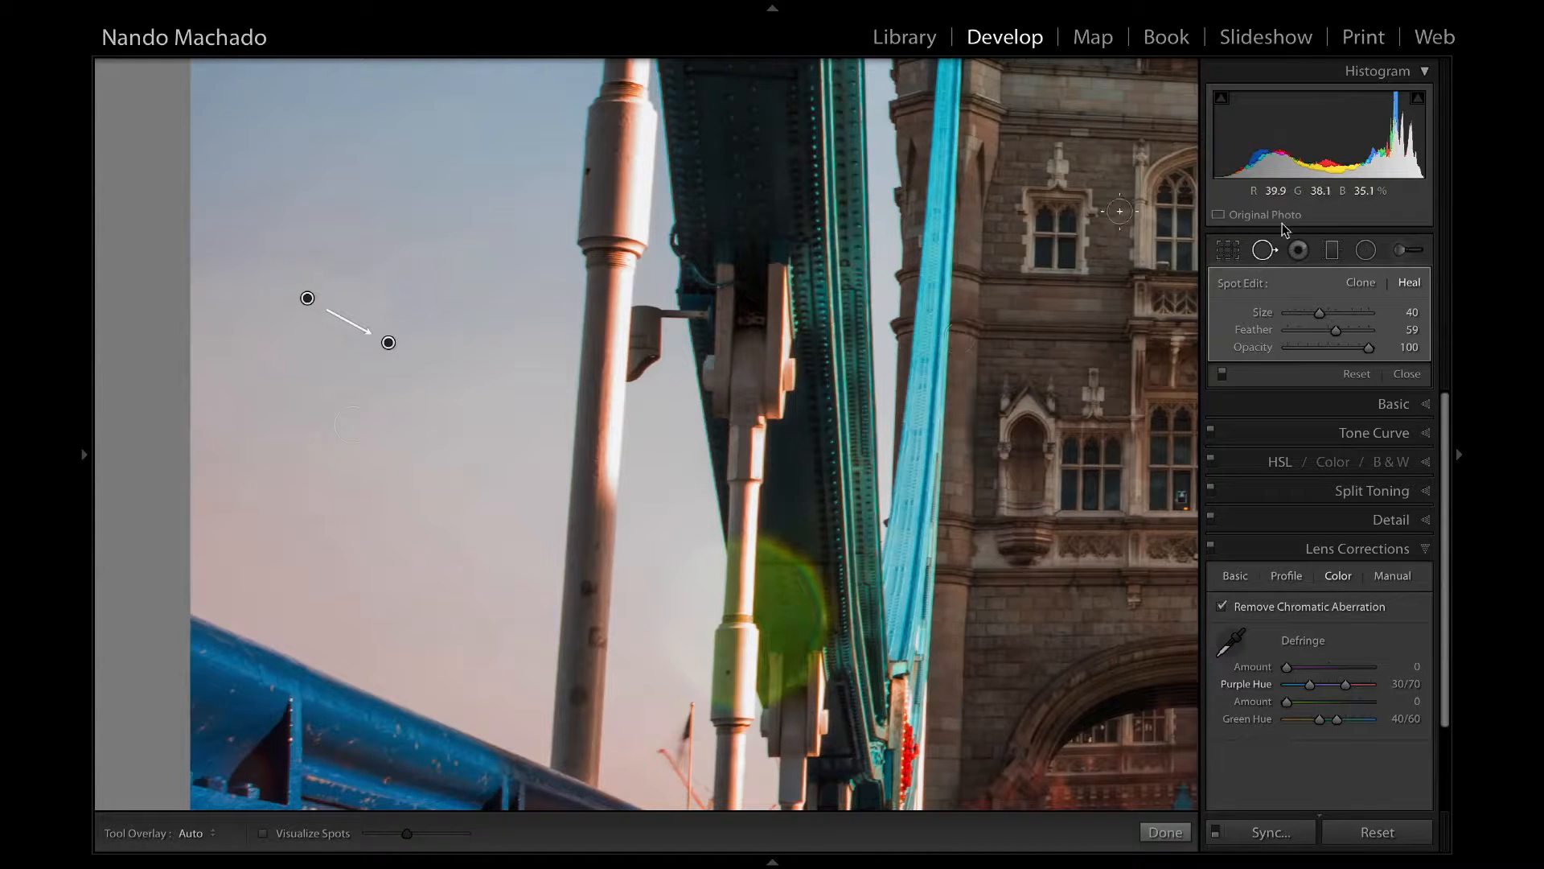
{"action": "left_click", "coordinate": [1264, 250]}
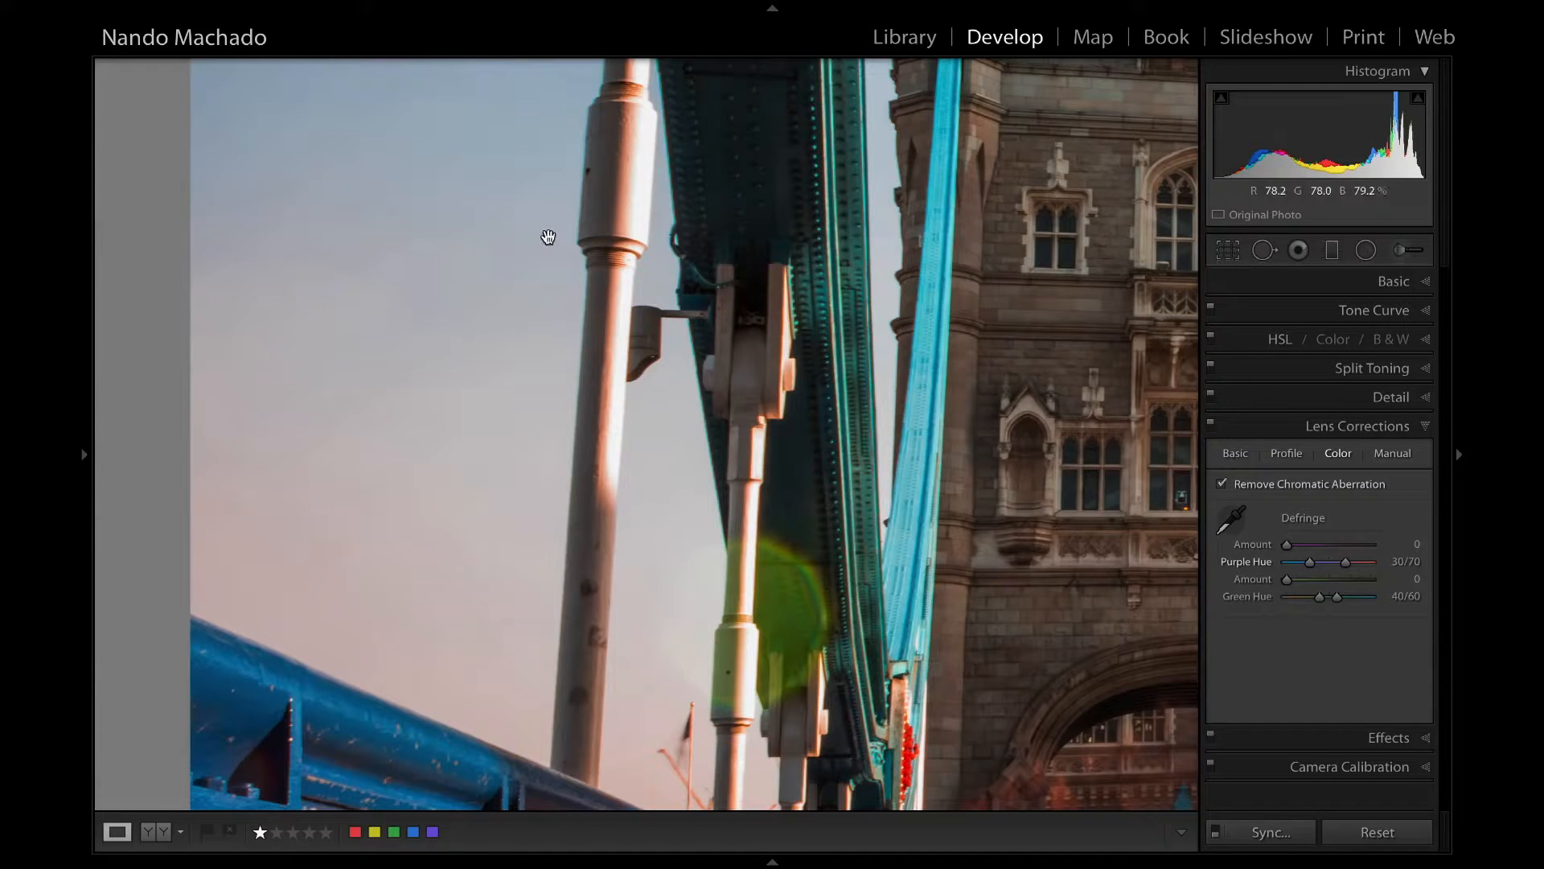
{"action": "left_click", "coordinate": [560, 214]}
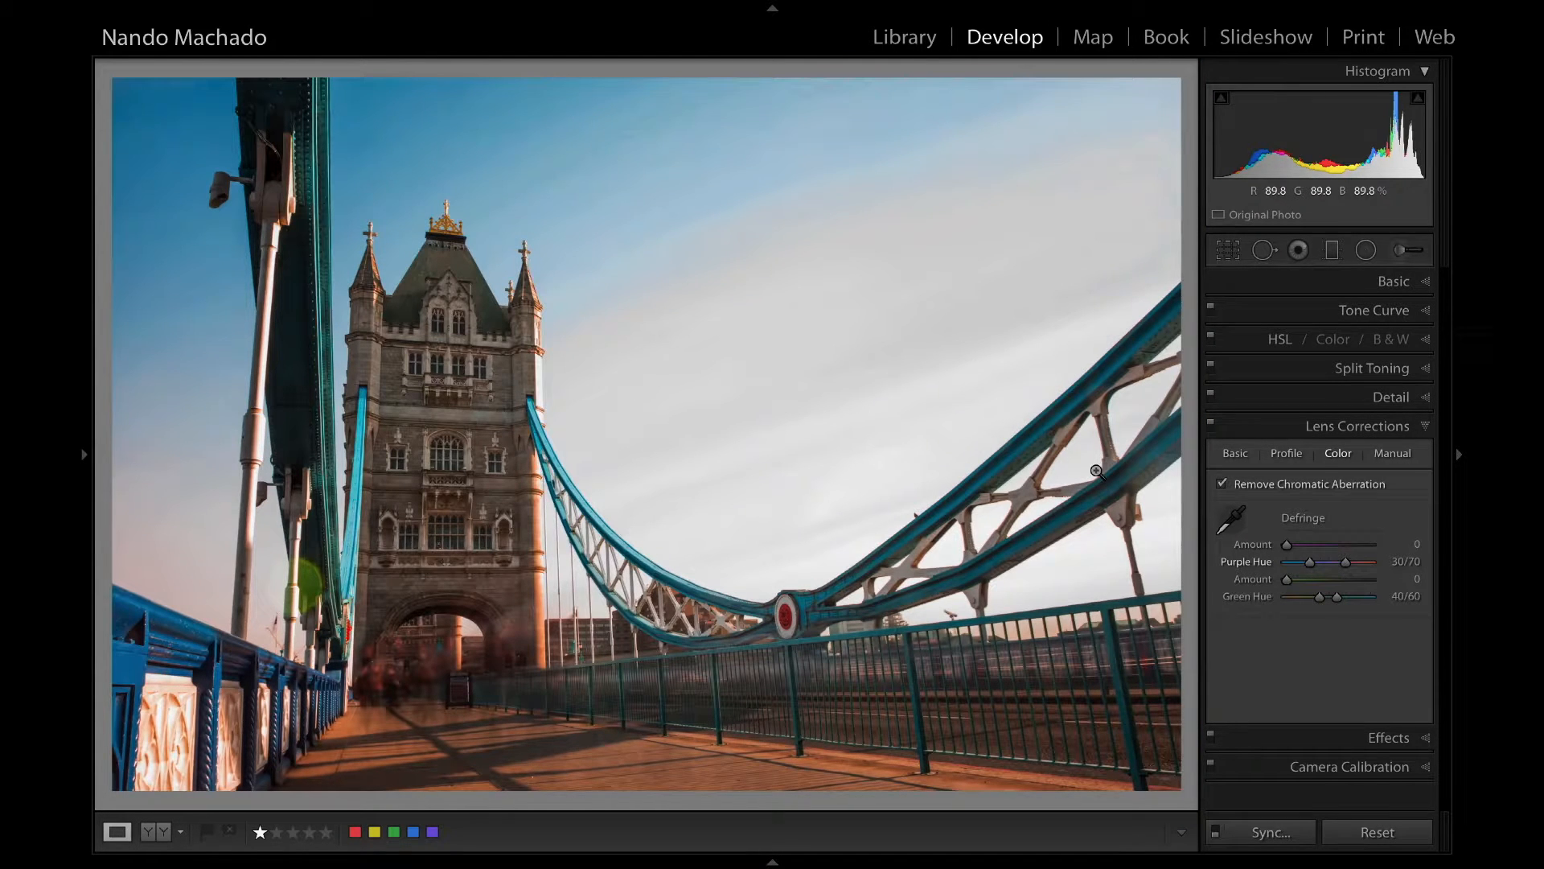
Sample the blue fringe along the metal pole for defringing, with purple amount 3 and purple hue 0/32, and try another sample beside it.
{"action": "left_click", "coordinate": [234, 379]}
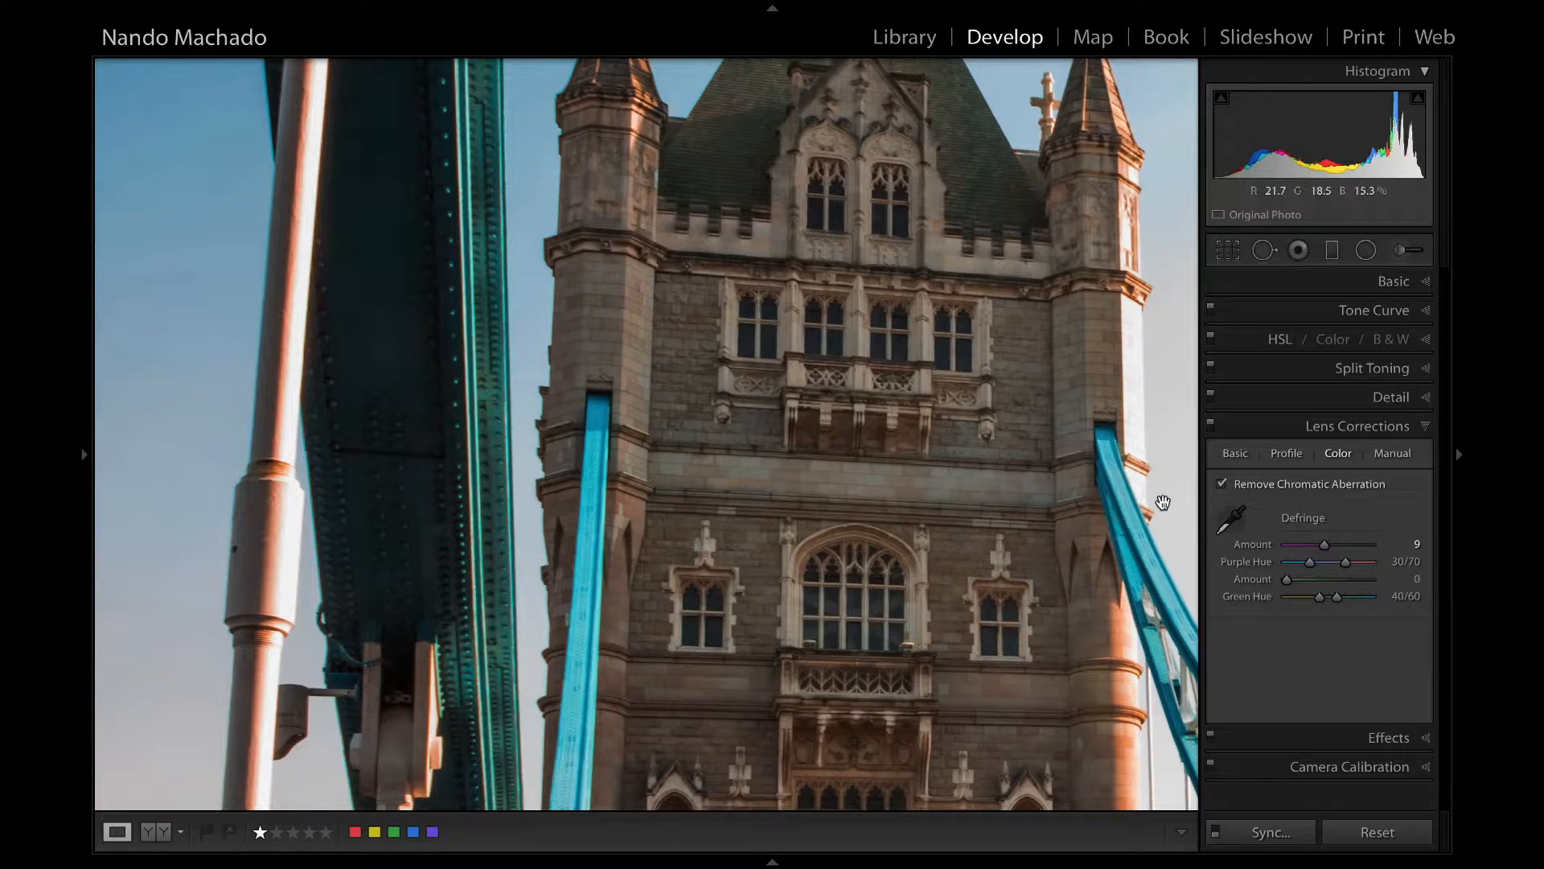
{"action": "left_click", "coordinate": [1231, 518]}
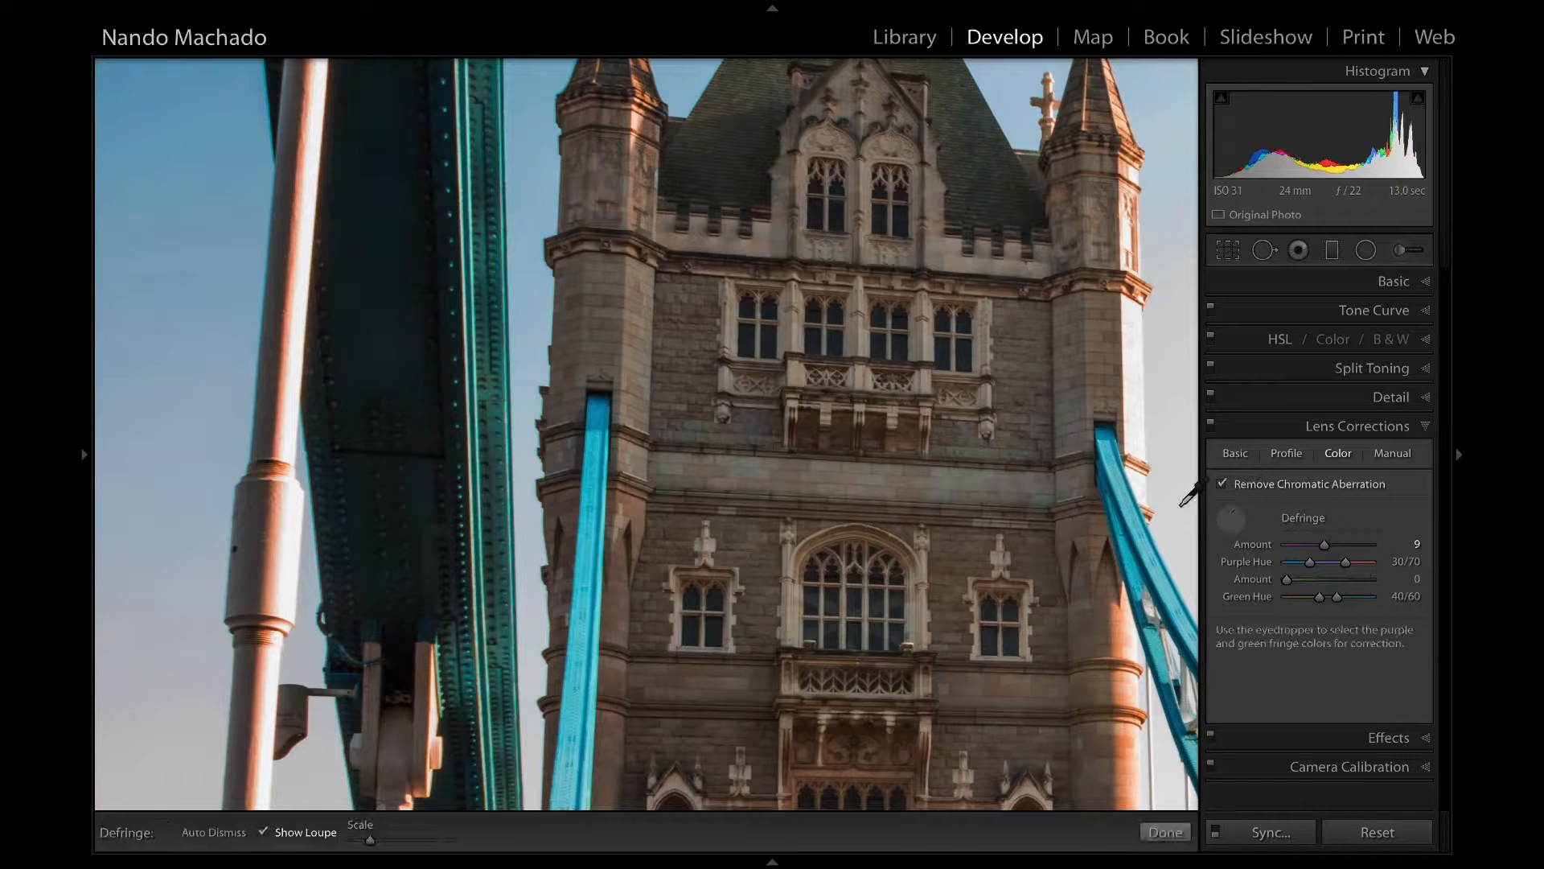
{"action": "left_click", "coordinate": [260, 289]}
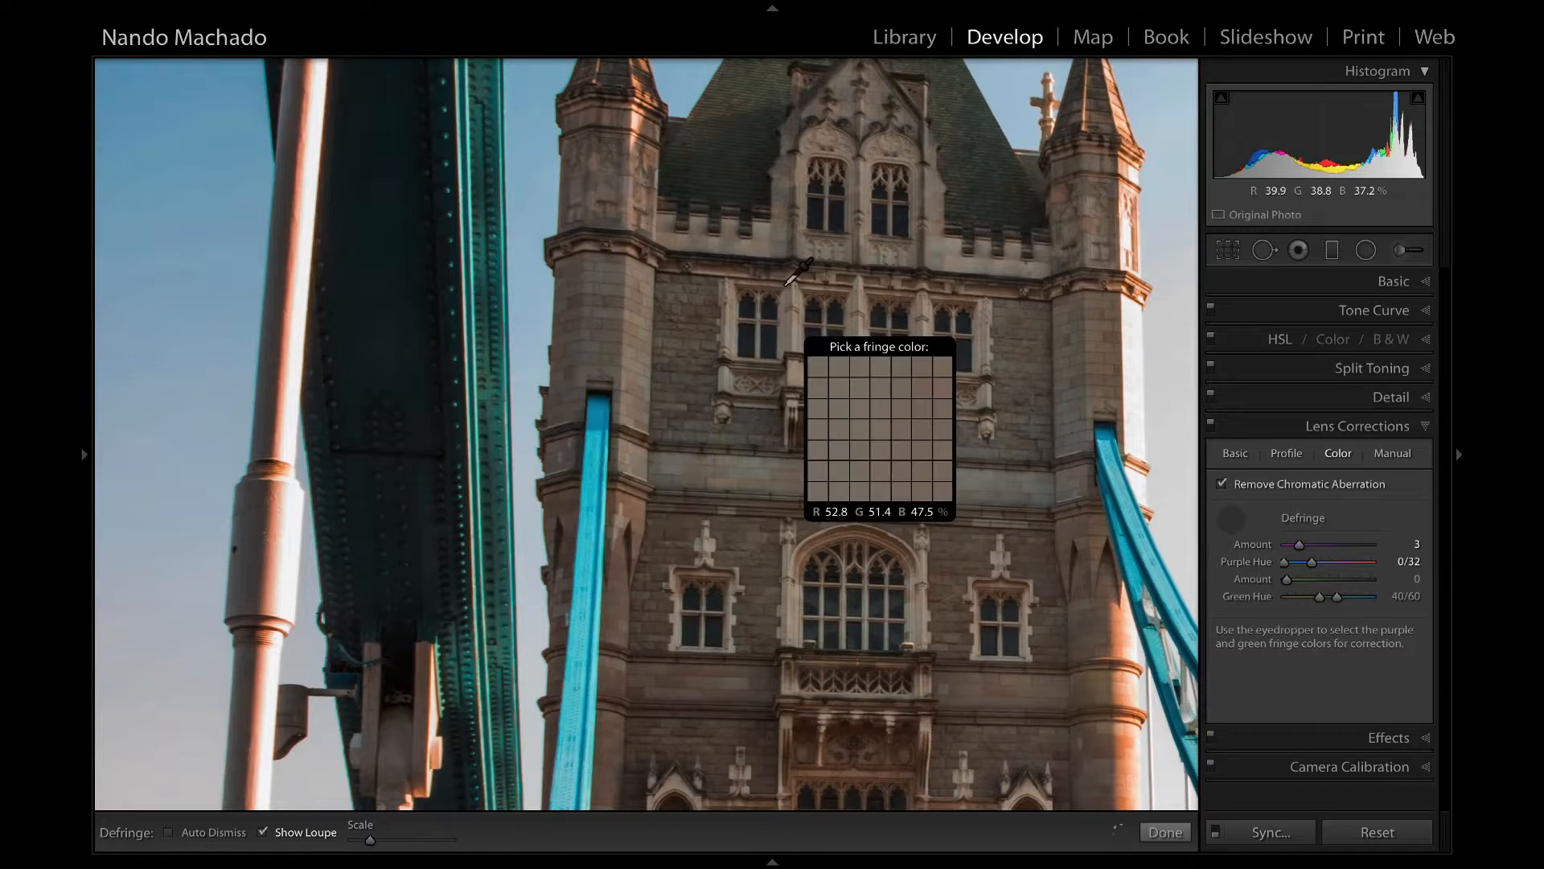
{"action": "left_click", "coordinate": [314, 481]}
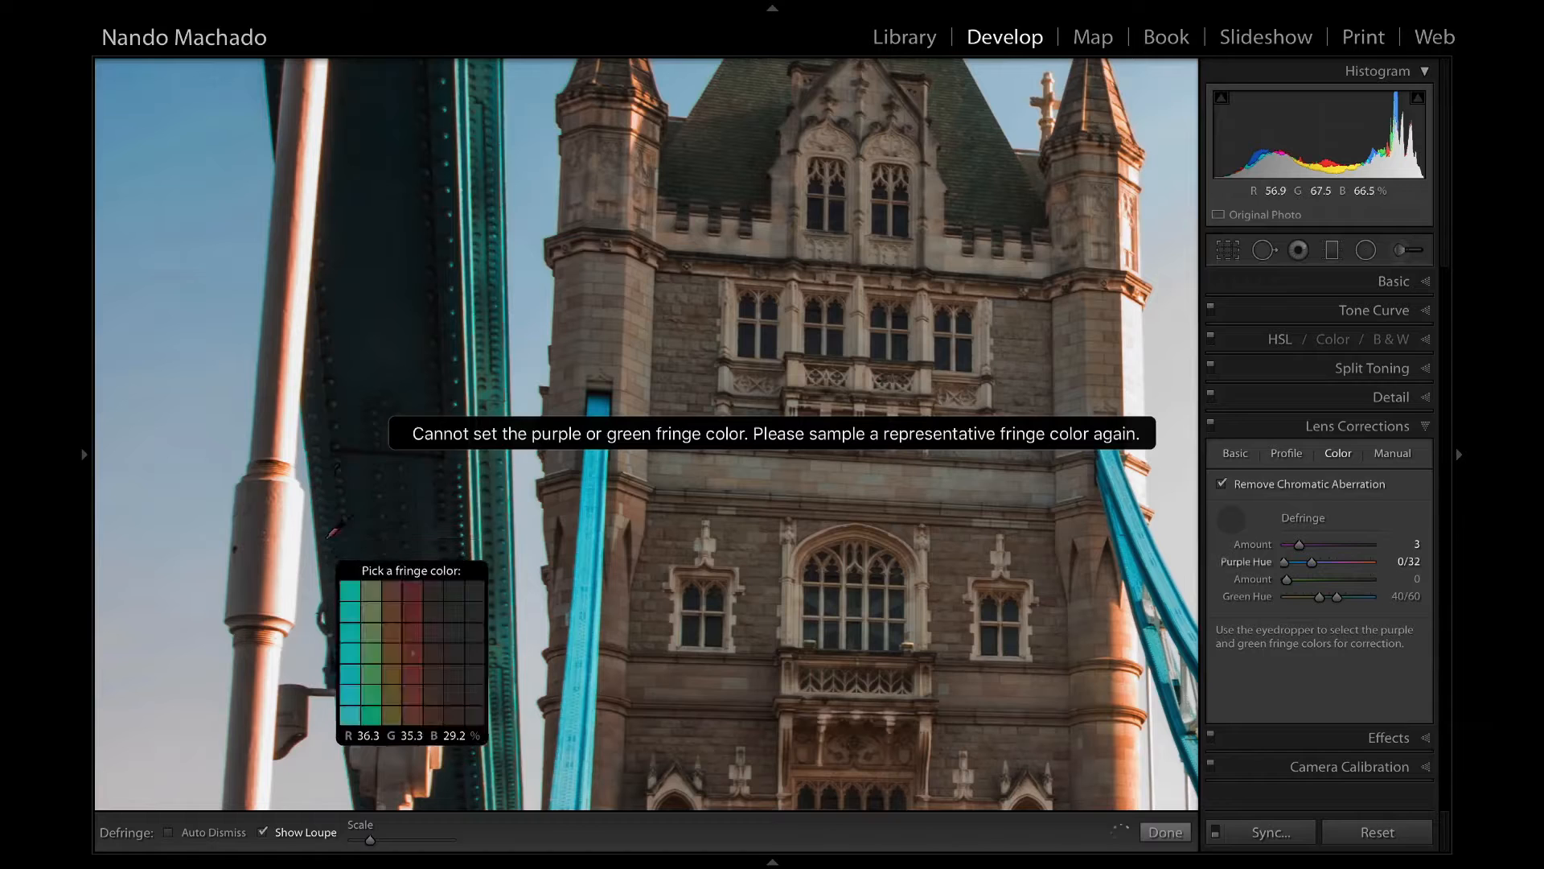
{"action": "left_click", "coordinate": [1232, 518]}
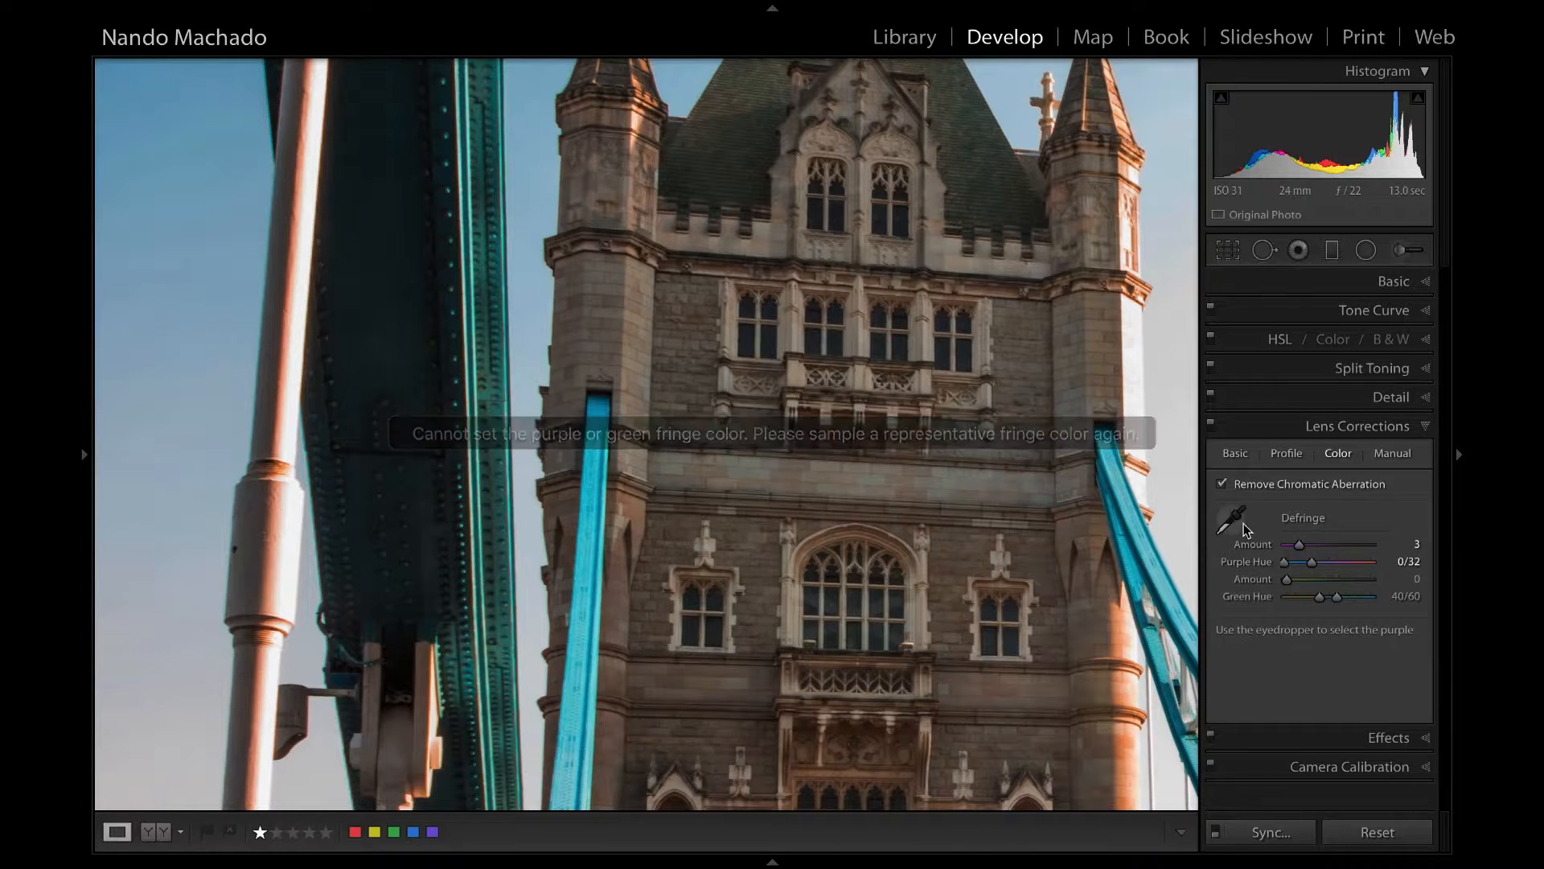
Set the defringe green hue to 40/82, purple hue to 0/54 and green amount to 8.
{"action": "left_click_drag", "start_coordinate": [1337, 598], "coordinate": [1358, 597]}
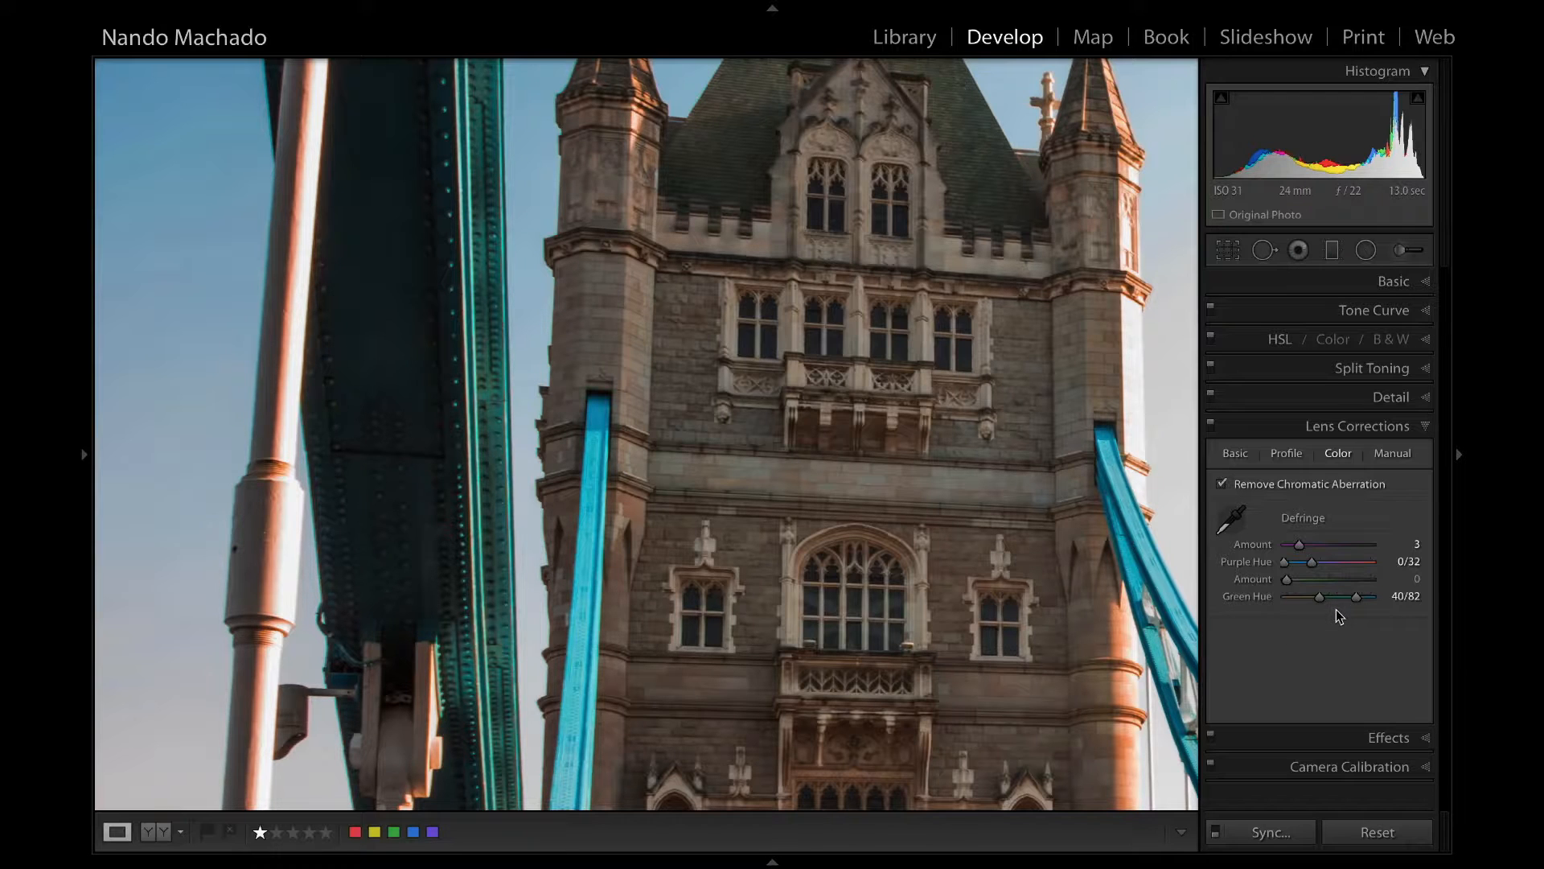
{"action": "mouse_move", "coordinate": [1308, 563]}
{"action": "left_mouse_down"}
{"action": "mouse_move", "coordinate": [1331, 563]}
{"action": "mouse_move", "coordinate": [1320, 580]}
{"action": "left_mouse_up"}
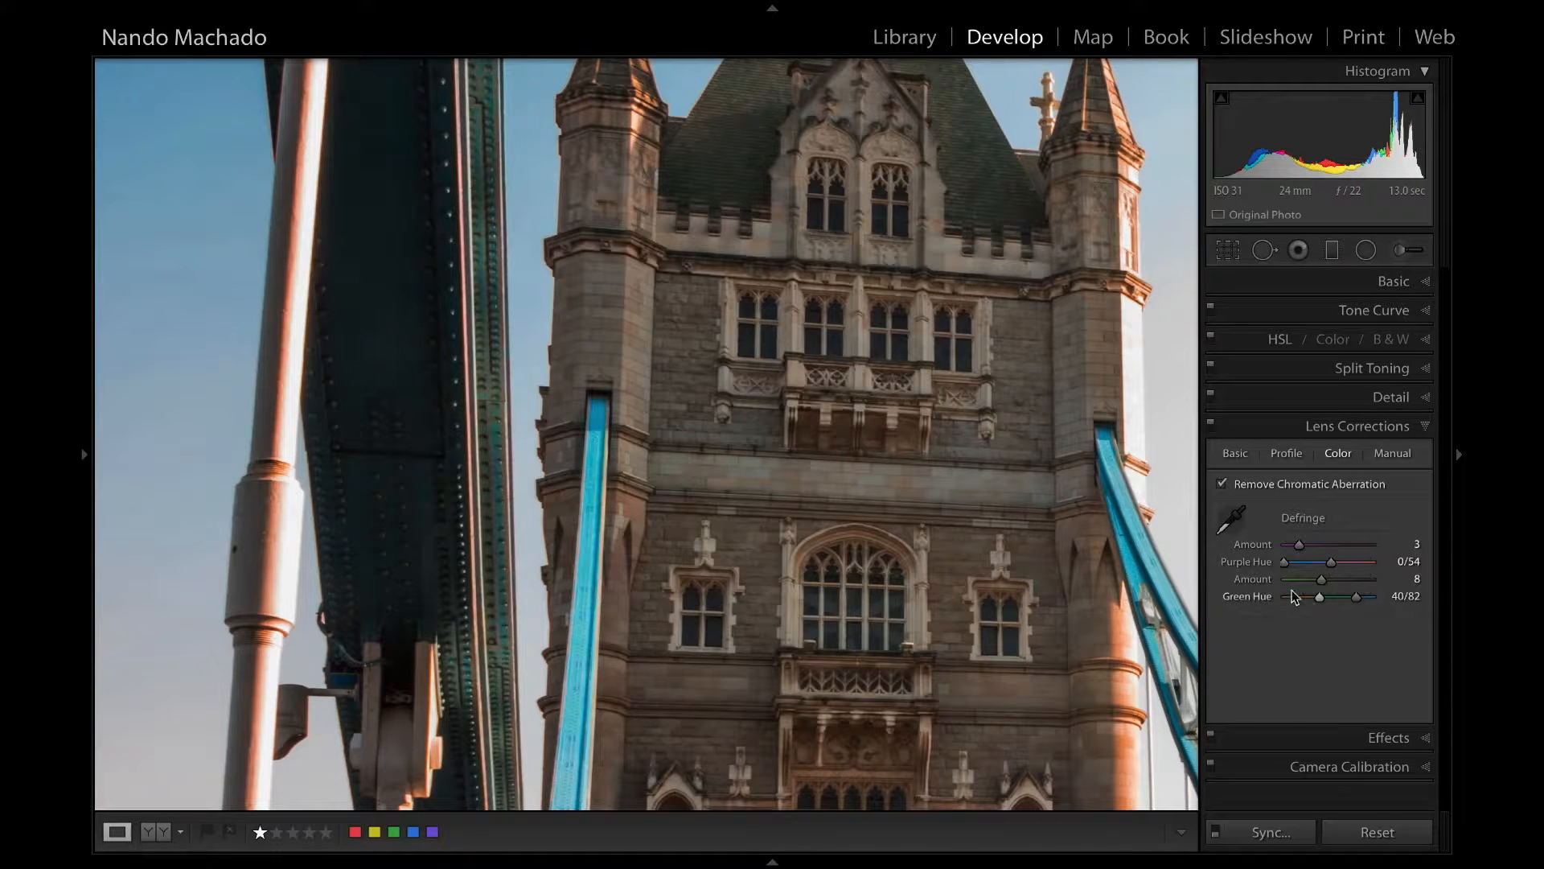
{"action": "left_click", "coordinate": [851, 475]}
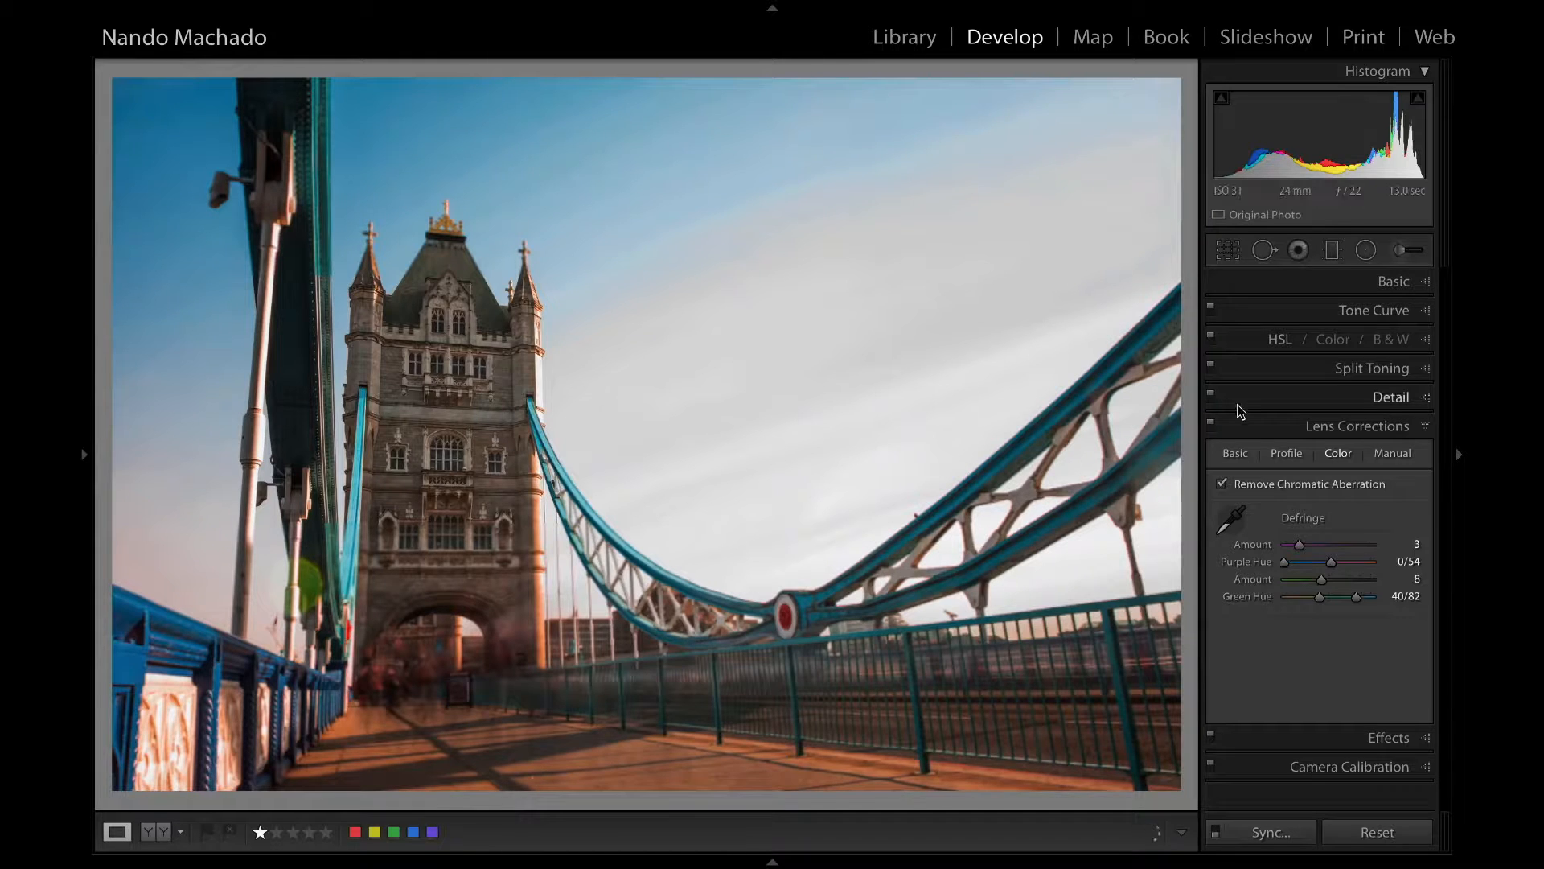
Set the photo's saturation to +4 and exposure to −0.45, and lower its highlights.
{"action": "left_click", "coordinate": [1391, 283]}
{"action": "left_click_drag", "start_coordinate": [1340, 616], "coordinate": [1331, 617]}
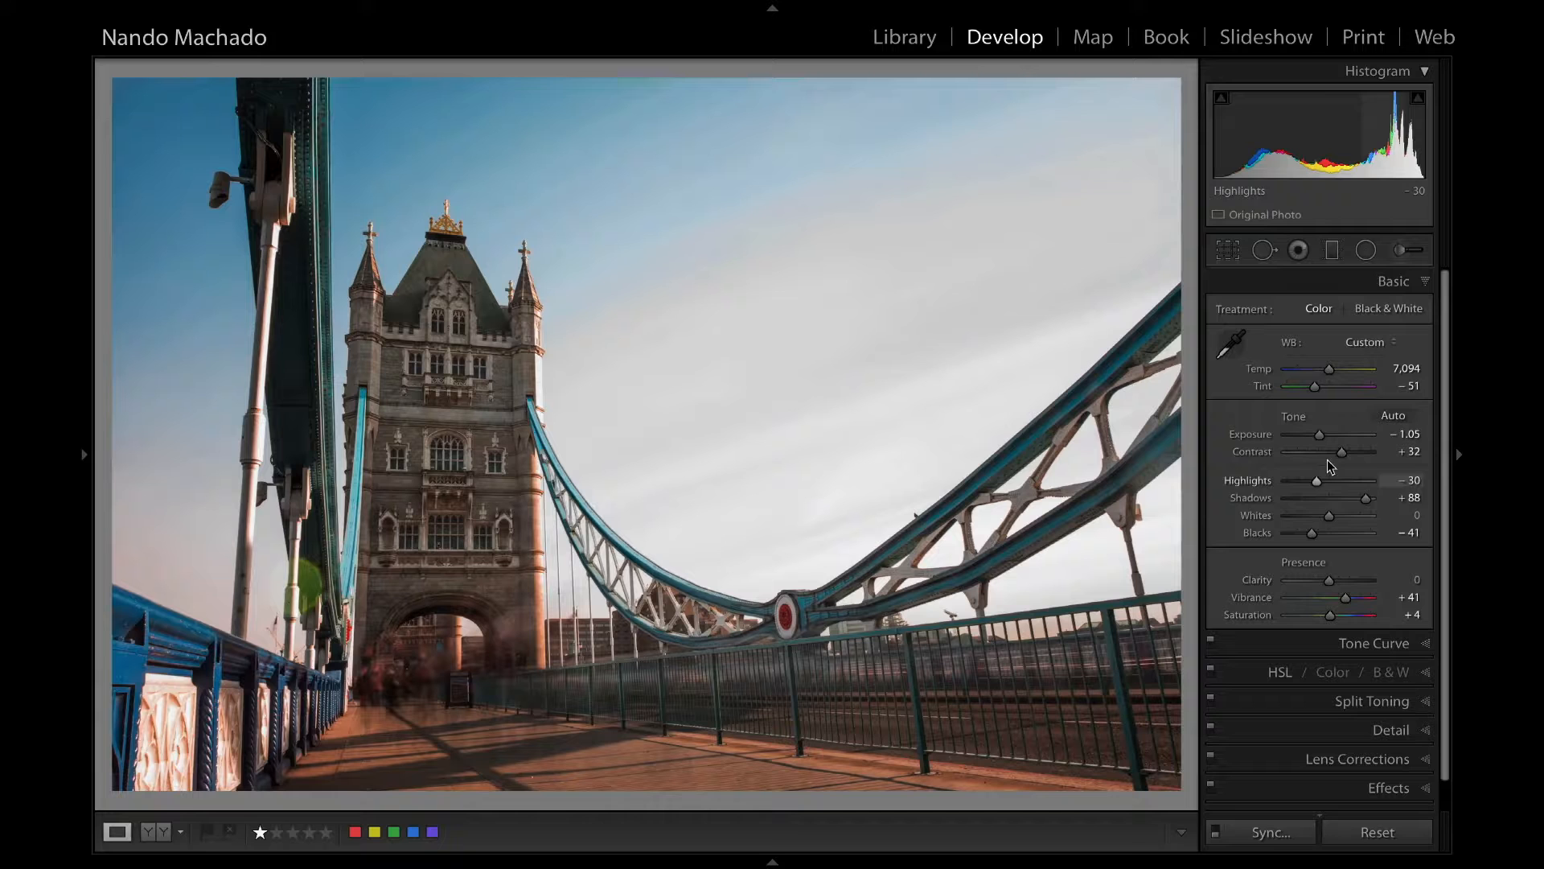
{"action": "left_click_drag", "start_coordinate": [1318, 430], "coordinate": [1323, 430]}
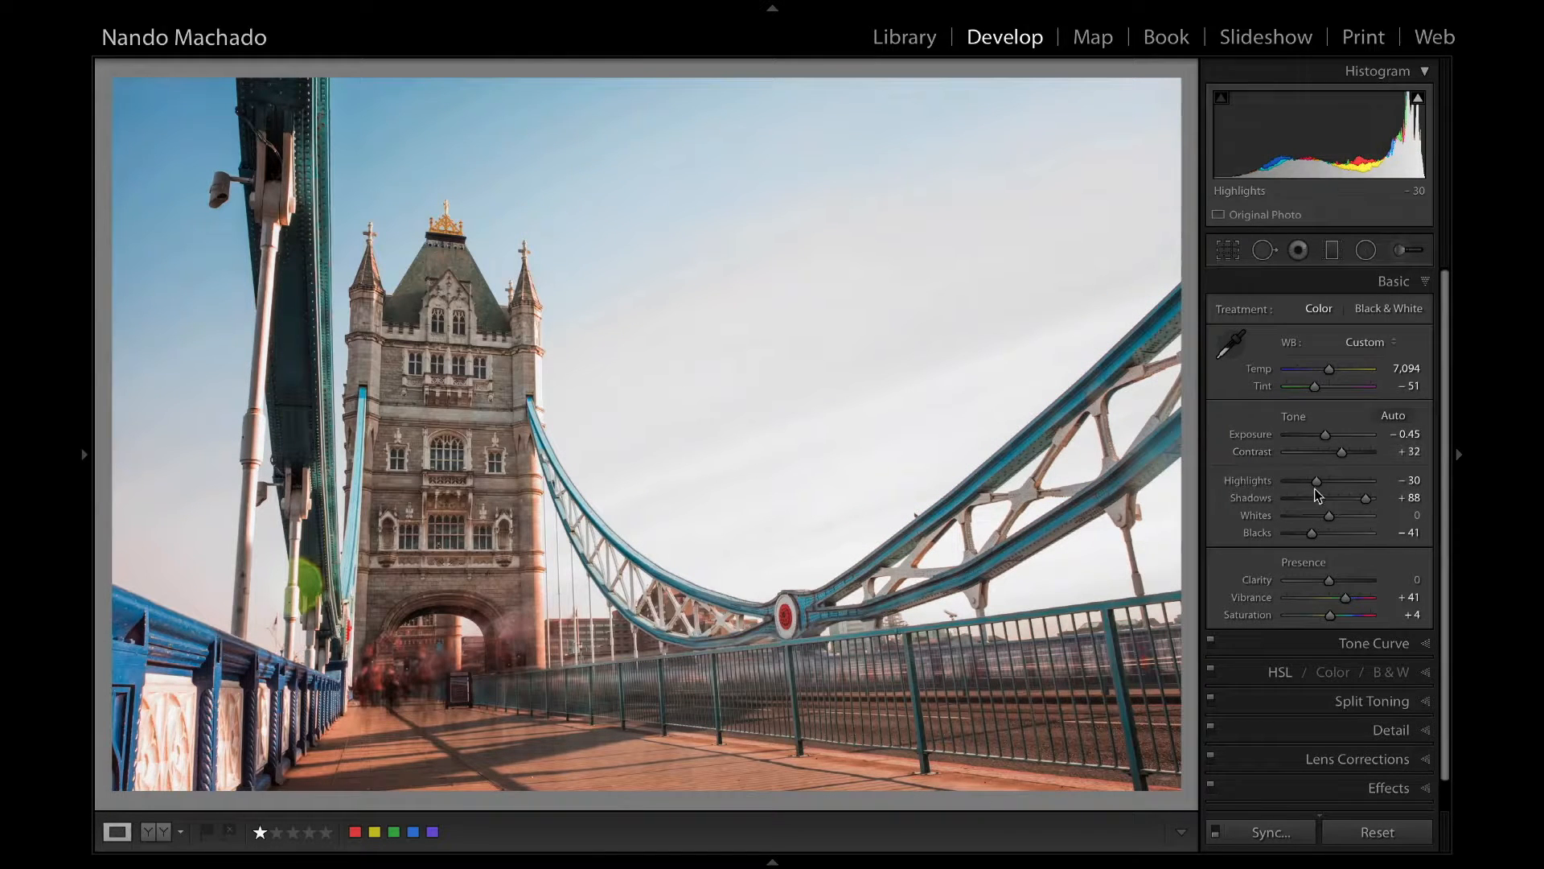
{"action": "left_click_drag", "start_coordinate": [1316, 483], "coordinate": [1310, 483]}
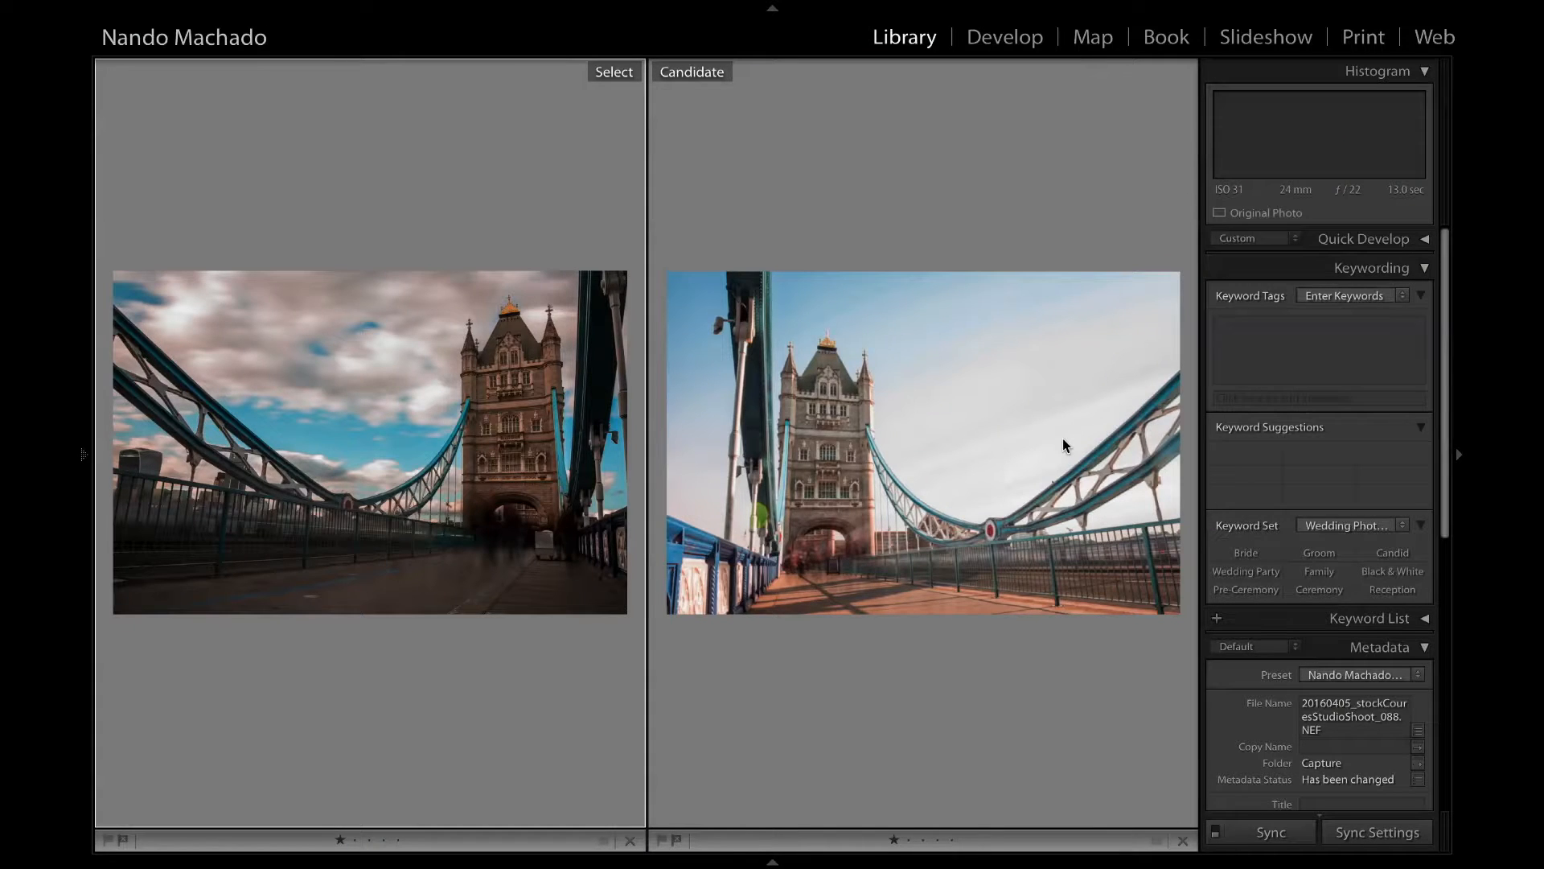
Develop the other long-exposure bridge photo with exposure +0.55 and highlights −52.
{"action": "key", "text": "d"}
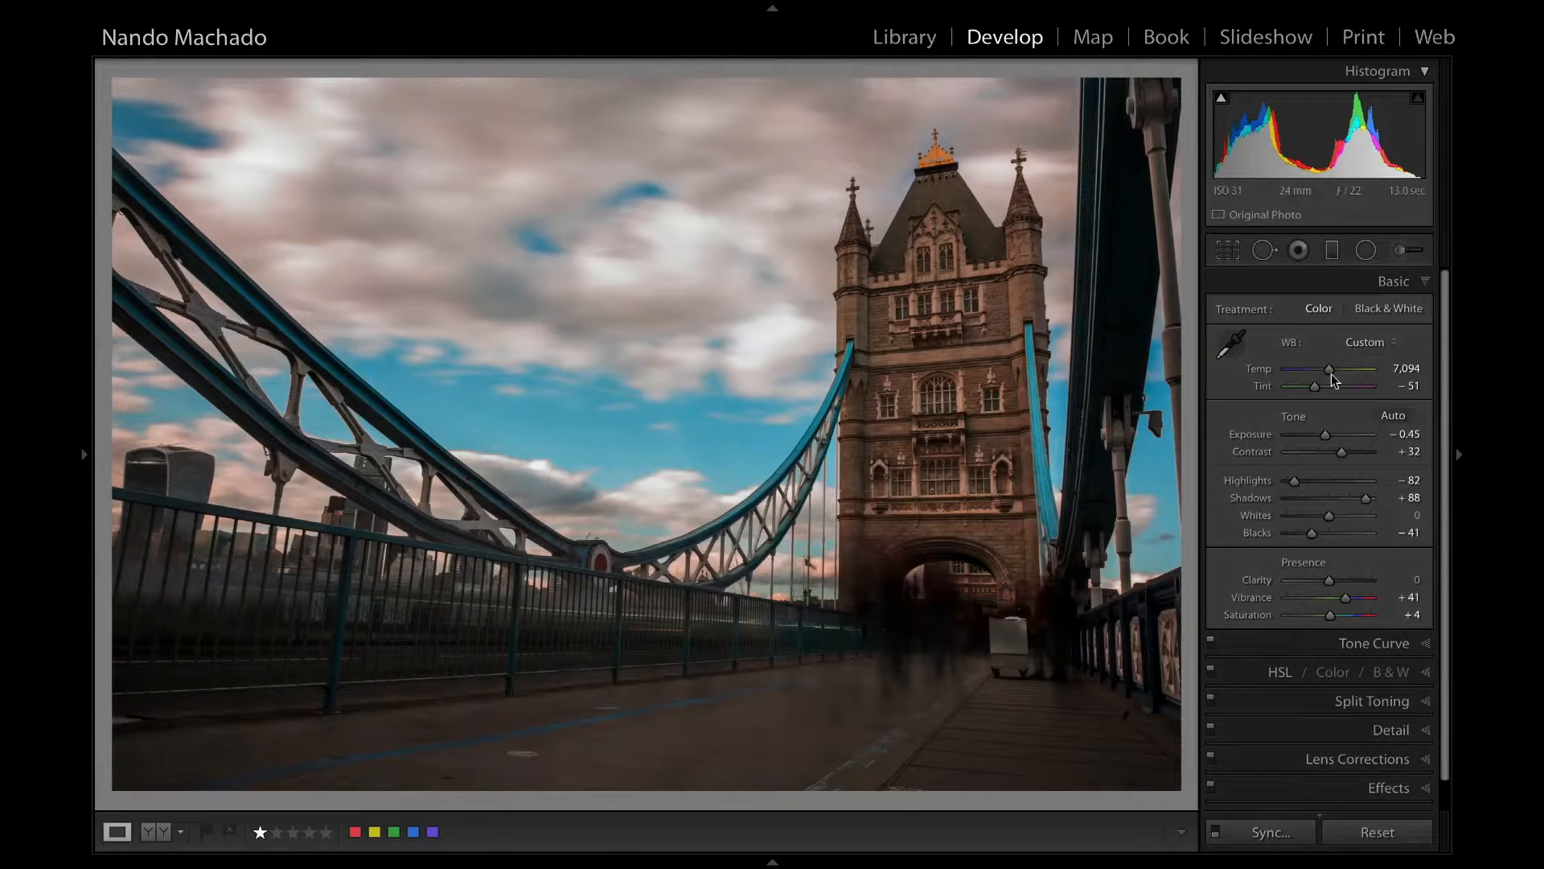
{"action": "left_click_drag", "start_coordinate": [1324, 433], "coordinate": [1336, 423]}
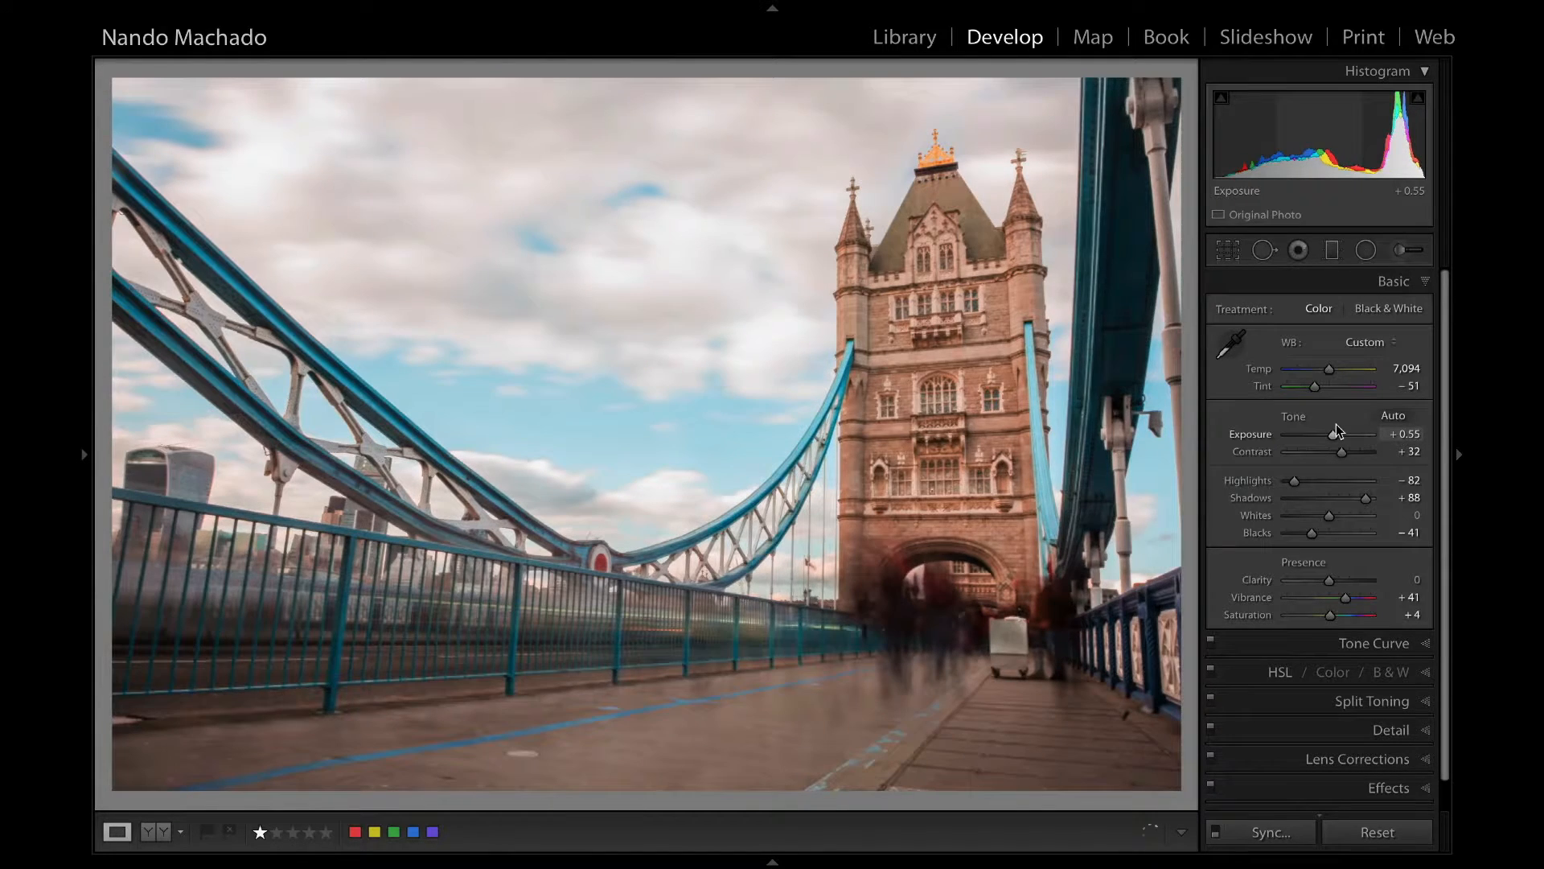
{"action": "left_click_drag", "start_coordinate": [1294, 475], "coordinate": [1303, 474]}
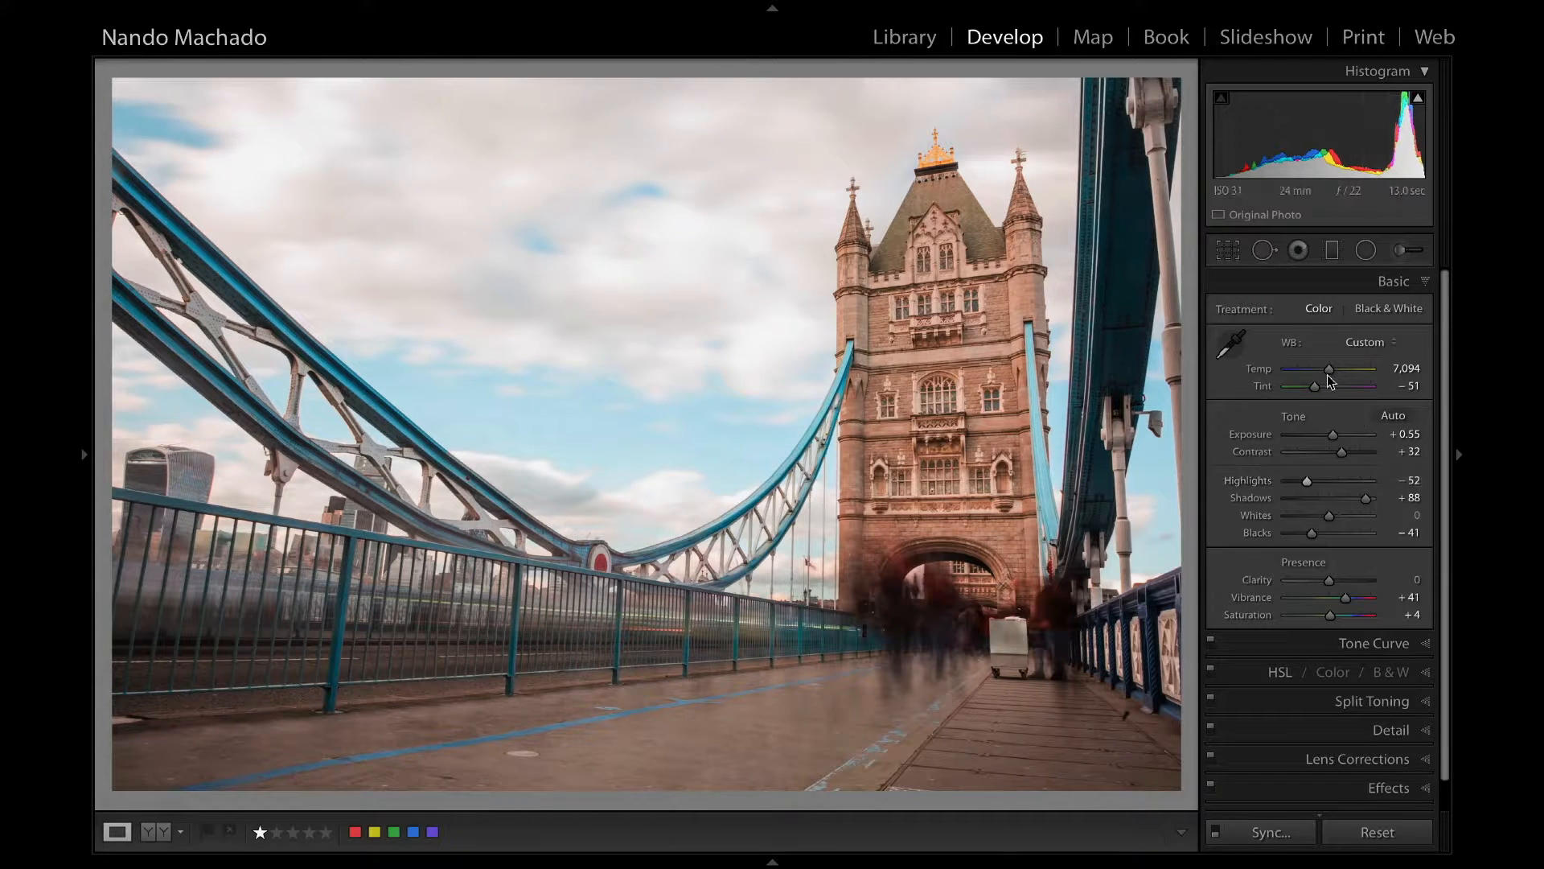
Neutralise the white balance by sampling the tower's stonework, and set the temperature to 5,324.
{"action": "left_click", "coordinate": [1231, 344]}
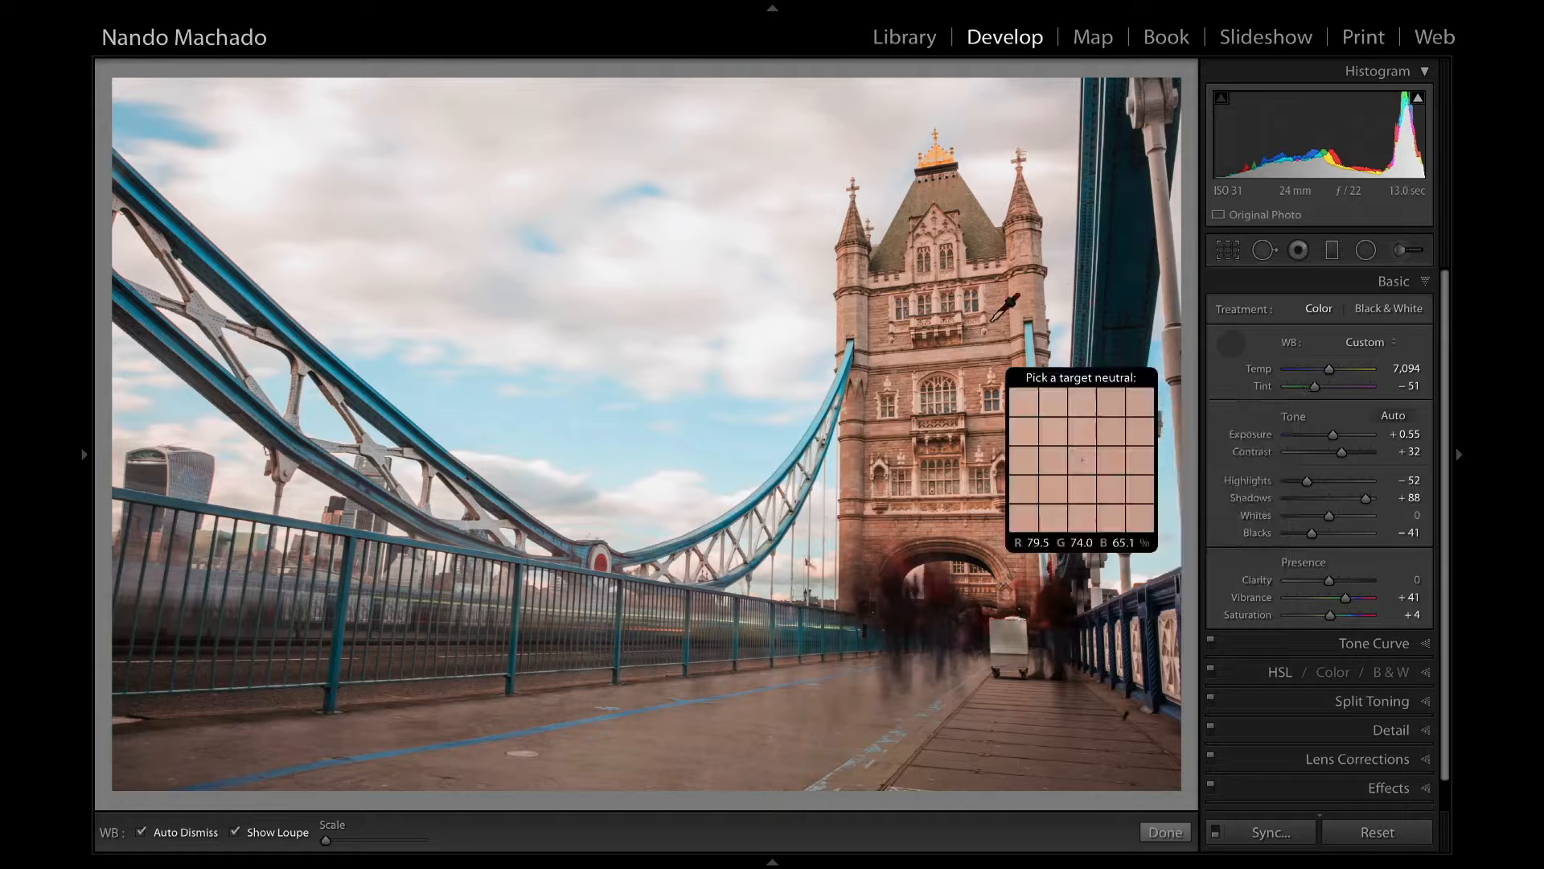
{"action": "left_click", "coordinate": [1010, 400]}
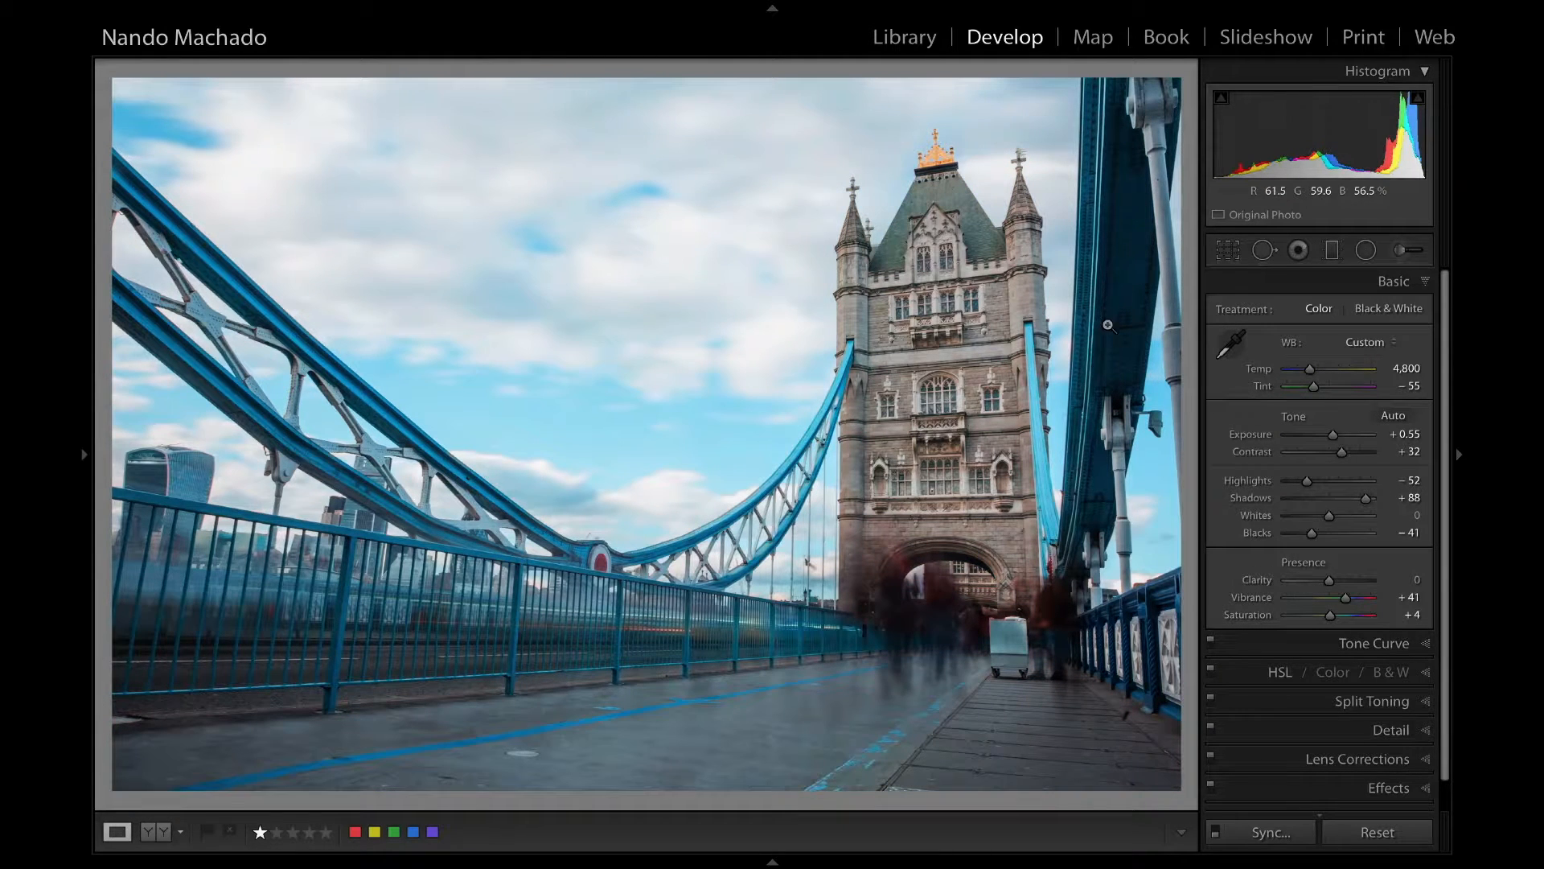
{"action": "left_click_drag", "start_coordinate": [1313, 369], "coordinate": [1316, 370]}
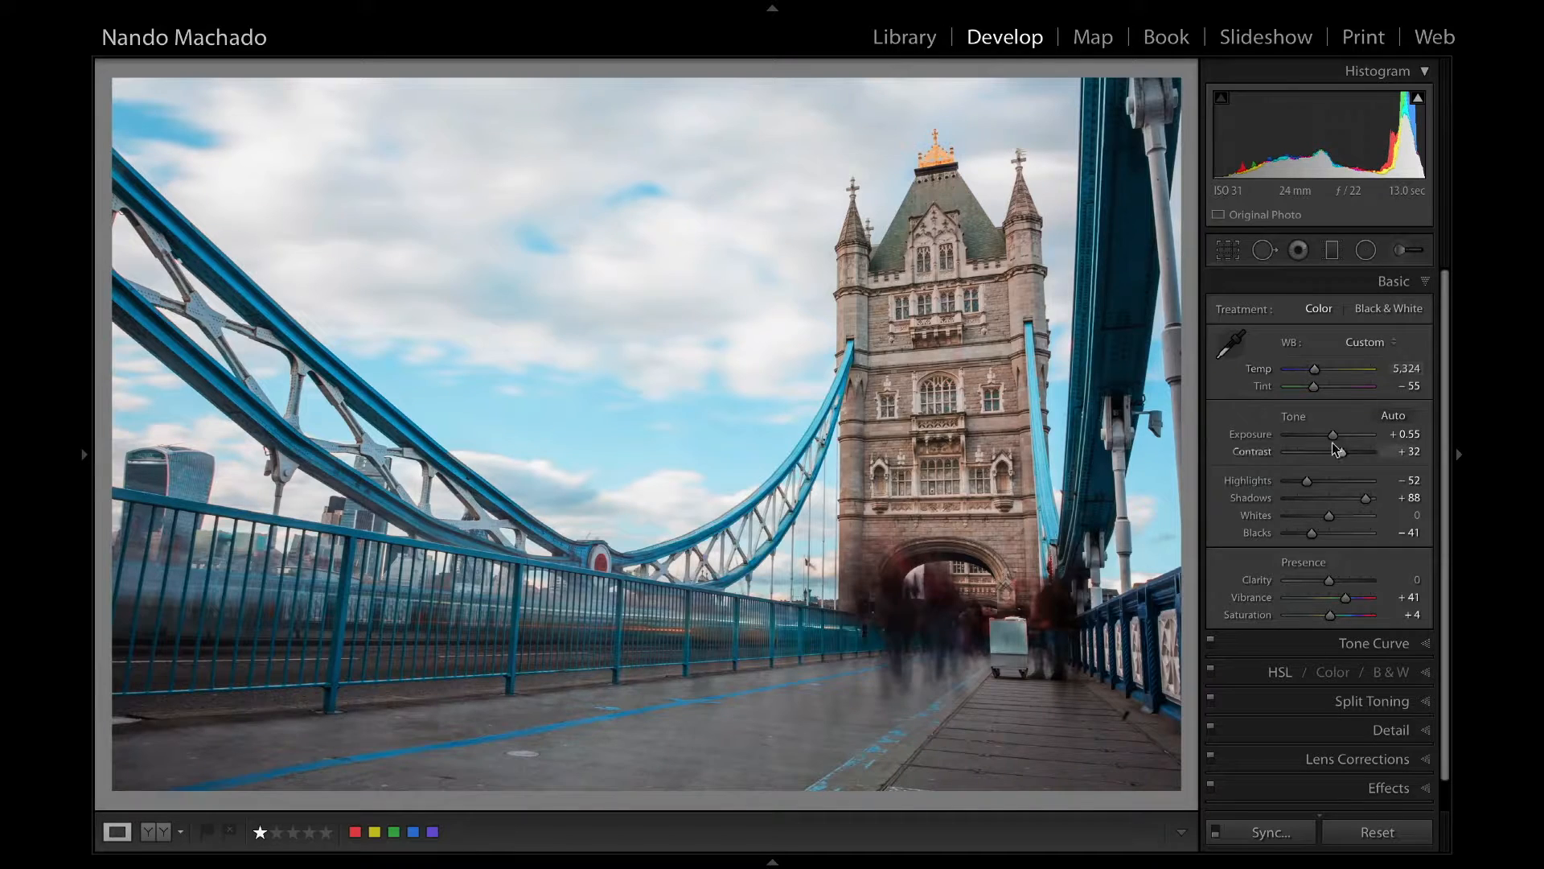
Set exposure to +0.25, shadows to +100, highlights to −75, blacks to −45 and whites to +6.
{"action": "left_click_drag", "start_coordinate": [1331, 430], "coordinate": [1325, 427]}
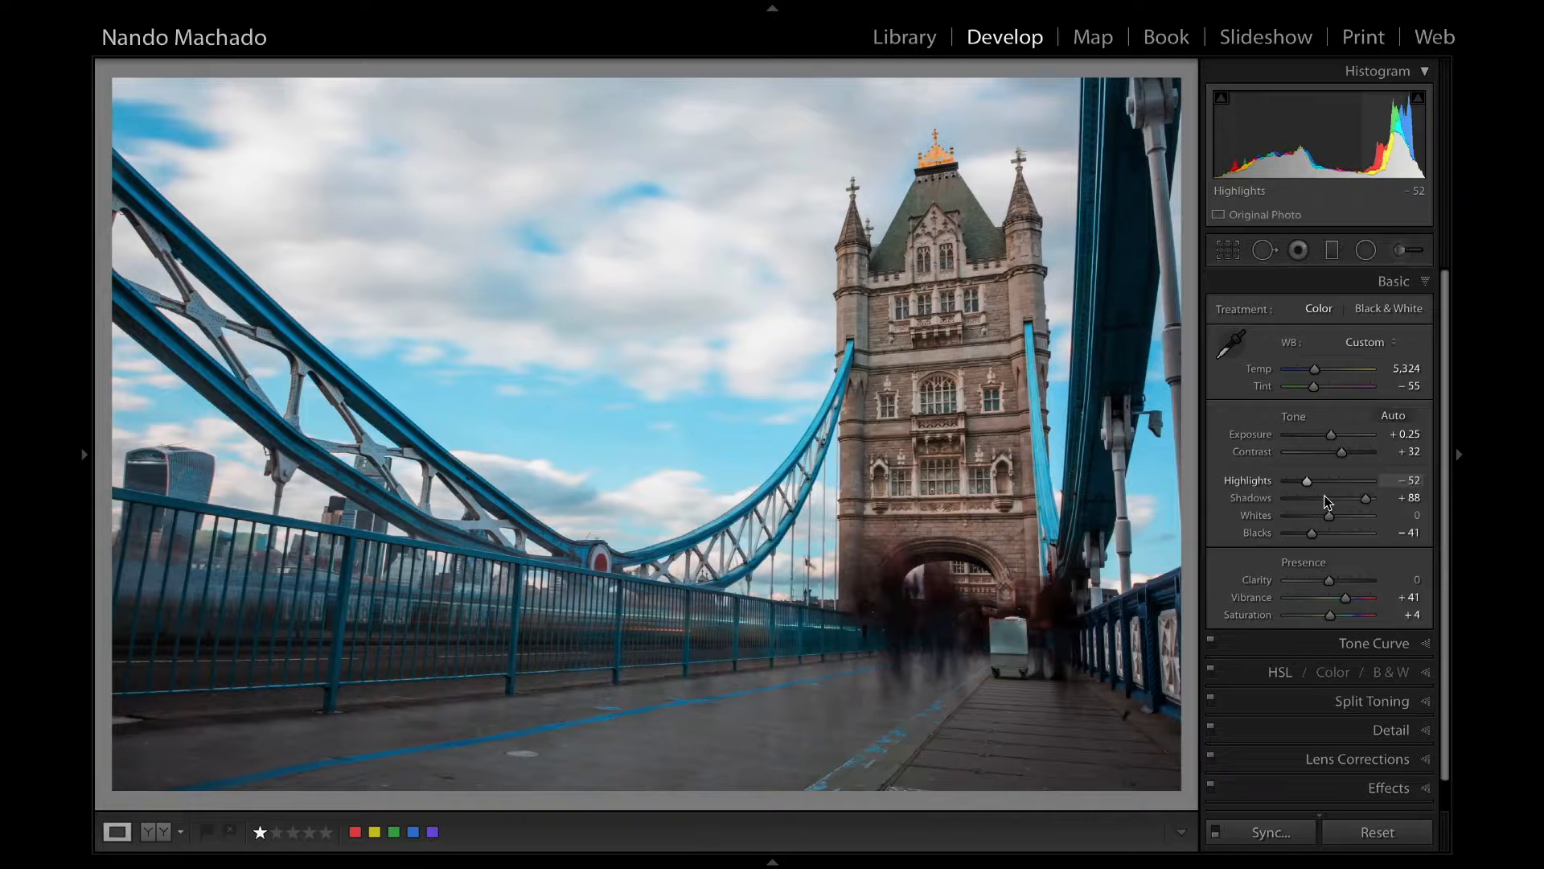
{"action": "left_click_drag", "start_coordinate": [1360, 500], "coordinate": [1296, 476]}
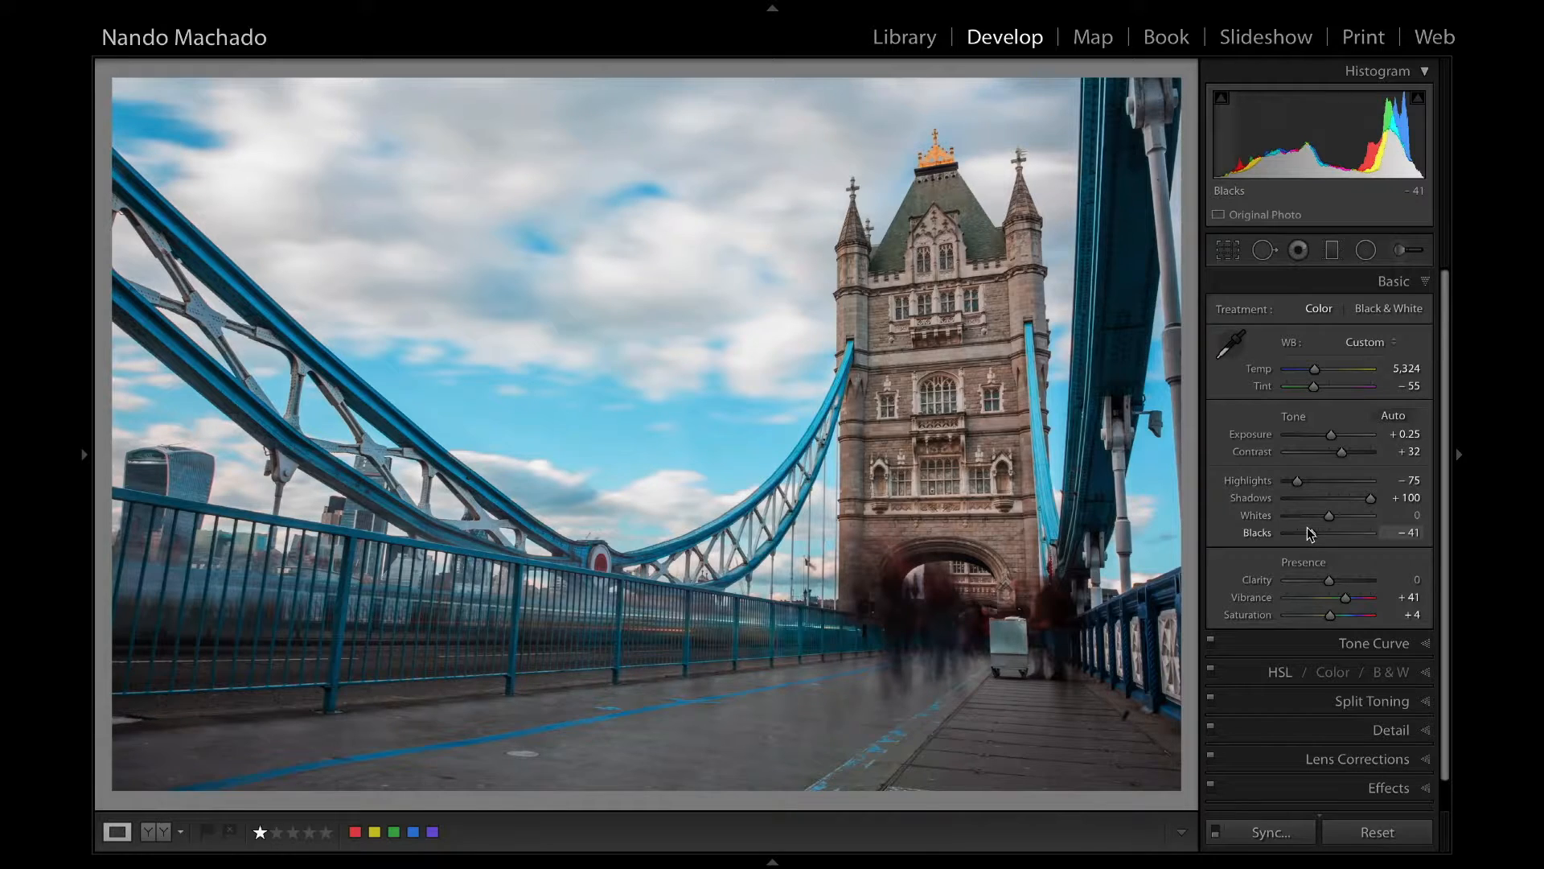
{"action": "double_click", "coordinate": [1308, 529]}
{"action": "mouse_move", "coordinate": [1324, 528]}
{"action": "left_mouse_down"}
{"action": "mouse_move", "coordinate": [1301, 525]}
{"action": "mouse_move", "coordinate": [1348, 508]}
{"action": "mouse_move", "coordinate": [1327, 515]}
{"action": "left_mouse_up"}
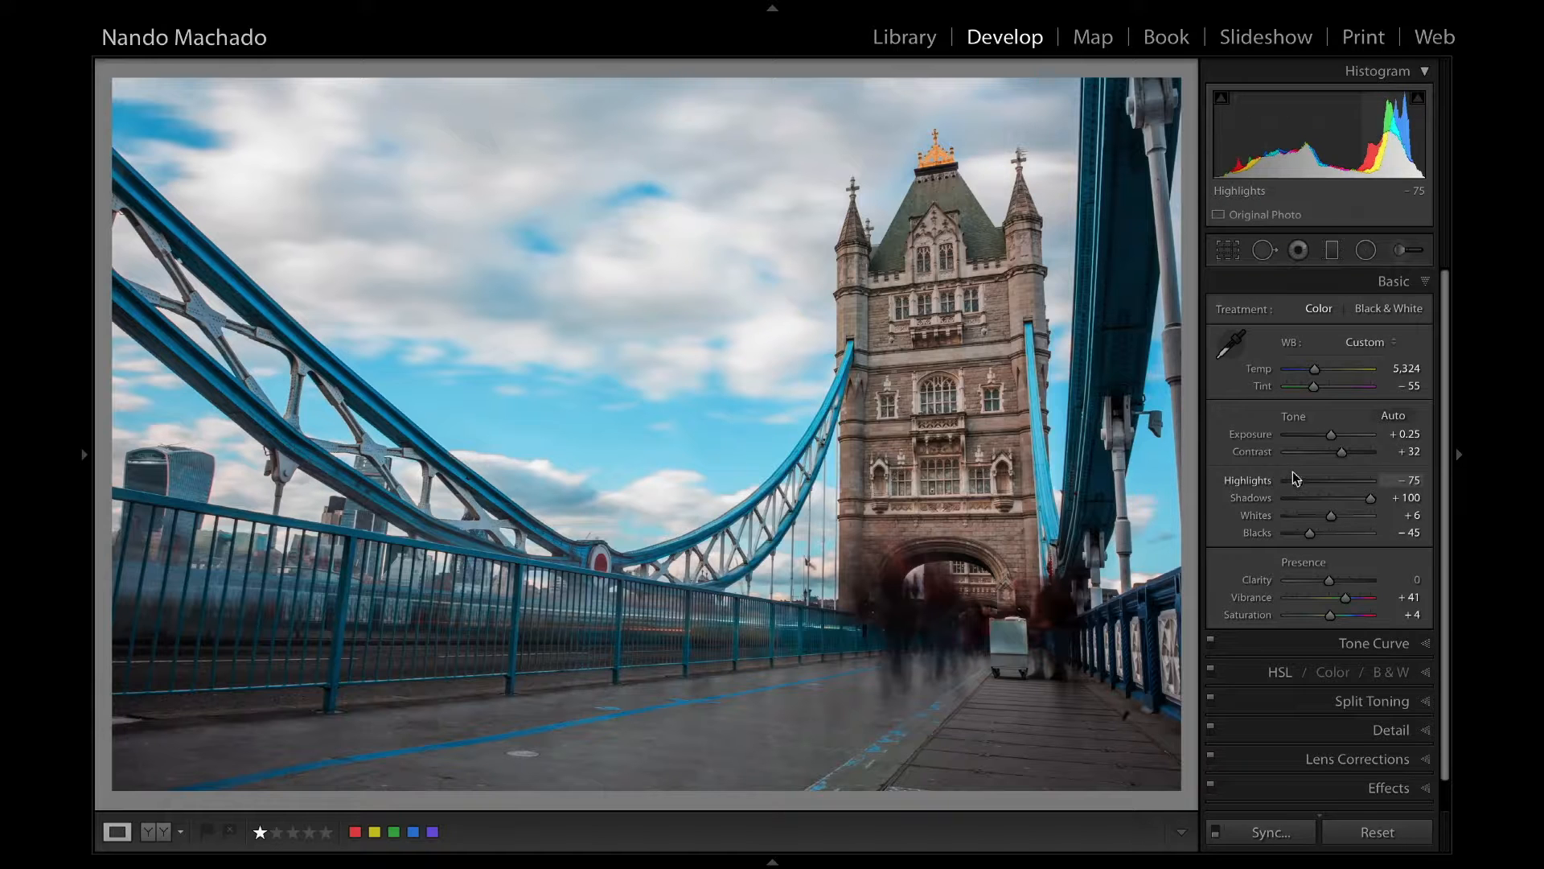
Refine the cloudy bridge photo with exposure +0.40 and highlights −69.
{"action": "left_click_drag", "start_coordinate": [1329, 433], "coordinate": [1329, 433]}
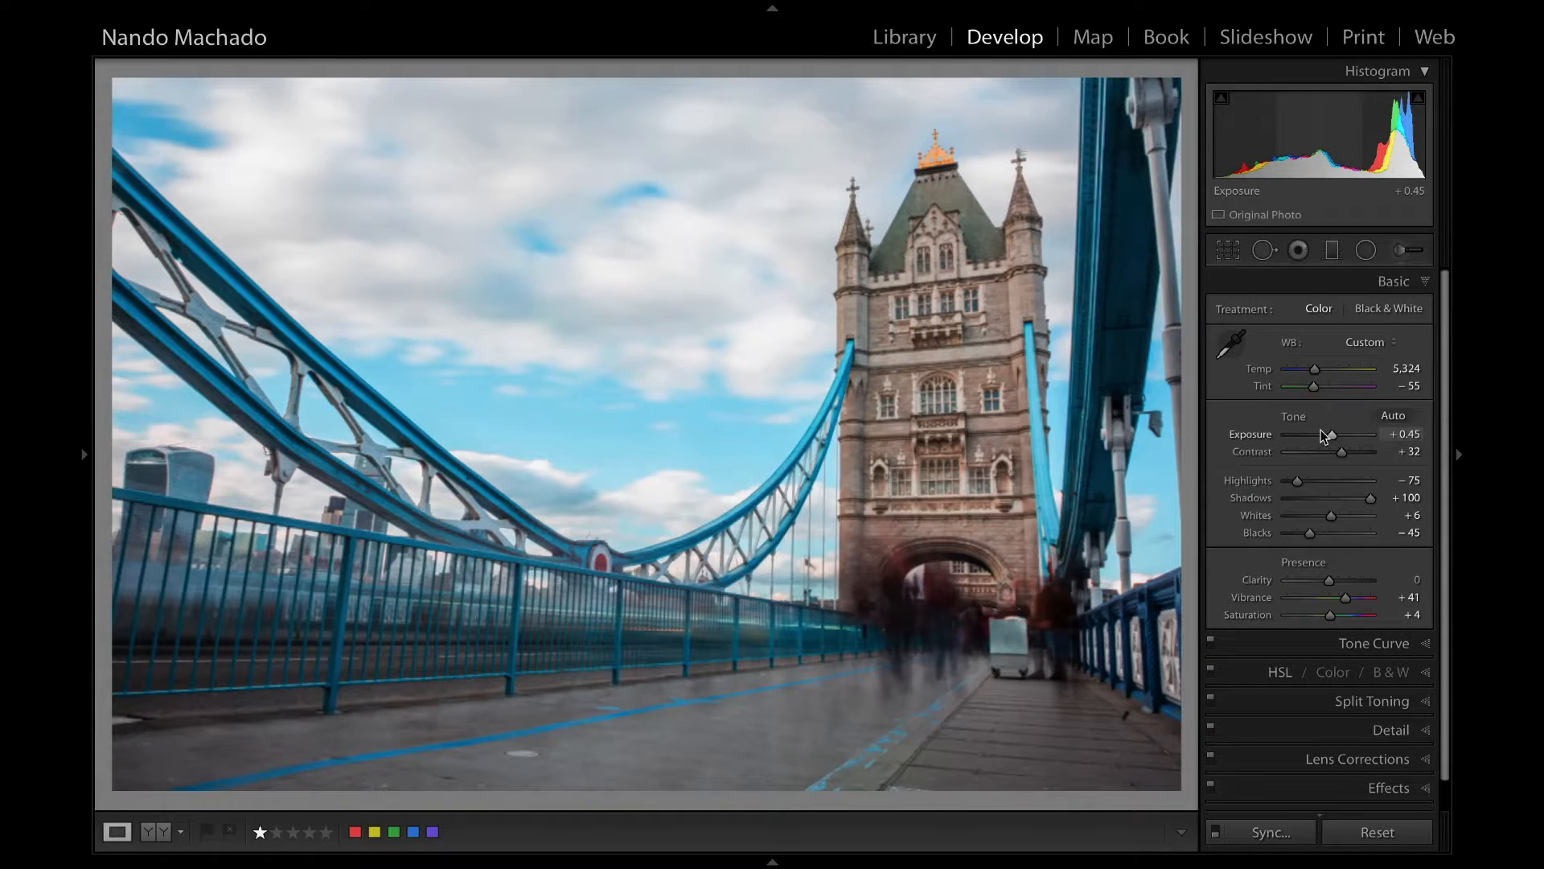
{"action": "left_click_drag", "start_coordinate": [1328, 434], "coordinate": [1326, 428]}
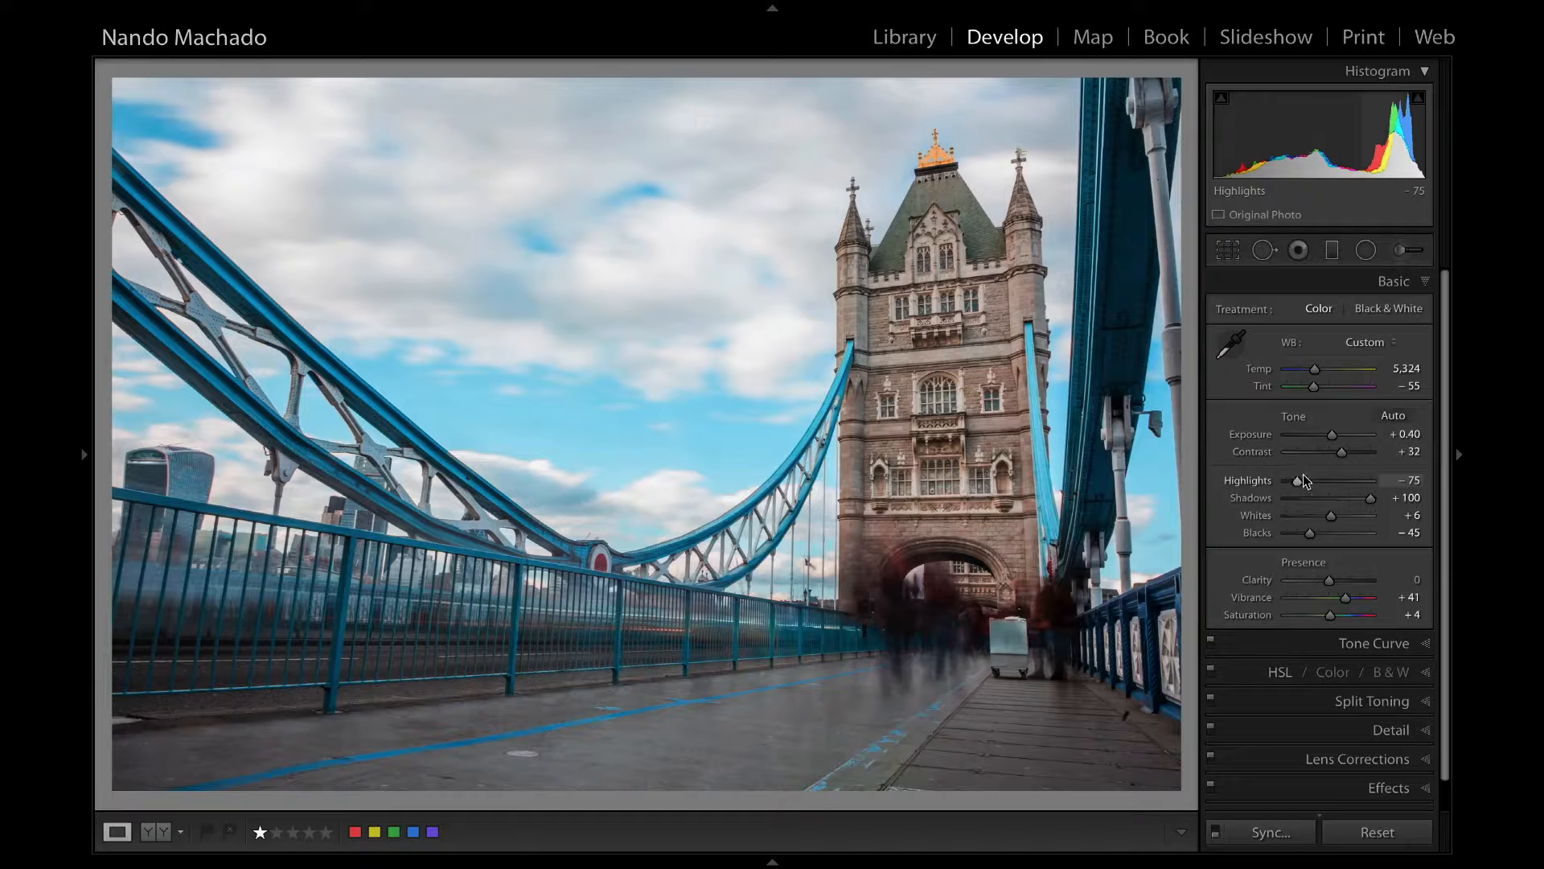
{"action": "left_click_drag", "start_coordinate": [1304, 474], "coordinate": [1303, 472]}
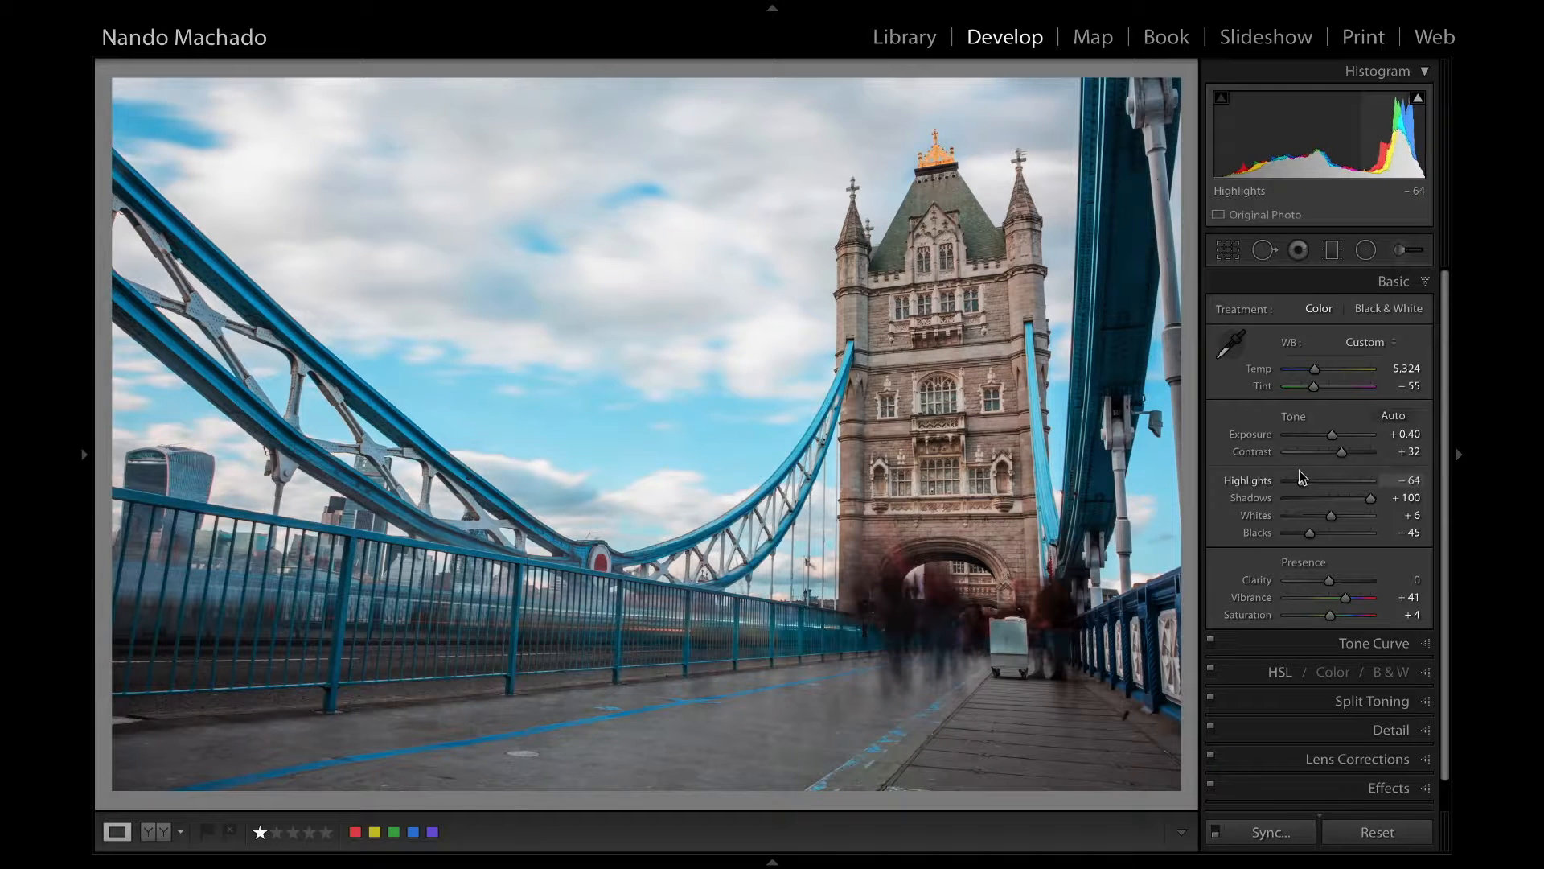
{"action": "left_click_drag", "start_coordinate": [1300, 467], "coordinate": [1296, 466]}
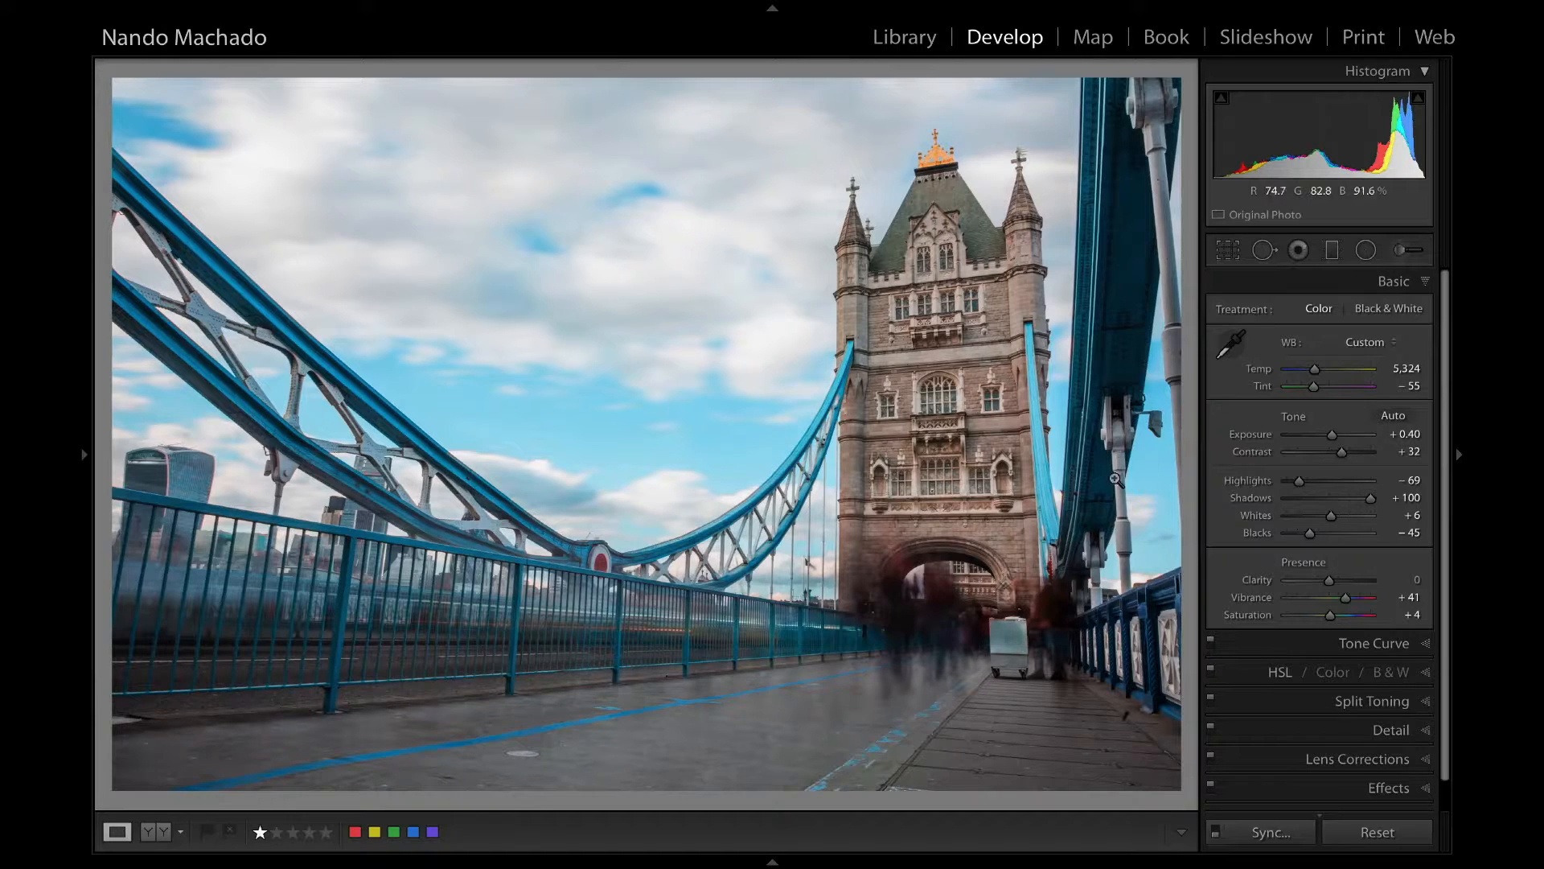
Return to the thumbnail grid and open the collection of bridge photos with walking pedestrians.
{"action": "key", "text": "e"}
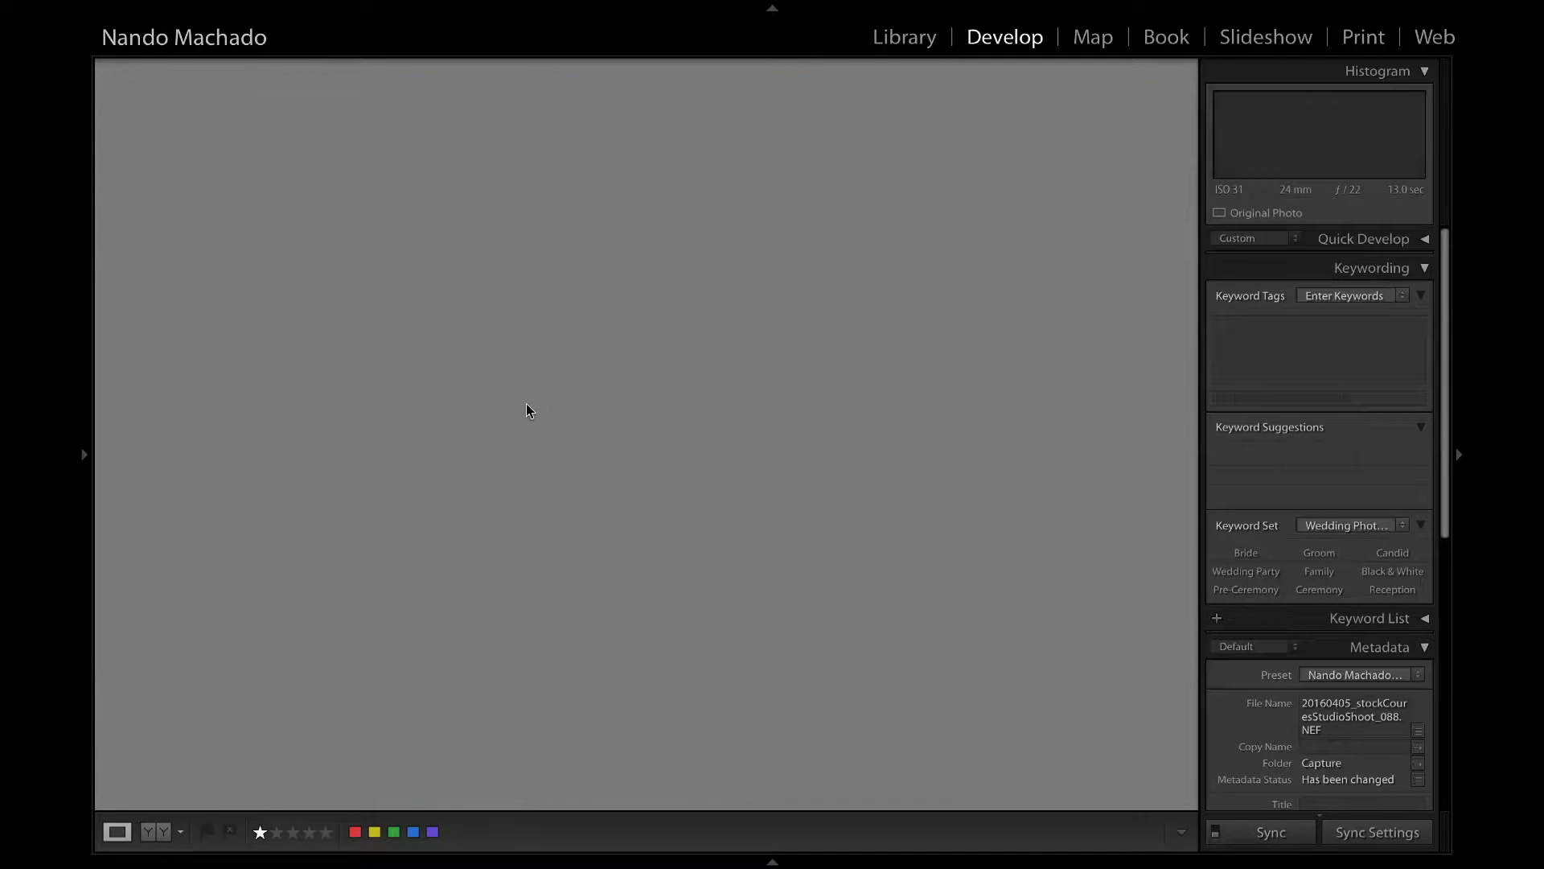
{"action": "key", "text": "g"}
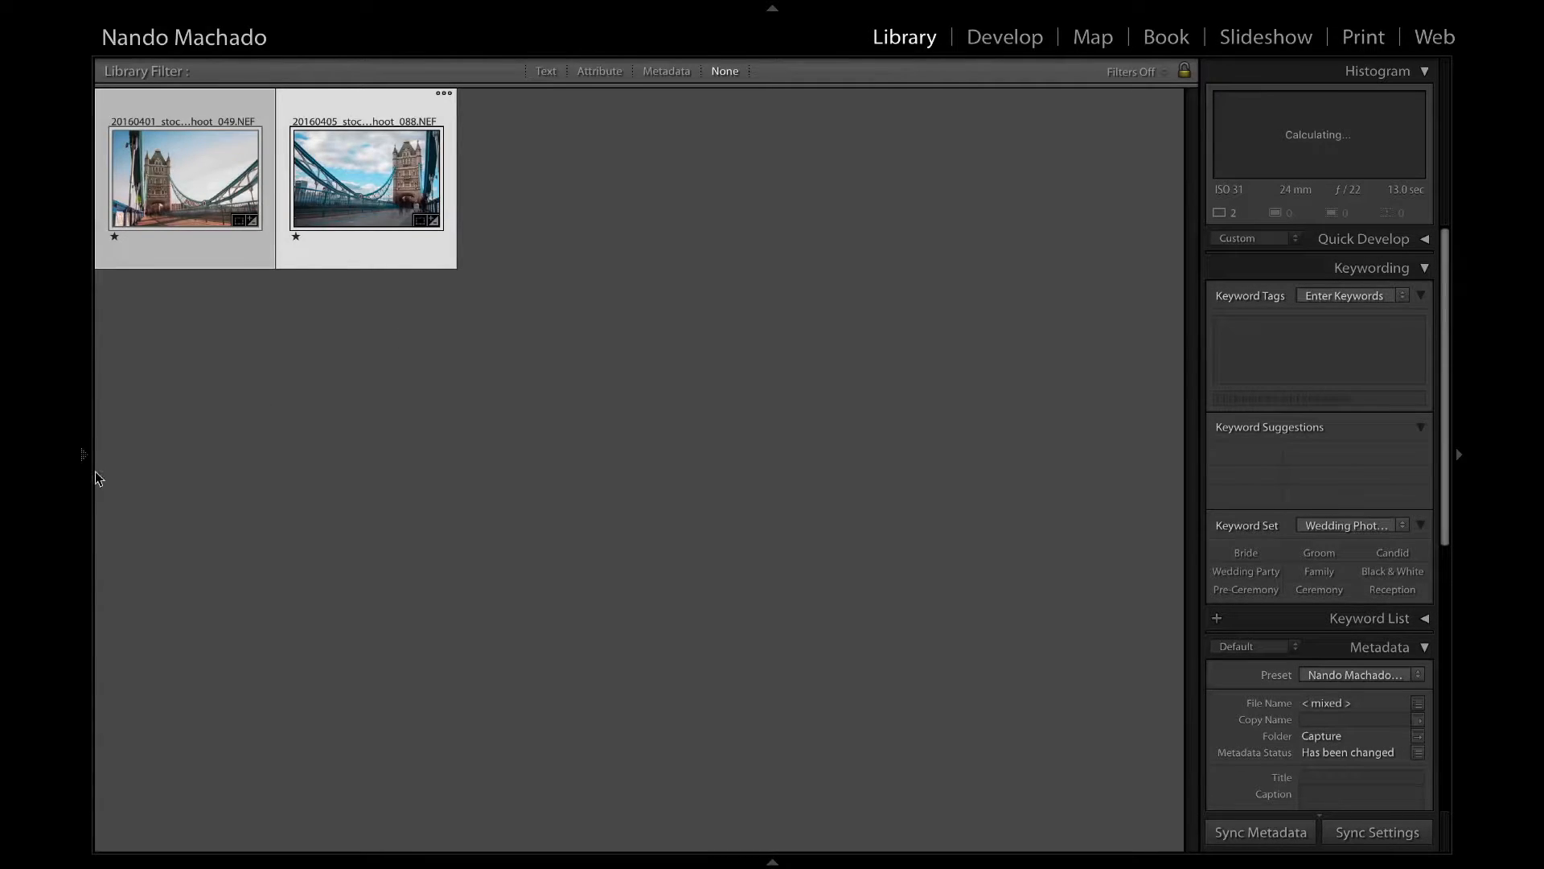
{"action": "mouse_move", "coordinate": [78, 475]}
{"action": "left_click", "coordinate": [233, 624]}
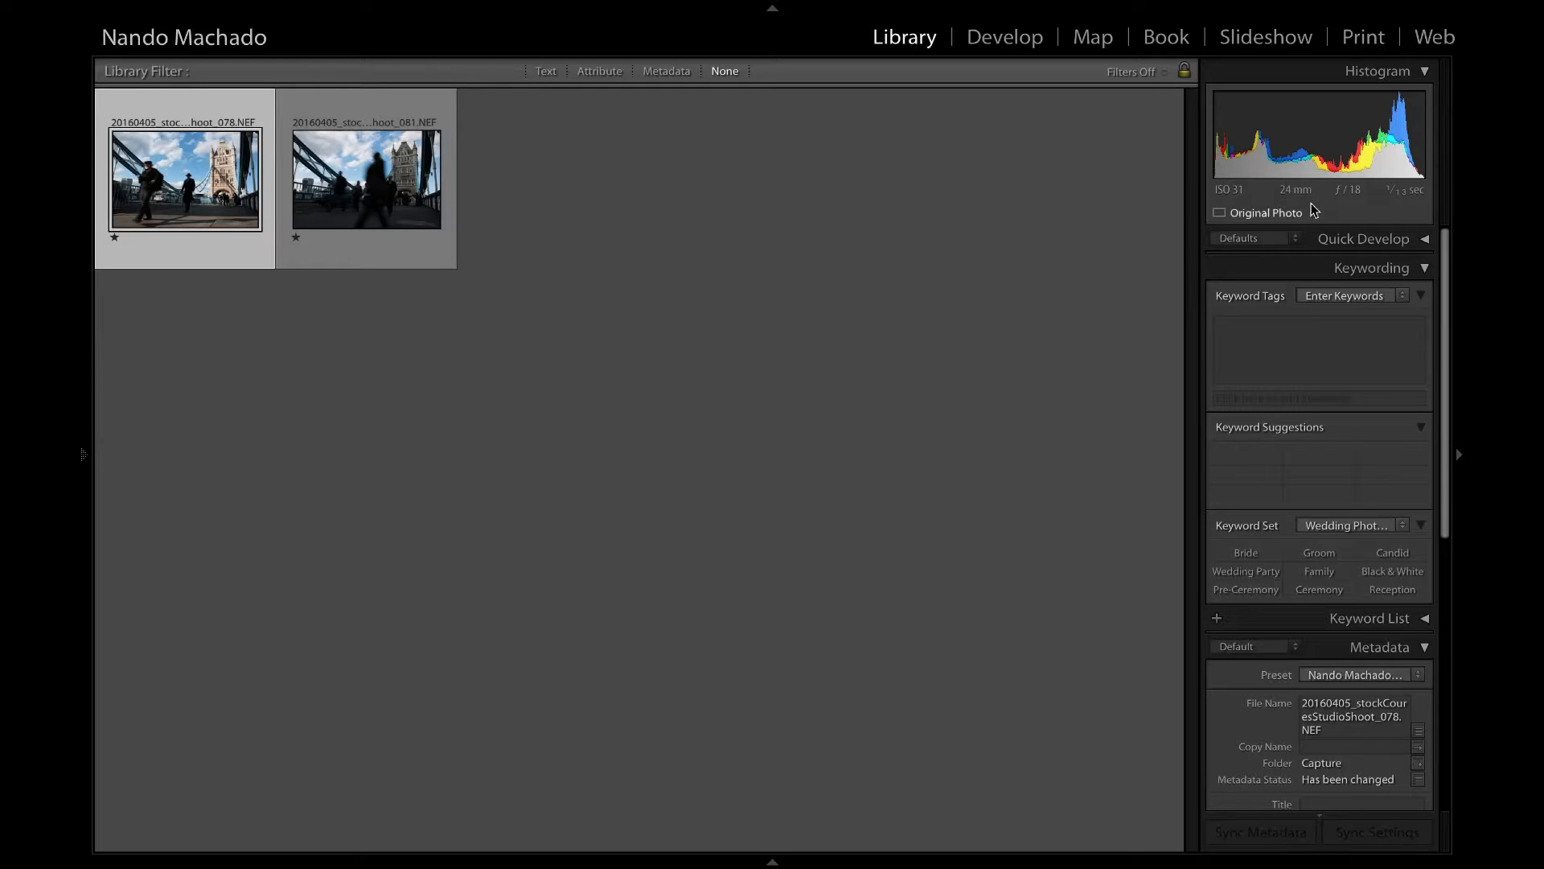
View the collection's photos at full size and open the shot of the two men in hats for developing.
{"action": "key", "text": "e"}
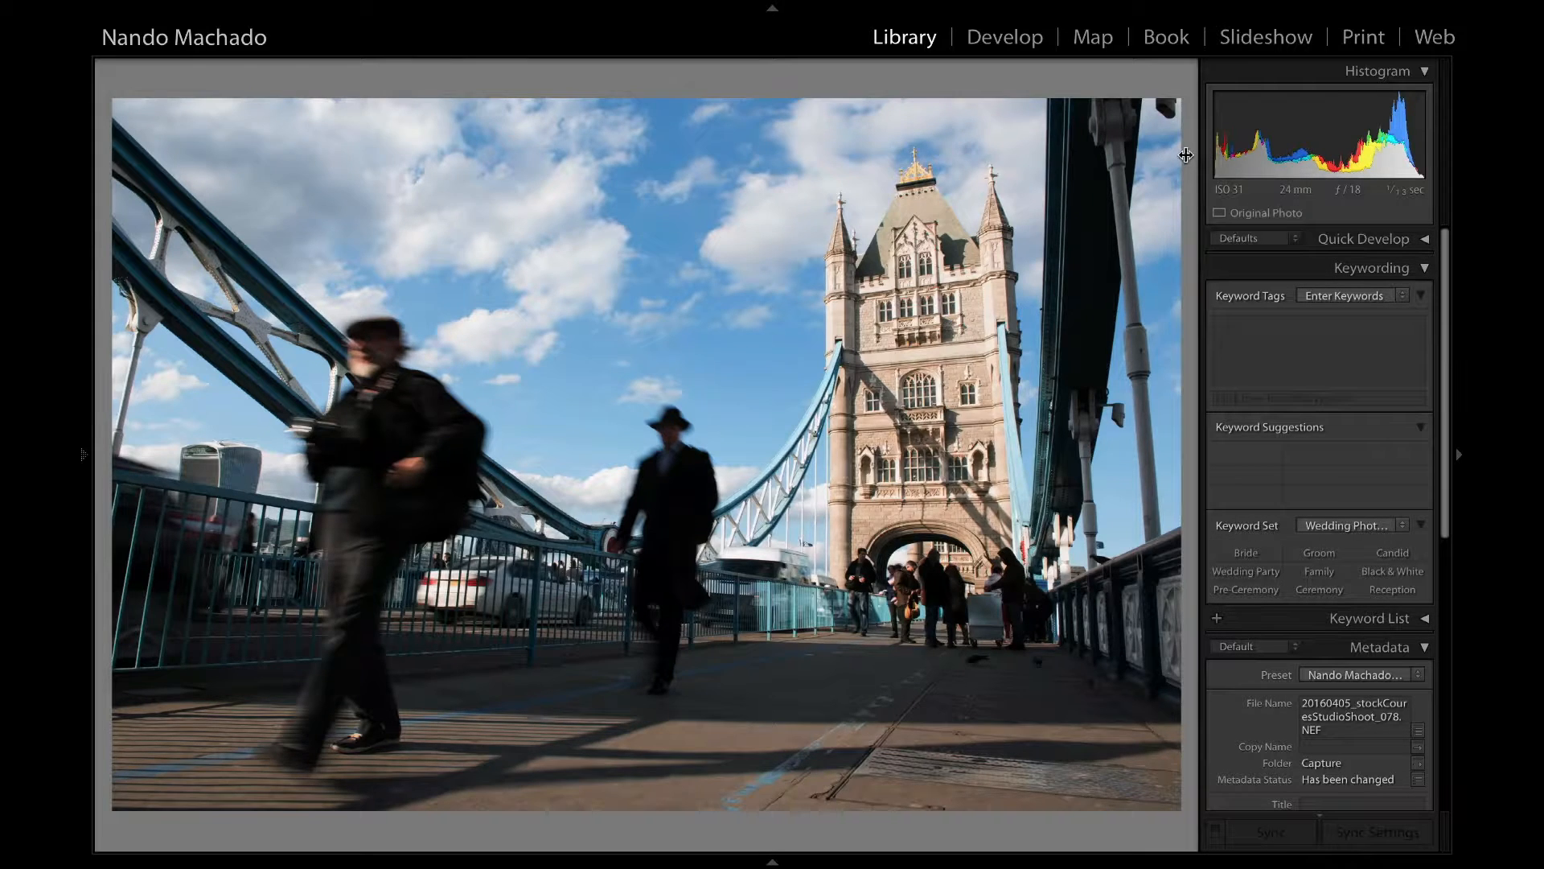
{"action": "key", "text": "Left"}
{"action": "key", "text": "Right"}
{"action": "left_click", "coordinate": [1006, 37]}
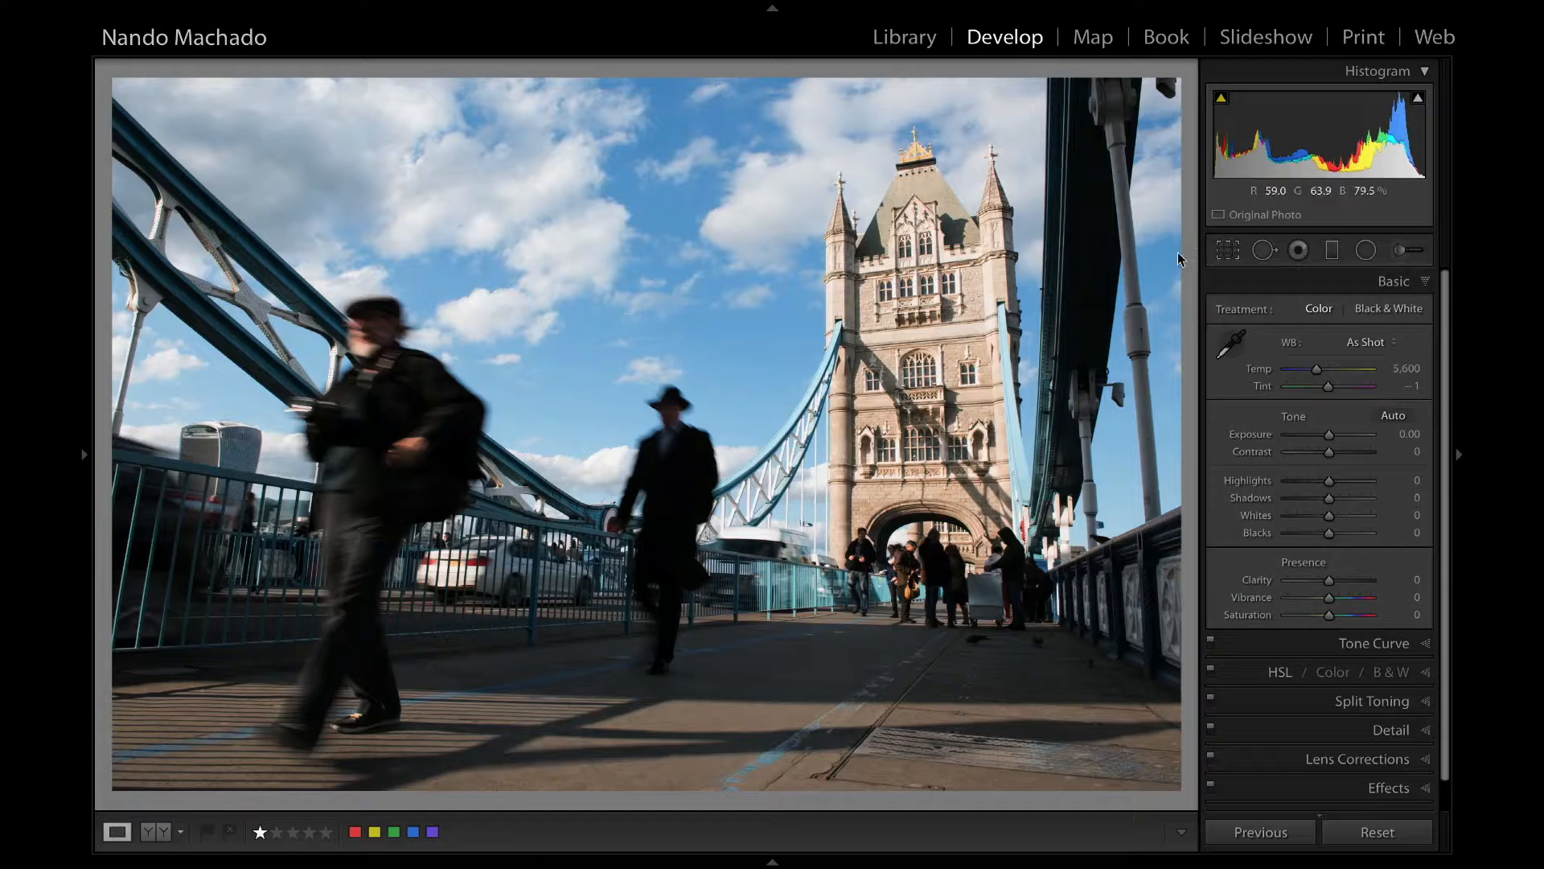
Set the two-men photo's exposure to +0.60, shadows to +69, highlights to −87 and blacks to −20.
{"action": "left_click", "coordinate": [794, 6]}
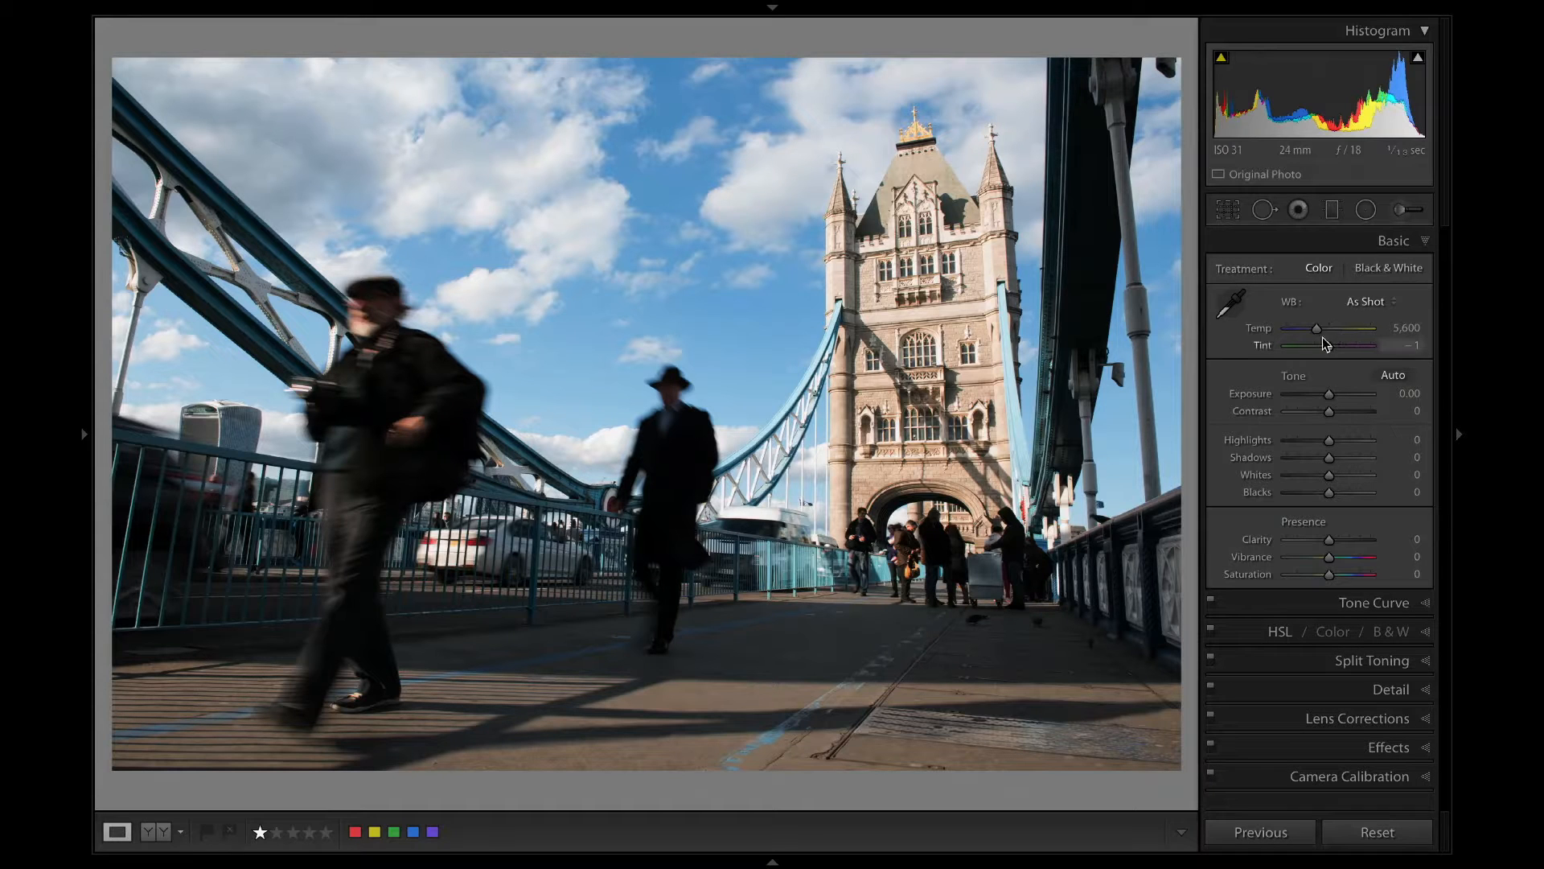
{"action": "left_click_drag", "start_coordinate": [1329, 393], "coordinate": [1360, 458]}
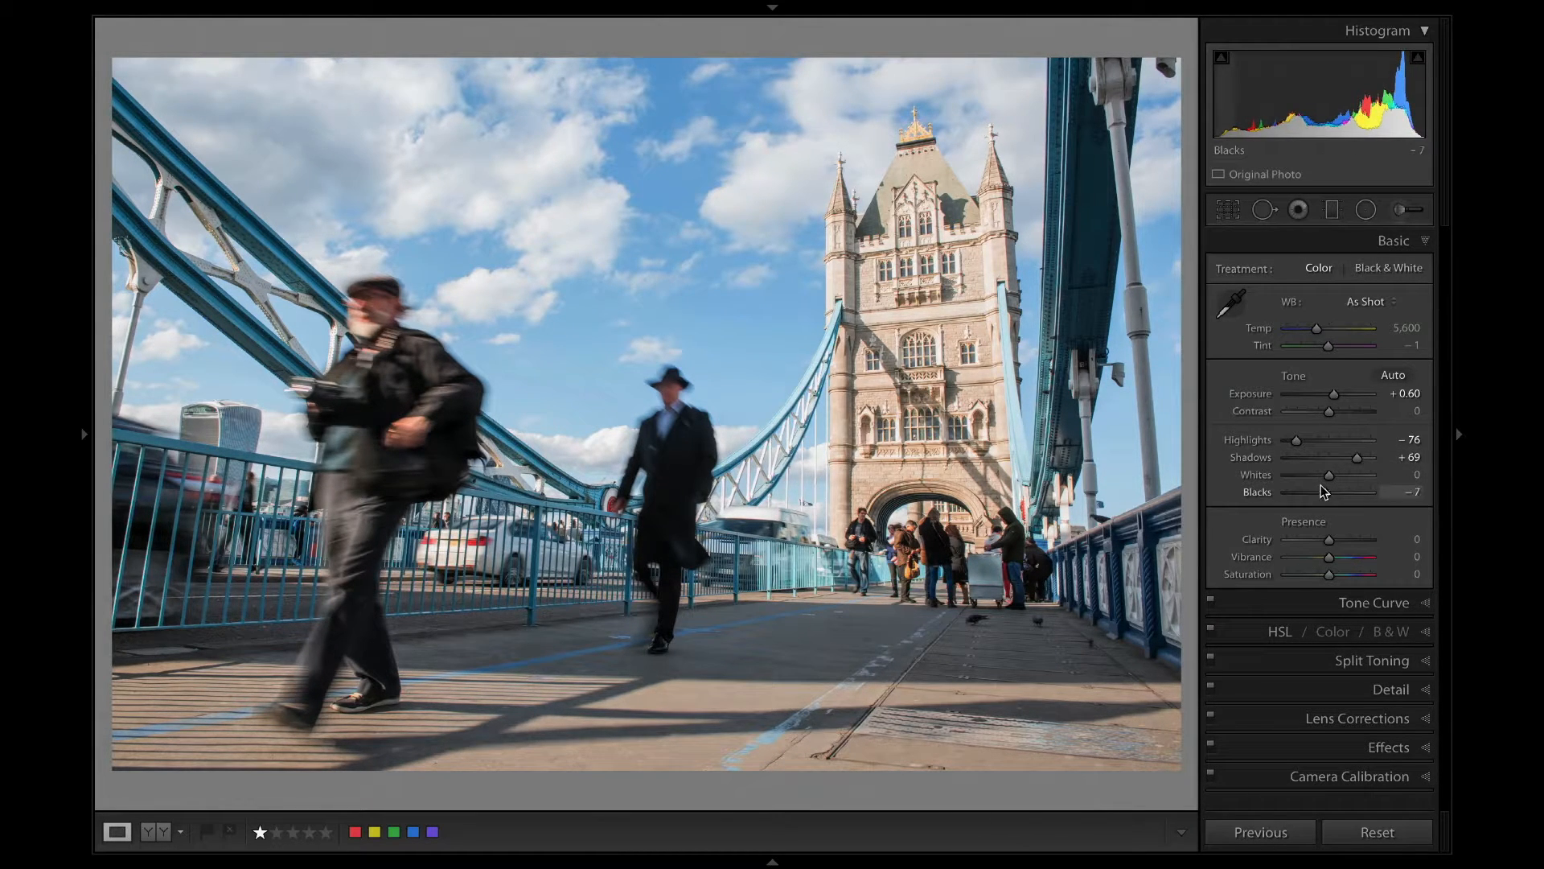
{"action": "left_click_drag", "start_coordinate": [1319, 483], "coordinate": [1276, 440]}
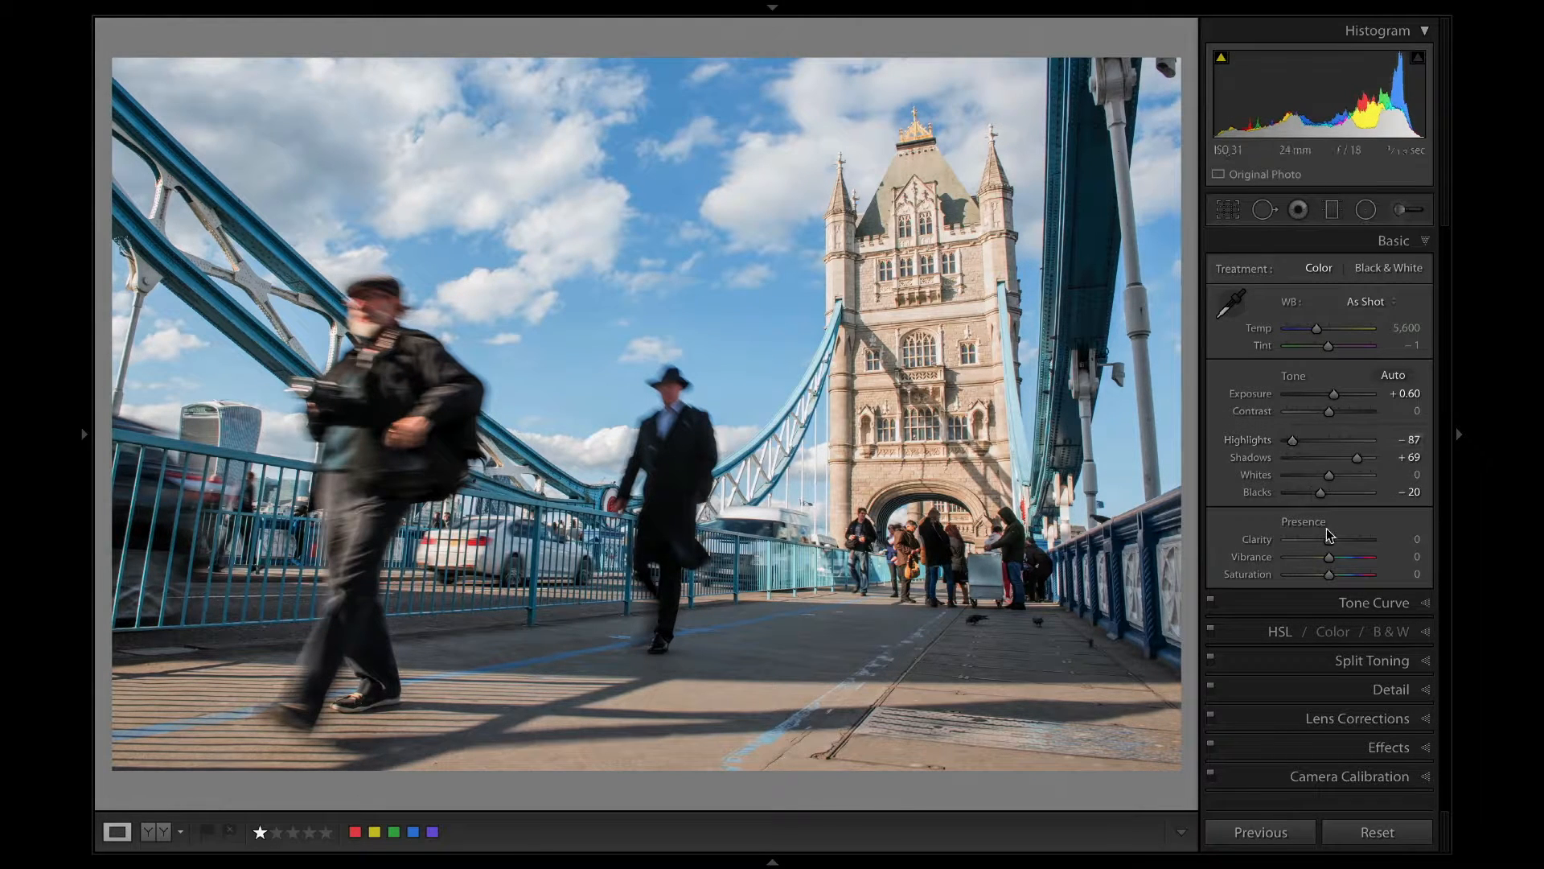
Set vibrance to +25, saturation to +16, exposure to +0.50, contrast to +26 and highlights to −77.
{"action": "left_click_drag", "start_coordinate": [1328, 556], "coordinate": [1336, 574]}
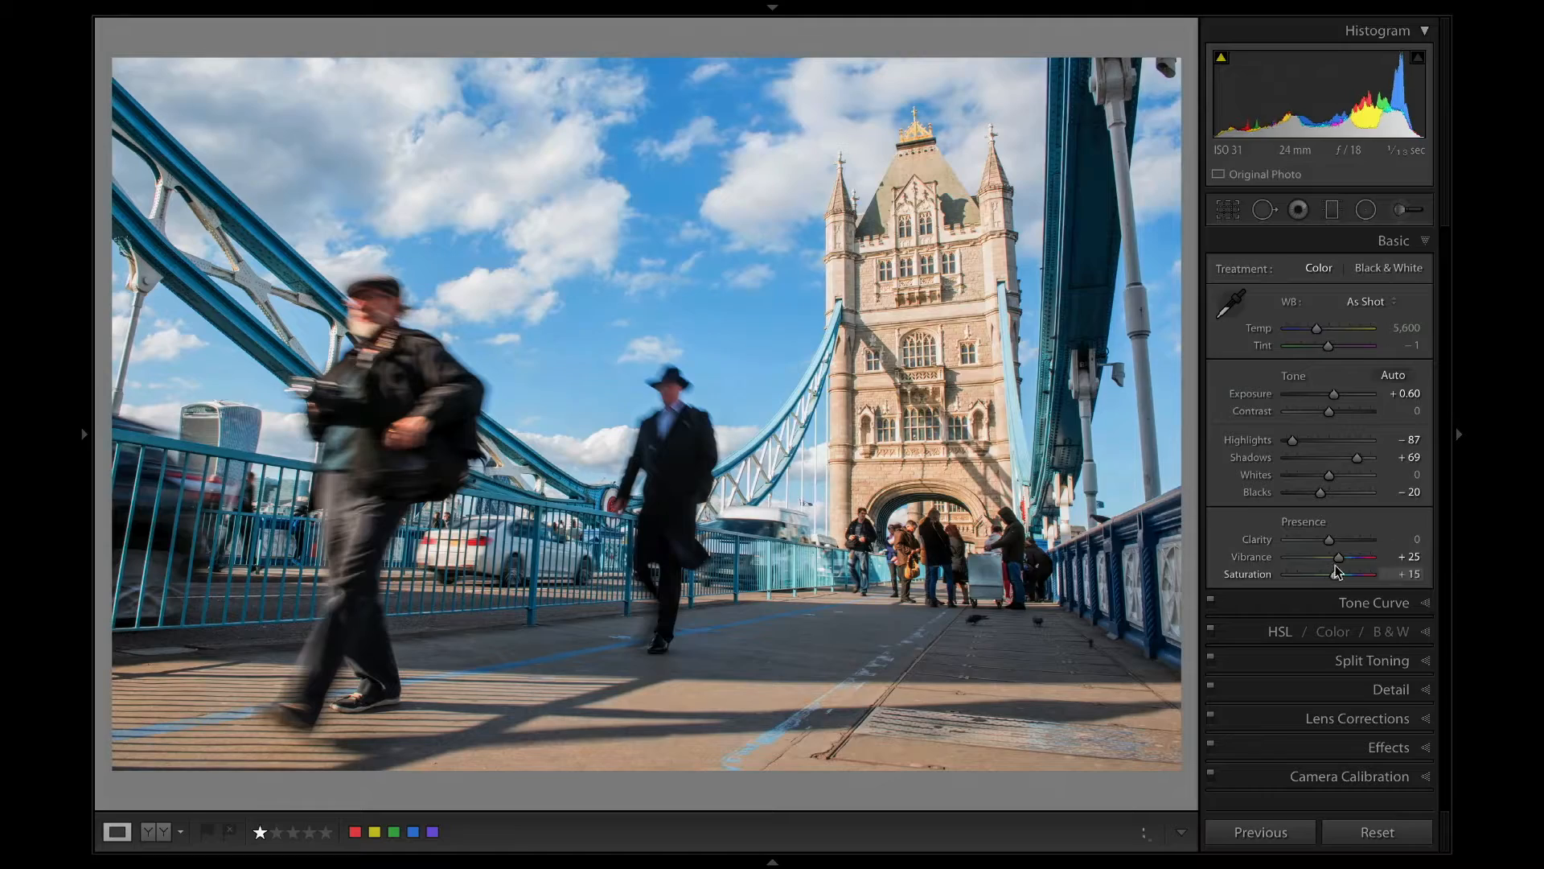
{"action": "left_click_drag", "start_coordinate": [1330, 393], "coordinate": [1327, 394]}
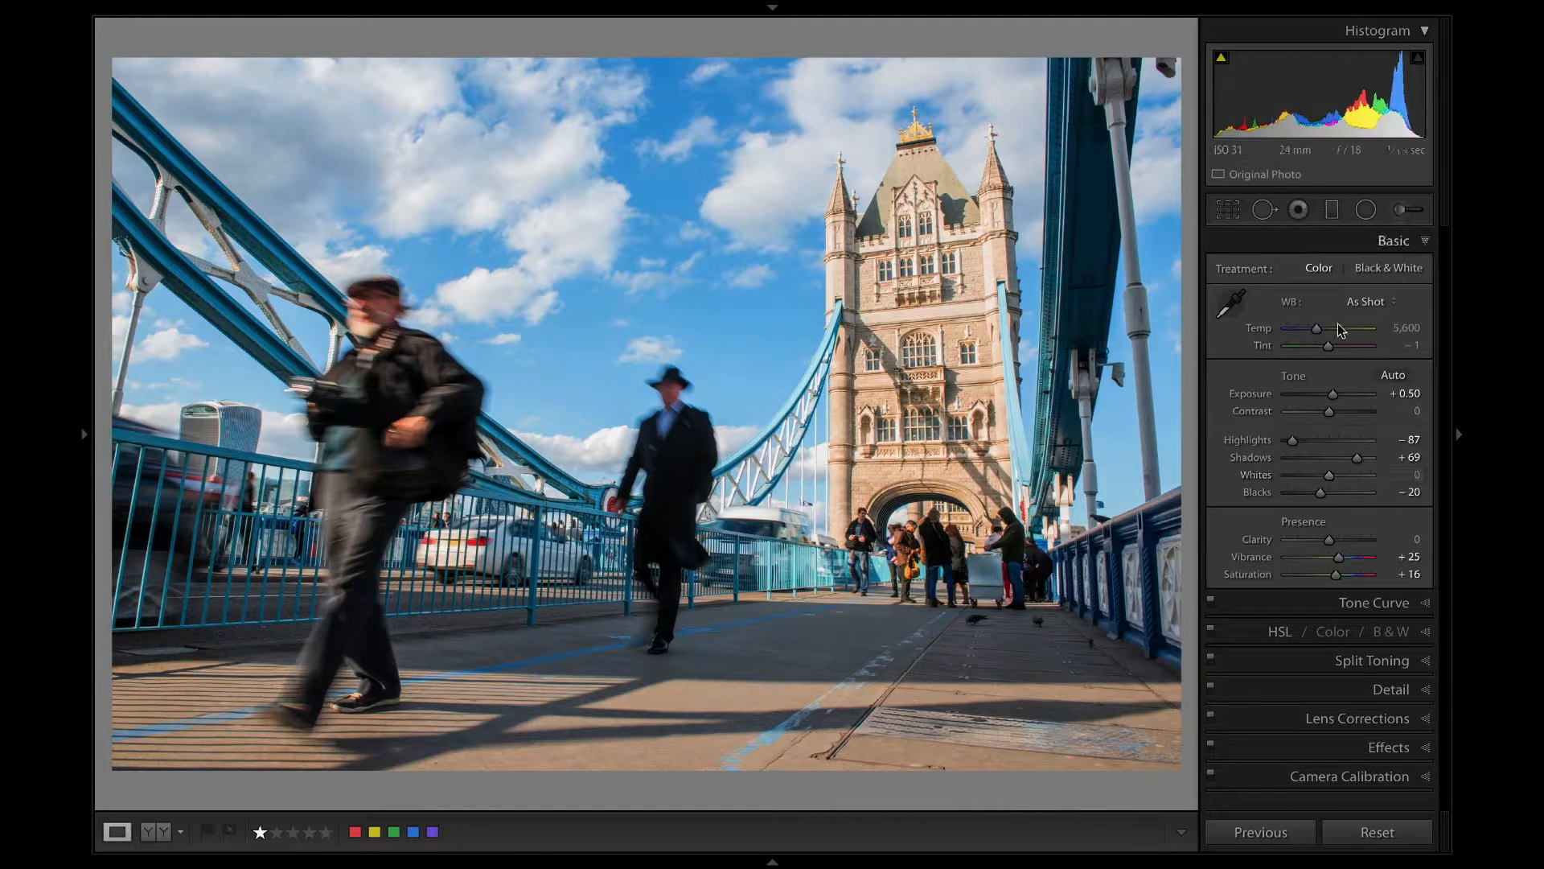
{"action": "left_click", "coordinate": [1339, 411]}
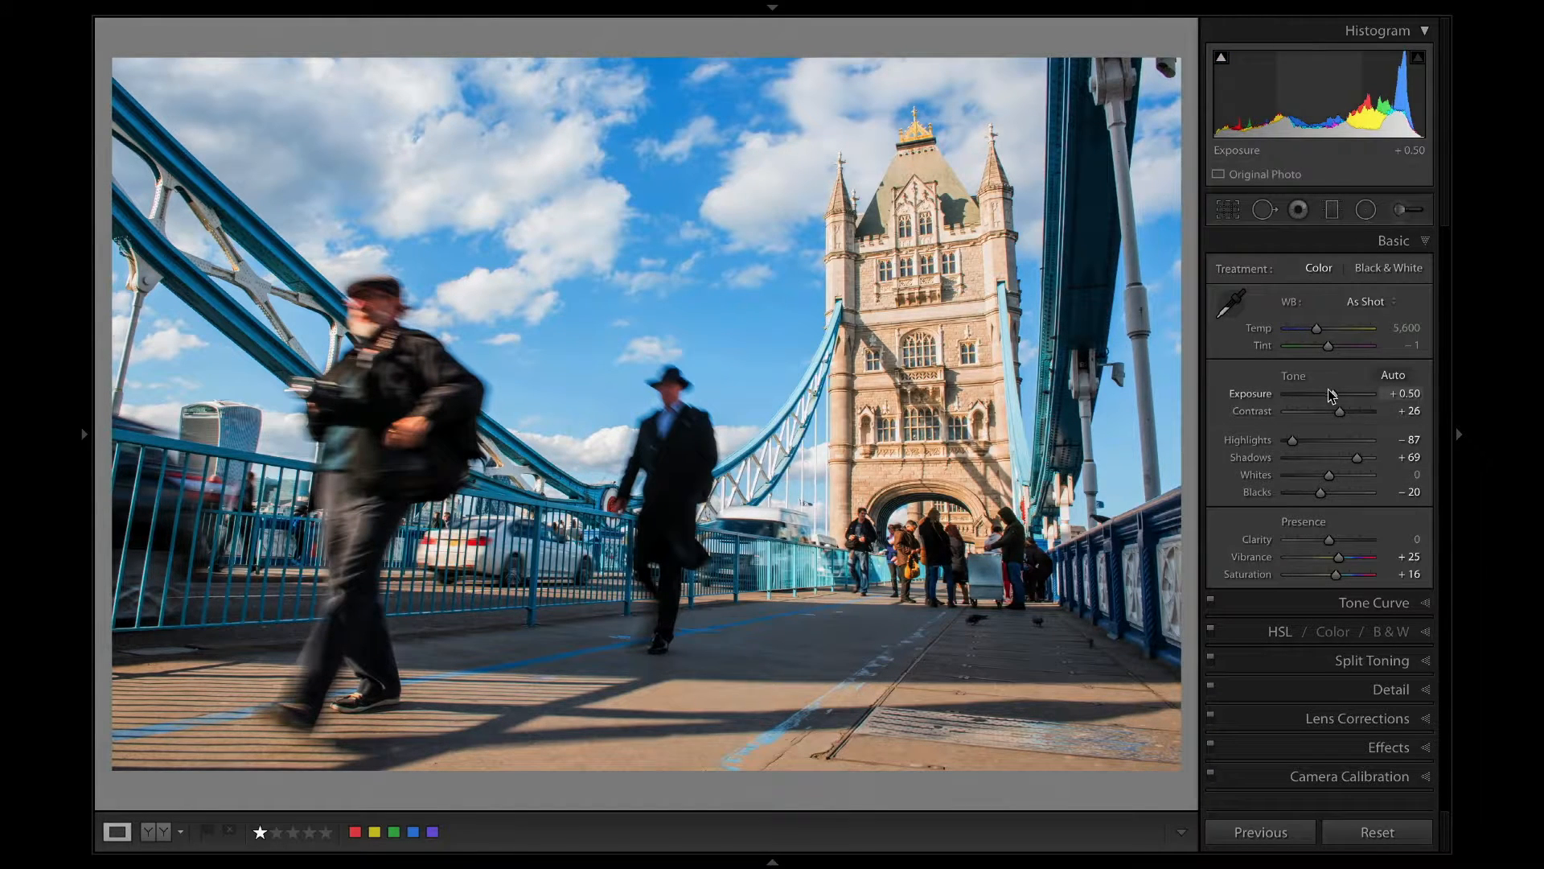
{"action": "left_click", "coordinate": [1301, 440]}
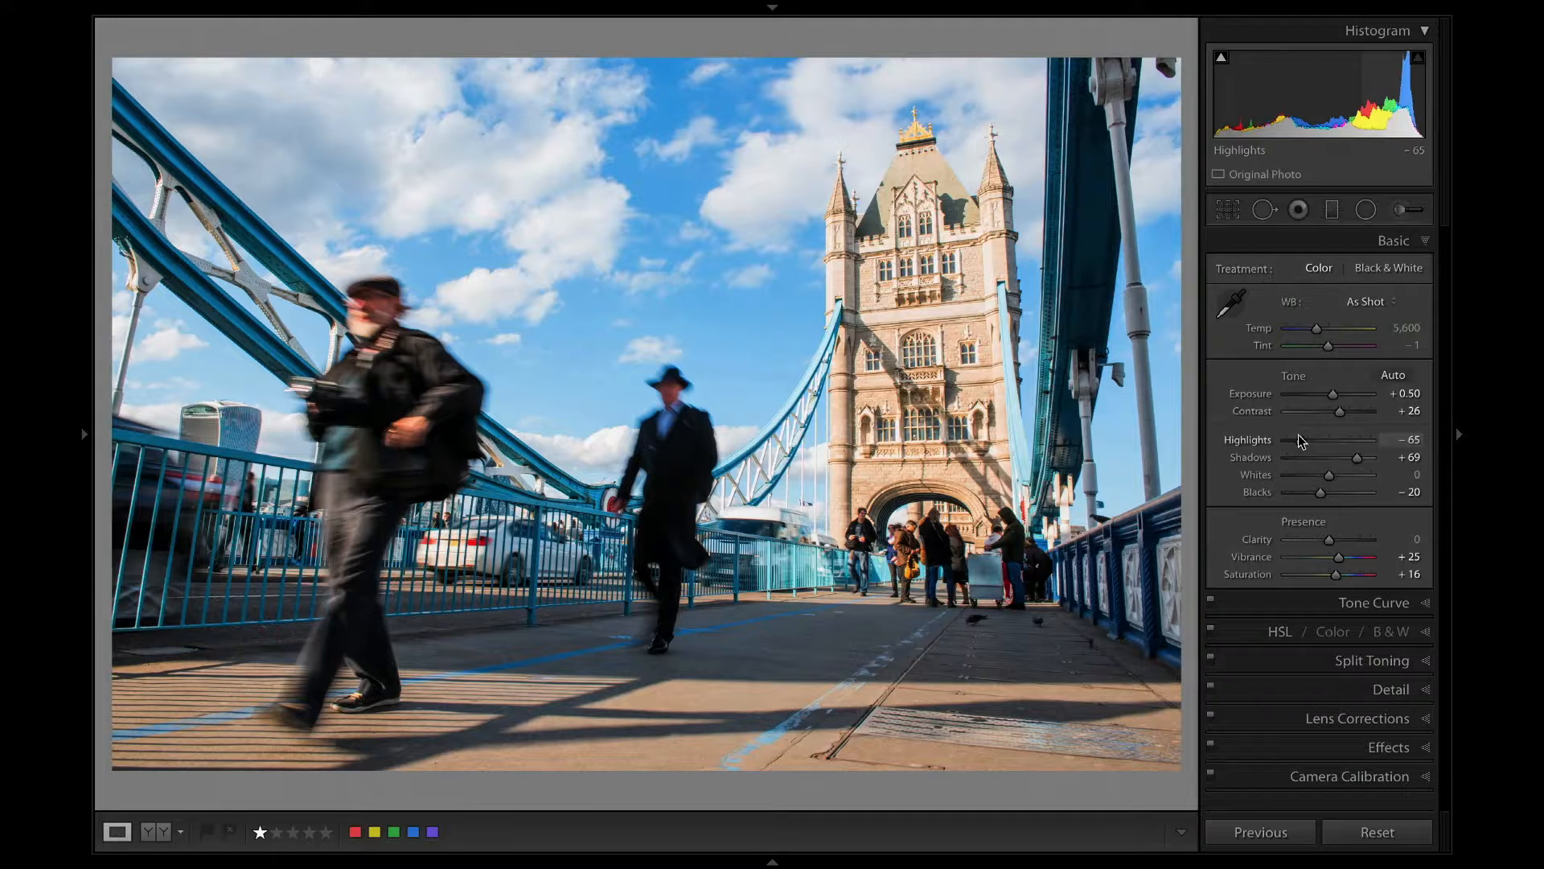
{"action": "left_click_drag", "start_coordinate": [1305, 441], "coordinate": [1296, 440]}
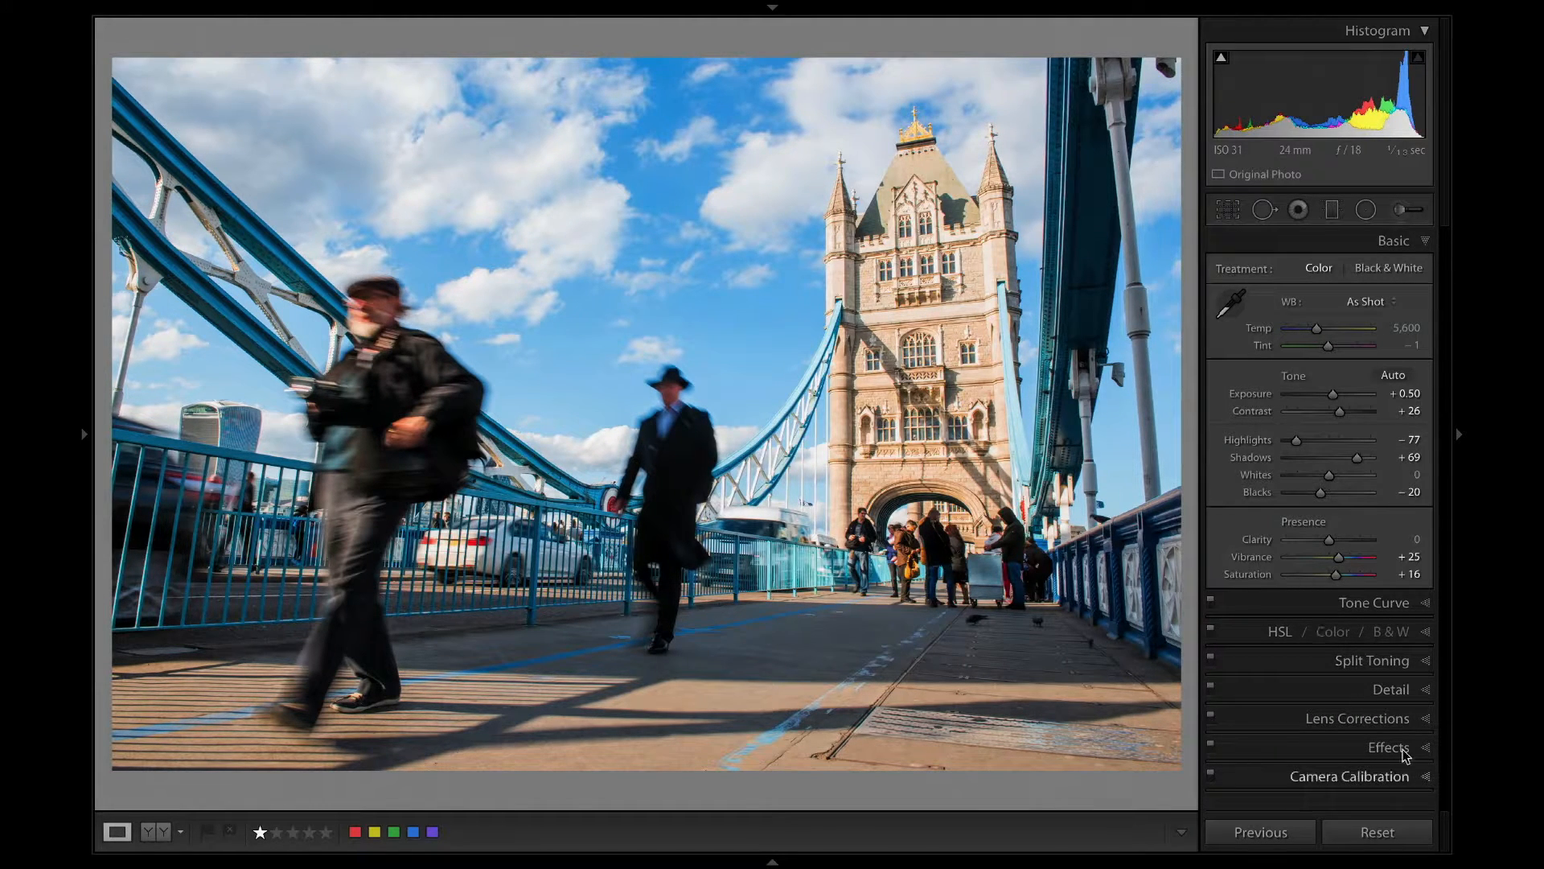
Remove chromatic aberration from the two-men photo and inspect the tower and bridge edges in close-up for fringing.
{"action": "left_click", "coordinate": [1398, 718]}
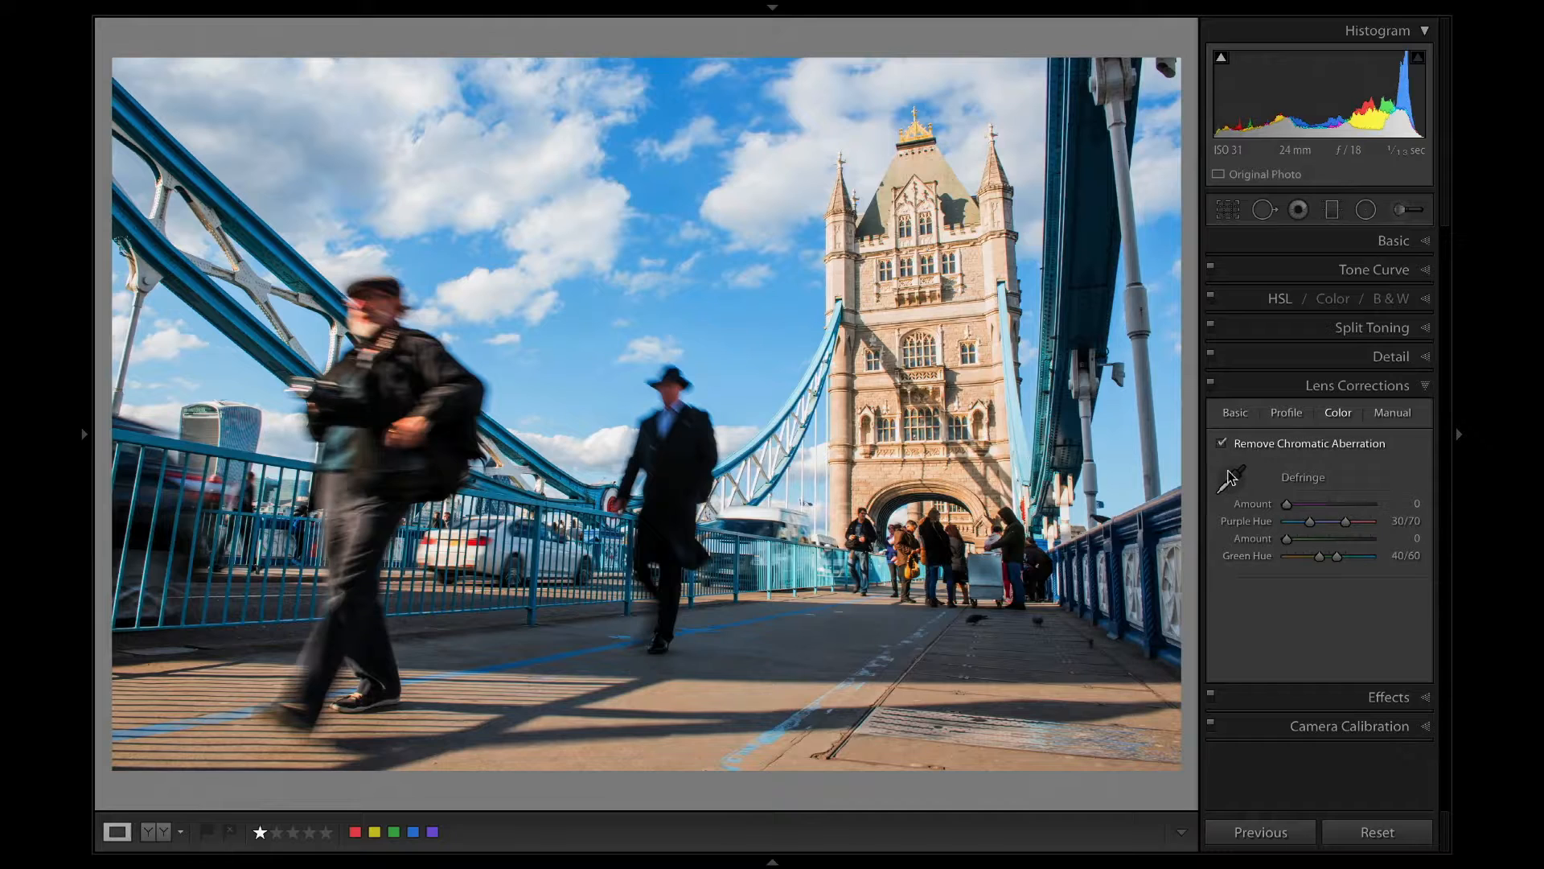
{"action": "left_click", "coordinate": [917, 245]}
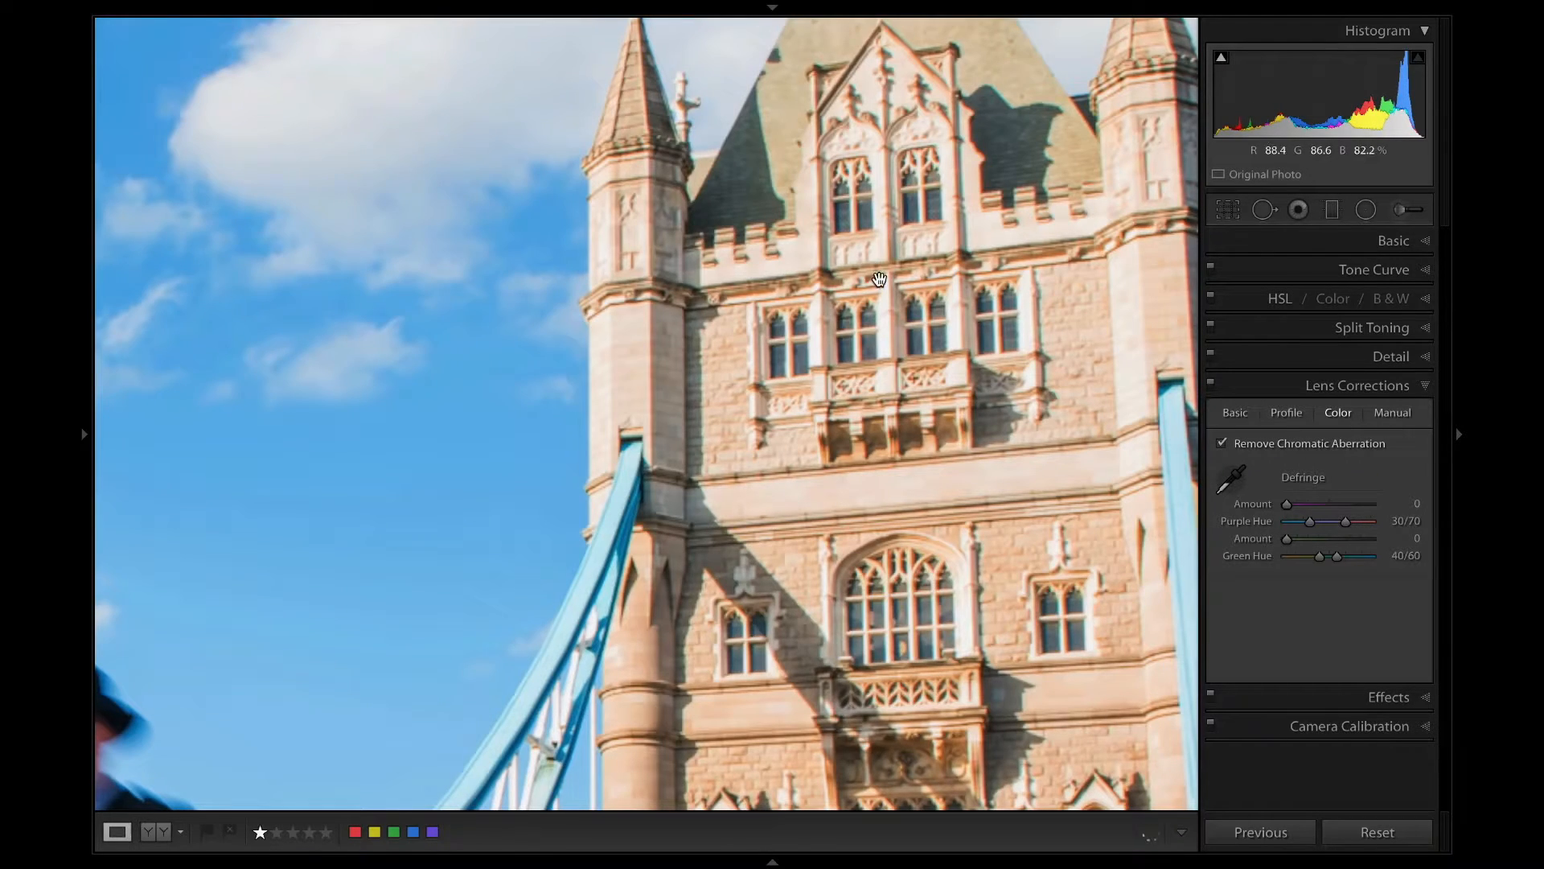
{"action": "left_click_drag", "start_coordinate": [895, 278], "coordinate": [702, 414]}
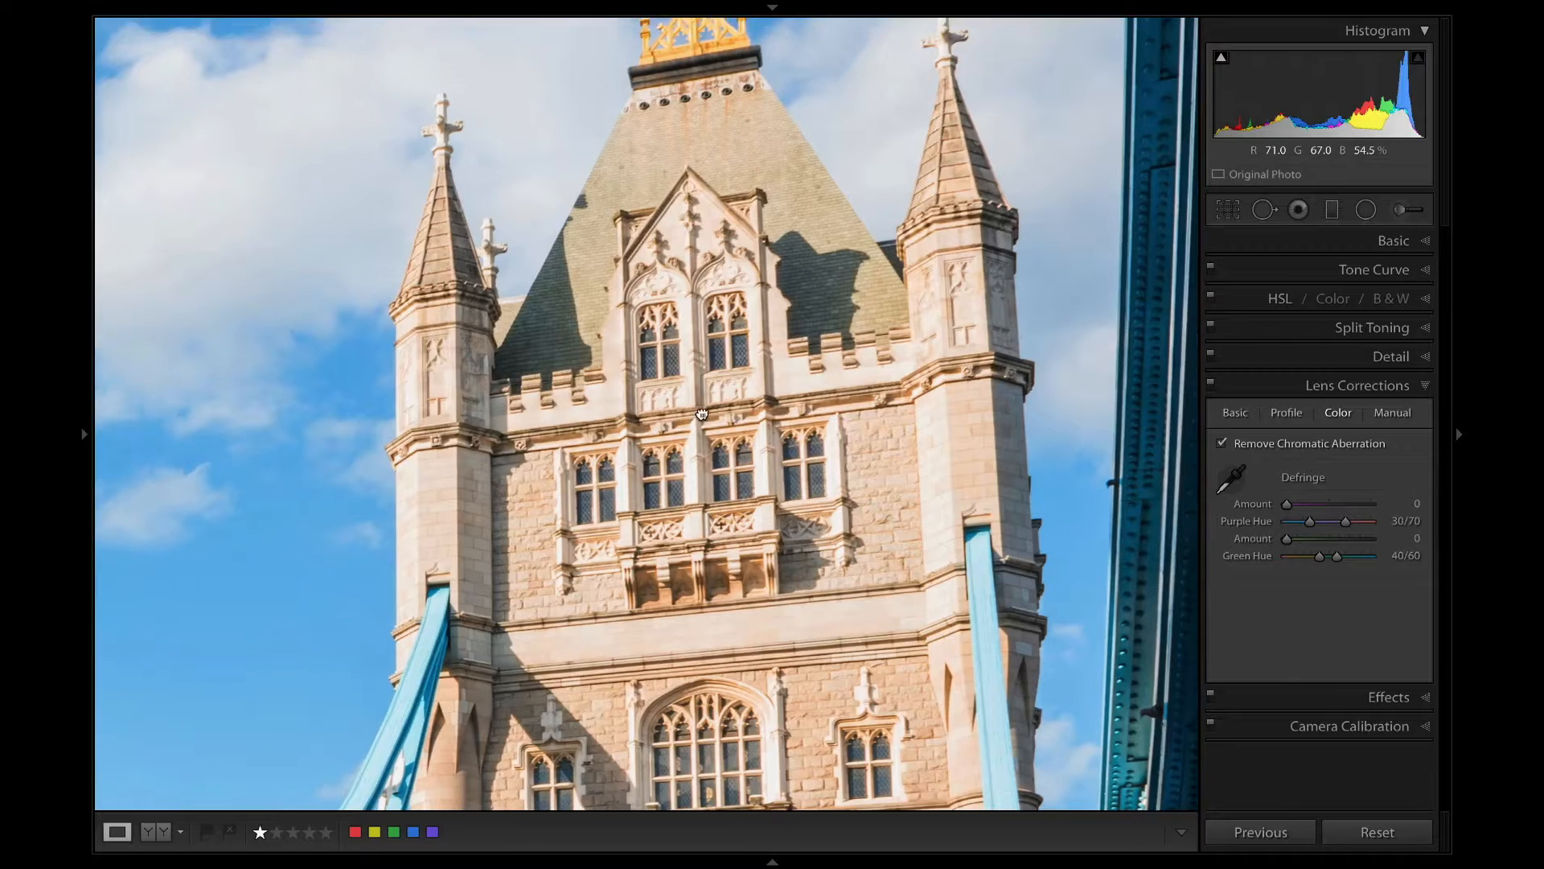
{"action": "left_click_drag", "start_coordinate": [805, 254], "coordinate": [777, 309]}
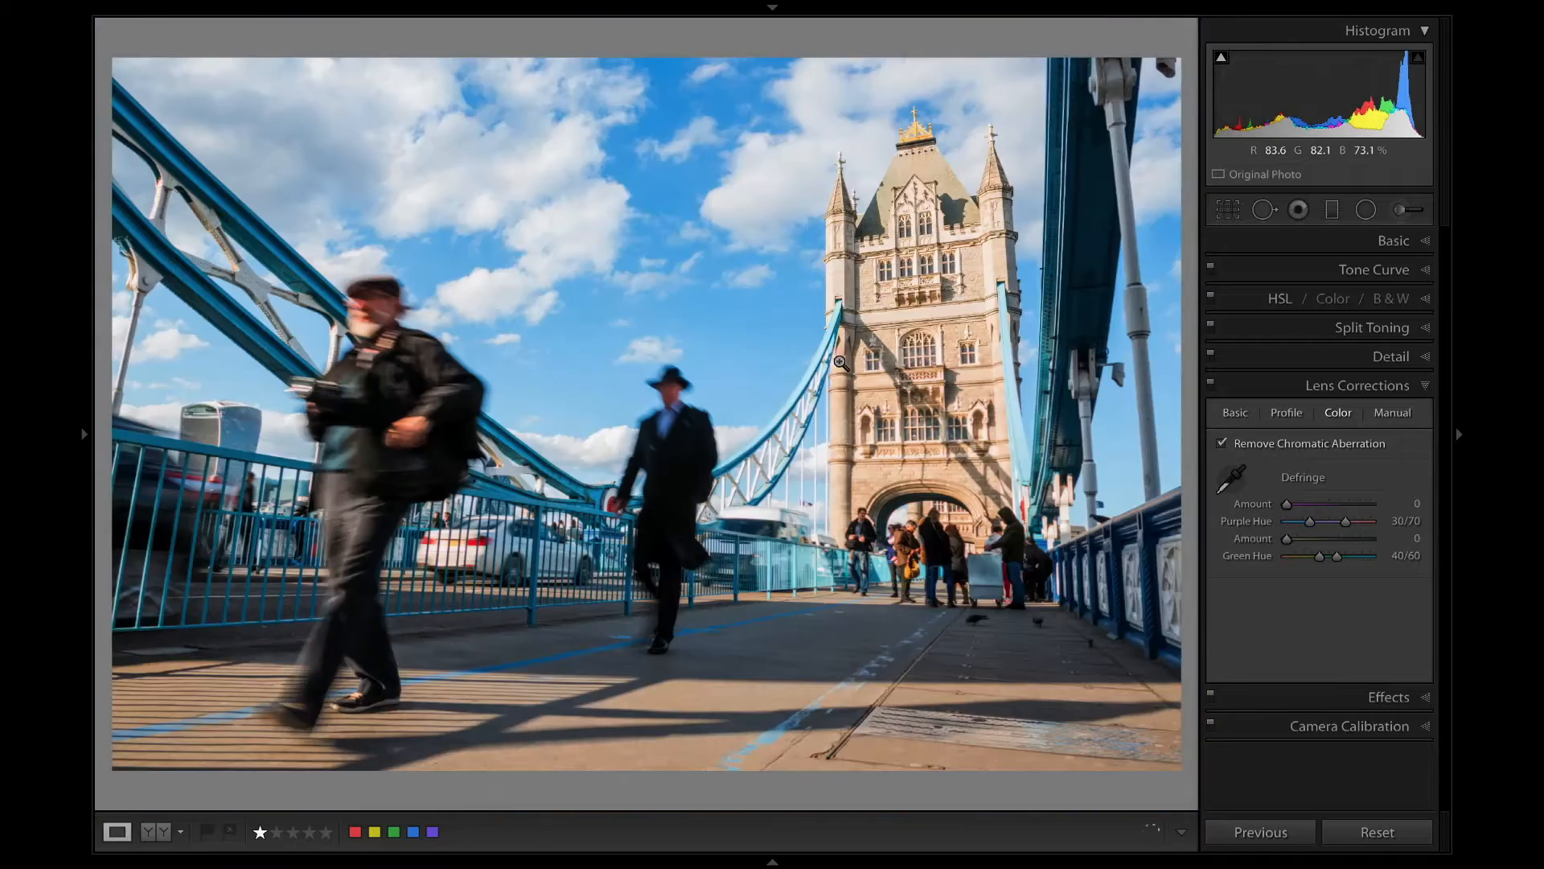
{"action": "left_click", "coordinate": [780, 300]}
{"action": "left_click", "coordinate": [1086, 369]}
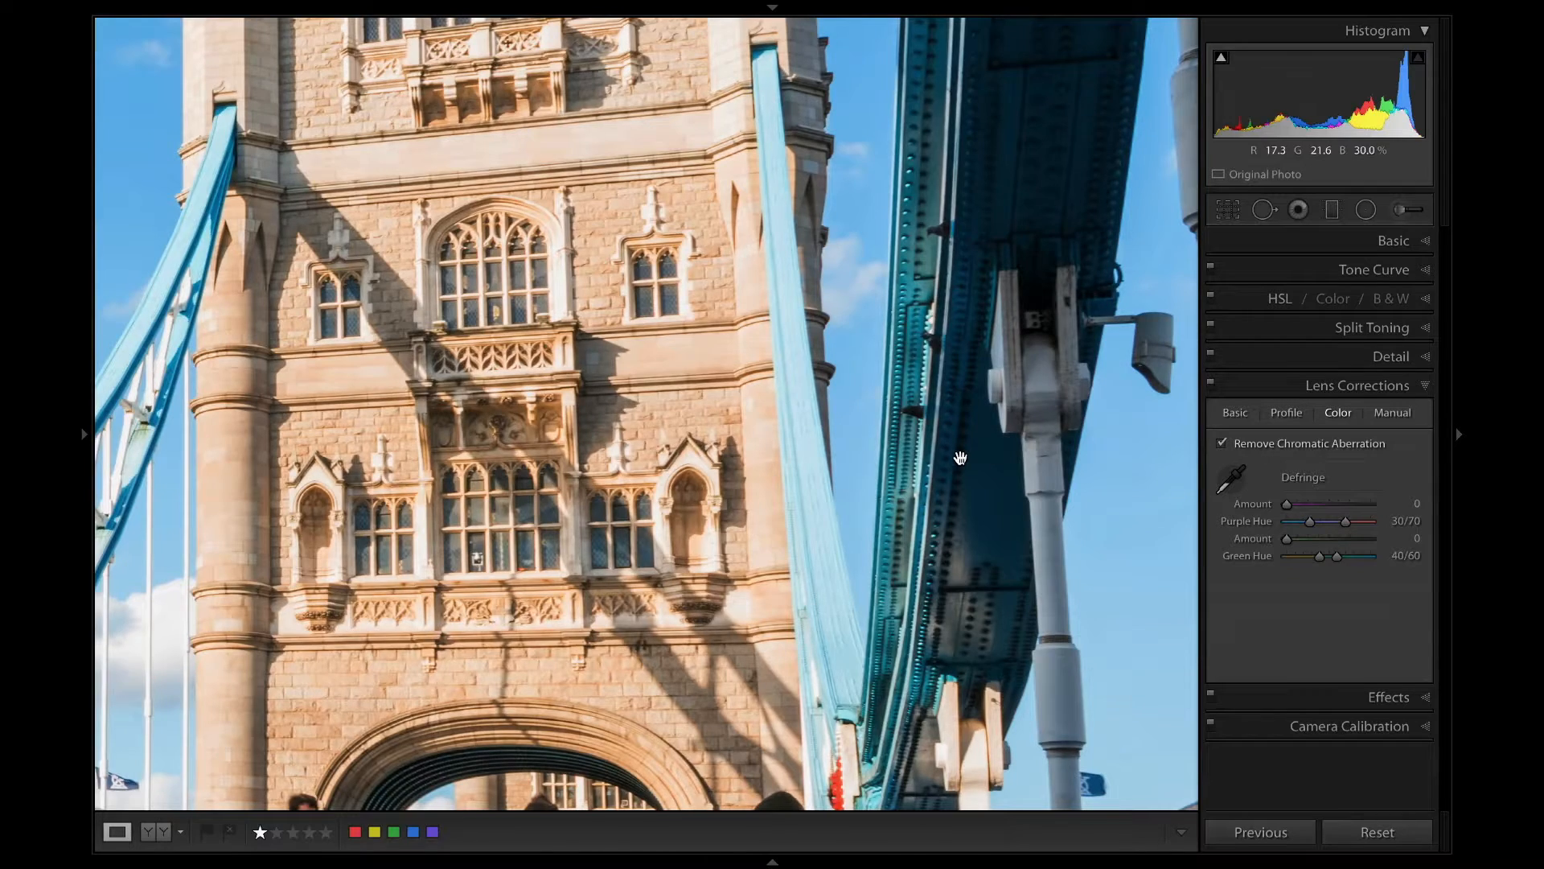
{"action": "left_click", "coordinate": [960, 458]}
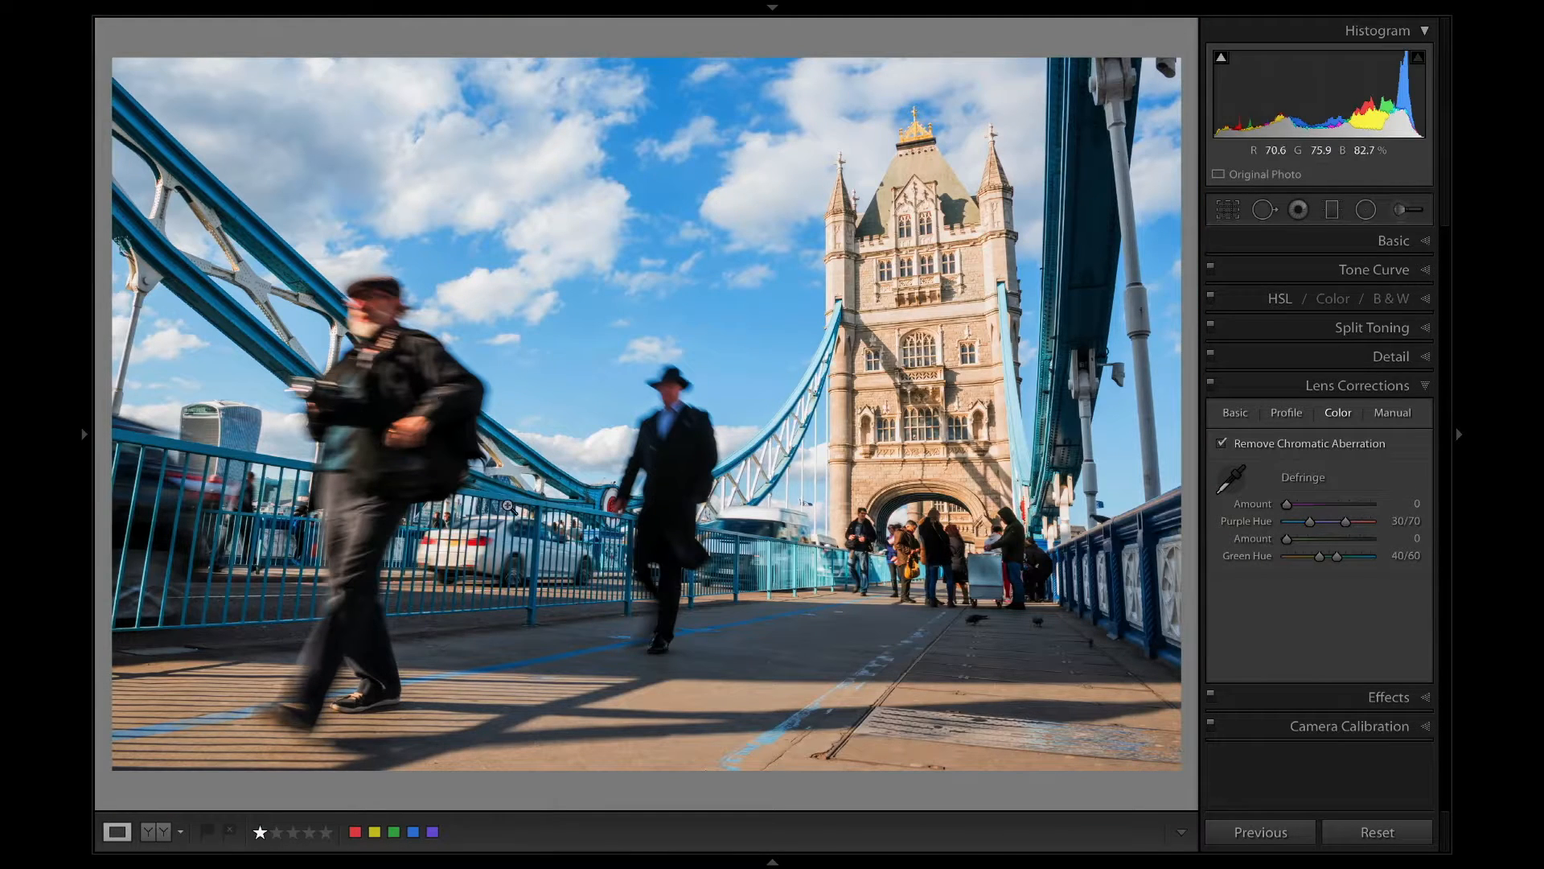
Deepen the shadows to +17, check the clipped dark areas, and set blacks to −6.
{"action": "left_click", "coordinate": [1404, 219]}
{"action": "left_click", "coordinate": [1403, 212]}
{"action": "left_click", "coordinate": [1400, 240]}
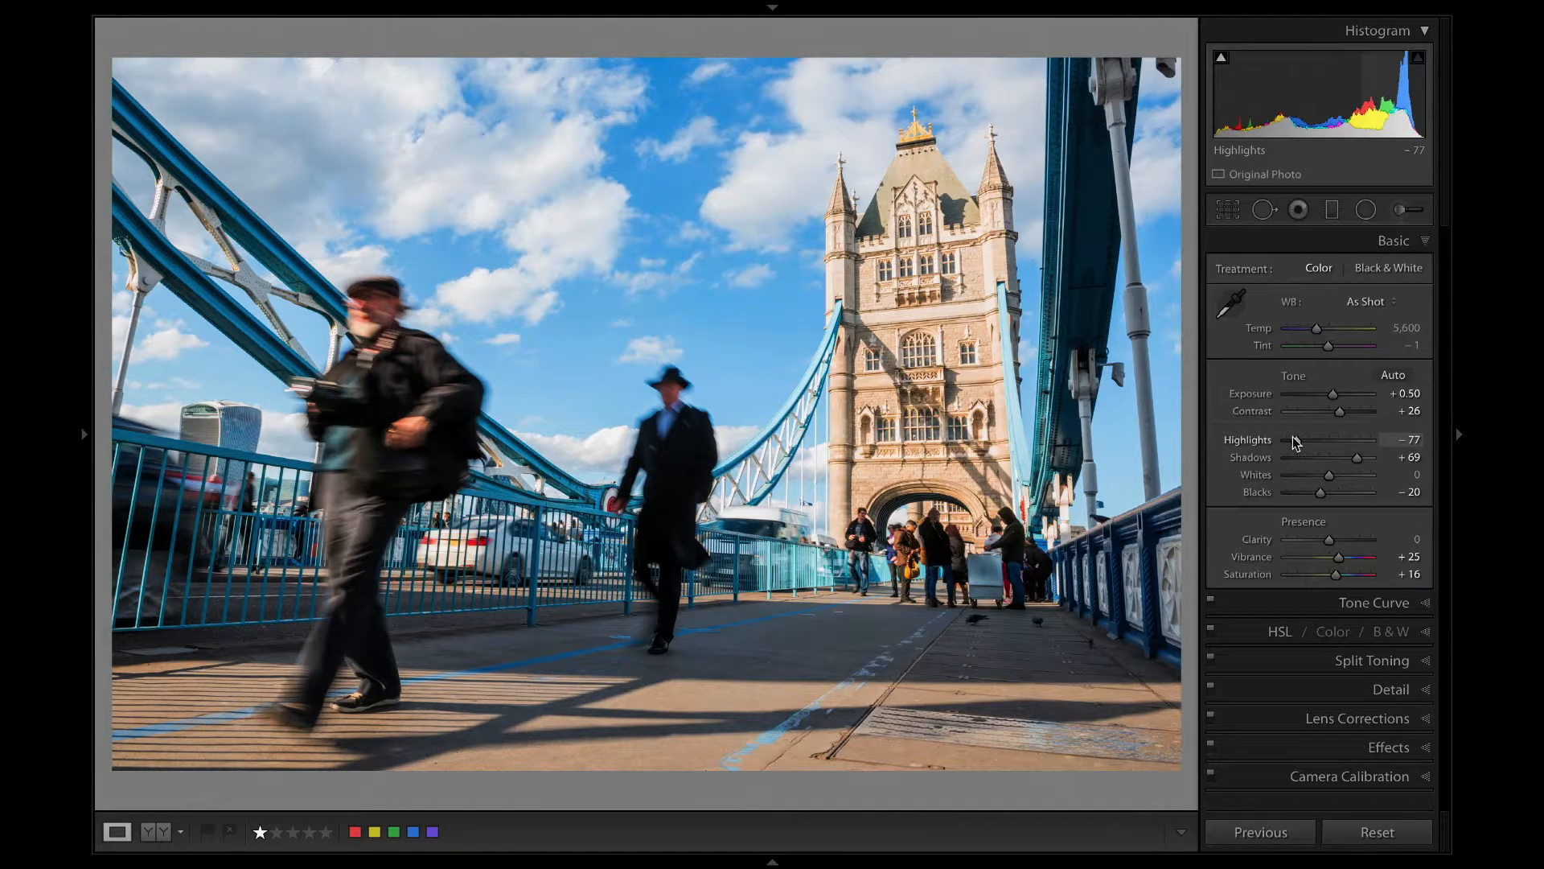
{"action": "left_click_drag", "start_coordinate": [1354, 457], "coordinate": [1336, 459]}
{"action": "mouse_move", "coordinate": [1212, 47]}
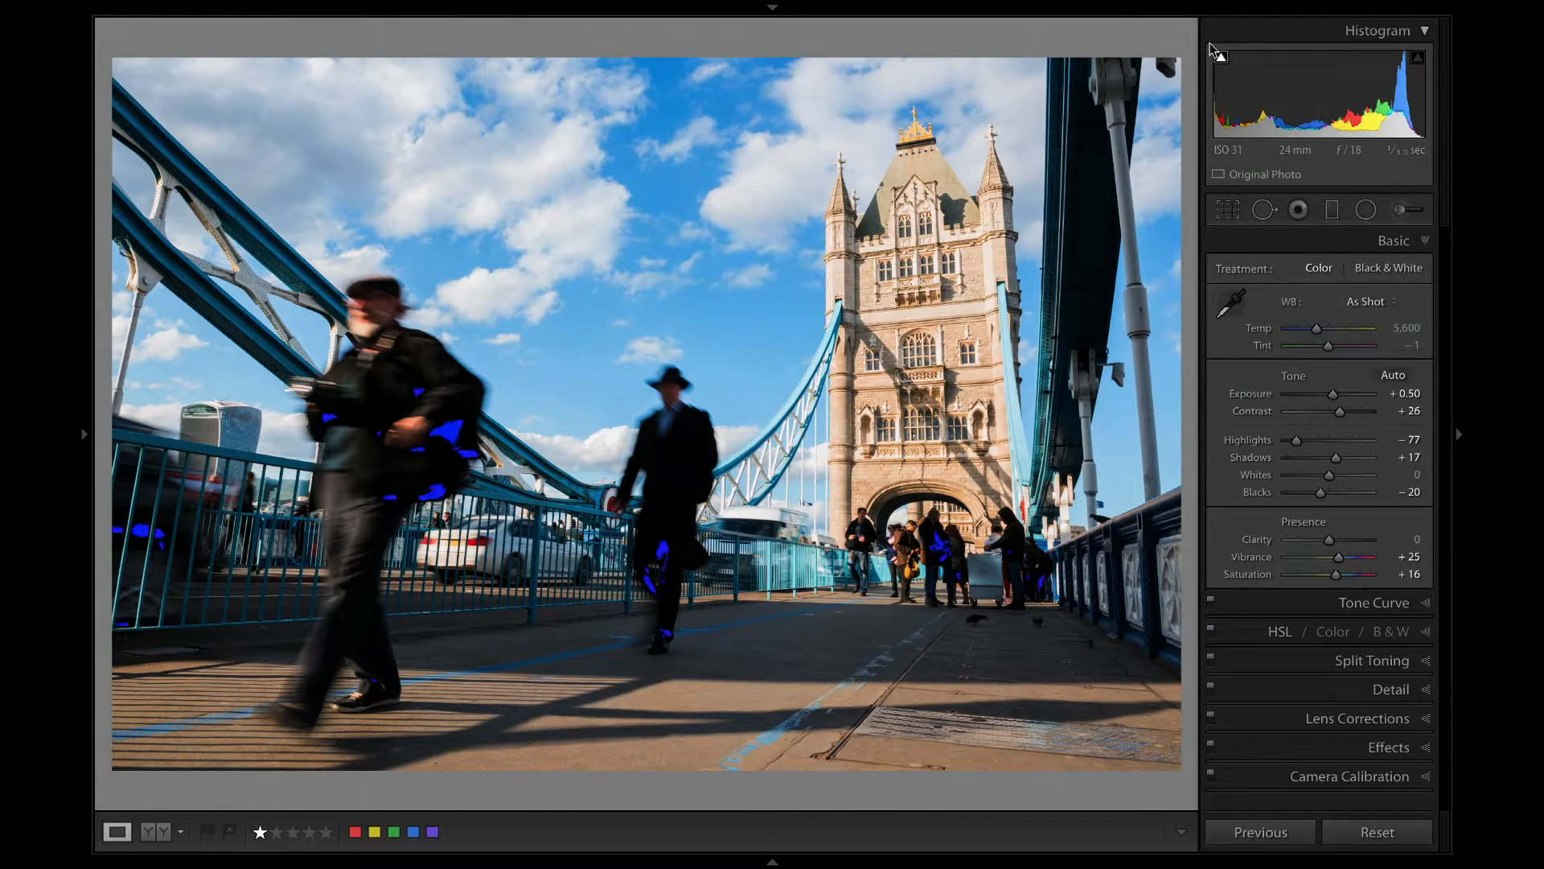
{"action": "left_click_drag", "start_coordinate": [1323, 494], "coordinate": [1326, 493]}
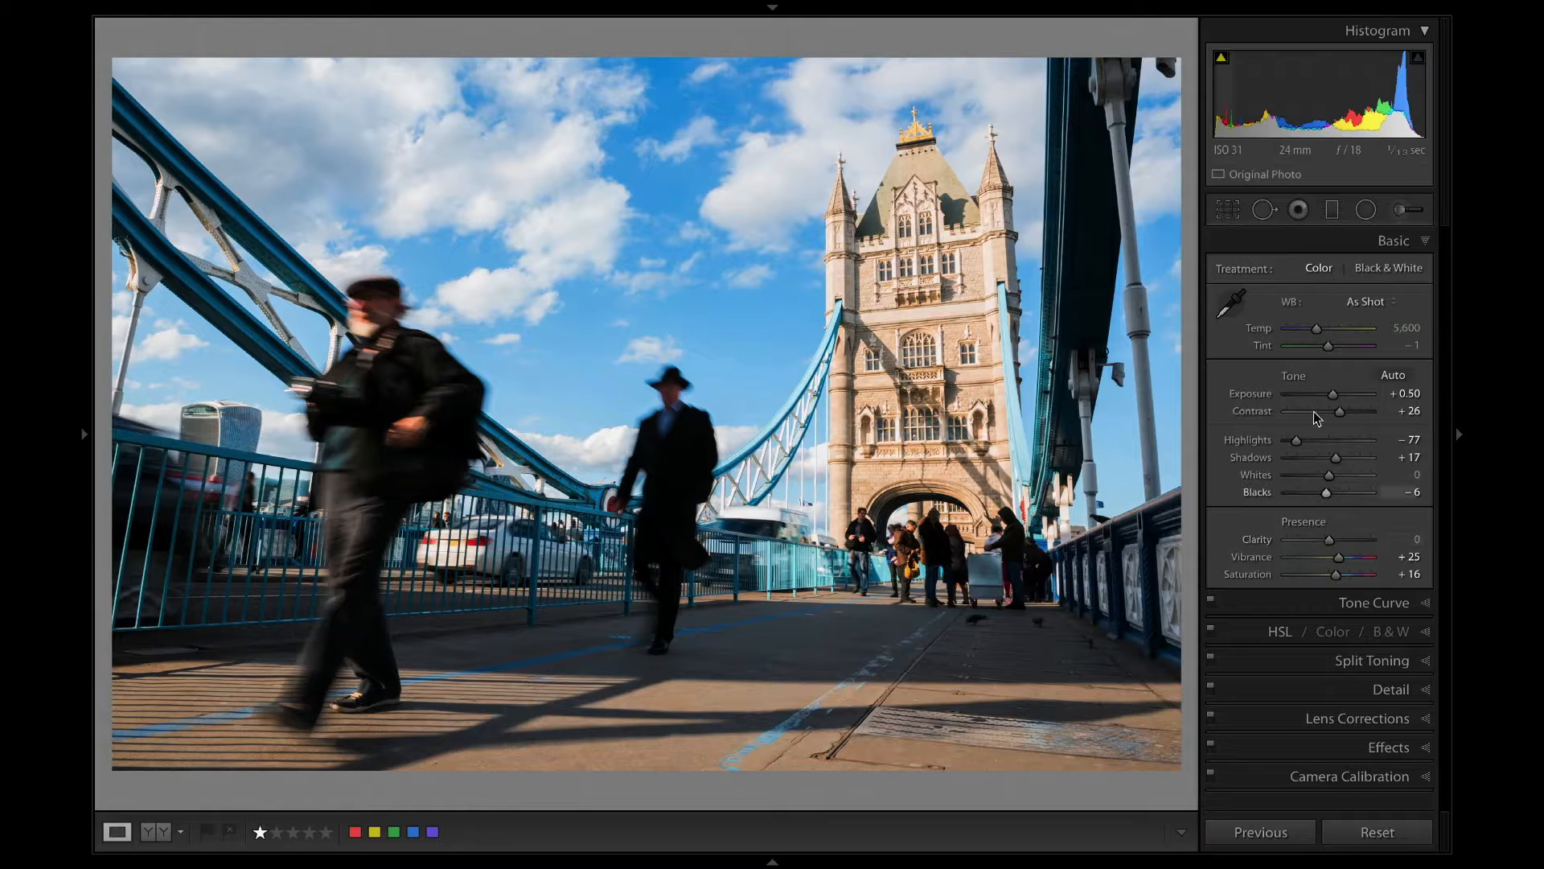
Set exposure to +0.90, contrast to +54, highlights to −100, shadows to +18 and whites to −25.
{"action": "left_click_drag", "start_coordinate": [1332, 393], "coordinate": [1336, 393]}
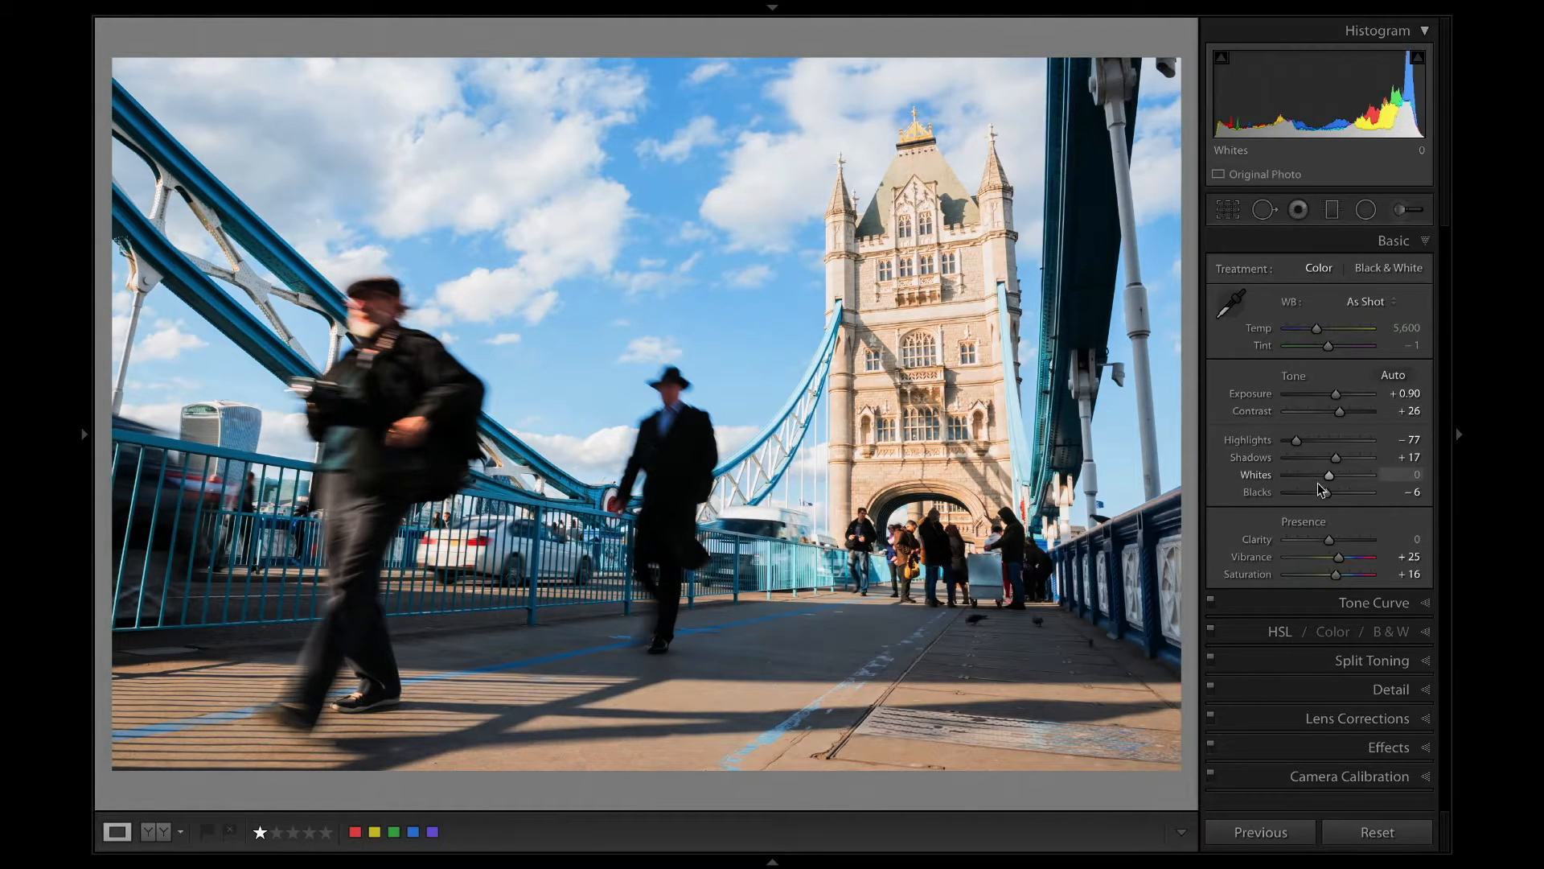
{"action": "left_click_drag", "start_coordinate": [1295, 441], "coordinate": [1287, 441]}
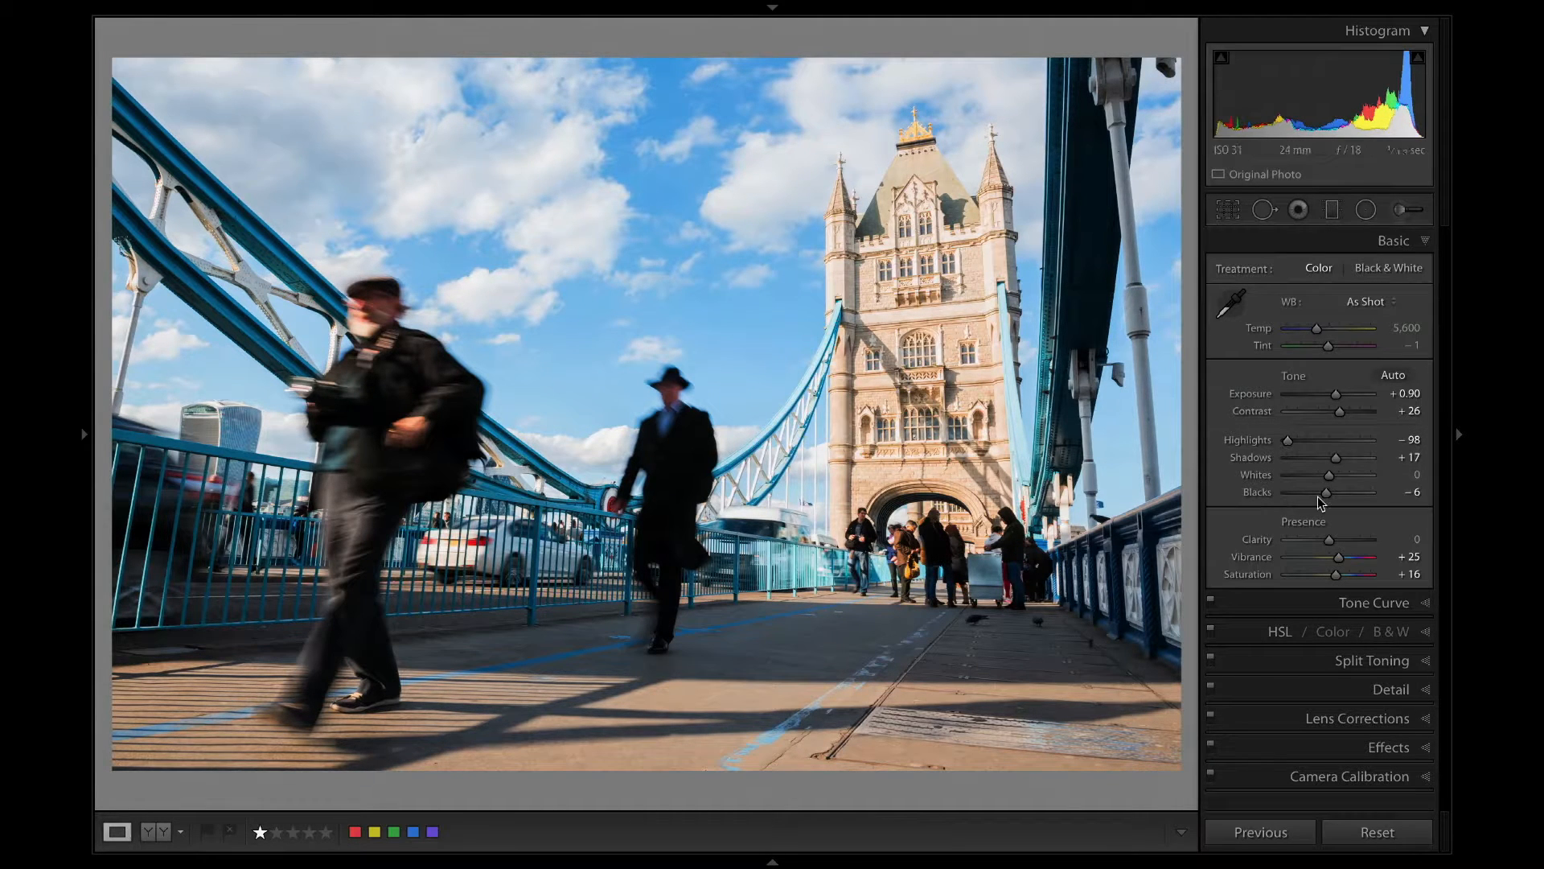
{"action": "left_click_drag", "start_coordinate": [1333, 457], "coordinate": [1352, 411]}
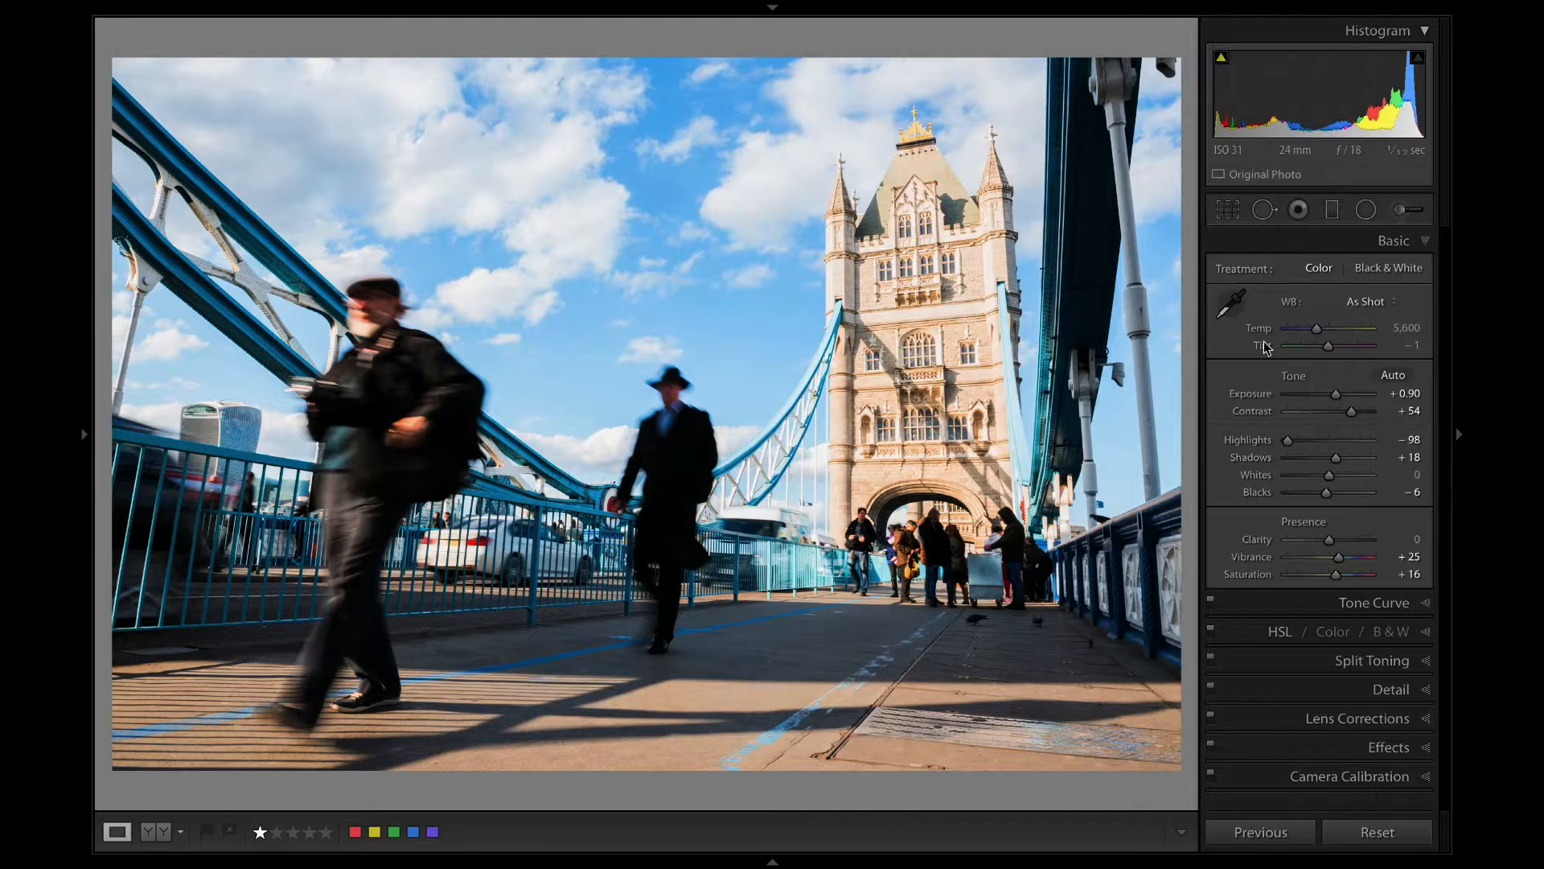
{"action": "left_click_drag", "start_coordinate": [1285, 440], "coordinate": [1271, 440]}
{"action": "left_click_drag", "start_coordinate": [1316, 476], "coordinate": [1314, 476]}
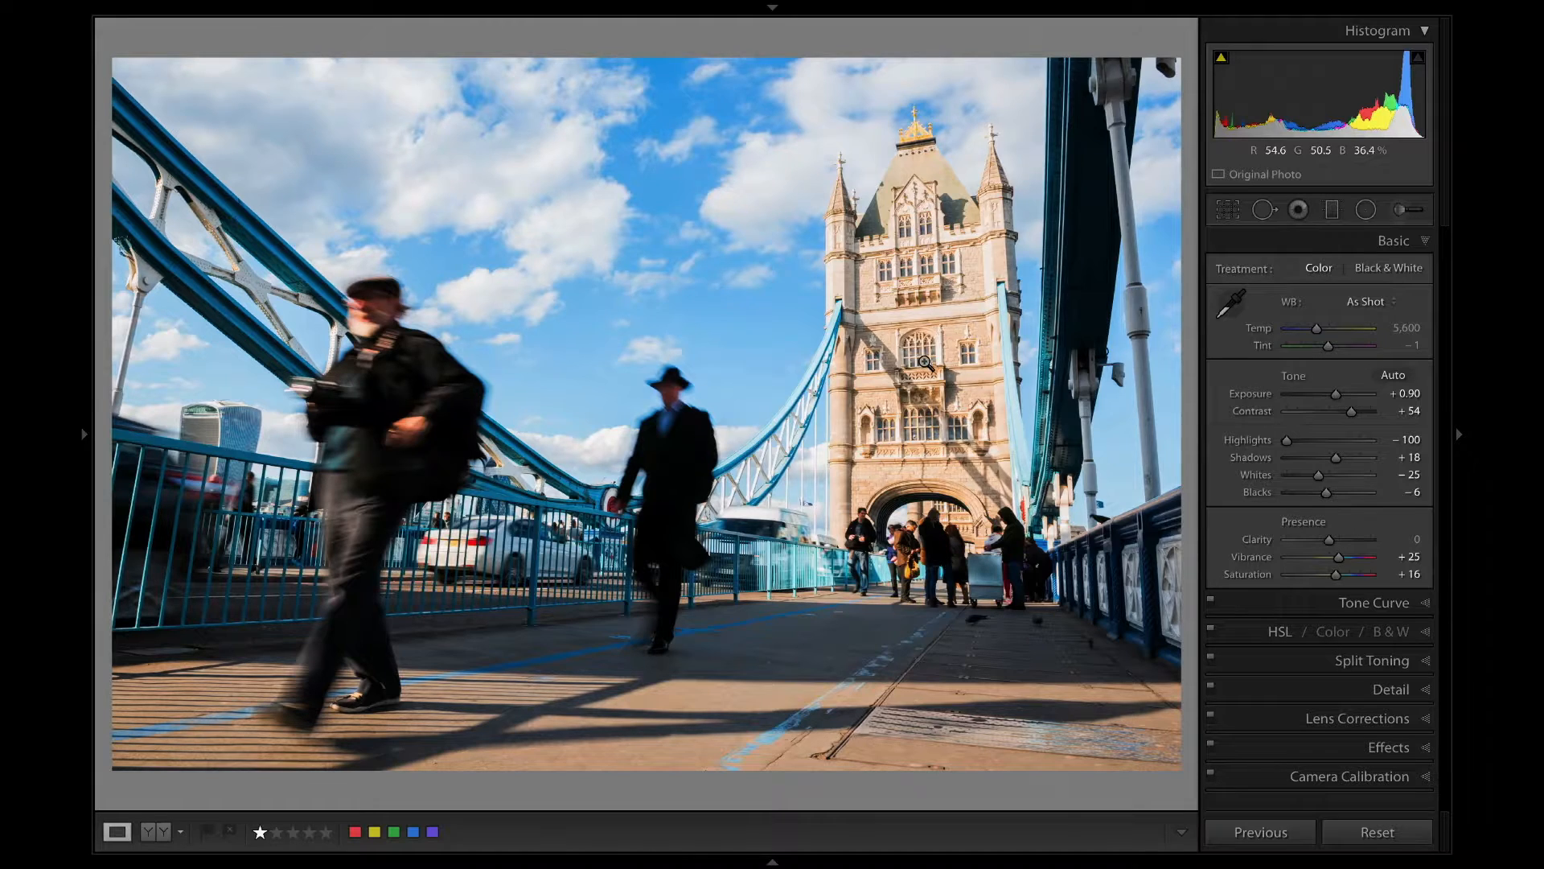
Copy the develop settings of the two-men photo and paste them onto the photo with the blurred foreground pedestrian.
{"action": "key", "text": "ctrl+shift+c"}
{"action": "left_click", "coordinate": [1073, 420]}
{"action": "key", "text": "Right"}
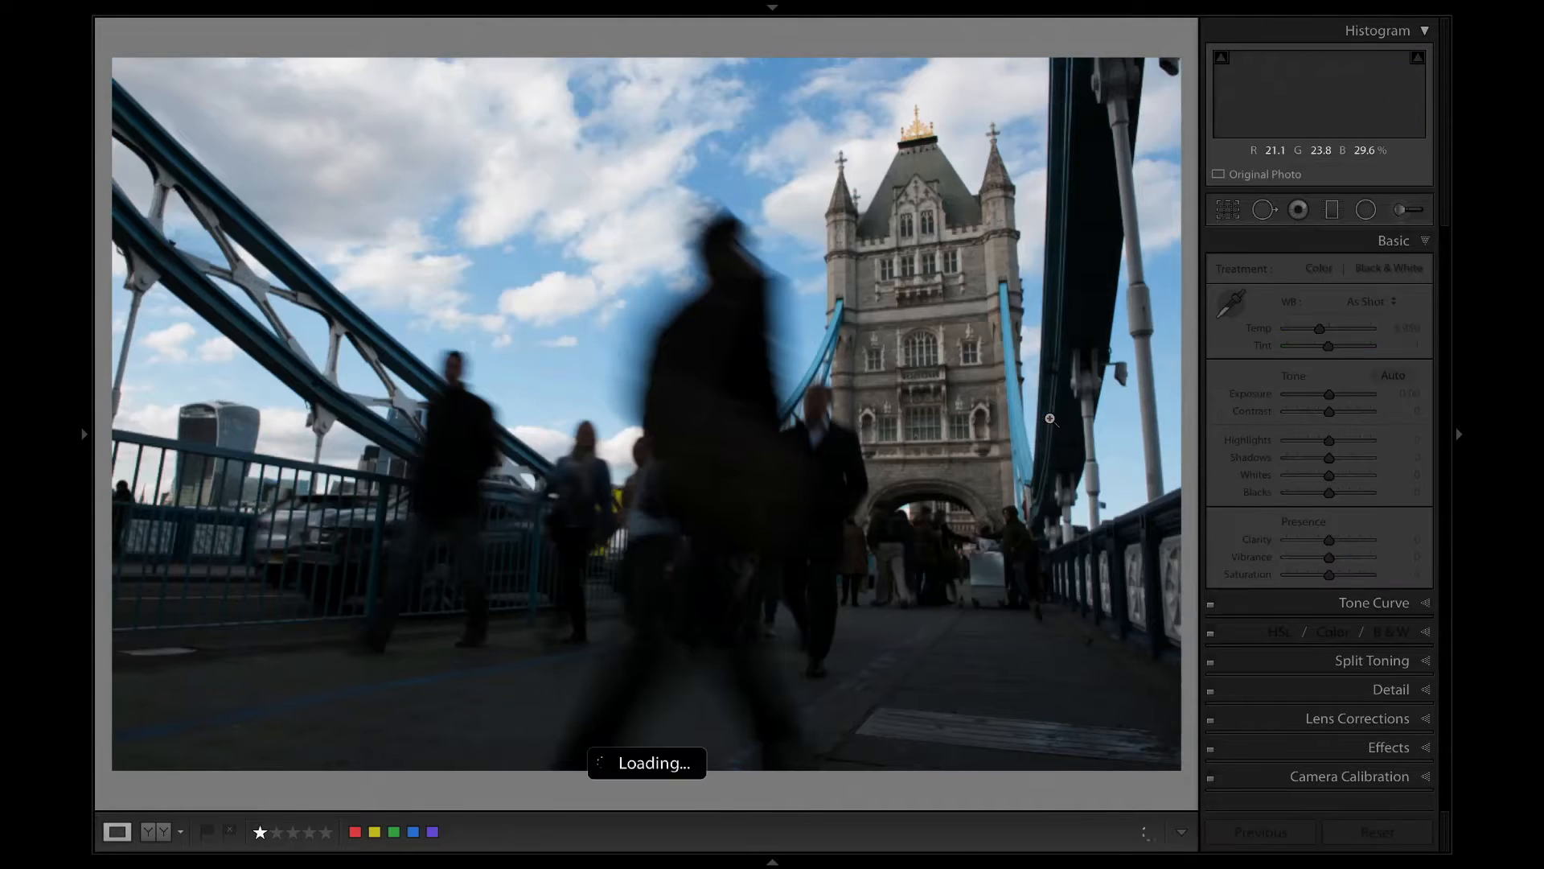
{"action": "key", "text": "ctrl+shift+v"}
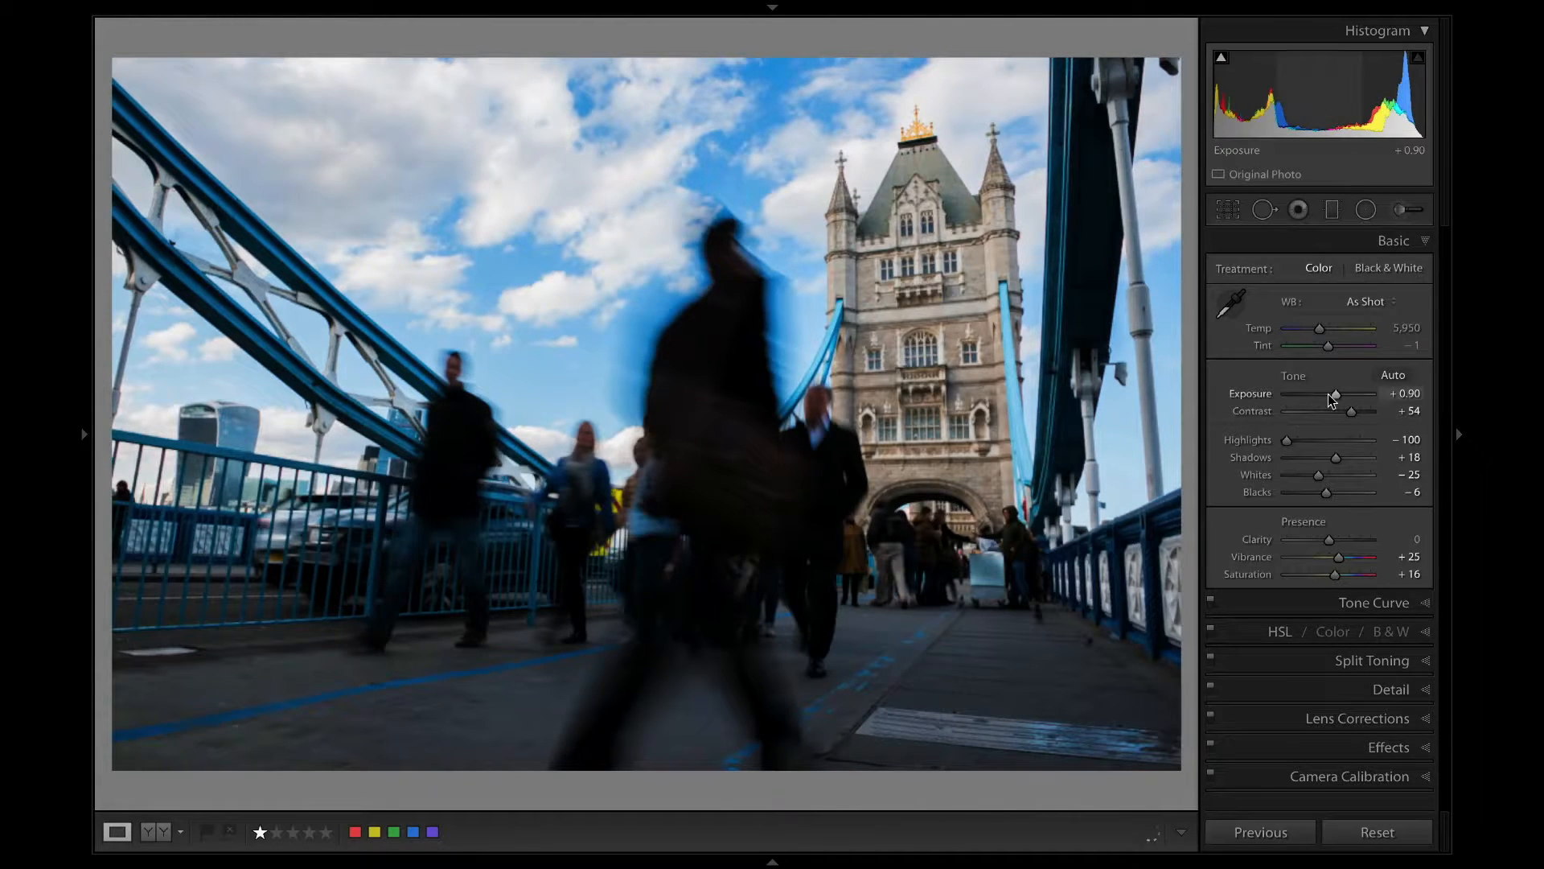
Adjust the blurred-pedestrian photo to exposure +1.25, contrast +27, highlights −72 and shadows +48.
{"action": "left_click_drag", "start_coordinate": [1348, 410], "coordinate": [1333, 389]}
{"action": "left_click_drag", "start_coordinate": [1284, 437], "coordinate": [1301, 436]}
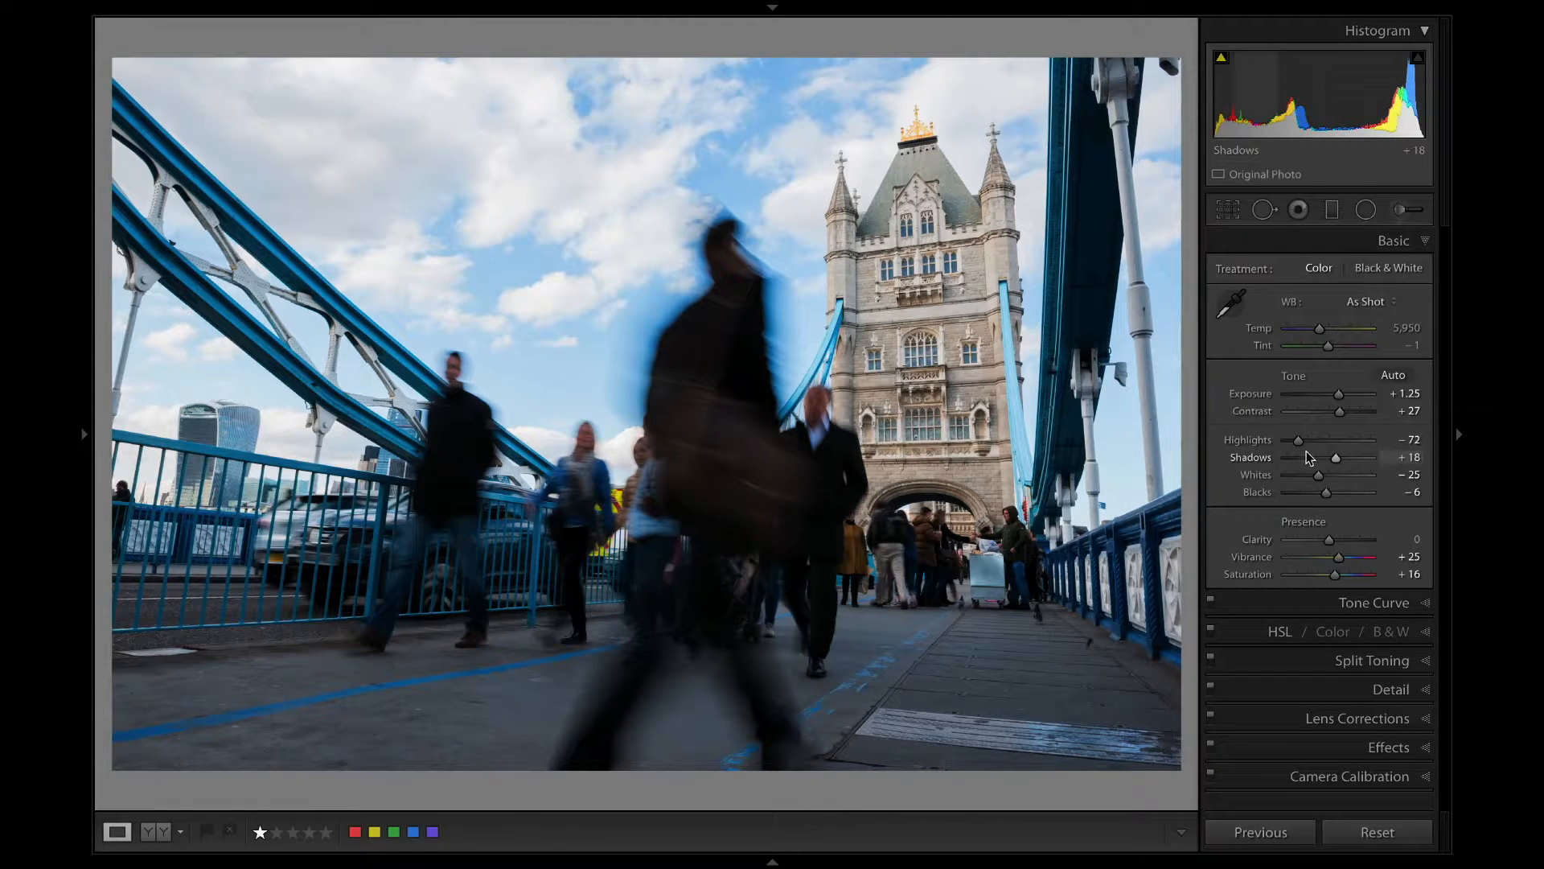
{"action": "left_click", "coordinate": [1349, 449]}
{"action": "left_click_drag", "start_coordinate": [1348, 447], "coordinate": [1345, 447]}
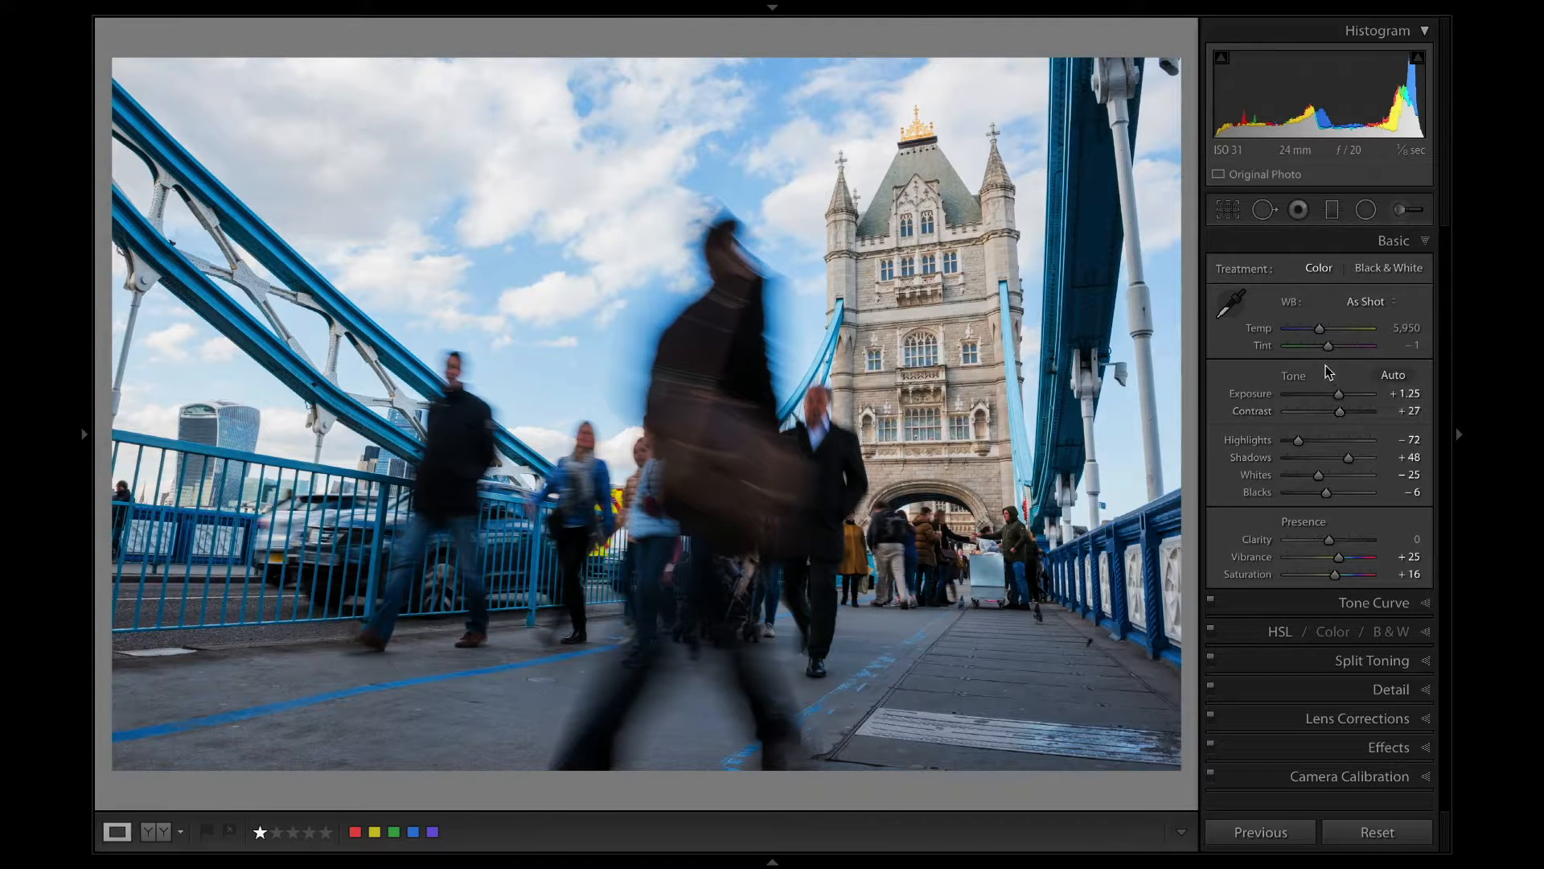
Match the photo to the two-men shot by comparing them, using temperature 6,329, vibrance +43, saturation +25 and shadows +57.
{"action": "left_click_drag", "start_coordinate": [1318, 328], "coordinate": [1320, 328]}
{"action": "key", "text": "Right"}
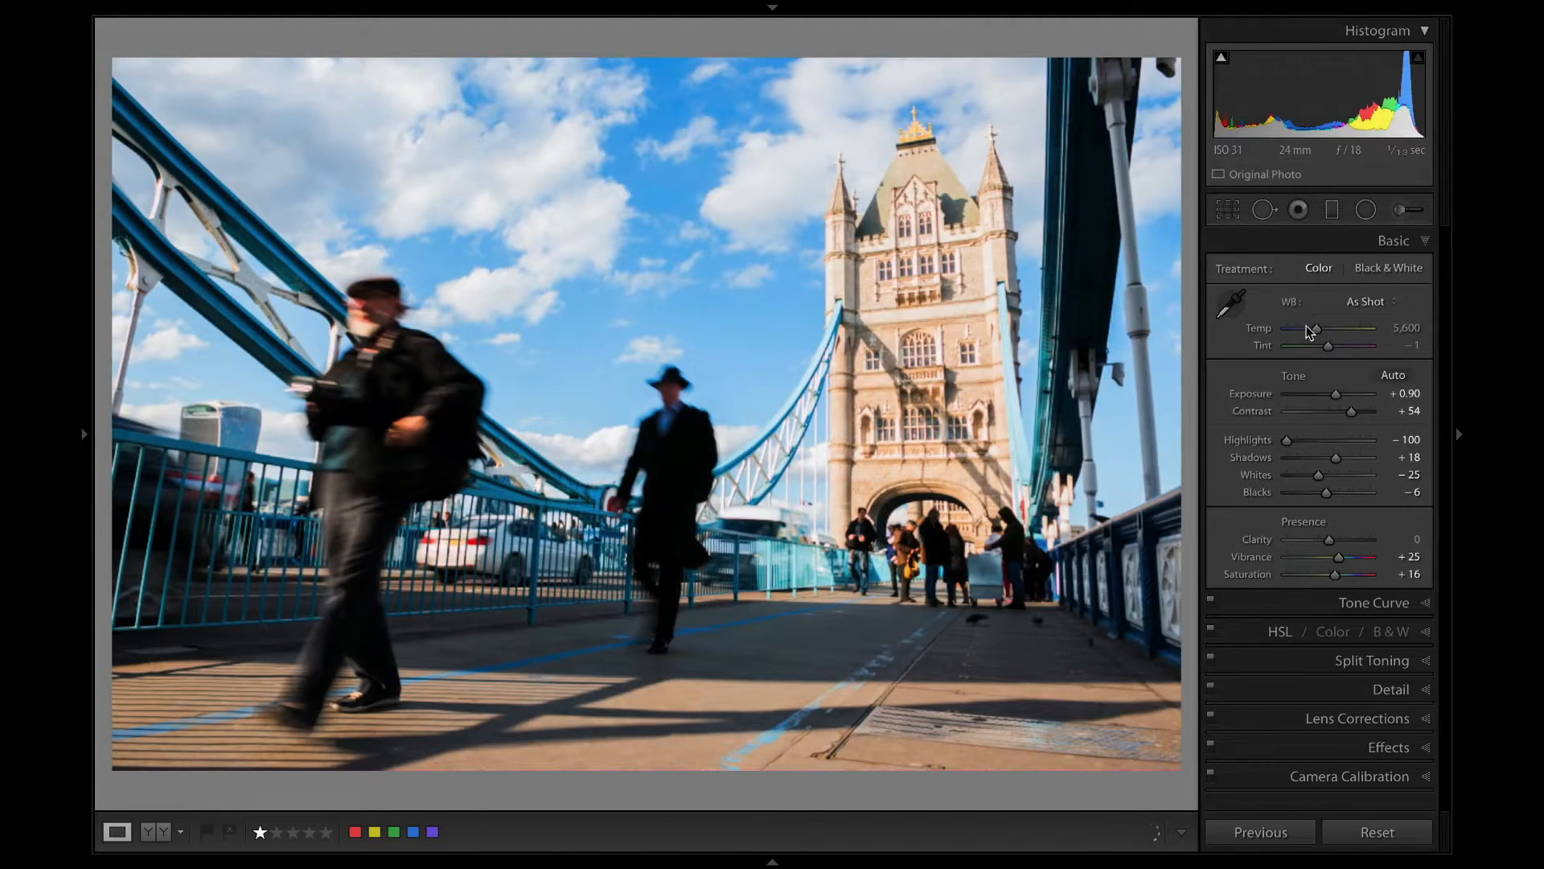
{"action": "key", "text": "Left"}
{"action": "key", "text": "Right"}
{"action": "key", "text": "Left"}
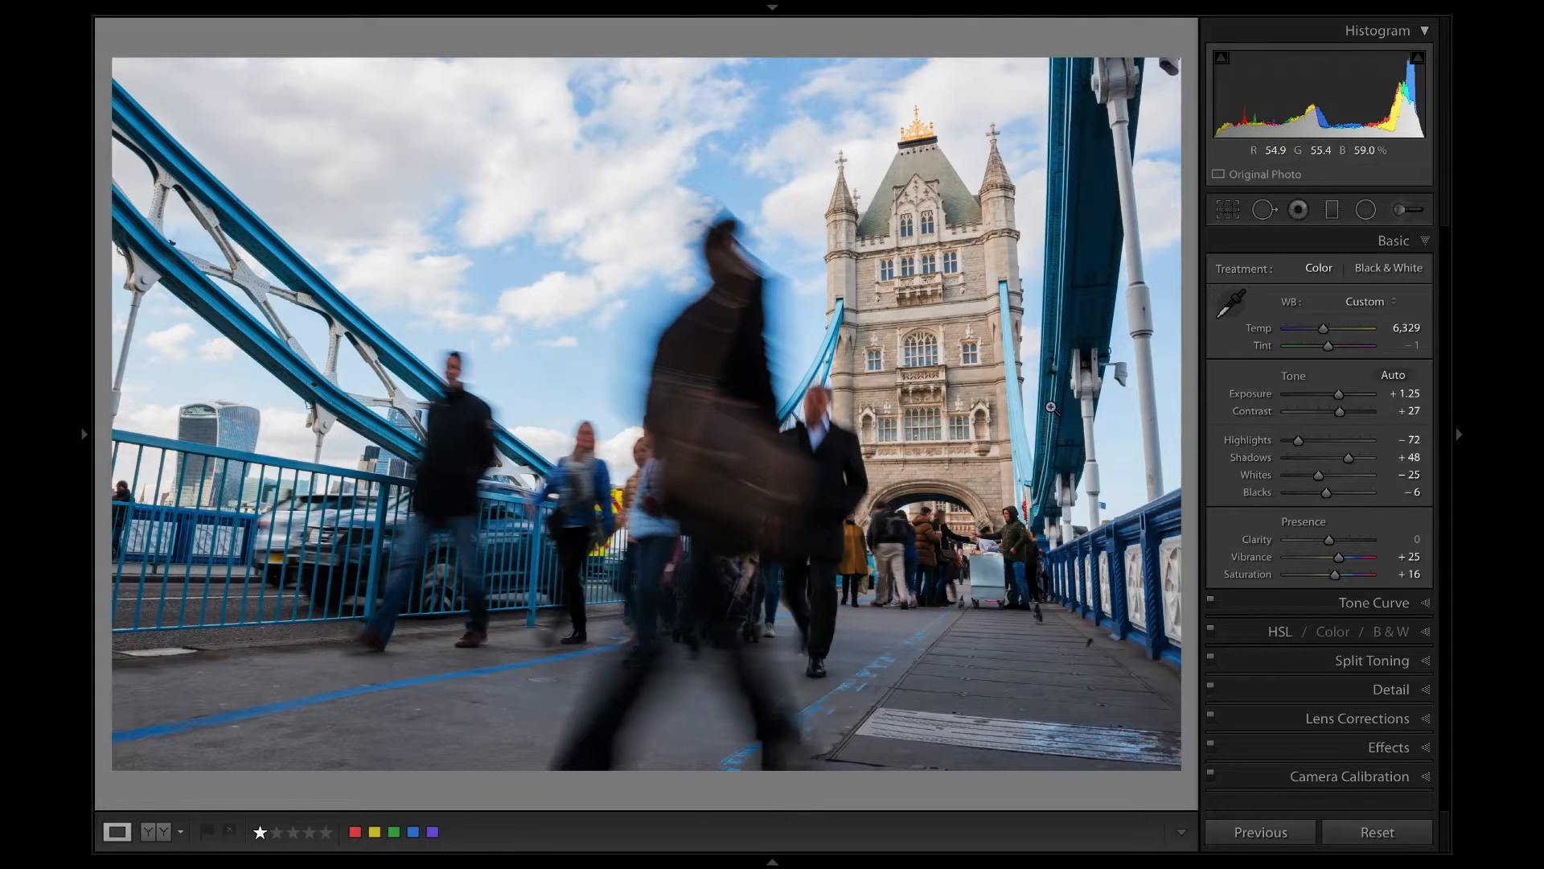
{"action": "left_click_drag", "start_coordinate": [1338, 556], "coordinate": [1339, 574]}
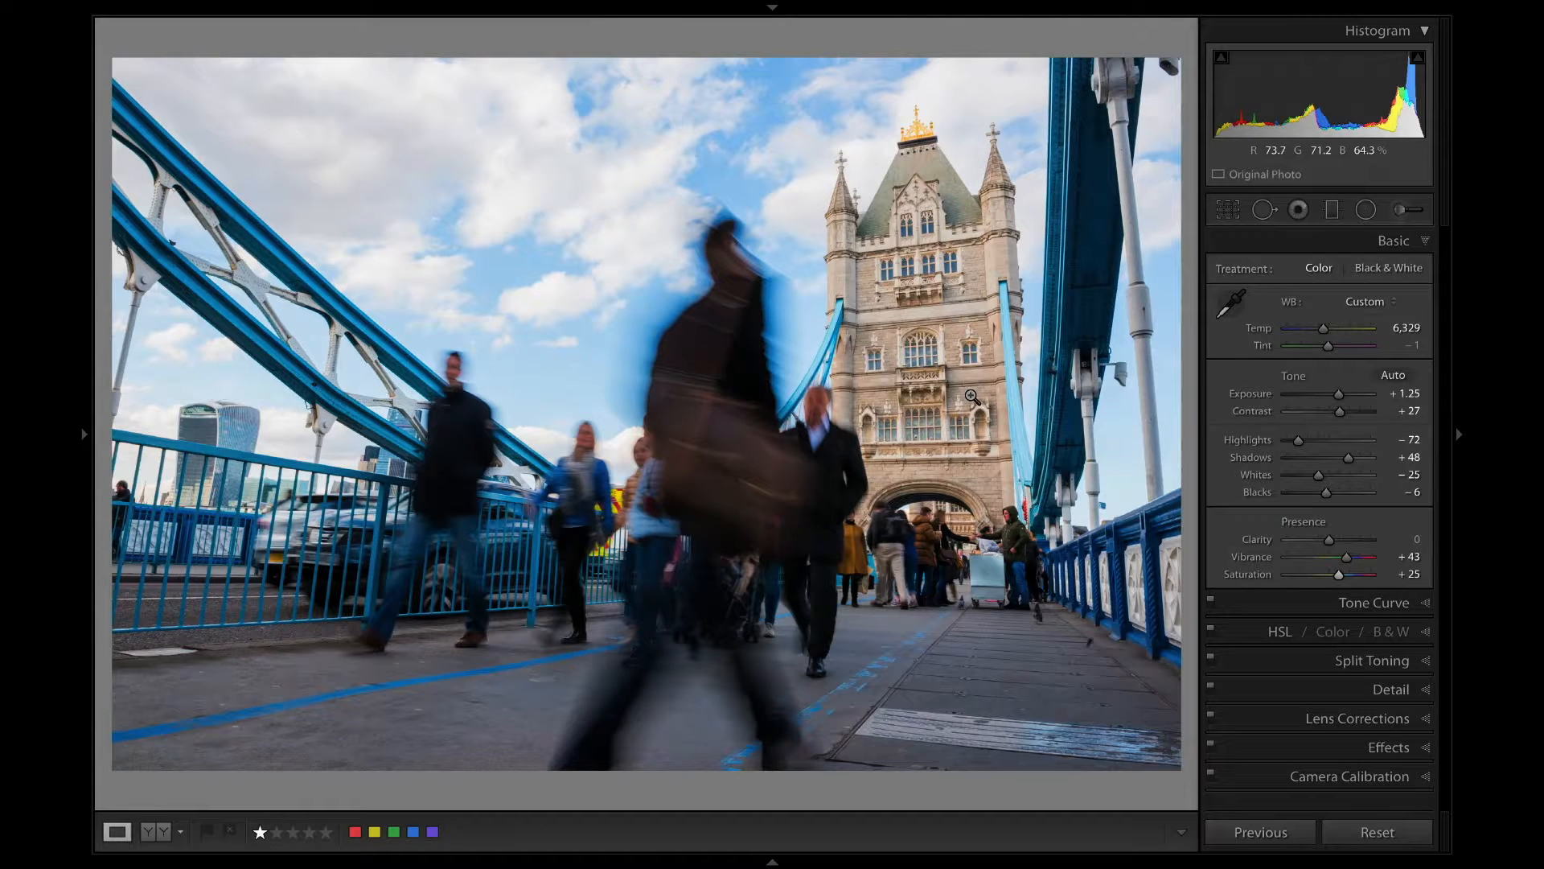
{"action": "left_click_drag", "start_coordinate": [1348, 460], "coordinate": [1349, 458]}
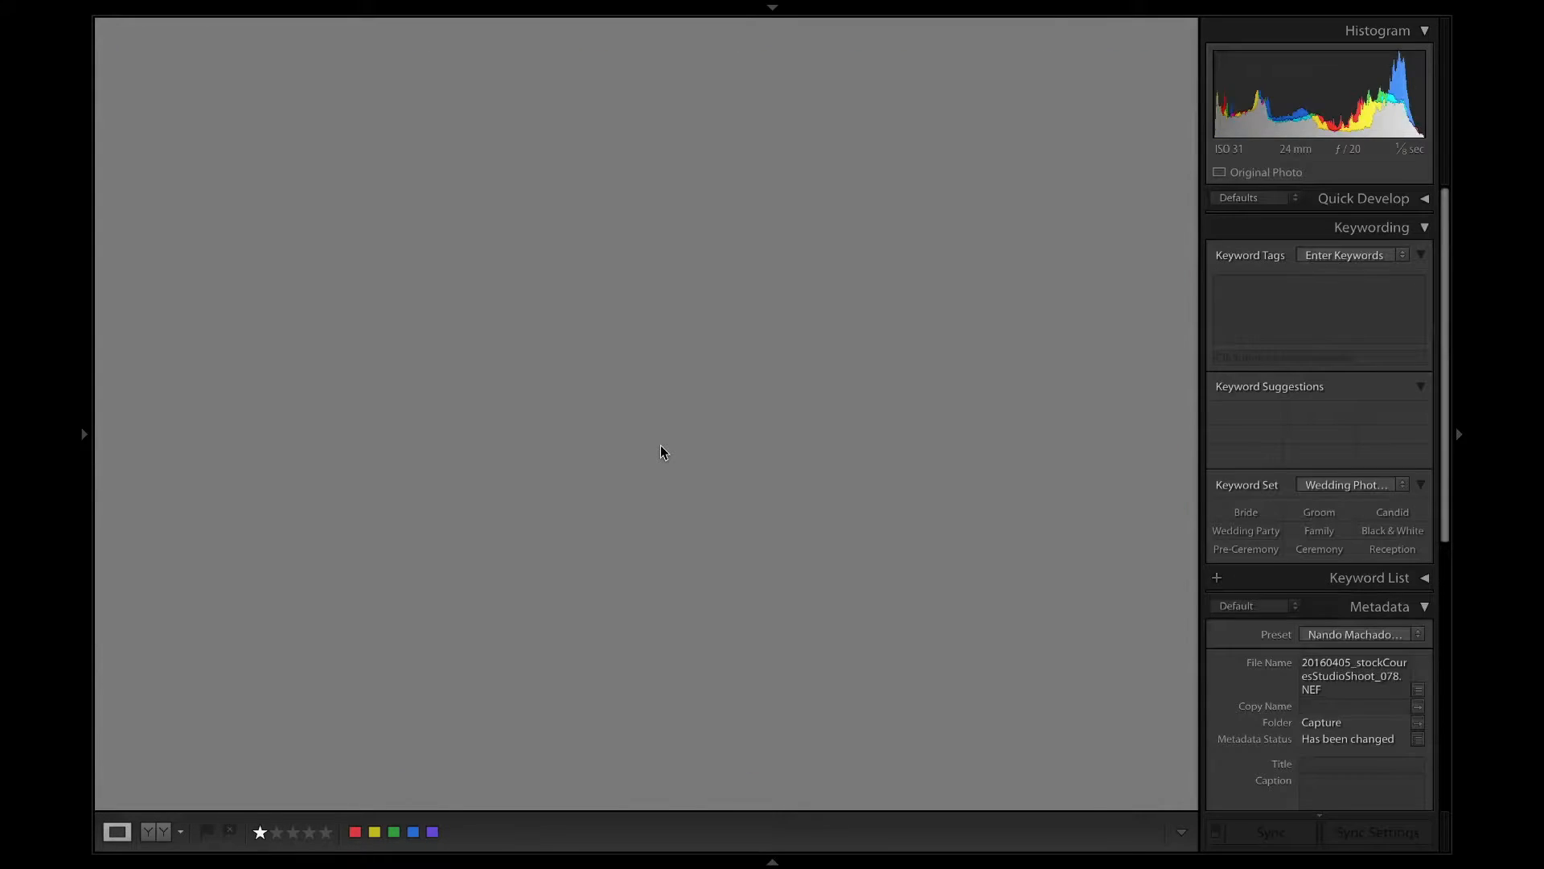
Return to the thumbnail grid and open the Out-of-focus collection.
{"action": "key", "text": "g"}
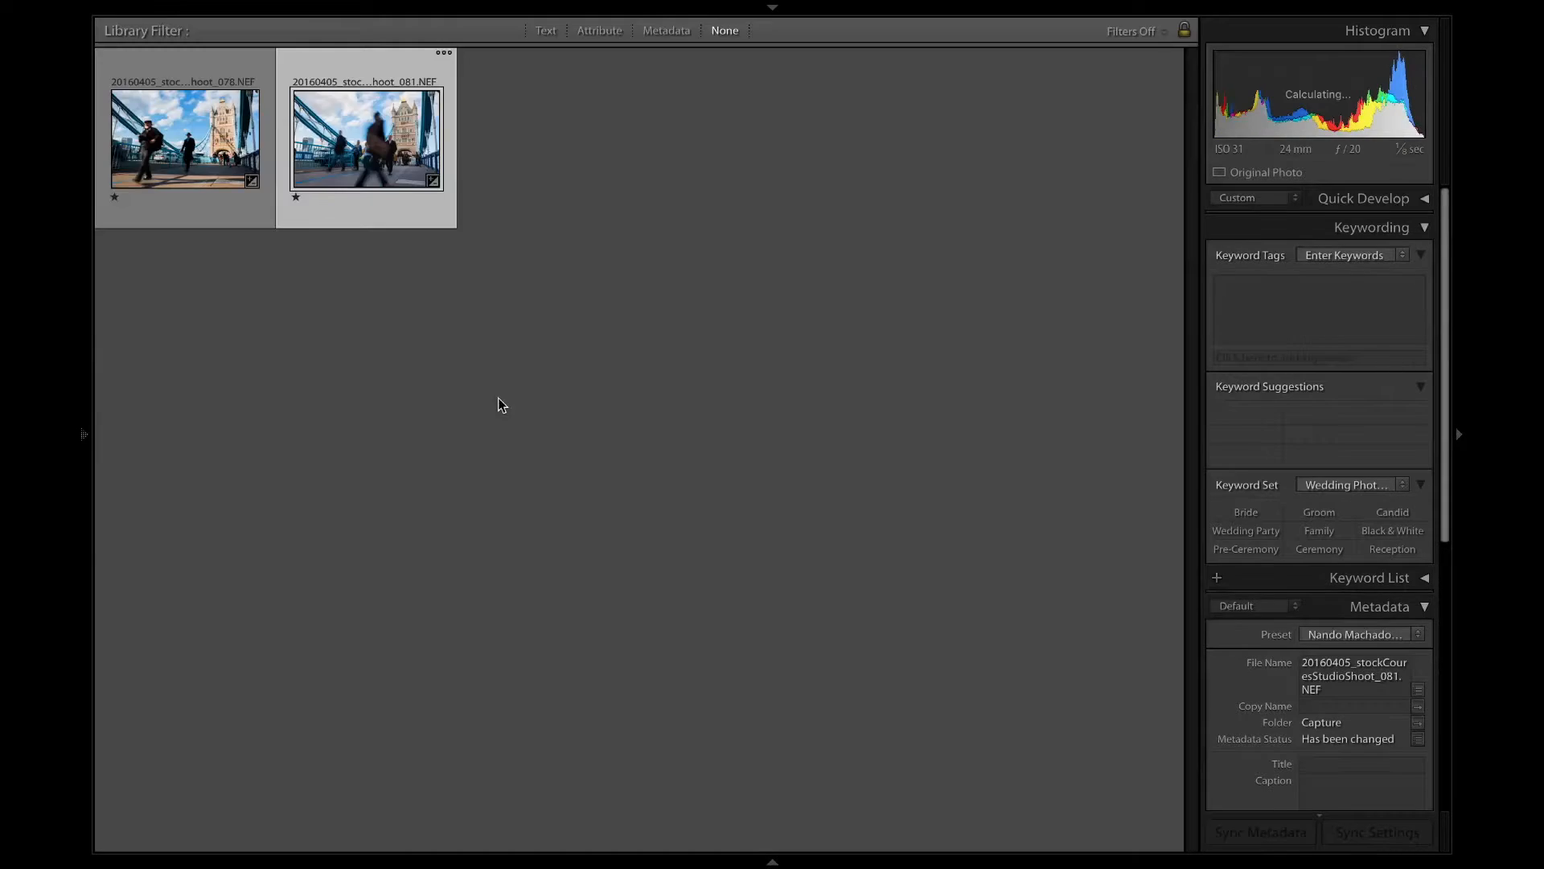
{"action": "key", "text": "F7"}
{"action": "left_click", "coordinate": [274, 600]}
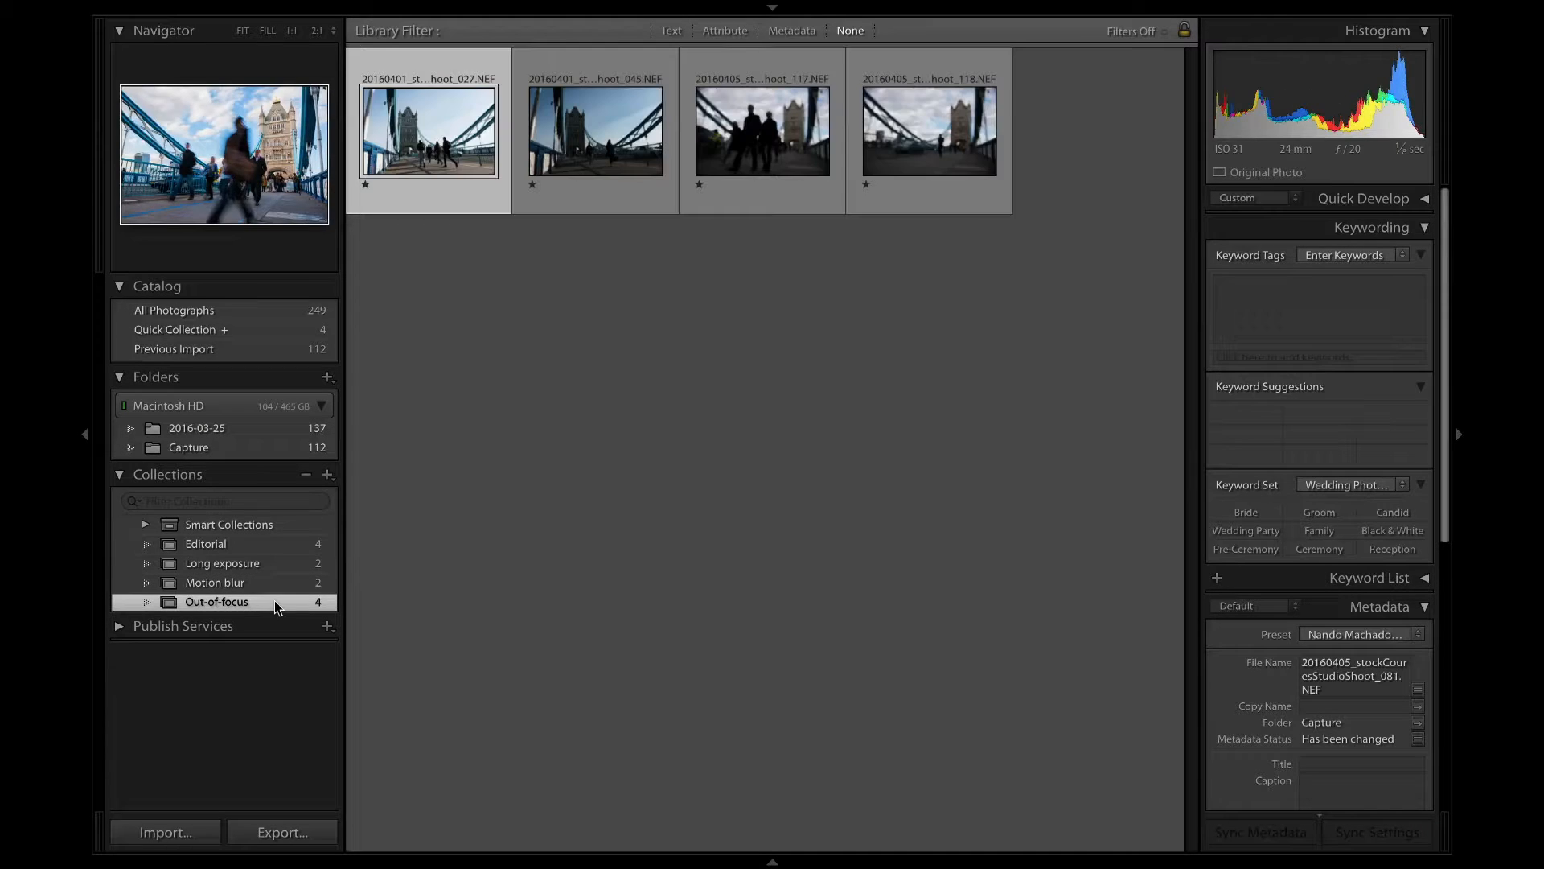
View the Out-of-focus photos one by one at full size, ending on the shot of four men walking away.
{"action": "key", "text": "shift+Tab"}
{"action": "double_click", "coordinate": [157, 158]}
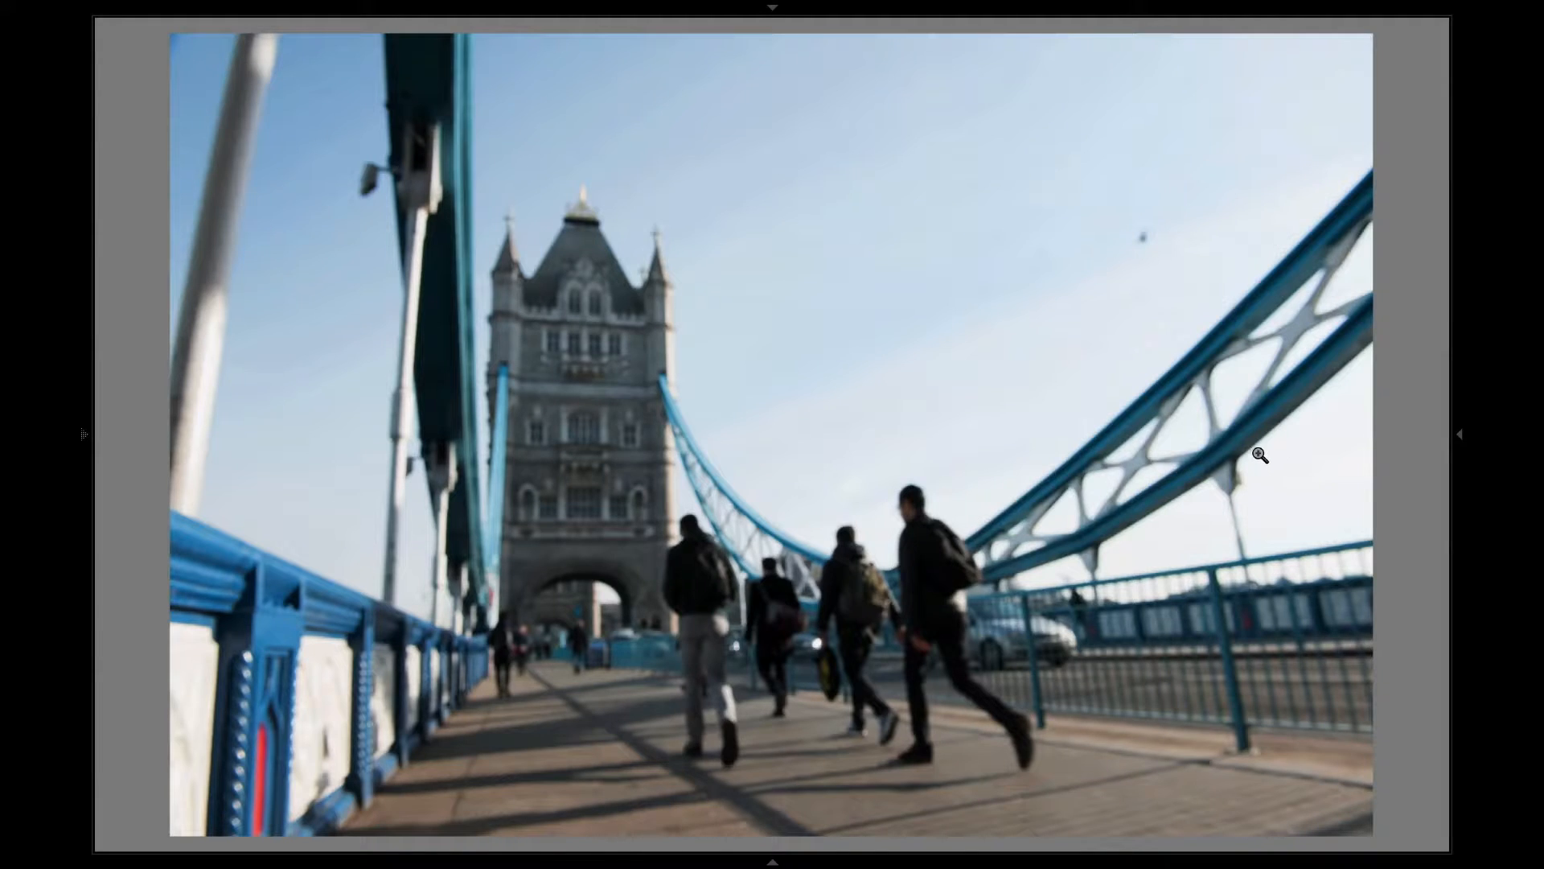
{"action": "key", "text": "Right"}
{"action": "key", "text": "Right"}
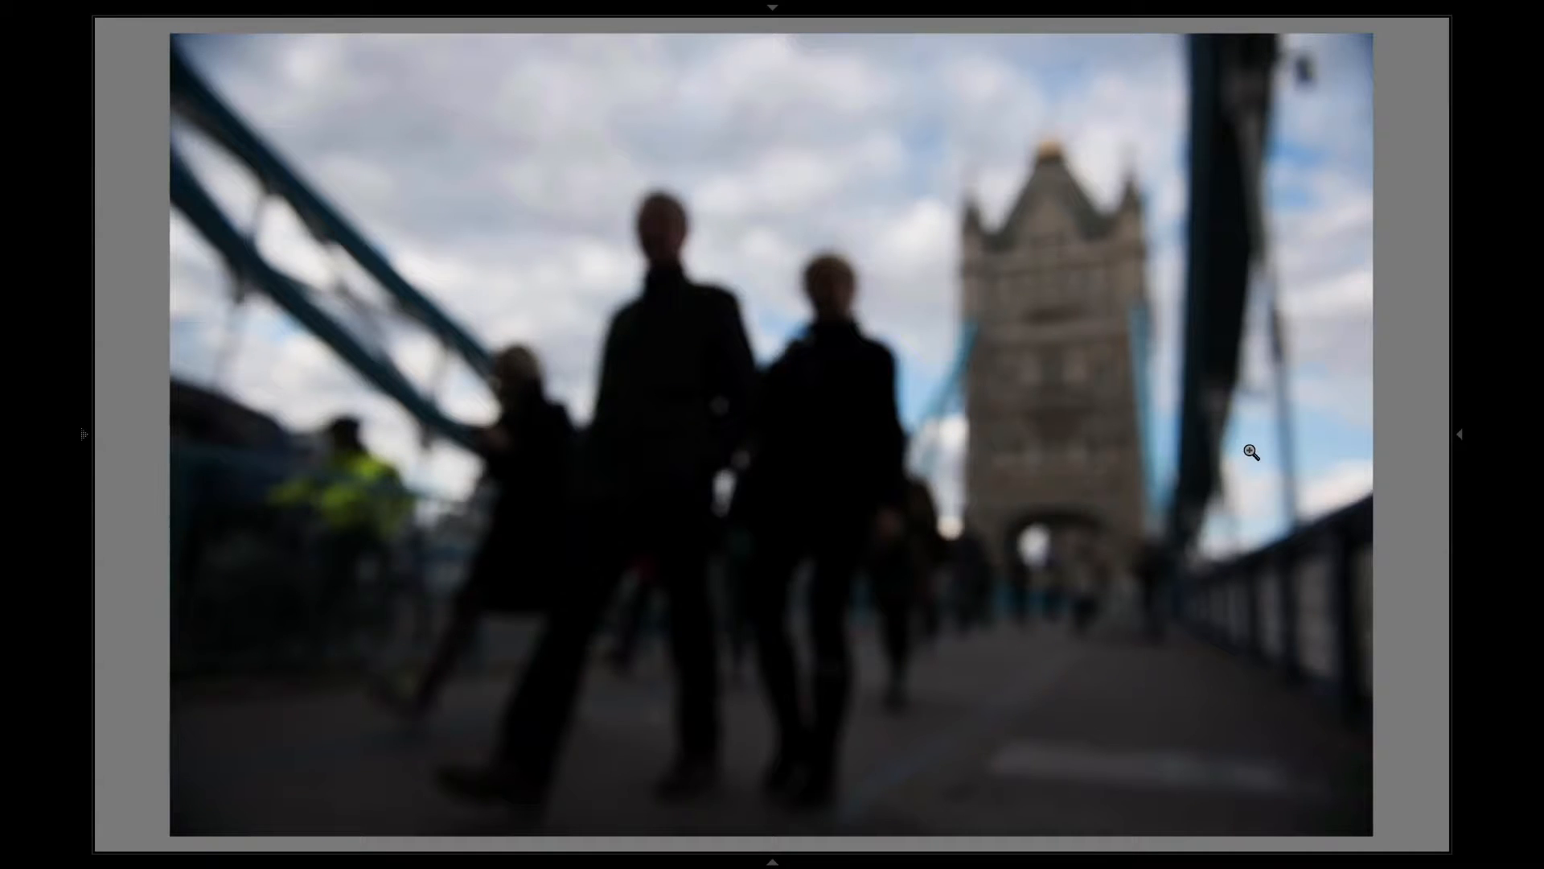
{"action": "key", "text": "Right"}
{"action": "key", "text": "Right"}
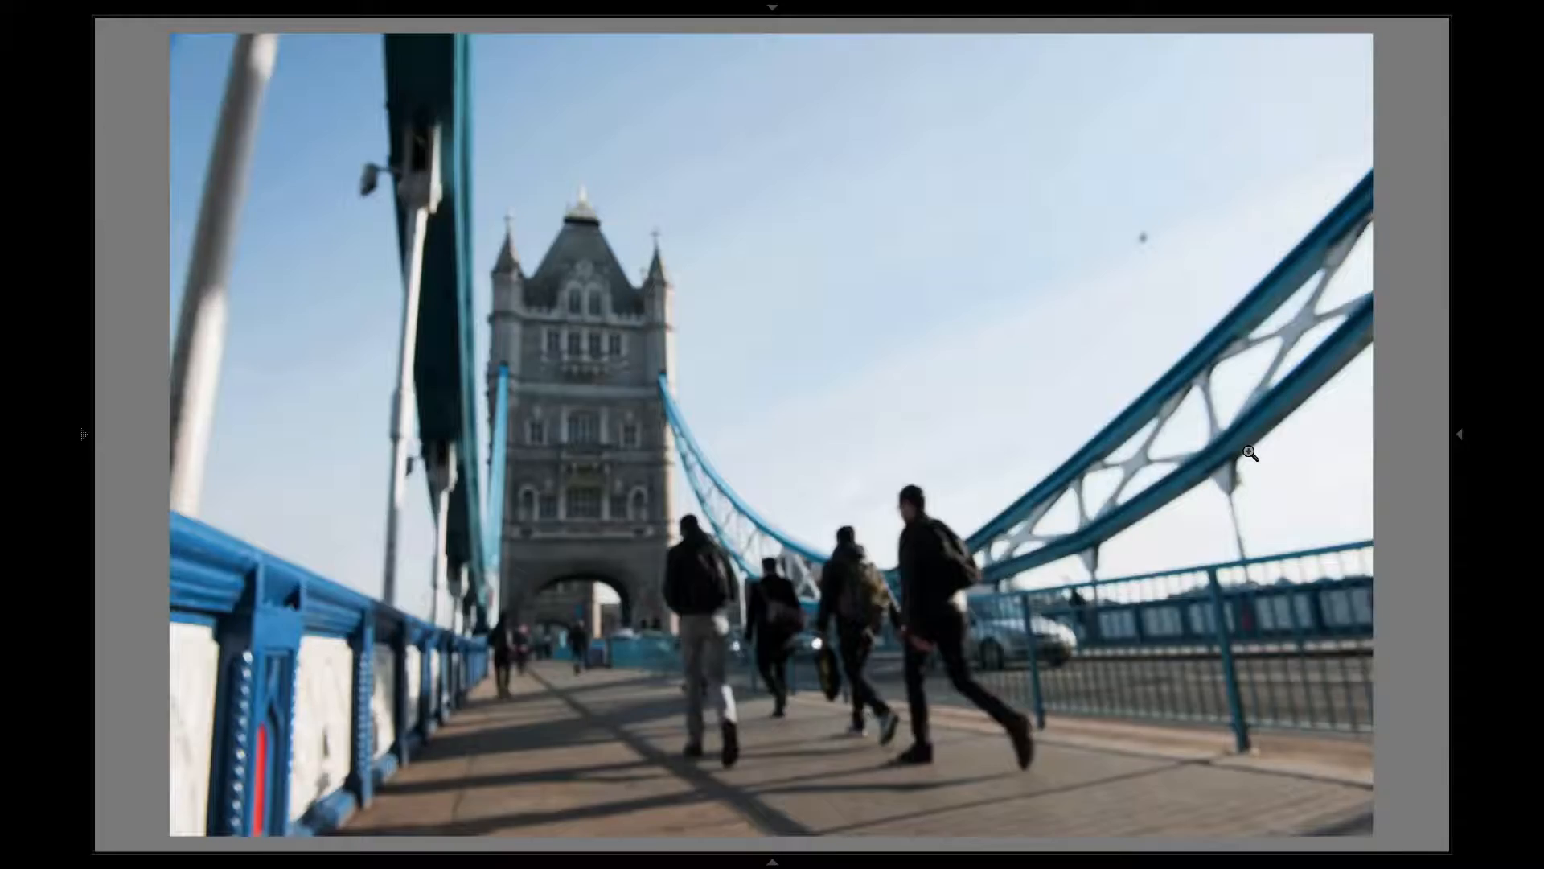
Open the shot of four men walking away for developing and heal the dark spot in its sky.
{"action": "key", "text": "d"}
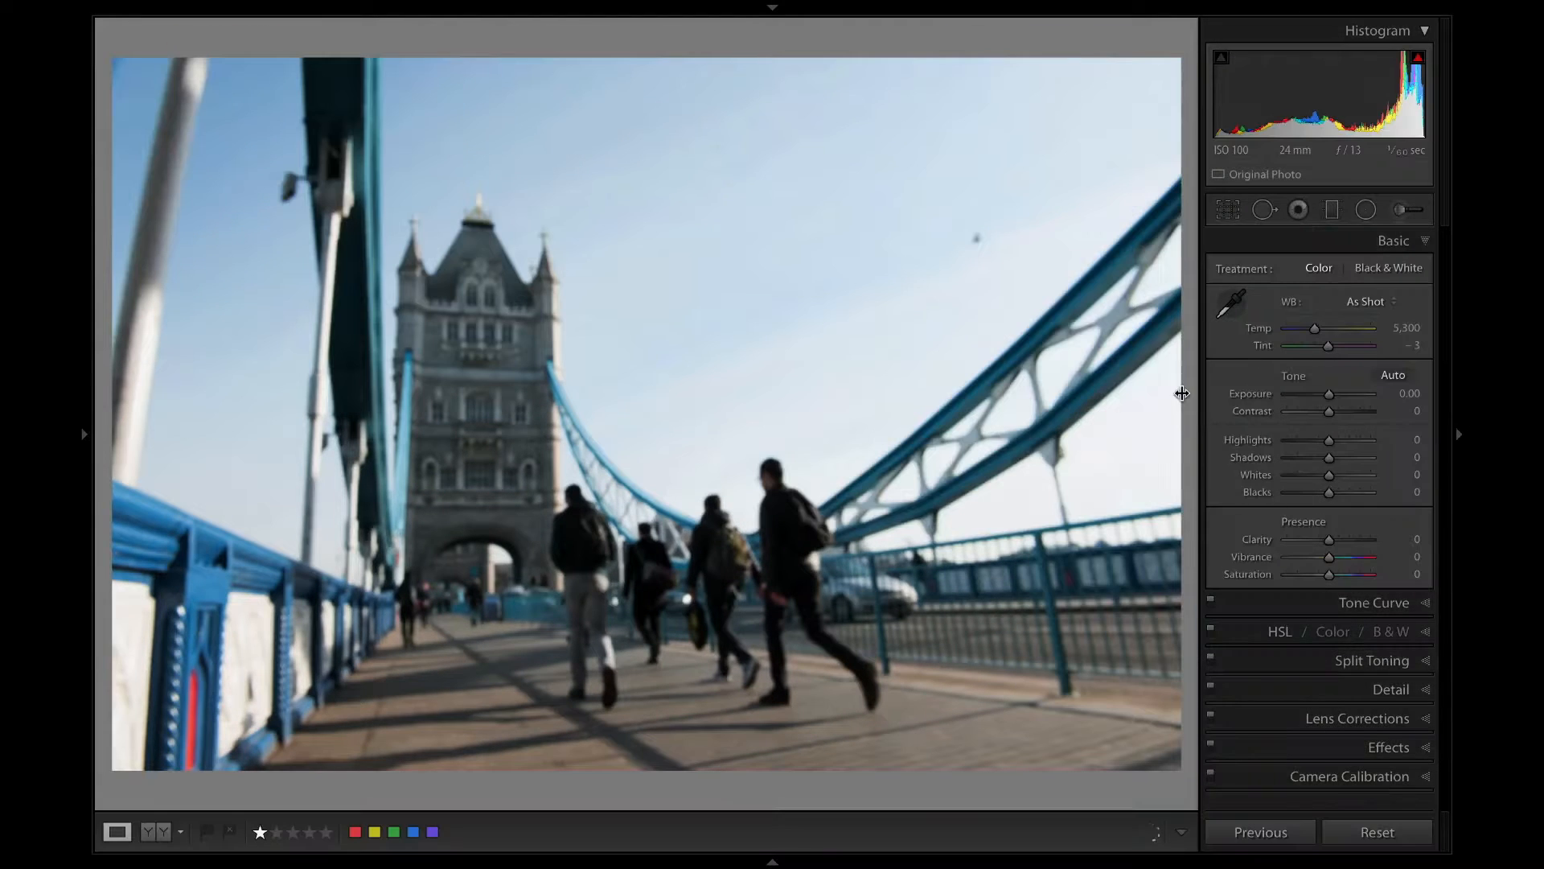
{"action": "left_click", "coordinate": [1264, 208]}
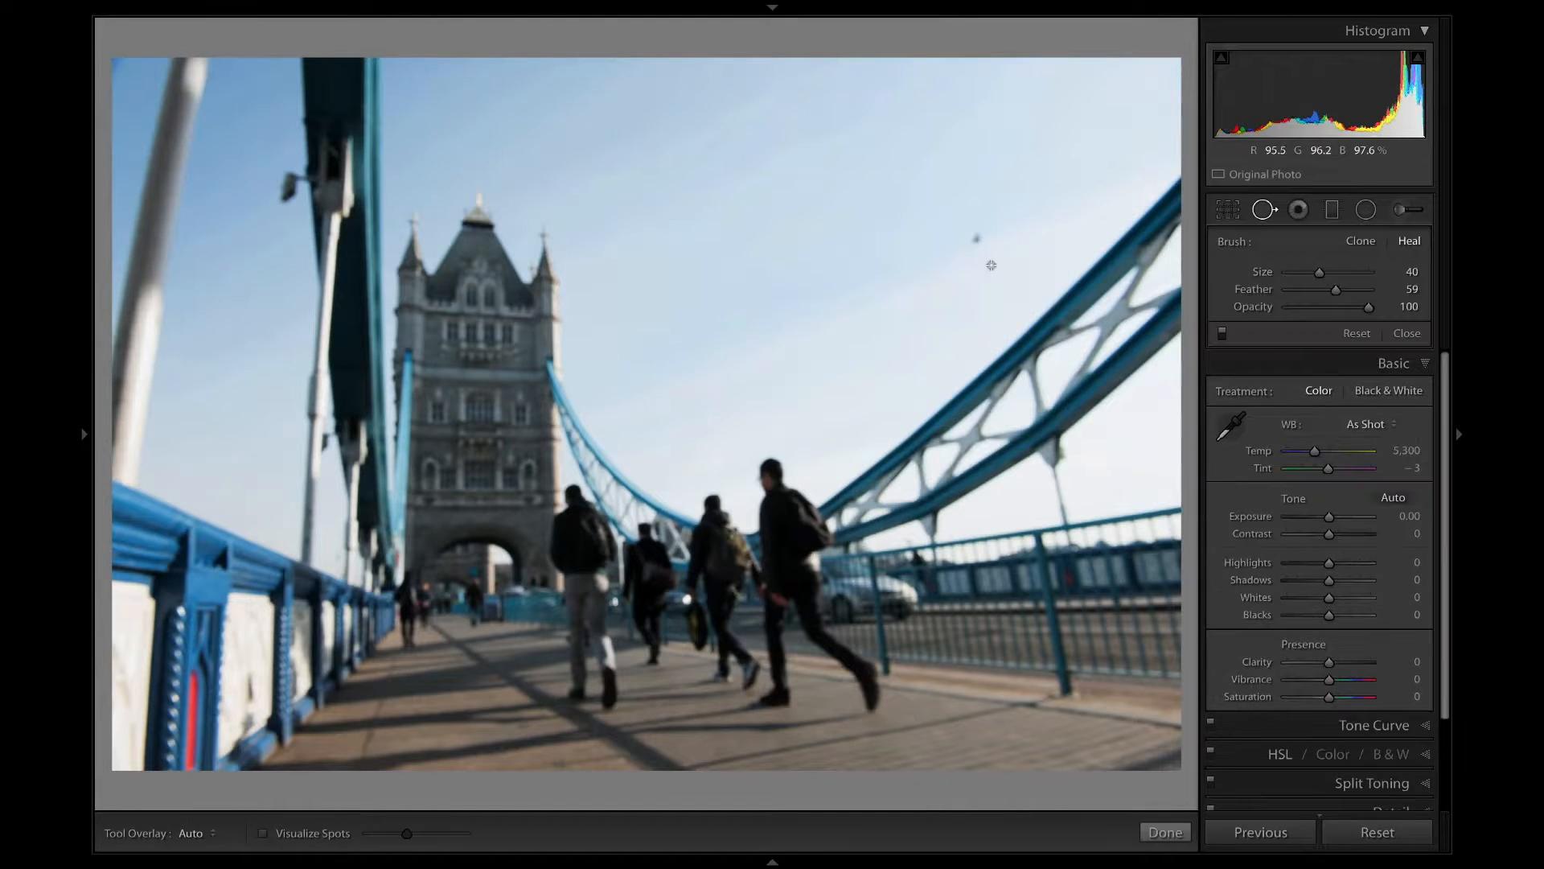
{"action": "left_click", "coordinate": [977, 239]}
Adjust the photo to temperature 5,961, exposure +0.55, contrast +34, highlights −67, shadows +15, blacks −10, vibrance +44 and saturation +32.
{"action": "left_click_drag", "start_coordinate": [1329, 517], "coordinate": [1332, 517]}
{"action": "mouse_move", "coordinate": [1329, 534]}
{"action": "left_mouse_down"}
{"action": "mouse_move", "coordinate": [1300, 564]}
{"action": "mouse_move", "coordinate": [1336, 580]}
{"action": "mouse_move", "coordinate": [1343, 534]}
{"action": "left_mouse_up"}
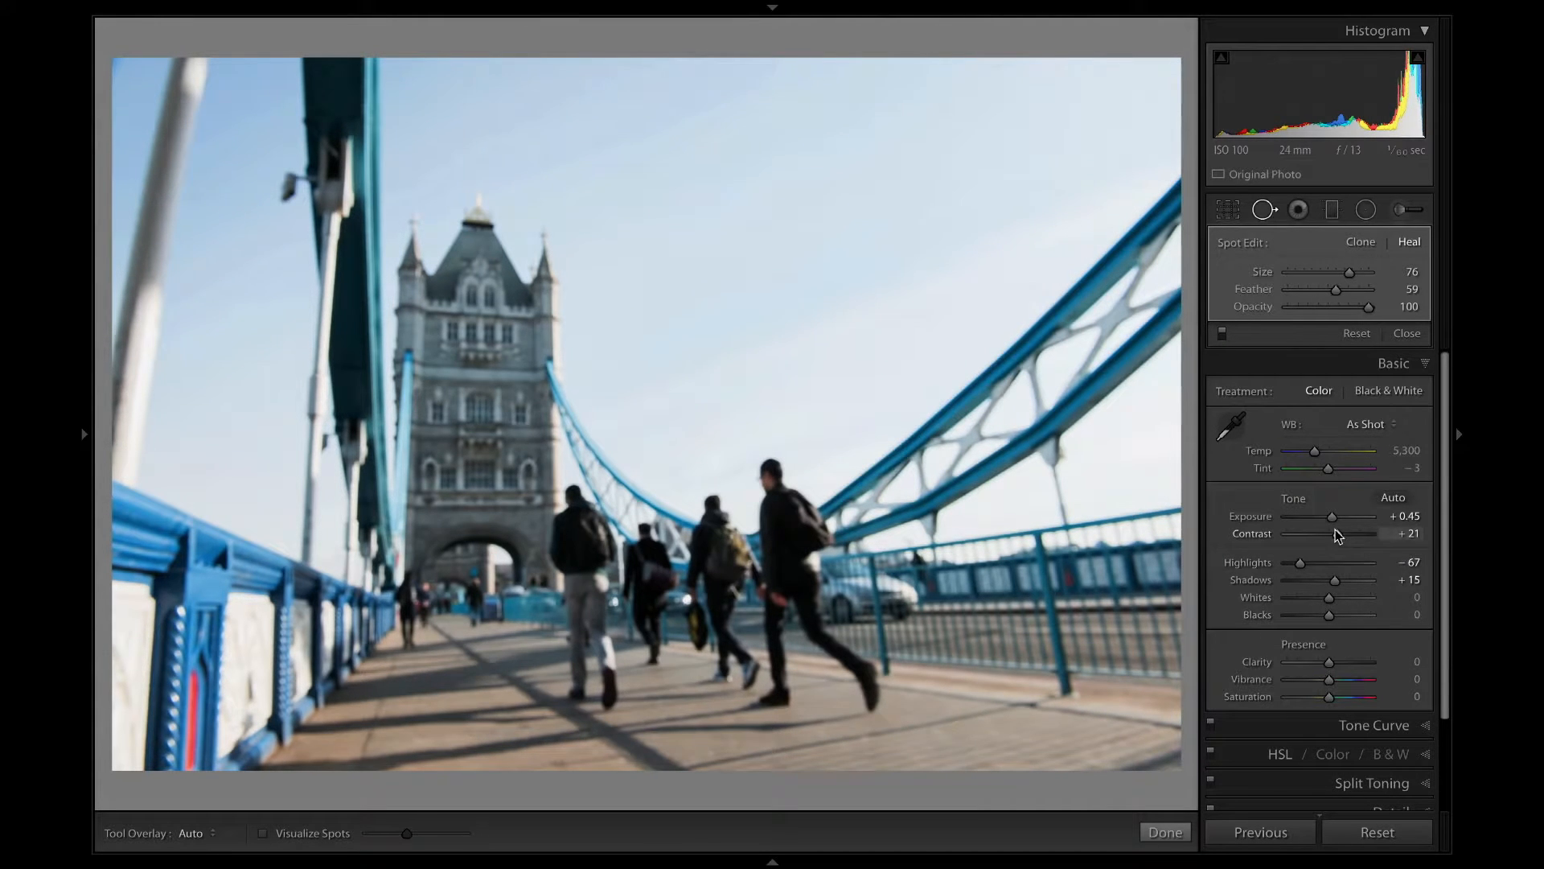
{"action": "left_click_drag", "start_coordinate": [1329, 679], "coordinate": [1347, 680]}
{"action": "left_click_drag", "start_coordinate": [1329, 696], "coordinate": [1342, 696]}
{"action": "left_click_drag", "start_coordinate": [1315, 451], "coordinate": [1320, 451]}
{"action": "left_click_drag", "start_coordinate": [1327, 519], "coordinate": [1331, 519]}
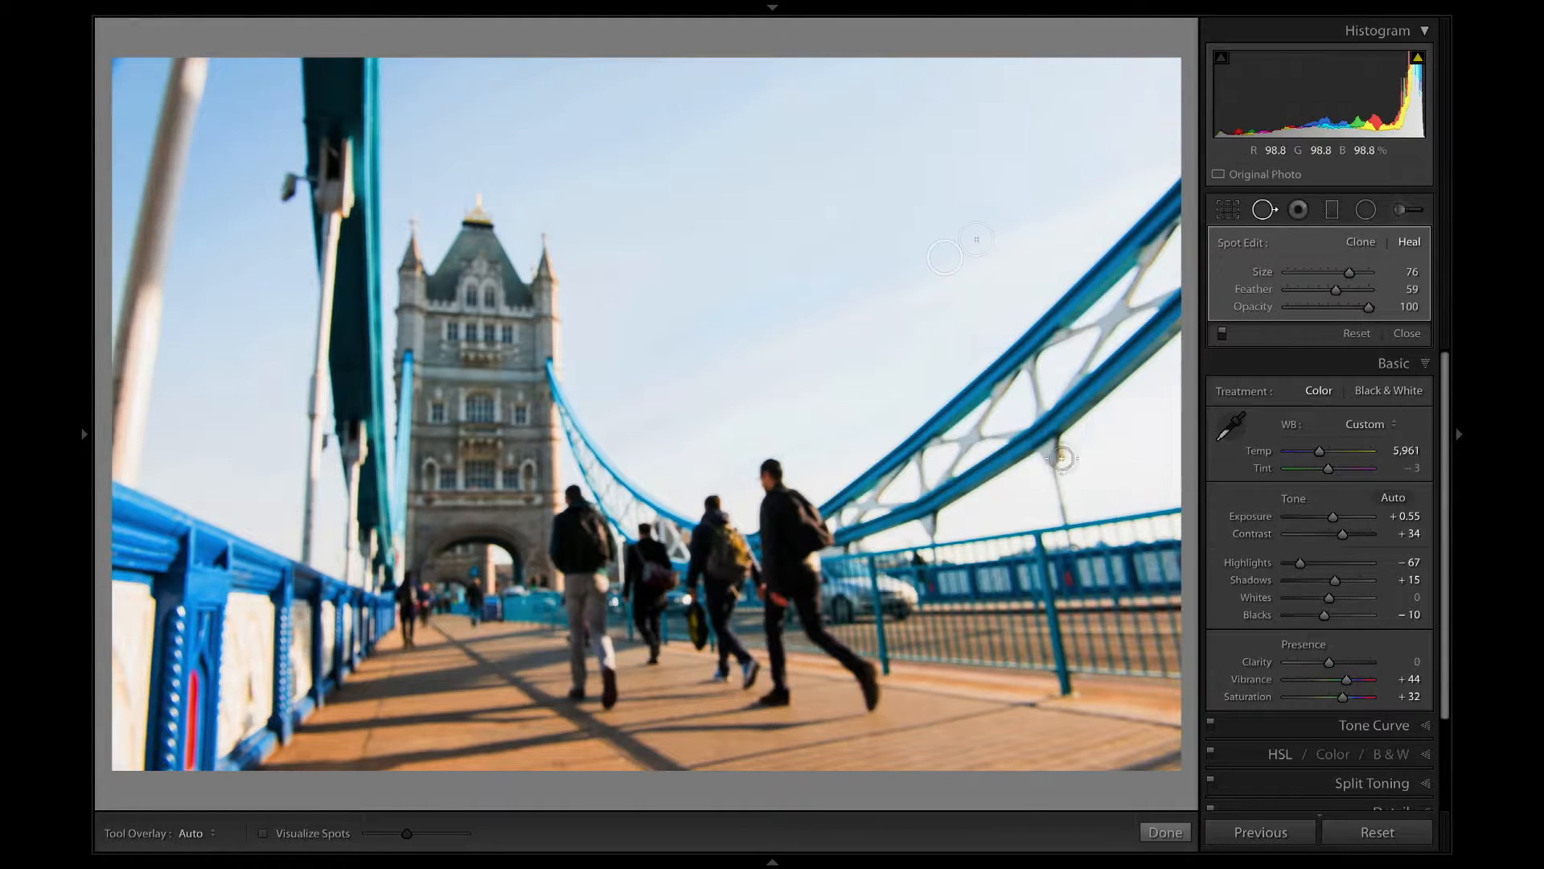
Copy the develop settings of the four-men photo and paste them onto the next photo of the Out-of-focus set.
{"action": "key", "text": "ctrl+shift+c"}
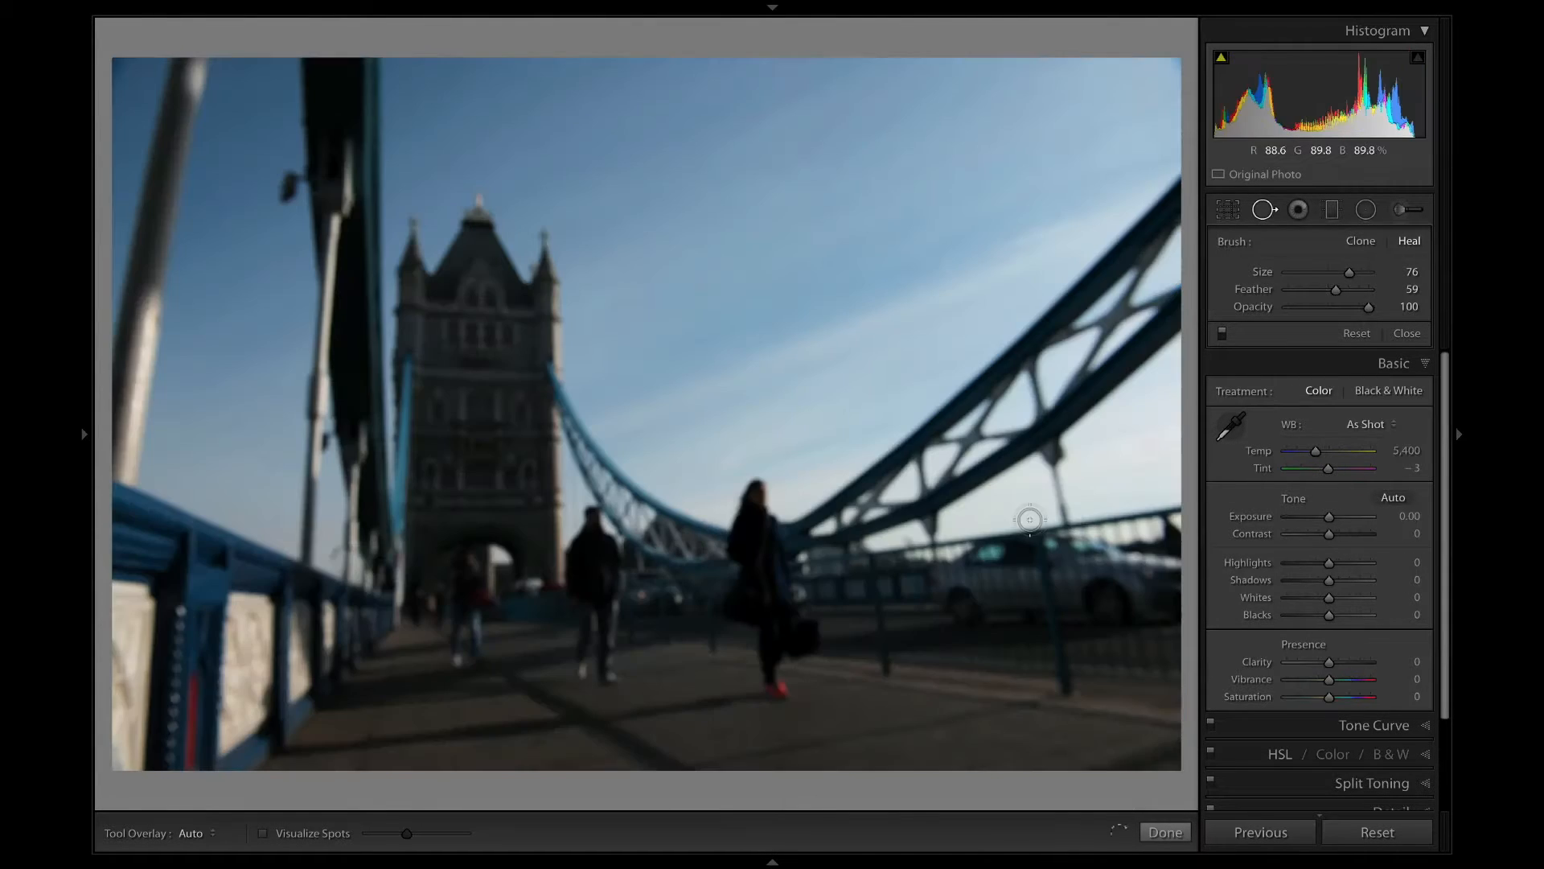
{"action": "key", "text": "ctrl+shift+v"}
{"action": "left_click_drag", "start_coordinate": [1329, 515], "coordinate": [1347, 580]}
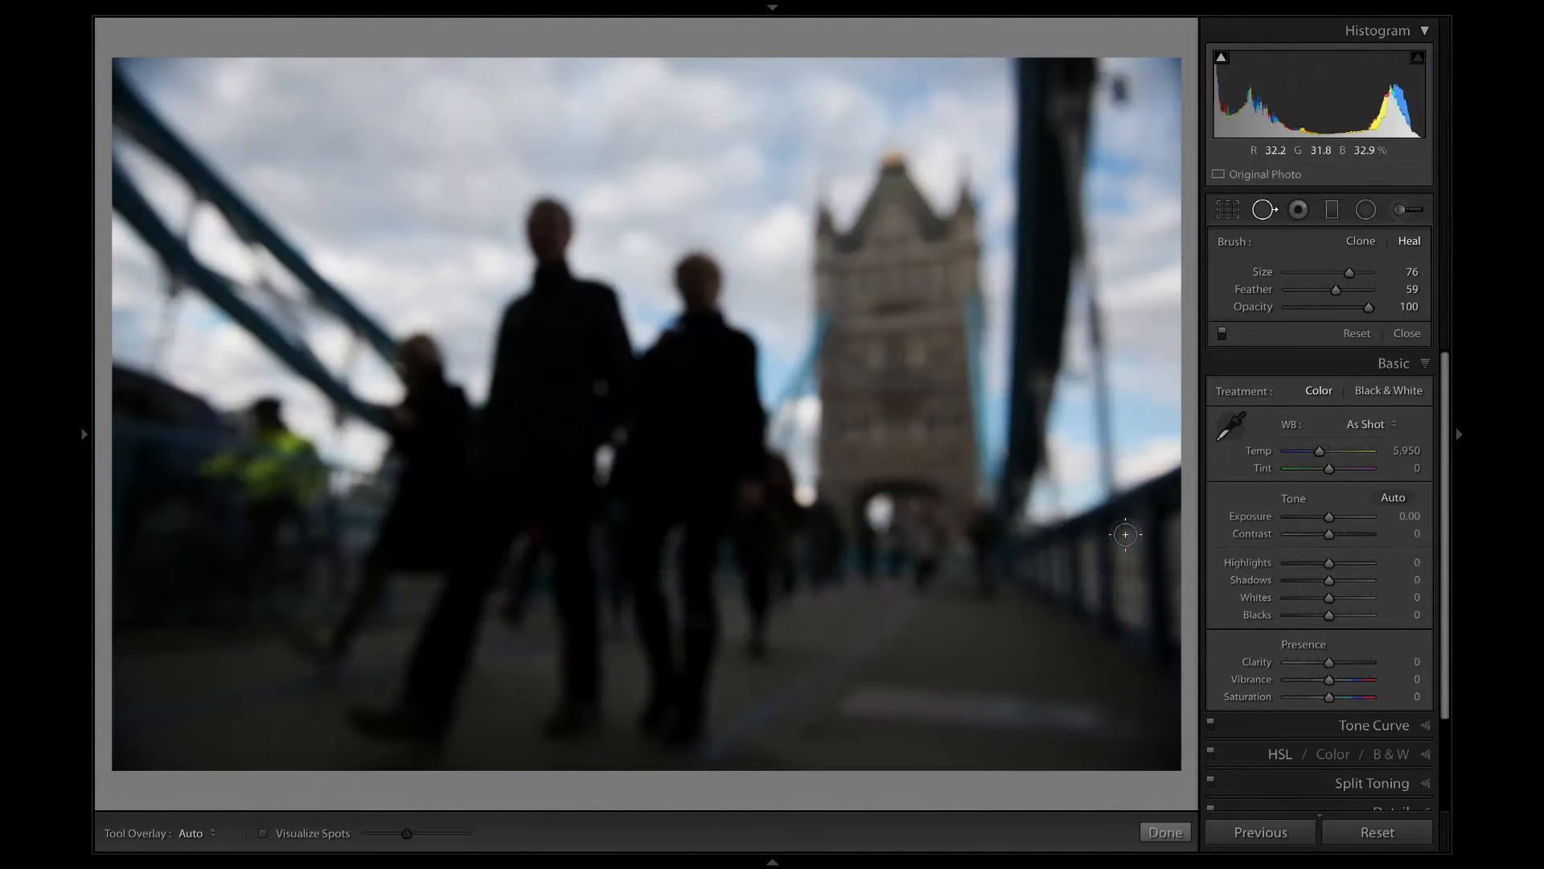
Adjust the blurred couple photo to exposure +1.25, contrast +16, highlights −55, shadows +49, whites +40, vibrance +32 and saturation +13.
{"action": "left_click_drag", "start_coordinate": [1330, 517], "coordinate": [1338, 517]}
{"action": "left_click_drag", "start_coordinate": [1329, 534], "coordinate": [1345, 598]}
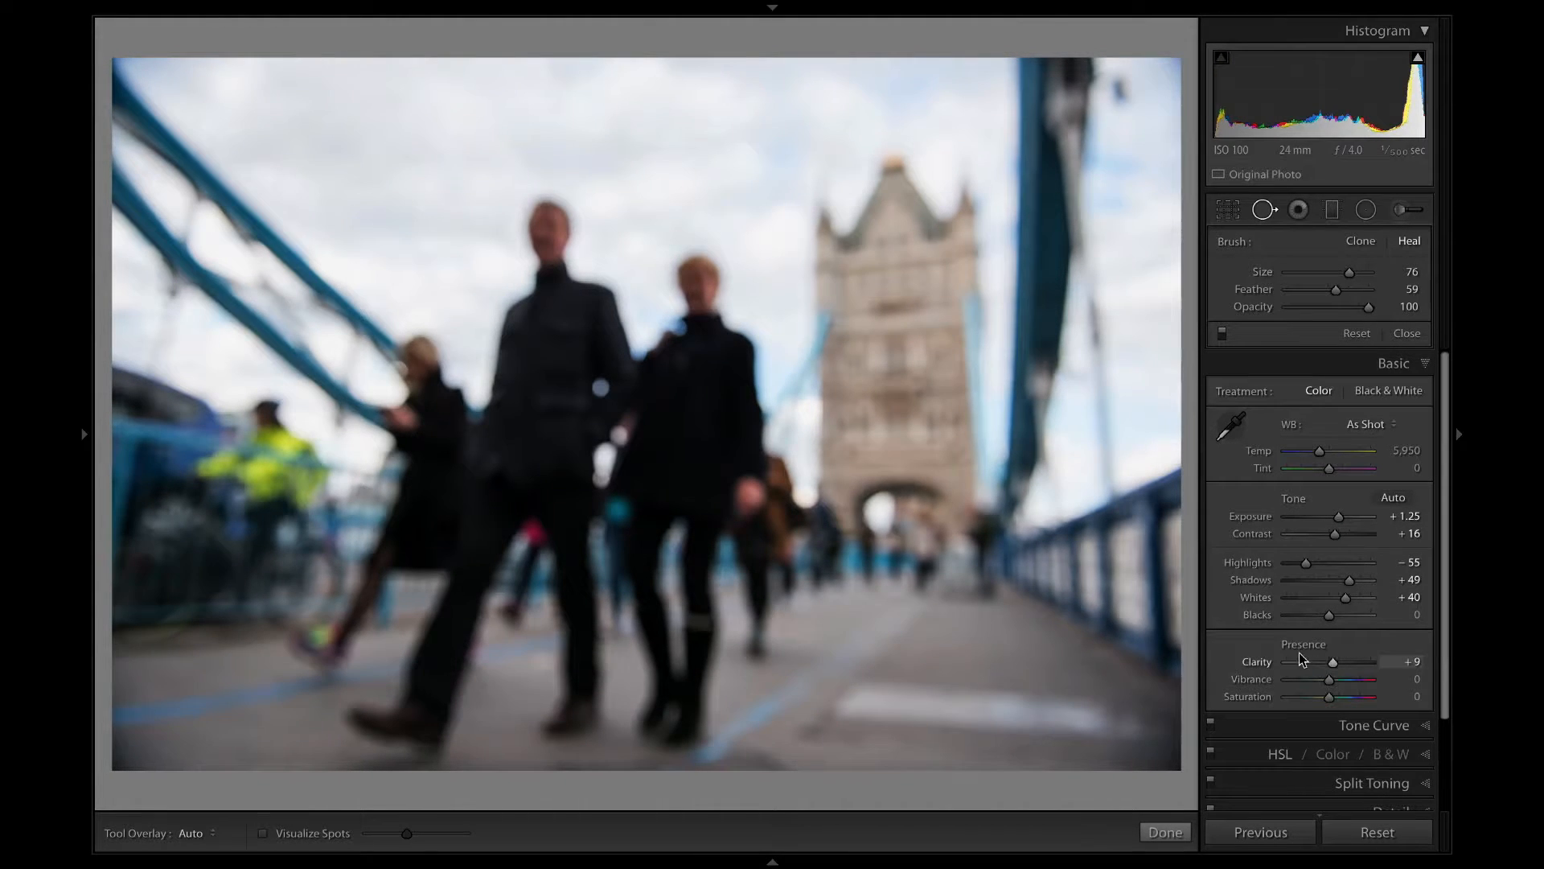
{"action": "mouse_move", "coordinate": [1329, 680]}
{"action": "left_mouse_down"}
{"action": "mouse_move", "coordinate": [1348, 680]}
{"action": "mouse_move", "coordinate": [1336, 697]}
{"action": "mouse_move", "coordinate": [1342, 680]}
{"action": "left_mouse_up"}
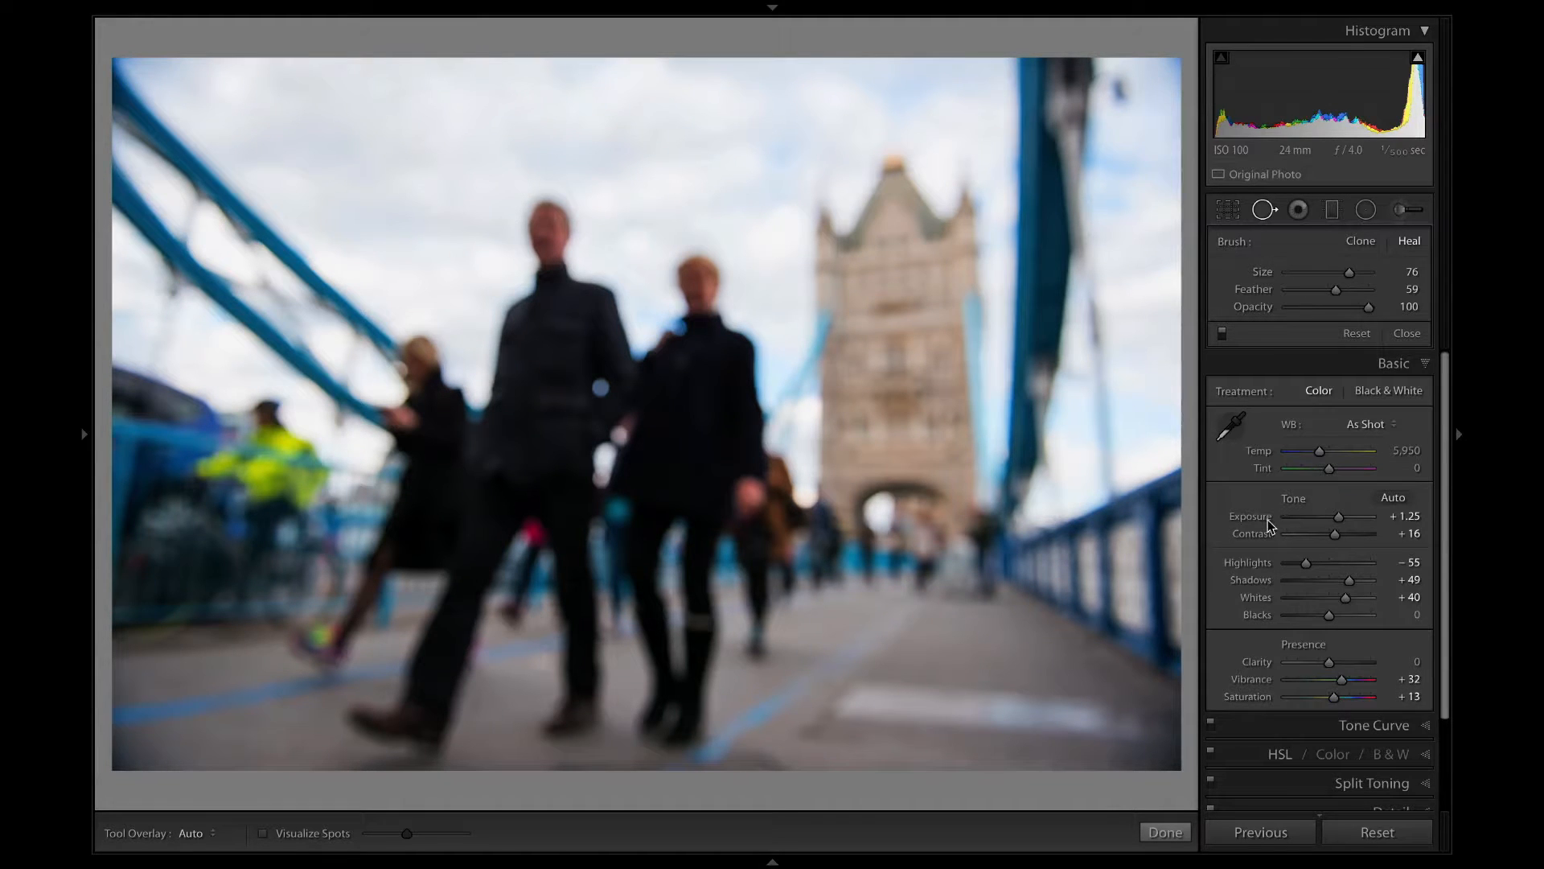
Bring back cloud detail in the couple photo with contrast −34, highlights about −77 and exposure about +0.70.
{"action": "left_click_drag", "start_coordinate": [1307, 562], "coordinate": [1308, 530]}
{"action": "left_click_drag", "start_coordinate": [1288, 562], "coordinate": [1296, 559]}
{"action": "left_click_drag", "start_coordinate": [1338, 516], "coordinate": [1332, 513]}
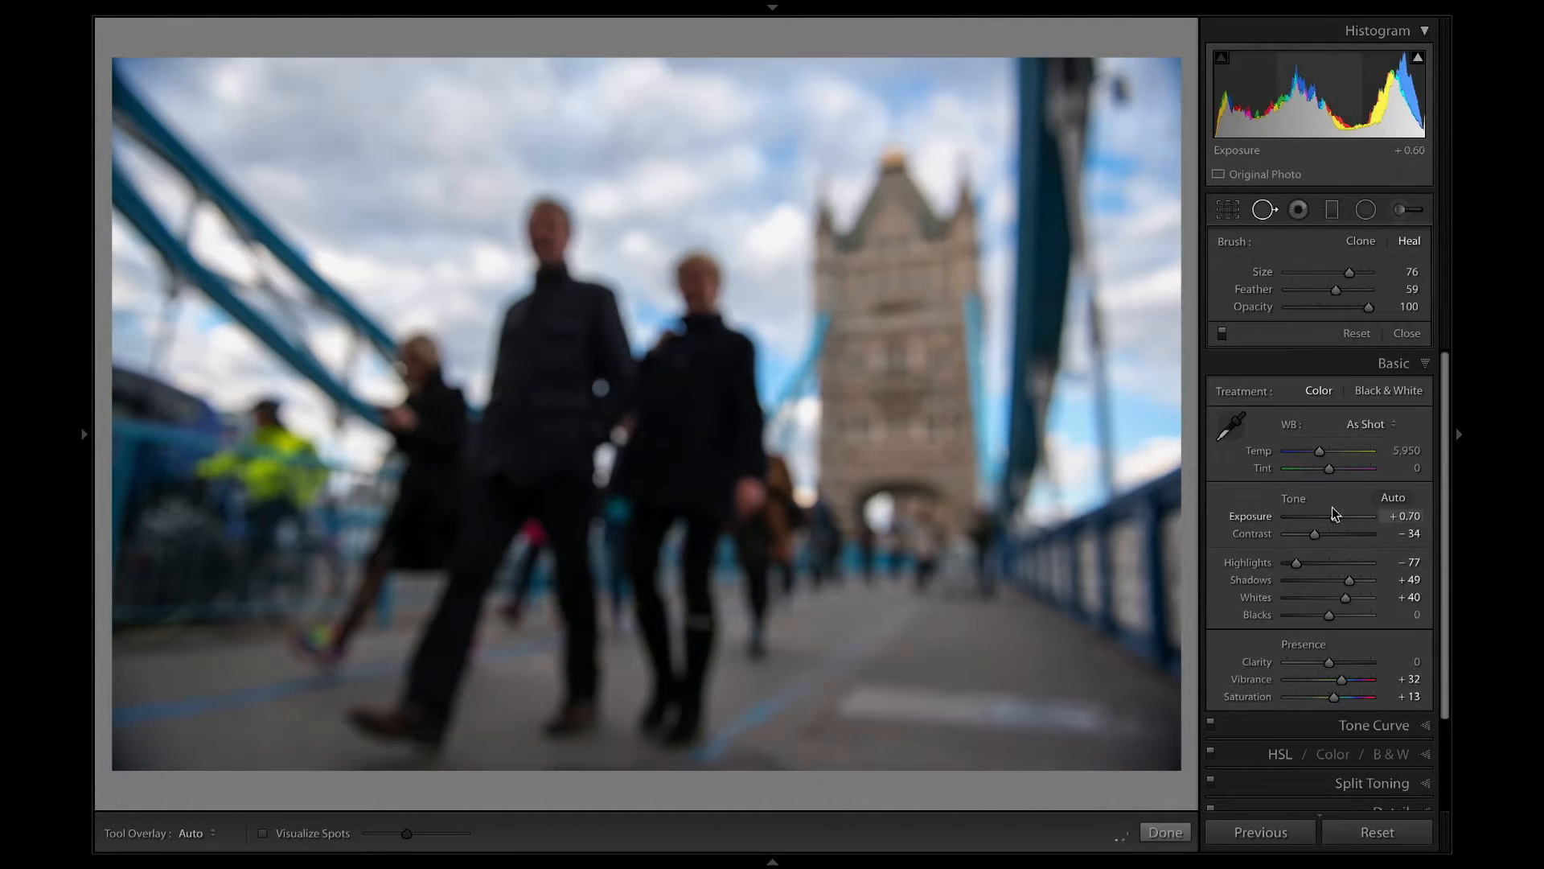
{"action": "left_click_drag", "start_coordinate": [1295, 561], "coordinate": [1366, 580]}
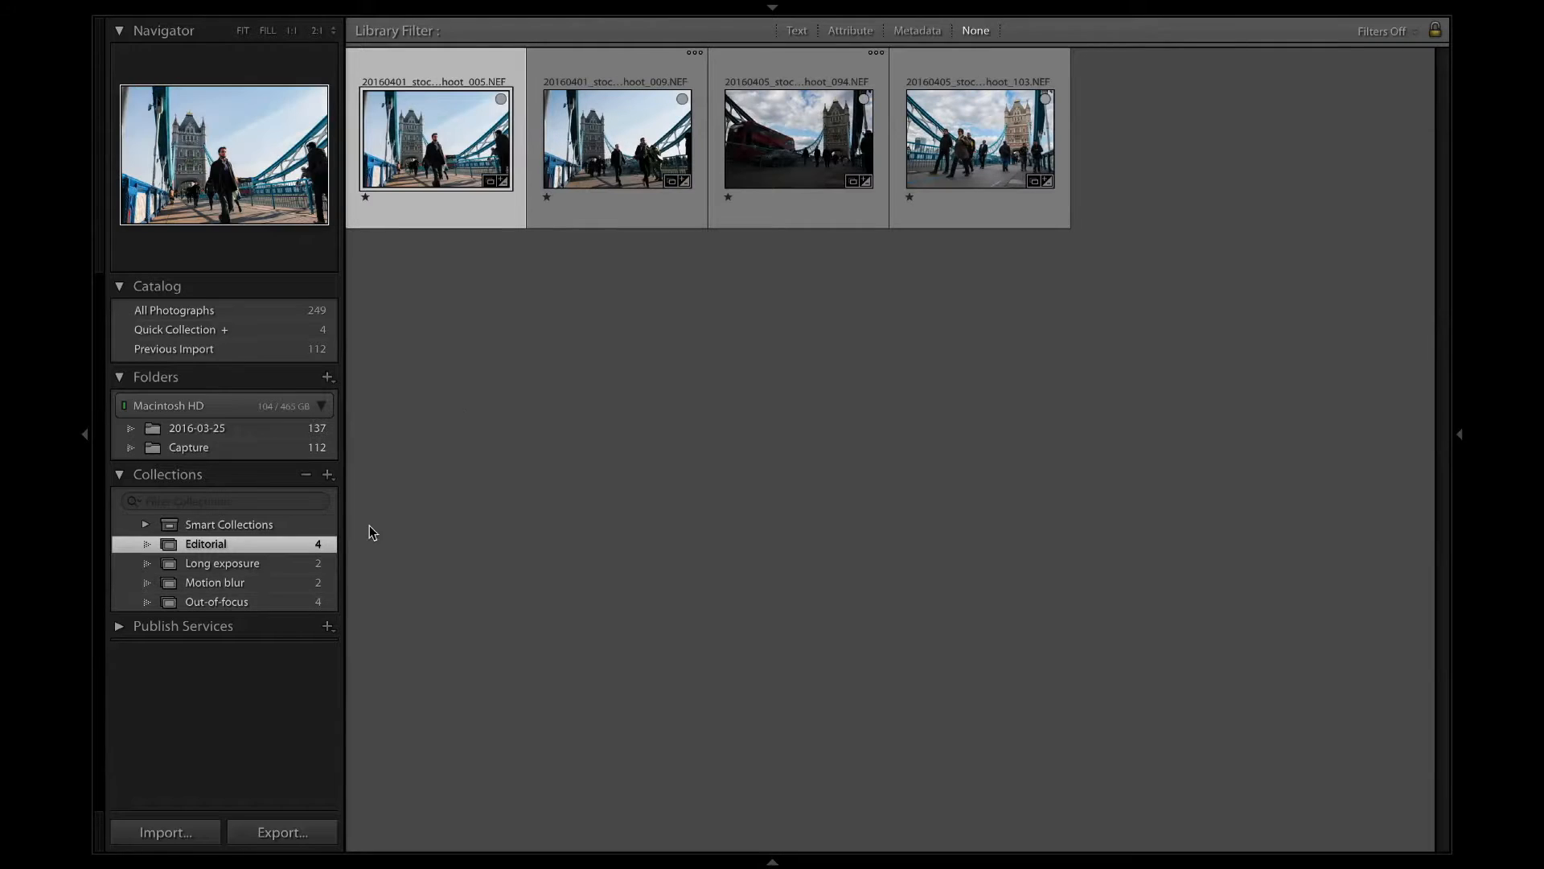
Enter the keywords London, UK, England, GB, Great Britain, Europe, landmark and Tower Bridge for all twelve photos of the four collections.
{"action": "left_click", "coordinate": [1460, 435]}
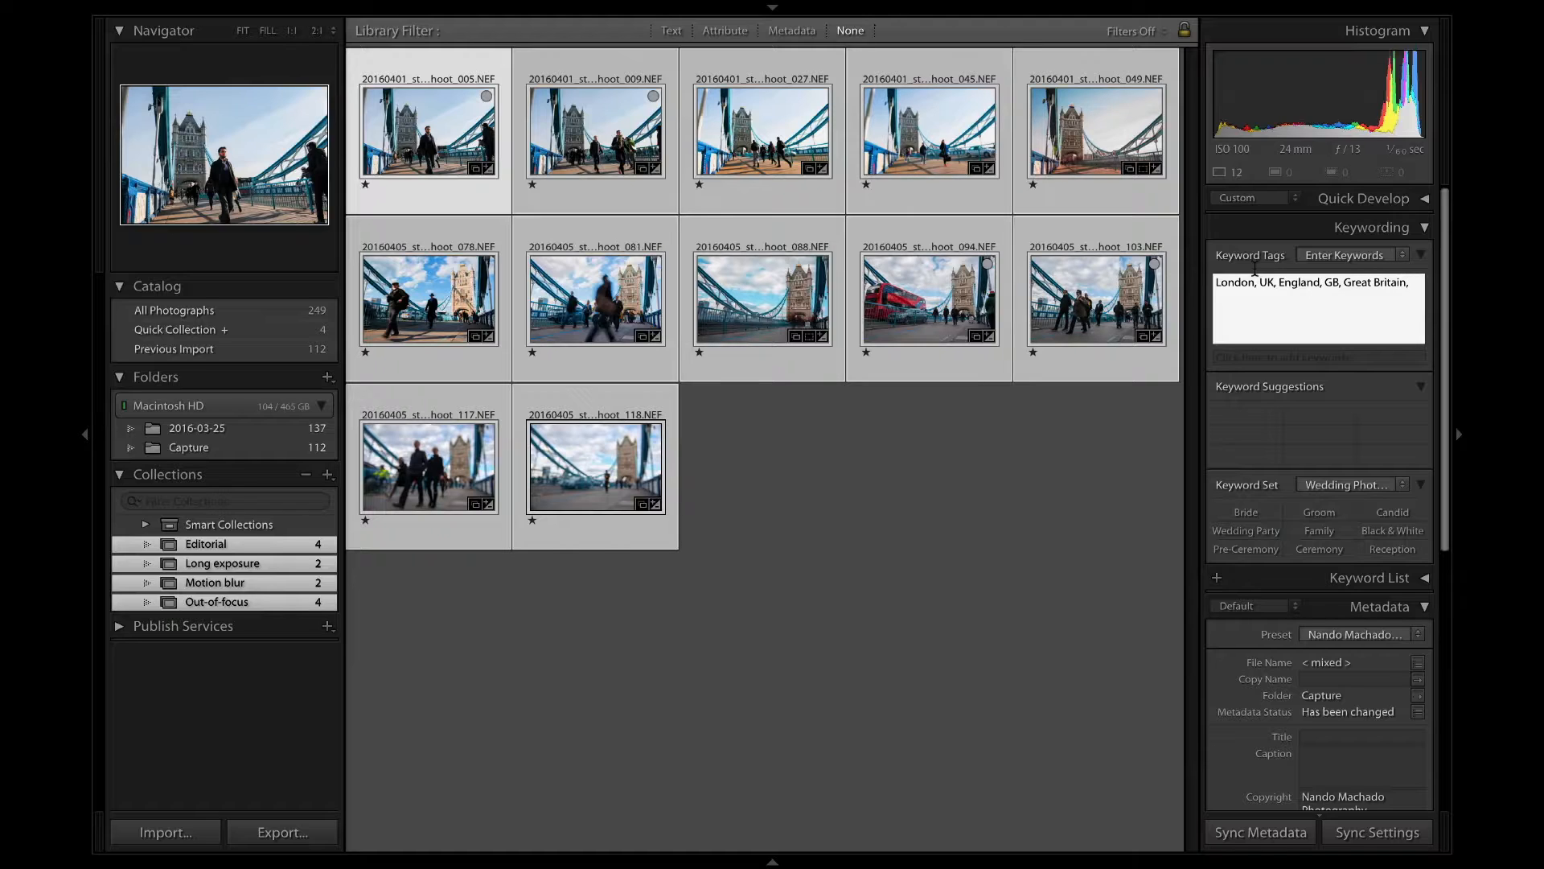
{"action": "type", "text": "ope, landmark, Tower Bridge"}
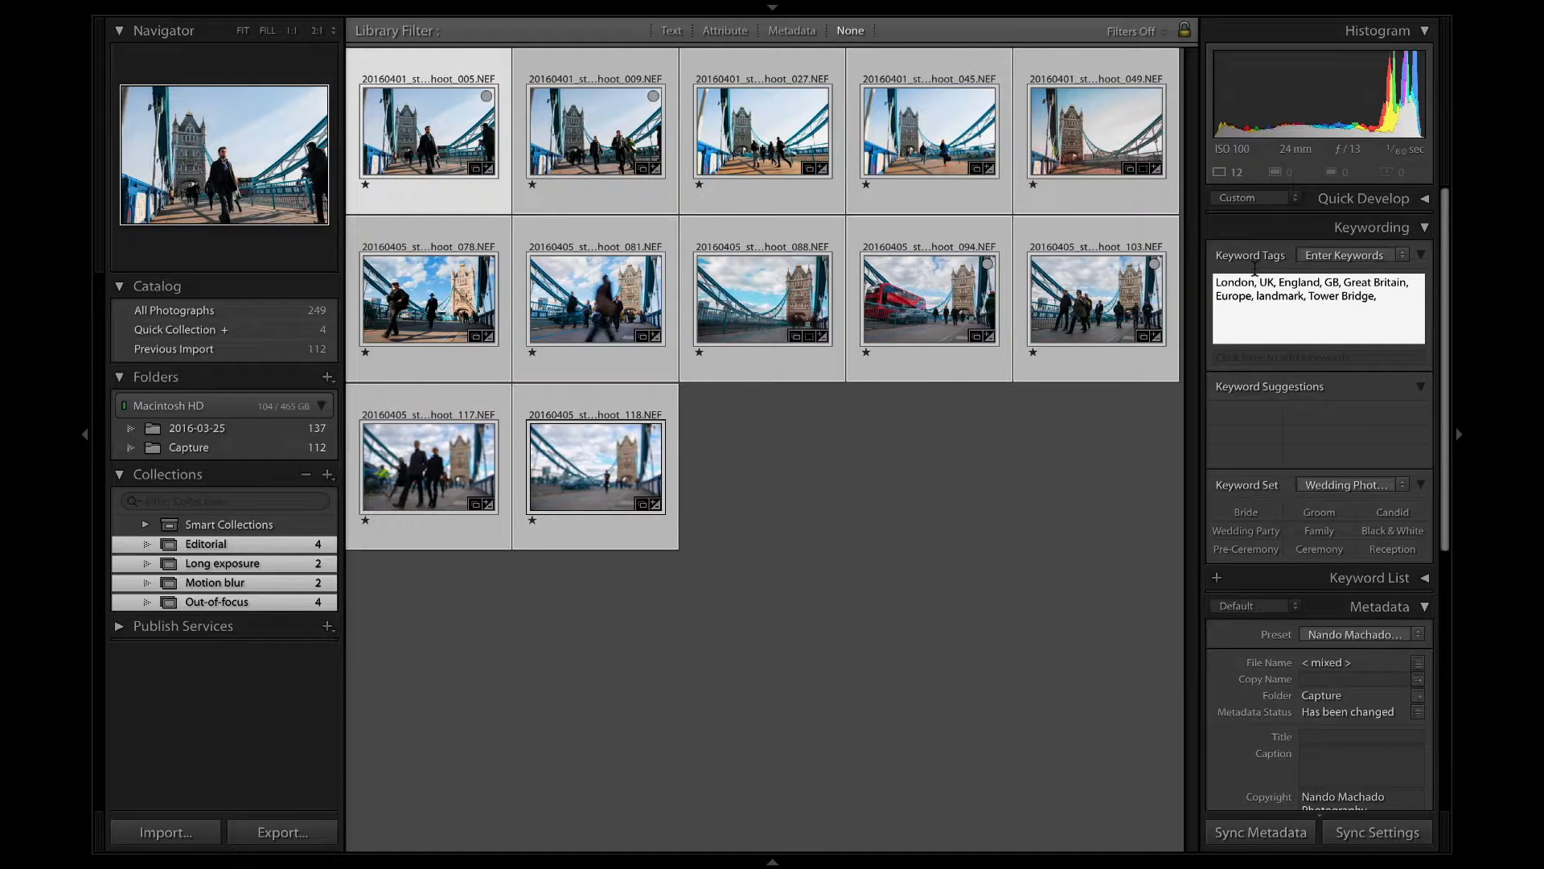
Turn on the option Check Spelling While Typing for the keyword text.
{"action": "left_click", "coordinate": [267, 10]}
{"action": "mouse_move", "coordinate": [317, 11]}
{"action": "mouse_move", "coordinate": [267, 10]}
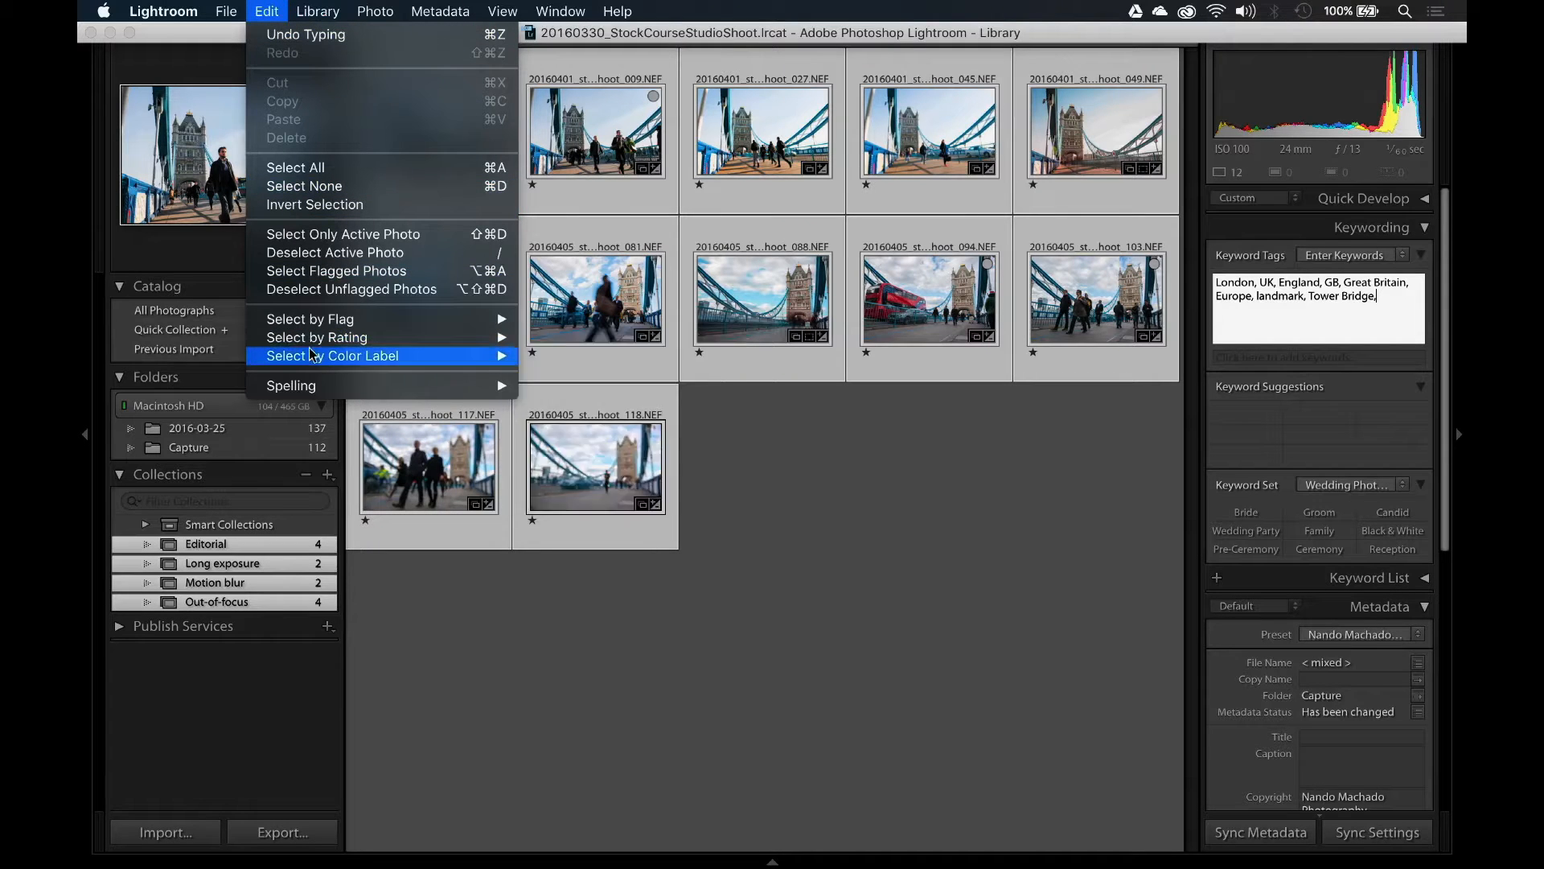
{"action": "mouse_move", "coordinate": [450, 385]}
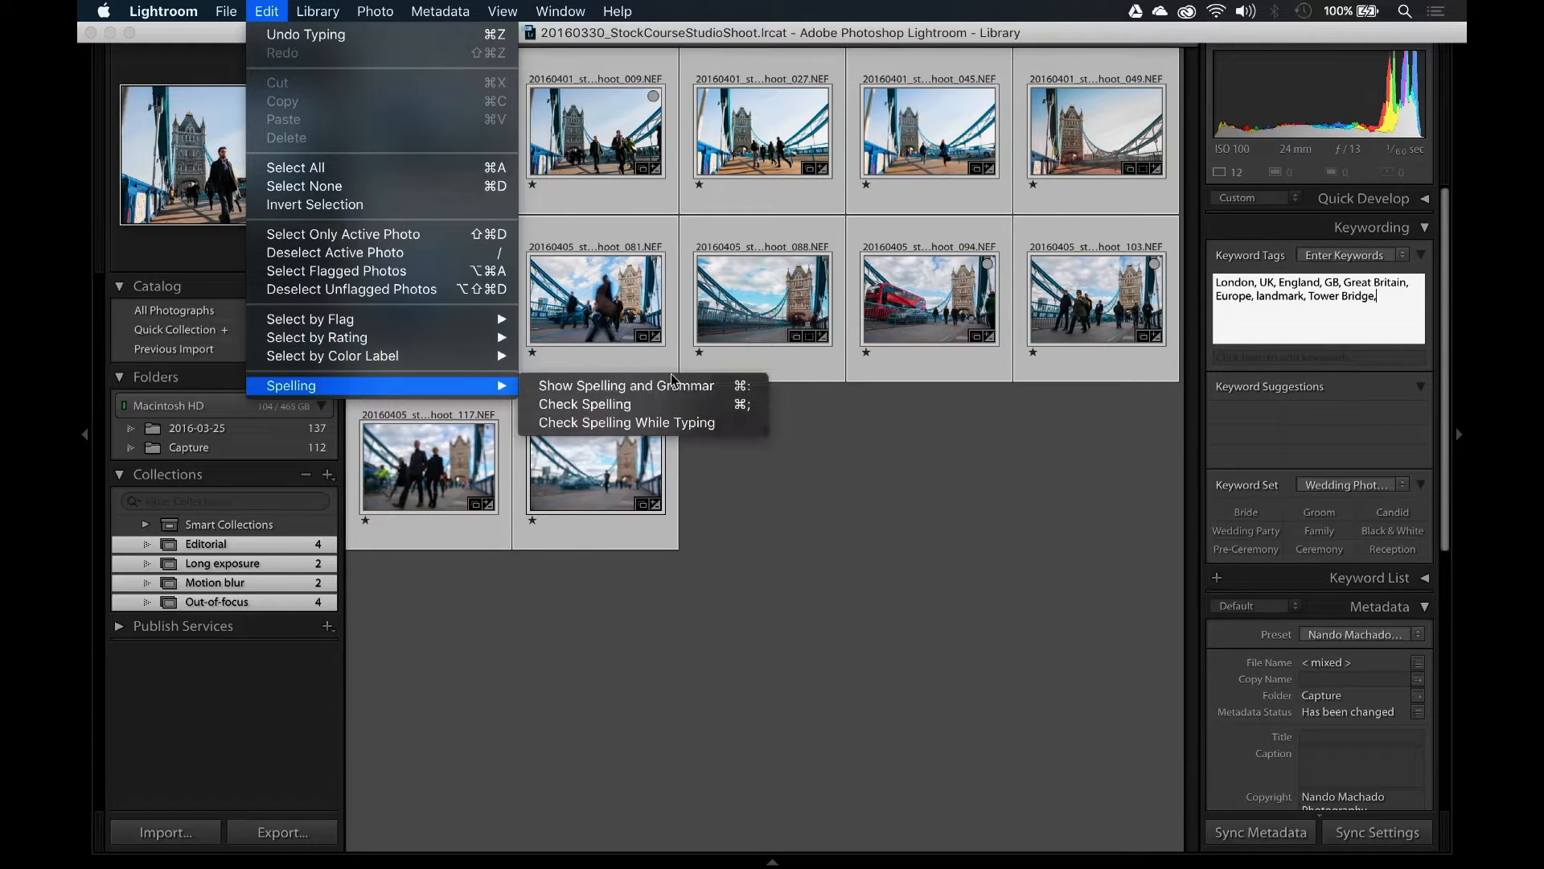
{"action": "left_click", "coordinate": [724, 423]}
Test the spell check by adding the nonsense keyword sdfgfdg to the list, and delete it again.
{"action": "left_click", "coordinate": [1339, 283]}
{"action": "left_click", "coordinate": [1383, 298]}
{"action": "type", "text": "sdfgfdg"}
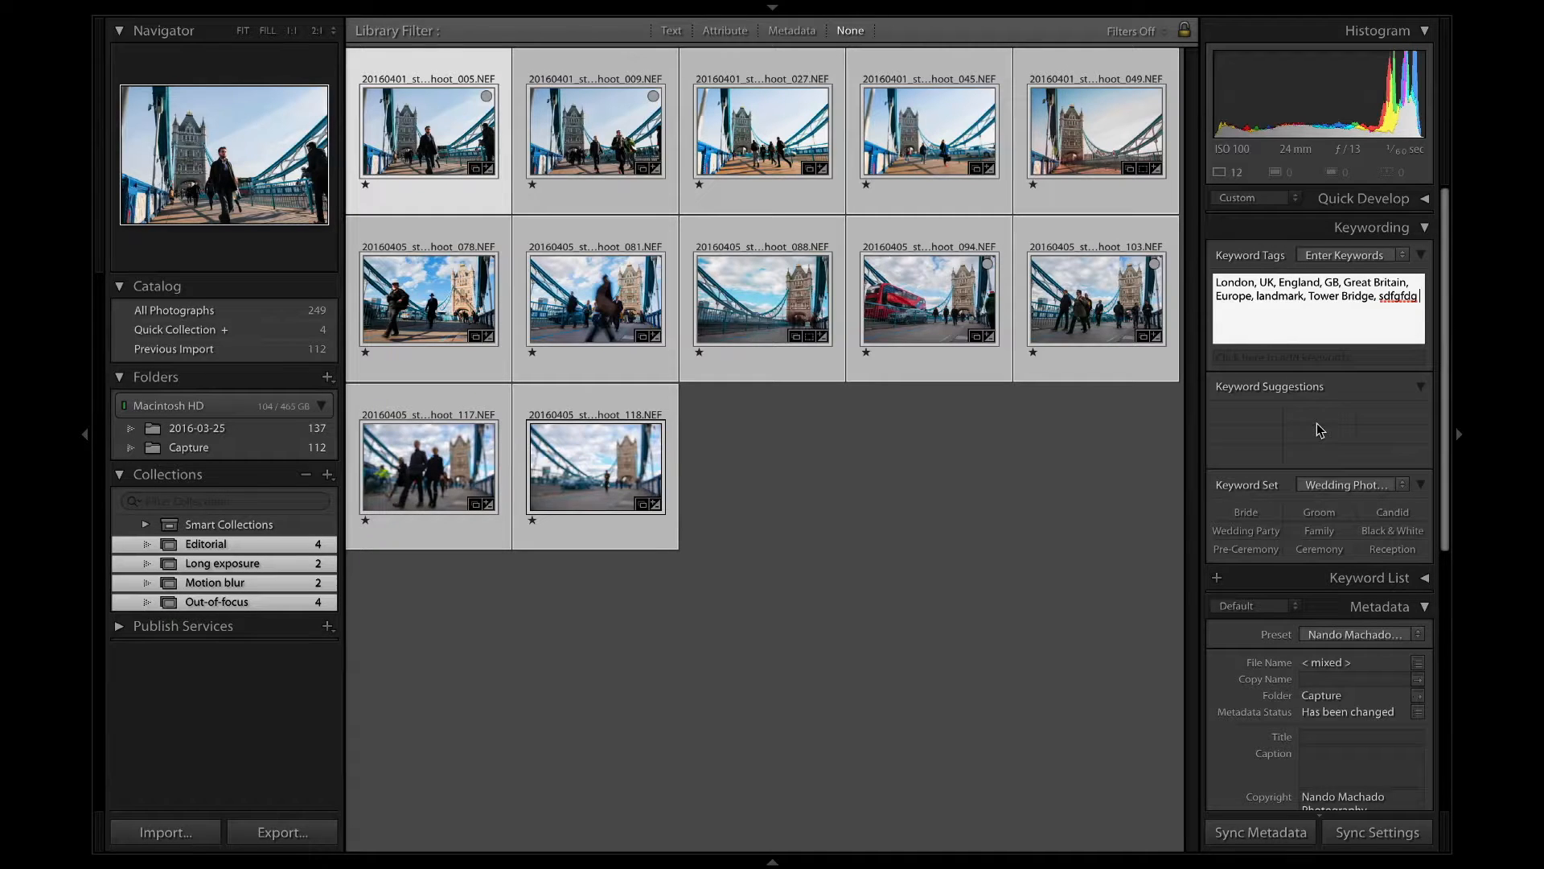
{"action": "key", "text": "BackSpace"}
{"action": "key", "text": "BackSpace"}
{"action": "key", "text": "BackSpace"}
{"action": "key", "text": "BackSpace"}
{"action": "key", "text": "BackSpace"}
{"action": "key", "text": "BackSpace"}
{"action": "key", "text": "BackSpace"}
{"action": "key", "text": "BackSpace"}
Add the keywords bridge, suspended, famous and low angle to all twelve selected photos.
{"action": "type", "text": "ended"}
{"action": "type", "text": ", famo"}
{"action": "key", "text": "Return"}
{"action": "left_click", "coordinate": [1386, 304]}
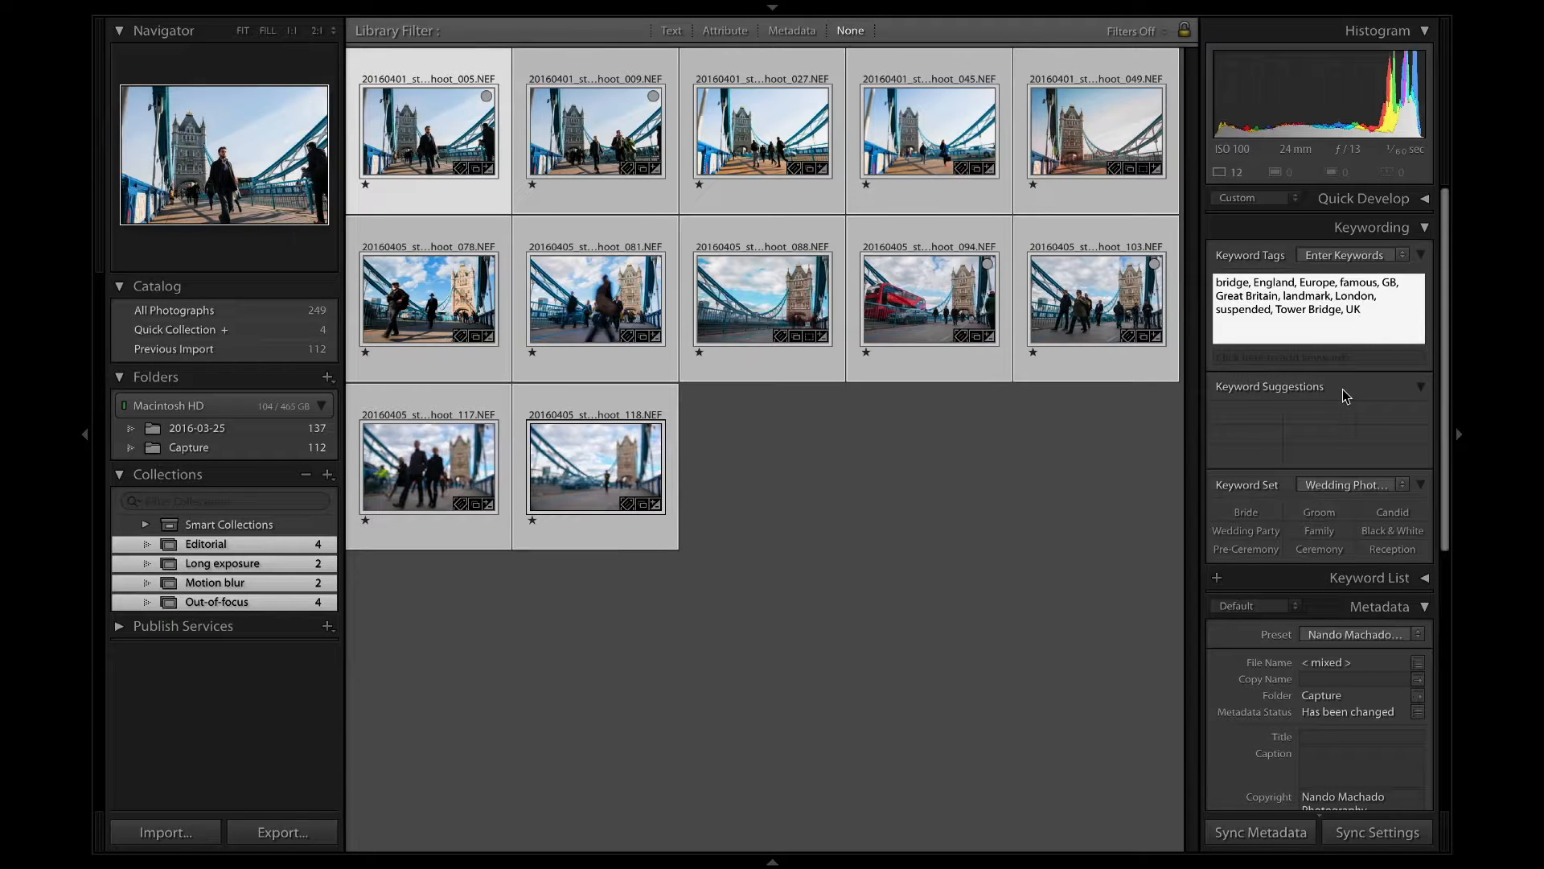
{"action": "type", "text": ", low angle,"}
{"action": "key", "text": "Return"}
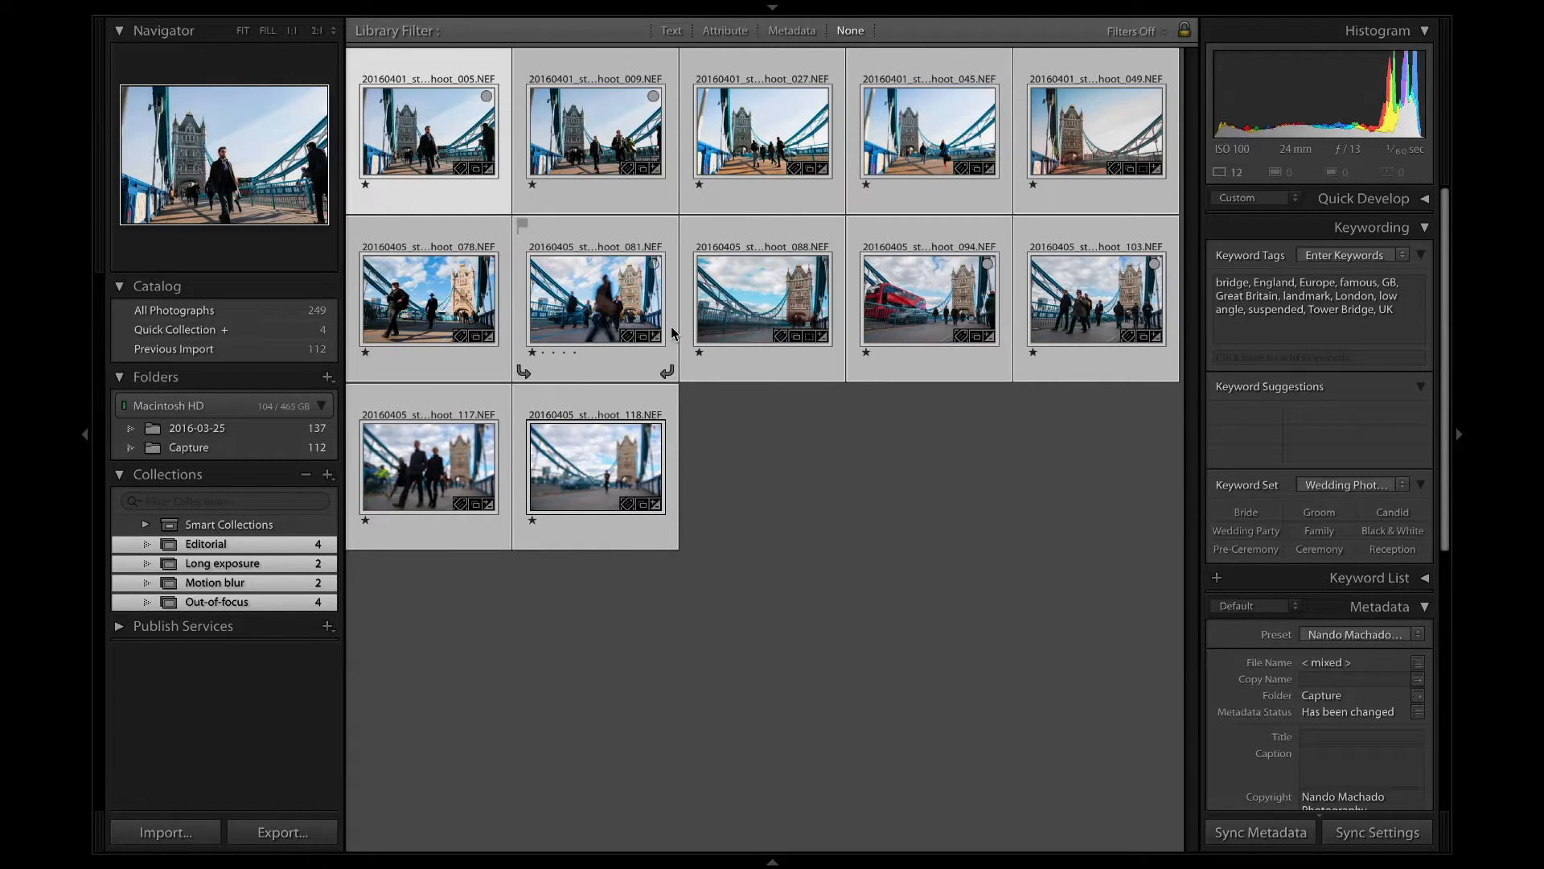
Take the two long-exposure photos out of the selection and add the keywords people, walking and busy to the remaining ones.
{"action": "left_click", "coordinate": [762, 299], "text": "super"}
{"action": "left_click", "coordinate": [1096, 132], "text": "super"}
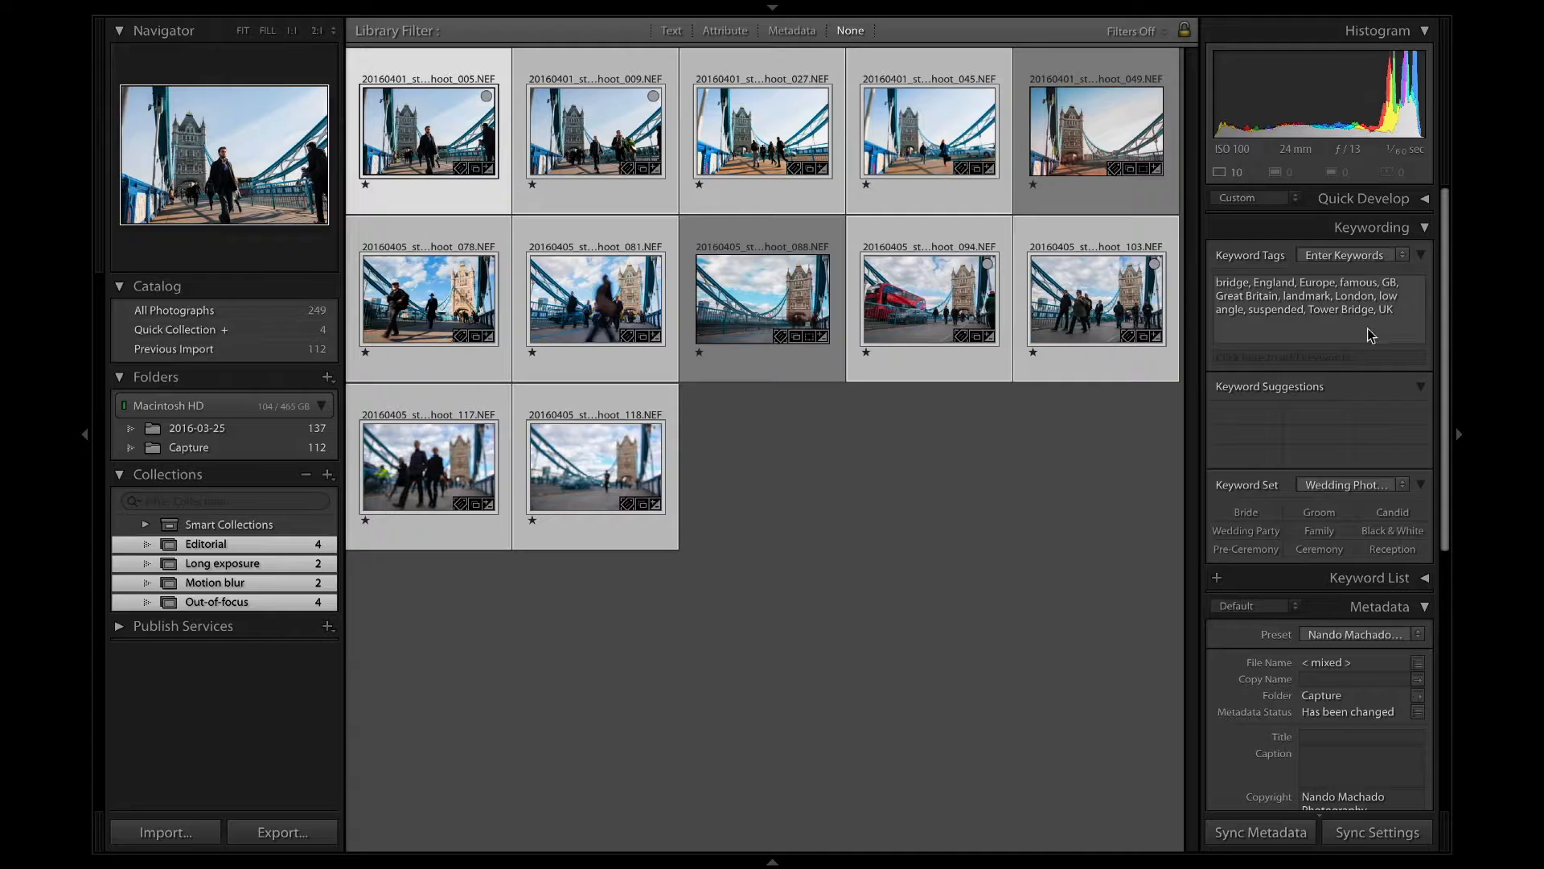
{"action": "left_click", "coordinate": [1401, 315]}
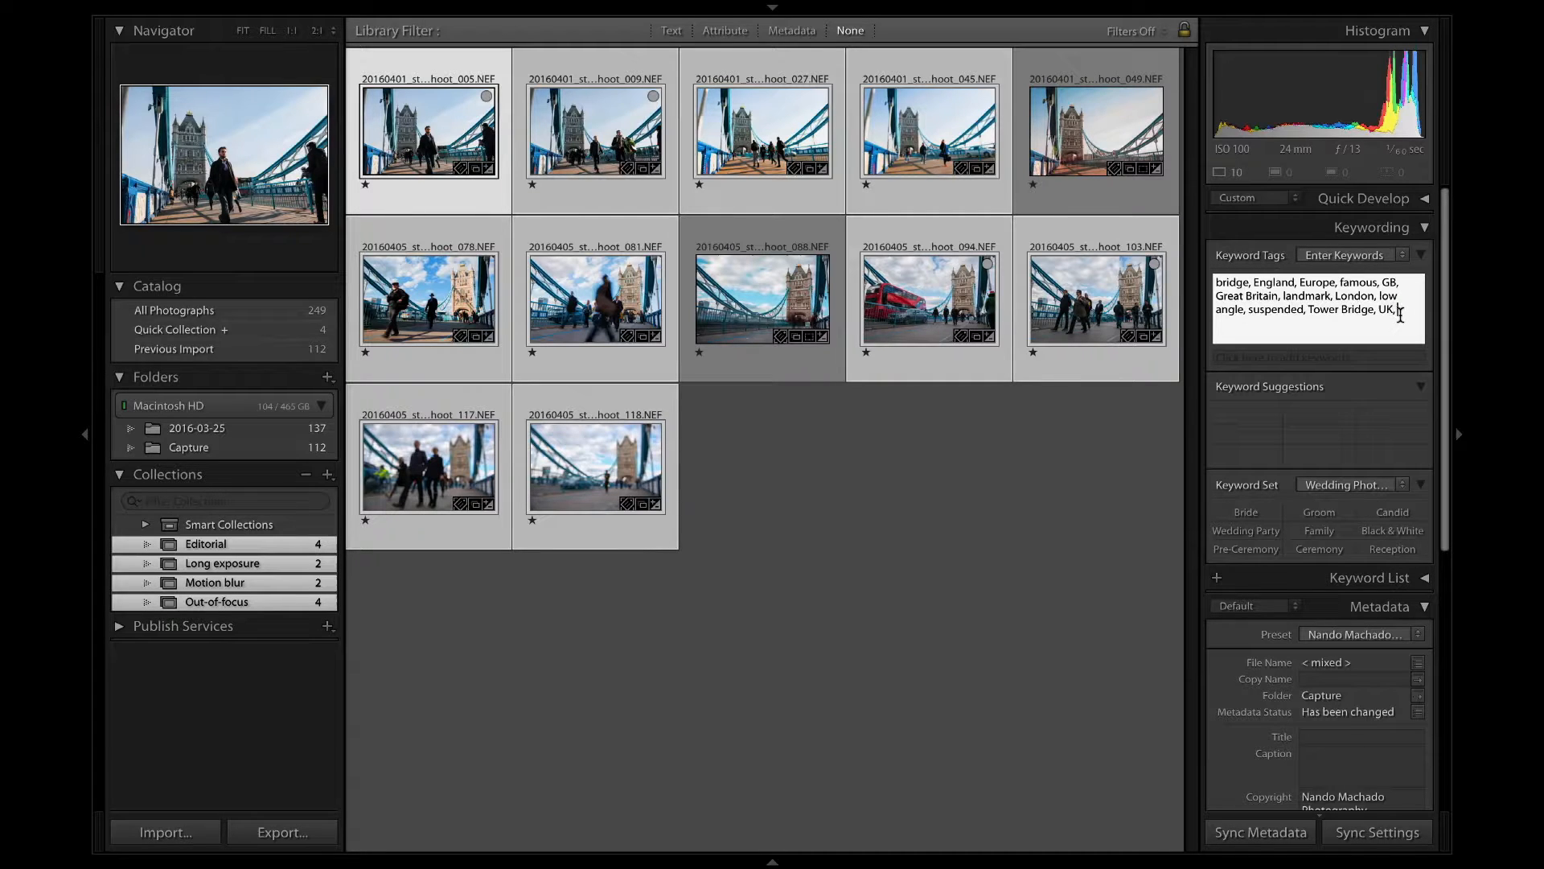
{"action": "type", "text": ", peopl"}
{"action": "type", "text": "e, walking, busy"}
{"action": "key", "text": "Return"}
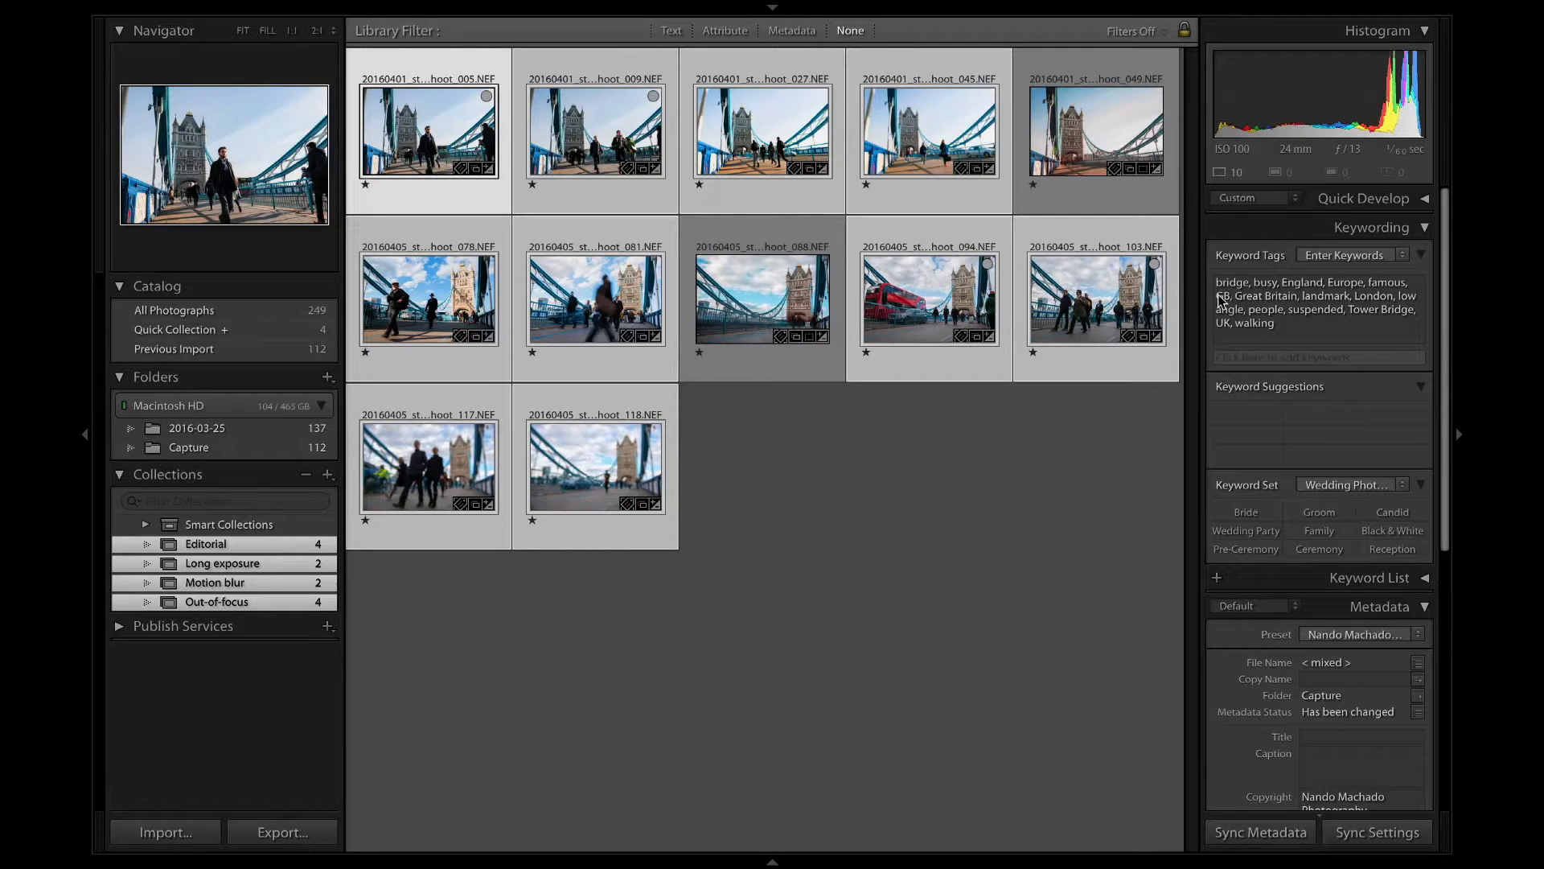
Count the characters and words of the complete keyword list with the Character Counter and close the result.
{"action": "left_click", "coordinate": [1219, 295]}
{"action": "key", "text": "super+a"}
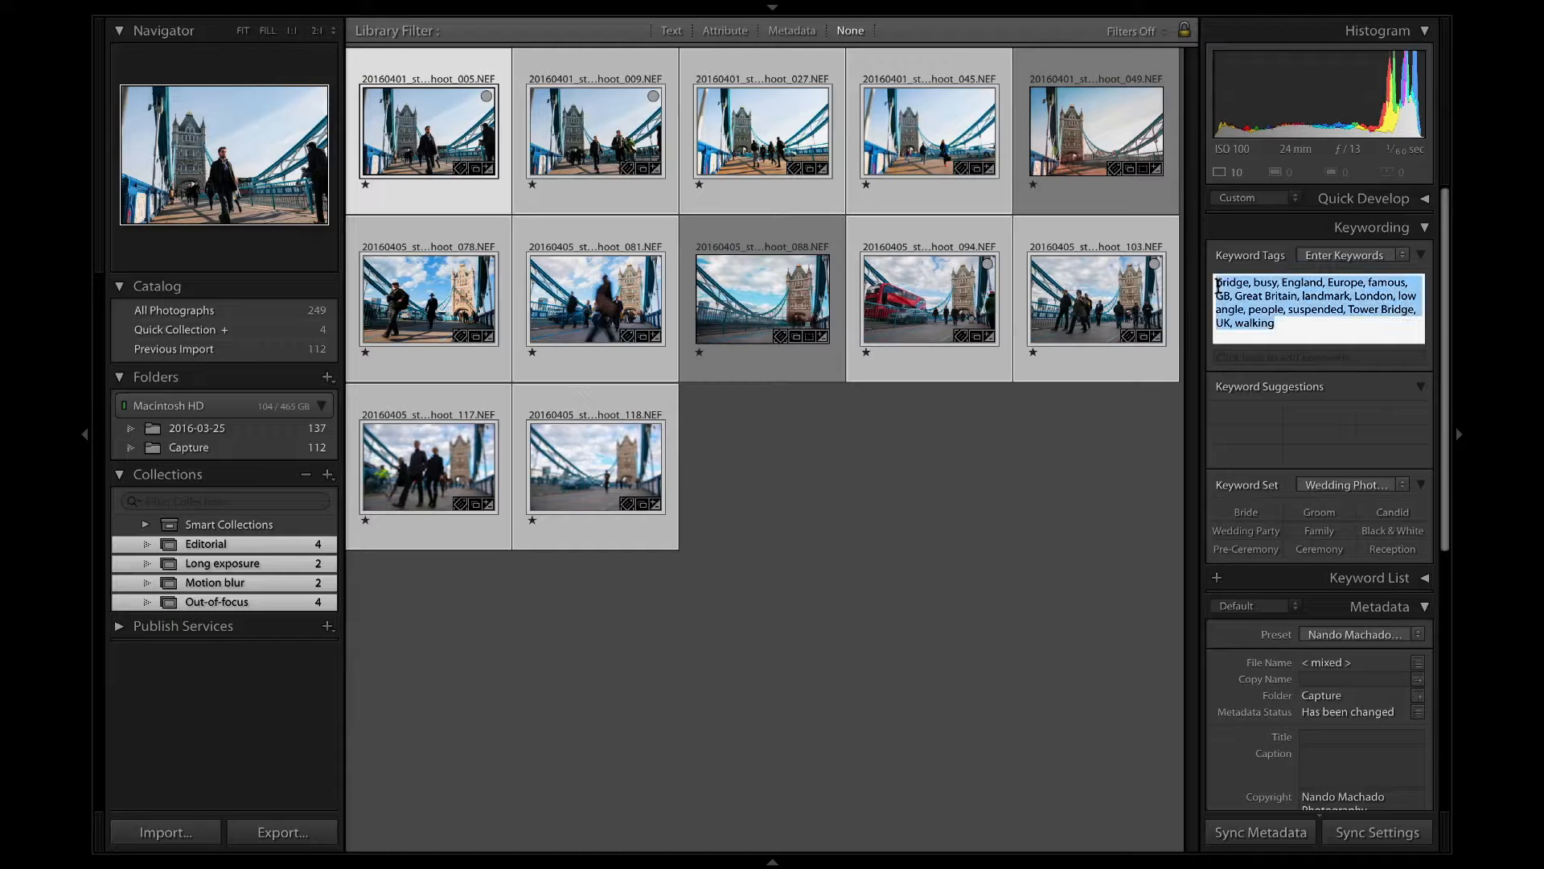
{"action": "right_click", "coordinate": [1290, 287]}
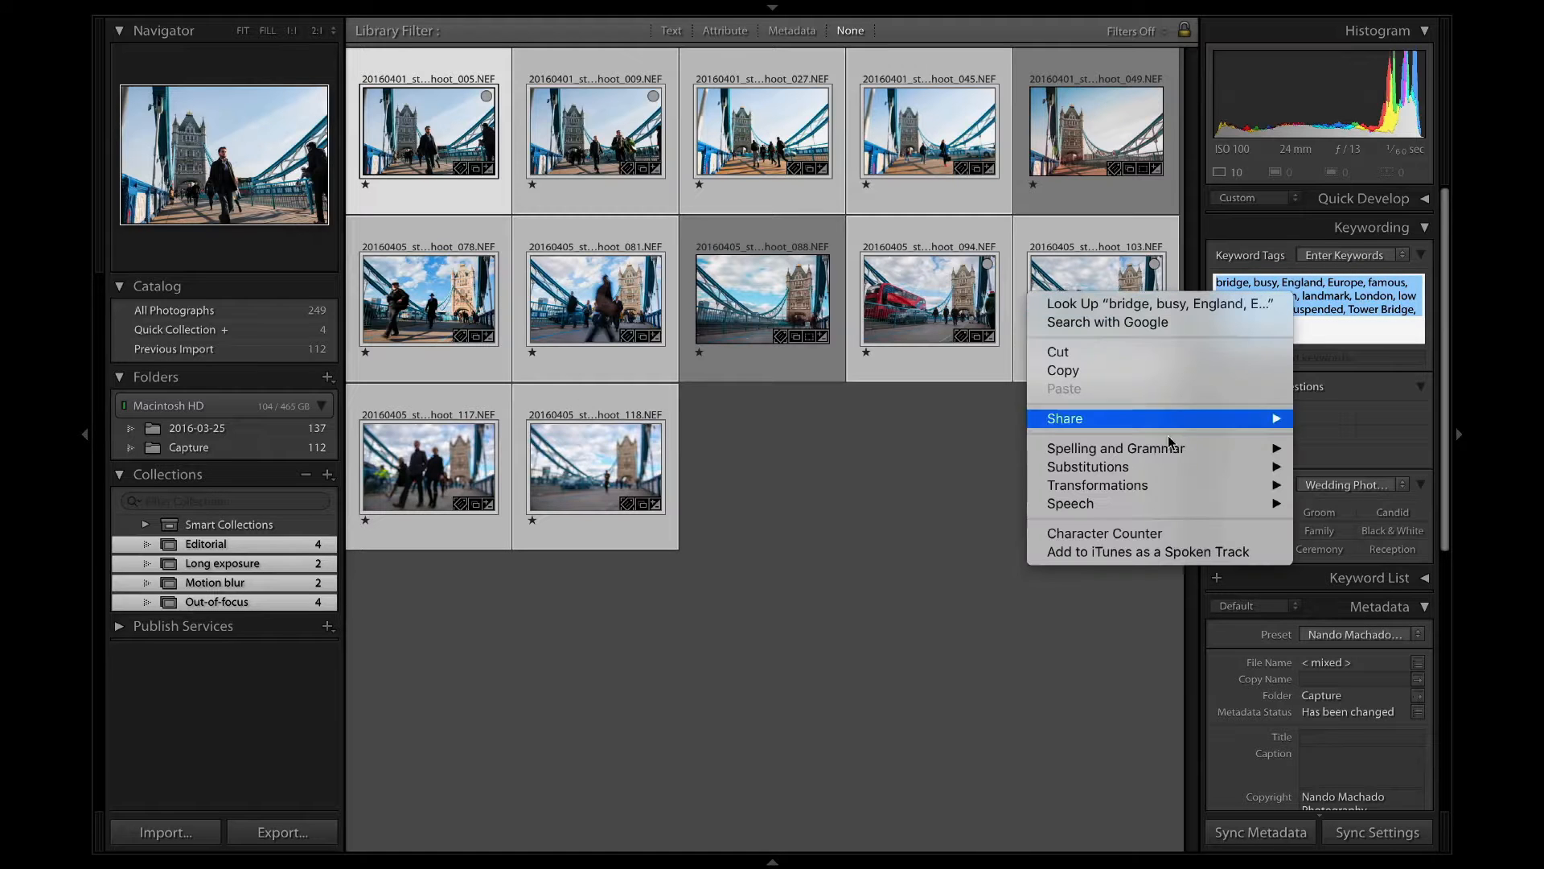
{"action": "left_click", "coordinate": [1163, 530]}
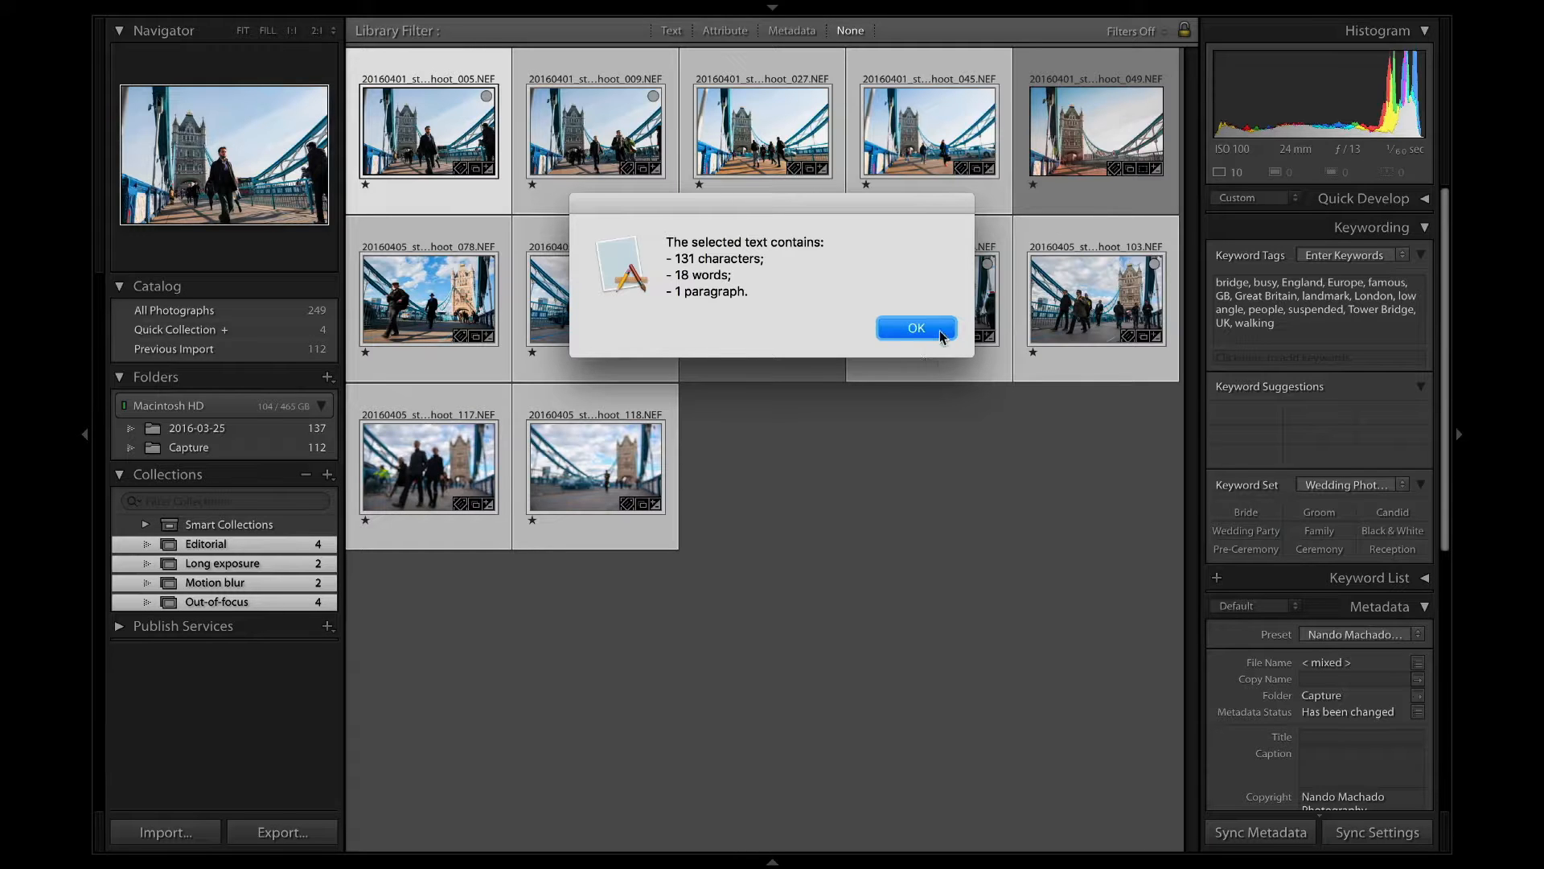
{"action": "left_click", "coordinate": [917, 327]}
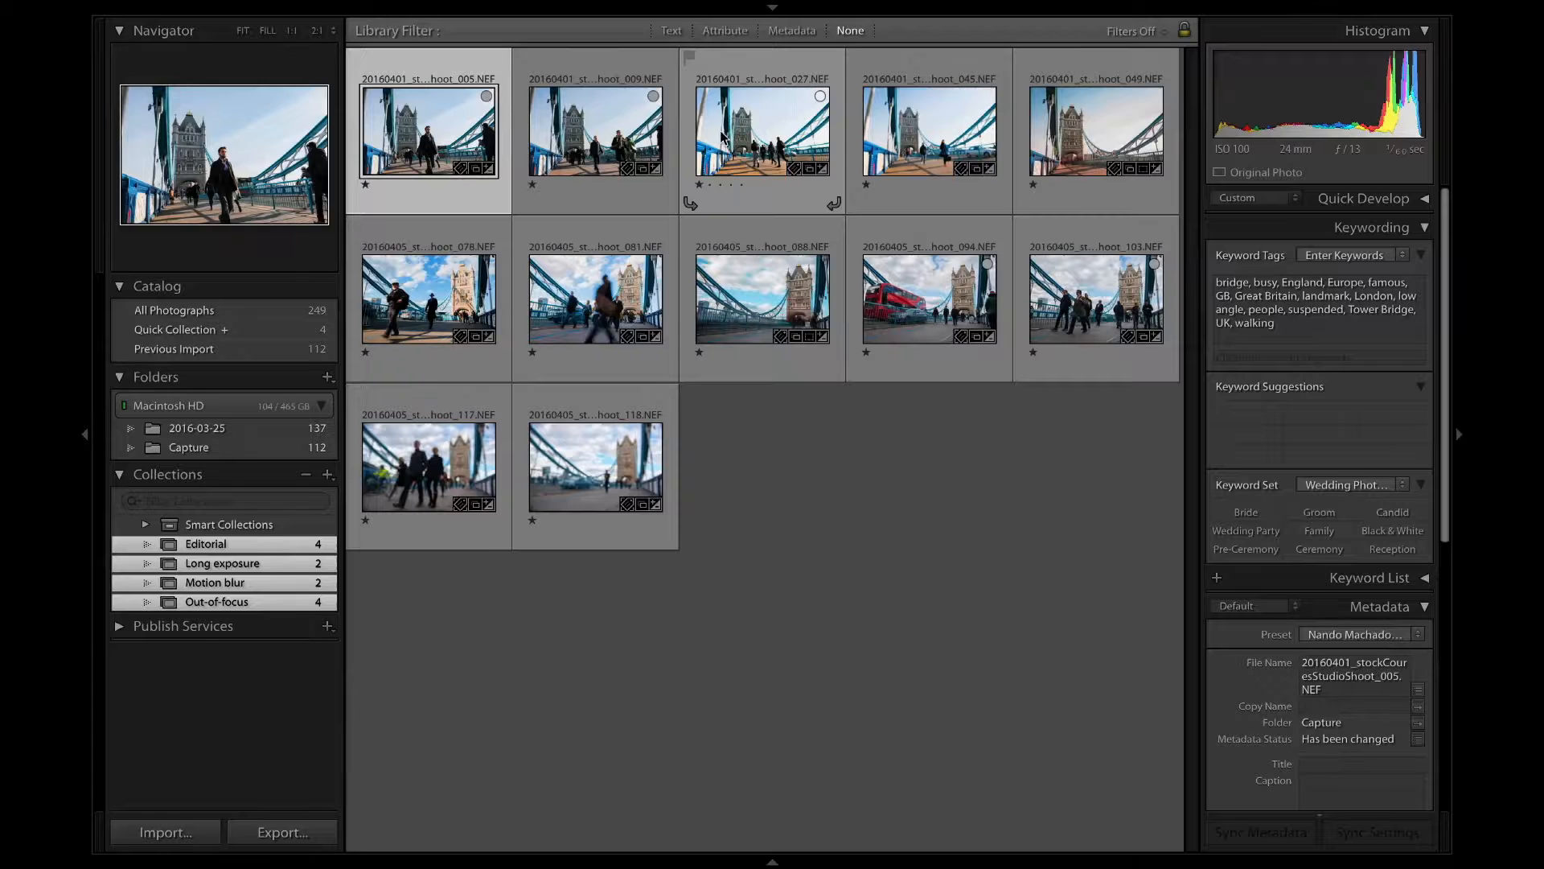
Clear the photo selection and go through the Editorial, Long exposure, Motion blur and Out-of-focus collections to examine their photos and keywords.
{"action": "left_click", "coordinate": [722, 137], "text": "shift"}
{"action": "left_click", "coordinate": [460, 300], "text": "super"}
{"action": "left_click", "coordinate": [481, 697]}
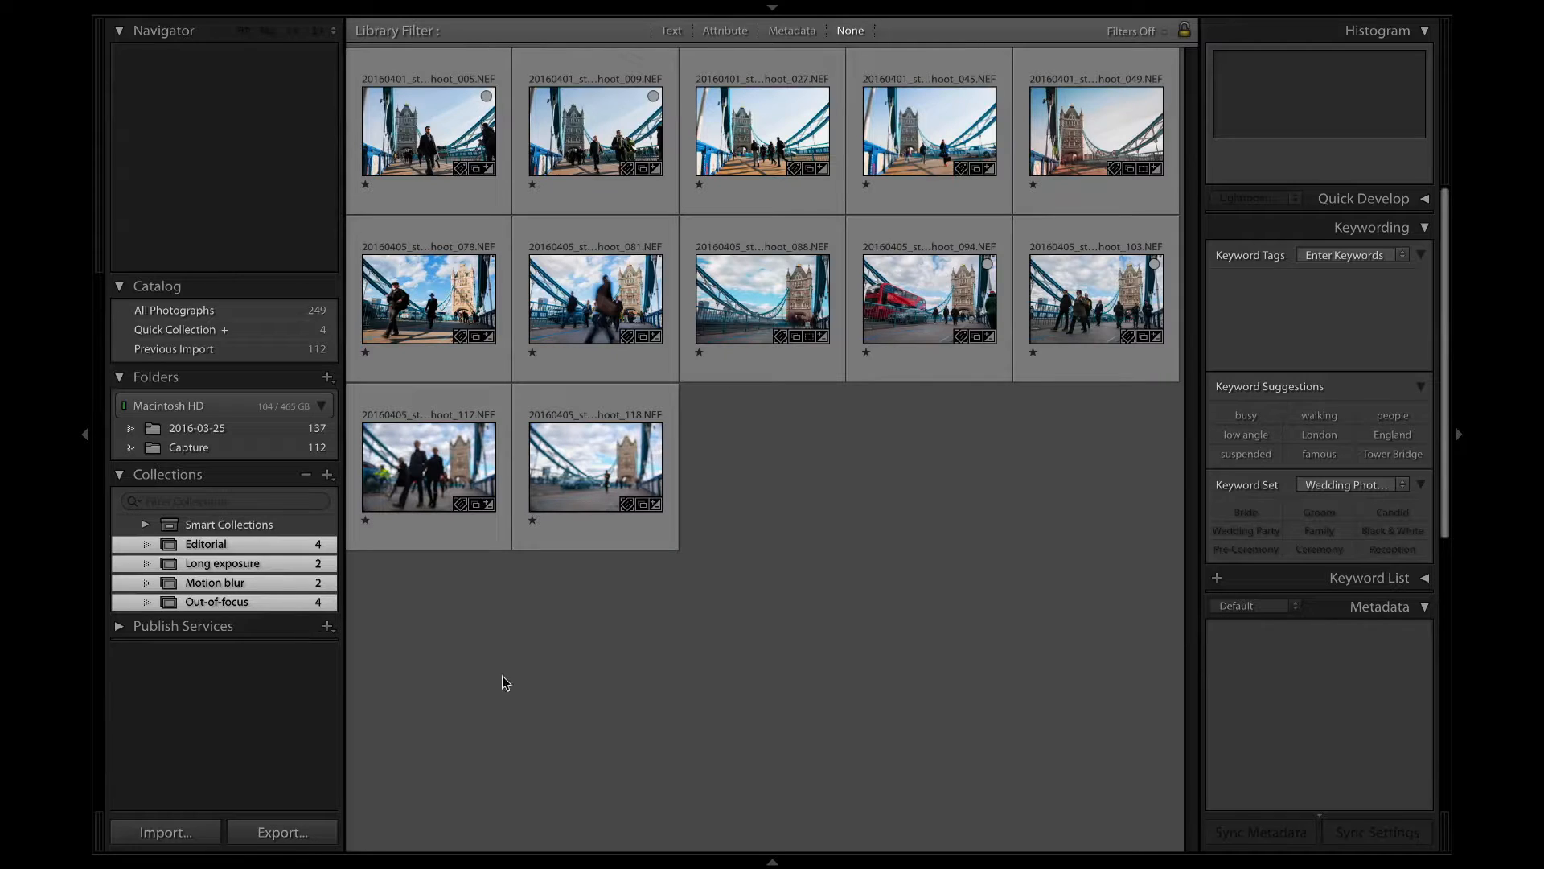
{"action": "left_click", "coordinate": [239, 537]}
{"action": "left_click", "coordinate": [239, 524]}
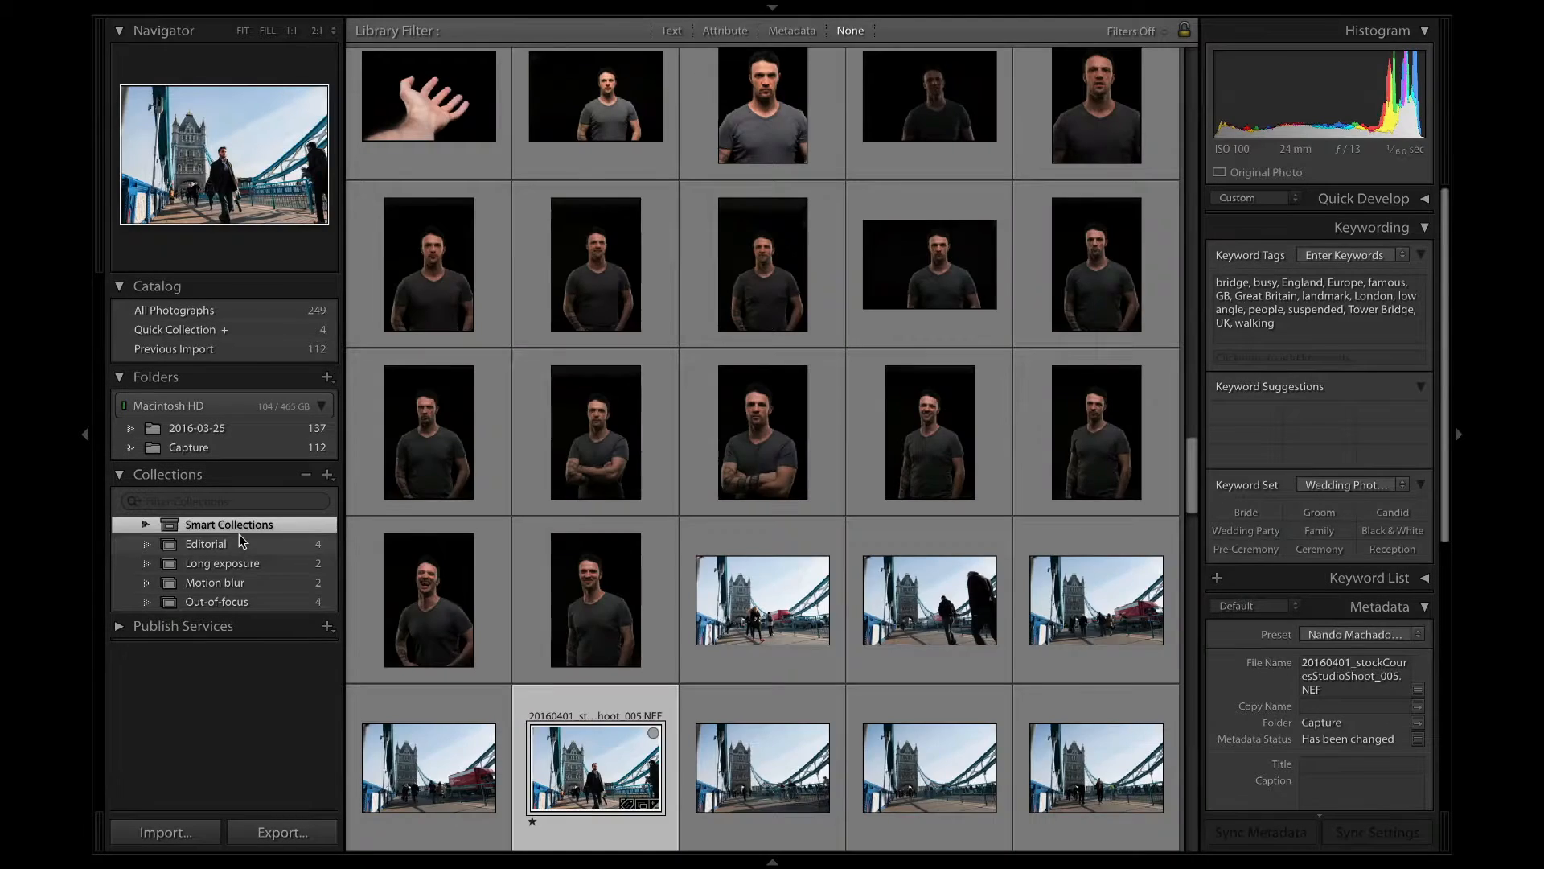
{"action": "left_click", "coordinate": [242, 545]}
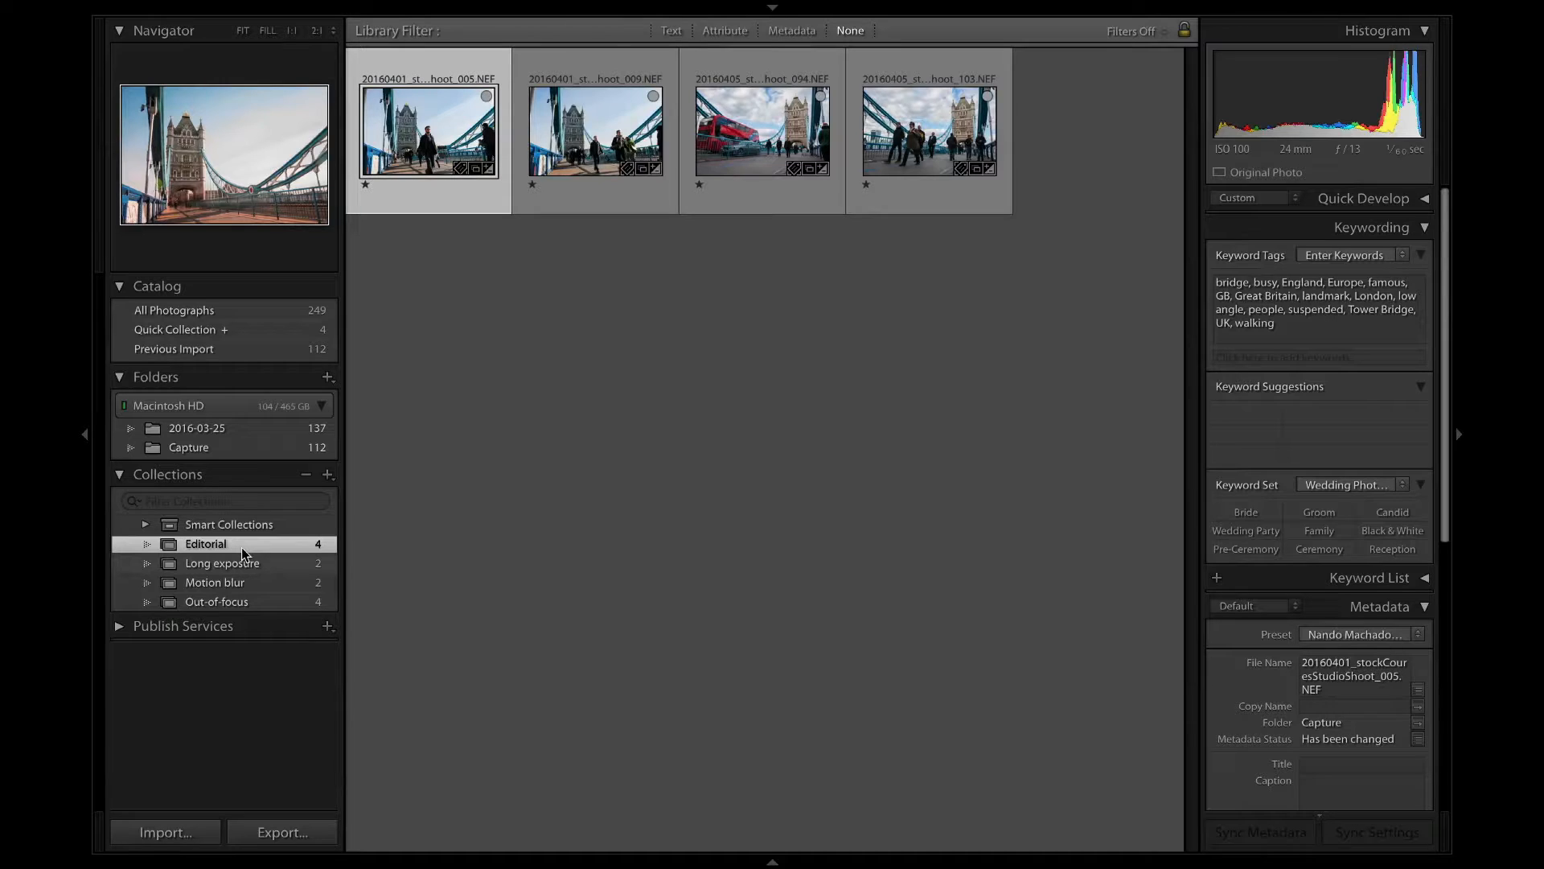
{"action": "left_click", "coordinate": [264, 561]}
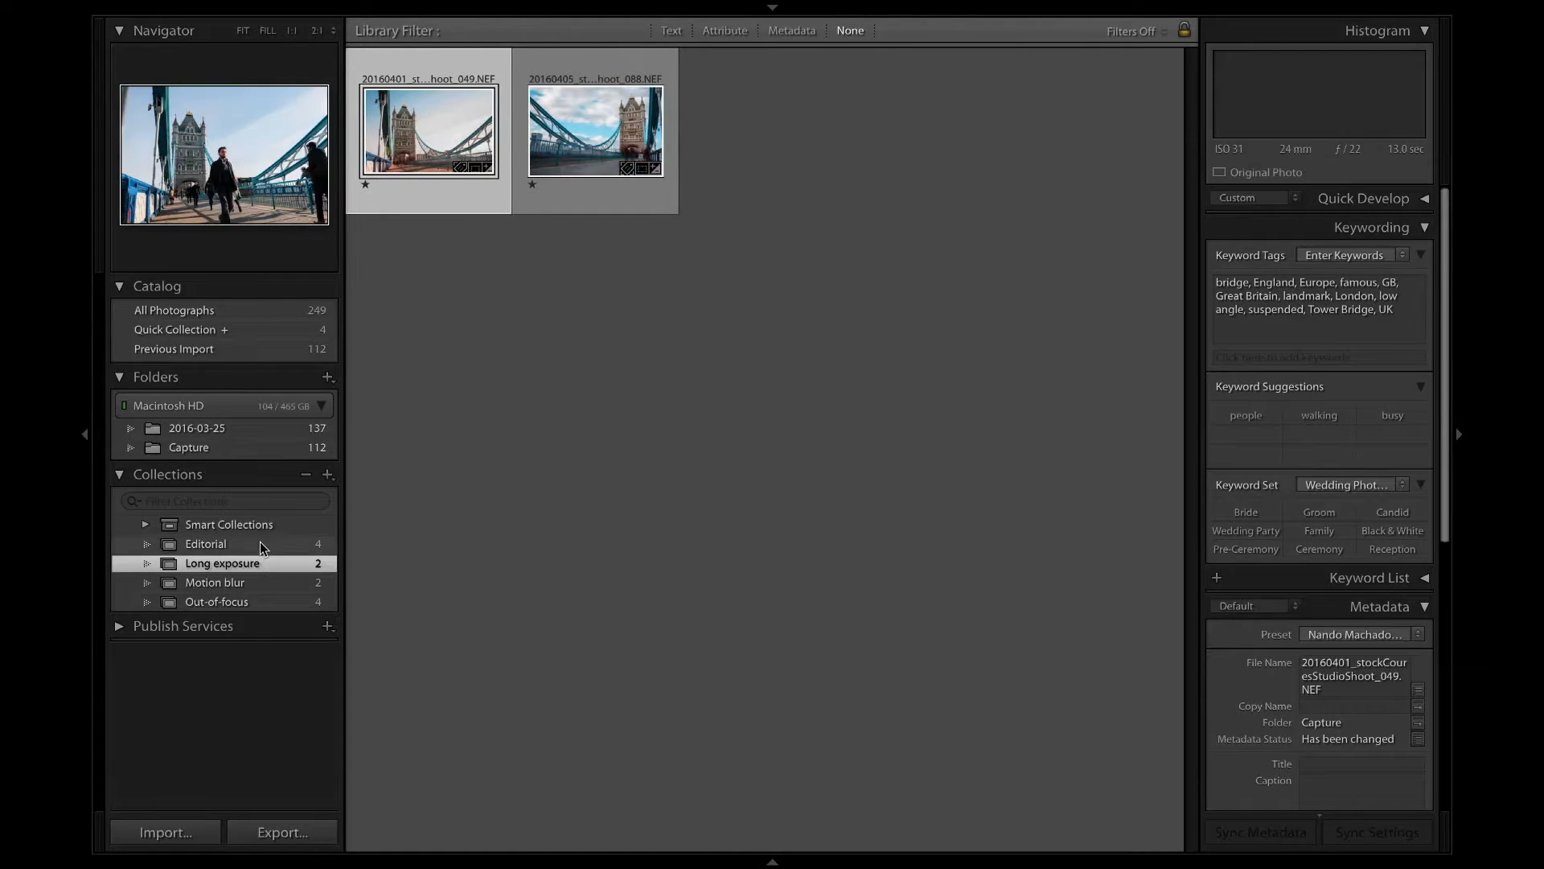
{"action": "left_click", "coordinate": [259, 540]}
{"action": "left_click", "coordinate": [242, 583]}
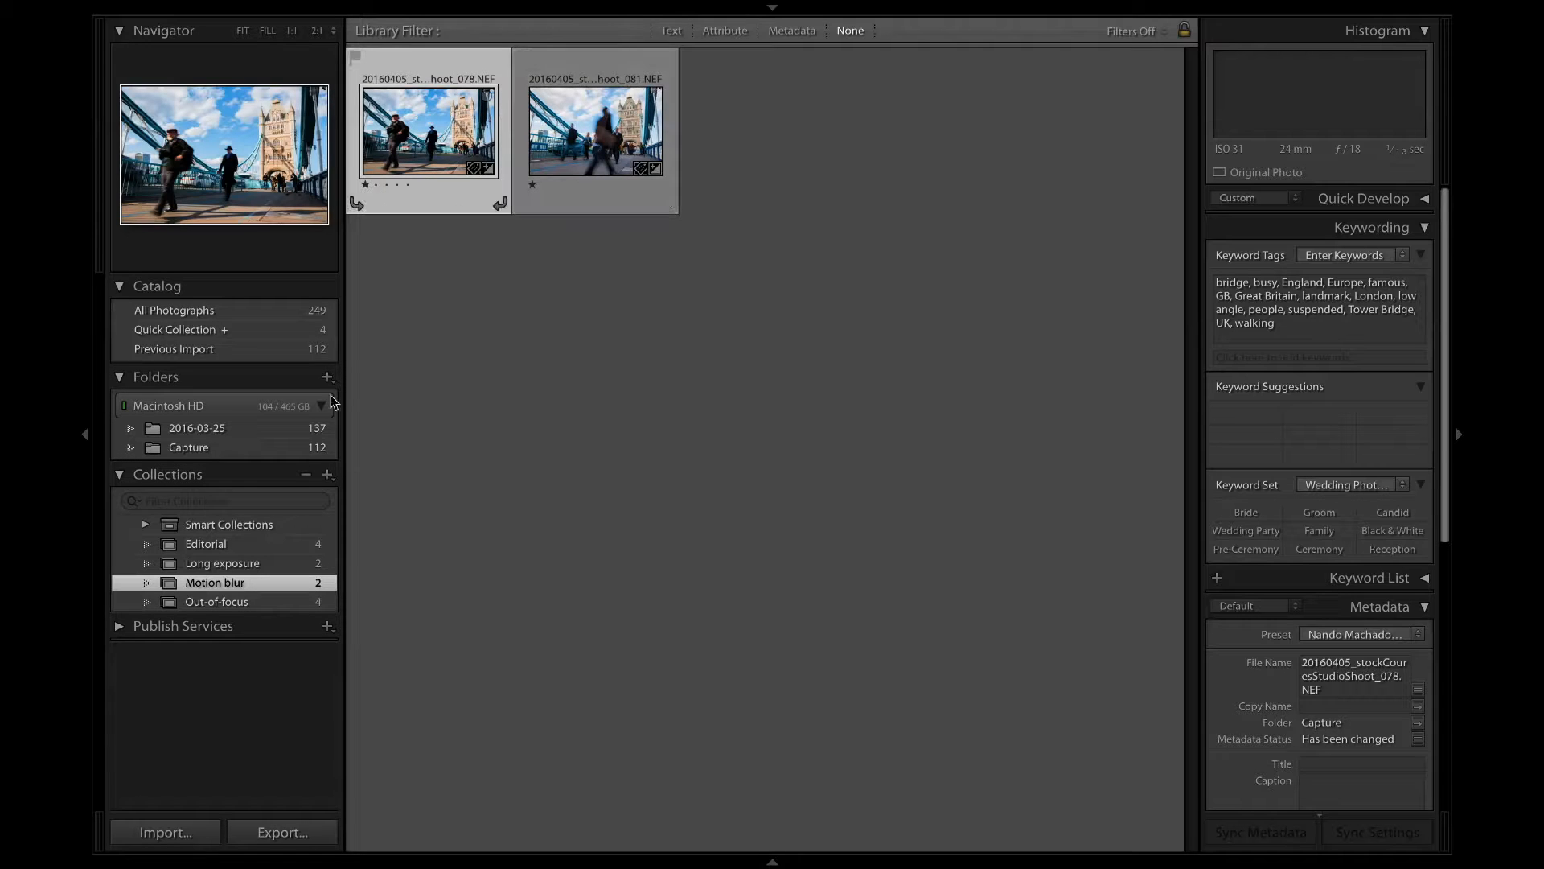
{"action": "left_click", "coordinate": [262, 545]}
{"action": "left_click", "coordinate": [266, 589]}
{"action": "left_click", "coordinate": [265, 597]}
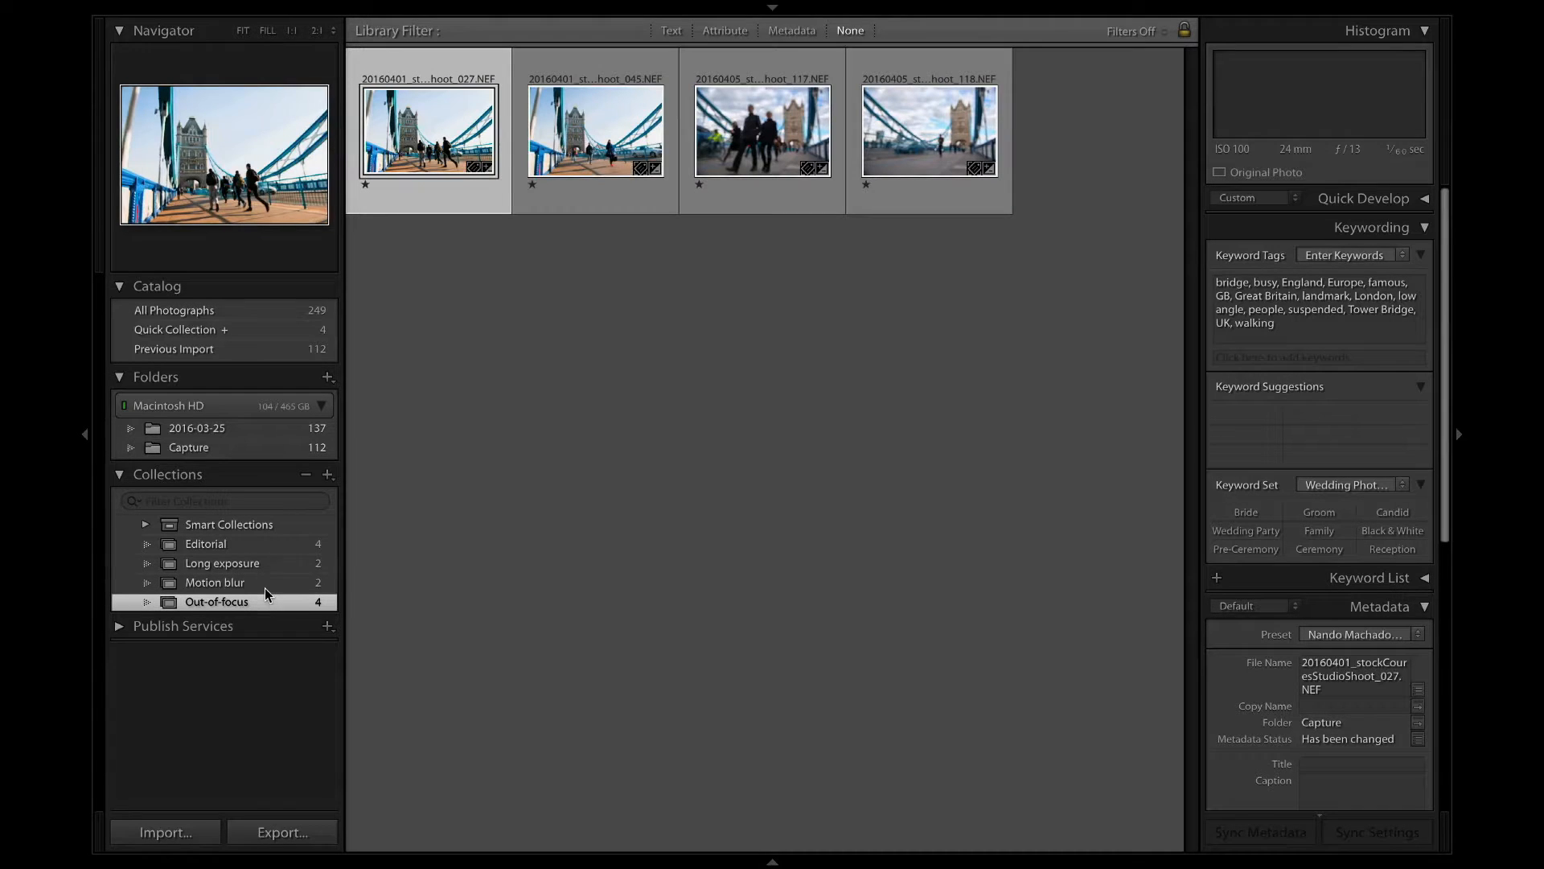
{"action": "left_click", "coordinate": [263, 567]}
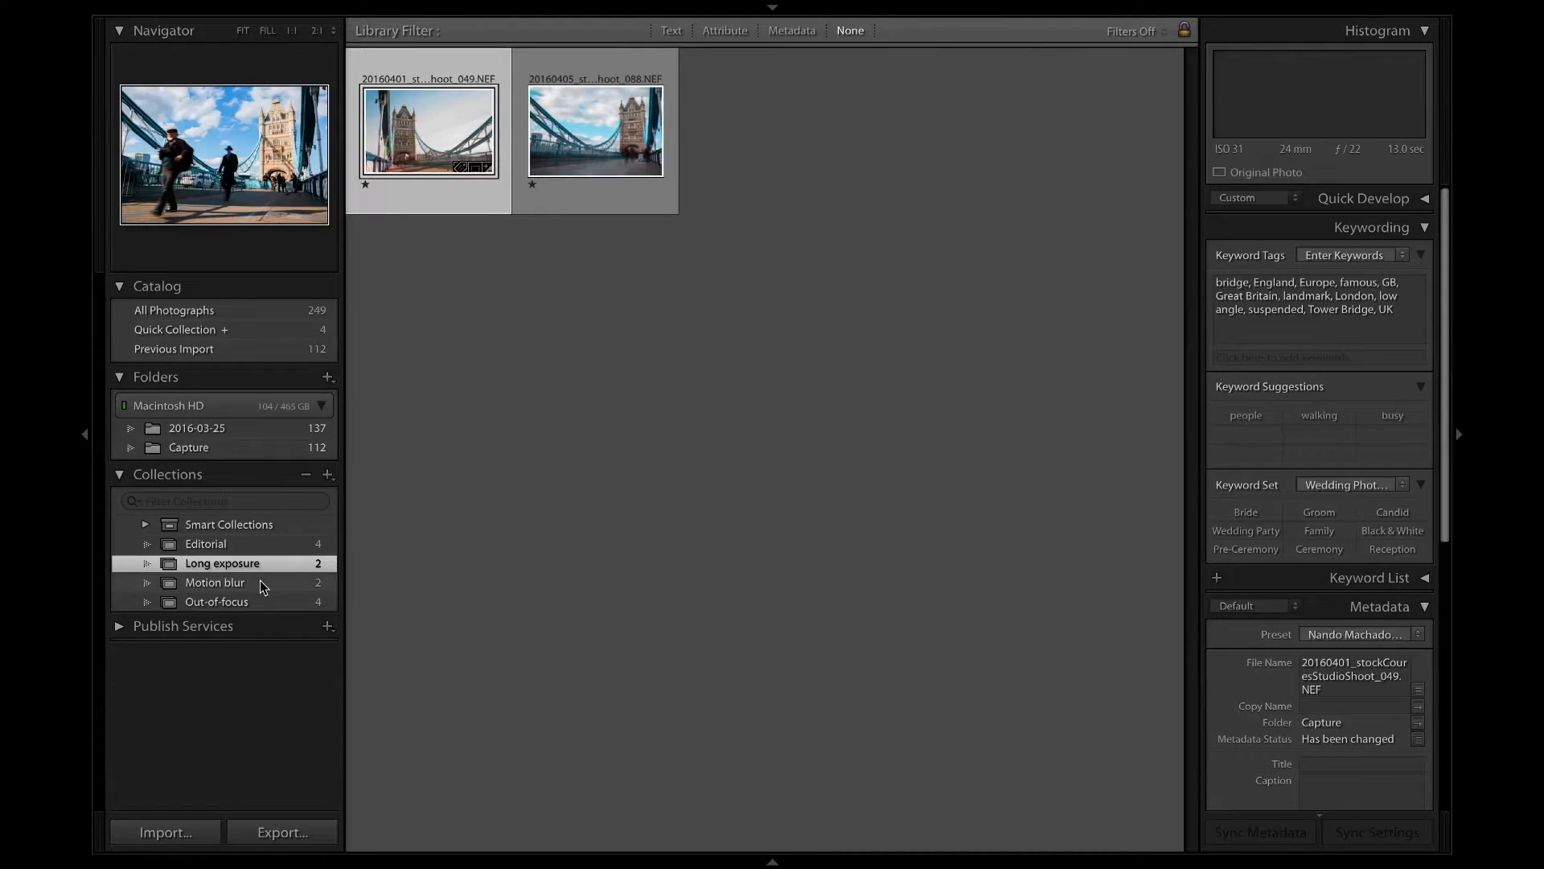
{"action": "left_click", "coordinate": [259, 583]}
{"action": "left_click", "coordinate": [259, 597]}
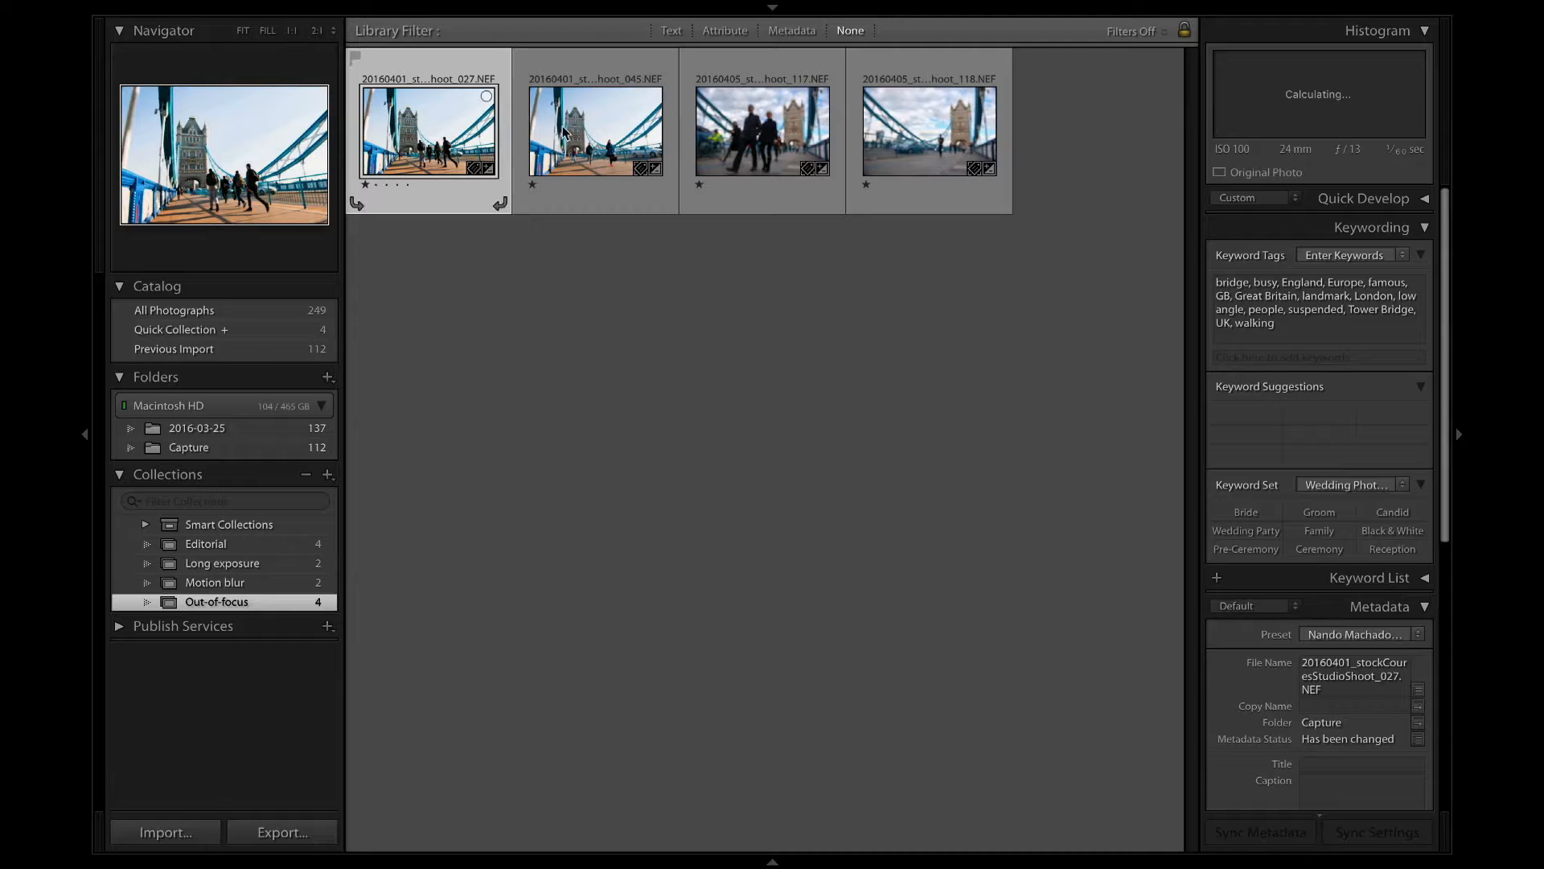
View the last two Out-of-focus photos enlarged, return to the thumbnails and open the Motion blur collection.
{"action": "double_click", "coordinate": [777, 153]}
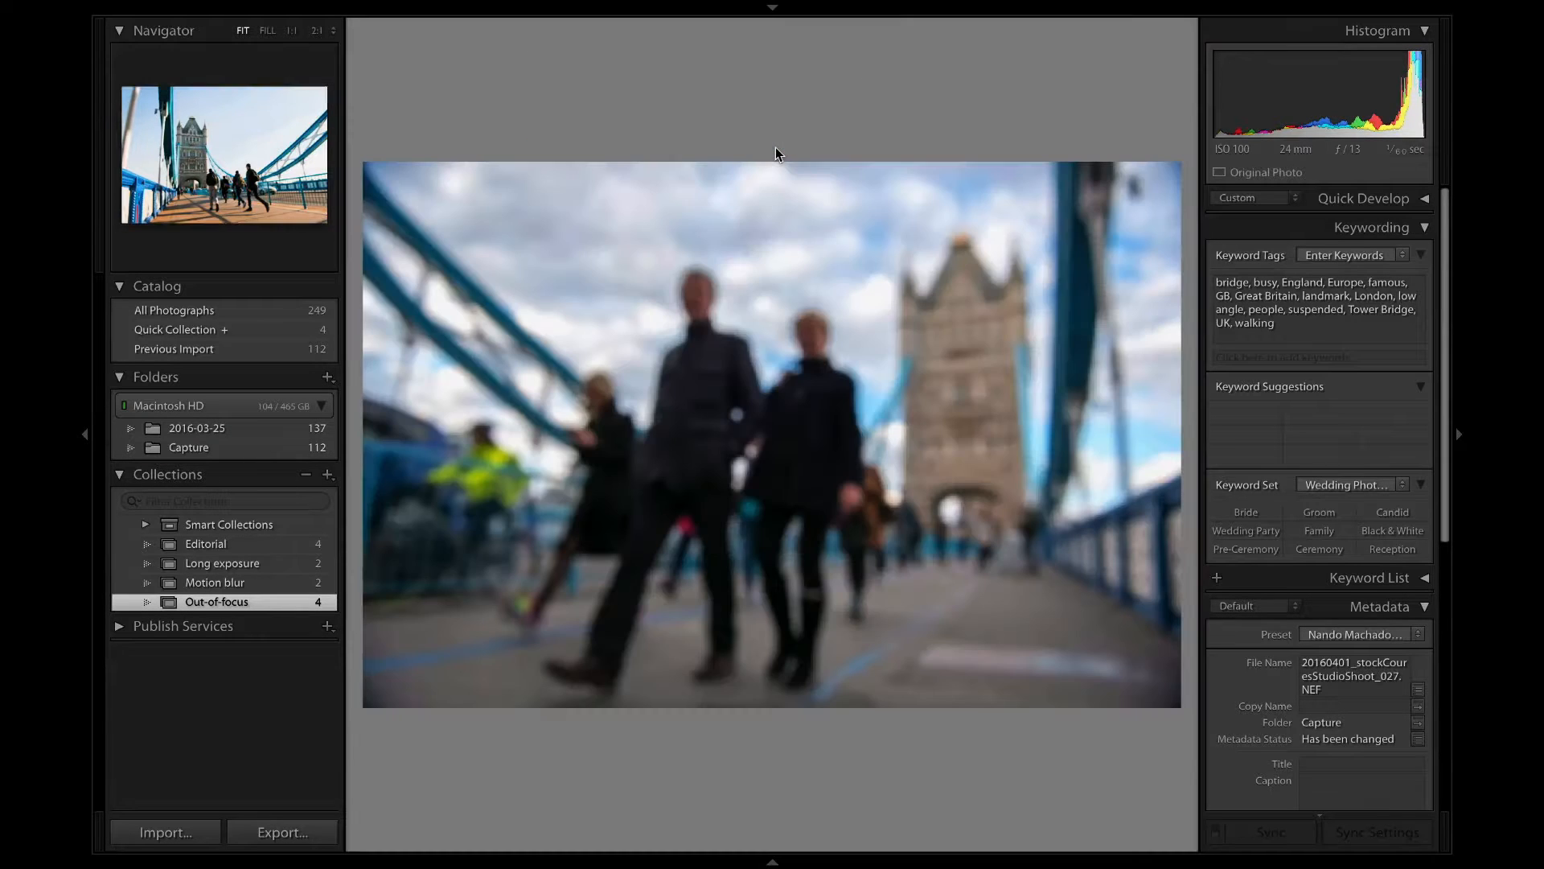
{"action": "key", "text": "Right"}
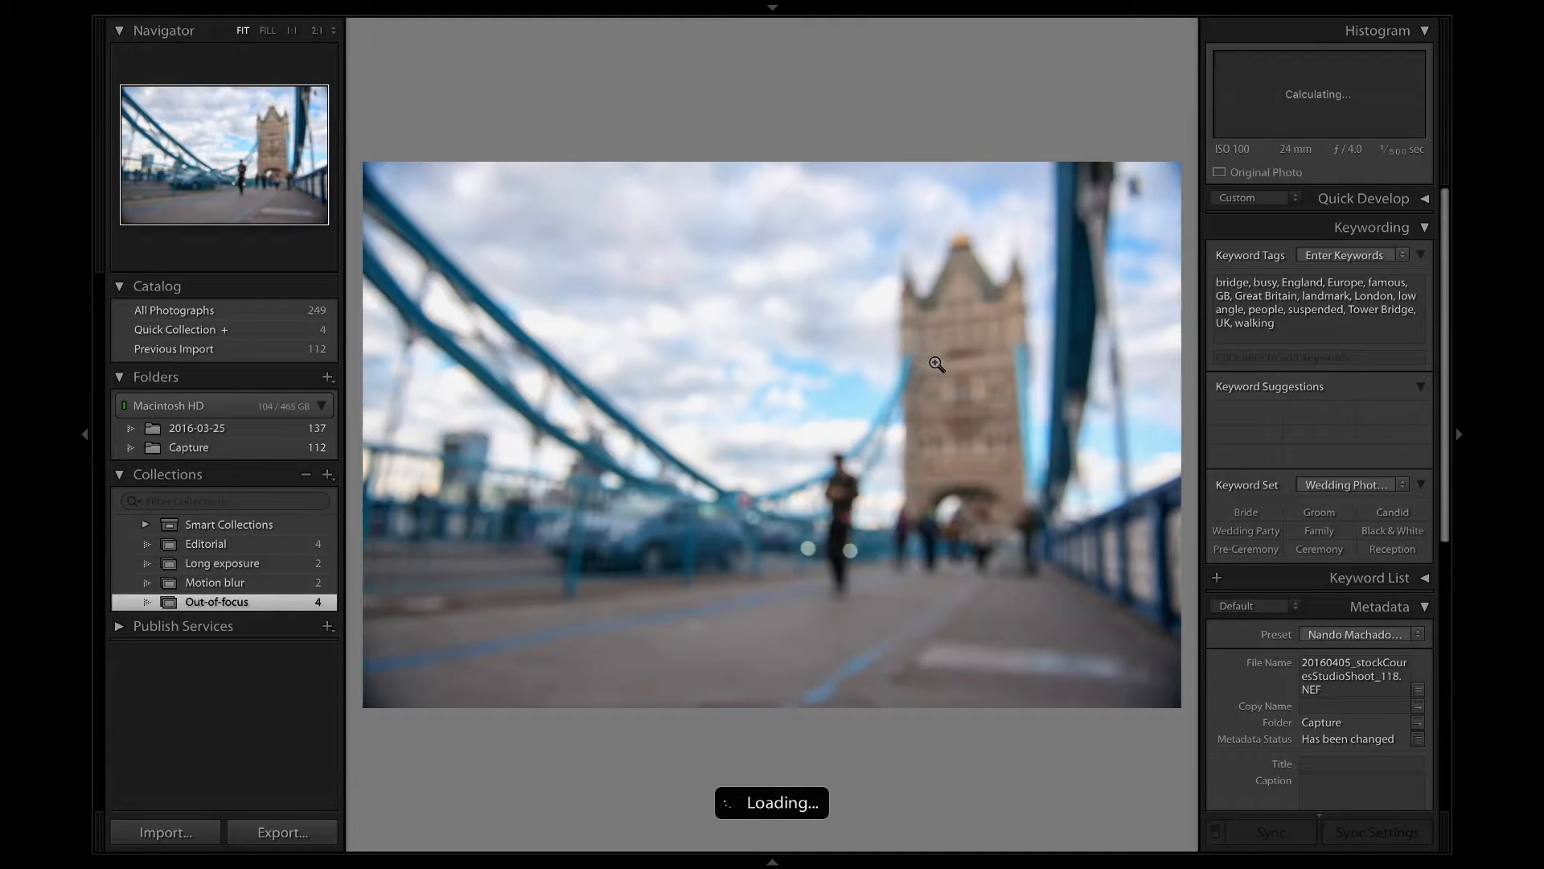
{"action": "double_click", "coordinate": [937, 364]}
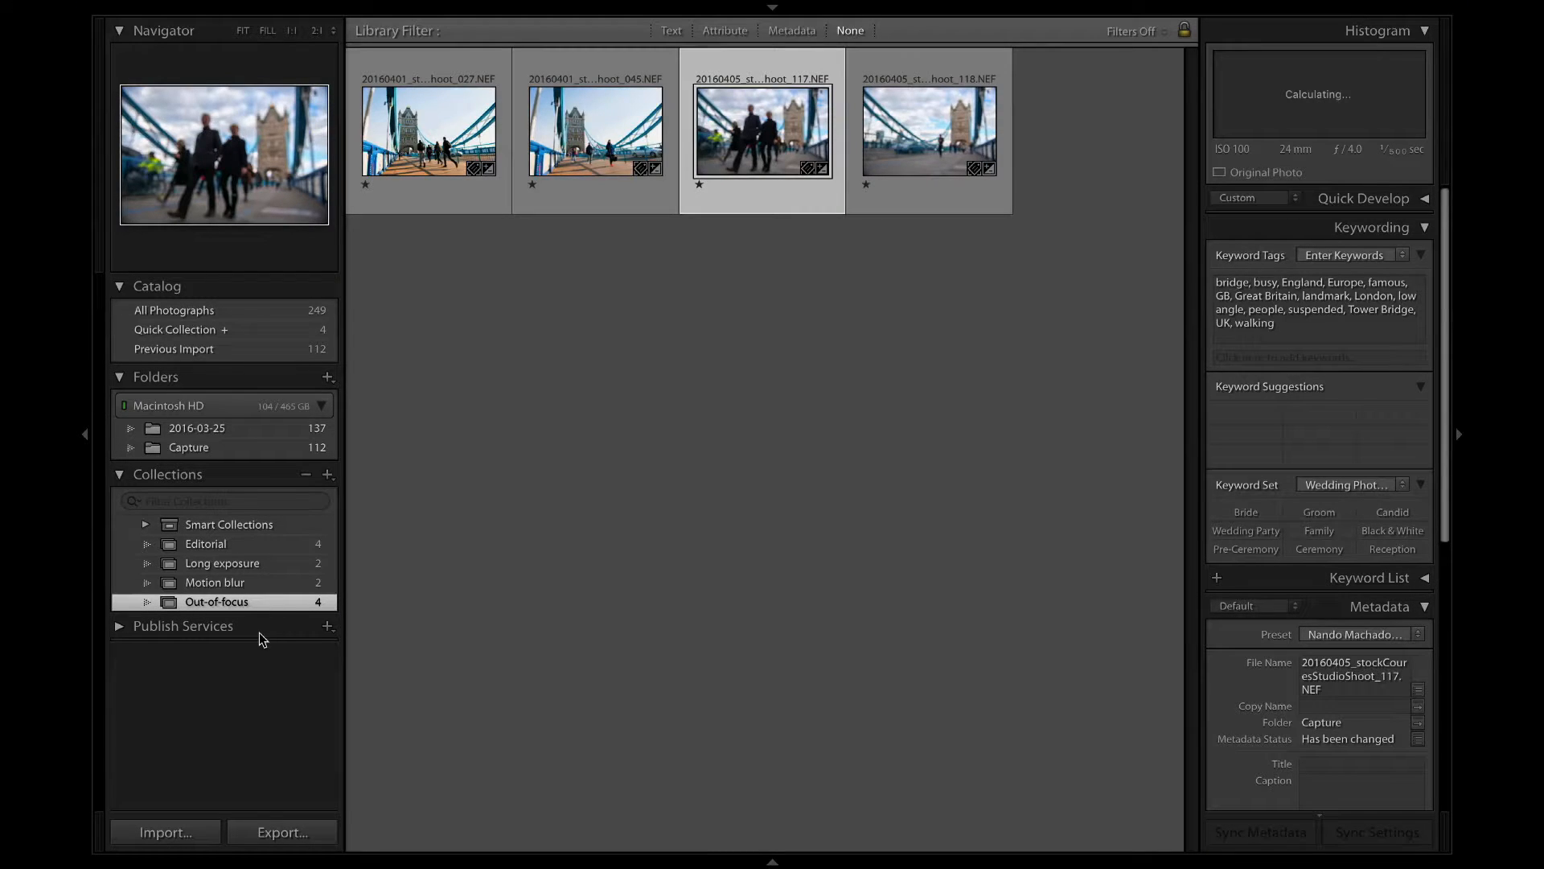
{"action": "left_click", "coordinate": [259, 581]}
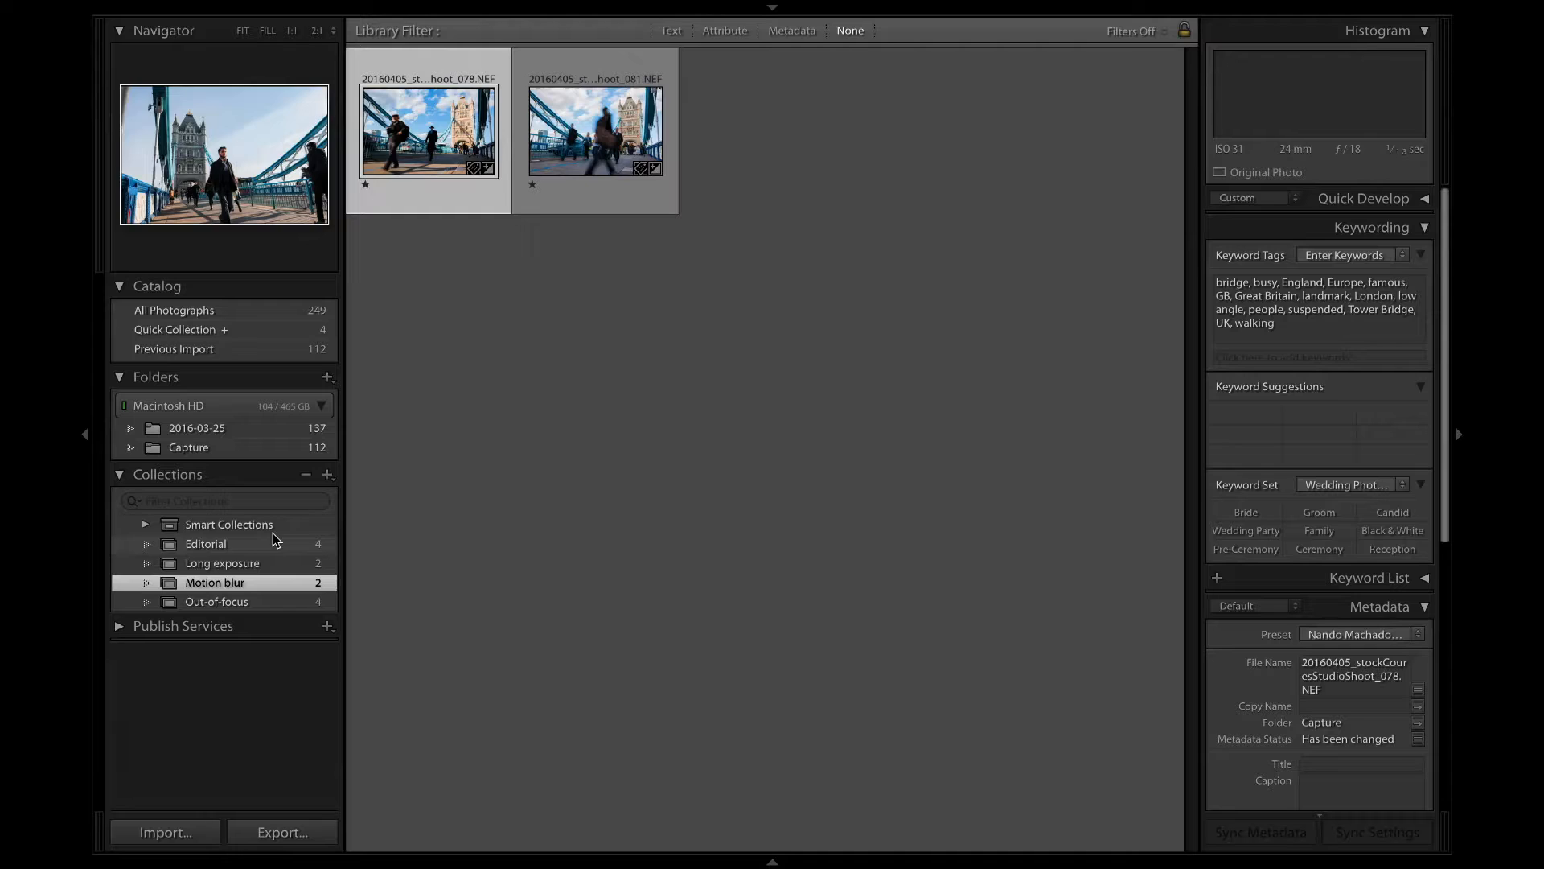
Open the Long exposure collection, view both of its photos enlarged and return to the thumbnails.
{"action": "left_click", "coordinate": [270, 561]}
{"action": "left_click", "coordinate": [561, 190]}
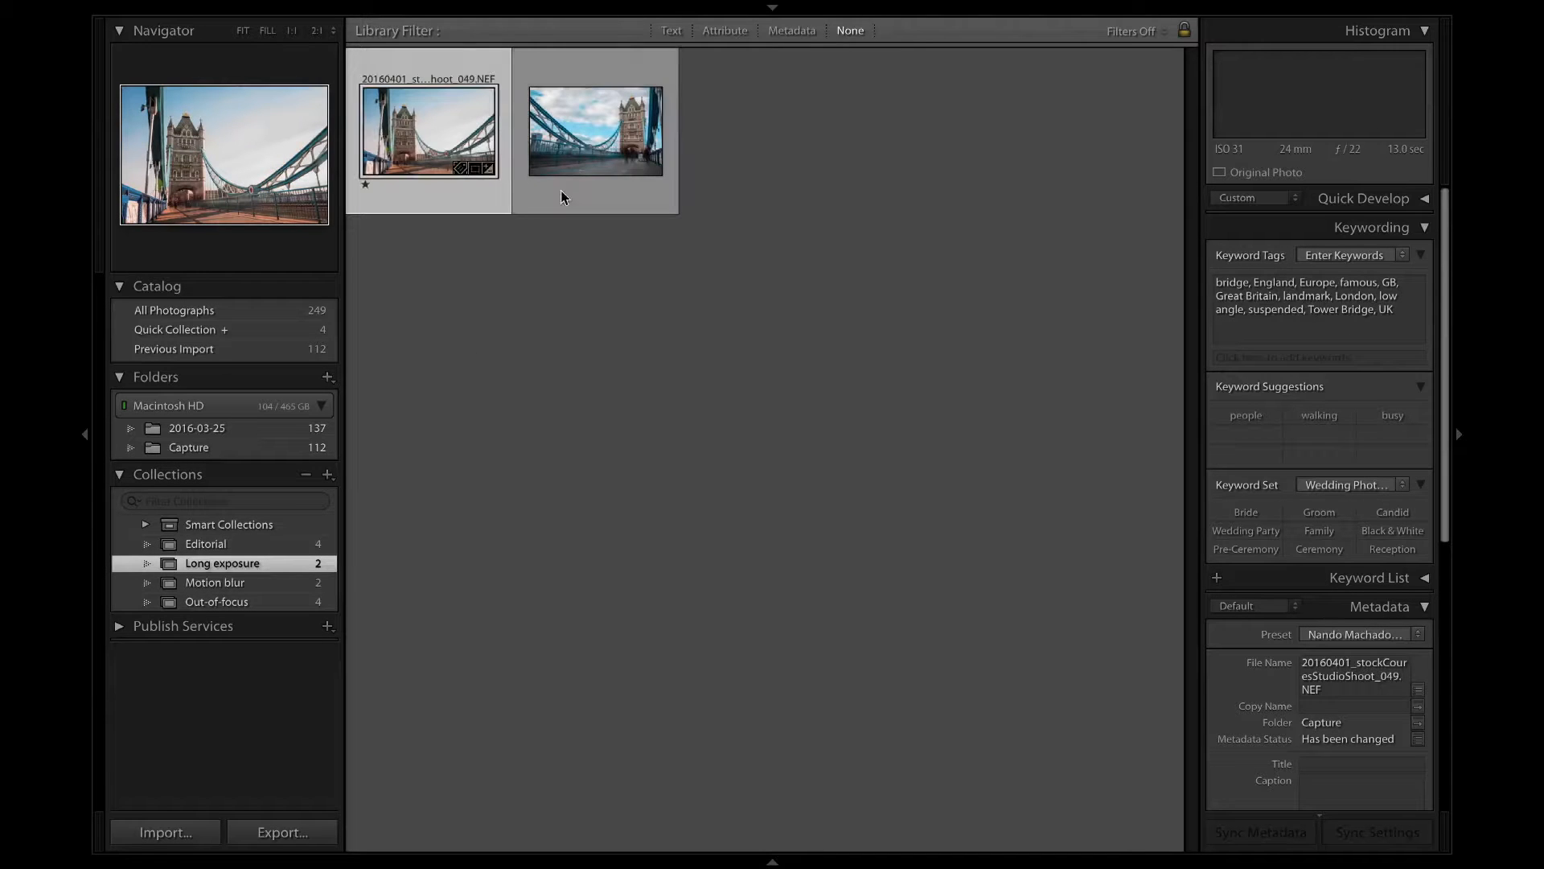
{"action": "double_click", "coordinate": [596, 143]}
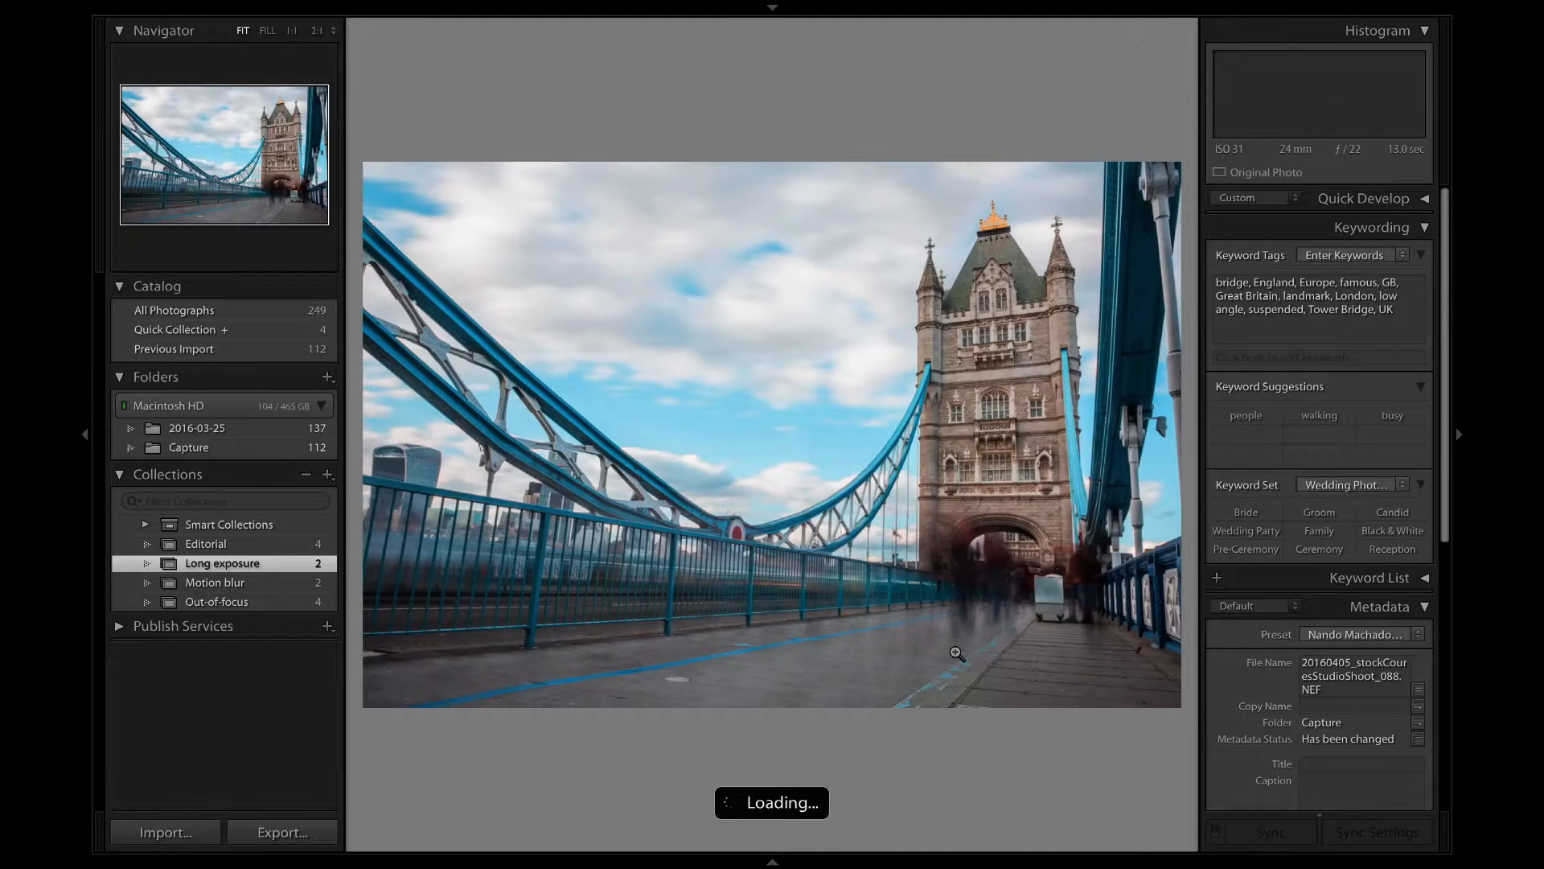
{"action": "key", "text": "Left"}
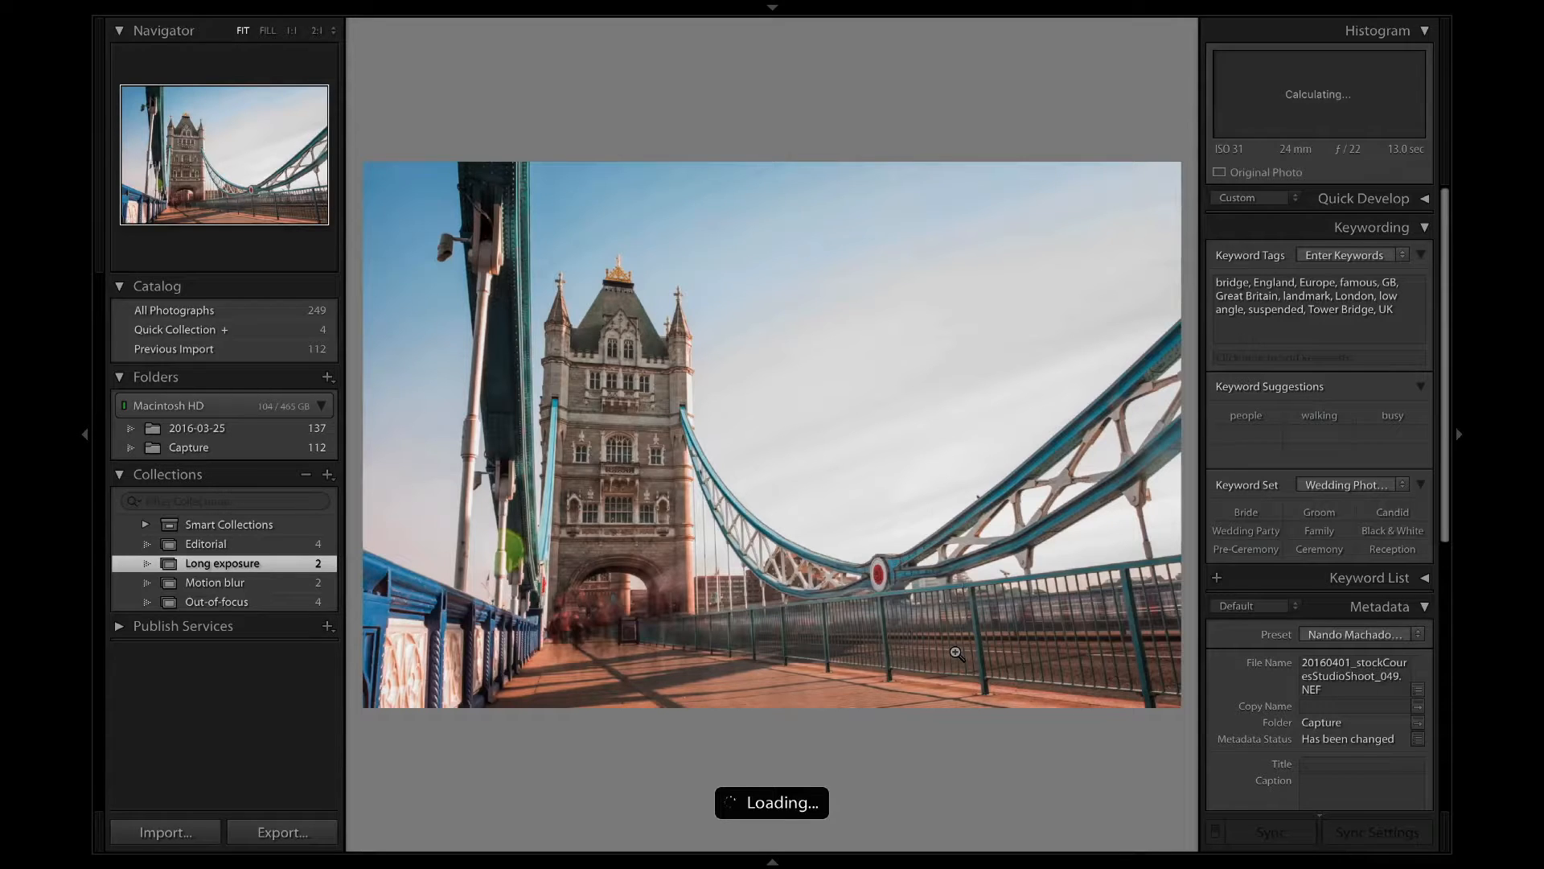
{"action": "key", "text": "g"}
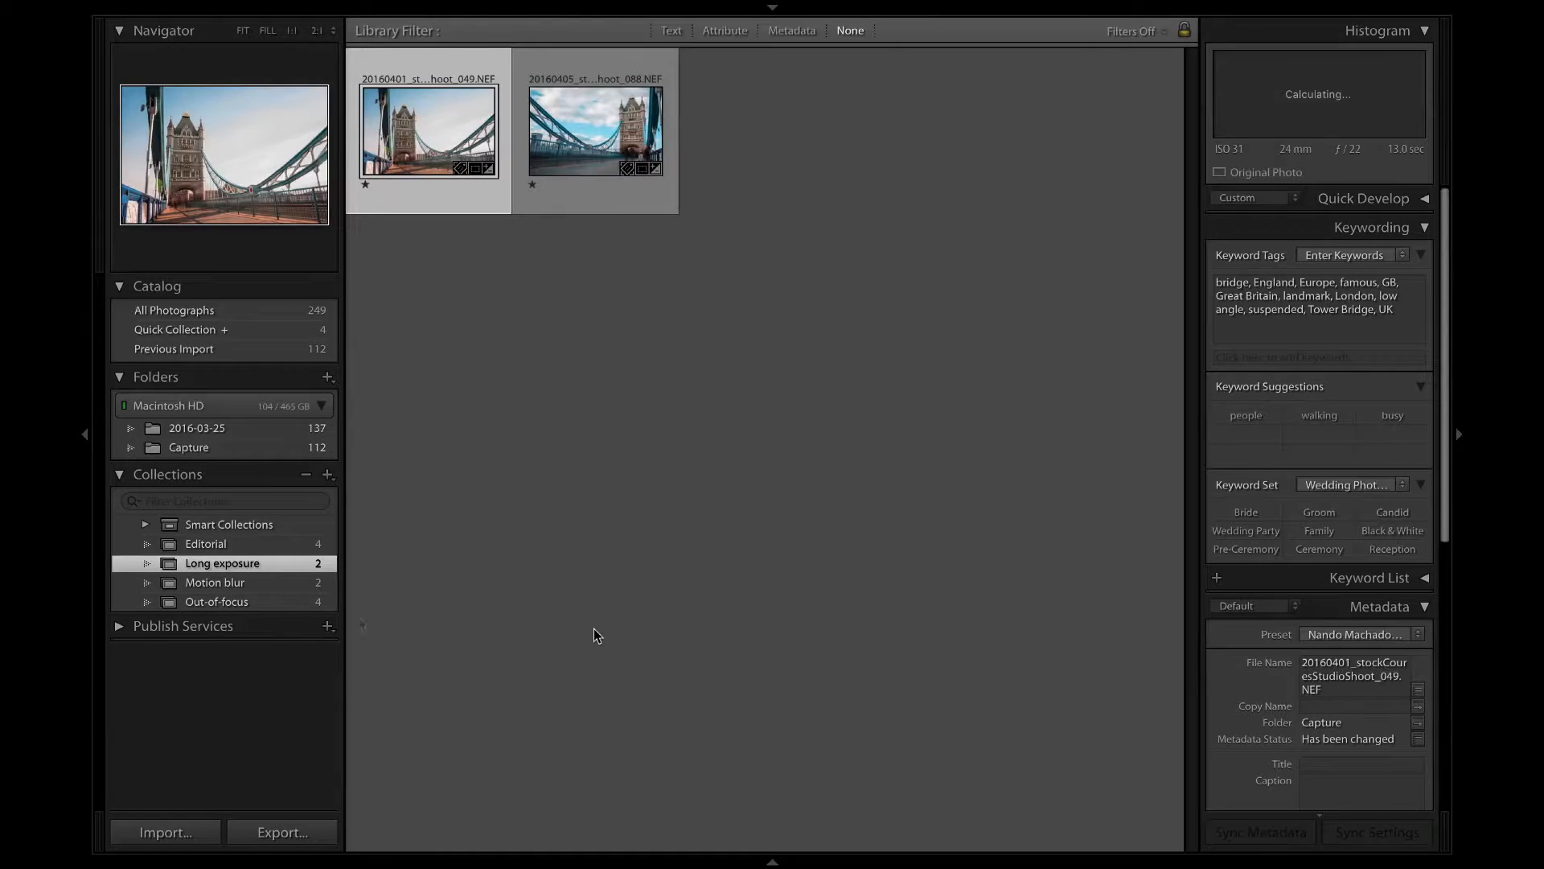
Show the Editorial and Motion blur collections together, add the keywords editorial and rush hour to all their photos, and clear the selection.
{"action": "left_click", "coordinate": [241, 544]}
{"action": "left_click", "coordinate": [242, 583], "text": "super"}
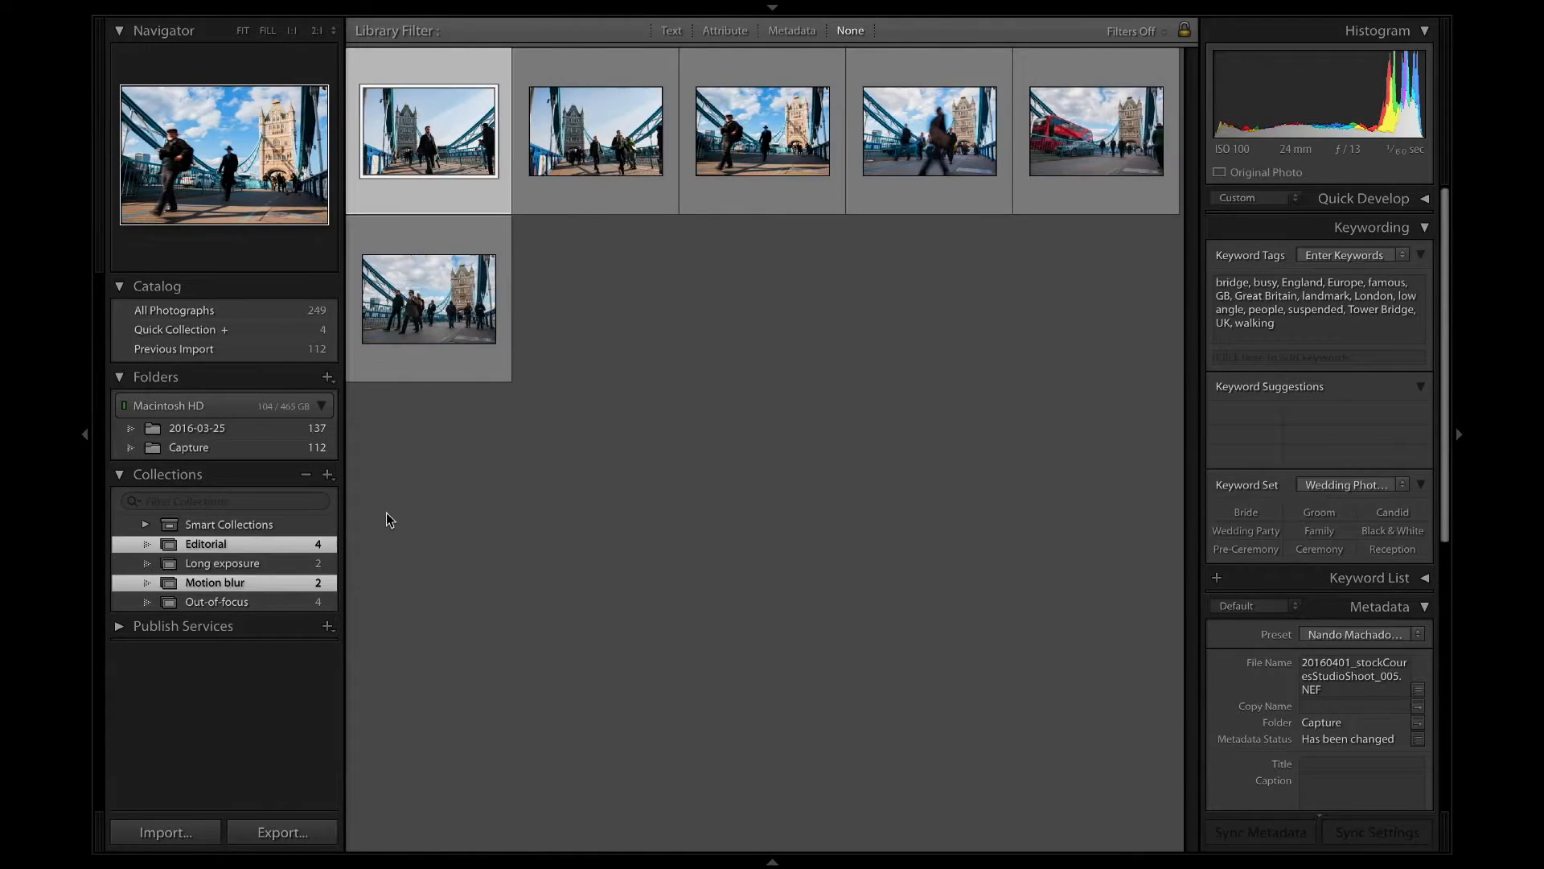
{"action": "key", "text": "j"}
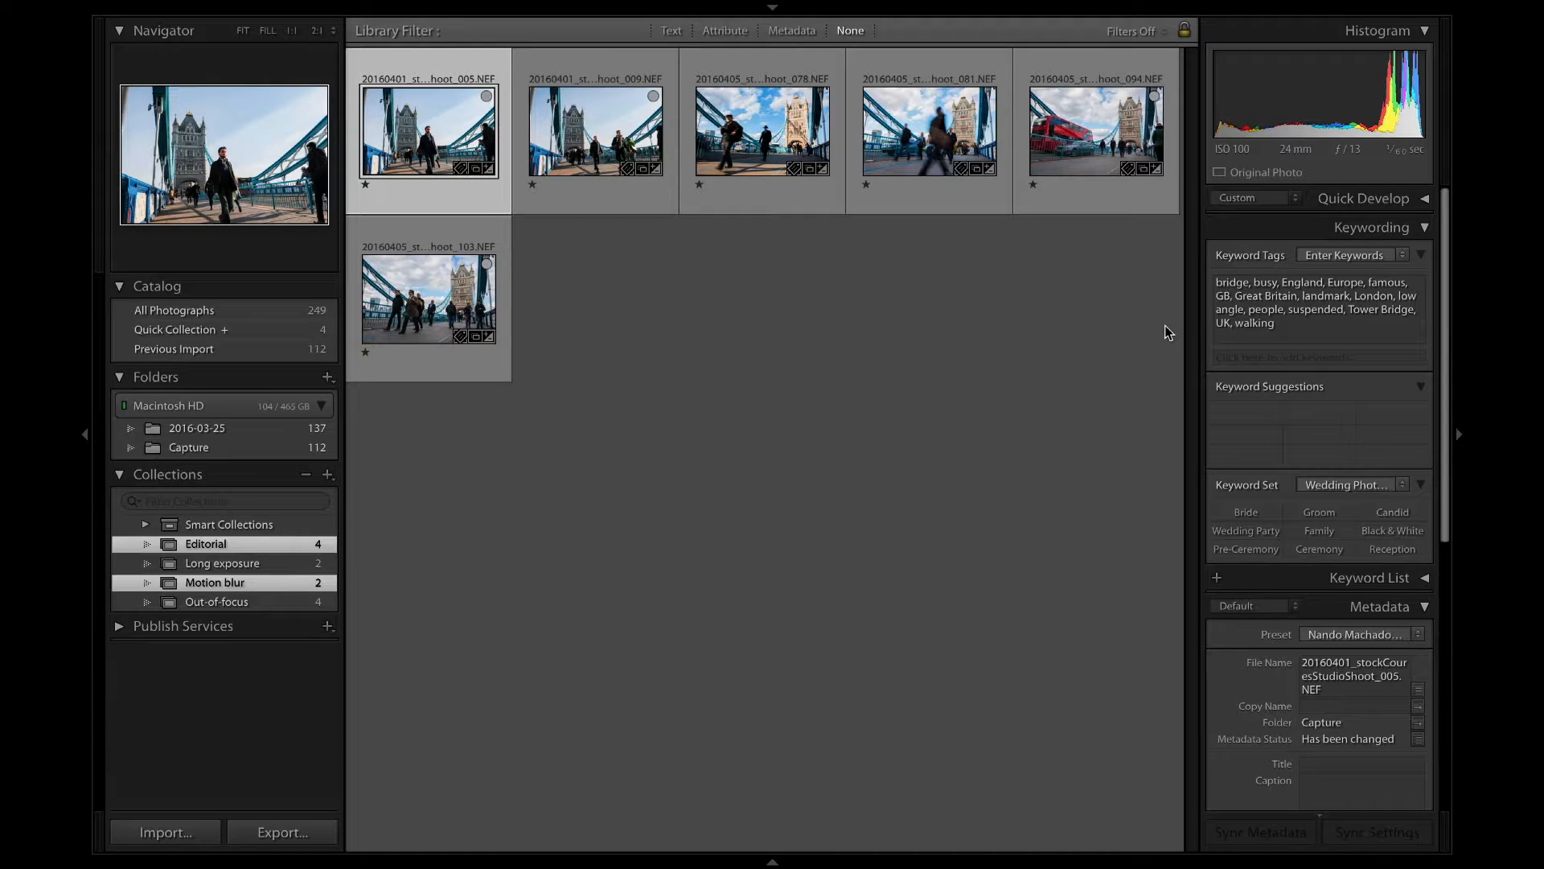
{"action": "left_click", "coordinate": [429, 299], "text": "shift"}
{"action": "left_click", "coordinate": [1315, 329]}
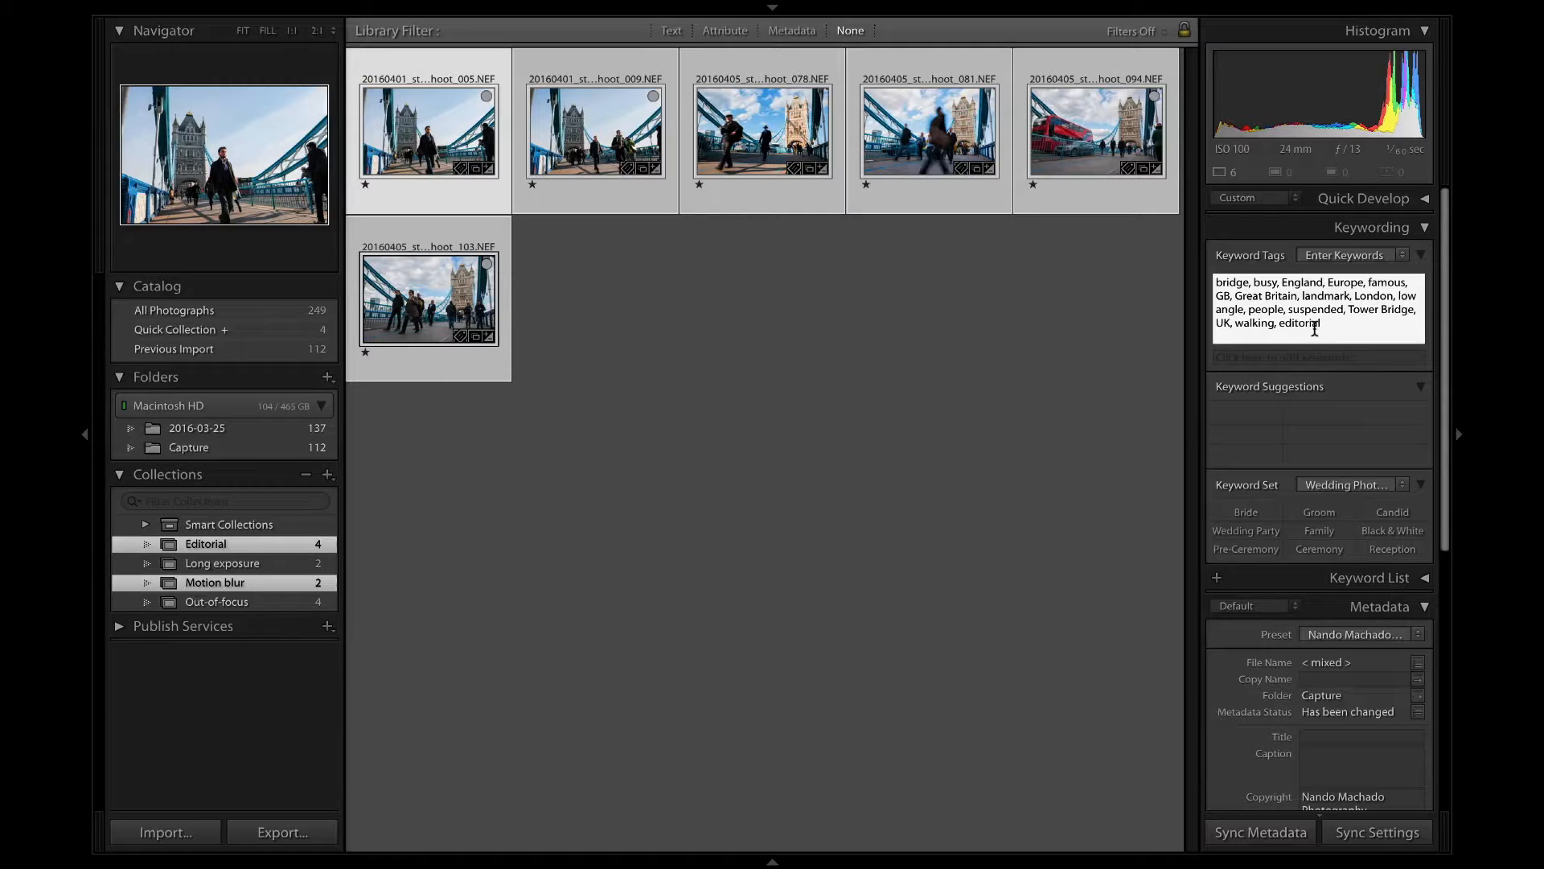
{"action": "type", "text": ", rush hour,"}
{"action": "key", "text": "Return"}
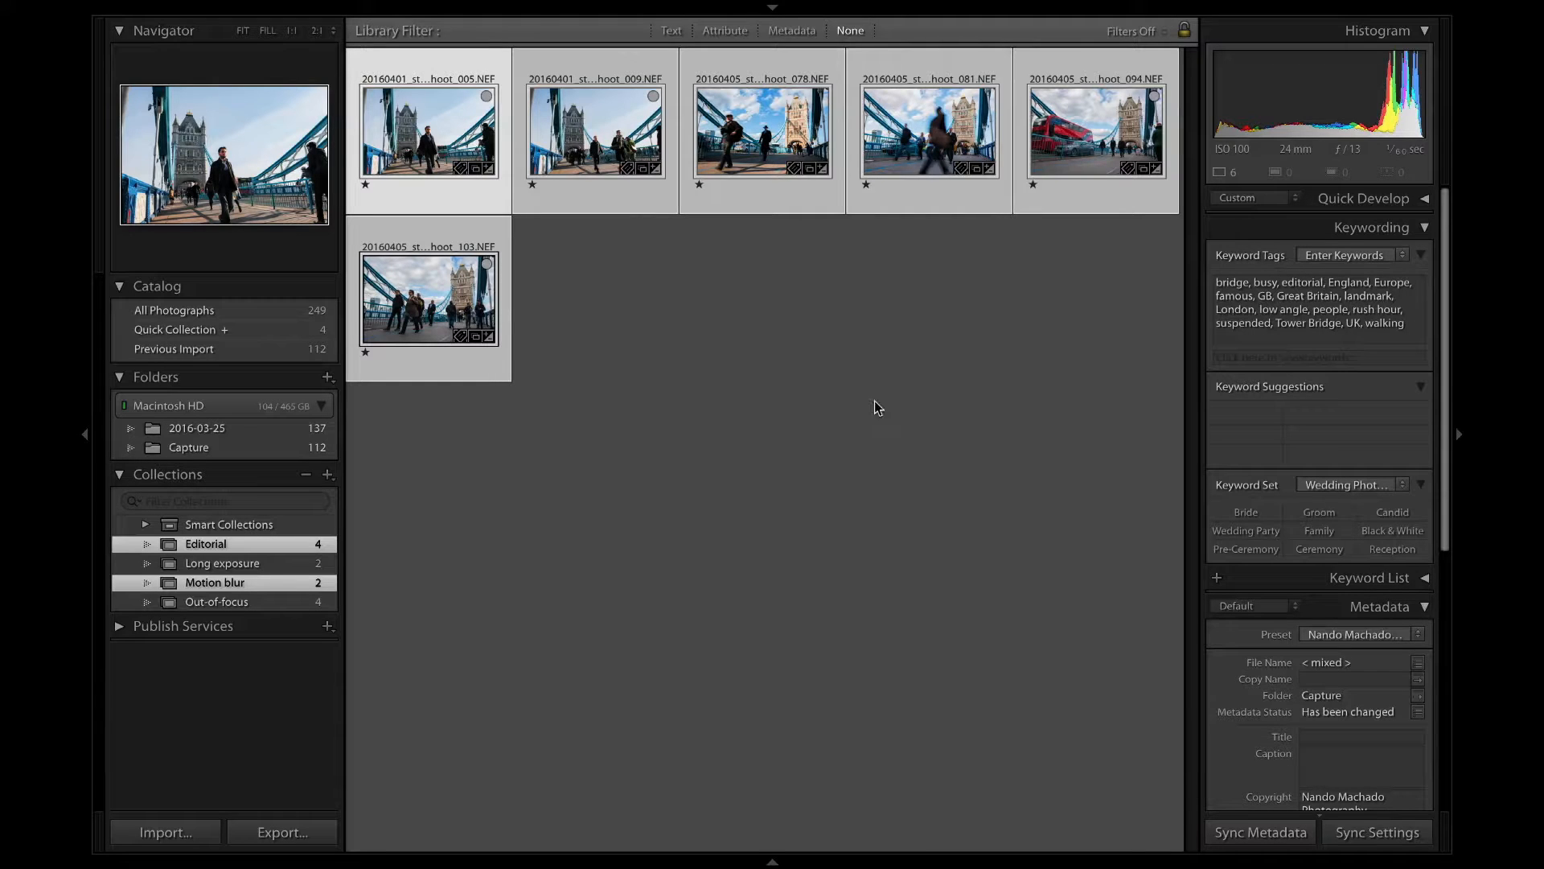
{"action": "left_click", "coordinate": [875, 401]}
{"action": "left_click", "coordinate": [434, 164]}
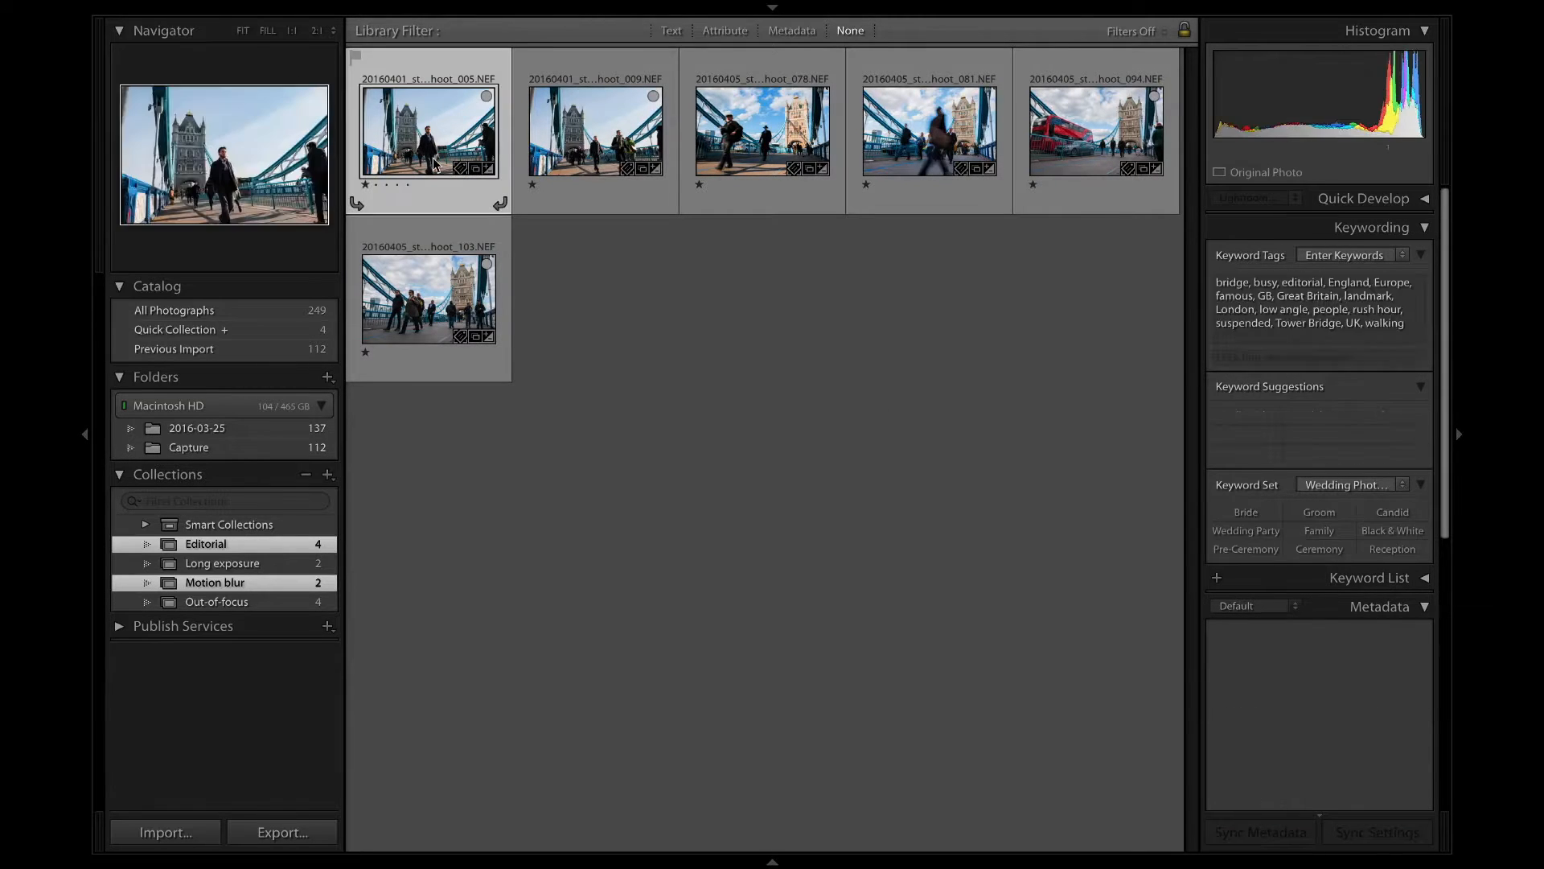
{"action": "left_click", "coordinate": [734, 407]}
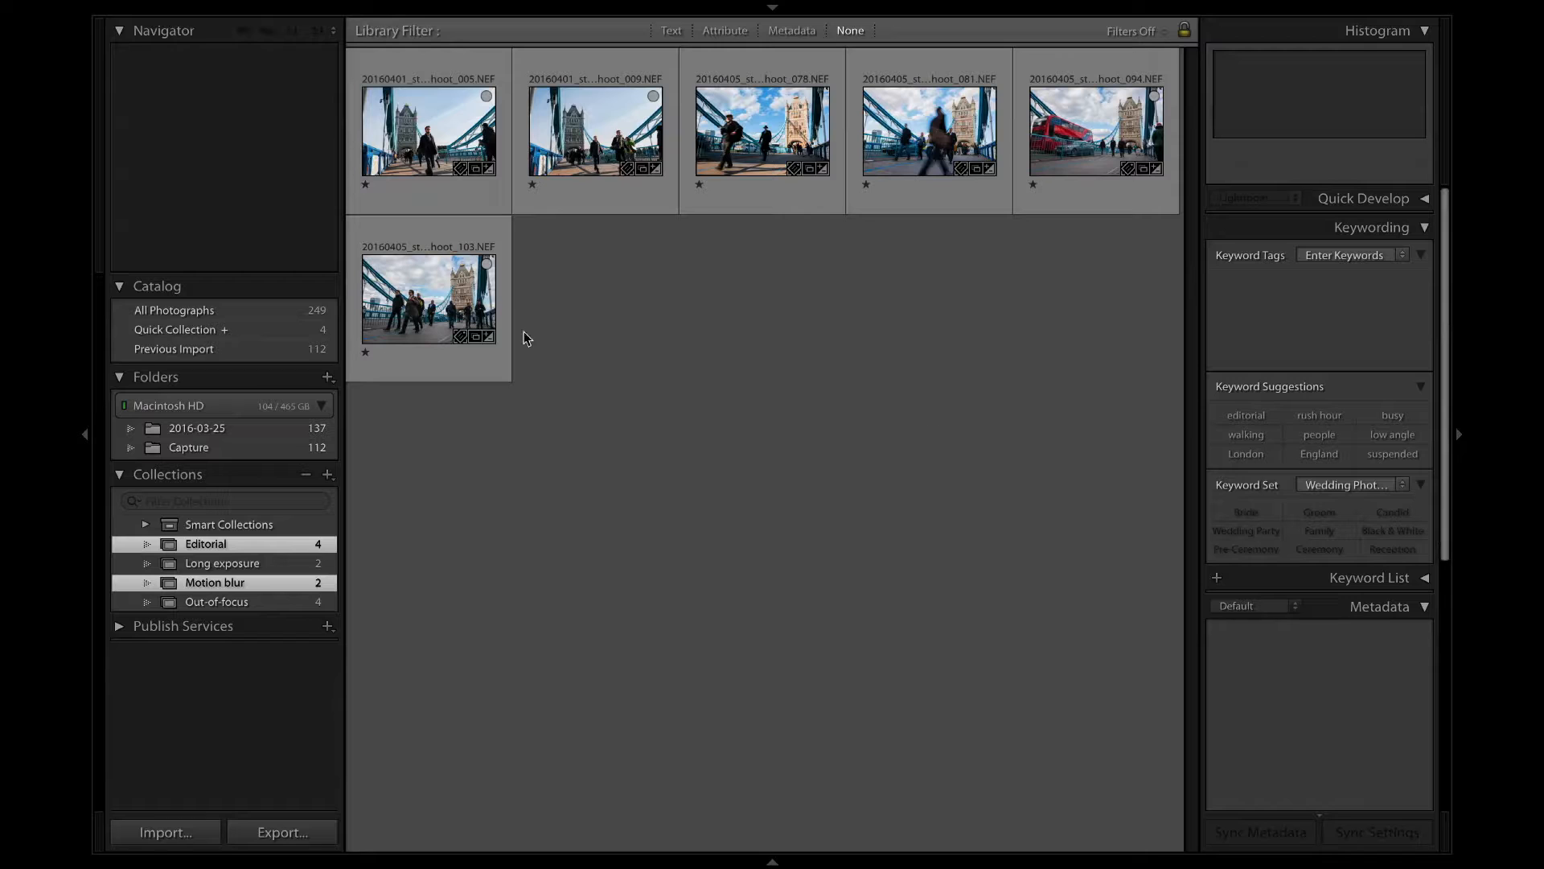
Add the keyword long exposure to both photos of the Long exposure collection.
{"action": "left_click", "coordinate": [310, 564]}
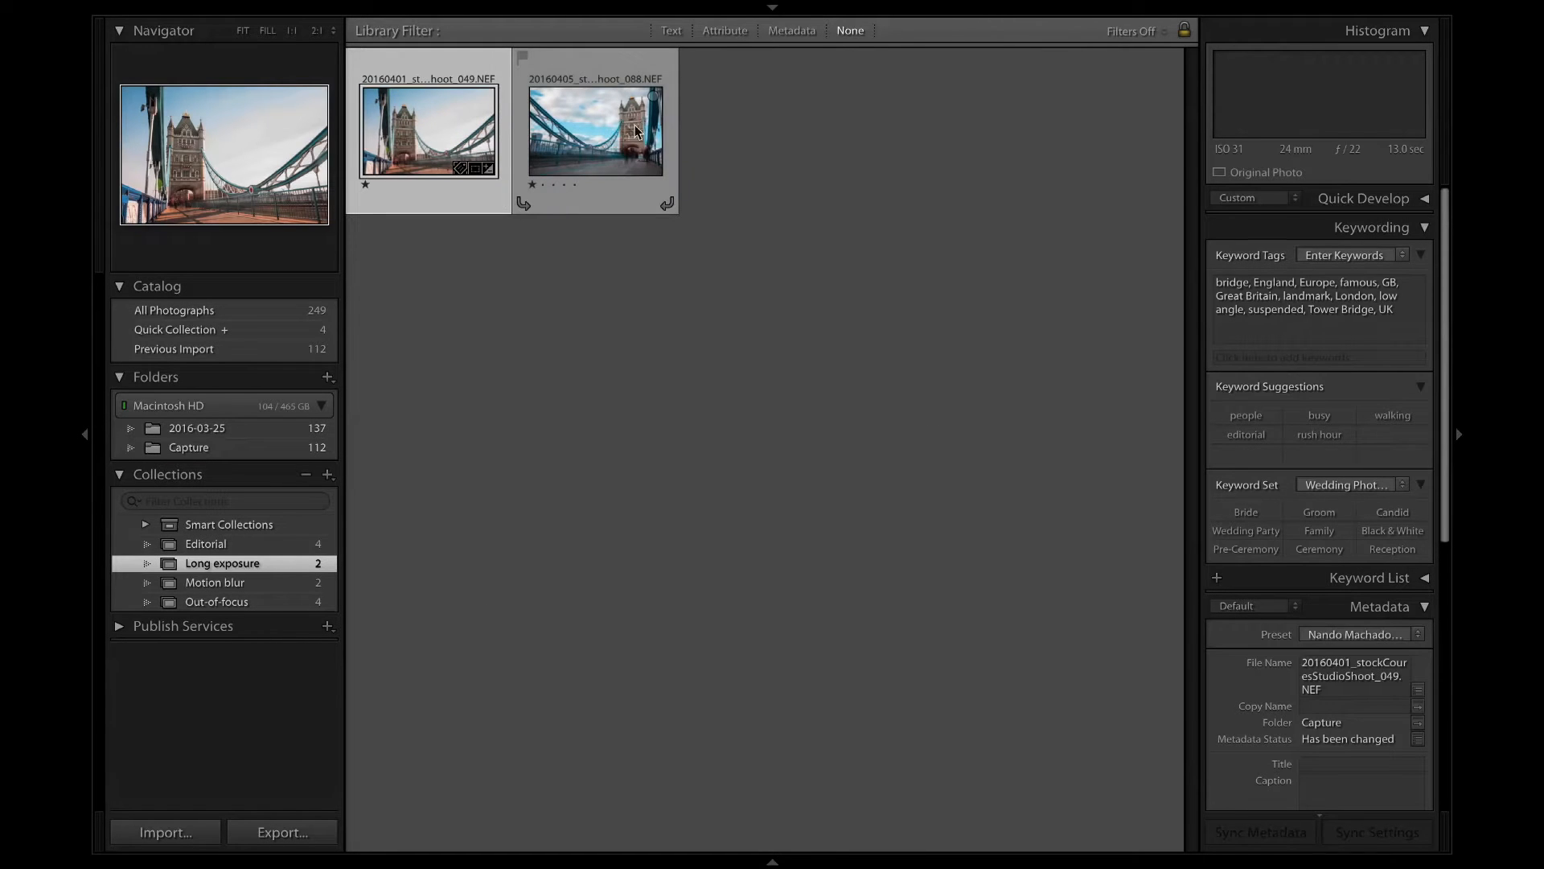
{"action": "left_click", "coordinate": [636, 131], "text": "shift"}
{"action": "left_click", "coordinate": [1411, 320]}
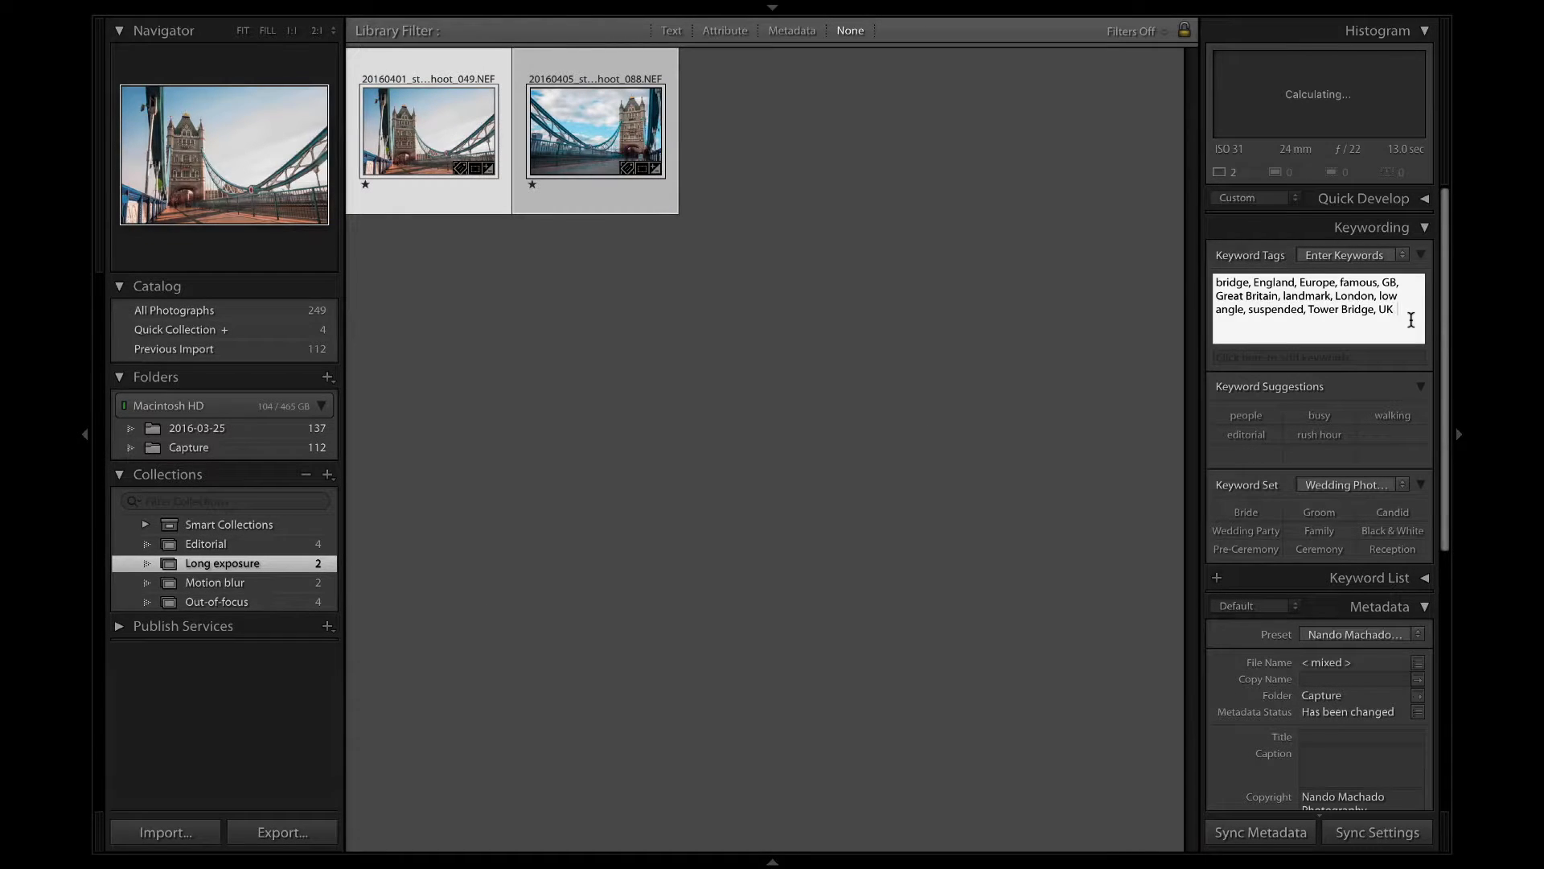
{"action": "type", "text": ", long exposure"}
{"action": "key", "text": "Return"}
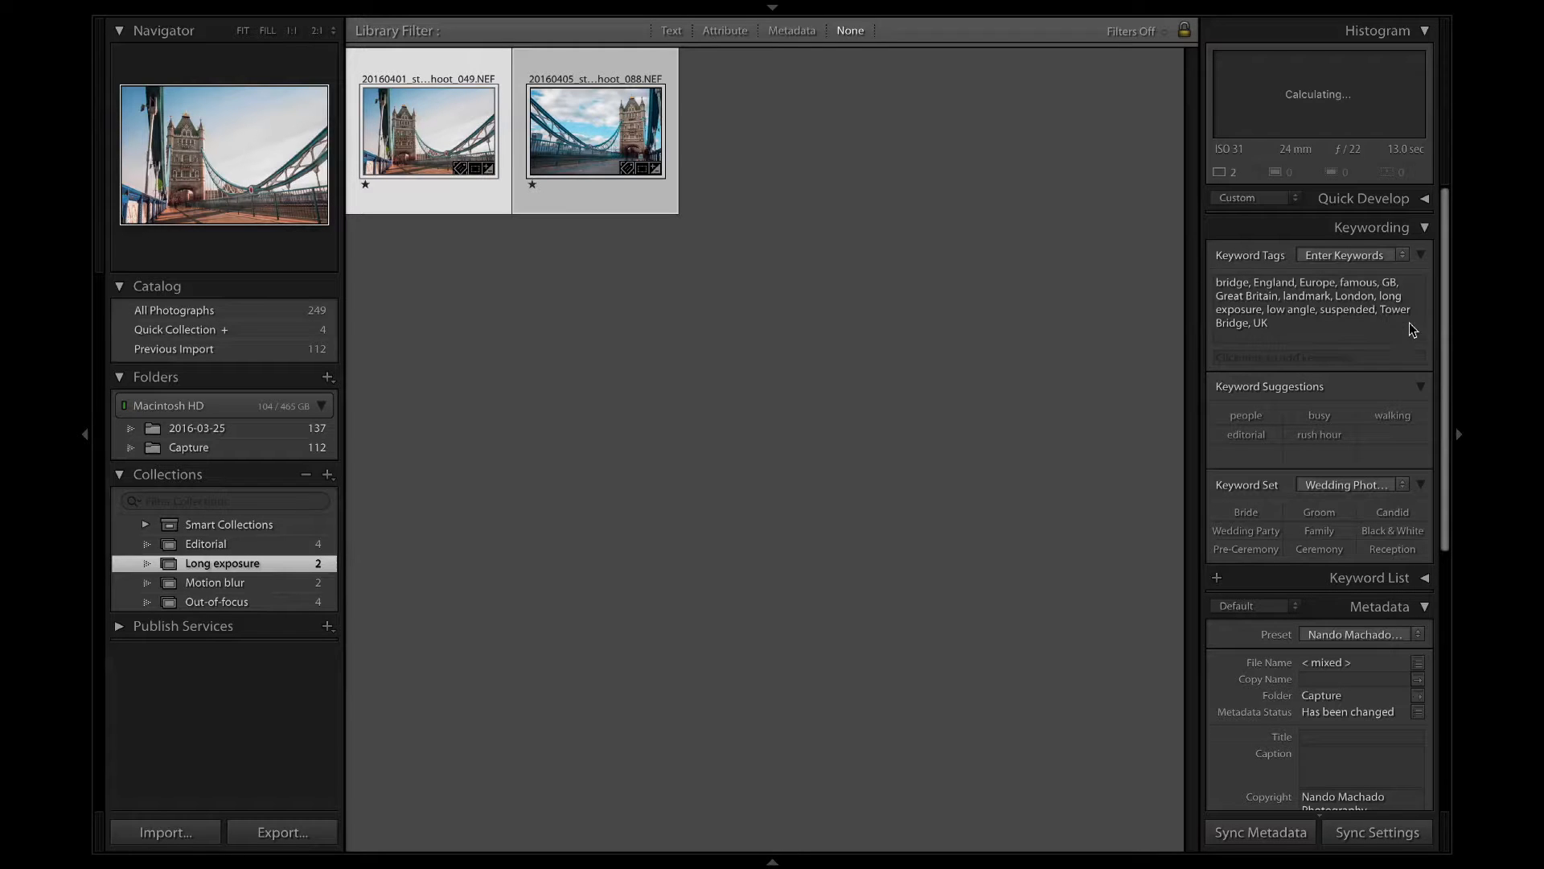
{"action": "left_click", "coordinate": [1033, 292]}
View the second long-exposure photo enlarged, return to the grid and enlarge the thumbnails to compare both photos.
{"action": "double_click", "coordinate": [618, 151]}
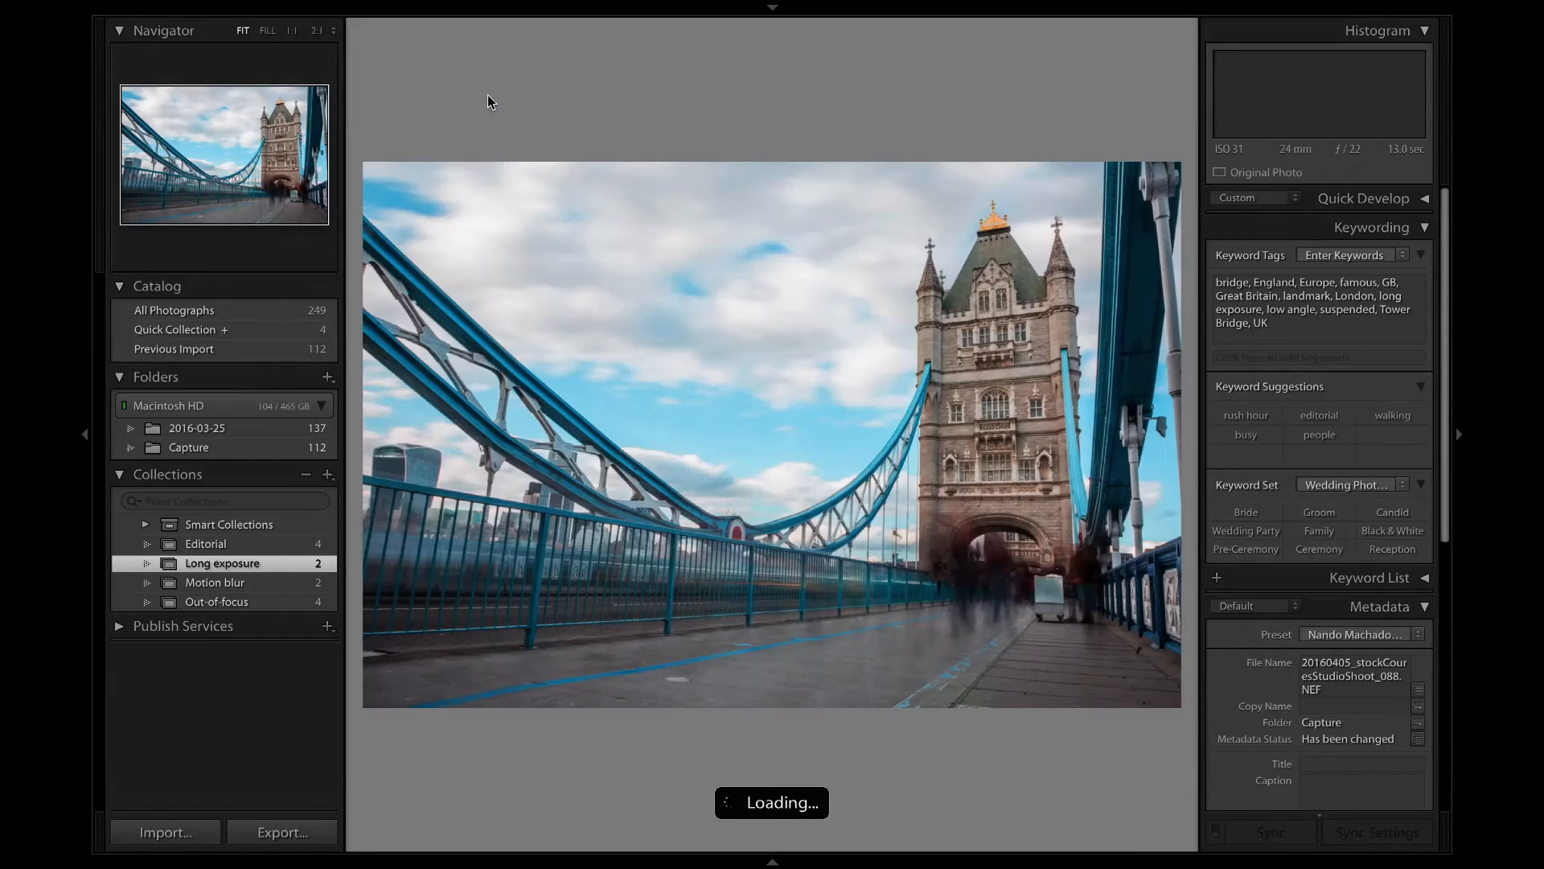
{"action": "left_click", "coordinate": [479, 88]}
{"action": "left_click", "coordinate": [972, 283]}
{"action": "key", "text": "g"}
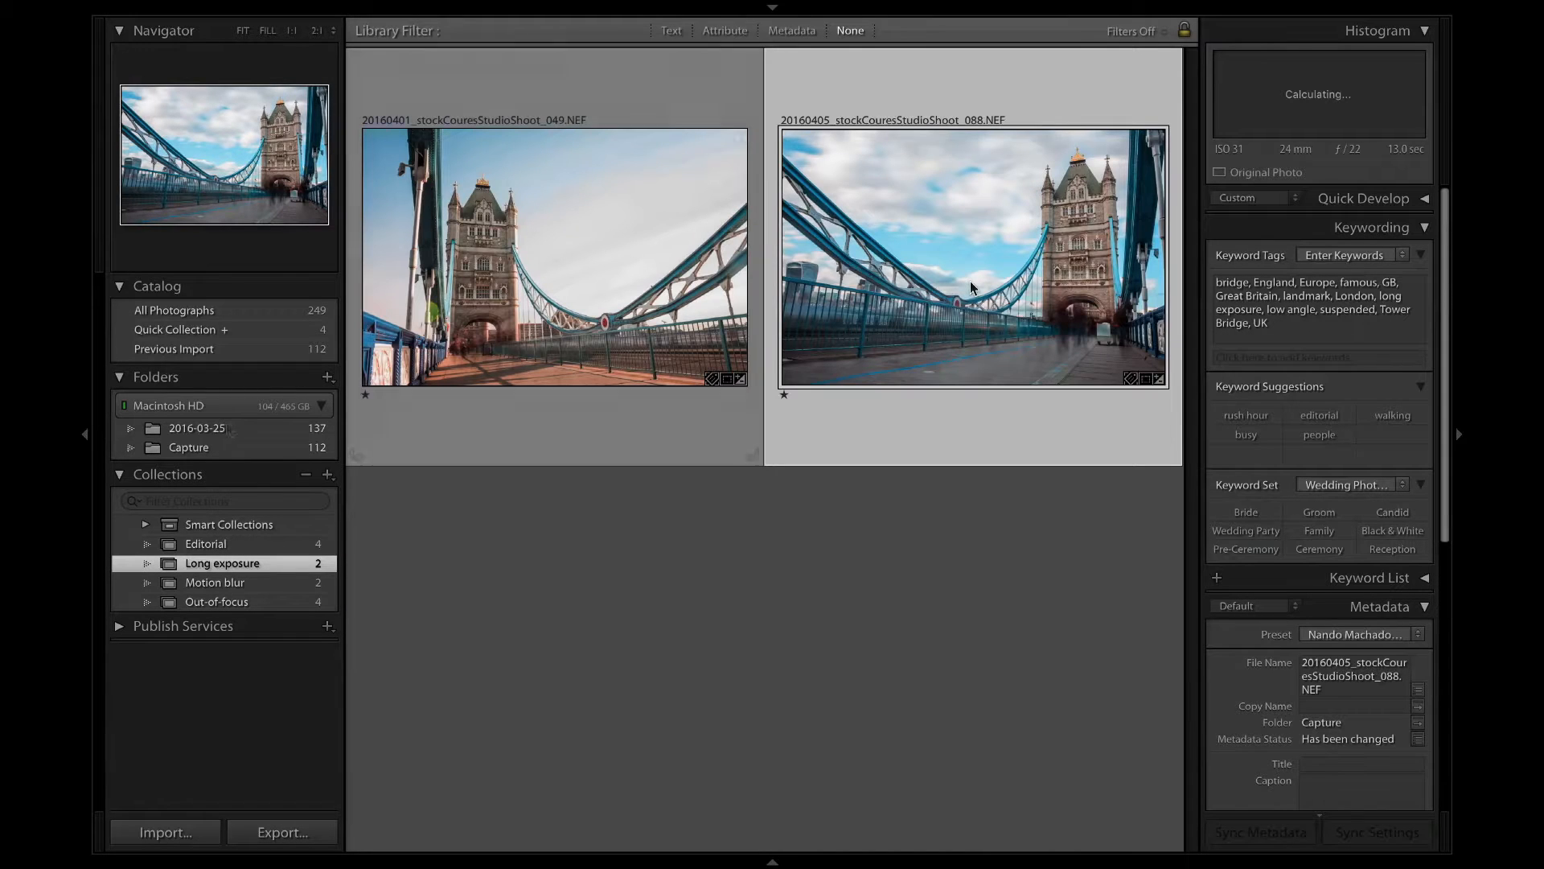
{"action": "left_click", "coordinate": [1360, 302]}
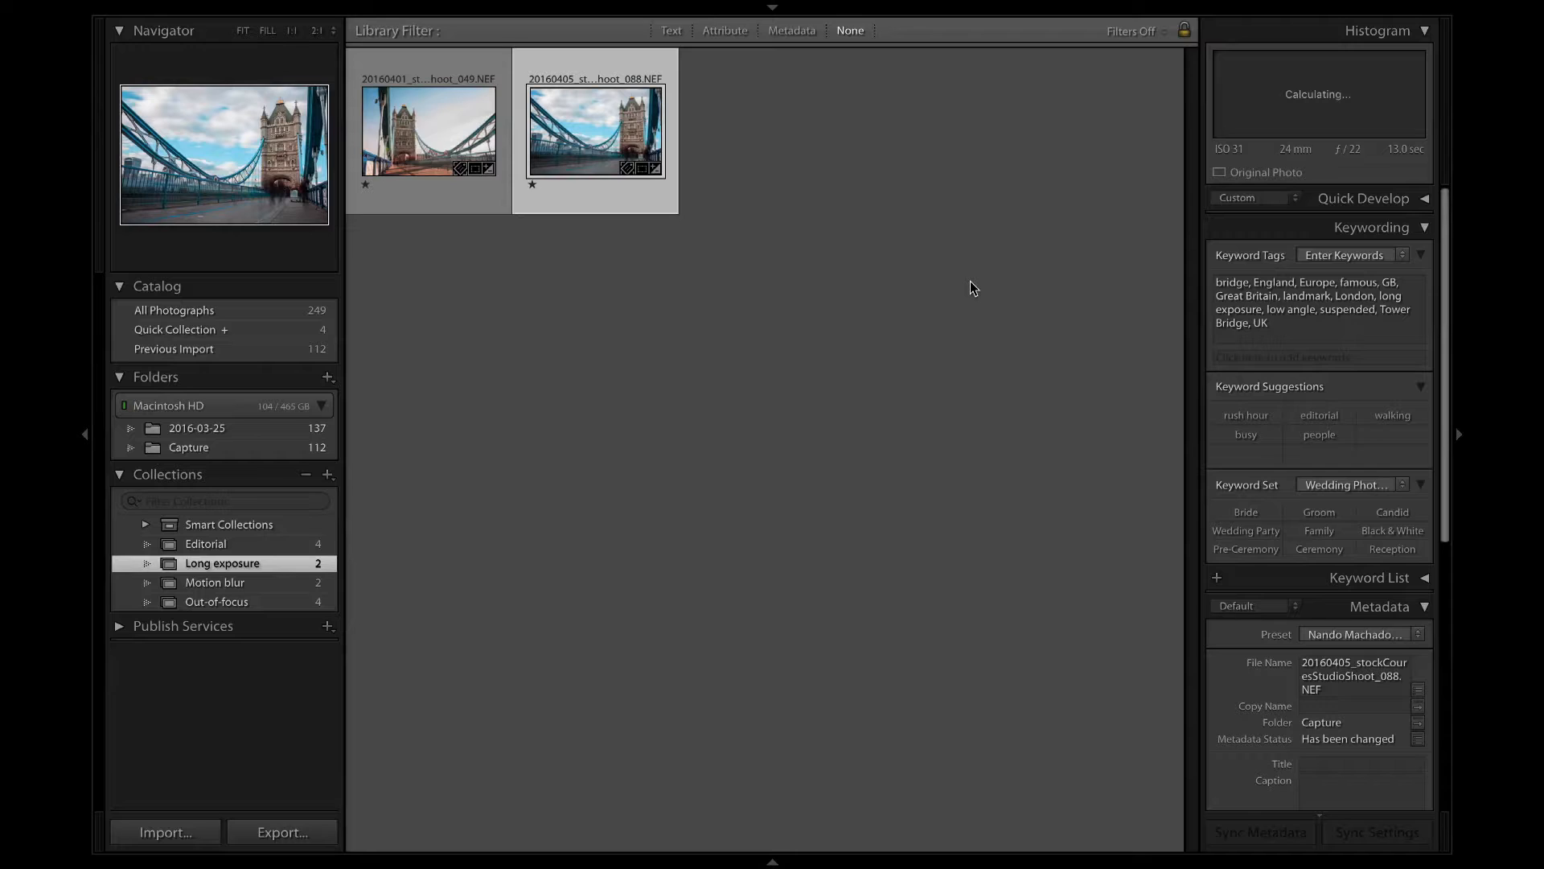
{"action": "key", "text": "equal"}
{"action": "key", "text": "equal"}
{"action": "key", "text": "equal"}
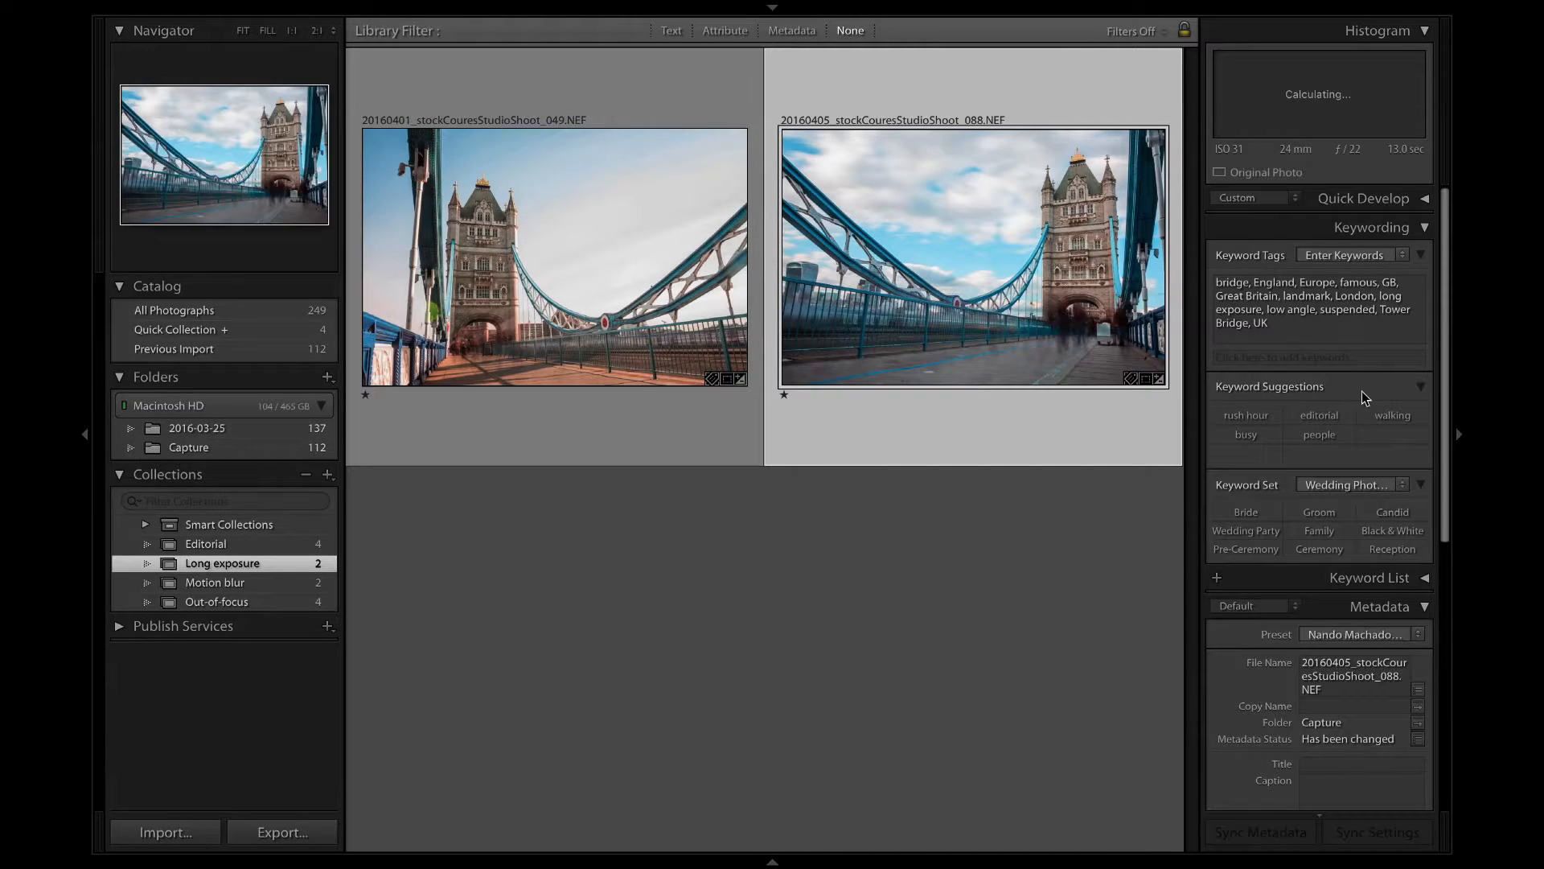
Add the keyword editorial to the second long-exposure photo only.
{"action": "left_click", "coordinate": [1359, 304]}
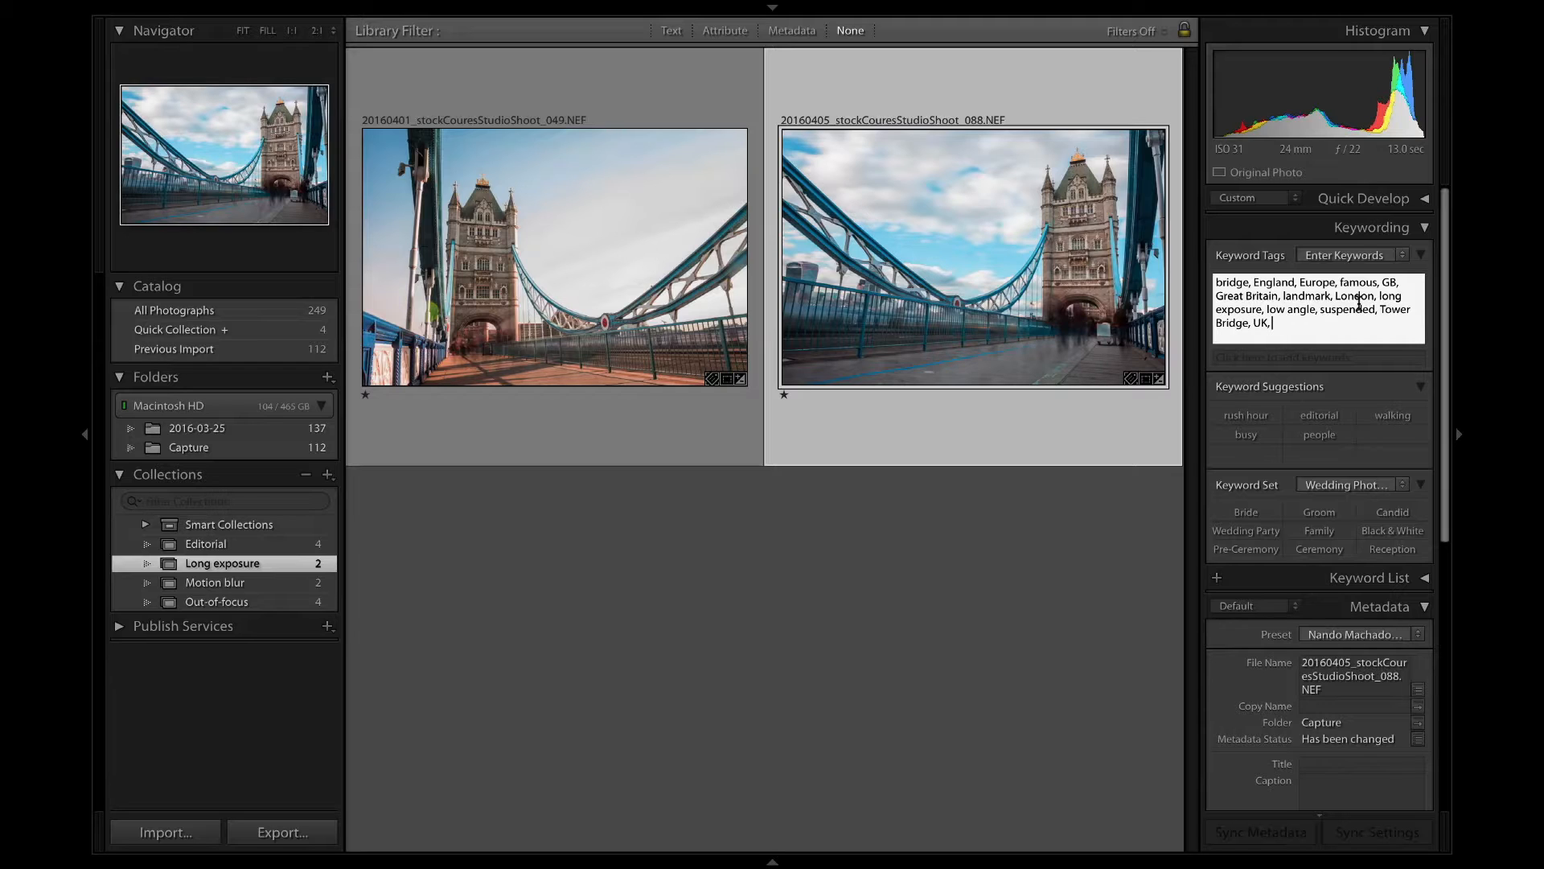
{"action": "type", "text": "l"}
{"action": "key", "text": "Return"}
{"action": "left_click", "coordinate": [820, 632]}
Select both long-exposure photos, add the keywords motion blur, blur and motion, and clear the selection.
{"action": "left_click", "coordinate": [883, 304]}
{"action": "key", "text": "super+a"}
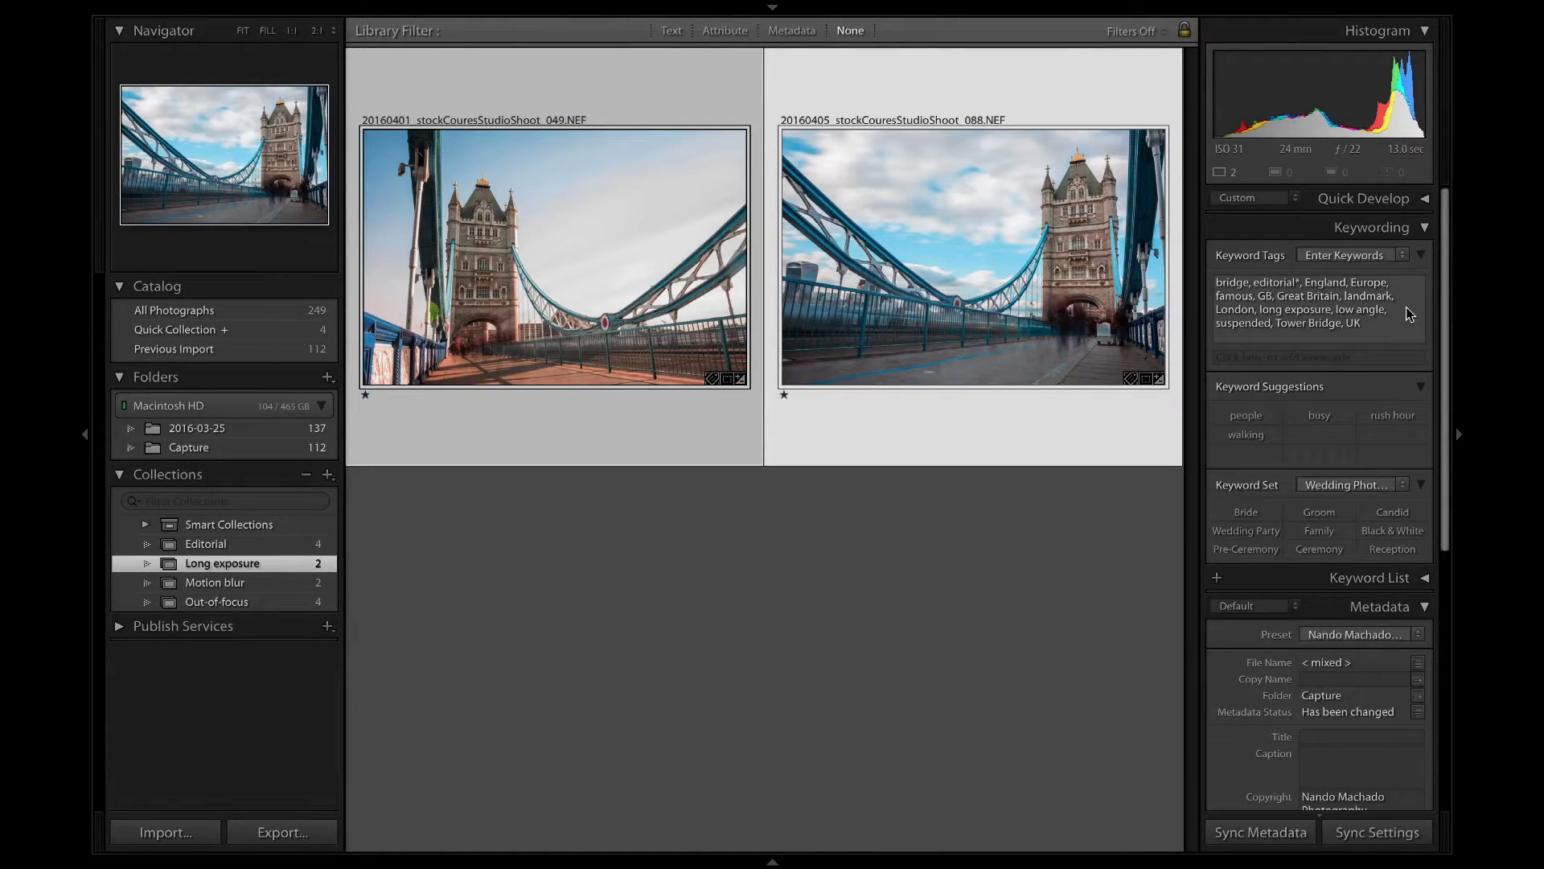
{"action": "left_click", "coordinate": [1409, 313]}
{"action": "type", "text": ", motion"}
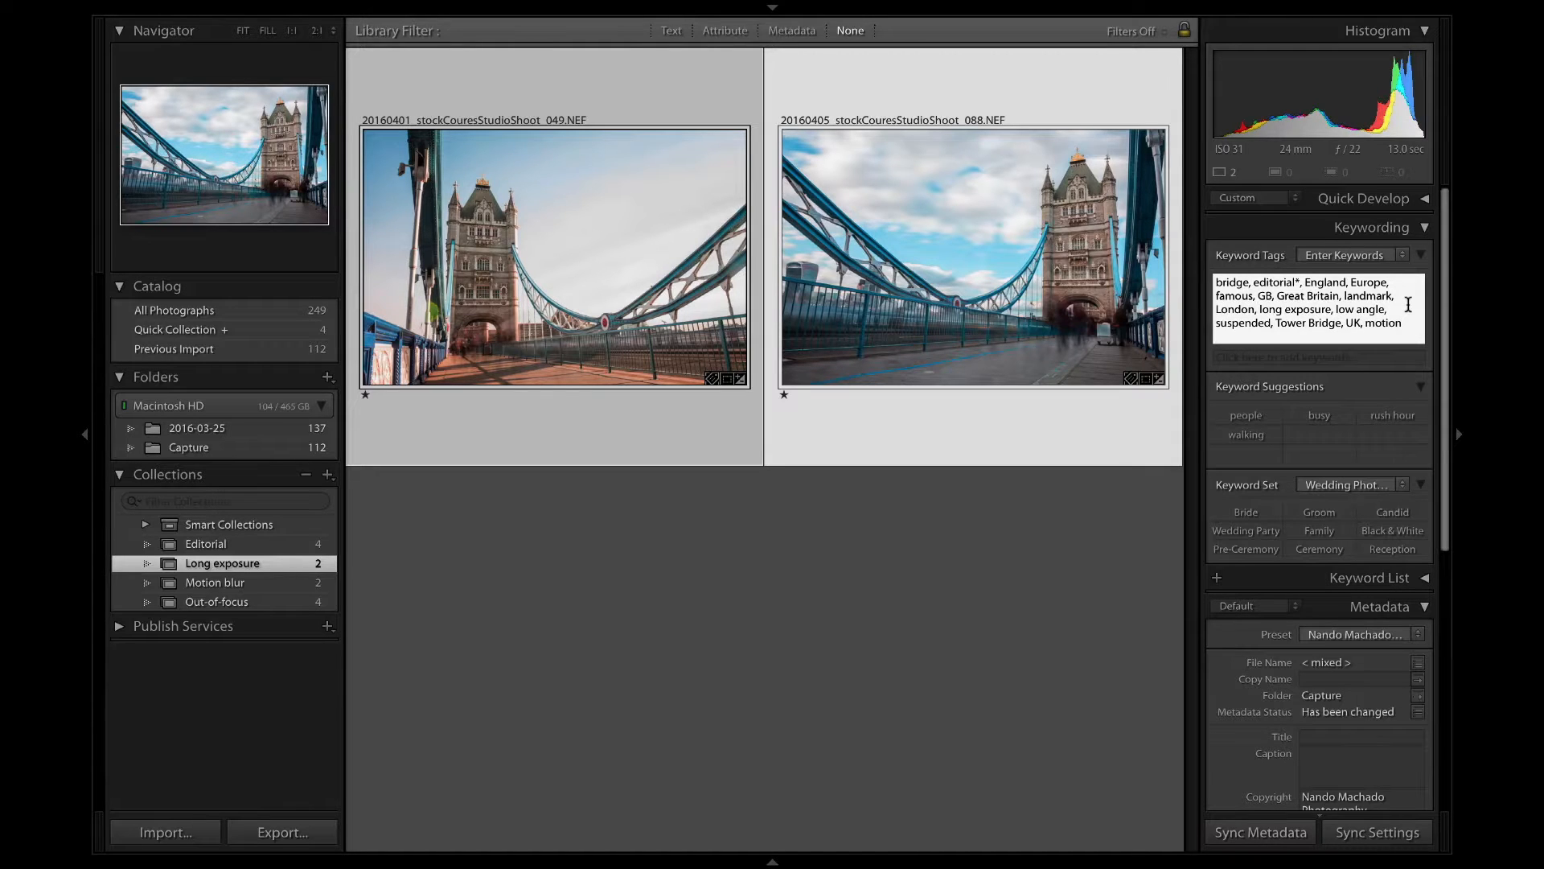
{"action": "type", "text": " blur, blur,"}
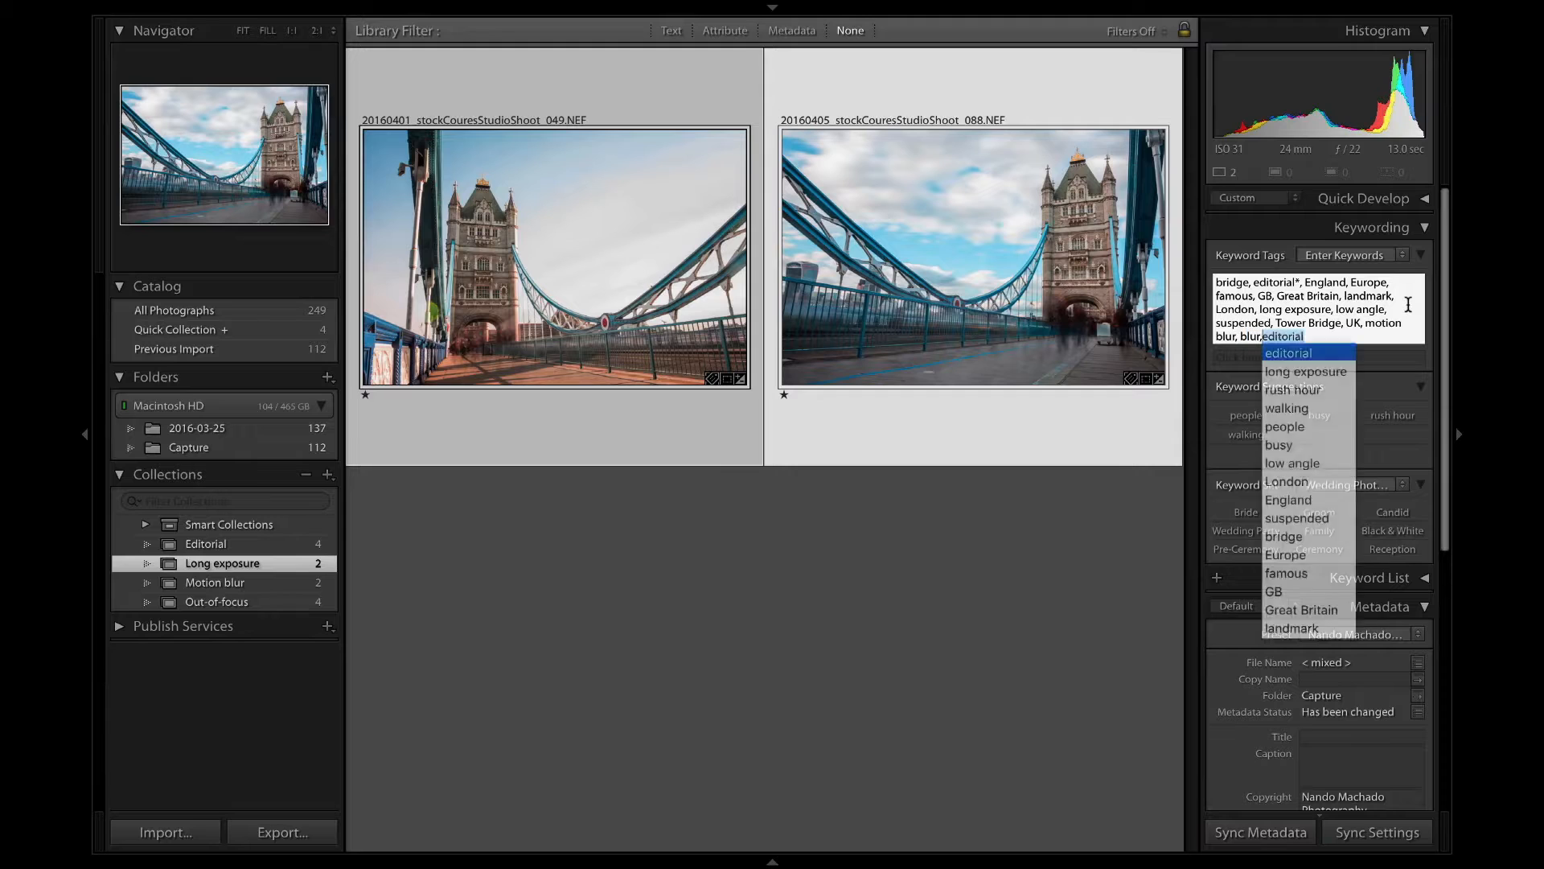
{"action": "type", "text": " motion"}
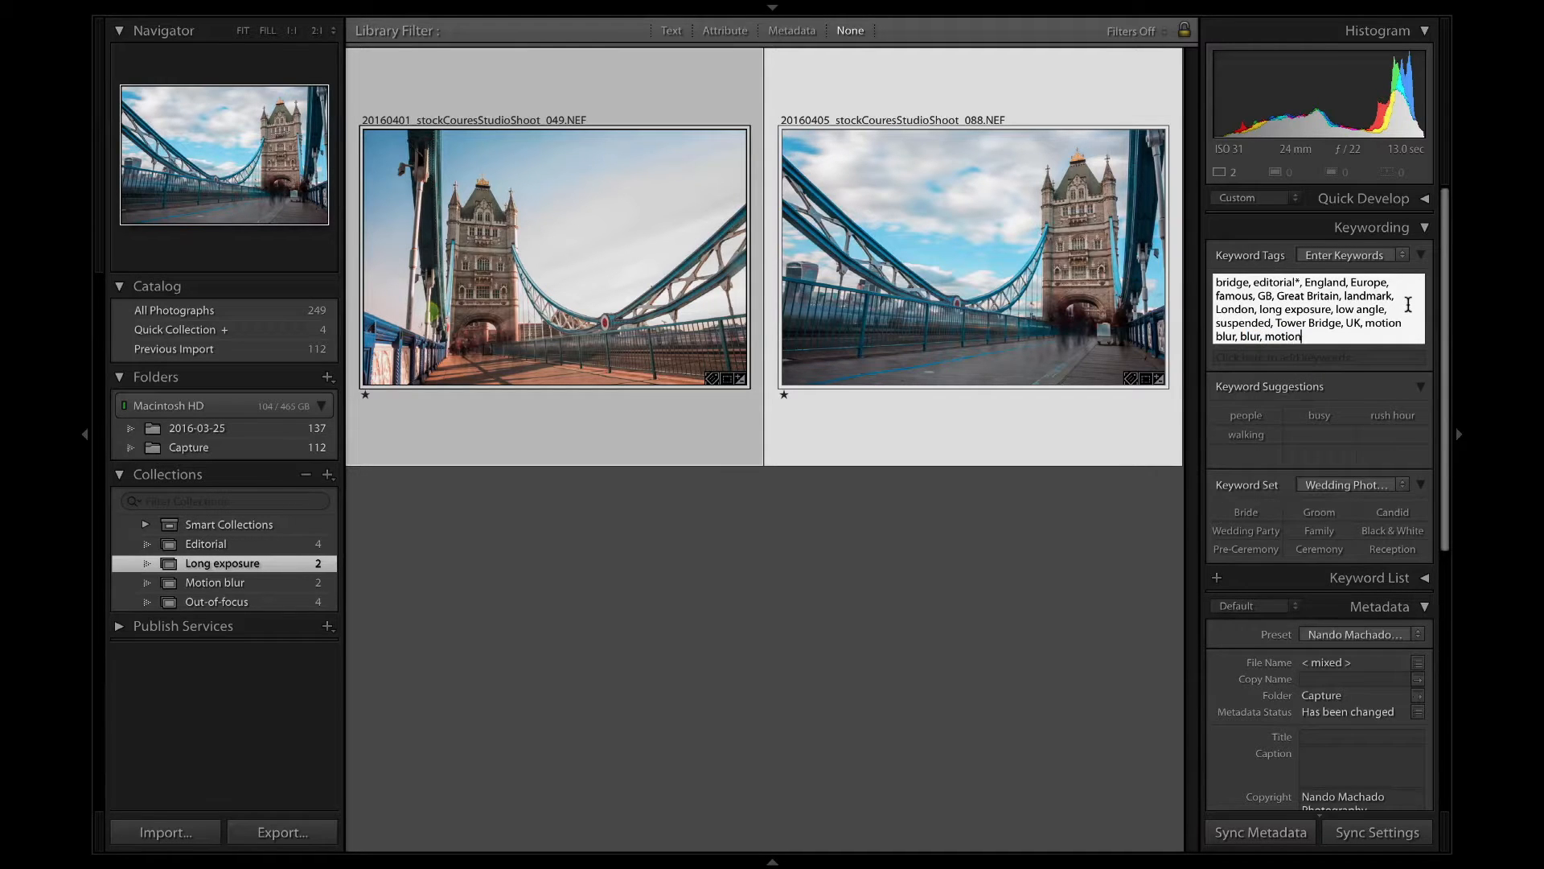
{"action": "key", "text": "Return"}
{"action": "left_click", "coordinate": [951, 615]}
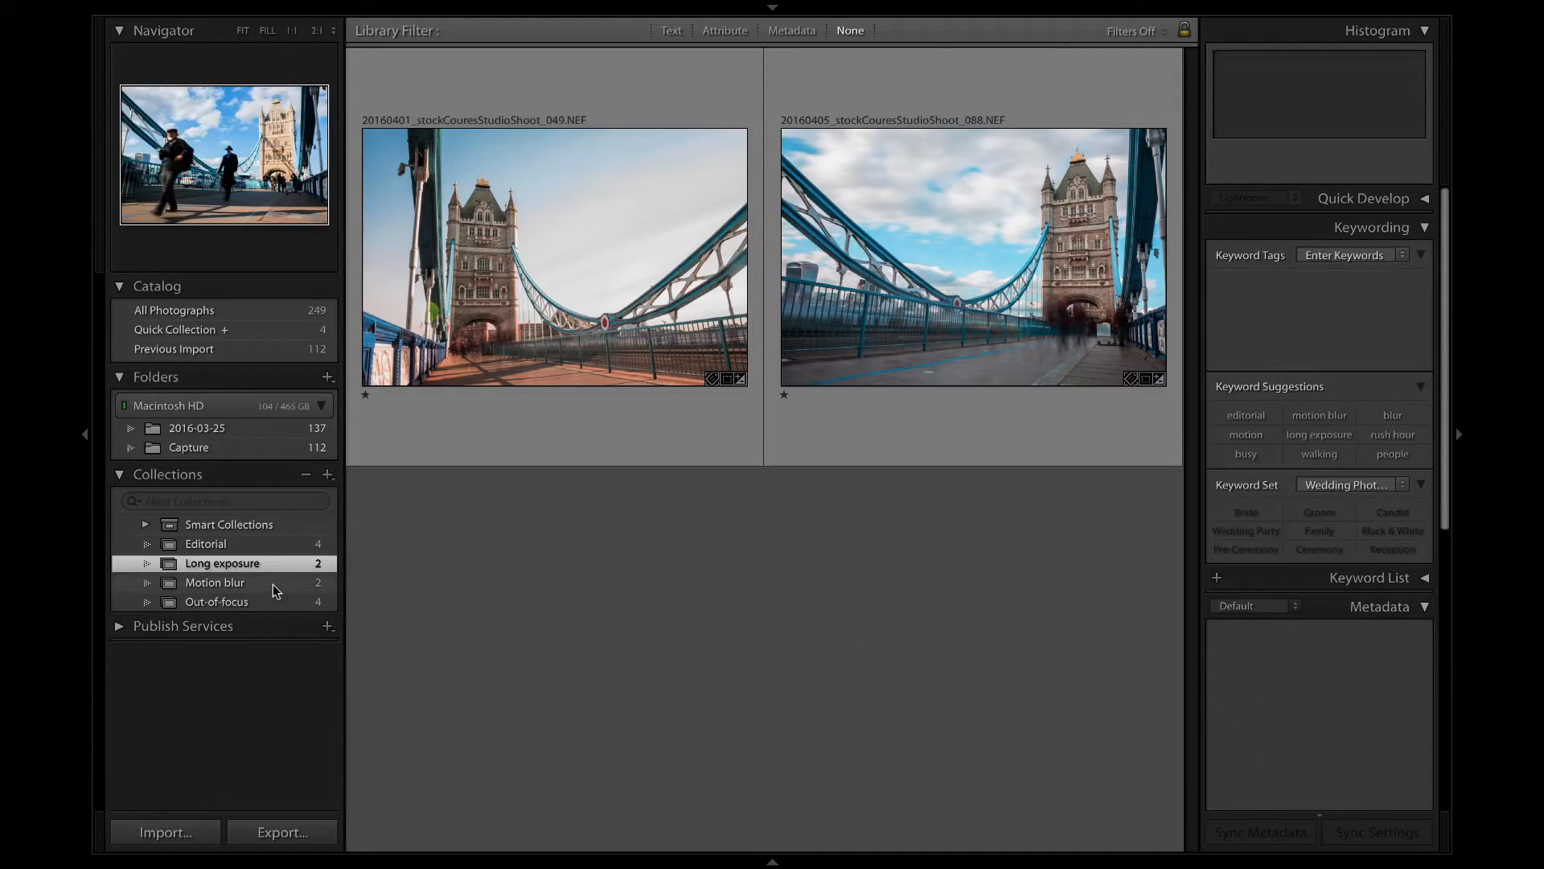
Add the keywords motion blur, blur and motion to both photos of the Motion blur collection.
{"action": "left_click", "coordinate": [276, 583]}
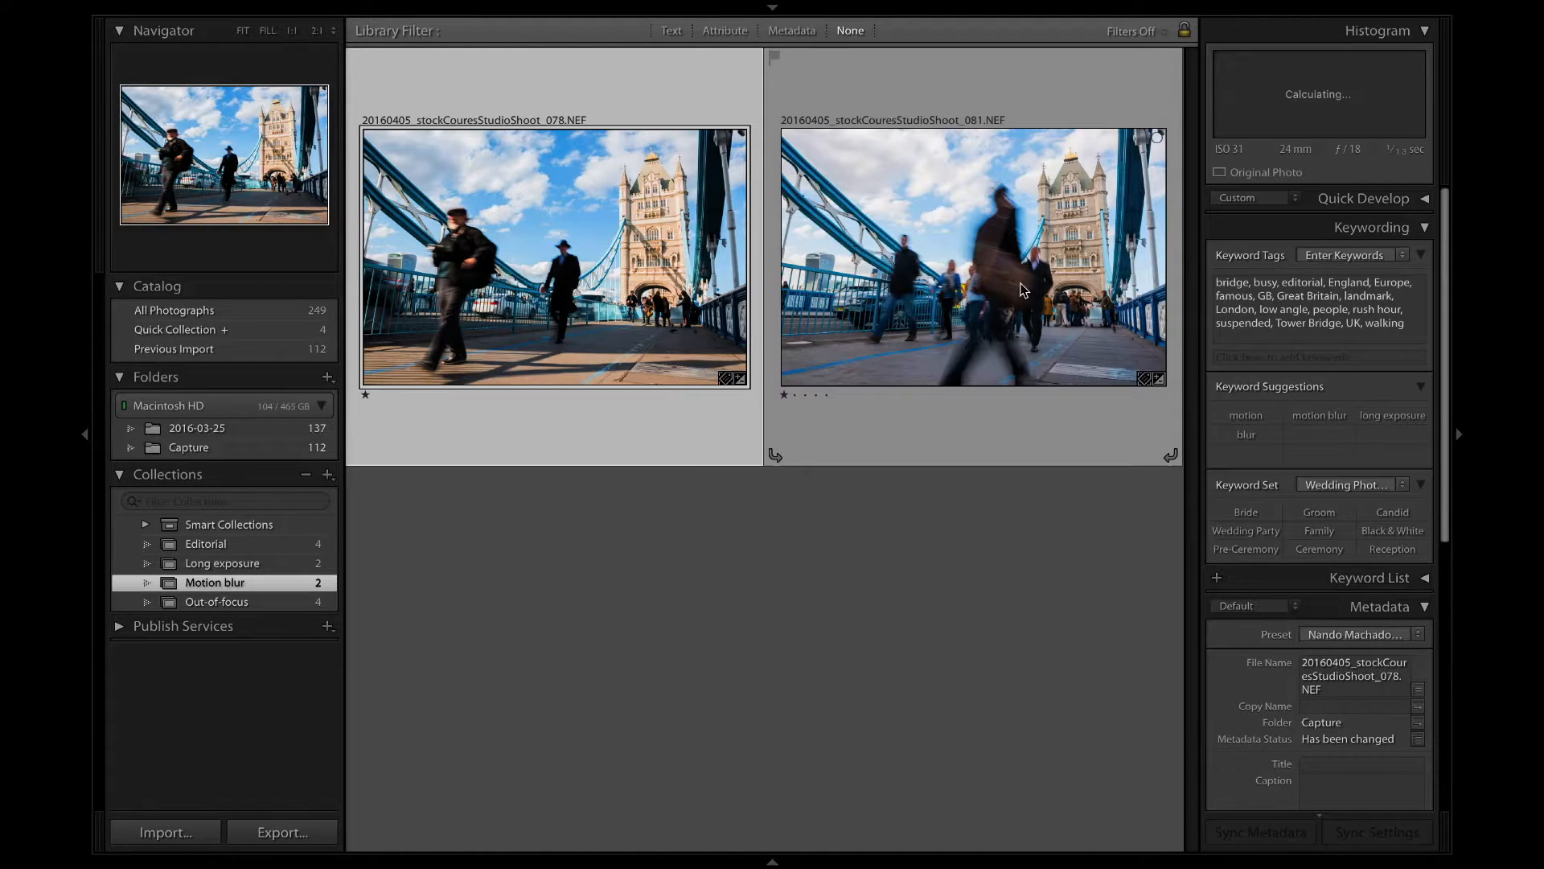
{"action": "left_click", "coordinate": [925, 245], "text": "shift"}
{"action": "left_click", "coordinate": [1414, 314]}
{"action": "type", "text": ", motion blur,"}
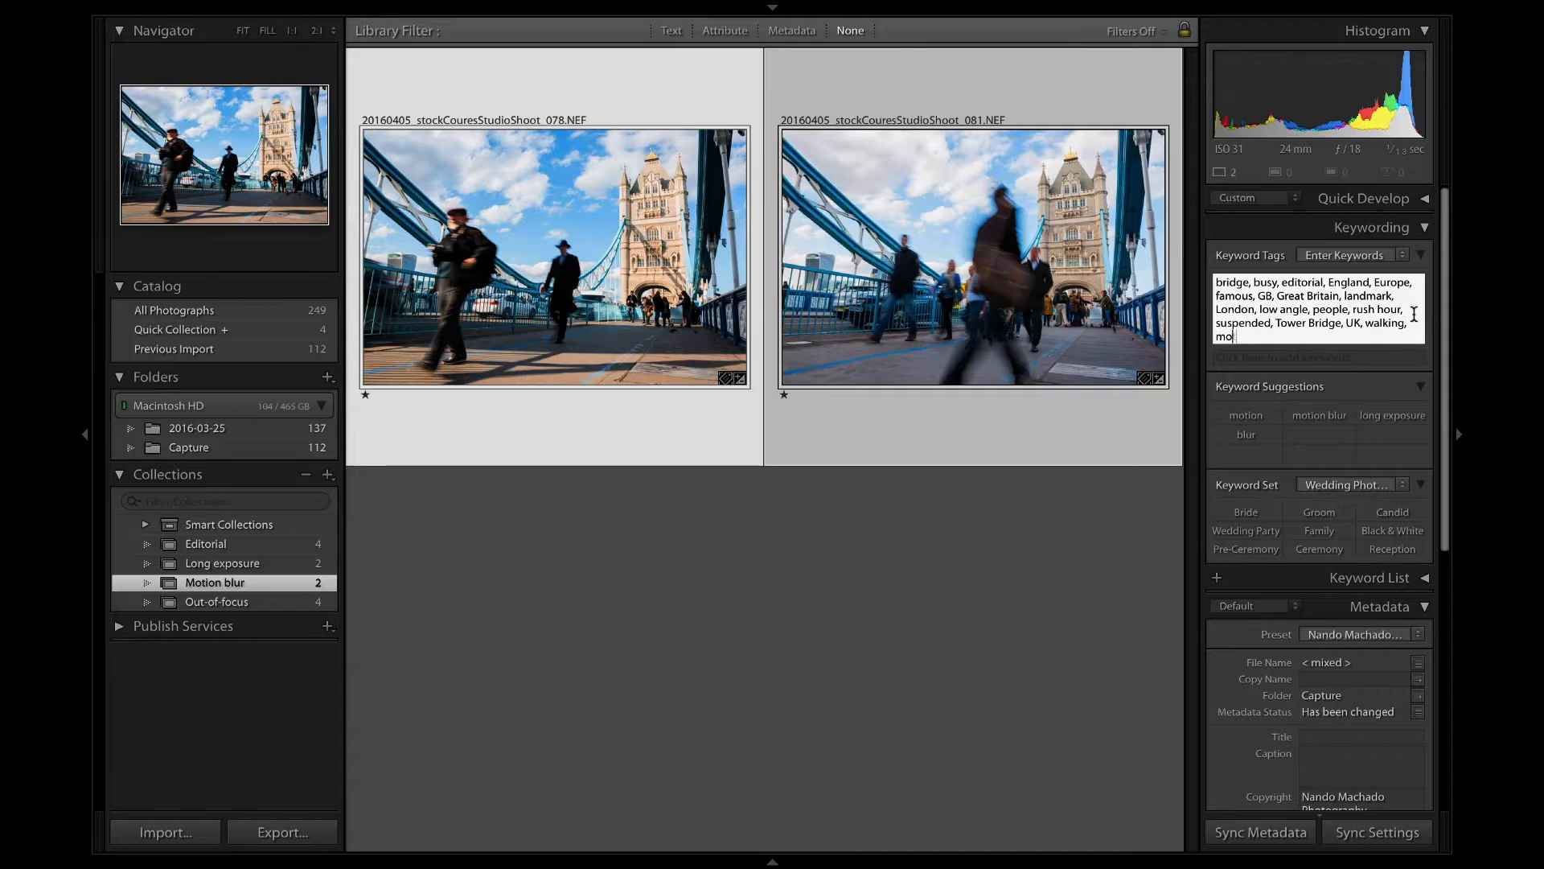
{"action": "type", "text": " blur, motion"}
{"action": "key", "text": "Return"}
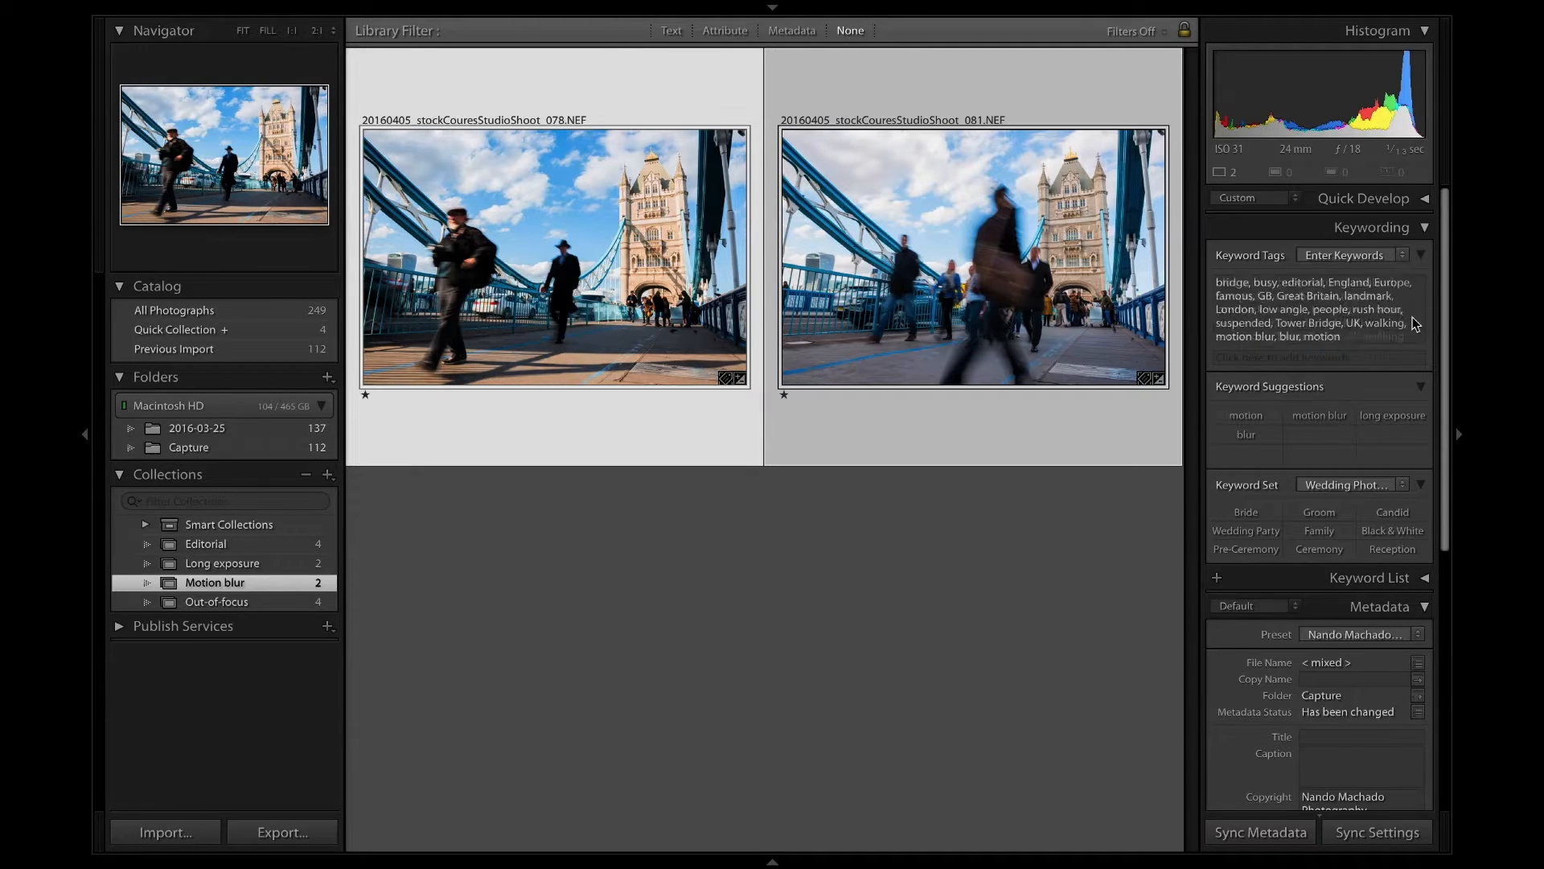
Add the keywords out-of-focus, out of focus, focus, blur and defocused to all Out-of-focus collection photos and clear the selection.
{"action": "left_click", "coordinate": [284, 602]}
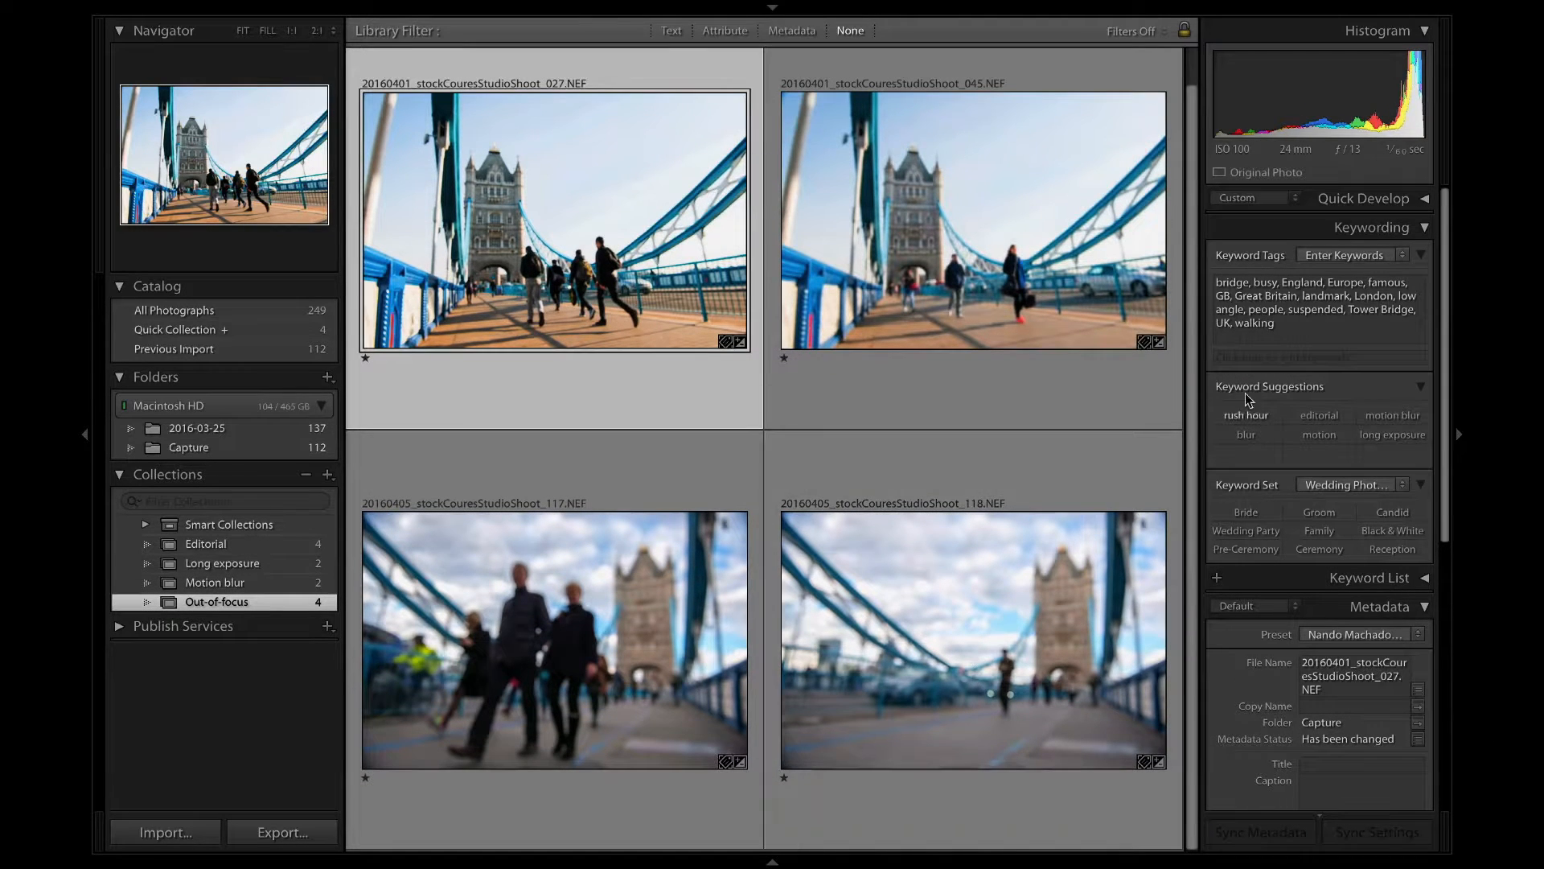
{"action": "key", "text": "super+a"}
{"action": "left_click", "coordinate": [1304, 326]}
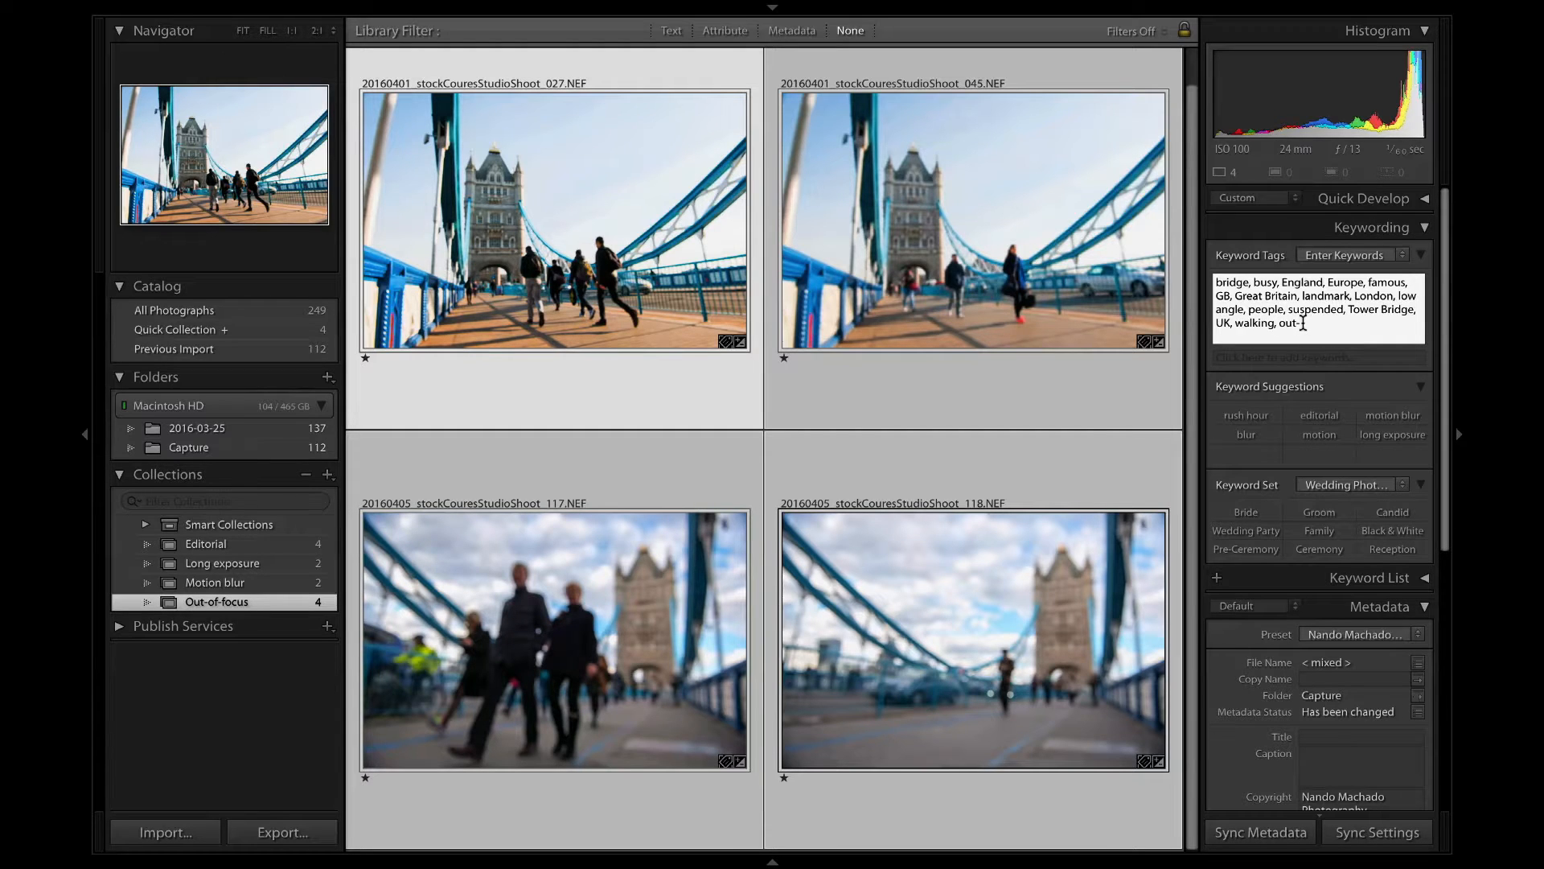
{"action": "type", "text": ", out-of-focu"}
{"action": "type", "text": "focus, blur, defocused"}
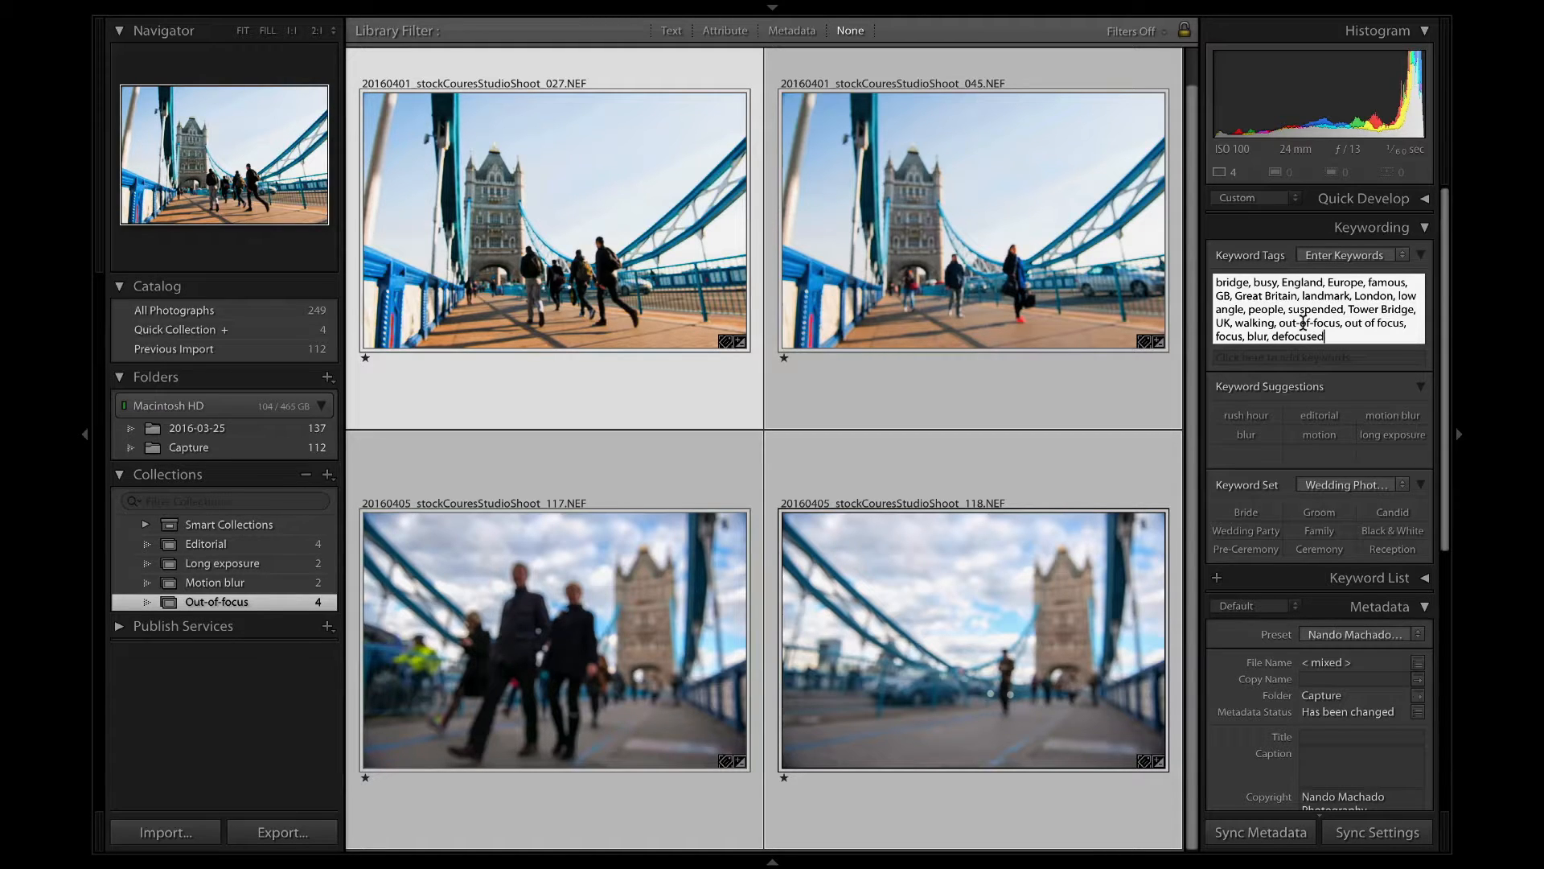
{"action": "key", "text": "Return"}
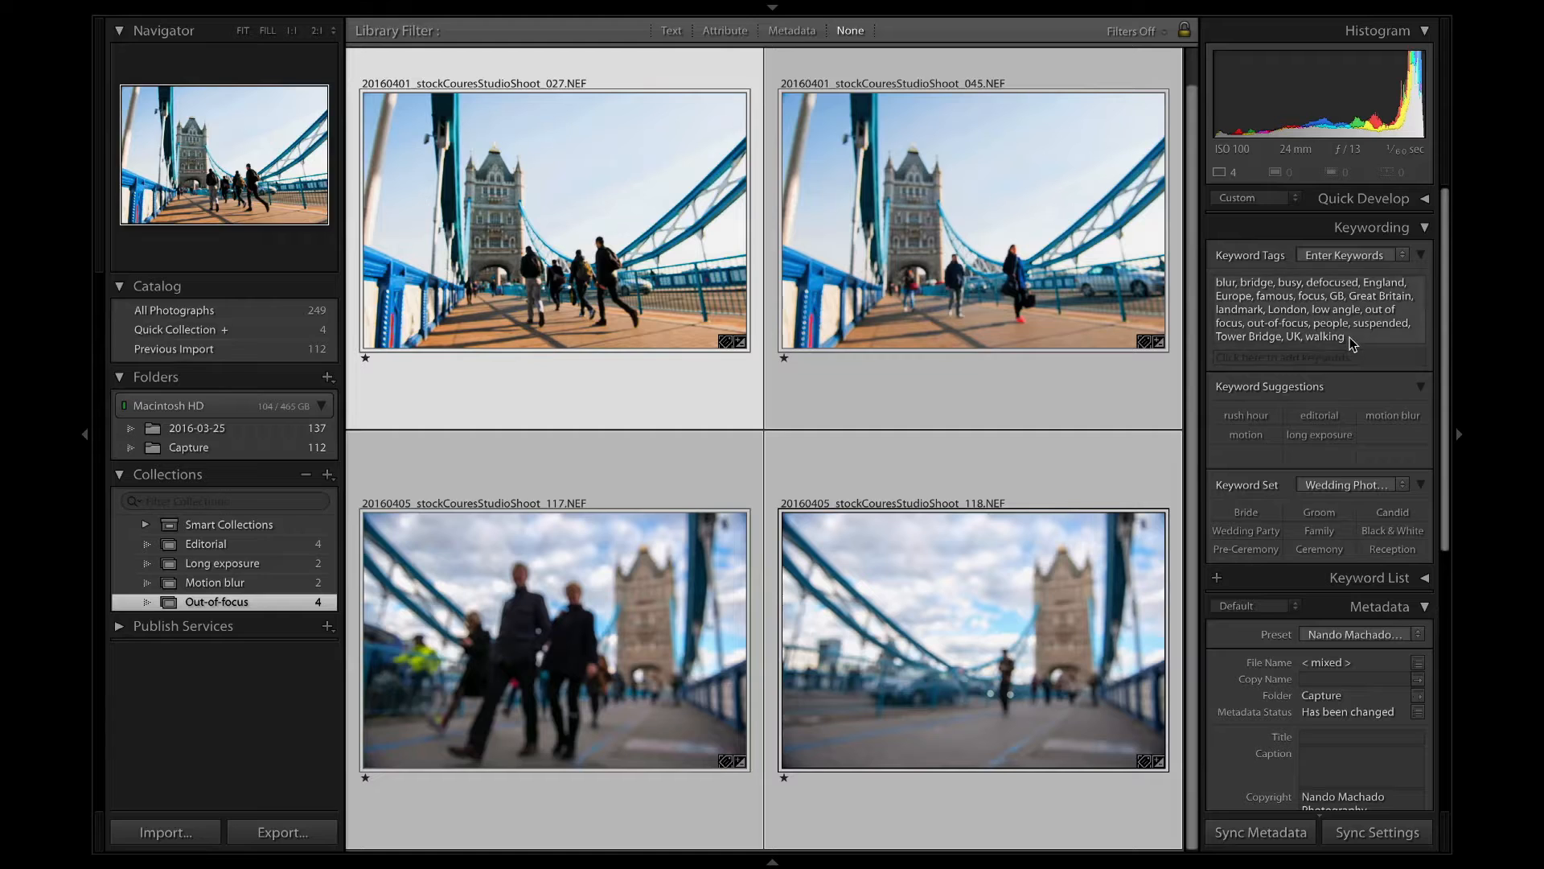
{"action": "left_click", "coordinate": [1353, 344]}
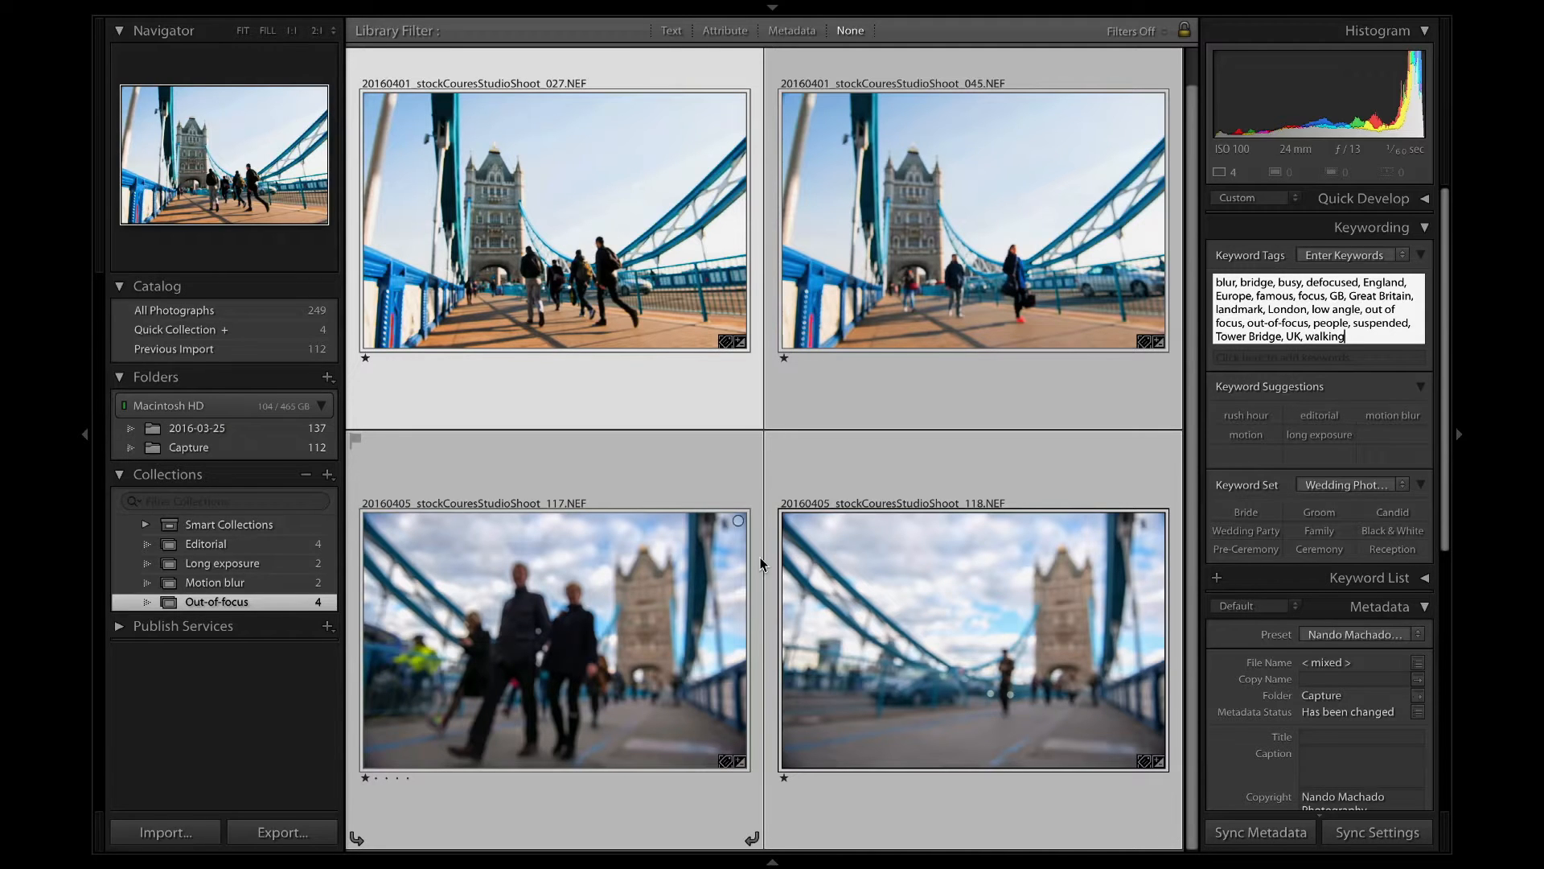
{"action": "left_click", "coordinate": [795, 453]}
{"action": "key", "text": "super+d"}
Add the keyword sunny to the first two photos of the Out-of-focus collection.
{"action": "left_click", "coordinate": [620, 310]}
{"action": "left_click", "coordinate": [771, 451], "text": "super"}
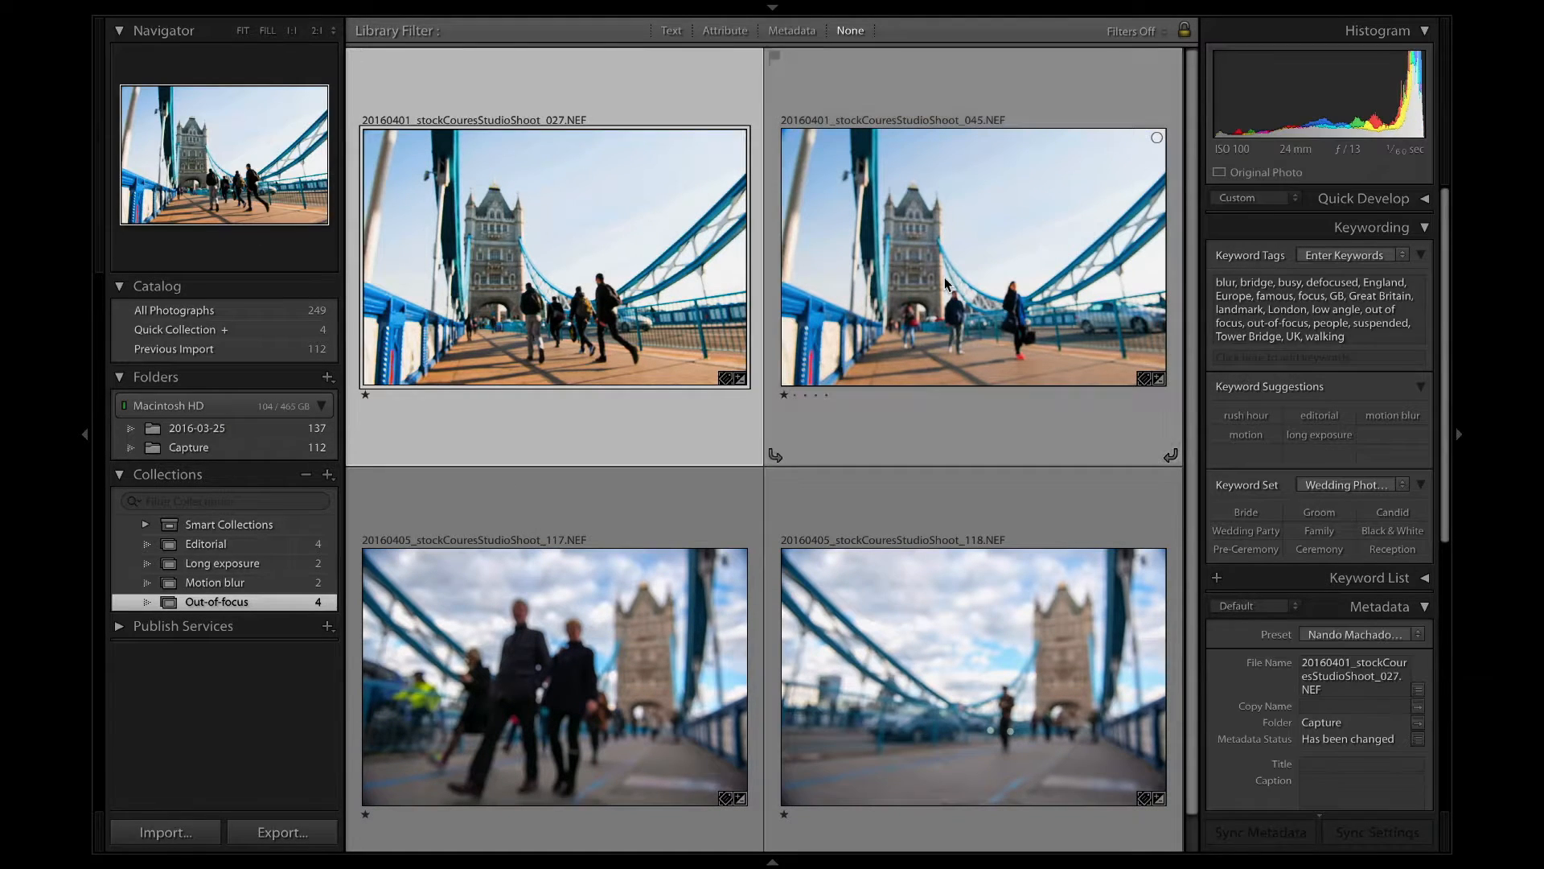
{"action": "left_click", "coordinate": [1360, 332]}
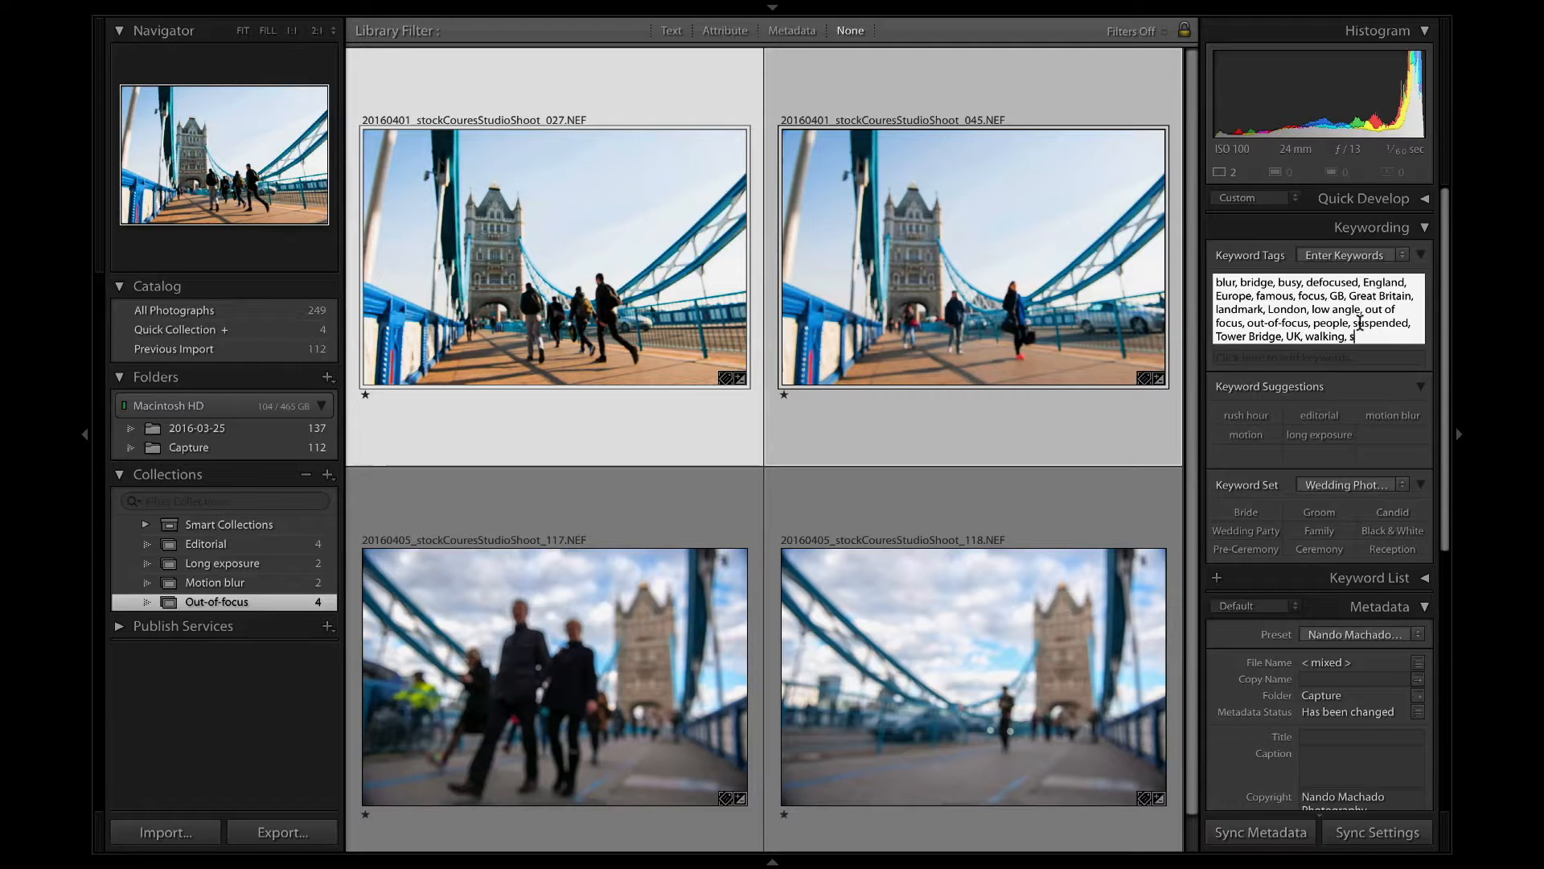
{"action": "type", "text": ", sunny"}
{"action": "key", "text": "Return"}
Add the keyword sunny to the first photo of the Long exposure collection.
{"action": "left_click", "coordinate": [238, 565]}
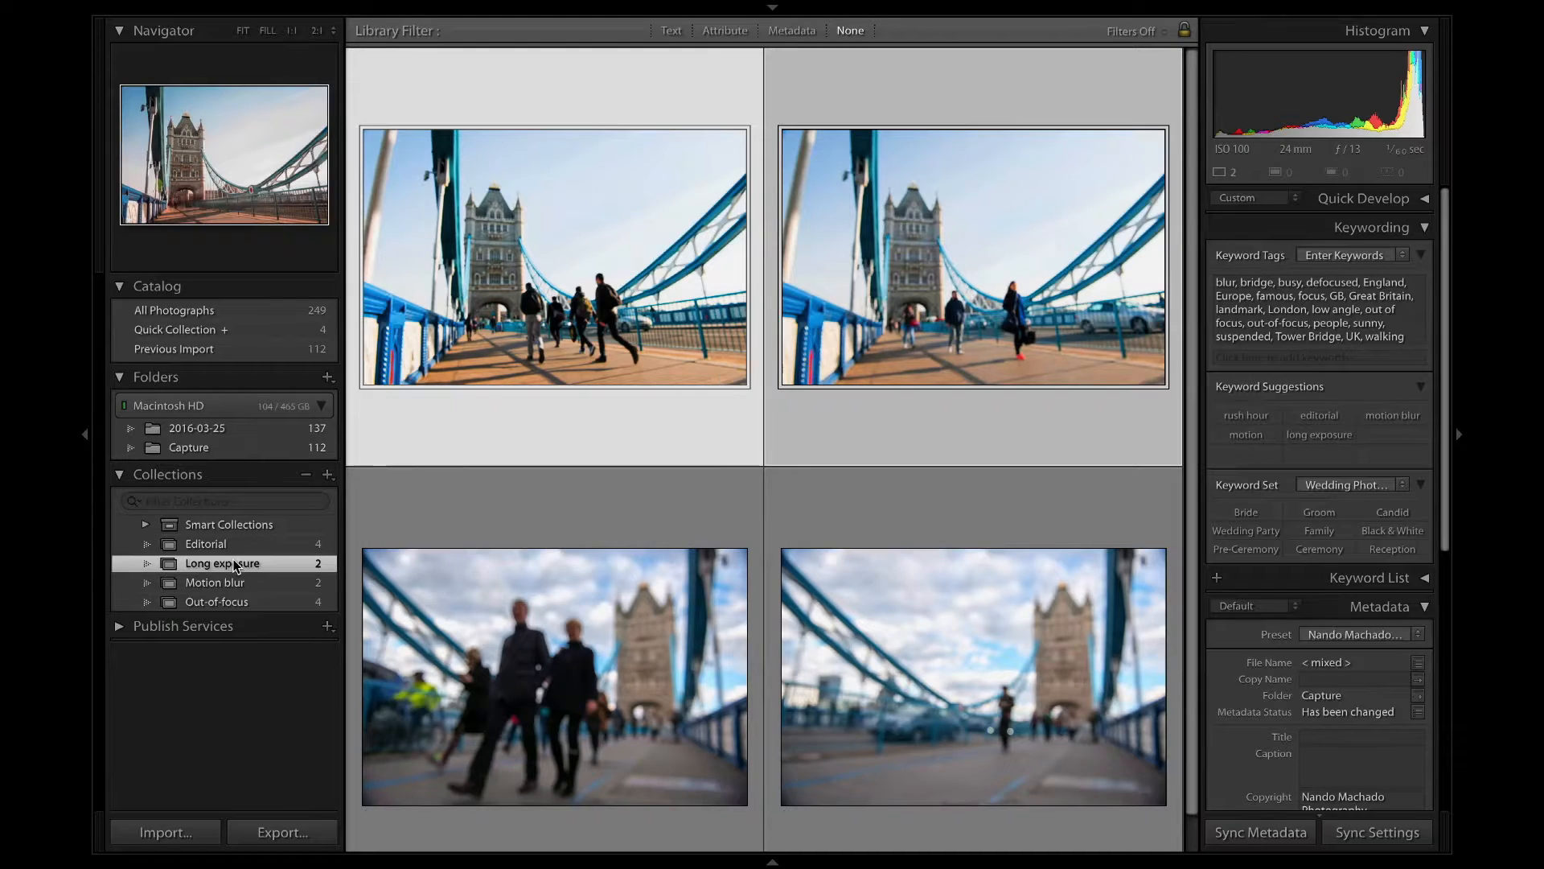
{"action": "left_click", "coordinate": [231, 545]}
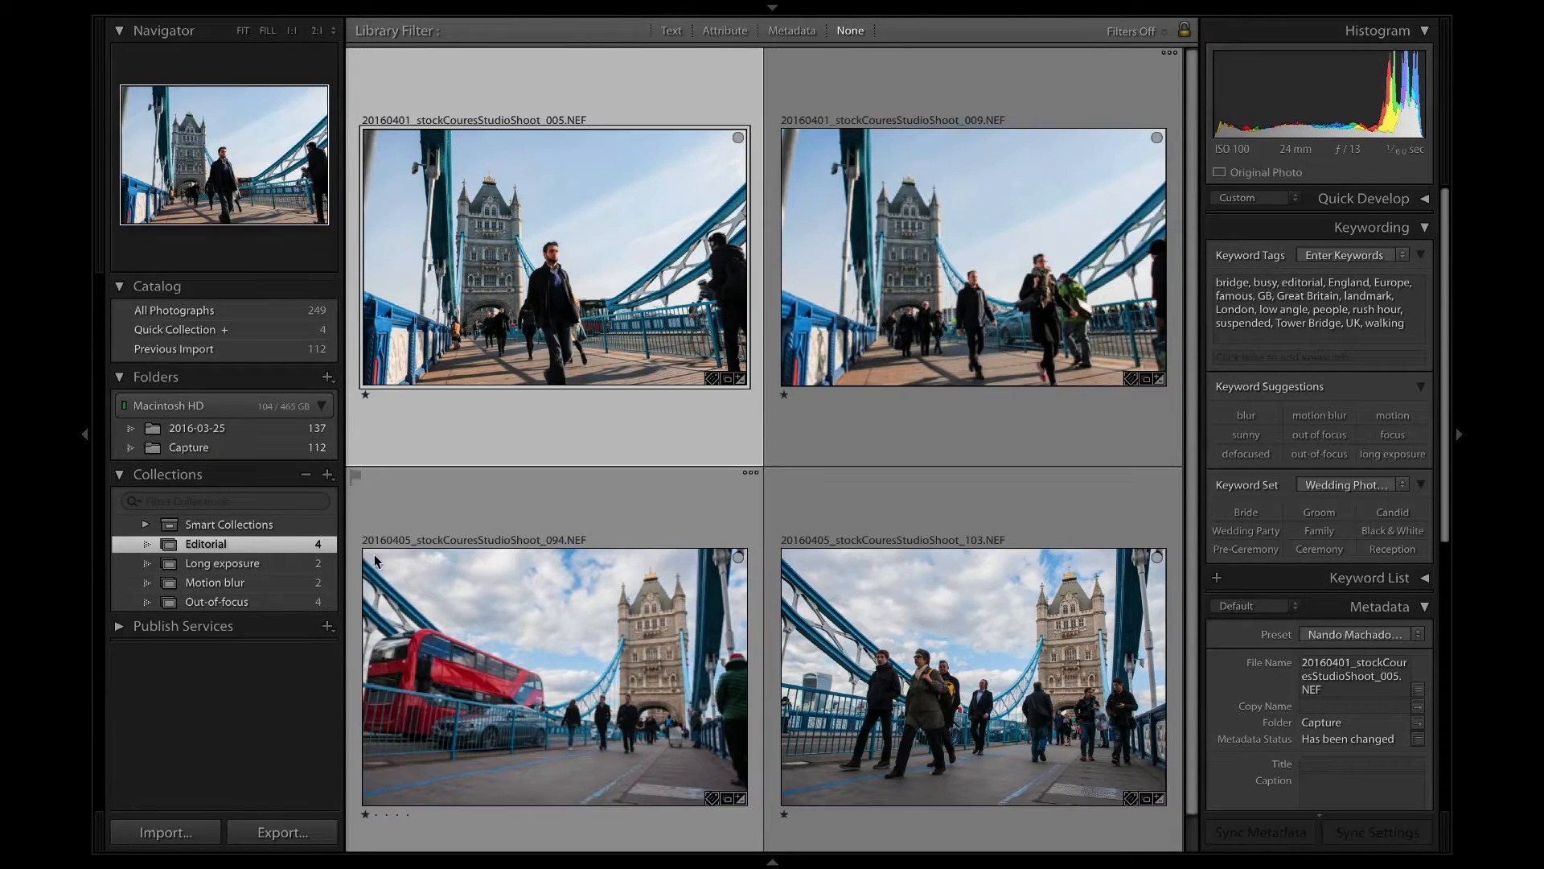
{"action": "left_click", "coordinate": [234, 564]}
{"action": "left_click", "coordinate": [246, 572]}
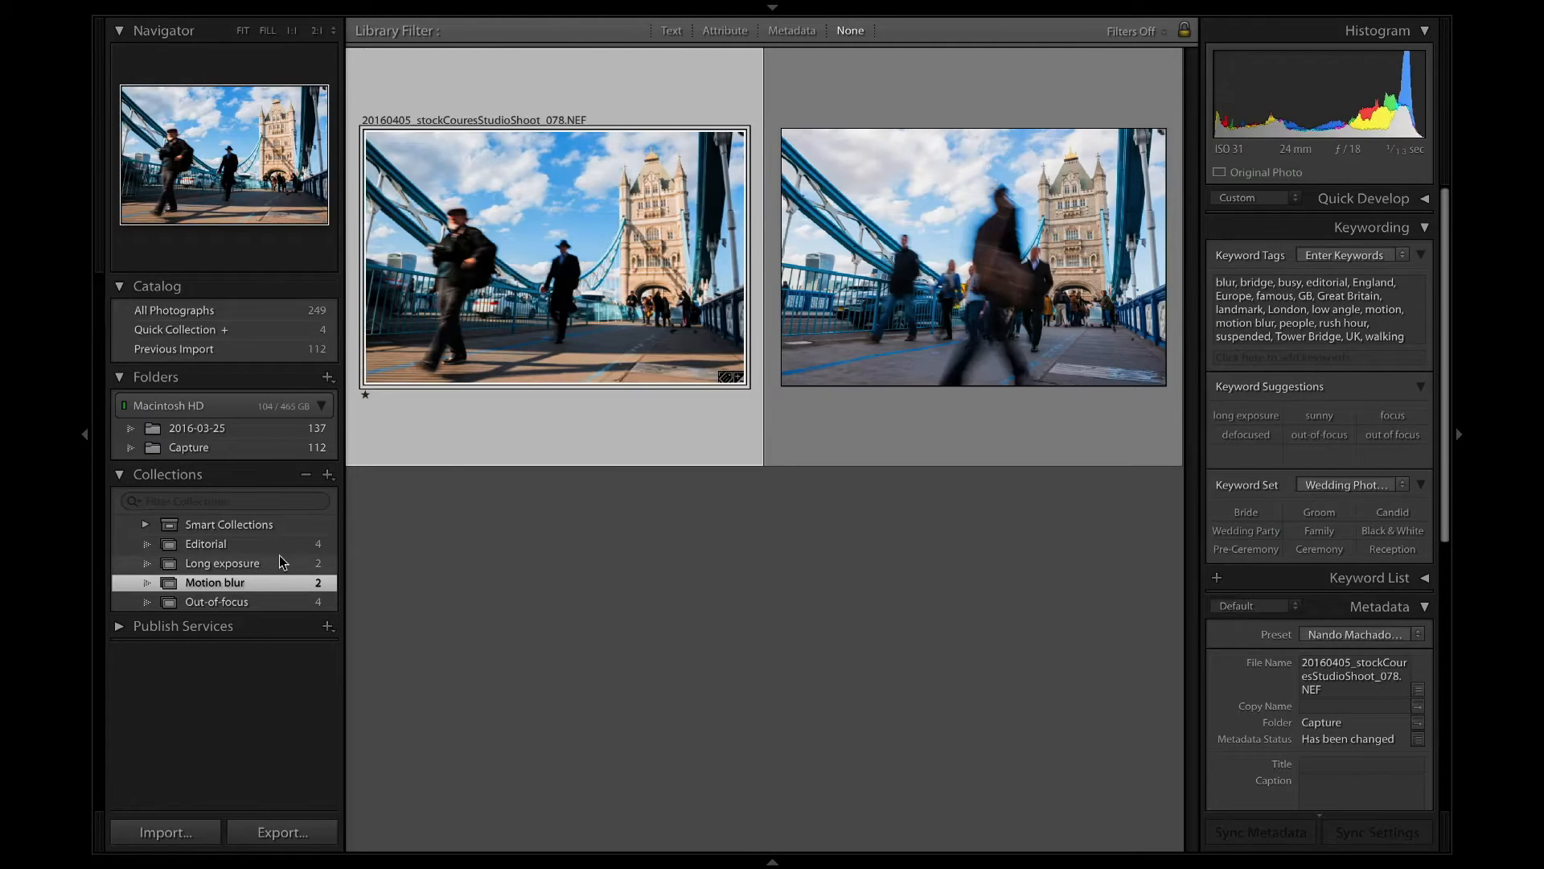
{"action": "left_click", "coordinate": [278, 556]}
{"action": "left_click", "coordinate": [1400, 320]}
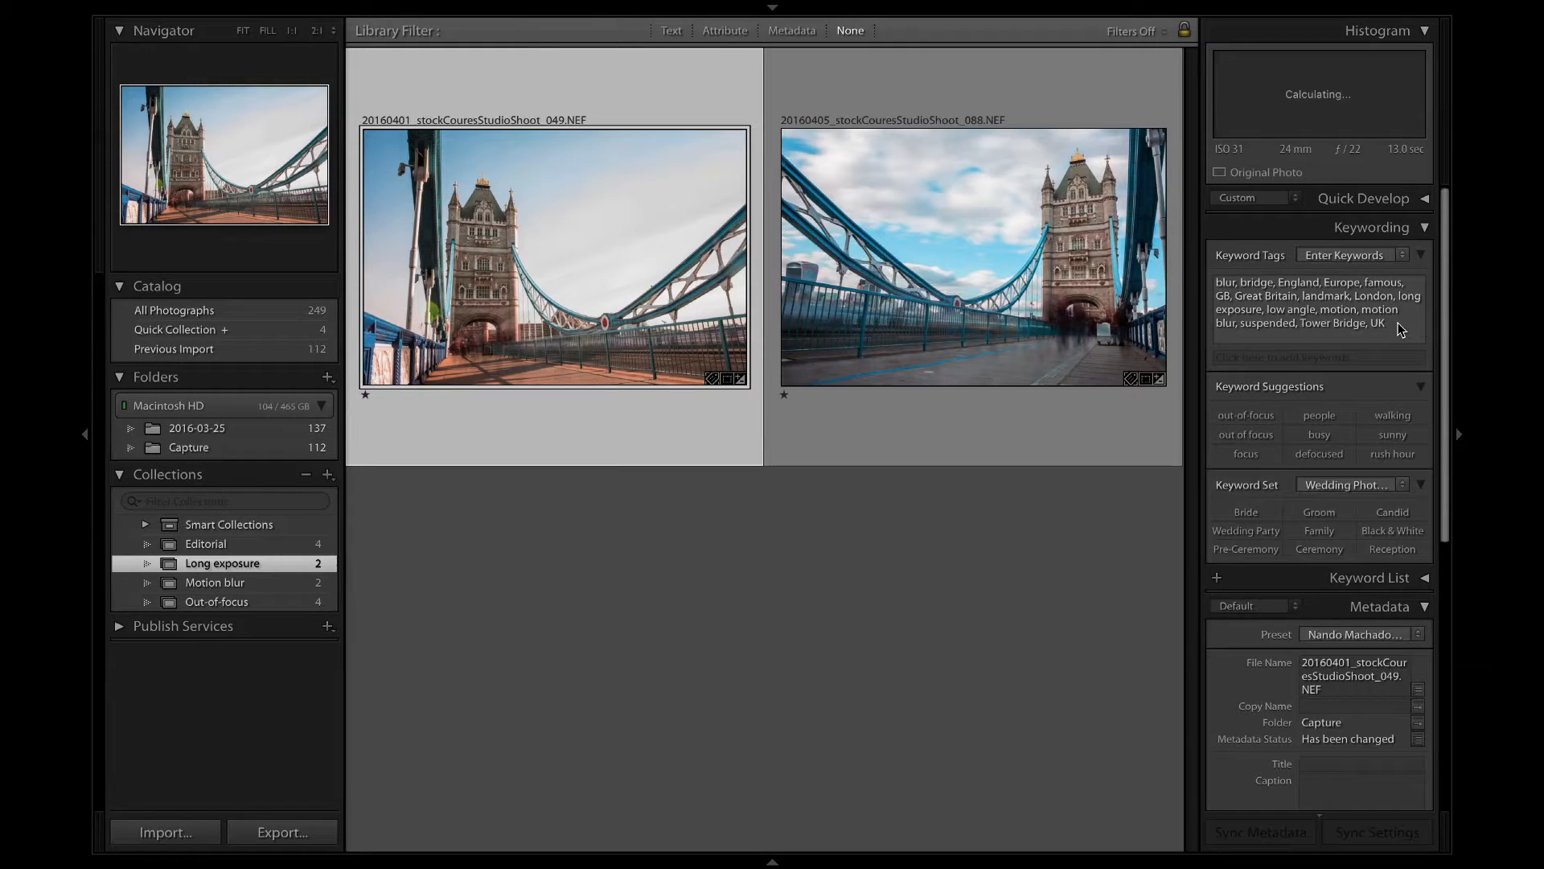
{"action": "type", "text": ", sunny"}
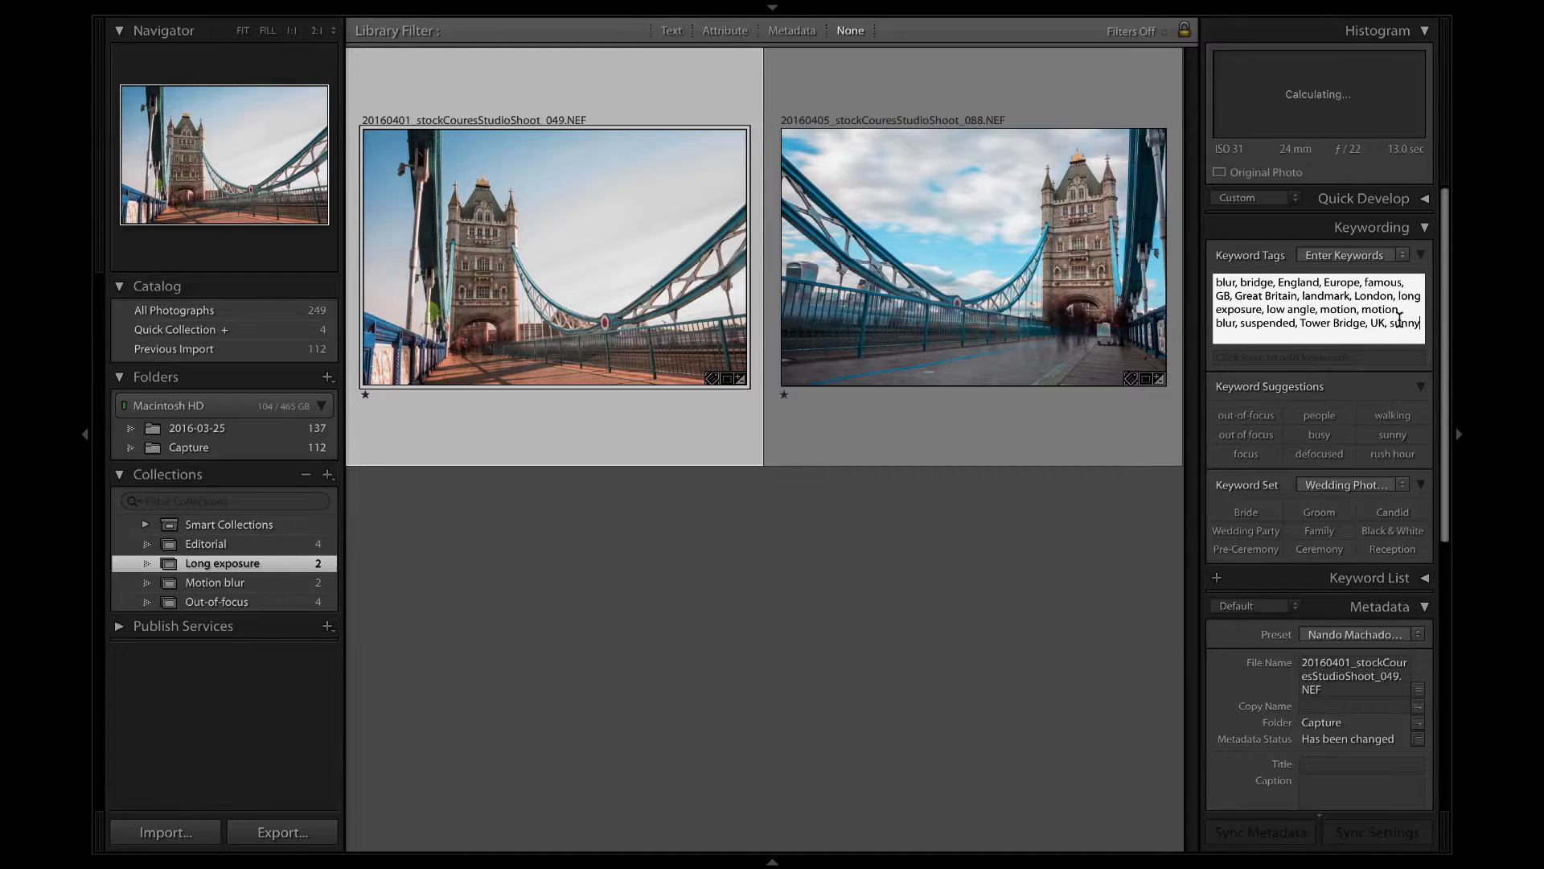
{"action": "key", "text": "Return"}
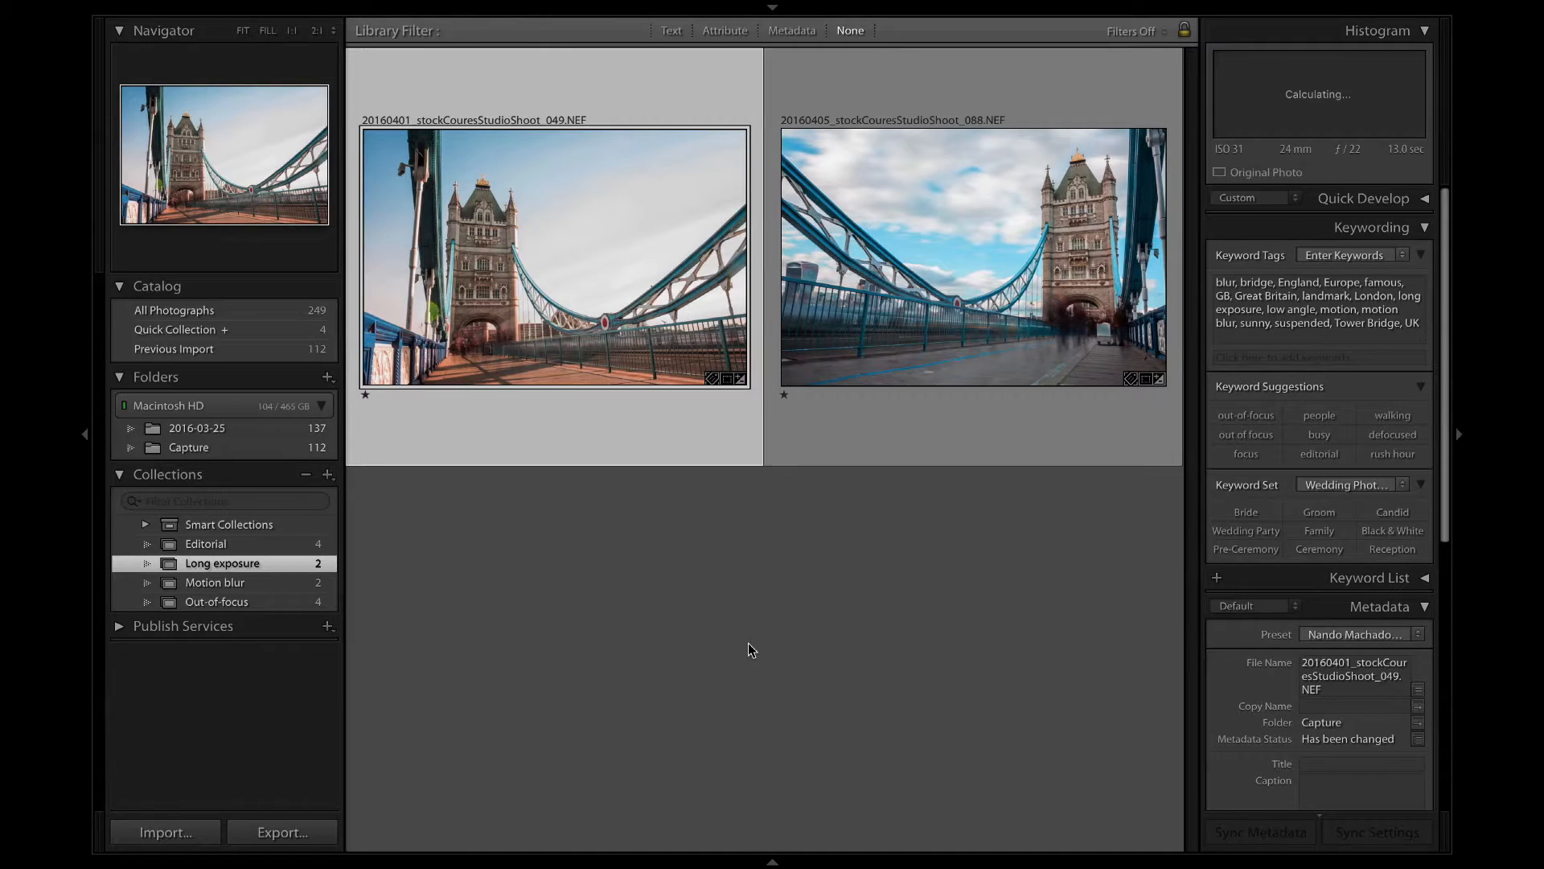
{"action": "left_click", "coordinate": [748, 644]}
Review the Motion blur collection and step through the Out-of-focus photos to check their keywords.
{"action": "left_click", "coordinate": [200, 581]}
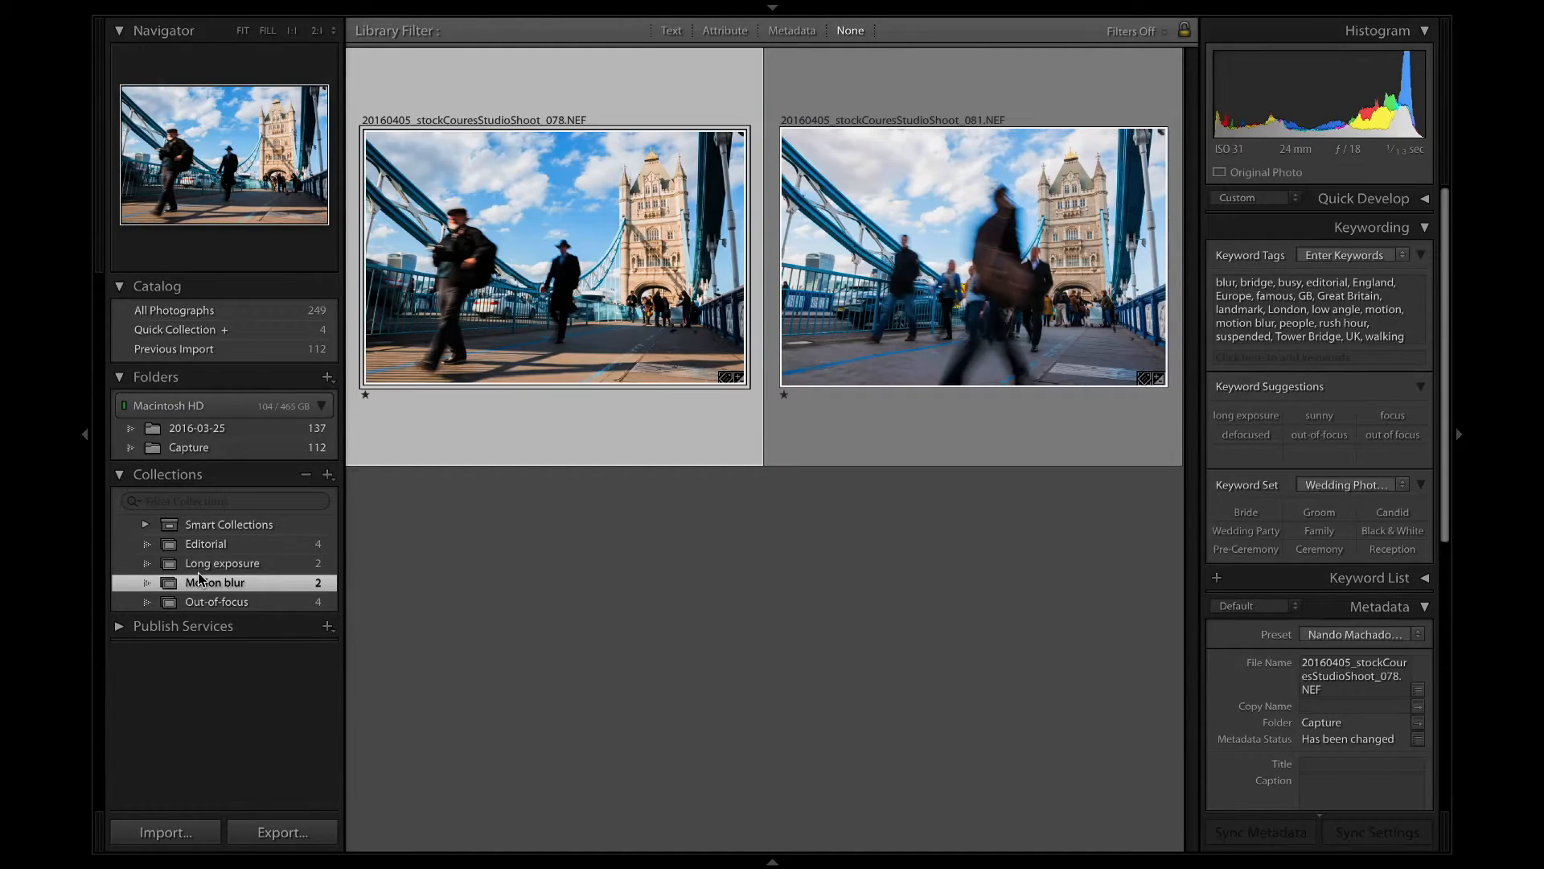
{"action": "left_click", "coordinate": [241, 601]}
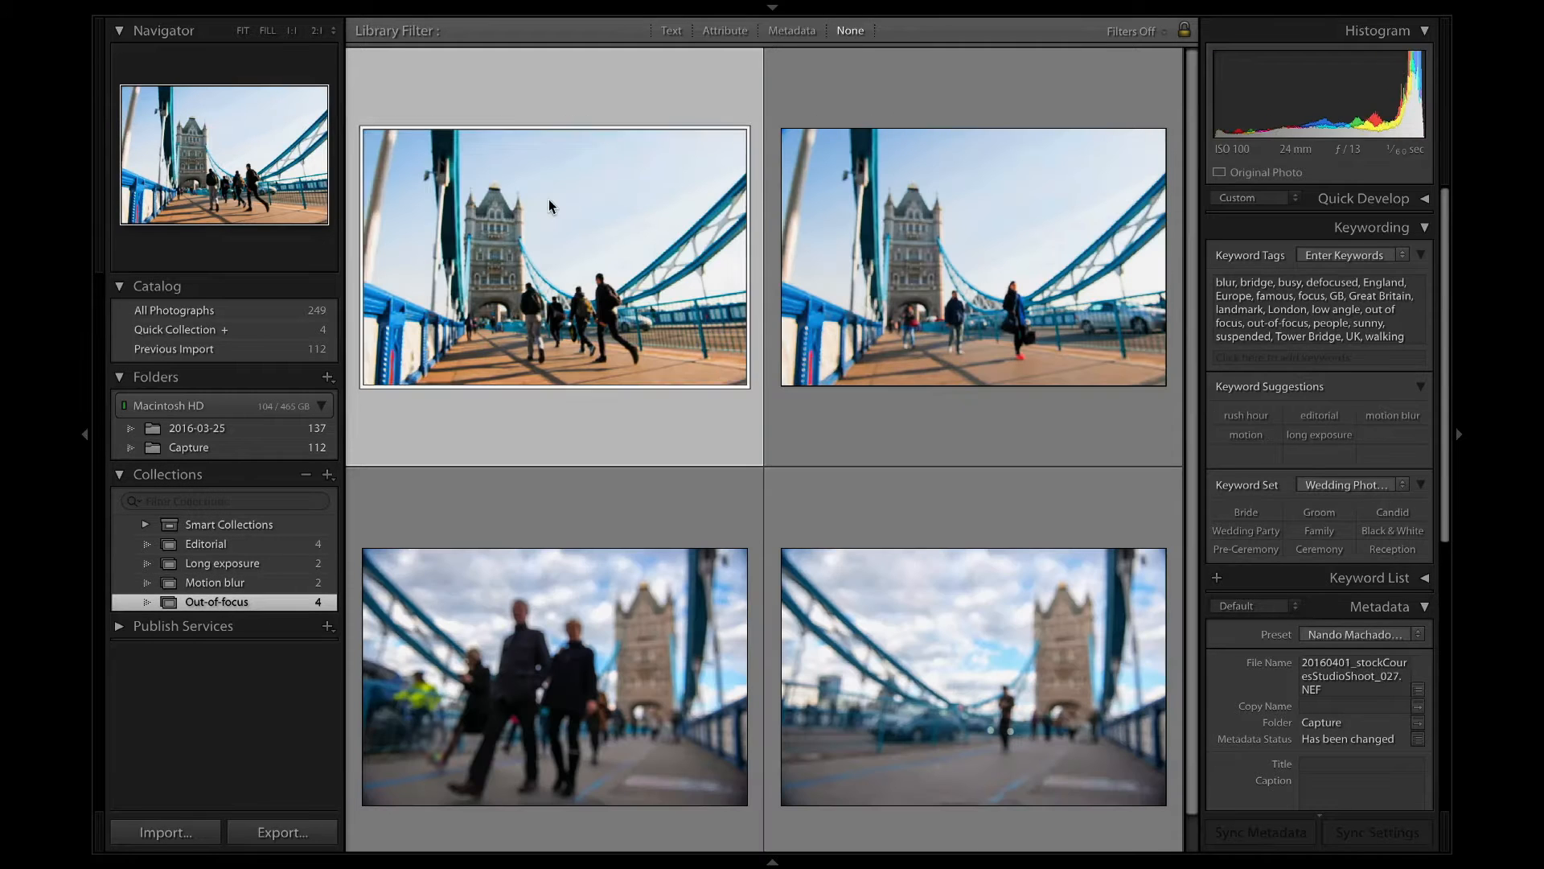
{"action": "key", "text": "Right"}
{"action": "key", "text": "Right"}
{"action": "key", "text": "Right"}
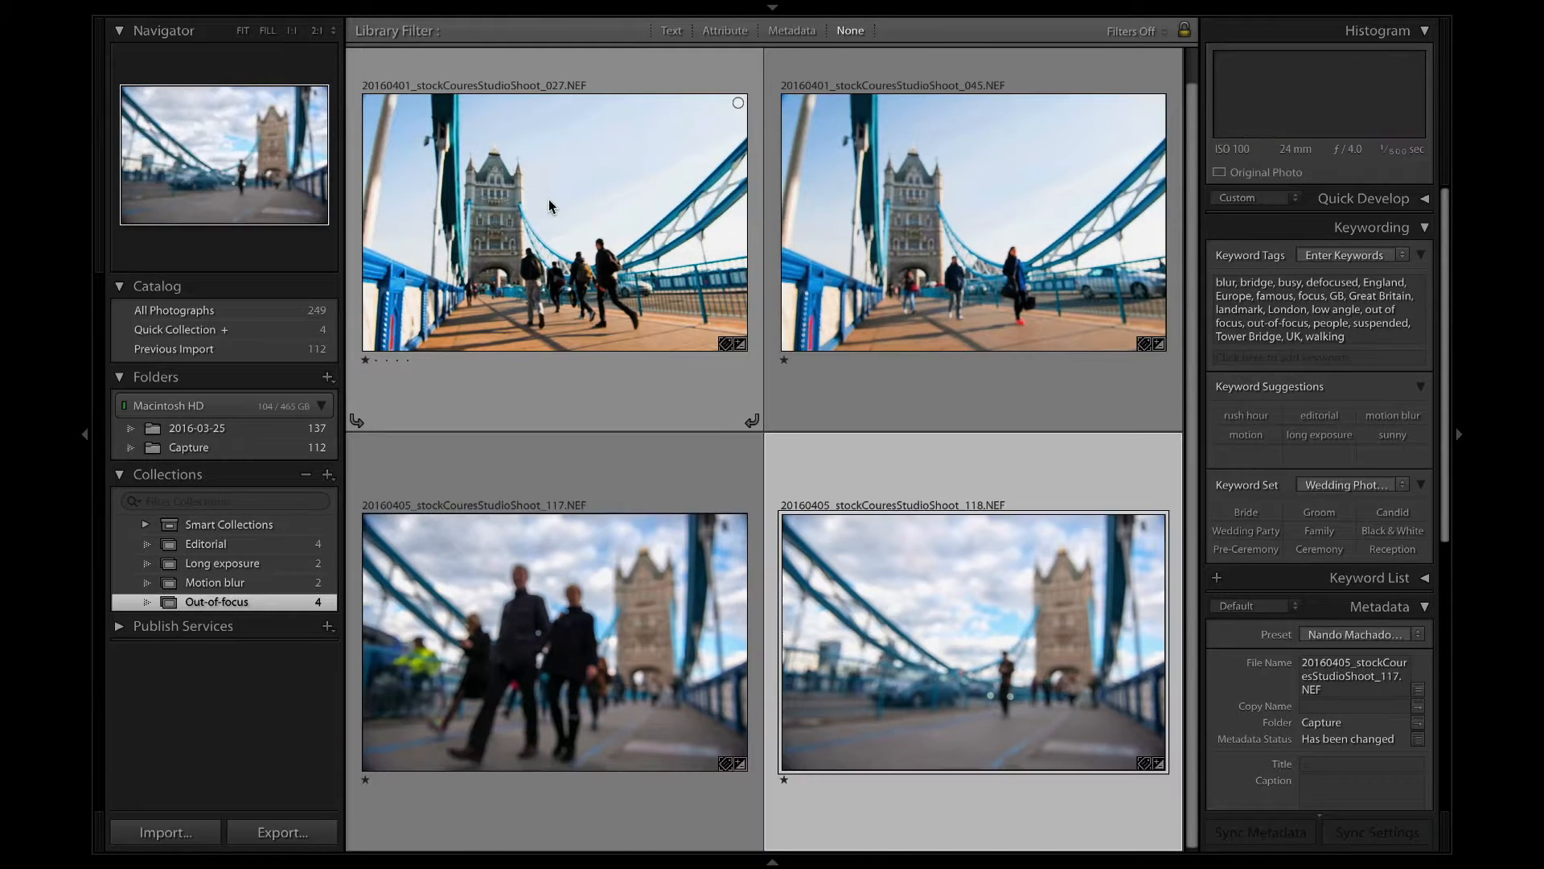
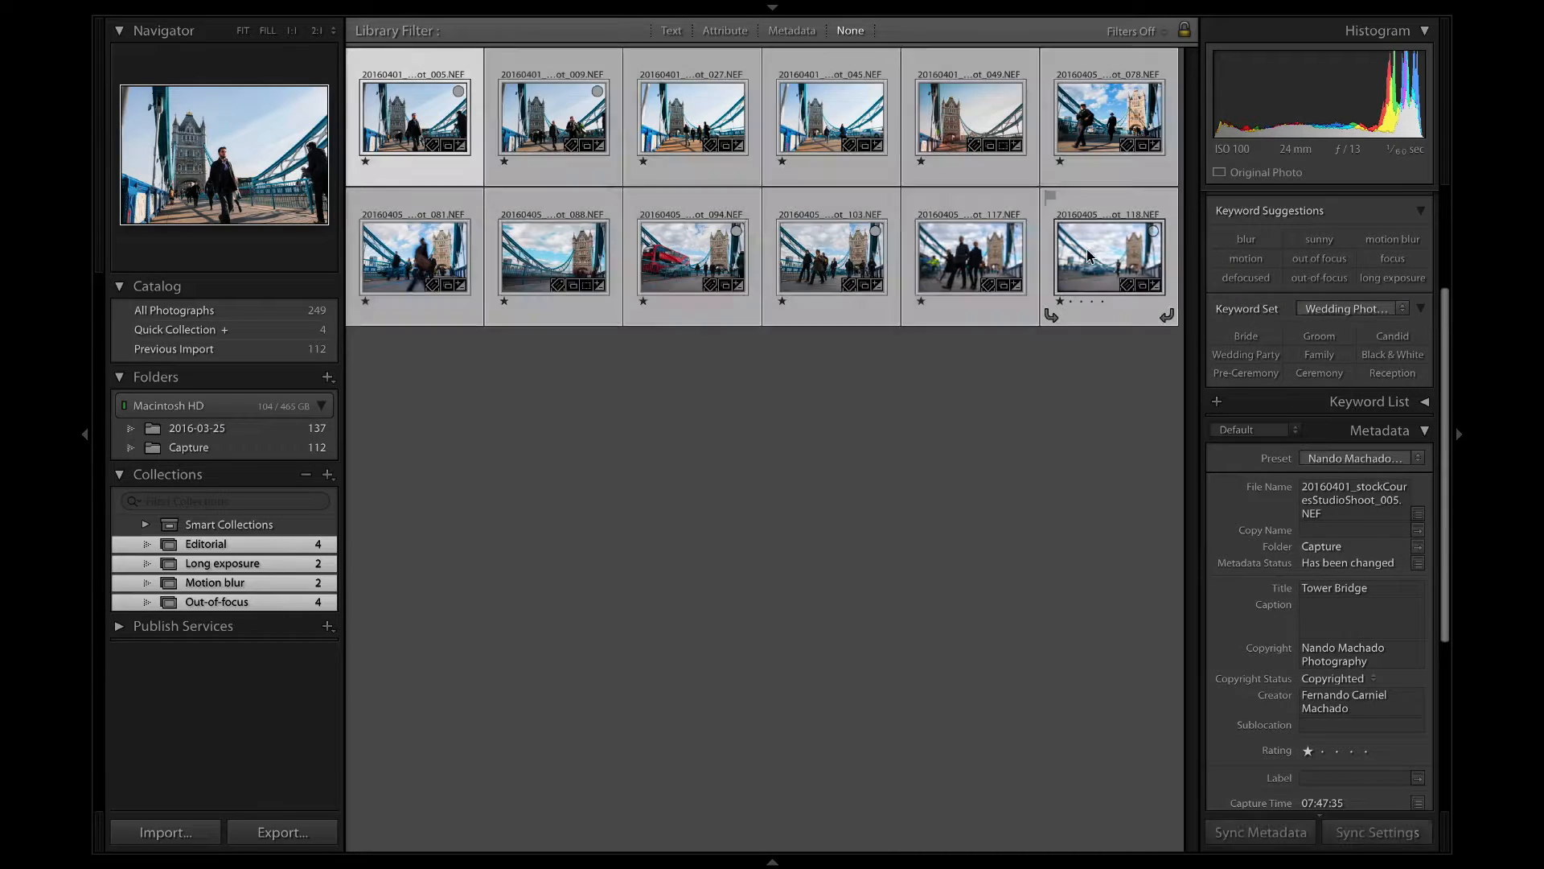
Paste the editorial template "CITY, STATE/COUNTRY – MONTH DAY YEAR: [Editorial caption explaining Who is doing What]." as the caption of all displayed photos.
{"action": "key", "text": "super+a"}
{"action": "left_click", "coordinate": [1345, 637]}
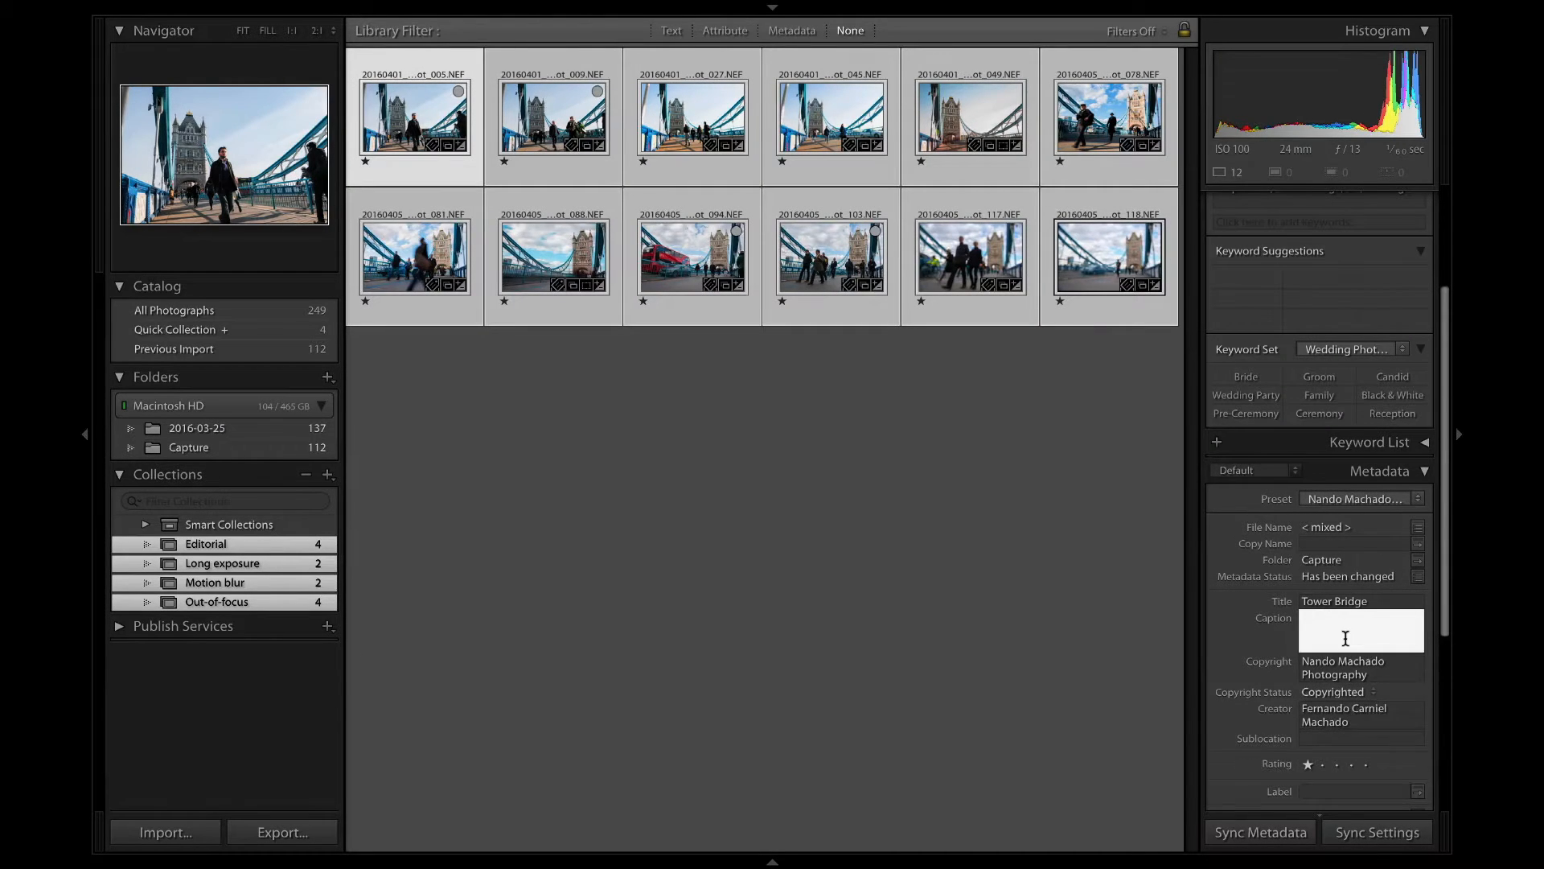
{"action": "type", "text": "CITY, STATE/COUNTRY – MONTH DAY YEAR: [Editorial caption explaining Who is doing What]."}
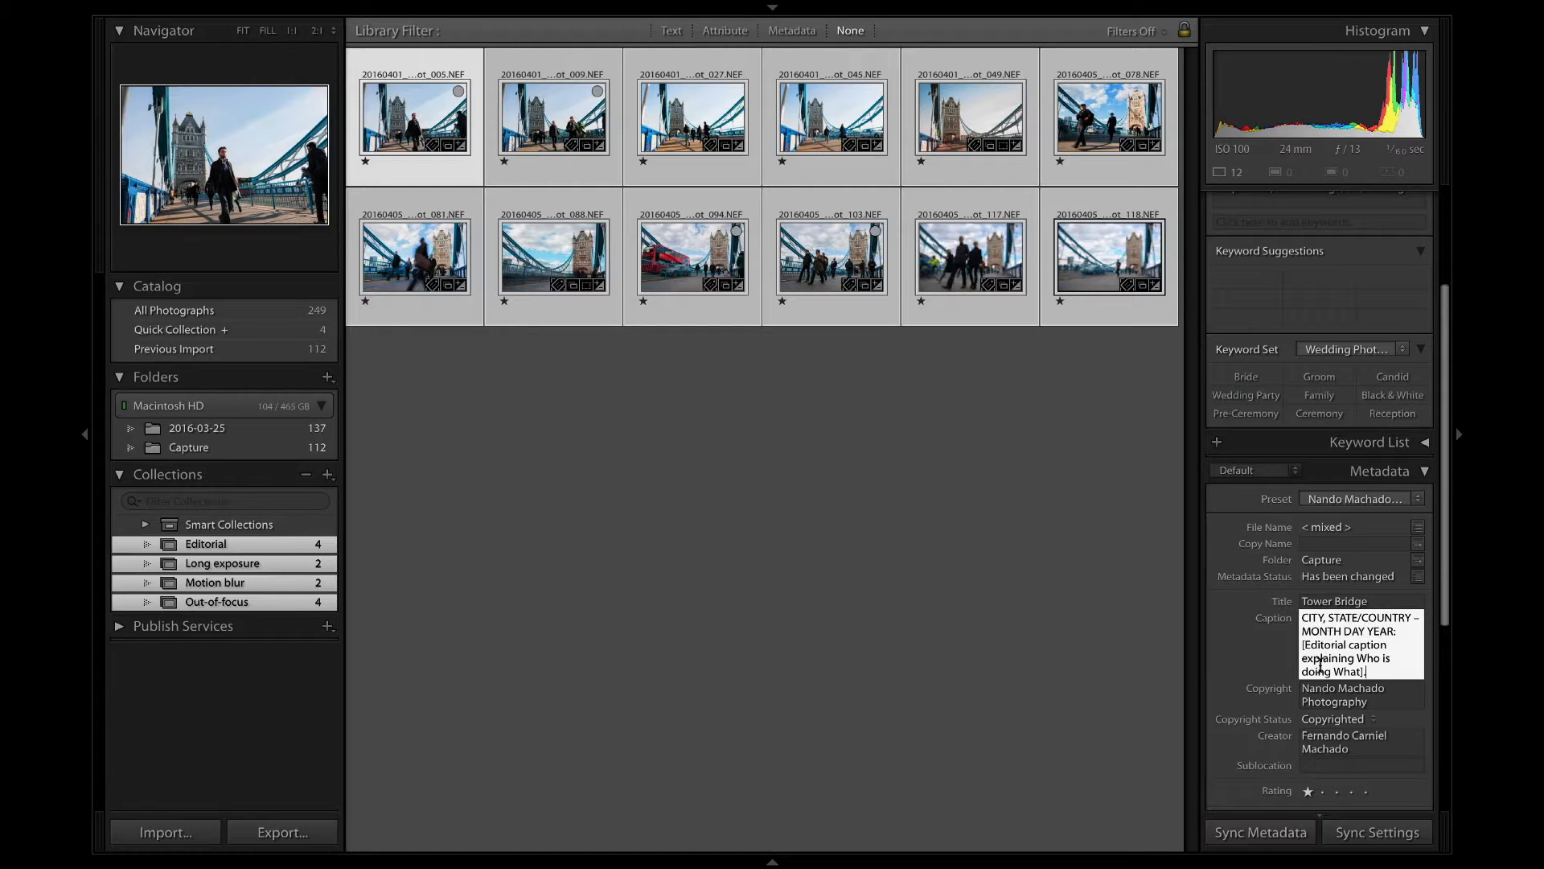
{"action": "double_click", "coordinate": [1312, 617]}
{"action": "left_click", "coordinate": [893, 459]}
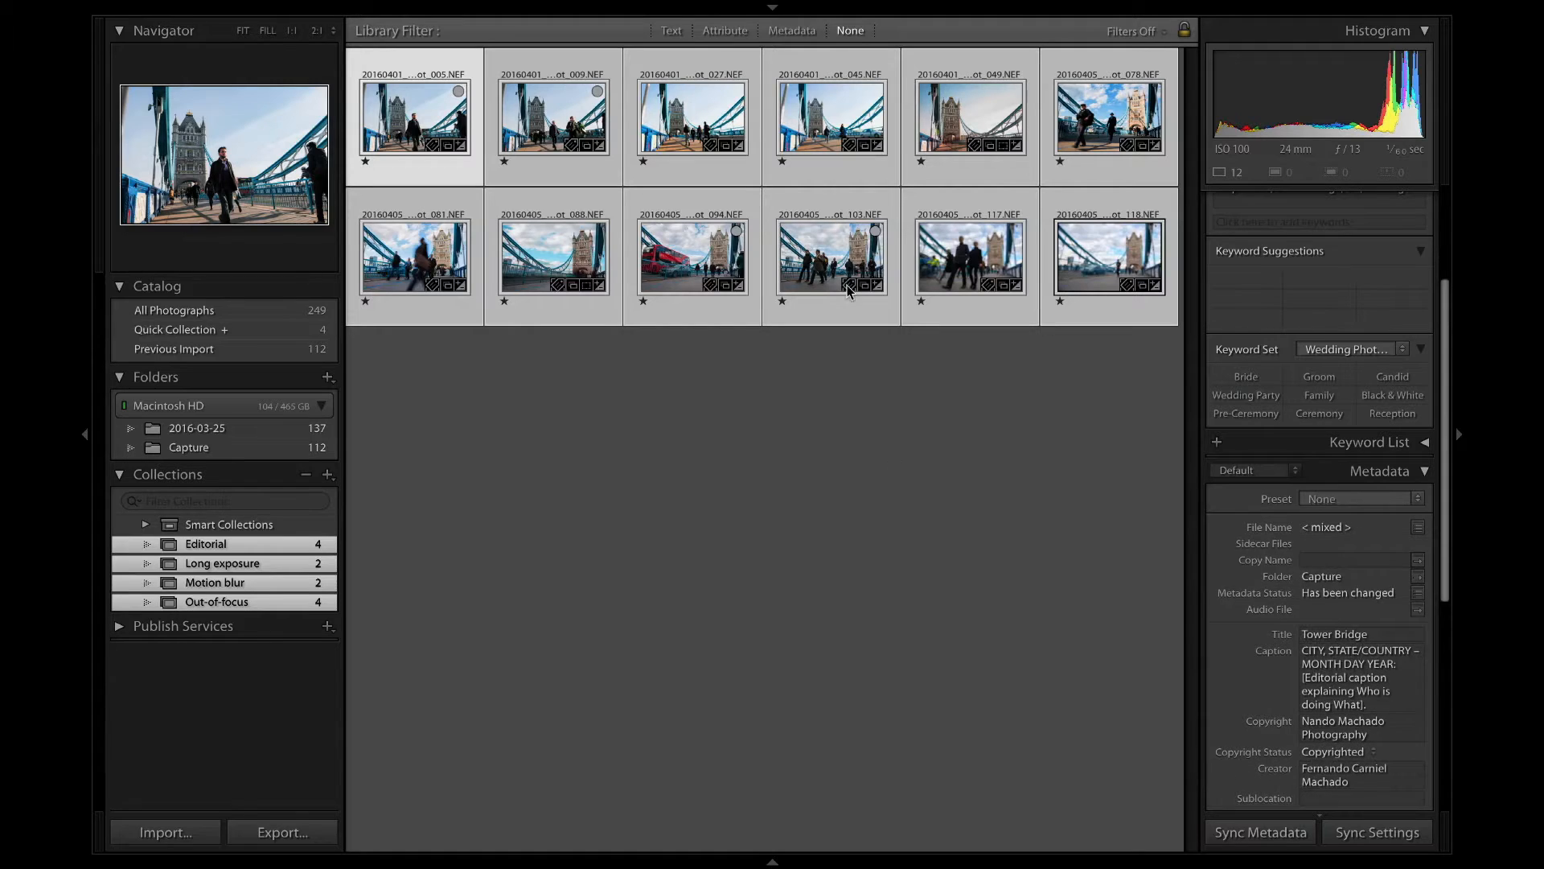
Enlarge the grid thumbnails and remove photos 027, 045, 049, 117 and 118 from the selection.
{"action": "key", "text": "equal"}
{"action": "key", "text": "equal"}
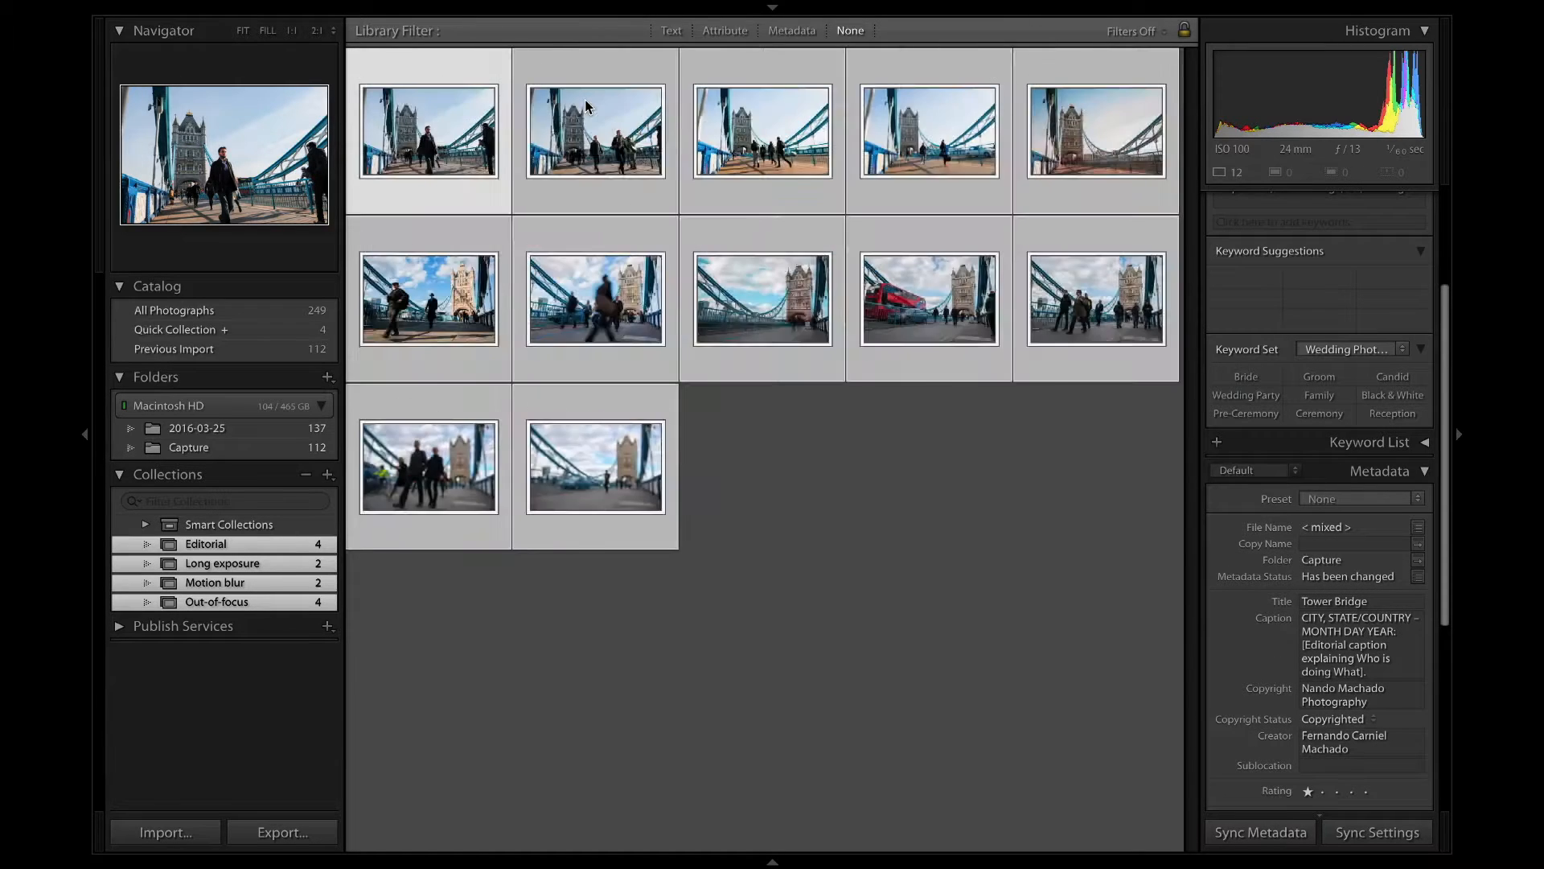
{"action": "key", "text": "equal"}
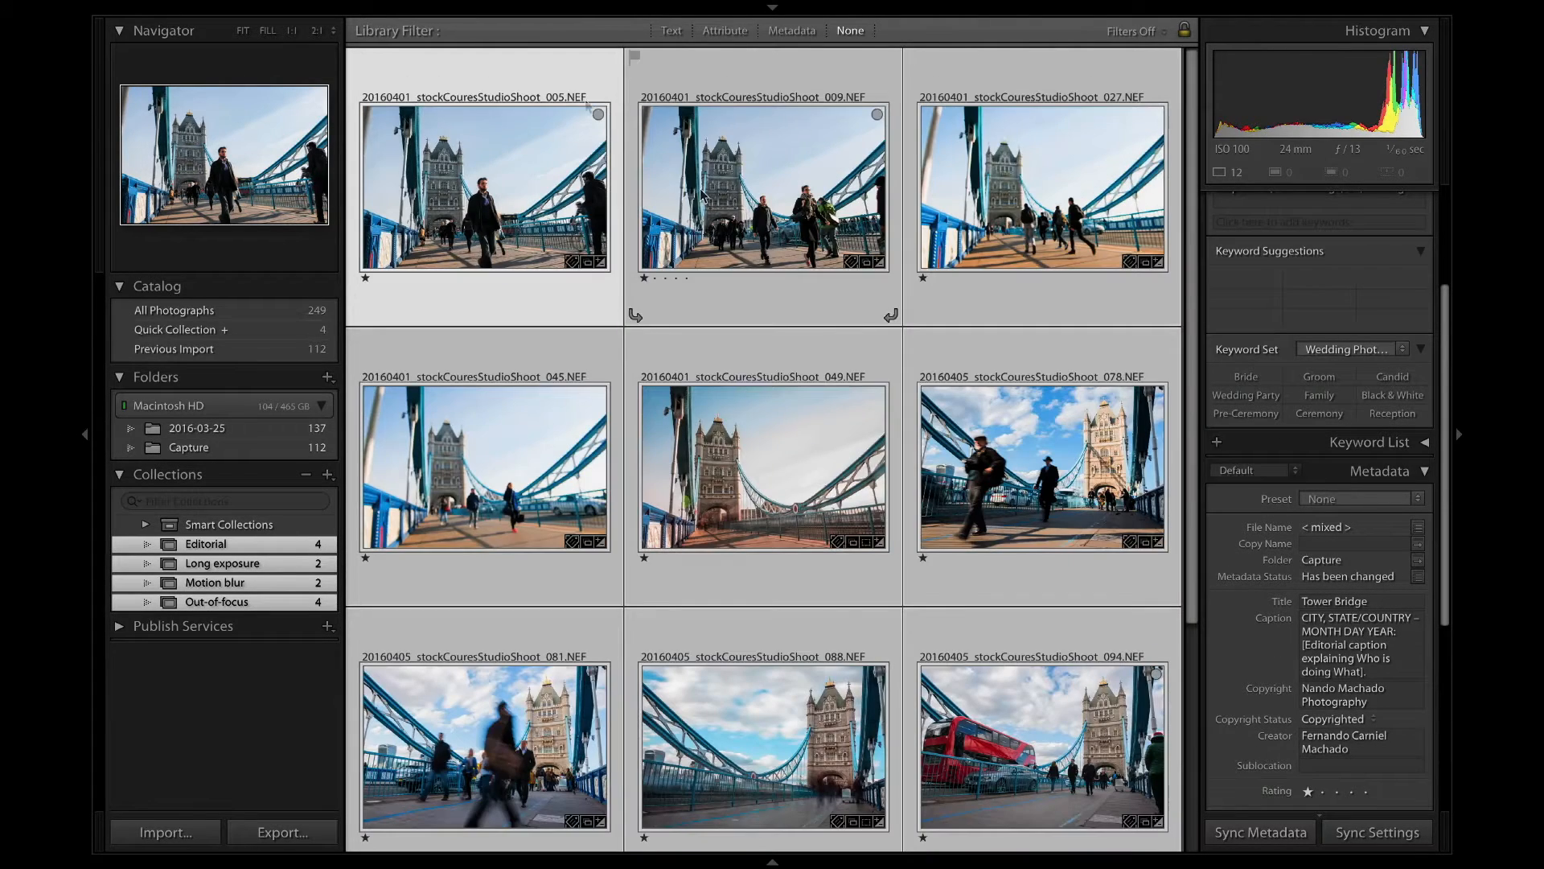
{"action": "left_click", "coordinate": [1003, 161], "text": "super"}
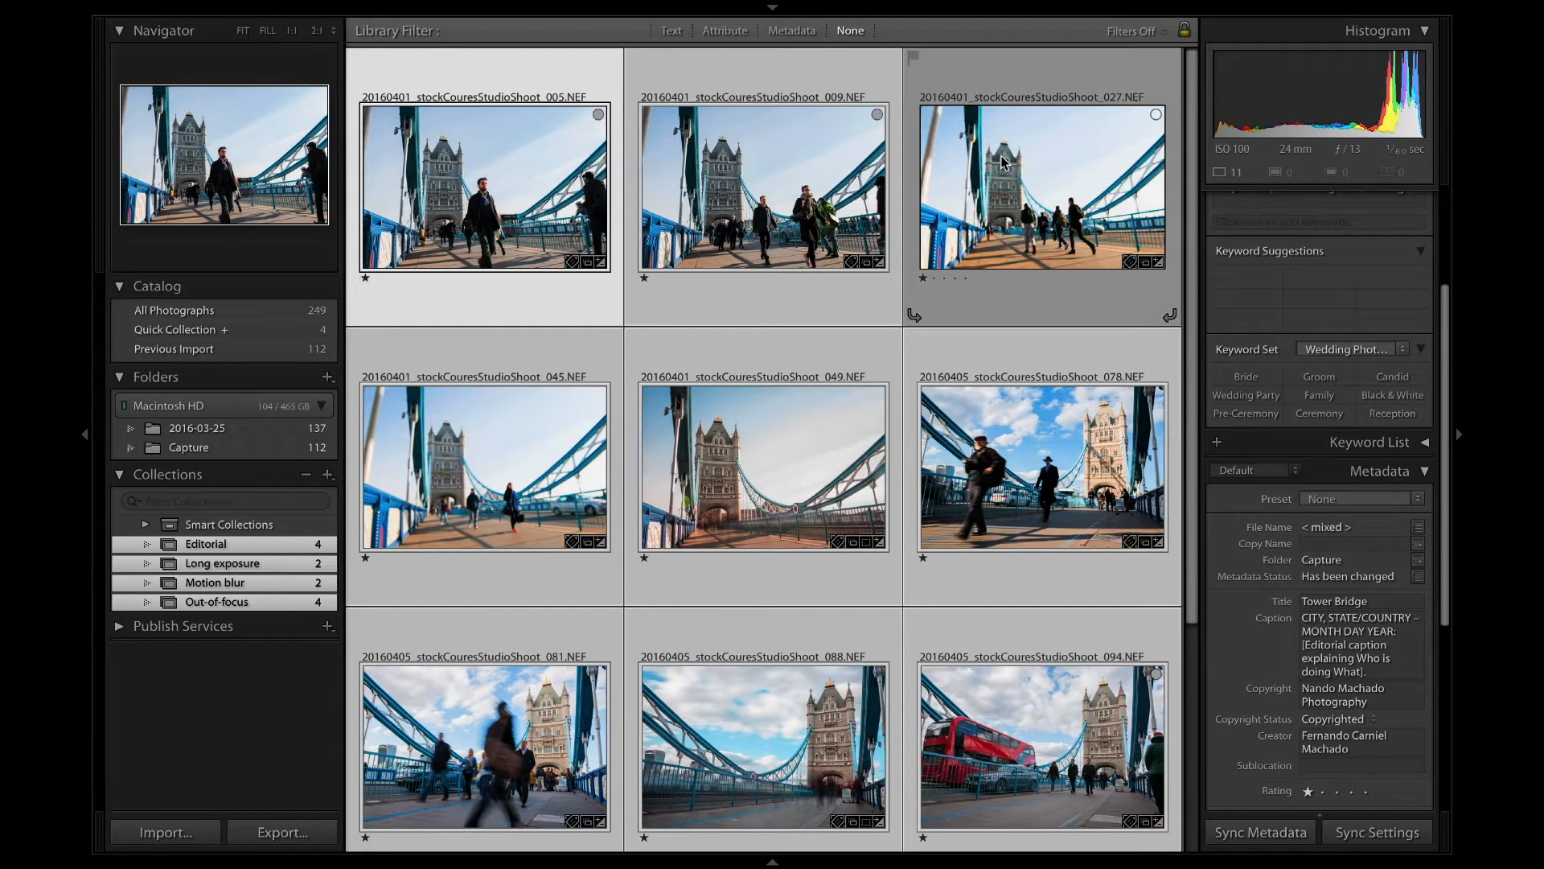
{"action": "left_click", "coordinate": [443, 471], "text": "super"}
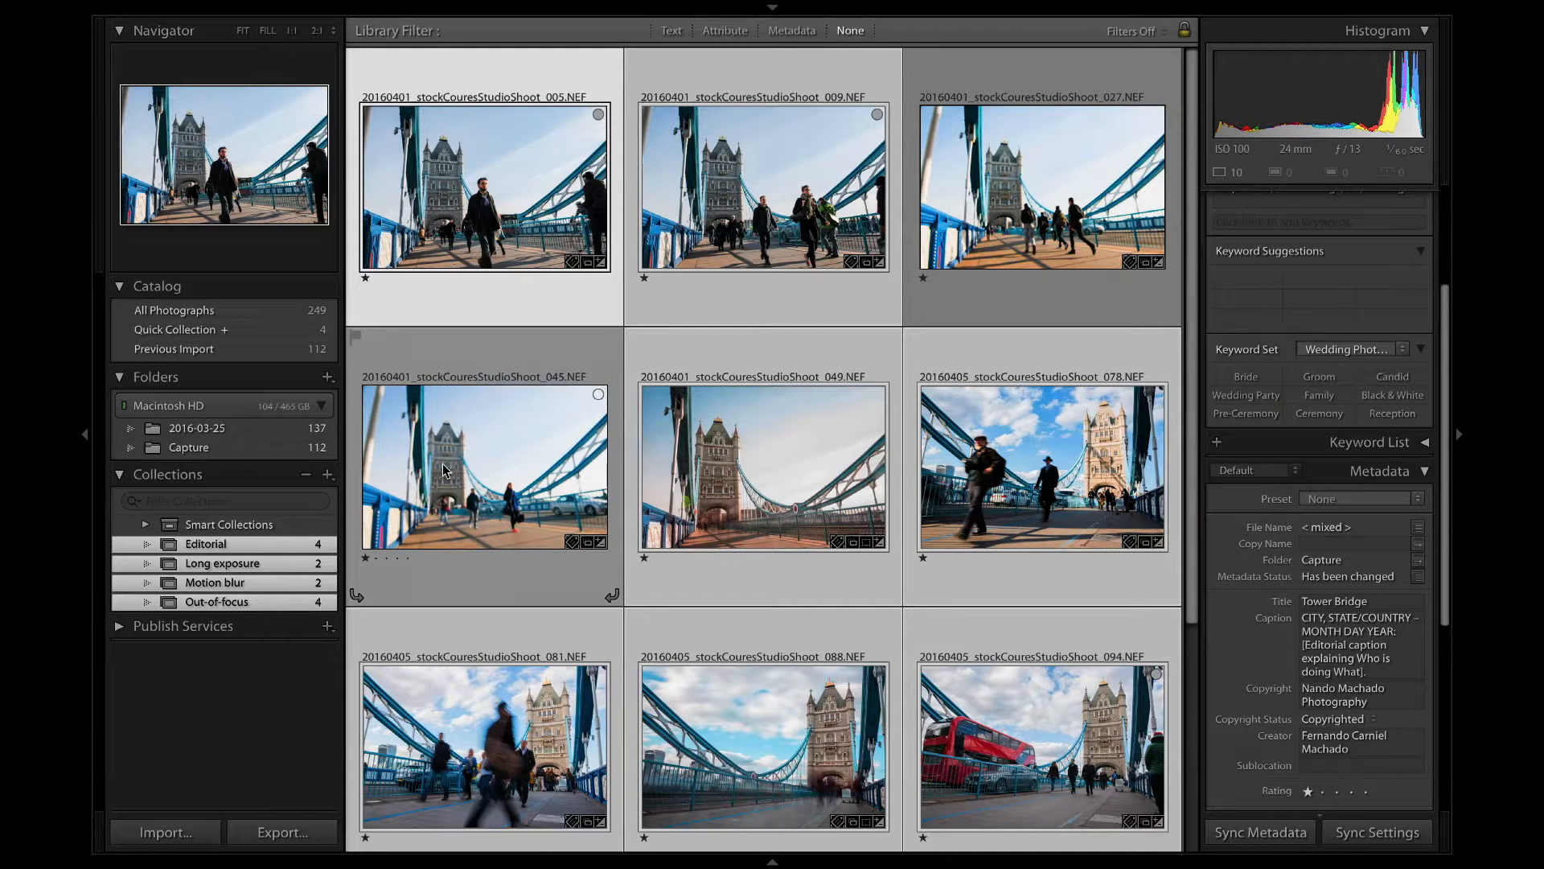
{"action": "left_click", "coordinate": [712, 492], "text": "super"}
{"action": "scroll", "coordinate": [712, 493], "scroll_direction": "down", "scroll_amount": 3}
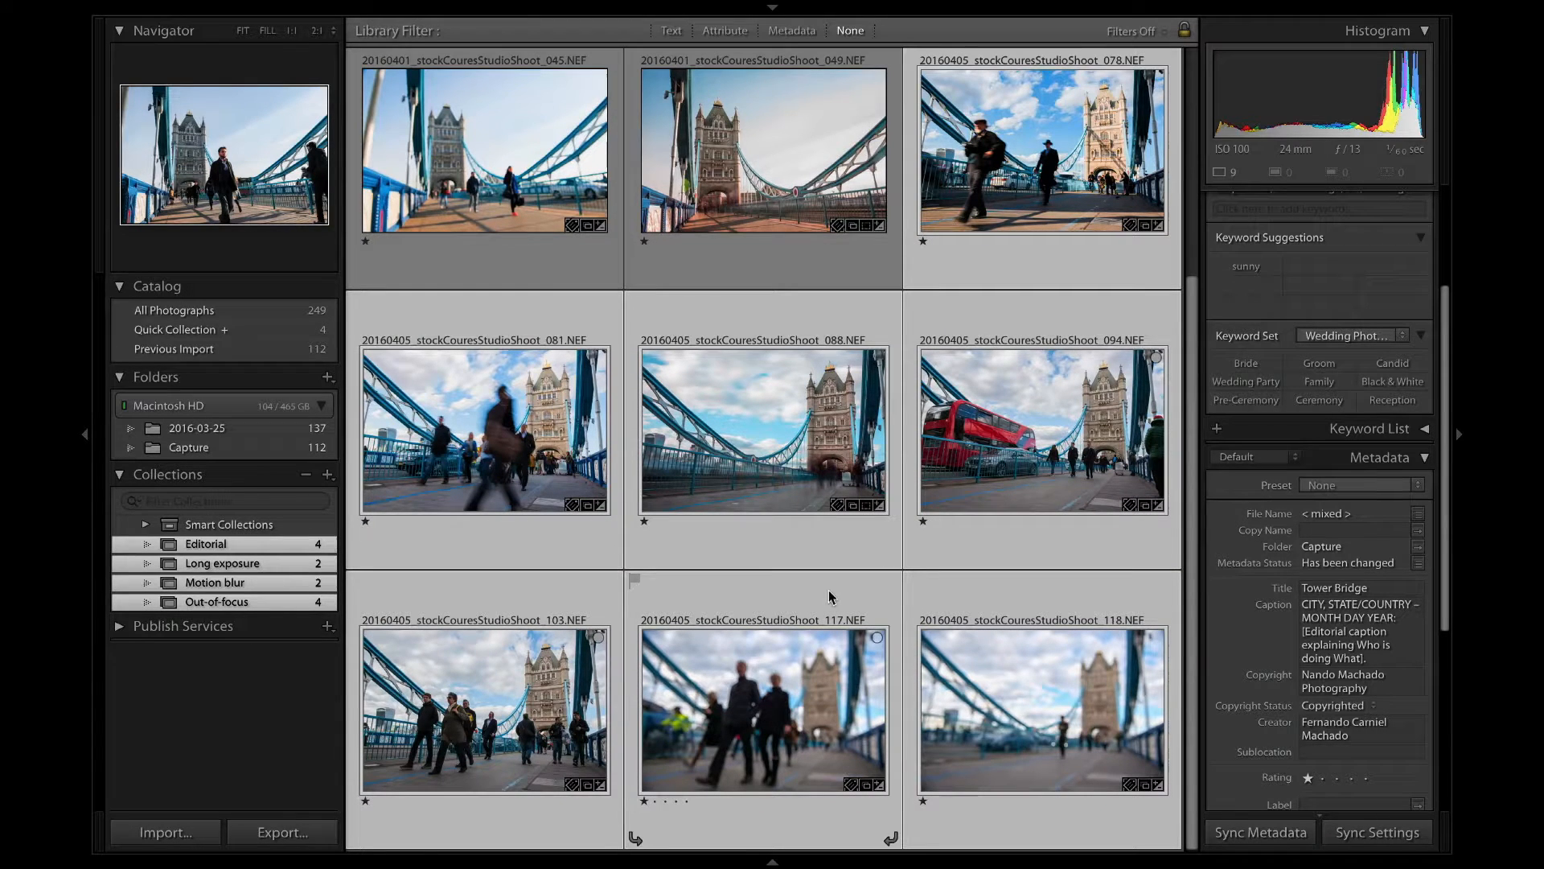
{"action": "left_click", "coordinate": [988, 714], "text": "super"}
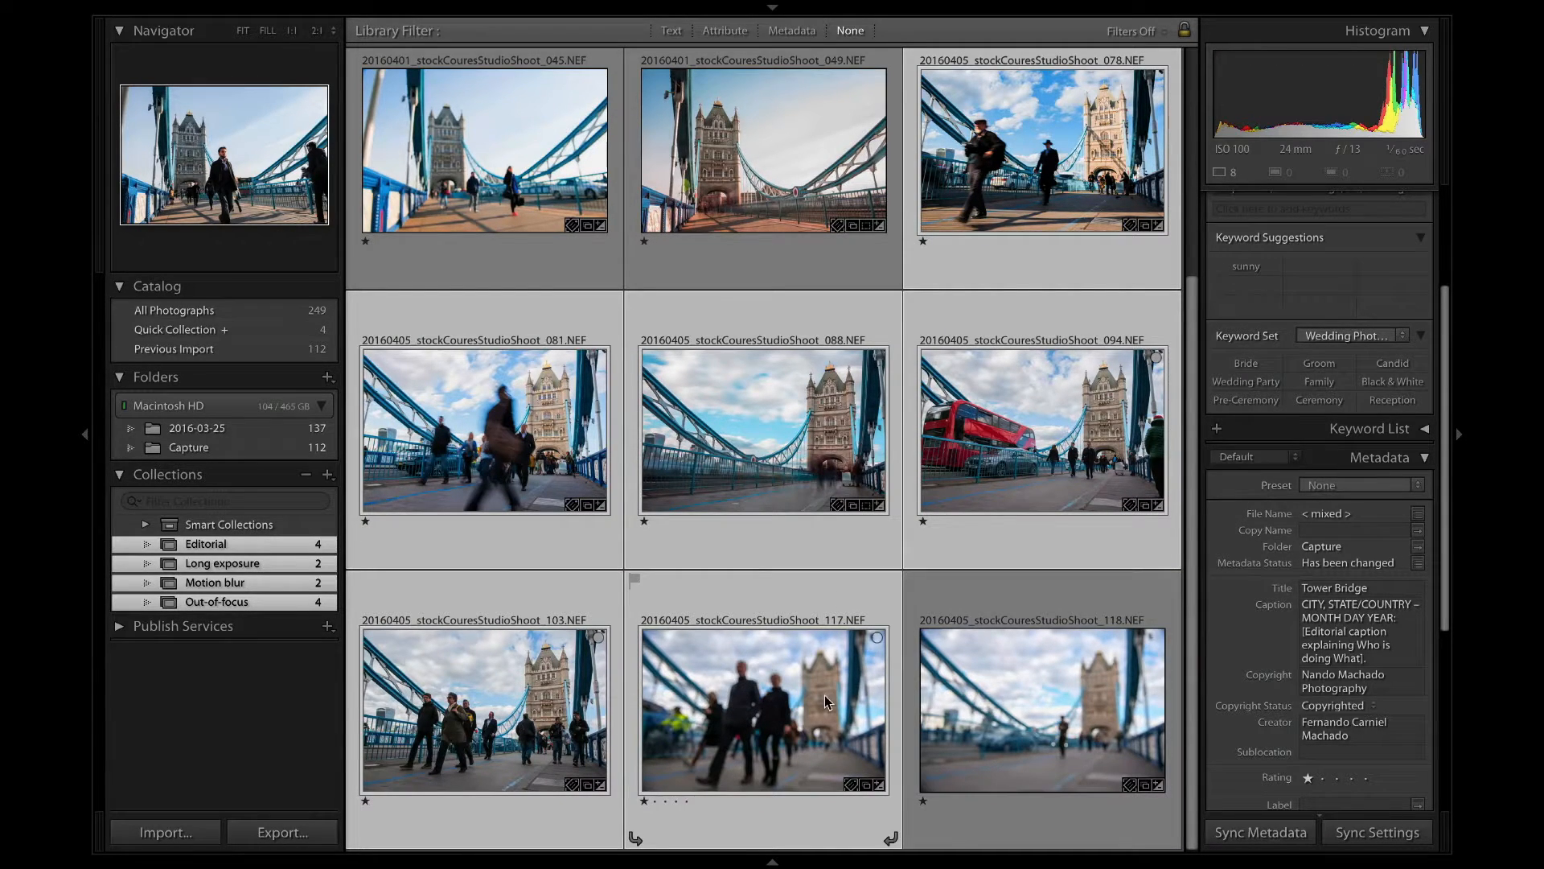
{"action": "left_click", "coordinate": [764, 708], "text": "super"}
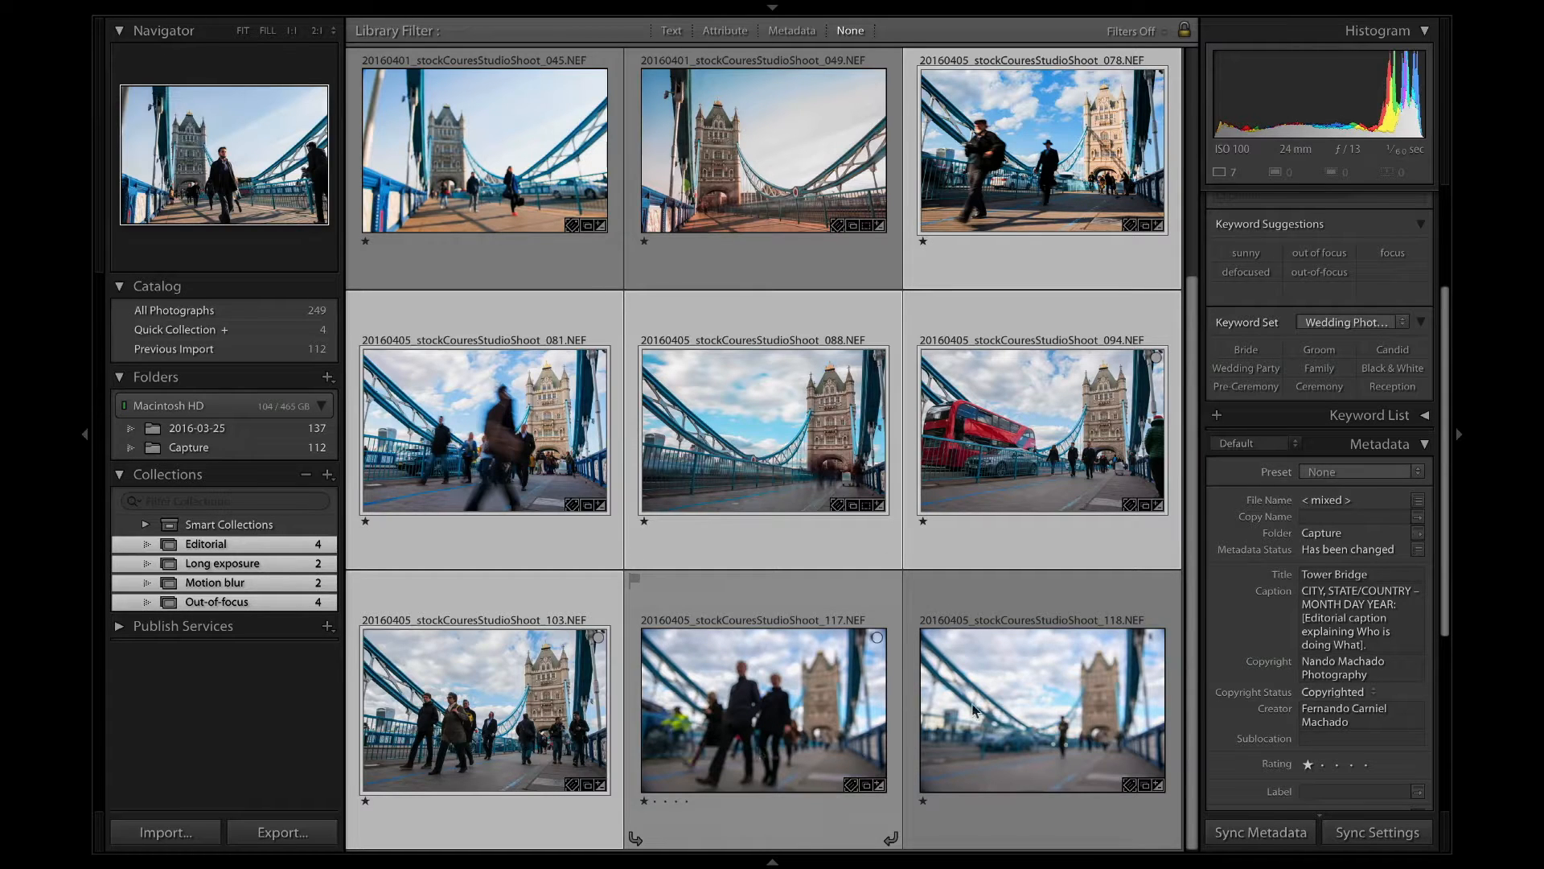
{"action": "scroll", "coordinate": [697, 655], "scroll_direction": "up", "scroll_amount": 2}
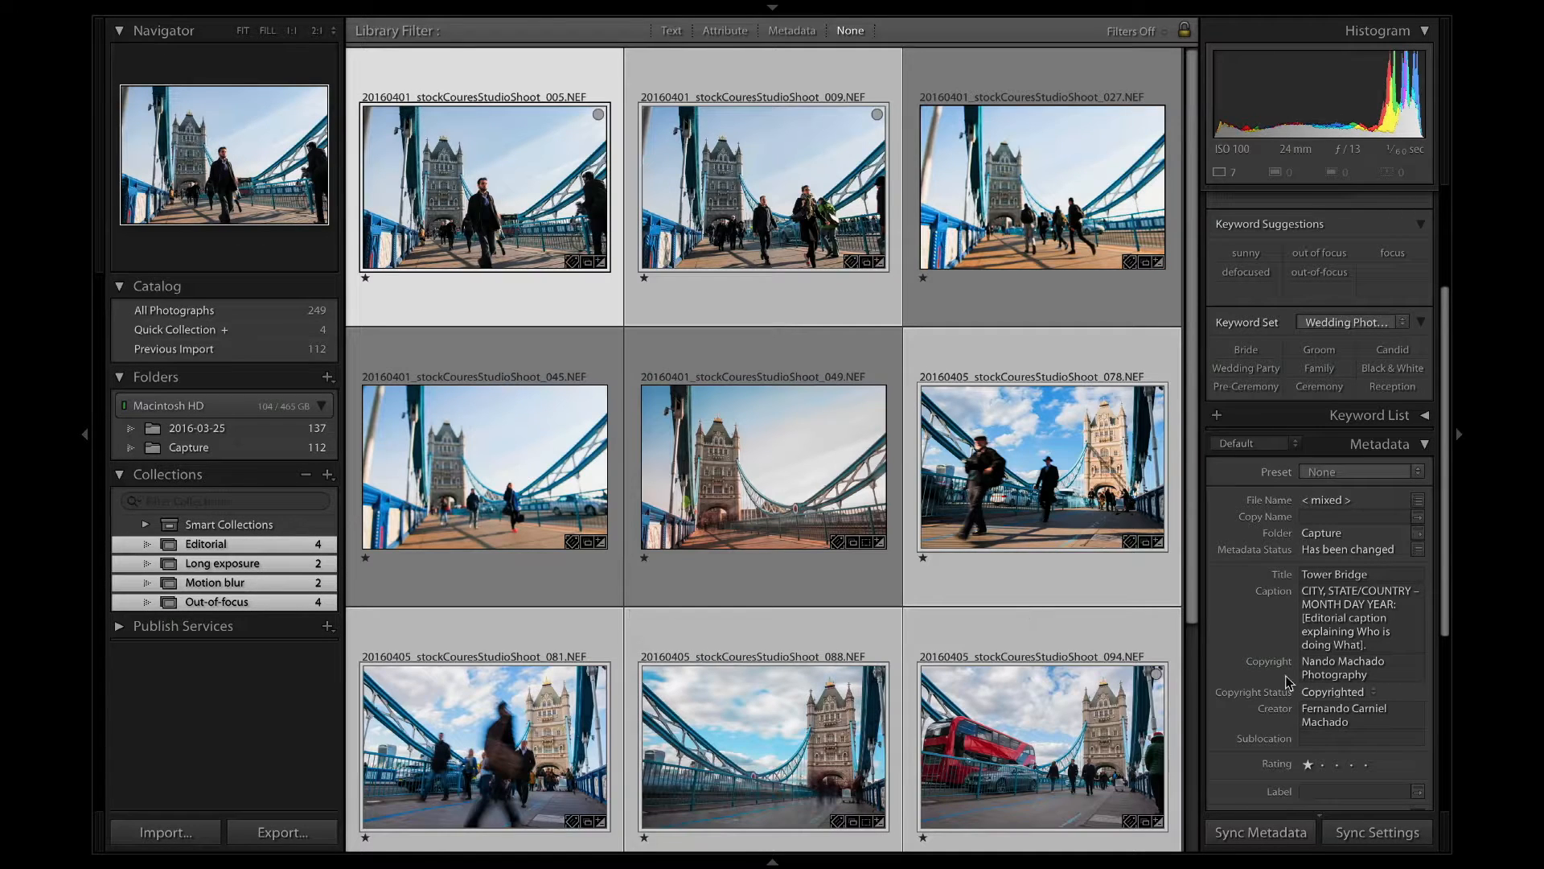
Replace the city and state/country placeholders in the selected photos' caption with LONDON, UK.
{"action": "double_click", "coordinate": [1316, 591]}
{"action": "type", "text": "LONDON"}
{"action": "key", "text": "Right"}
{"action": "key", "text": "Right"}
{"action": "key", "text": "shift+Right"}
{"action": "key", "text": "shift+Right"}
{"action": "key", "text": "shift+Right"}
{"action": "key", "text": "shift+Right"}
{"action": "key", "text": "shift+Right"}
{"action": "key", "text": "shift+Right"}
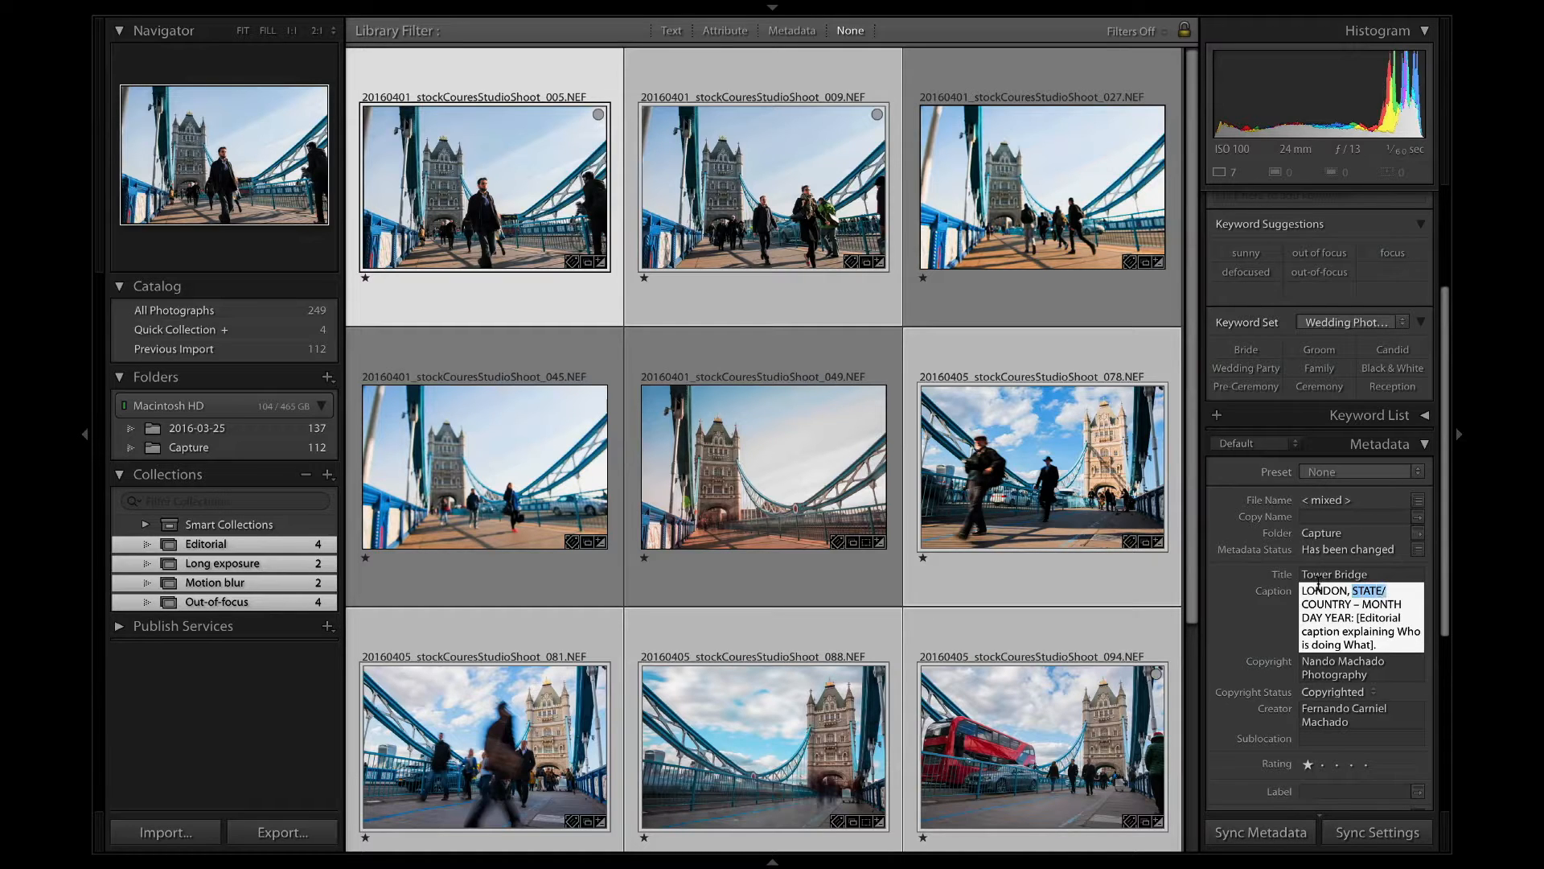
{"action": "key", "text": "BackSpace"}
{"action": "key", "text": "shift+Right"}
{"action": "key", "text": "shift+Right"}
{"action": "key", "text": "shift+Right"}
{"action": "key", "text": "shift+Right"}
{"action": "key", "text": "shift+Right"}
{"action": "key", "text": "shift+Right"}
{"action": "key", "text": "shift+Right"}
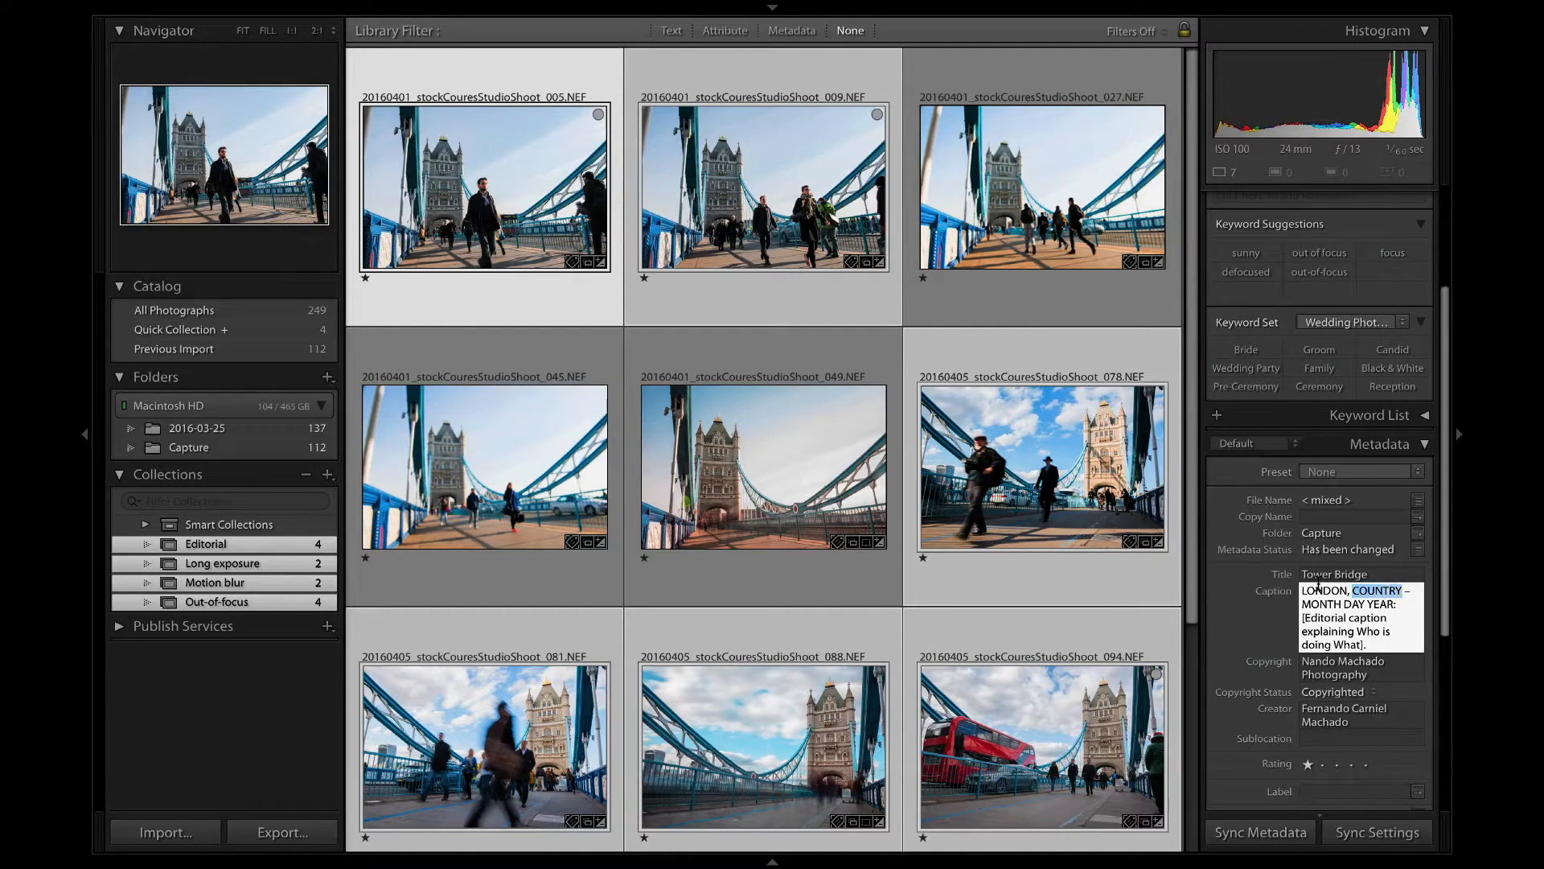
{"action": "type", "text": "UK"}
Replace the month, day and year placeholders in the caption with APRIL 01 2016.
{"action": "key", "text": "shift+Right"}
{"action": "key", "text": "shift+Right"}
{"action": "key", "text": "shift+Right"}
{"action": "key", "text": "shift+Right"}
{"action": "key", "text": "shift+Right"}
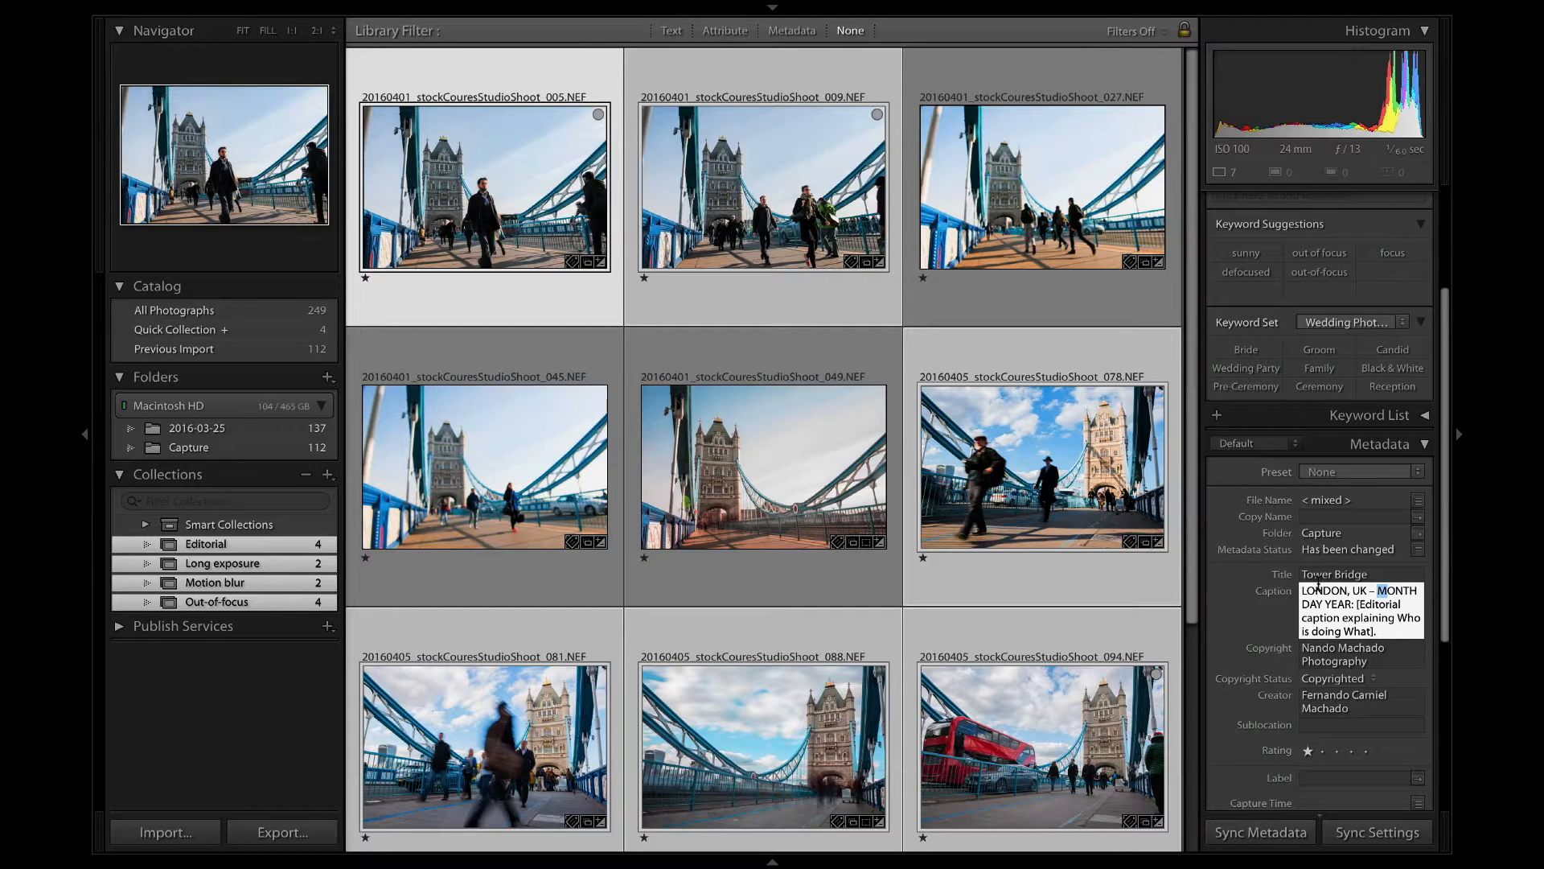
{"action": "type", "text": "APRIL"}
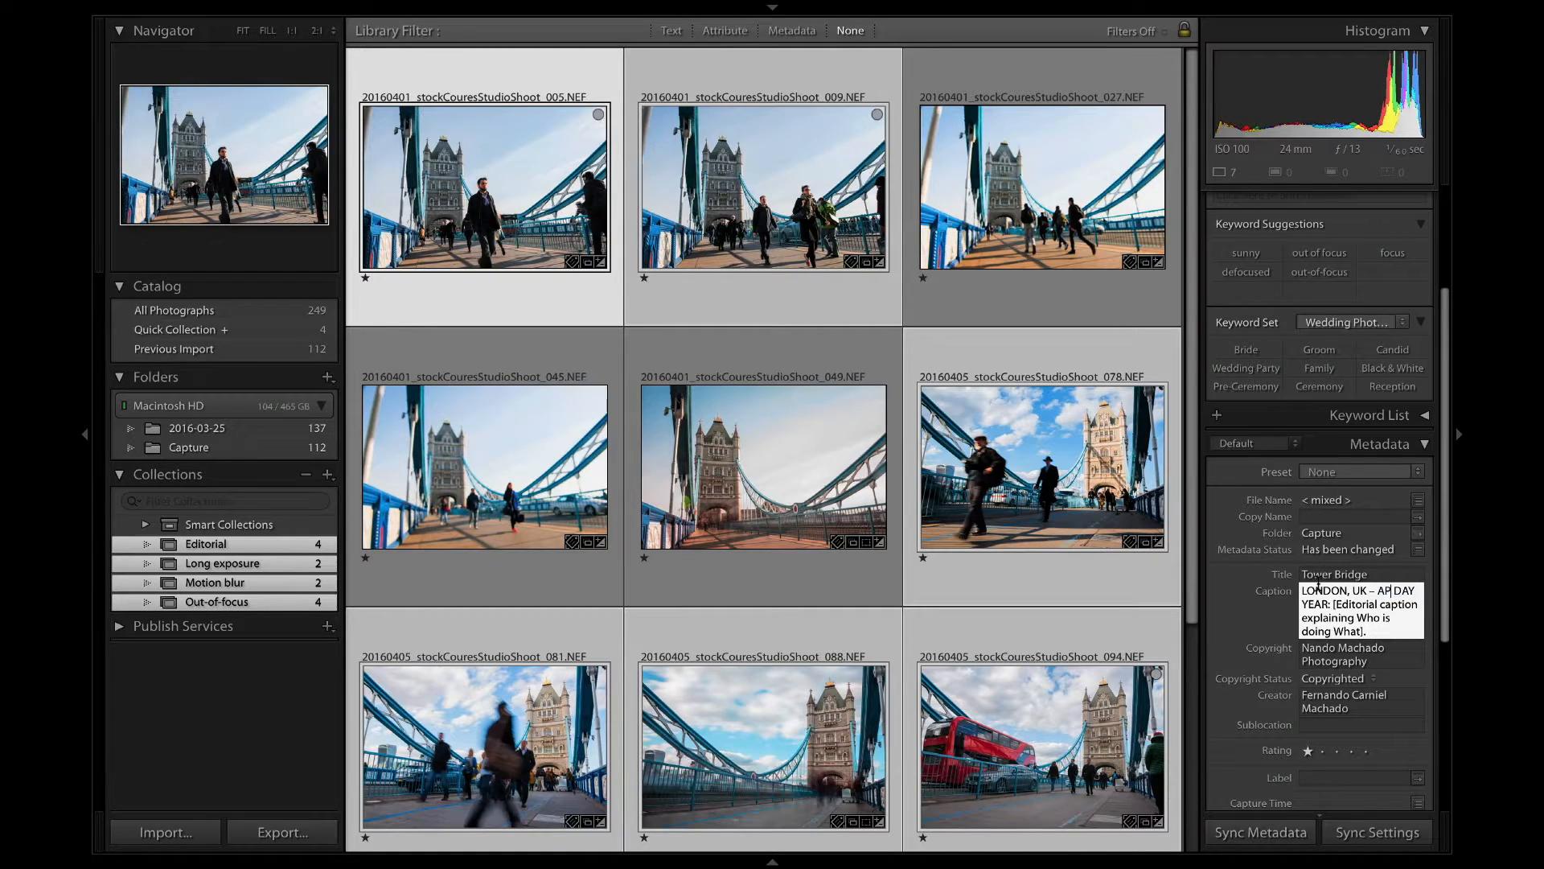
{"action": "key", "text": "Delete"}
{"action": "key", "text": "Delete"}
{"action": "key", "text": "Delete"}
{"action": "key", "text": "Delete"}
{"action": "type", "text": "01"}
{"action": "key", "text": "shift+Right"}
{"action": "key", "text": "shift+Right"}
{"action": "key", "text": "shift+Right"}
{"action": "key", "text": "shift+Right"}
{"action": "type", "text": "2016"}
Replace the bracketed editorial placeholder in the caption with "Commuters crossing Tower Bridge during rush hour.".
{"action": "key", "text": "shift+Down"}
{"action": "key", "text": "shift+Down"}
{"action": "key", "text": "shift+Right"}
{"action": "key", "text": "shift+Right"}
{"action": "key", "text": "shift+Right"}
{"action": "key", "text": "shift+Right"}
{"action": "key", "text": "shift+Right"}
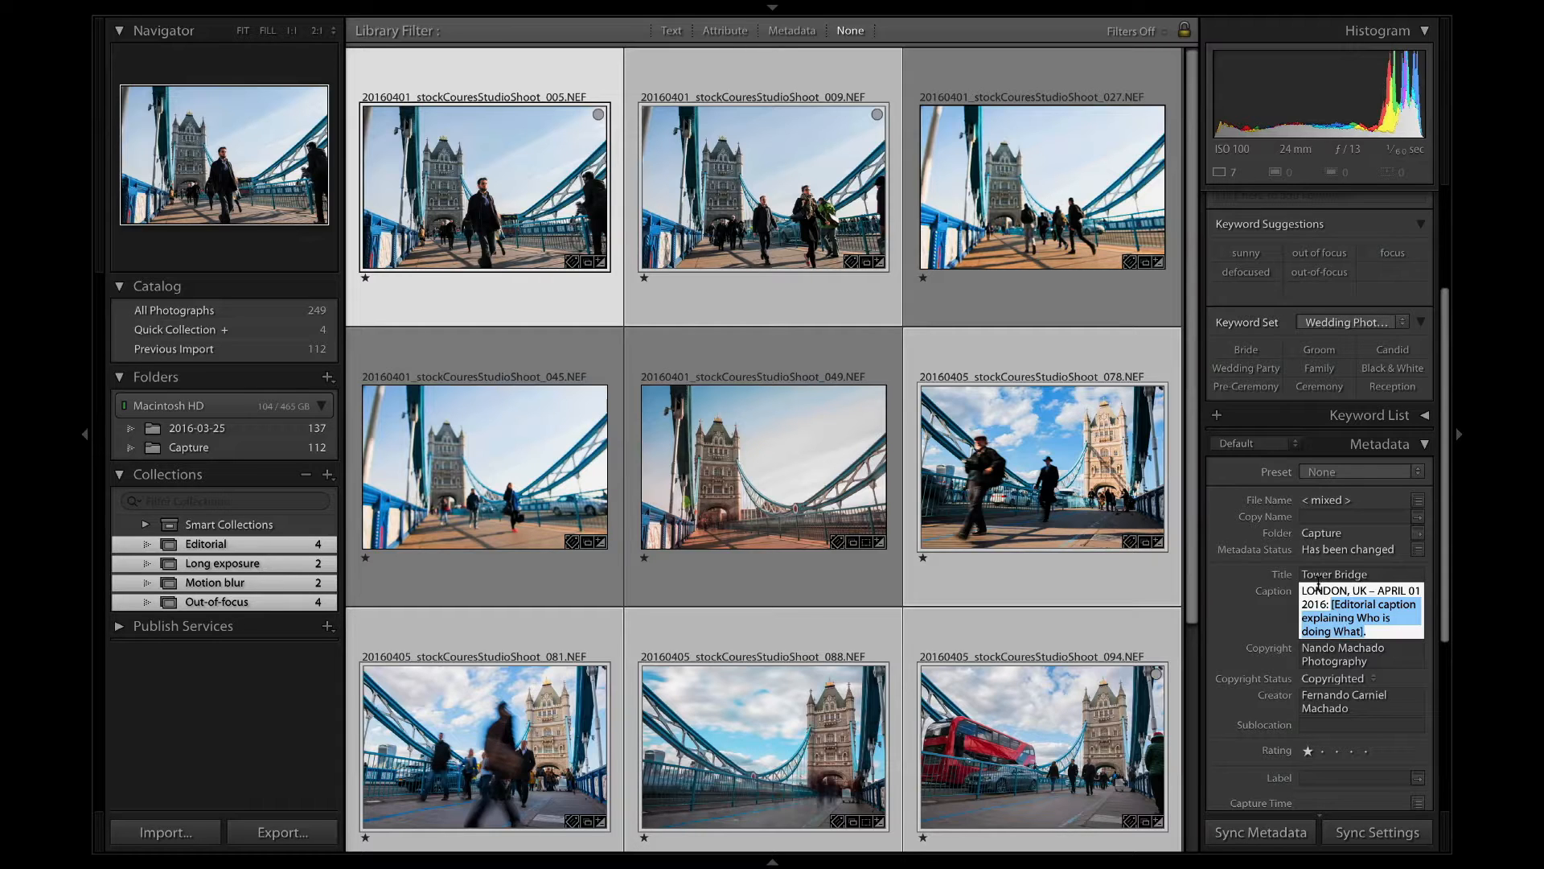
{"action": "type", "text": "COMM"}
{"action": "key", "text": "BackSpace"}
{"action": "key", "text": "BackSpace"}
{"action": "key", "text": "BackSpace"}
{"action": "type", "text": "ommu"}
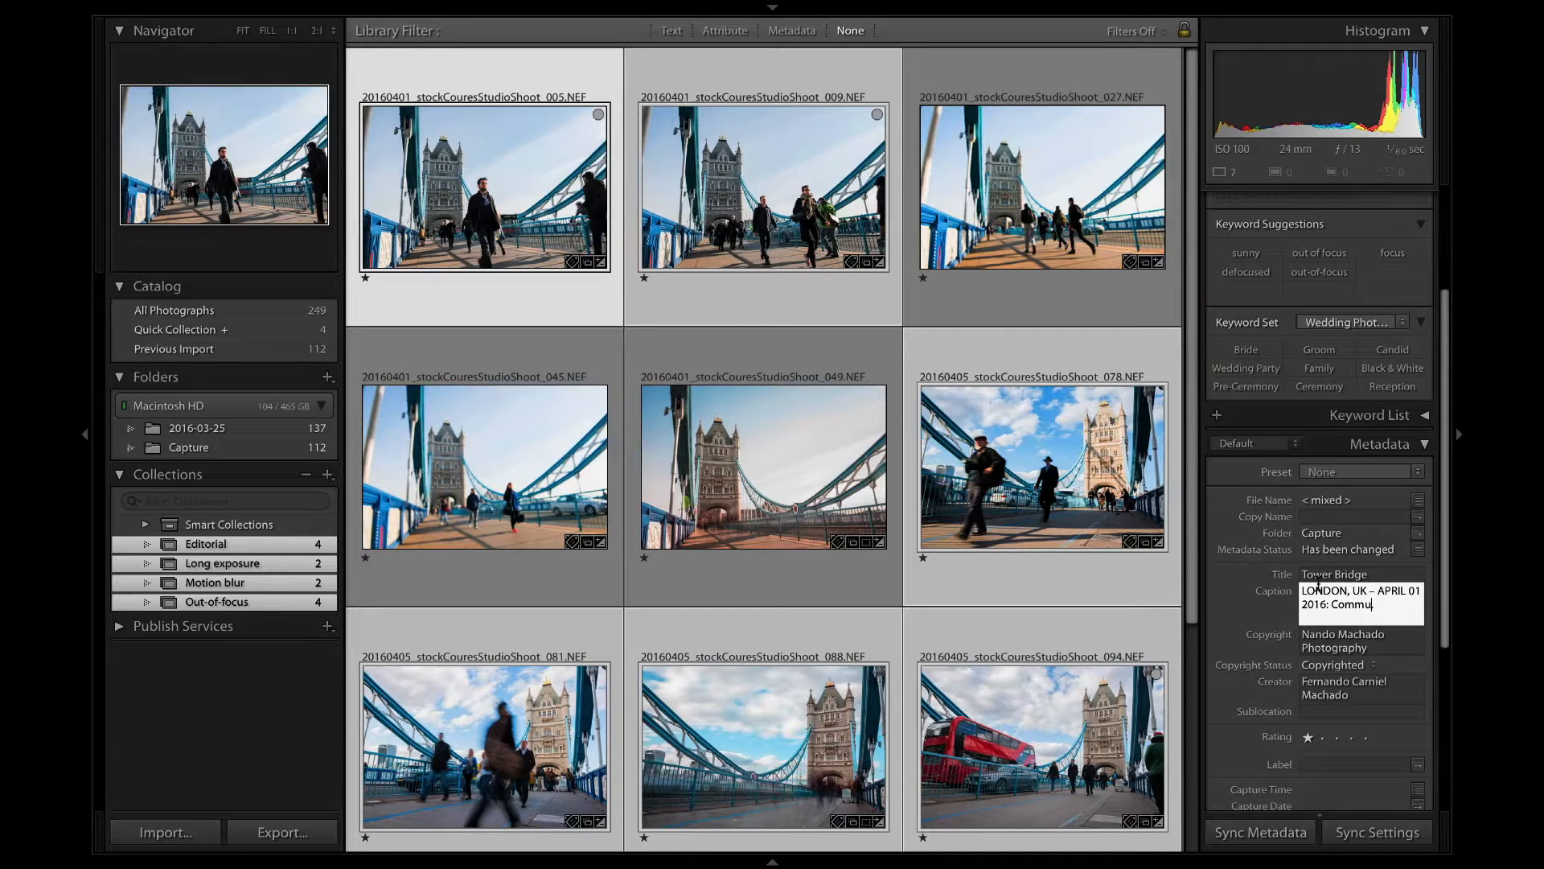
{"action": "type", "text": "ters crossing Tower Bridge during rush hour."}
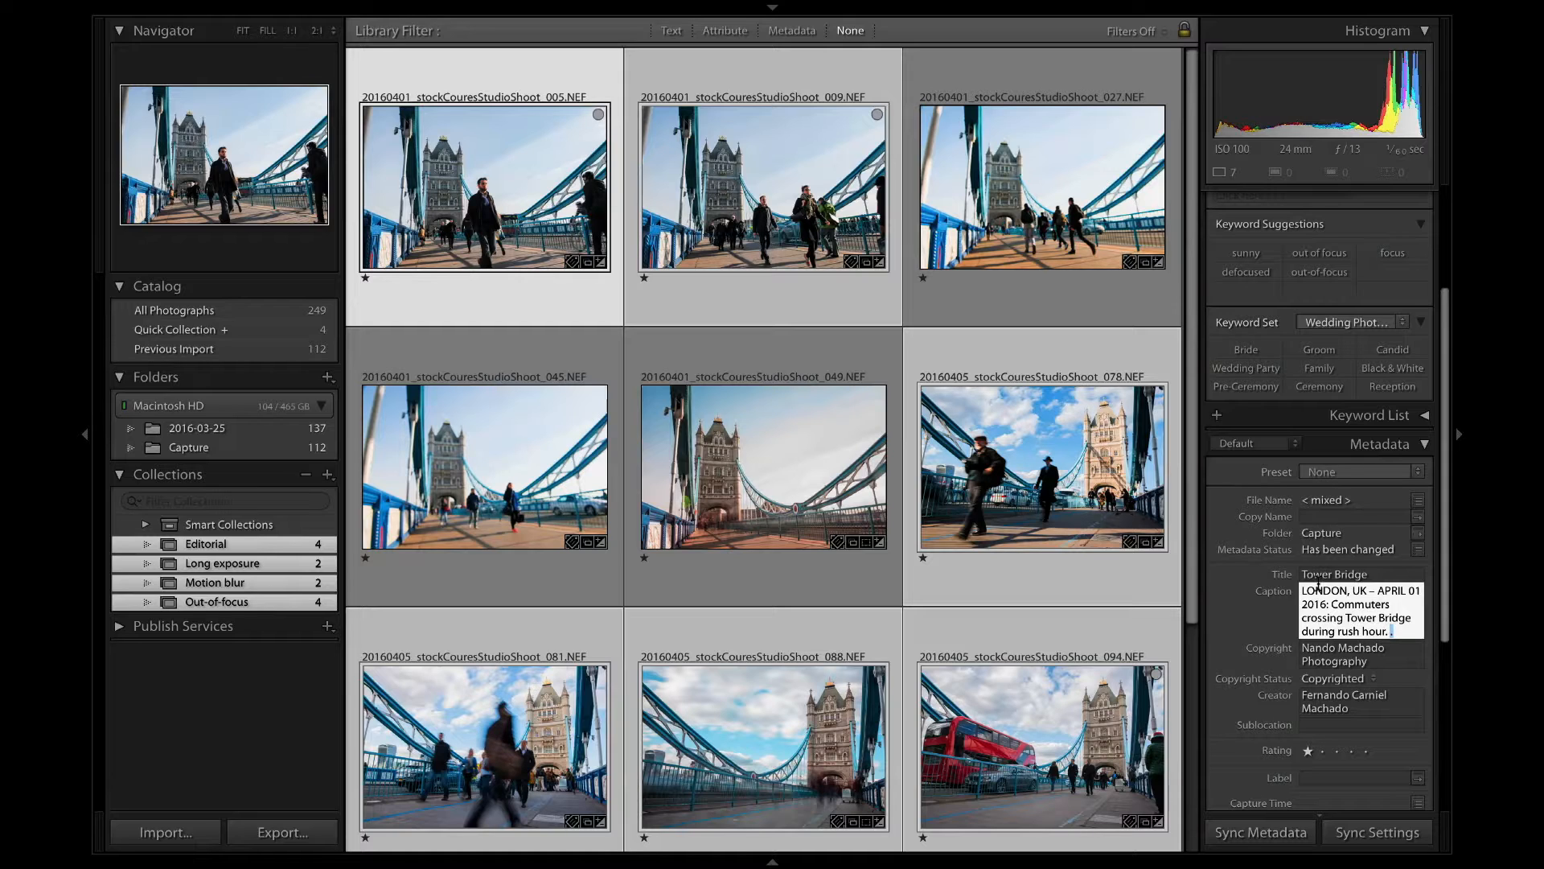
Add the sentence "Tower Bridge links the South of River Thames to the City area." to the caption and apply it.
{"action": "type", "text": "Tower Bridge "}
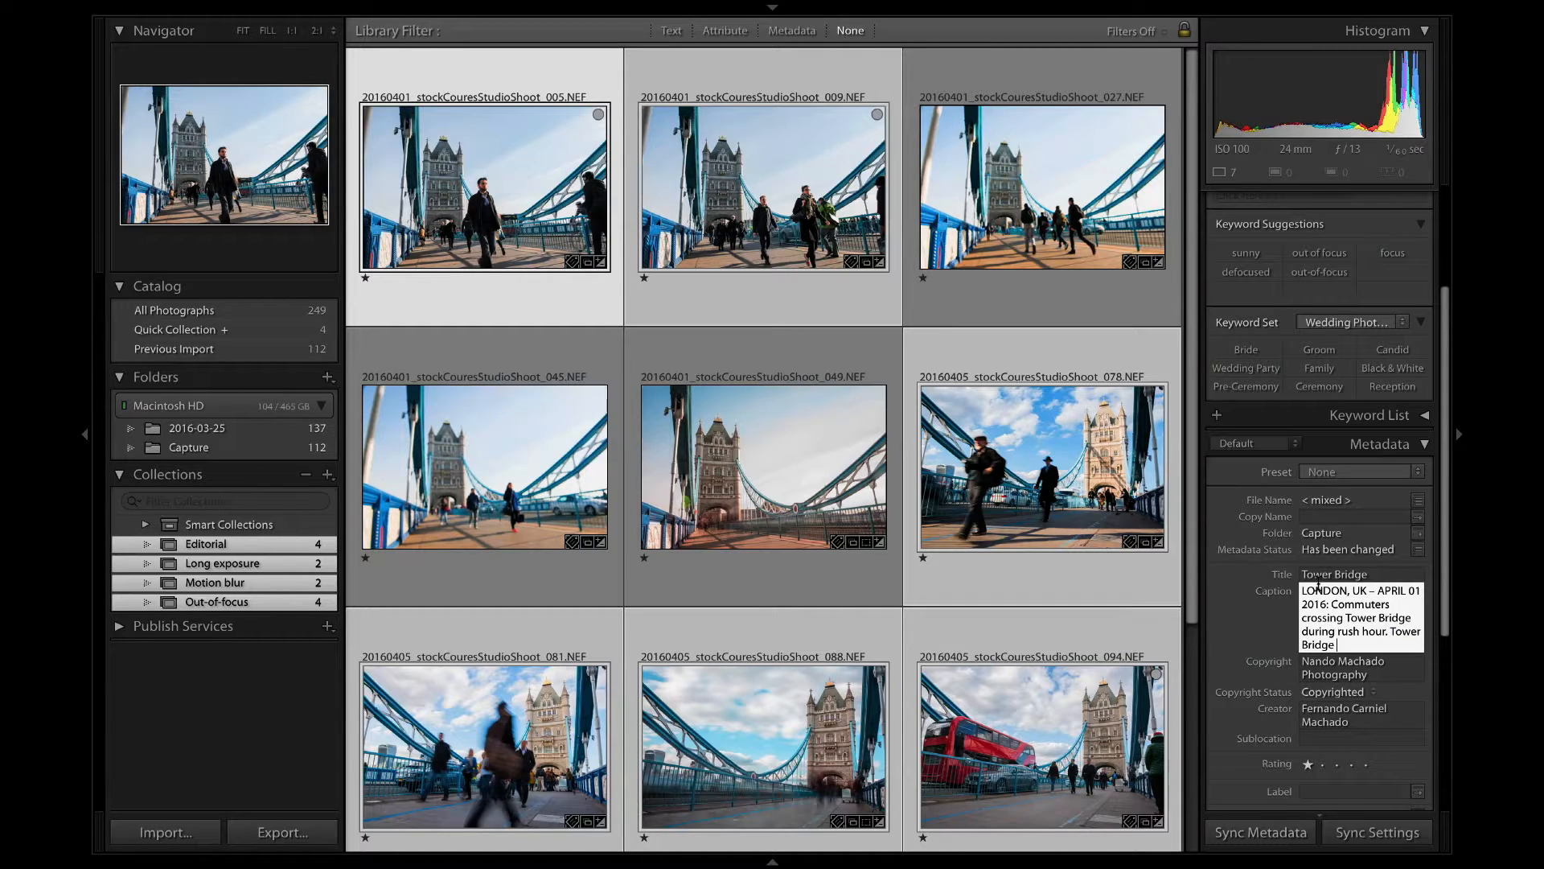
{"action": "type", "text": "provides"}
{"action": "key", "text": "BackSpace"}
{"action": "key", "text": "BackSpace"}
{"action": "key", "text": "BackSpace"}
{"action": "key", "text": "BackSpace"}
{"action": "key", "text": "BackSpace"}
{"action": "key", "text": "BackSpace"}
{"action": "key", "text": "BackSpace"}
{"action": "type", "text": "links the s"}
{"action": "type", "text": "outh of th"}
{"action": "type", "text": "e"}
{"action": "key", "text": "BackSpace"}
{"action": "key", "text": "BackSpace"}
{"action": "key", "text": "BackSpace"}
{"action": "type", "text": "London"}
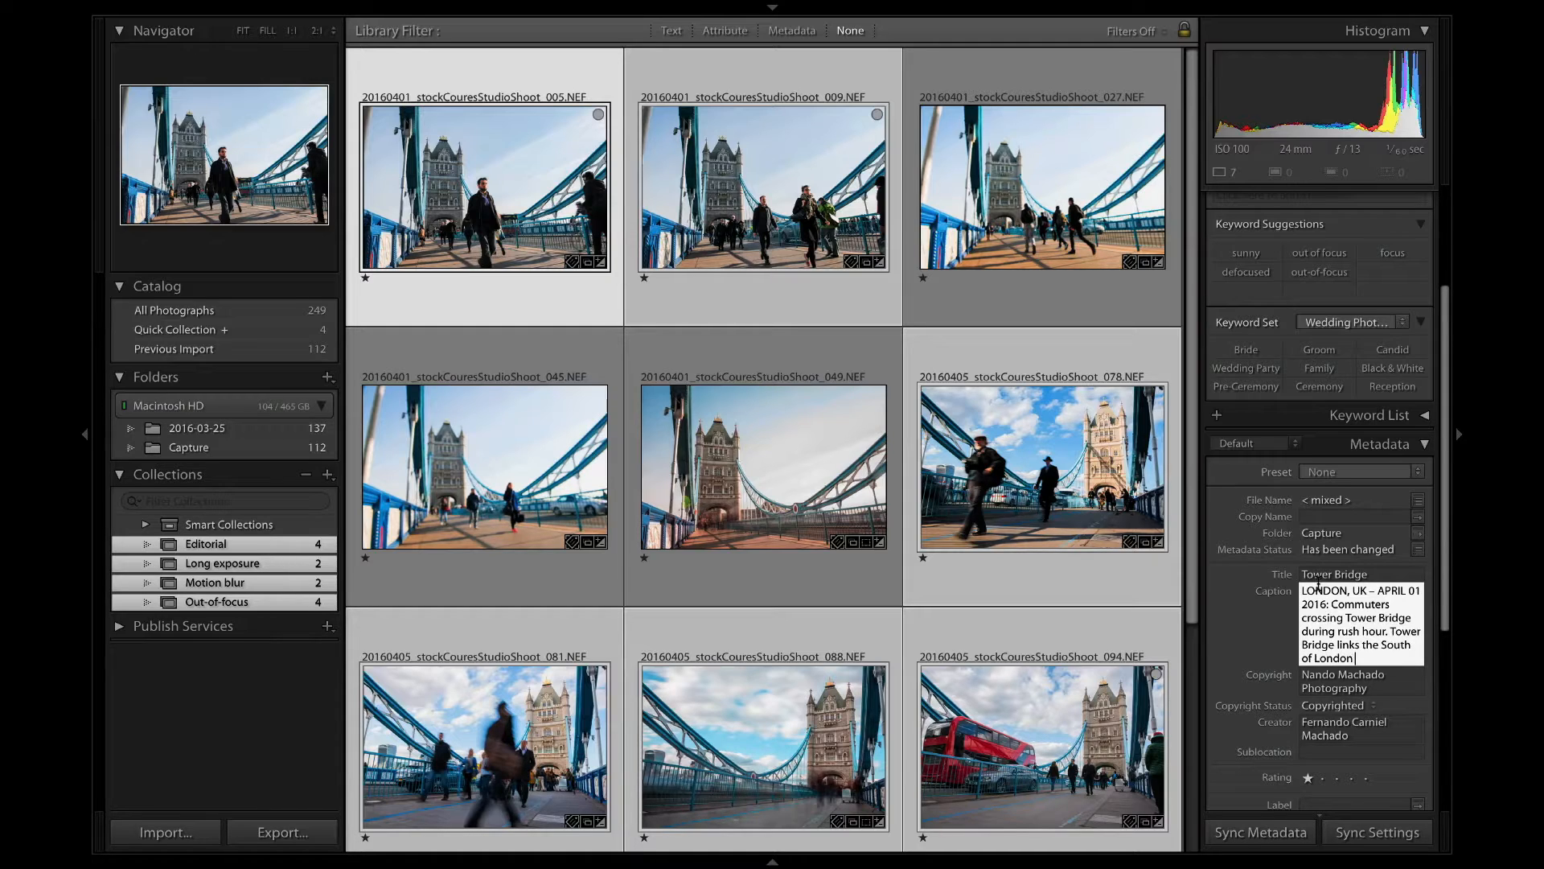
{"action": "key", "text": "BackSpace"}
{"action": "key", "text": "BackSpace"}
{"action": "key", "text": "BackSpace"}
{"action": "key", "text": "BackSpace"}
{"action": "key", "text": "BackSpace"}
{"action": "key", "text": "BackSpace"}
{"action": "type", "text": "River Thames to the City"}
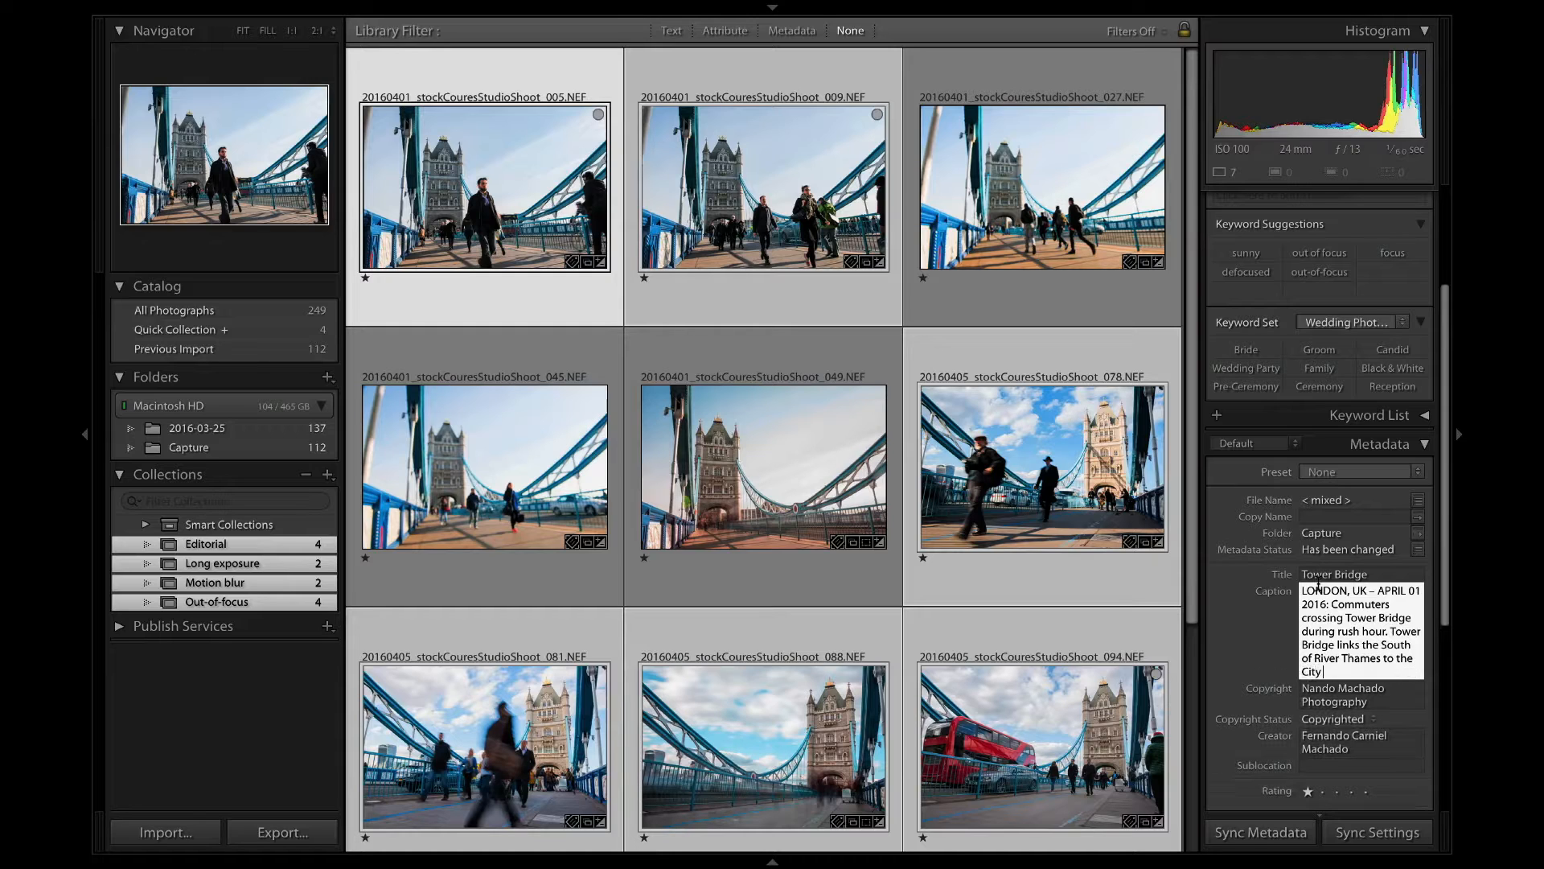
{"action": "type", "text": " area."}
{"action": "key", "text": "Tab"}
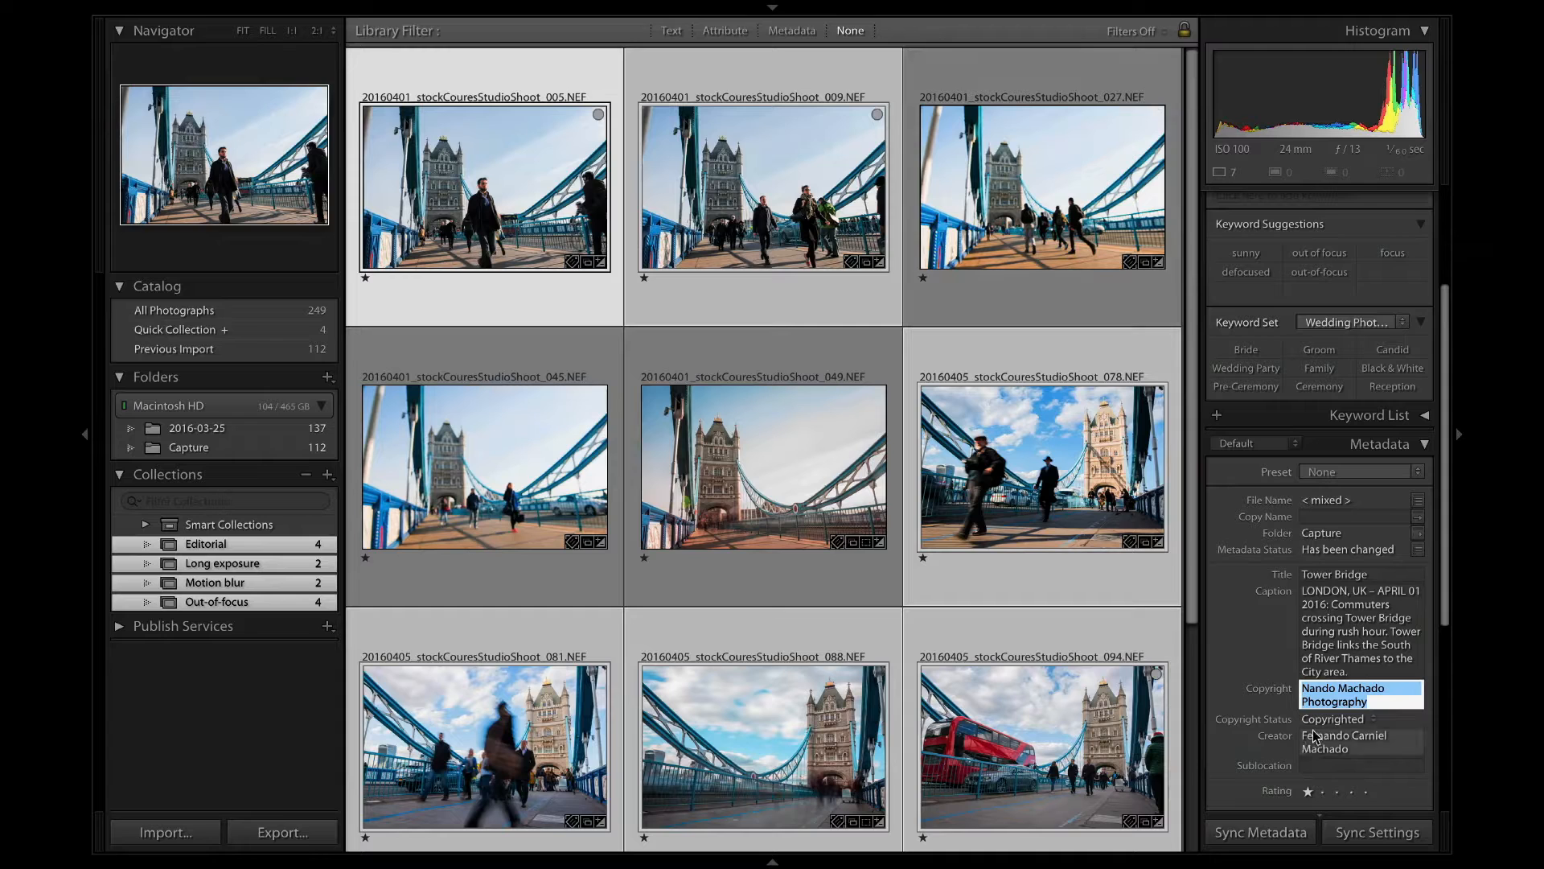
{"action": "key", "text": "shift+Tab"}
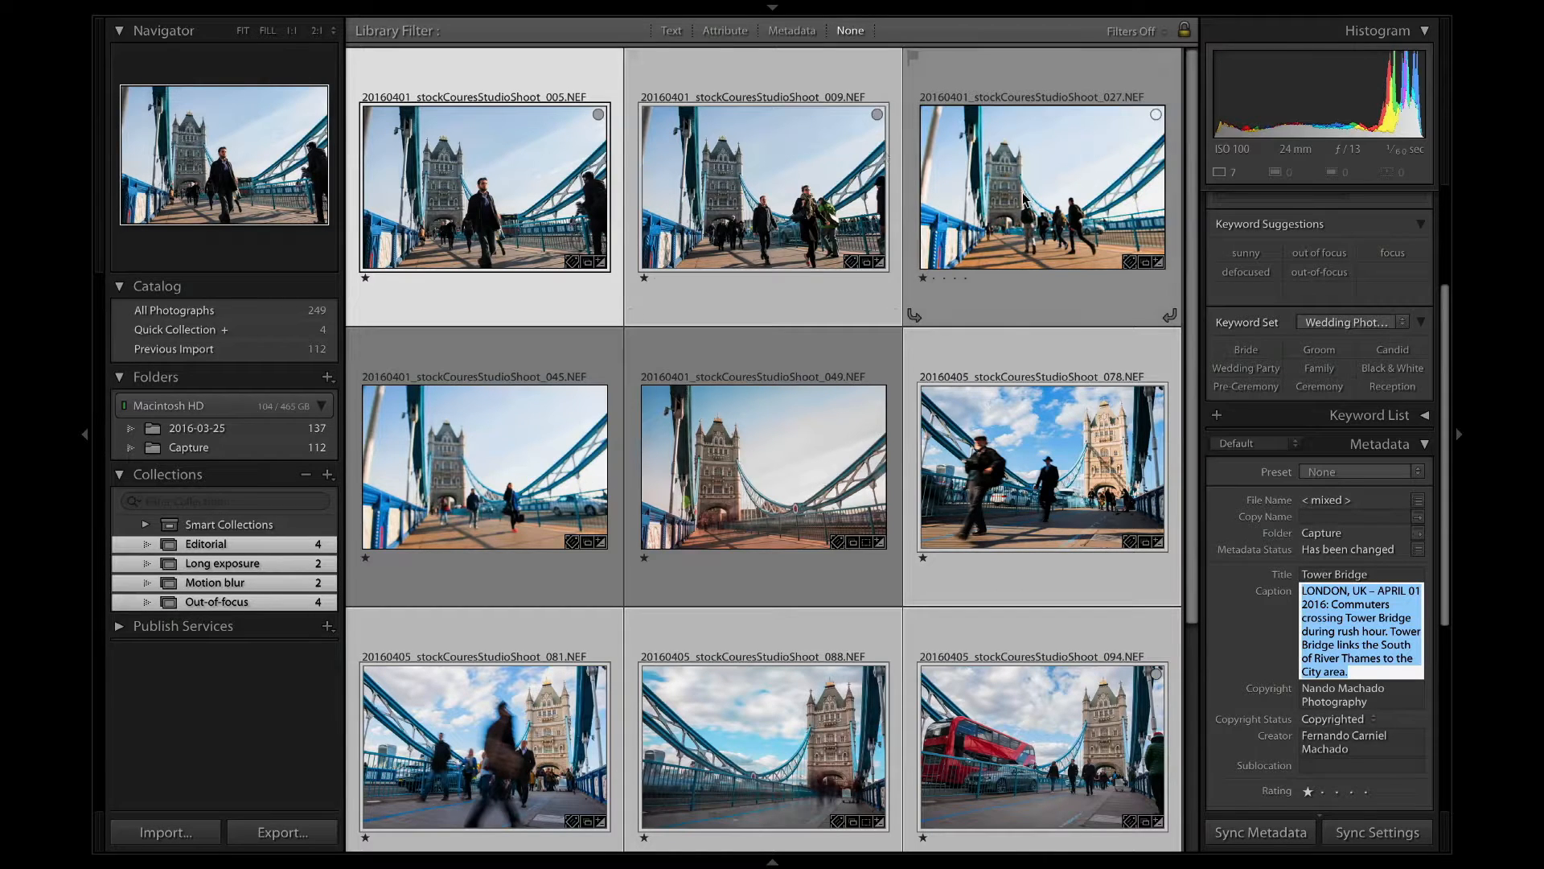
{"action": "key", "text": "Return"}
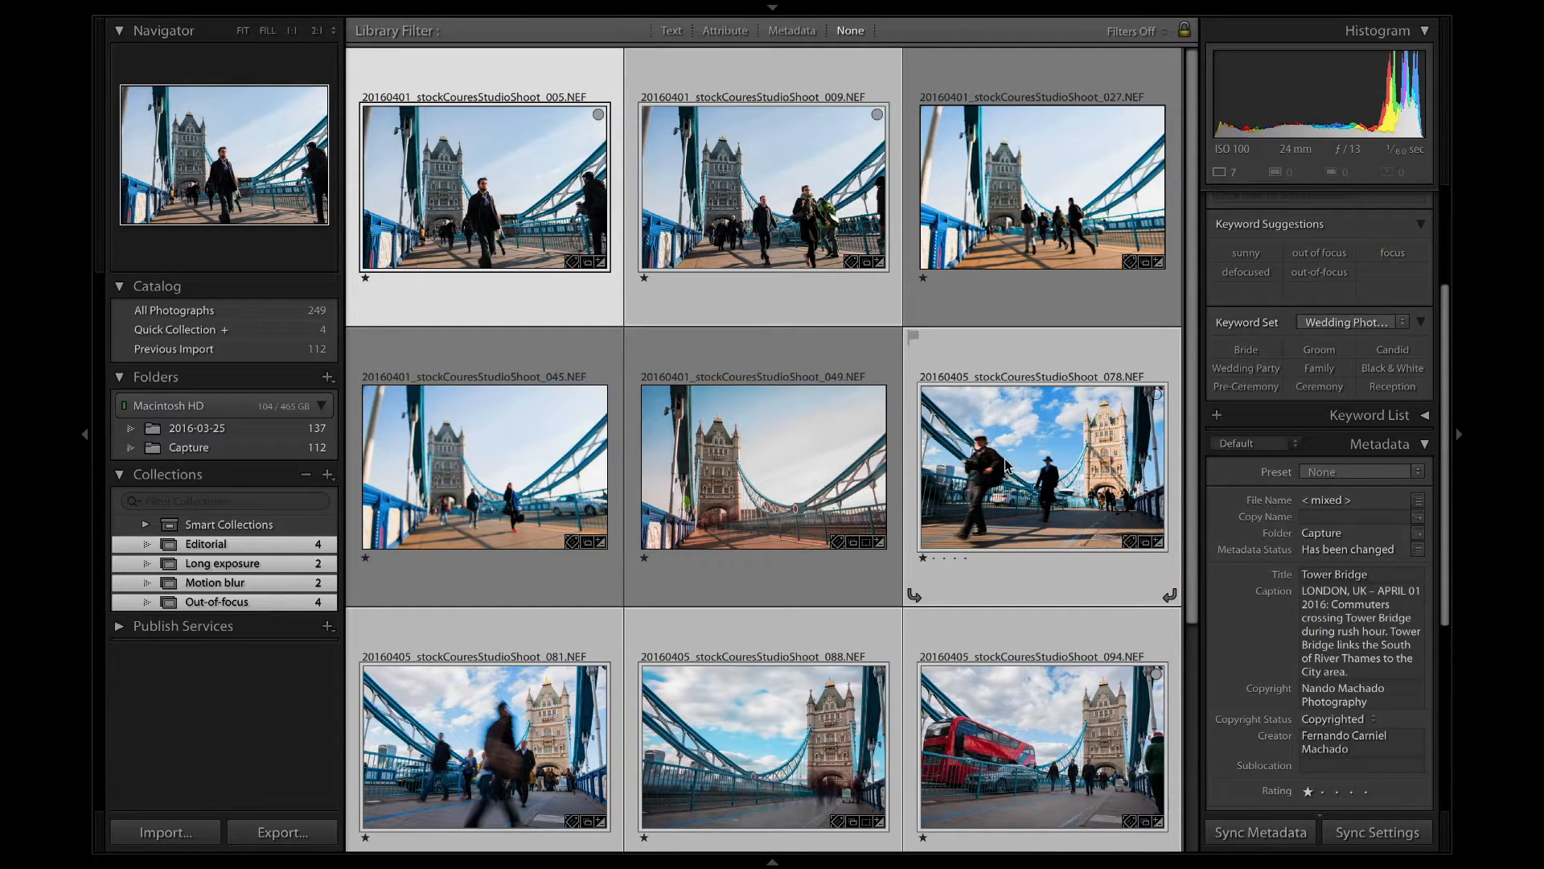
Select photos 078 through 103 and set their caption date to APRIL 05 2016.
{"action": "left_click", "coordinate": [786, 422]}
{"action": "left_click", "coordinate": [977, 483]}
{"action": "scroll", "coordinate": [976, 483], "scroll_direction": "down", "scroll_amount": 3}
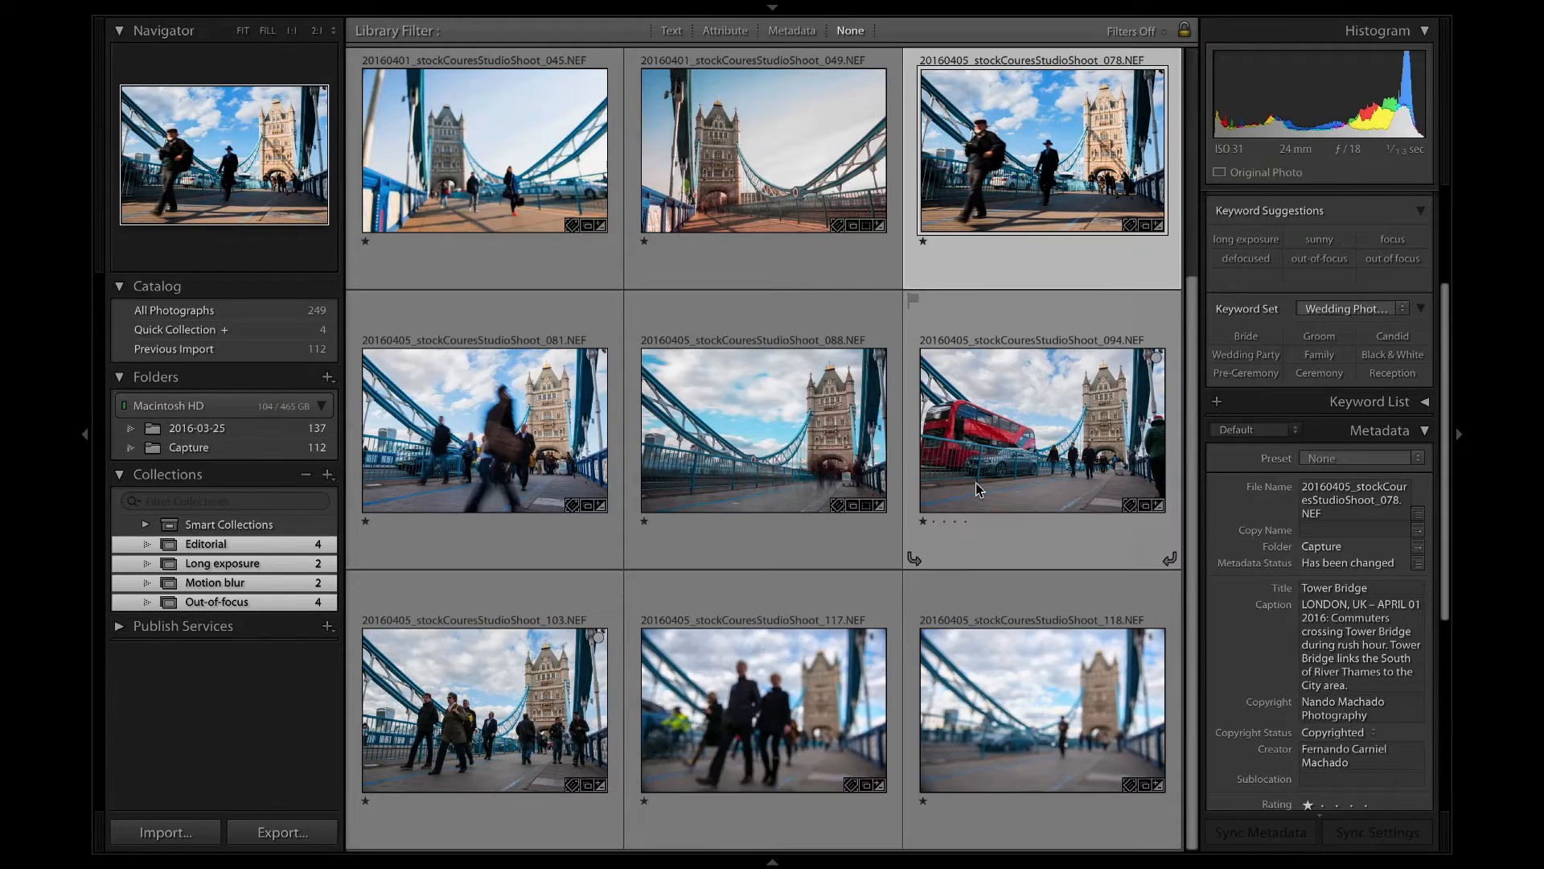
{"action": "left_click", "coordinate": [515, 692], "text": "shift"}
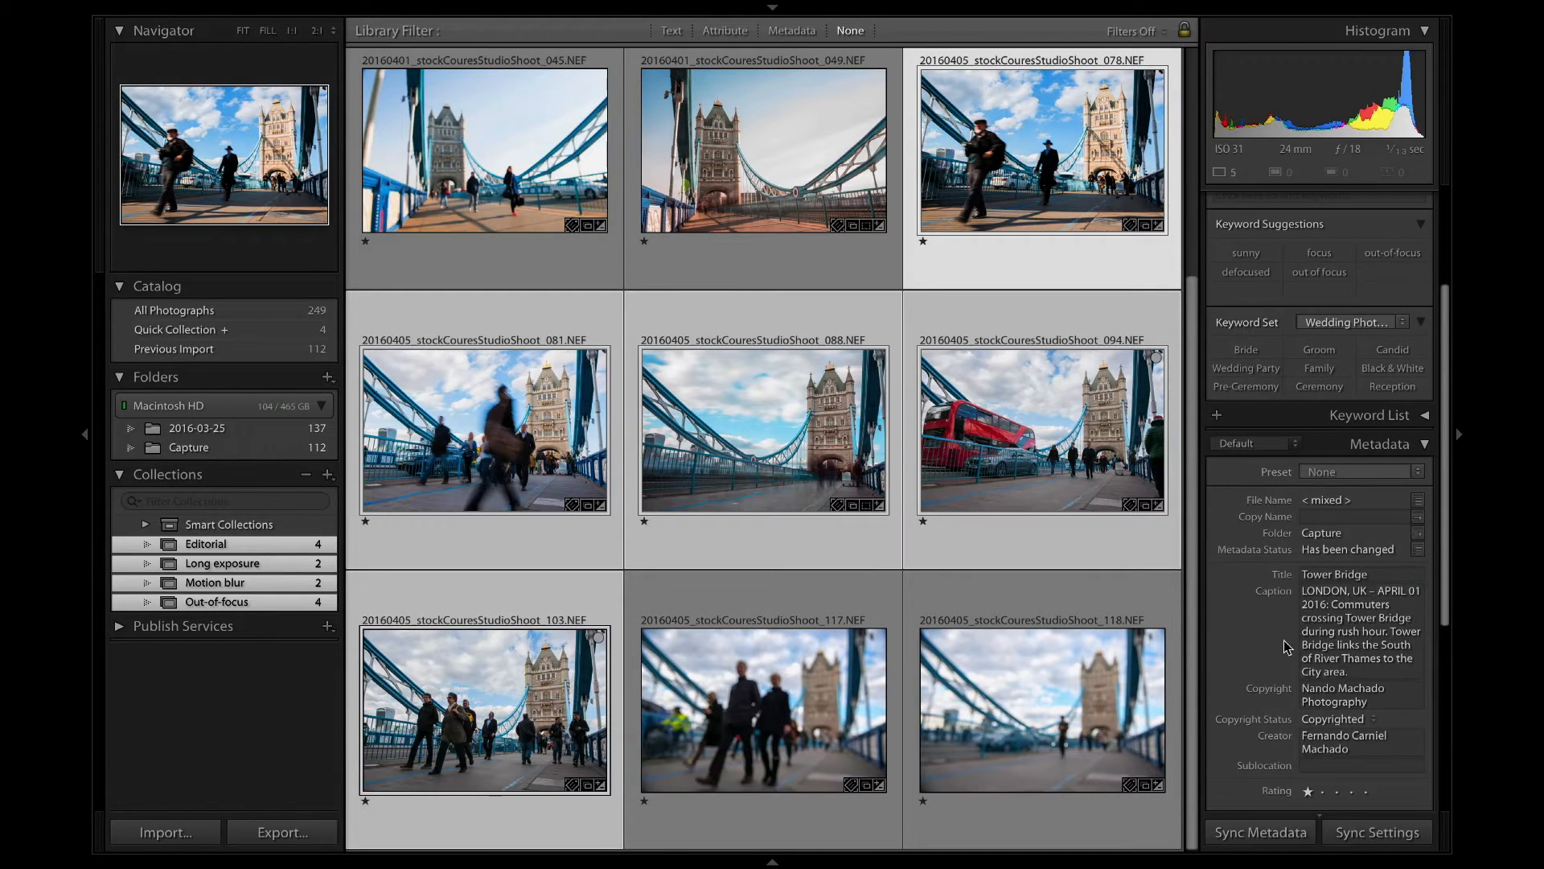
{"action": "left_click", "coordinate": [1412, 588]}
{"action": "left_click", "coordinate": [1414, 587]}
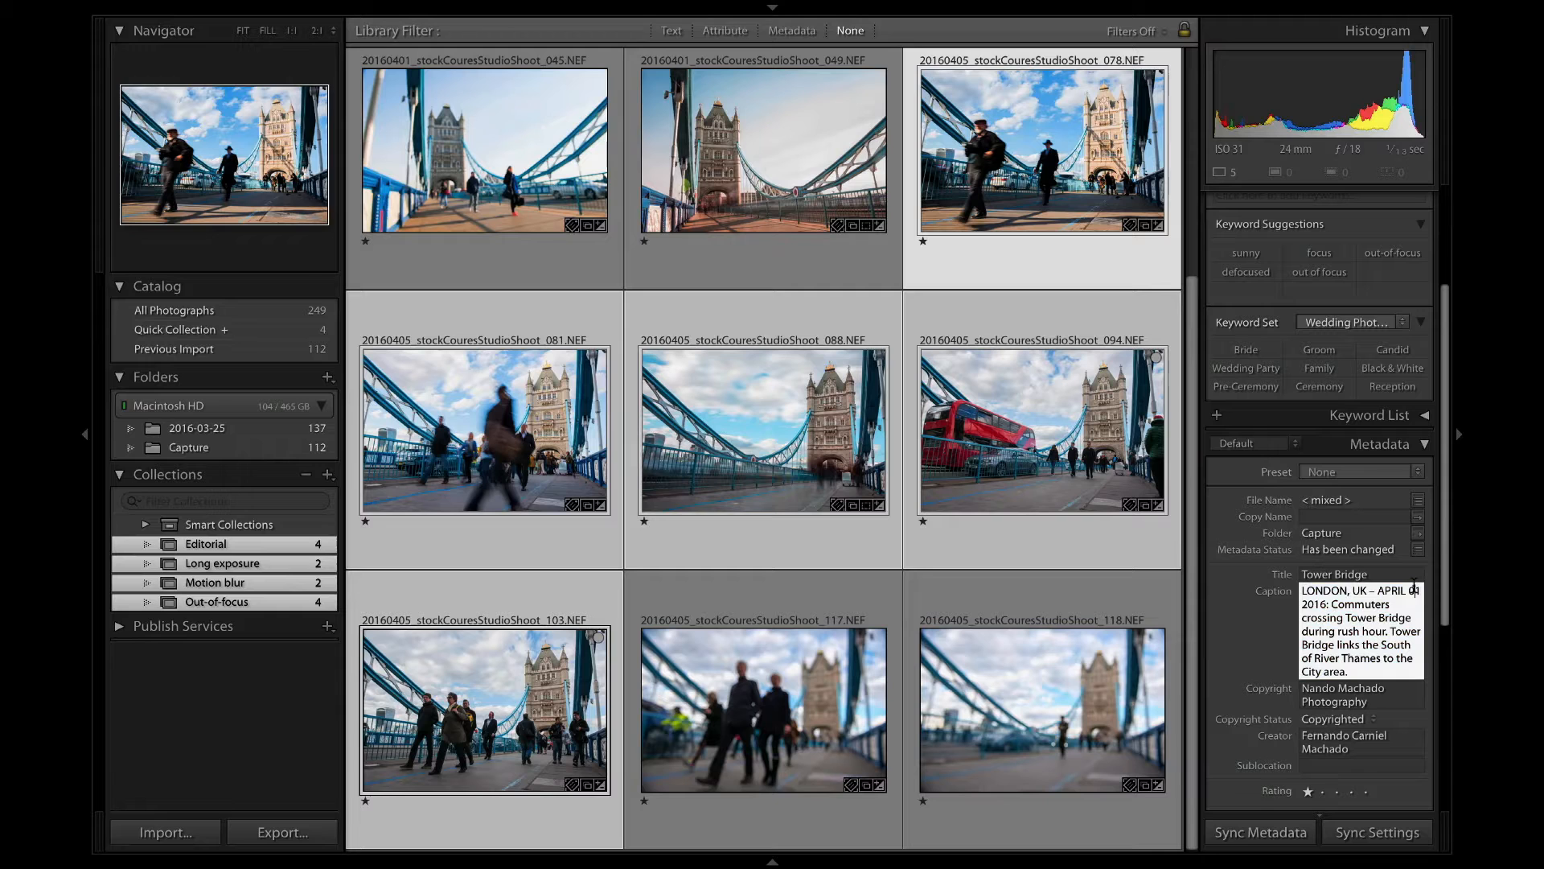
{"action": "key", "text": "BackSpace"}
{"action": "type", "text": "5"}
{"action": "key", "text": "Return"}
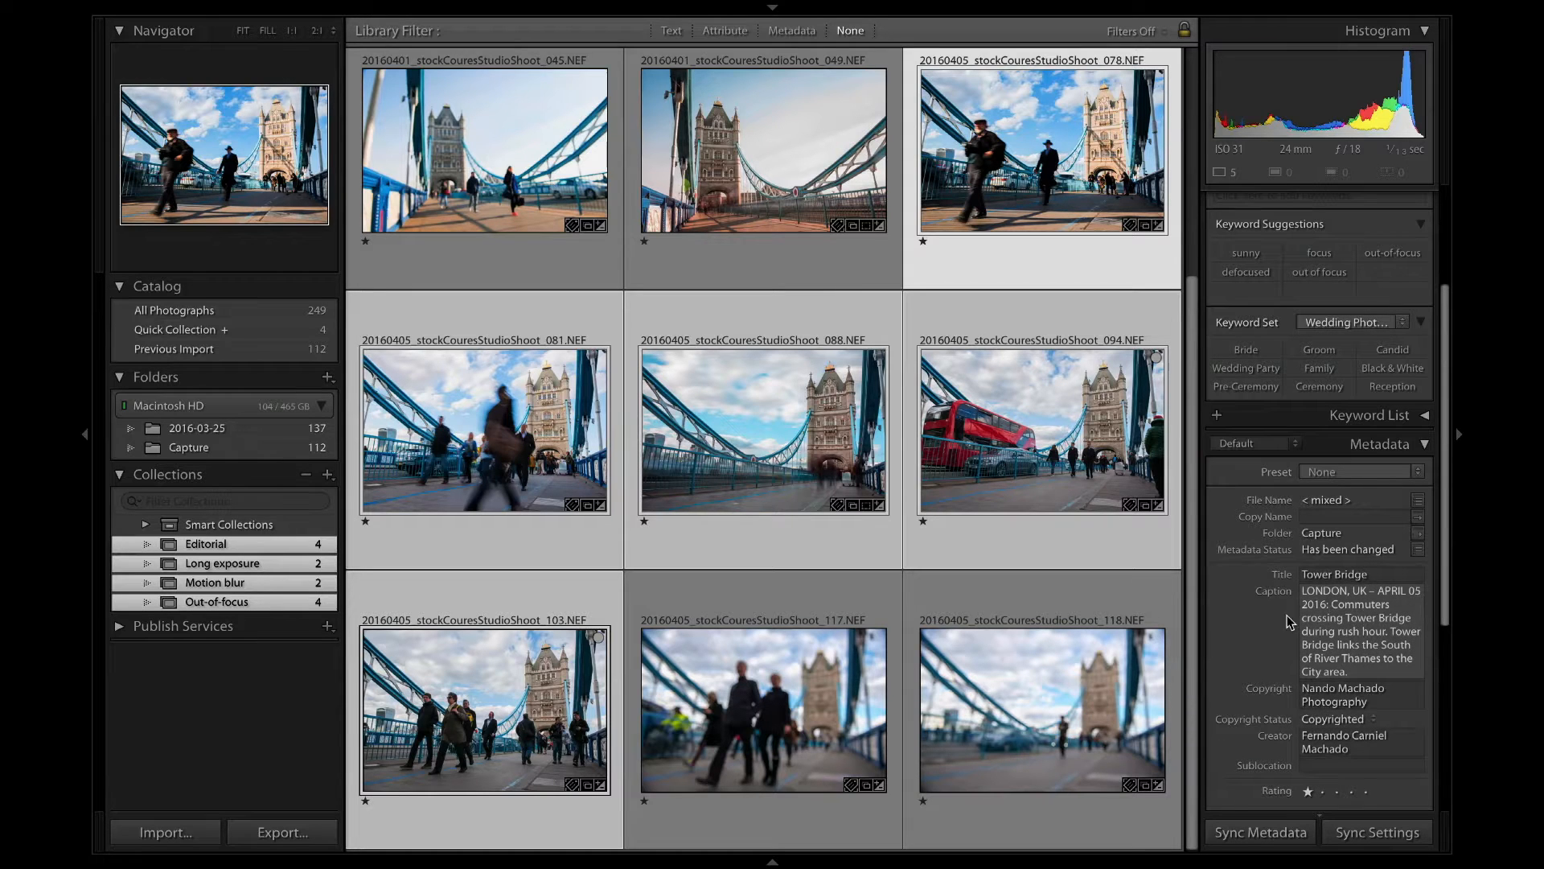
Add photos 005 and 009 to the selection and invert it to select the five photos without an editorial caption.
{"action": "scroll", "coordinate": [705, 480], "scroll_direction": "up", "scroll_amount": 3}
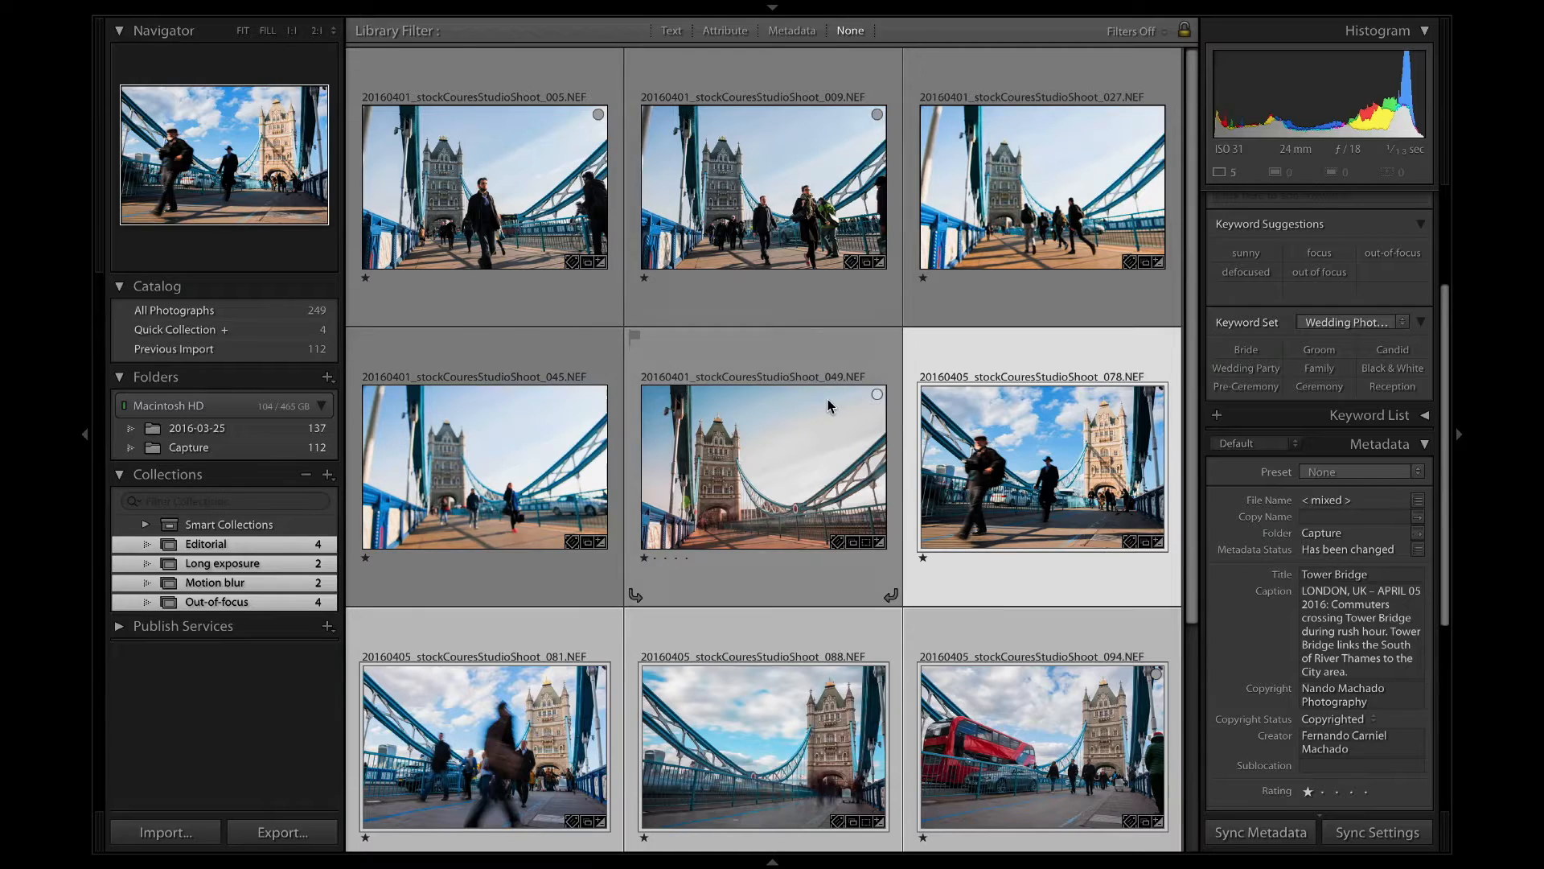
{"action": "left_click", "coordinate": [499, 206], "text": "super"}
{"action": "left_click", "coordinate": [764, 201], "text": "super"}
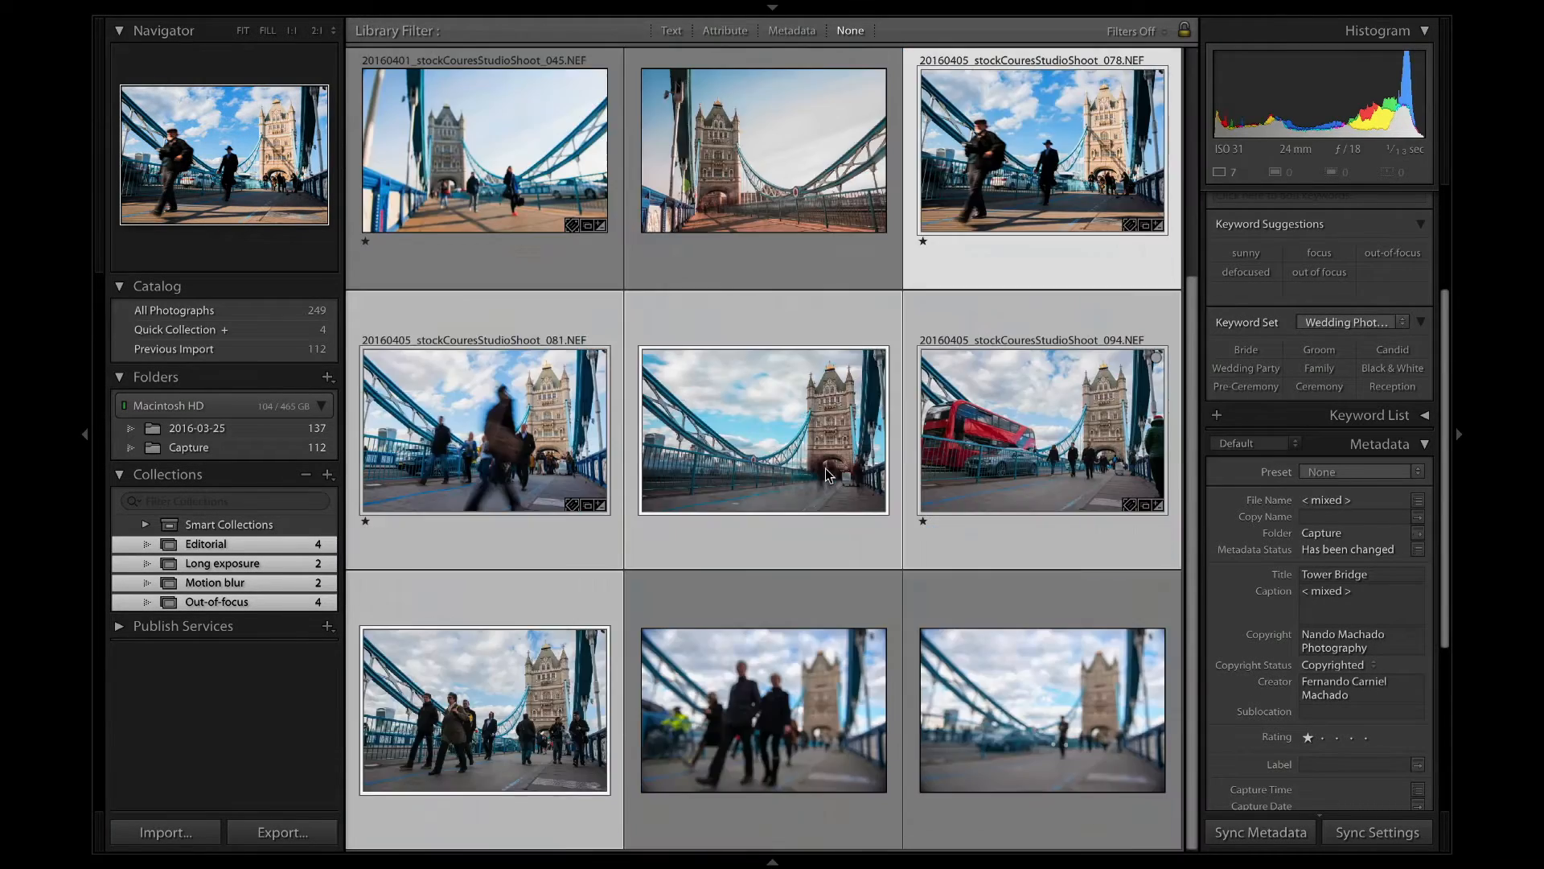
{"action": "left_click", "coordinate": [618, 10]}
{"action": "type", "text": "sele"}
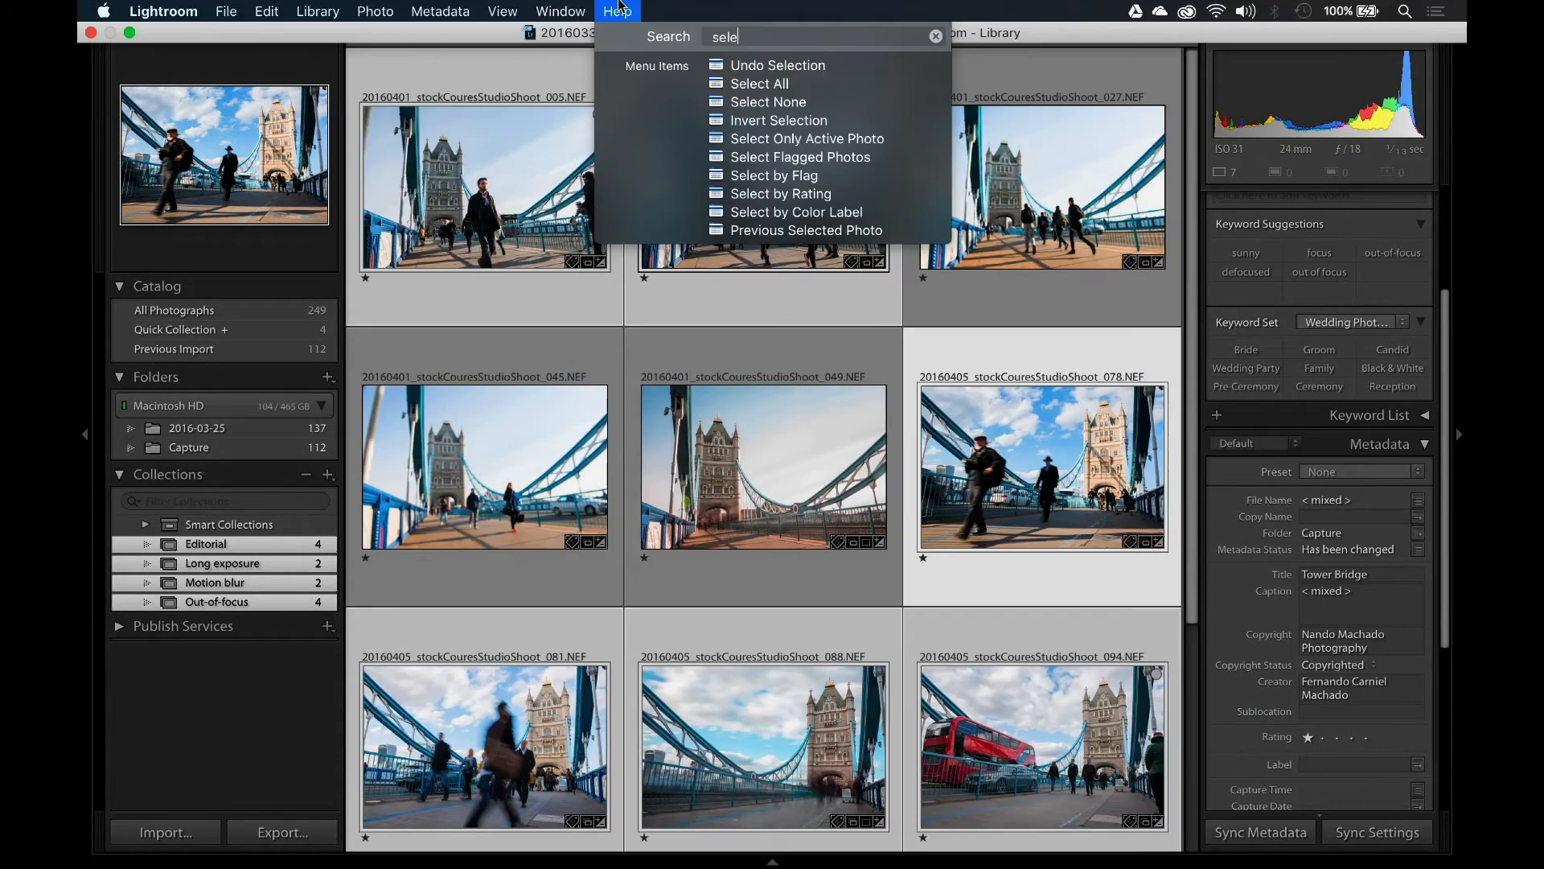
{"action": "left_click", "coordinate": [718, 121]}
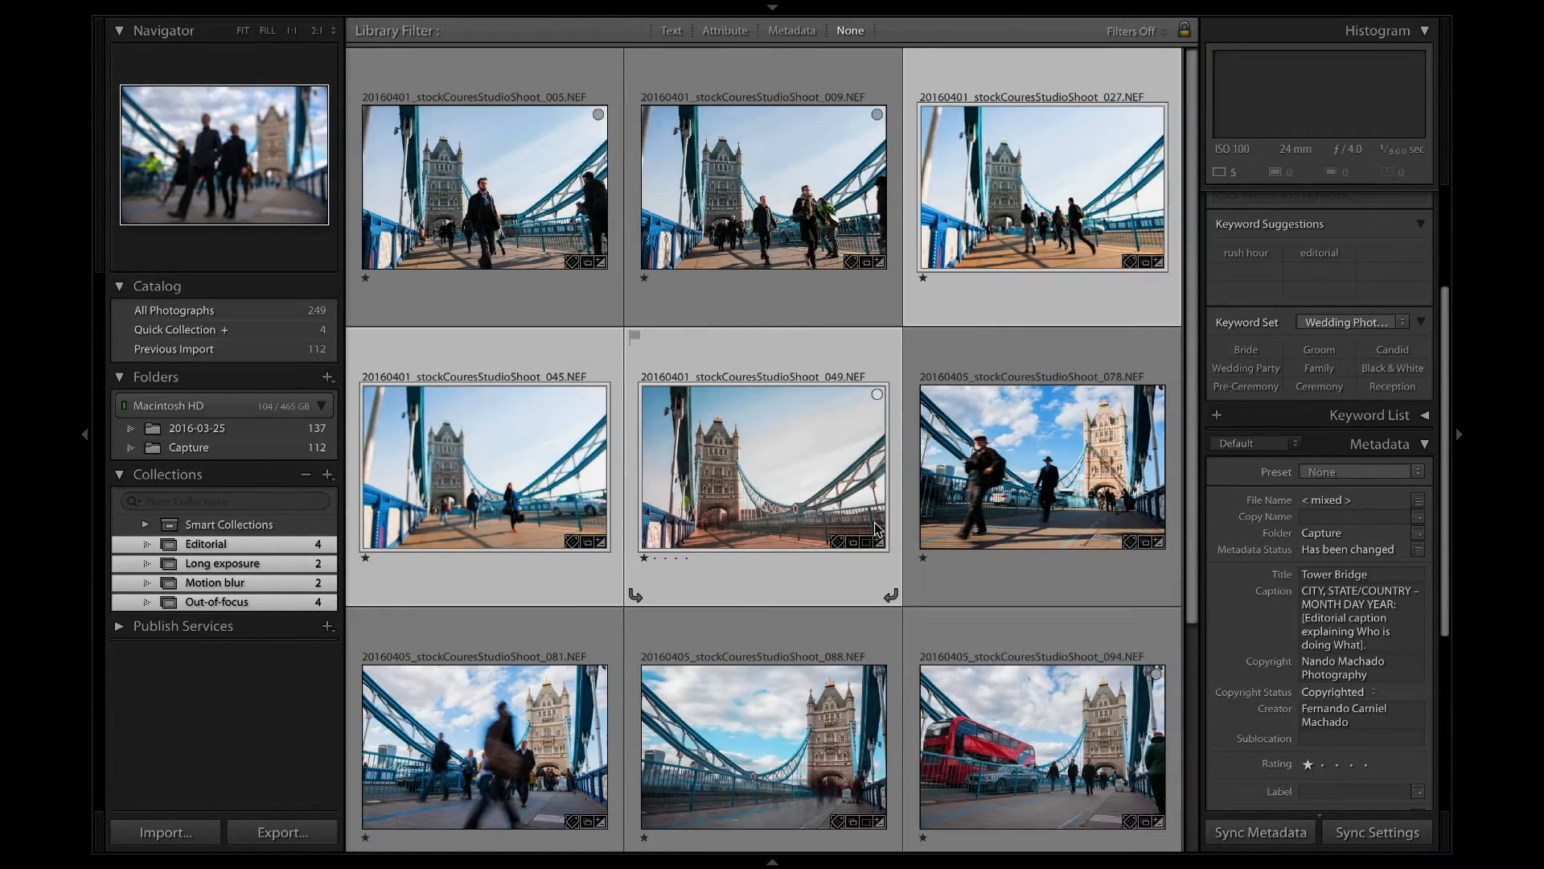
{"action": "scroll", "coordinate": [878, 528], "scroll_direction": "down", "scroll_amount": 2}
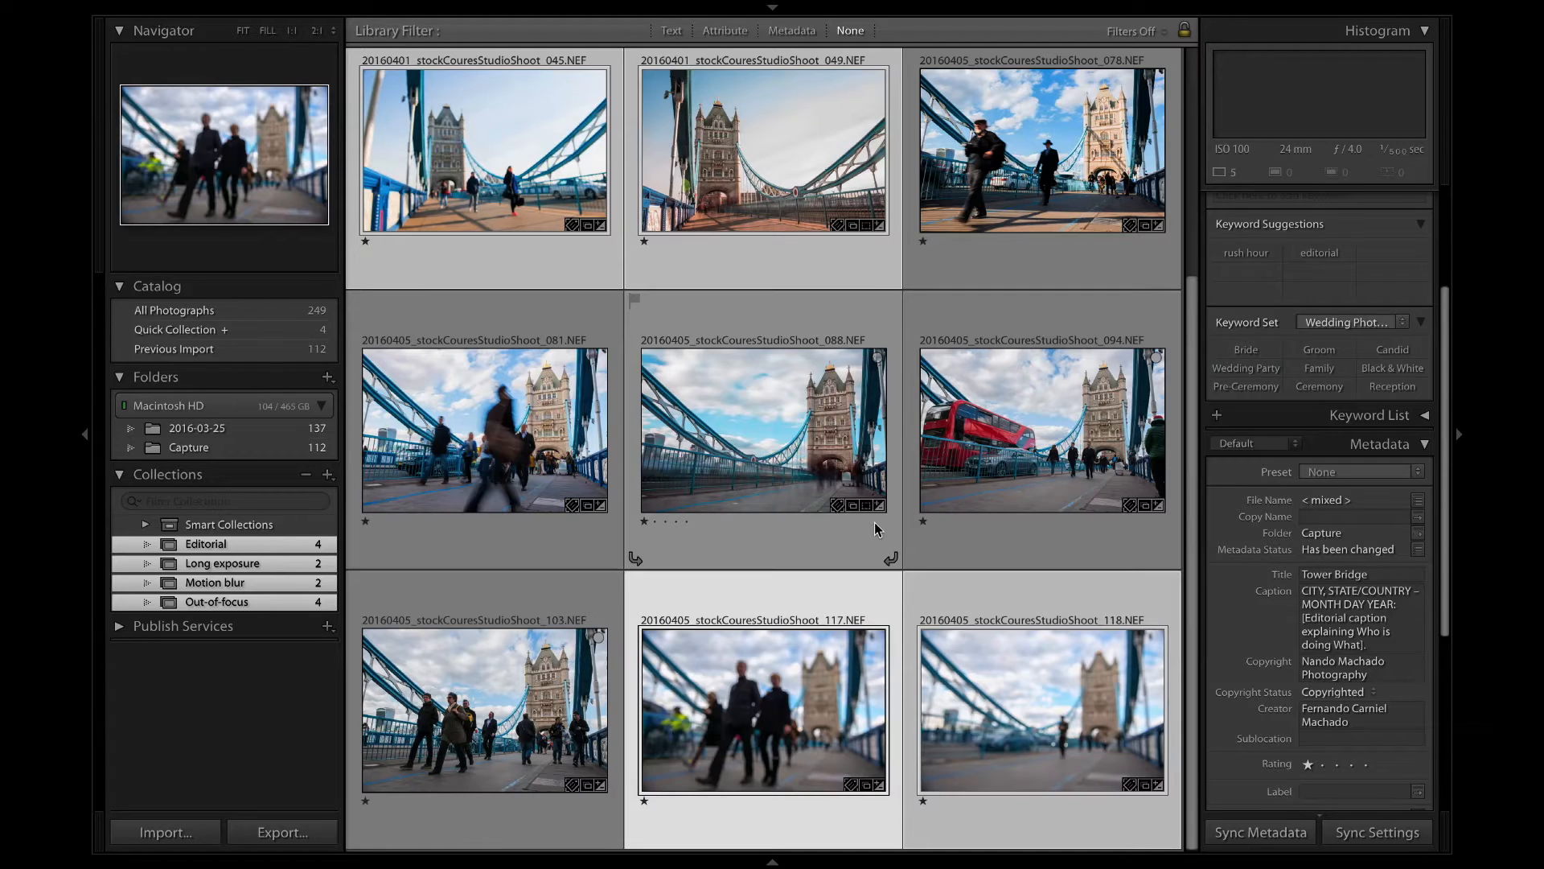
Replace the caption of the five selected photos with "Pedestrians crossing Tower Bridge." and apply it.
{"action": "left_click", "coordinate": [1351, 596]}
{"action": "key", "text": "BackSpace"}
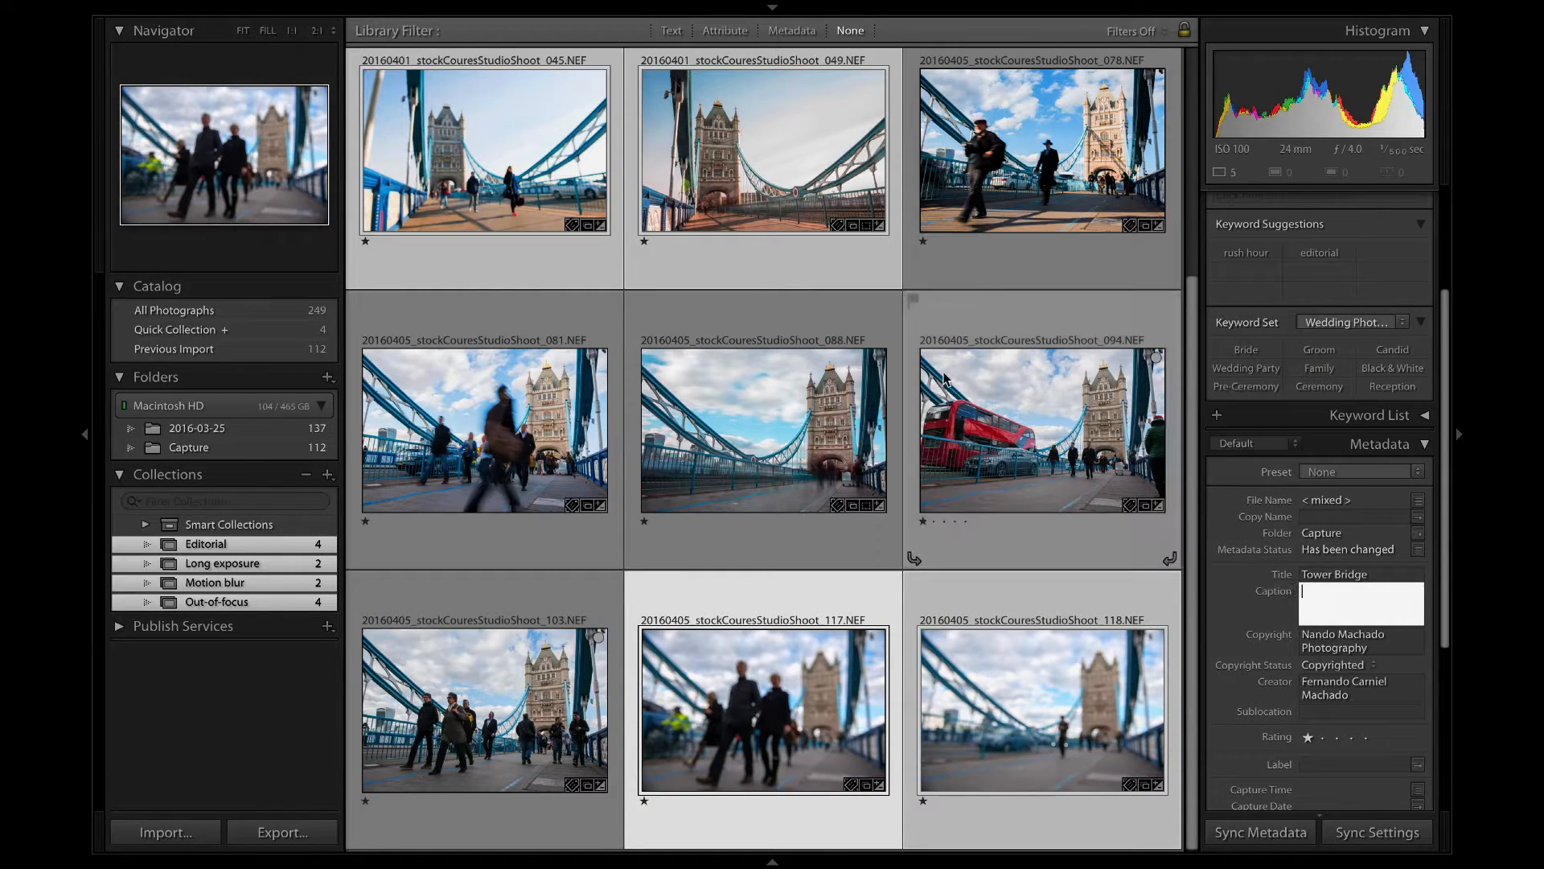
{"action": "type", "text": "Pedestrians crossing"}
{"action": "key", "text": "BackSpace"}
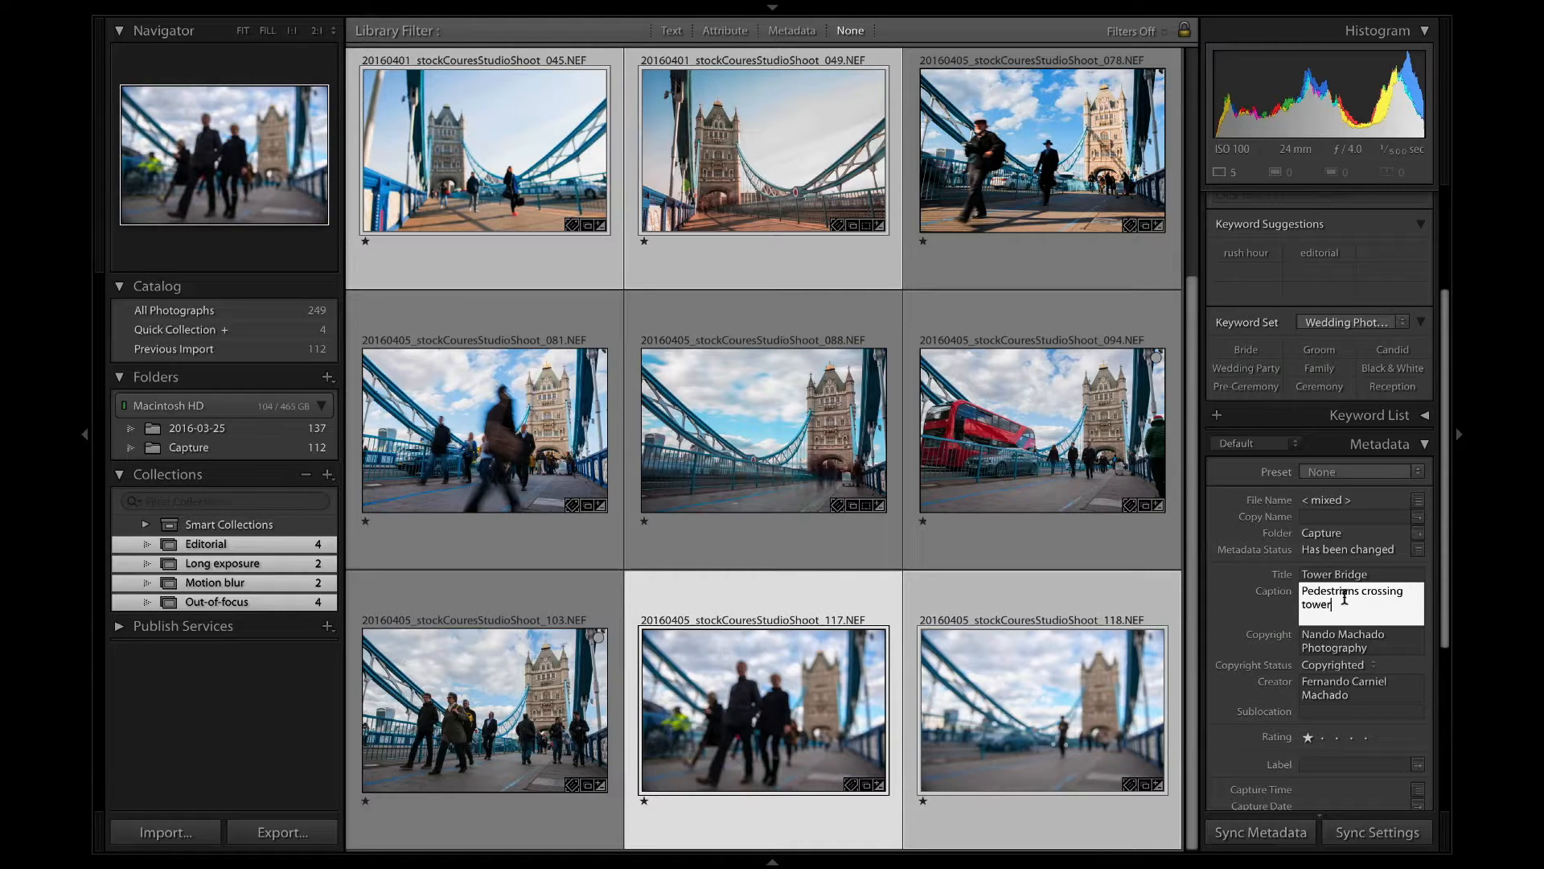
{"action": "type", "text": "Tower Bridge."}
{"action": "scroll", "coordinate": [964, 489], "scroll_direction": "up", "scroll_amount": 3}
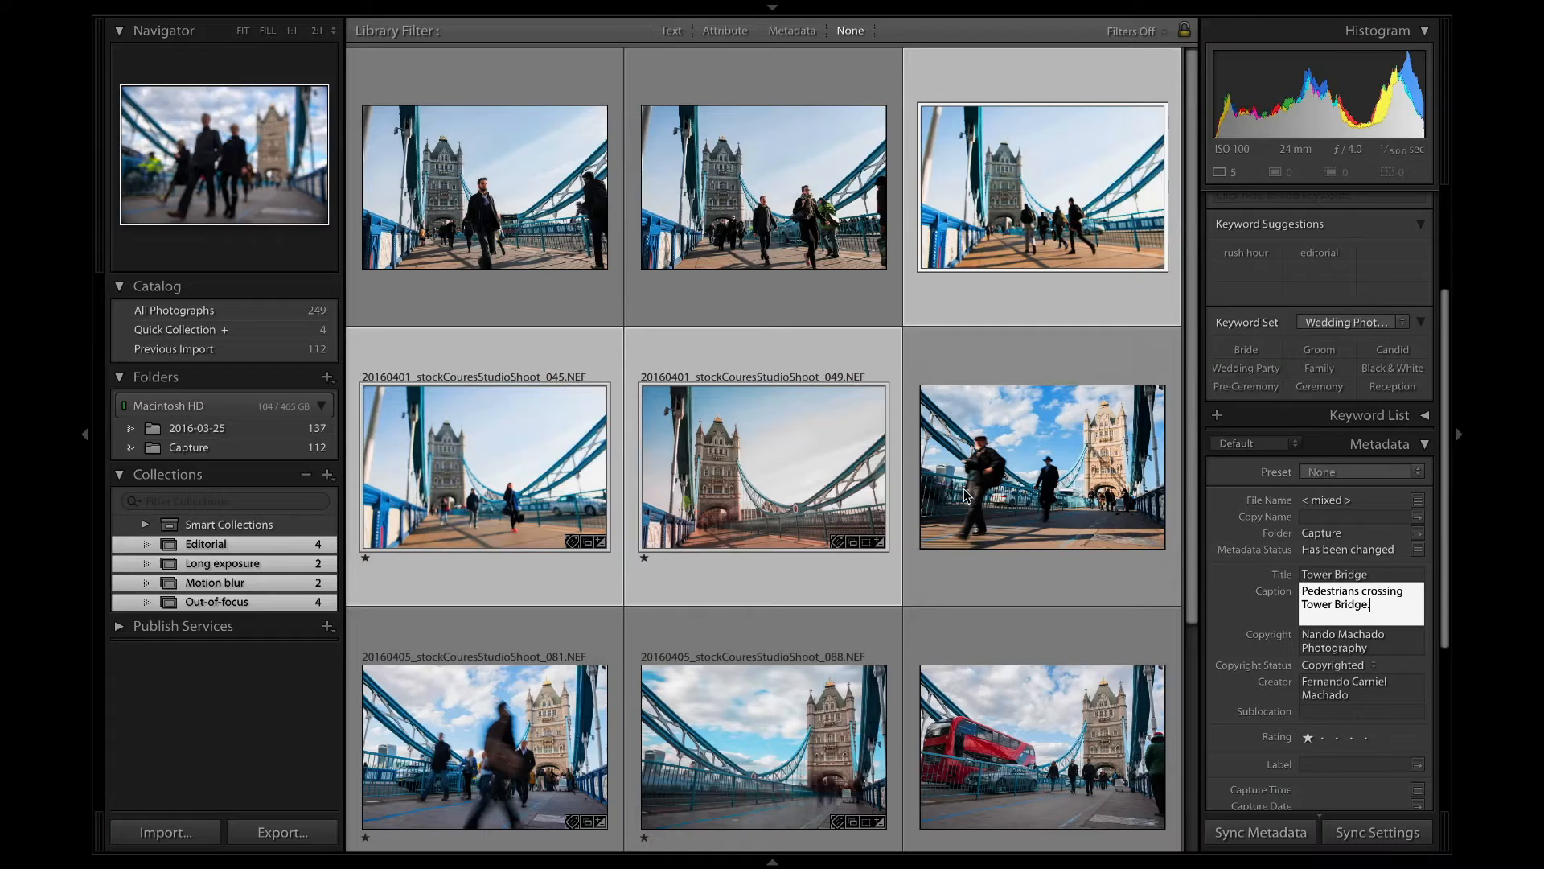
{"action": "scroll", "coordinate": [964, 489], "scroll_direction": "up", "scroll_amount": 1}
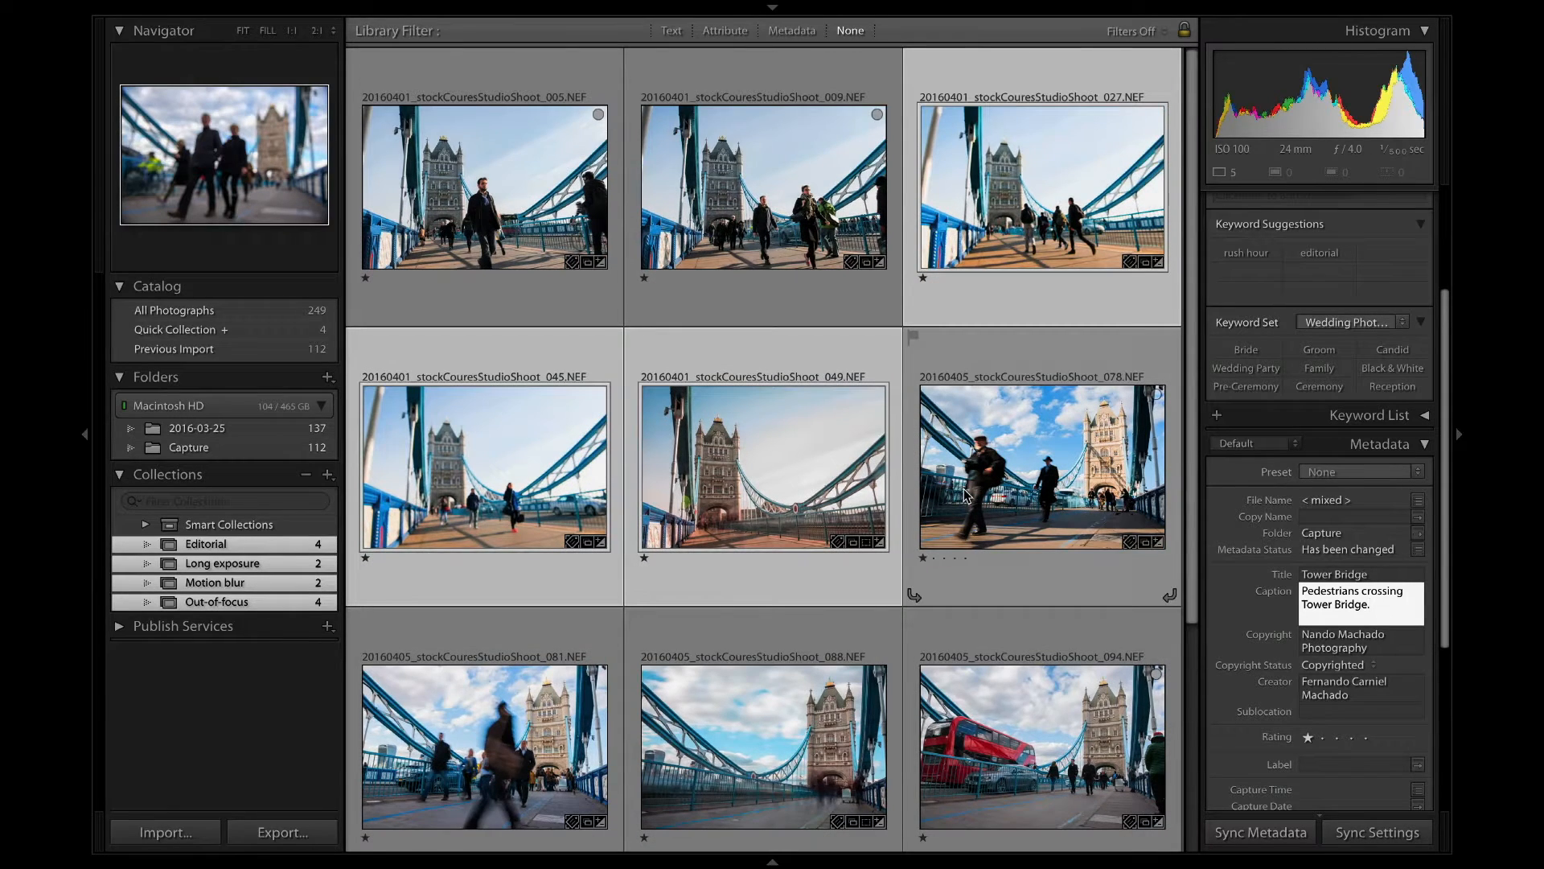
{"action": "scroll", "coordinate": [963, 489], "scroll_direction": "down", "scroll_amount": 5}
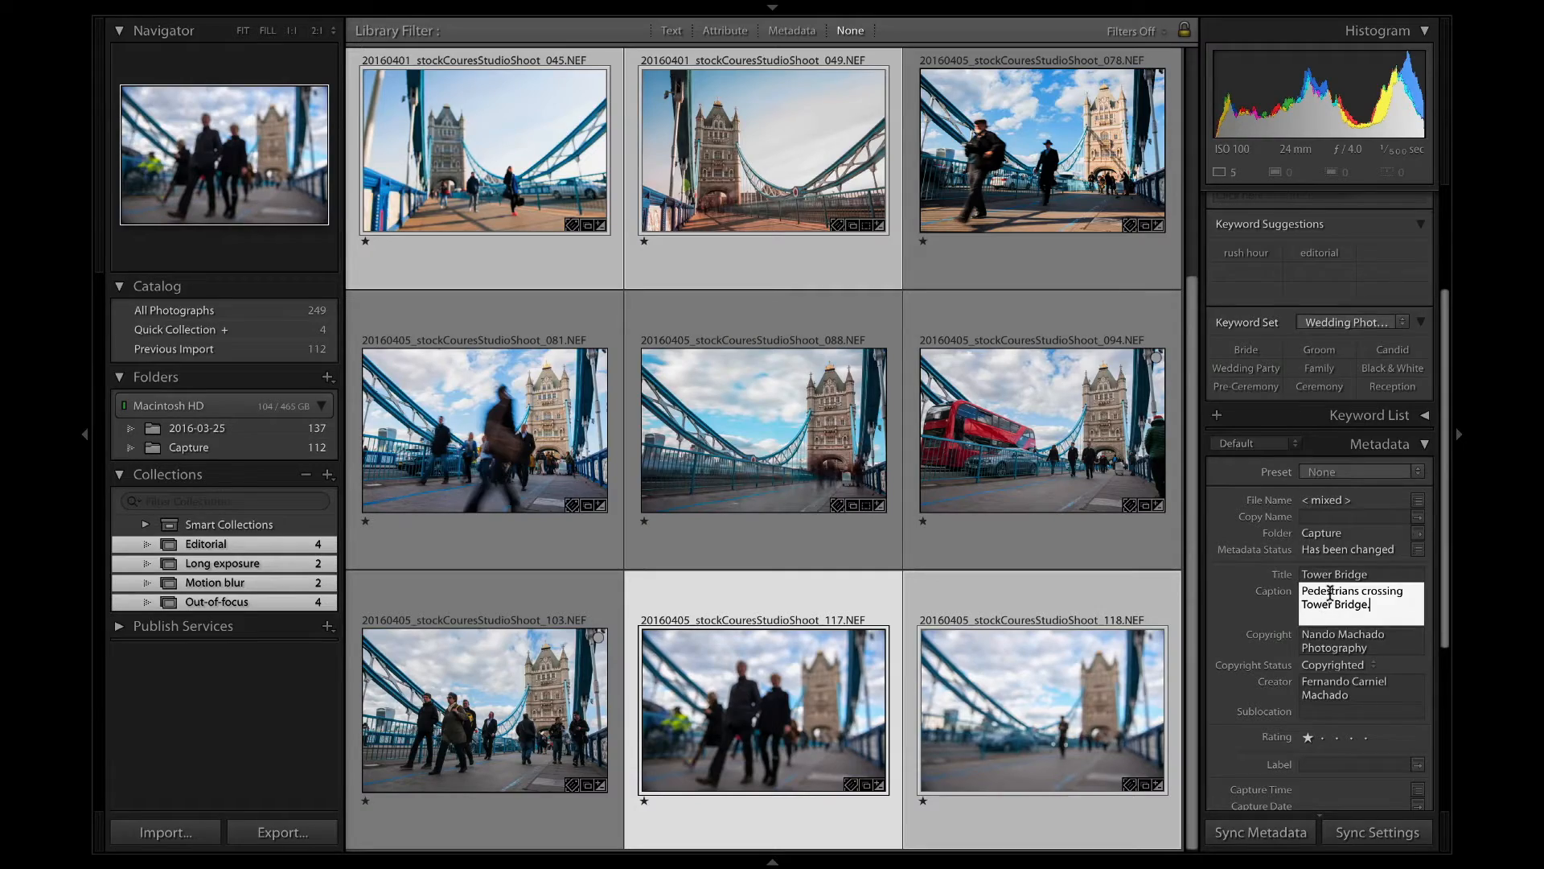
{"action": "scroll", "coordinate": [1330, 593], "scroll_direction": "up", "scroll_amount": 3}
{"action": "scroll", "coordinate": [820, 397], "scroll_direction": "up", "scroll_amount": 5}
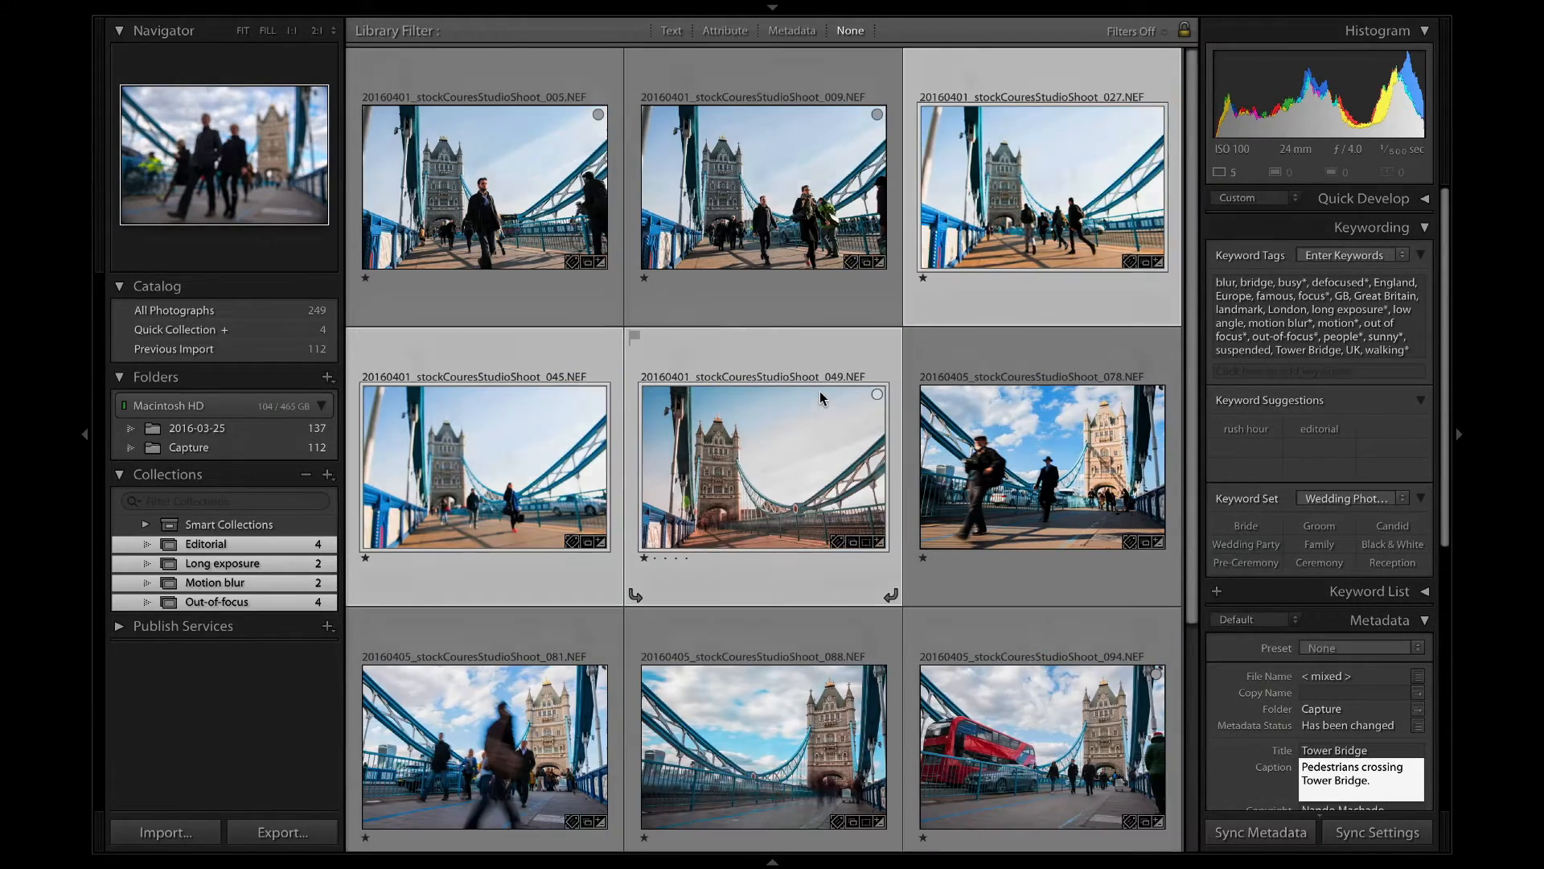
{"action": "scroll", "coordinate": [820, 397], "scroll_direction": "down", "scroll_amount": 5}
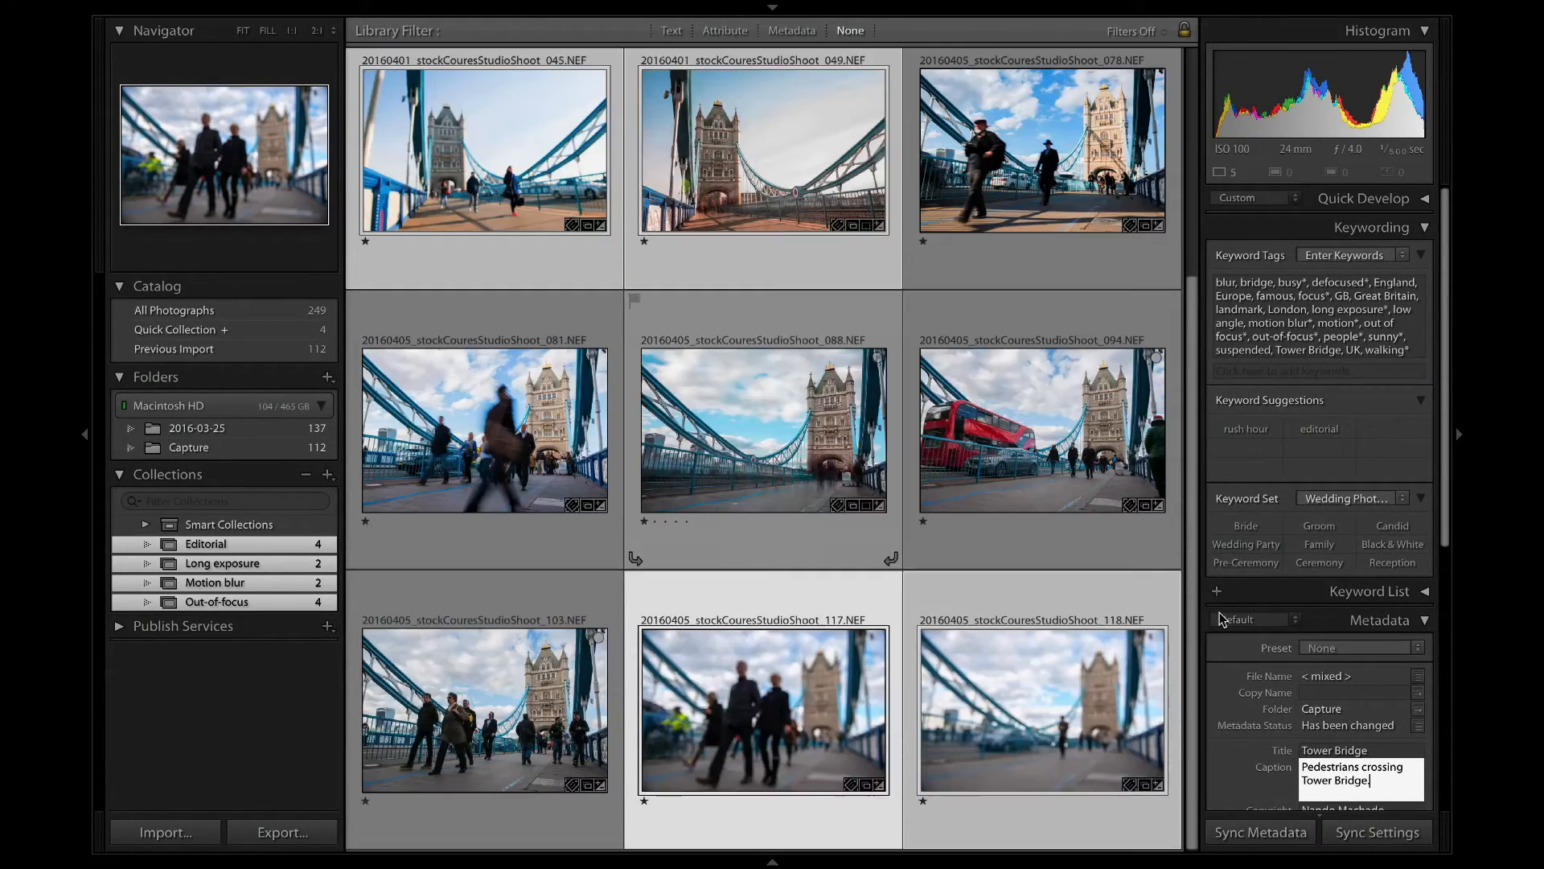
{"action": "left_click", "coordinate": [1294, 760]}
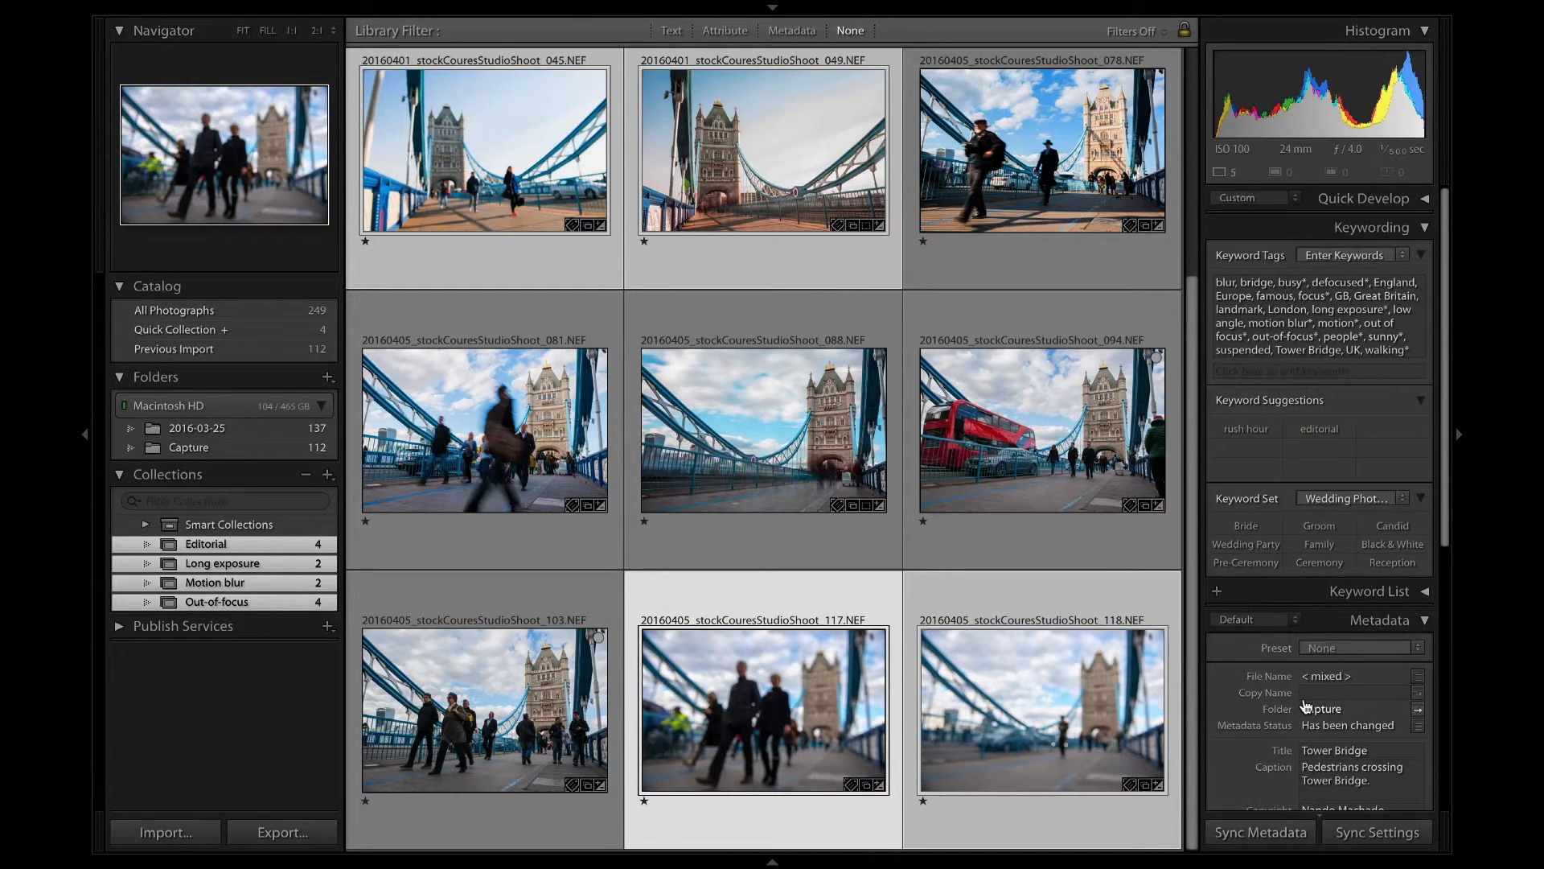
Reword the start of the selected photos' caption so that it reads "Out-of-focus image of pedestrians crossing Tower Bridge.".
{"action": "scroll", "coordinate": [1306, 707], "scroll_direction": "down", "scroll_amount": 3}
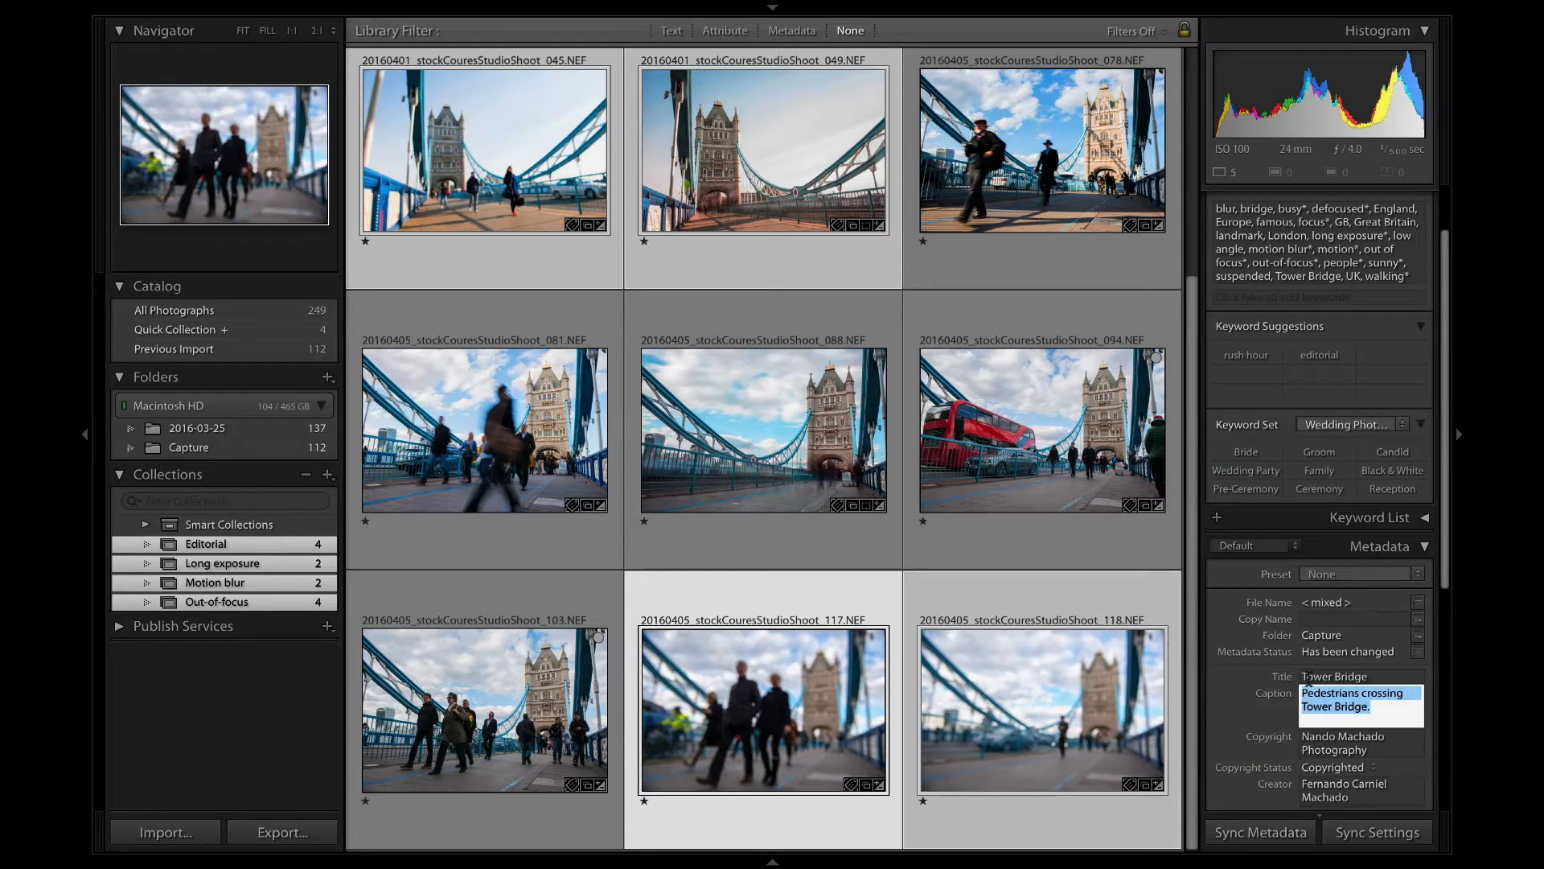
{"action": "left_click", "coordinate": [1309, 690]}
{"action": "type", "text": "Out-of-"}
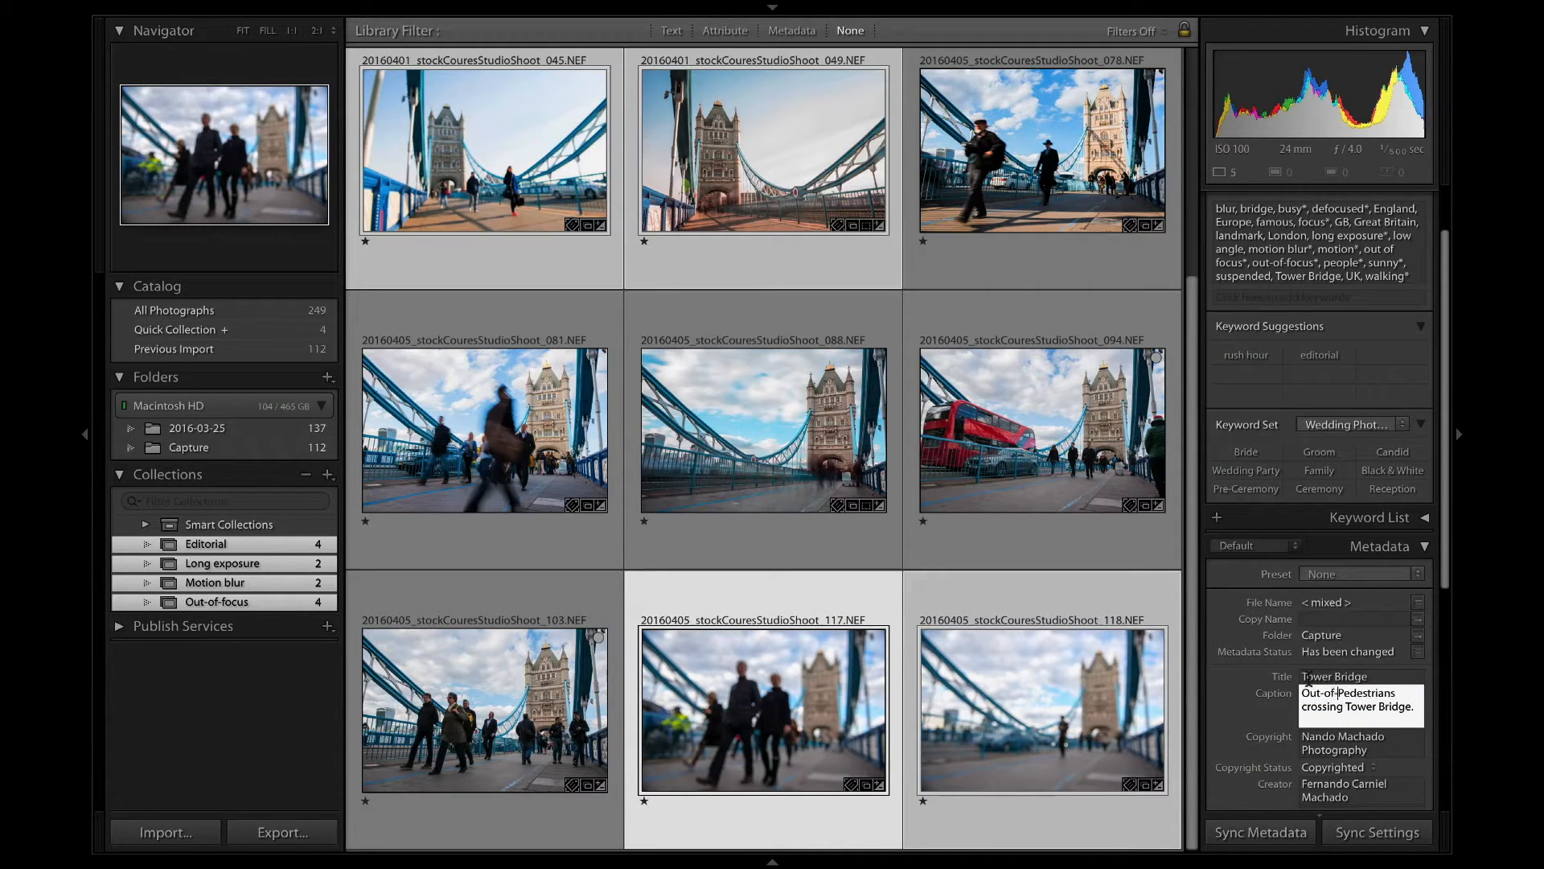
{"action": "type", "text": "focus"}
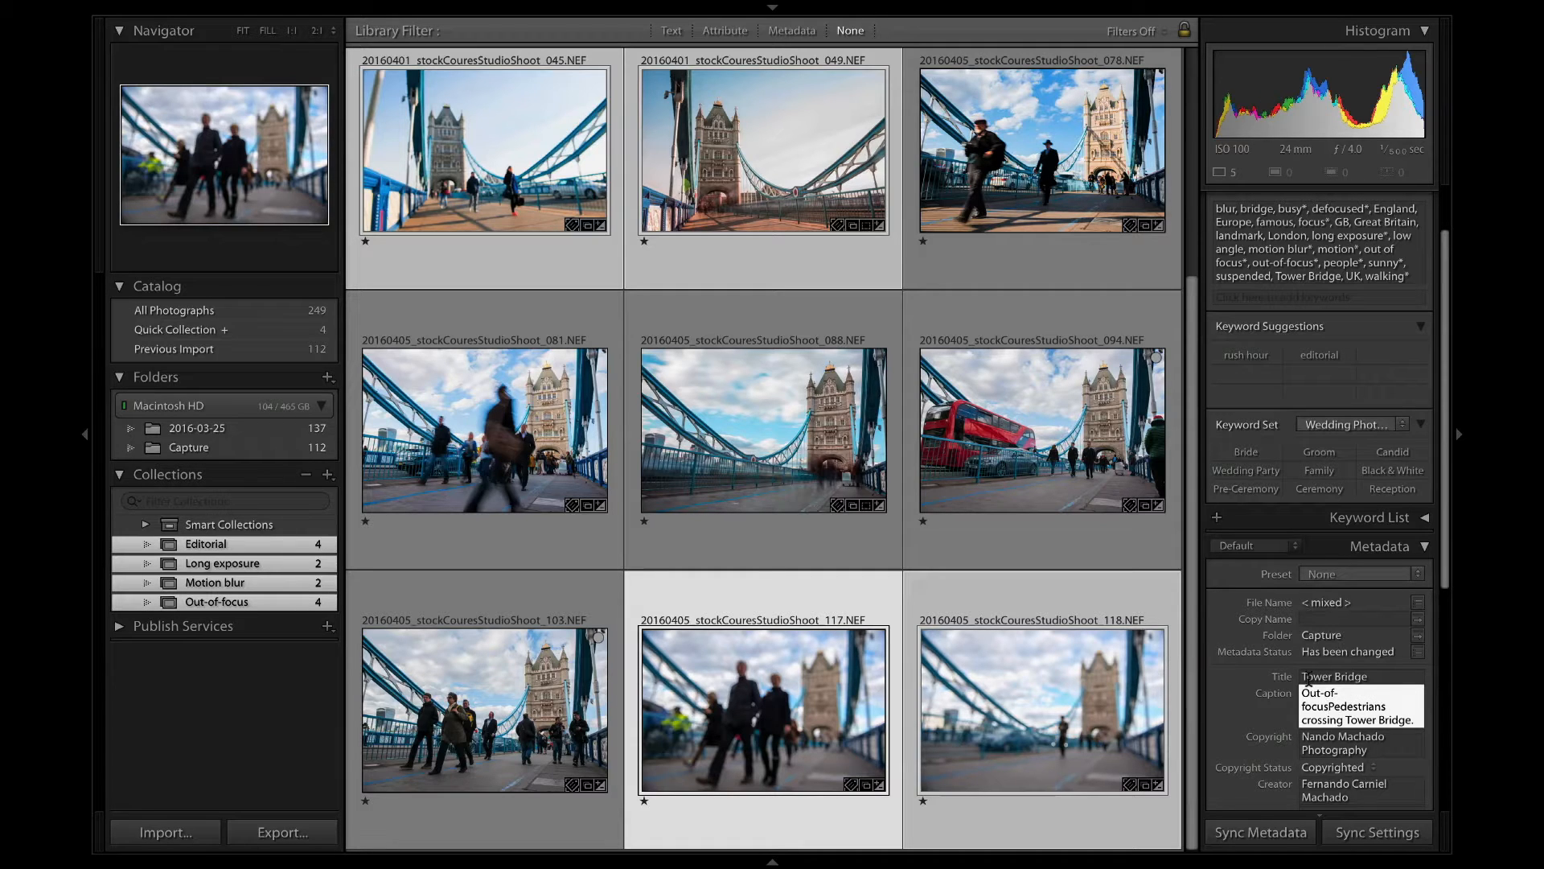
{"action": "type", "text": " image of"}
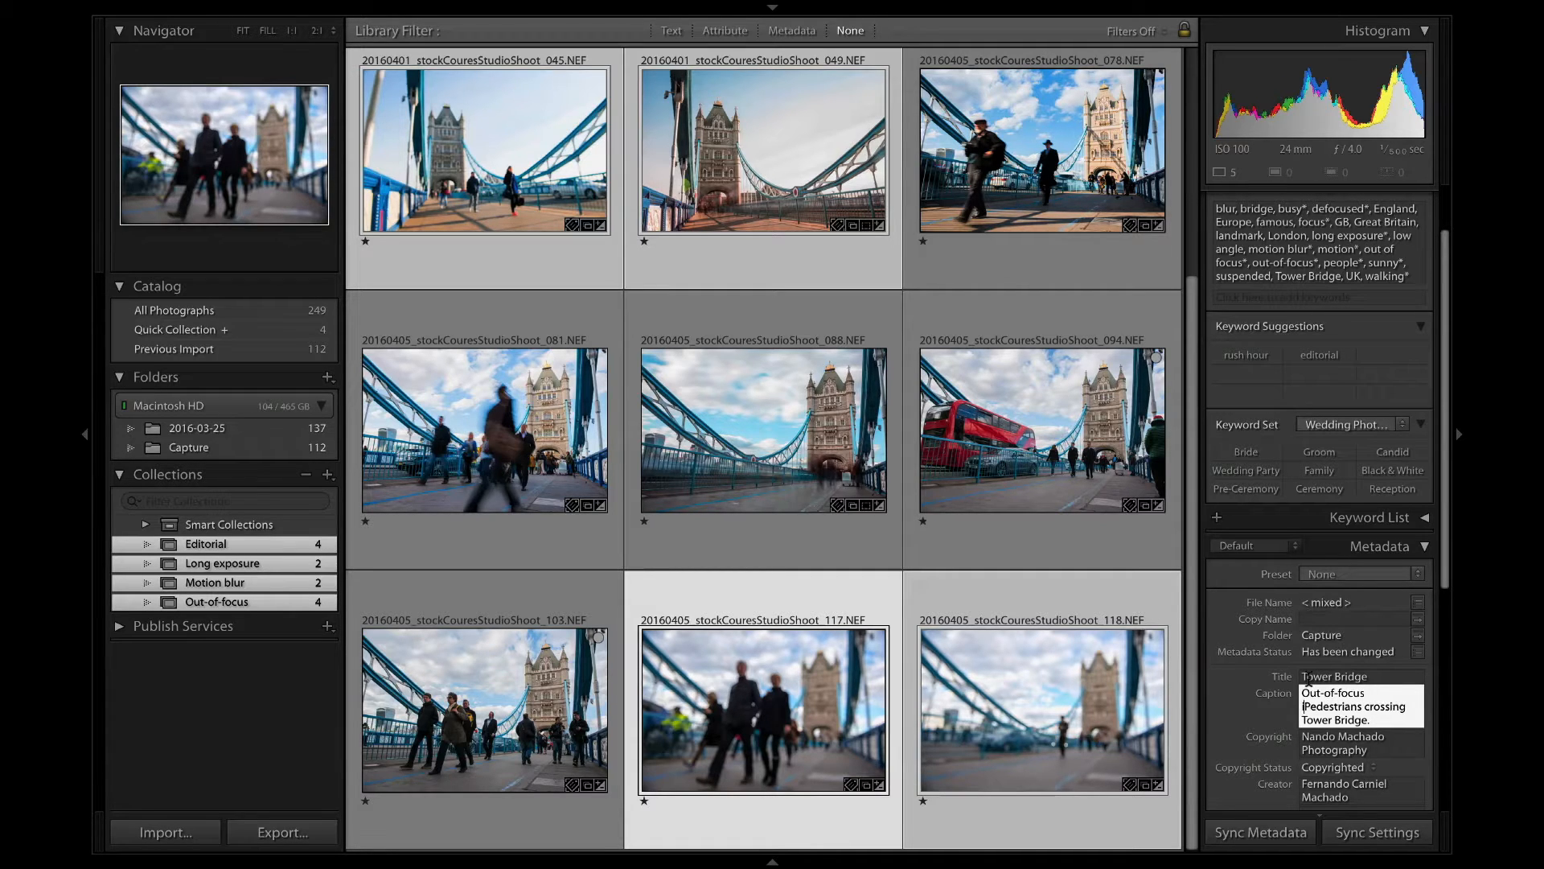
{"action": "key", "text": "Delete"}
{"action": "type", "text": "p"}
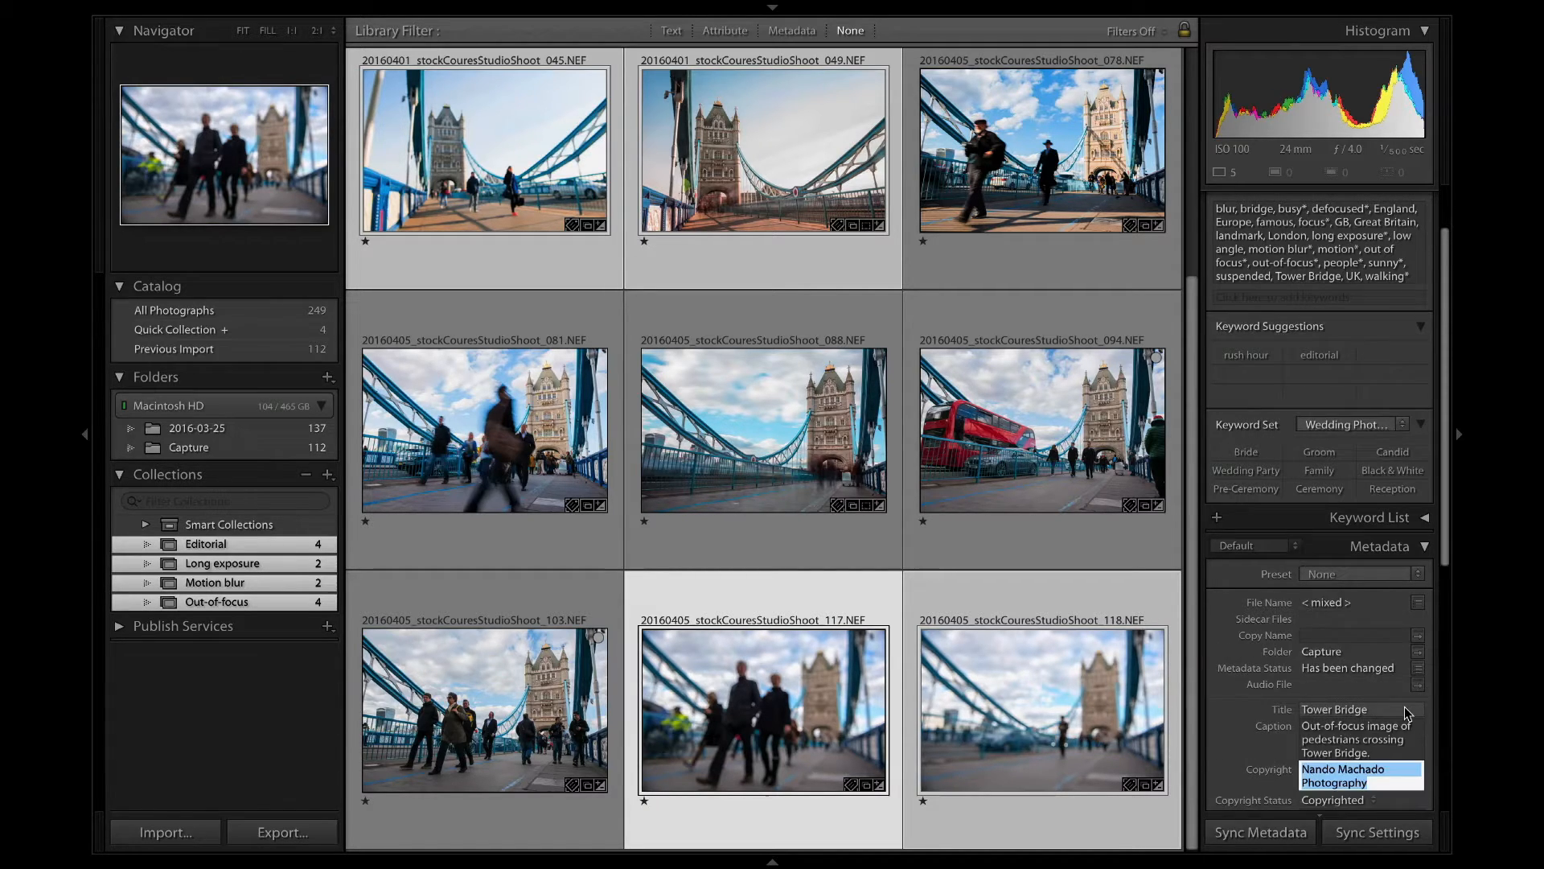
Insert the word "unrecognisable" after "pedestrians" in the out-of-focus caption and apply it.
{"action": "left_click", "coordinate": [1358, 742]}
{"action": "left_click", "coordinate": [1361, 699]}
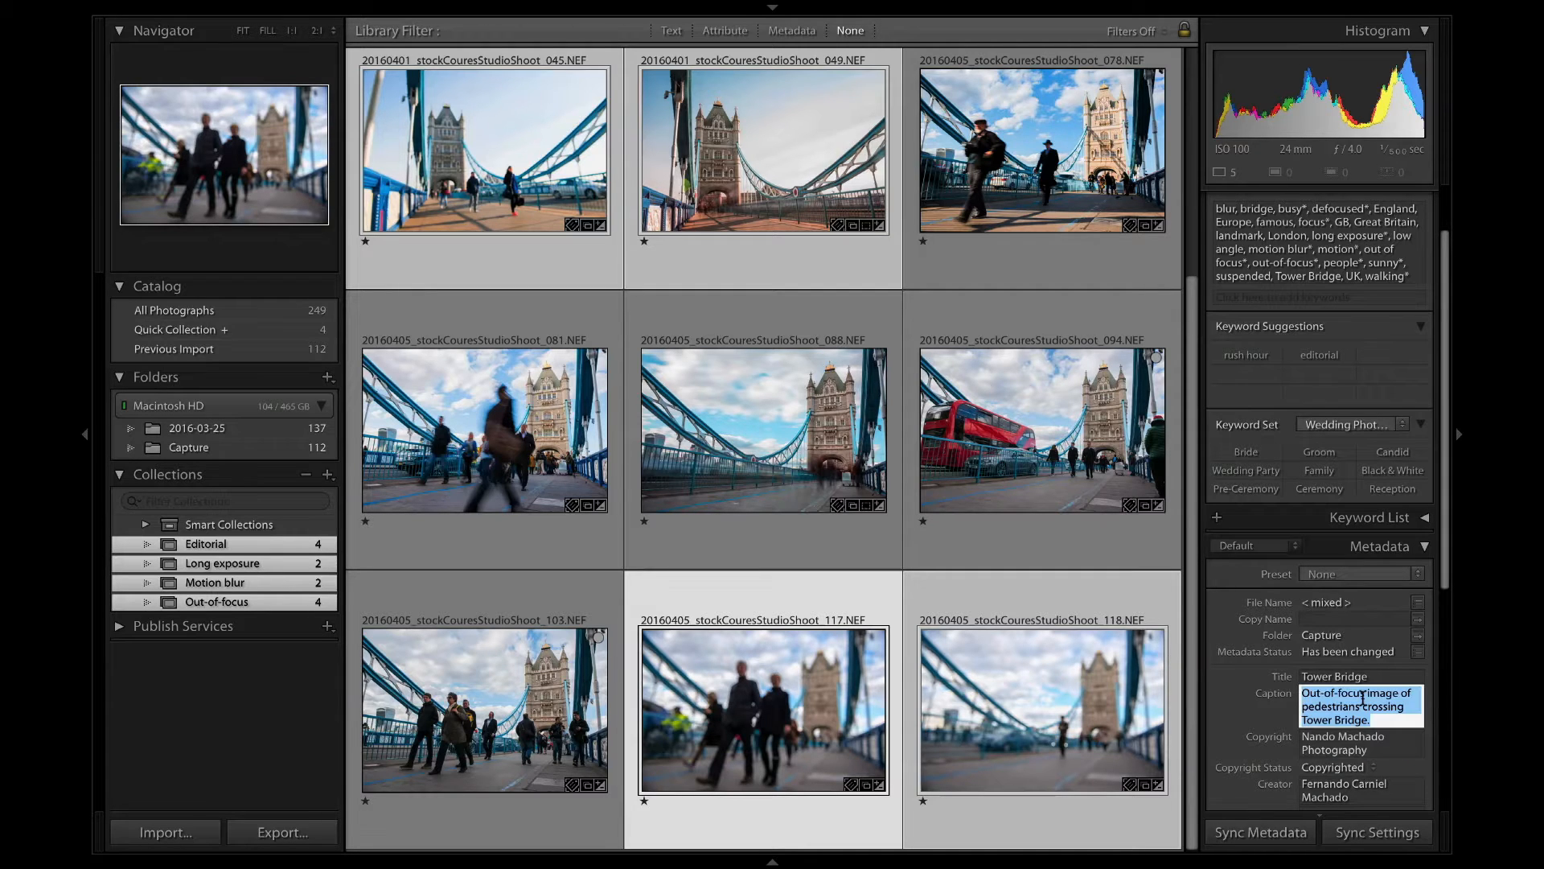
{"action": "left_click", "coordinate": [1362, 699]}
{"action": "type", "text": "unrec"}
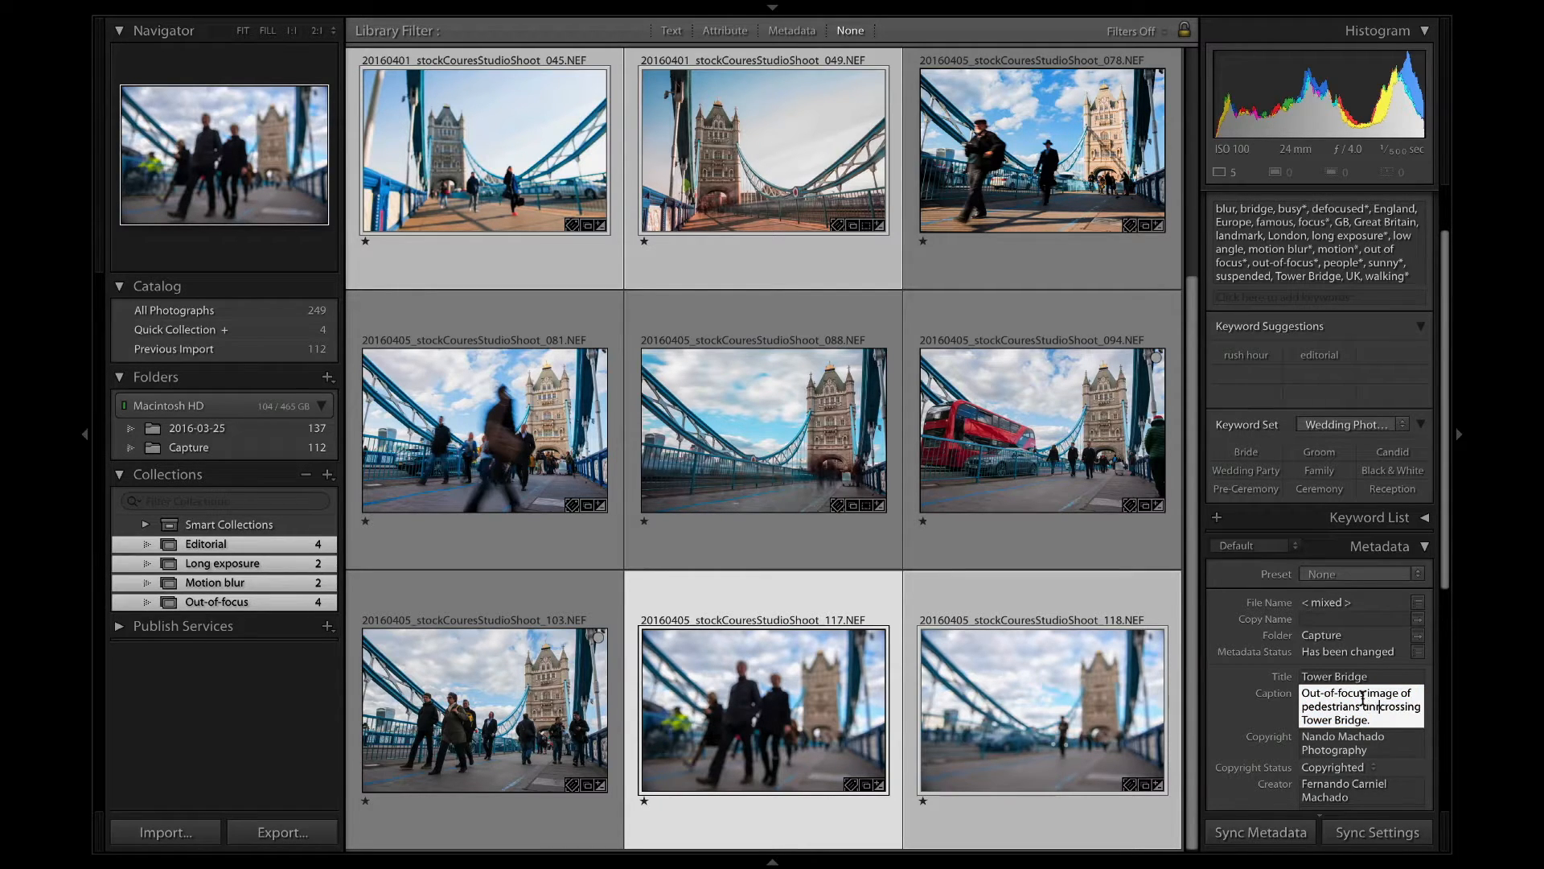
{"action": "type", "text": "ognisable"}
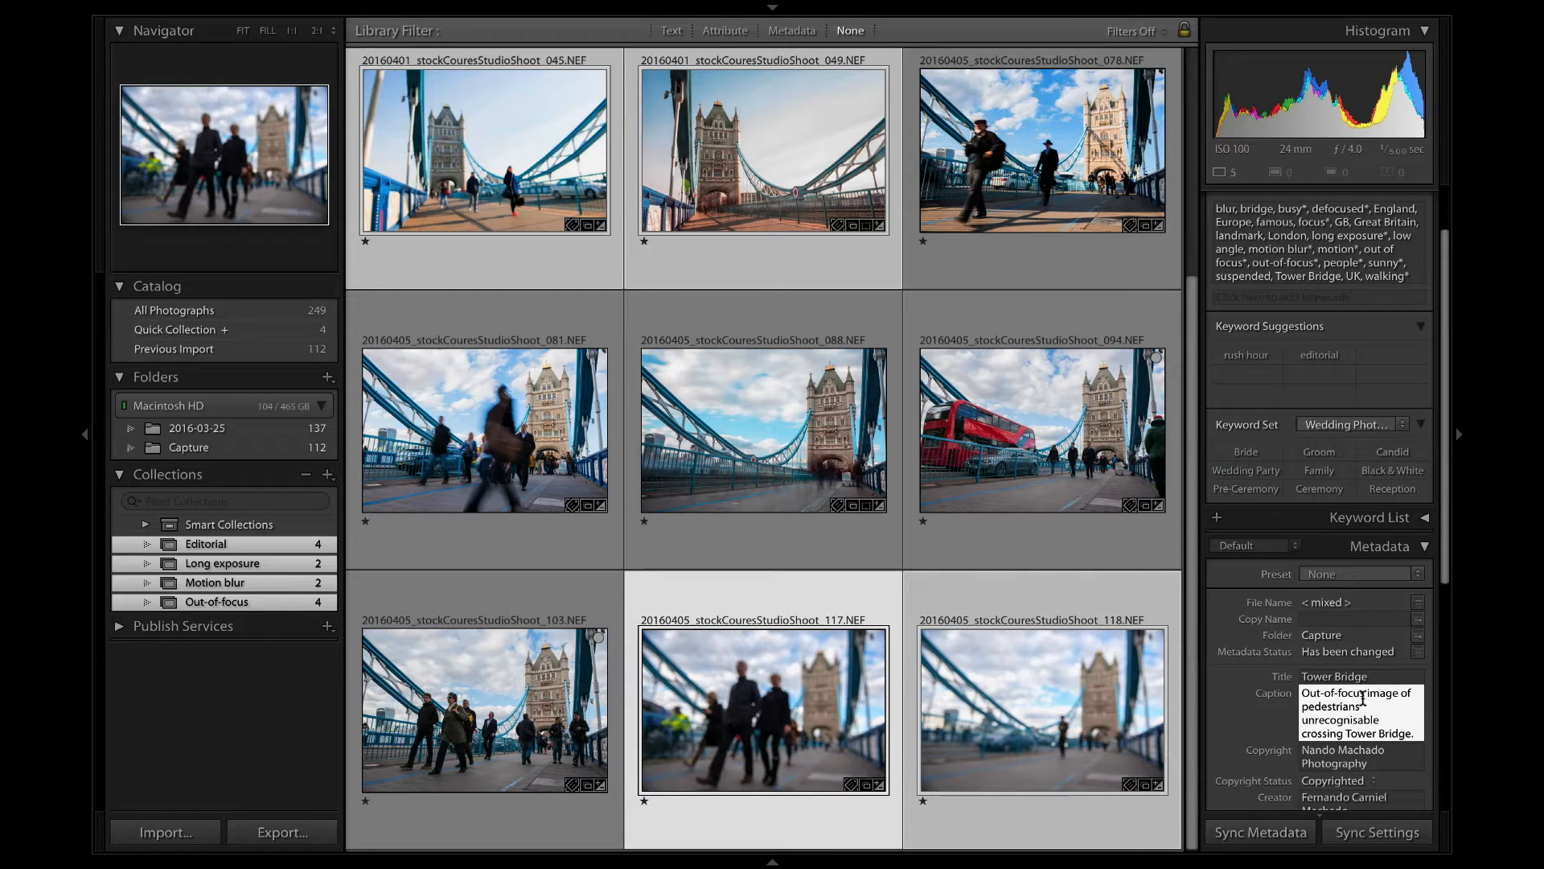
{"action": "key", "text": "Tab"}
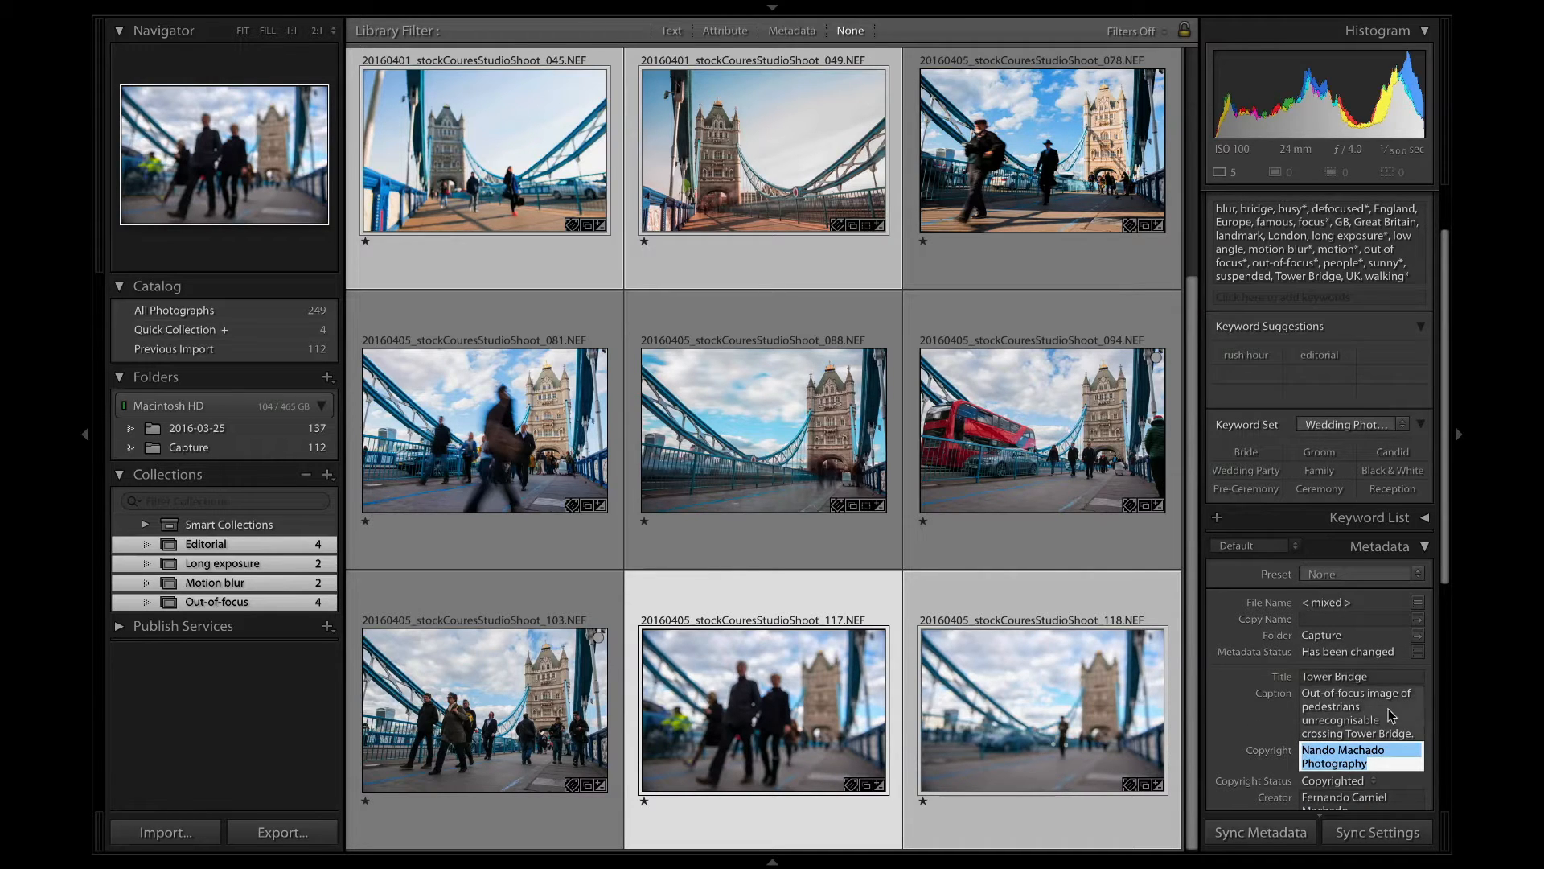
Move "unrecognisable" in front of "pedestrians" in the caption, keeping a single space between the words, and apply it.
{"action": "left_click", "coordinate": [1352, 706]}
{"action": "left_click", "coordinate": [1303, 722]}
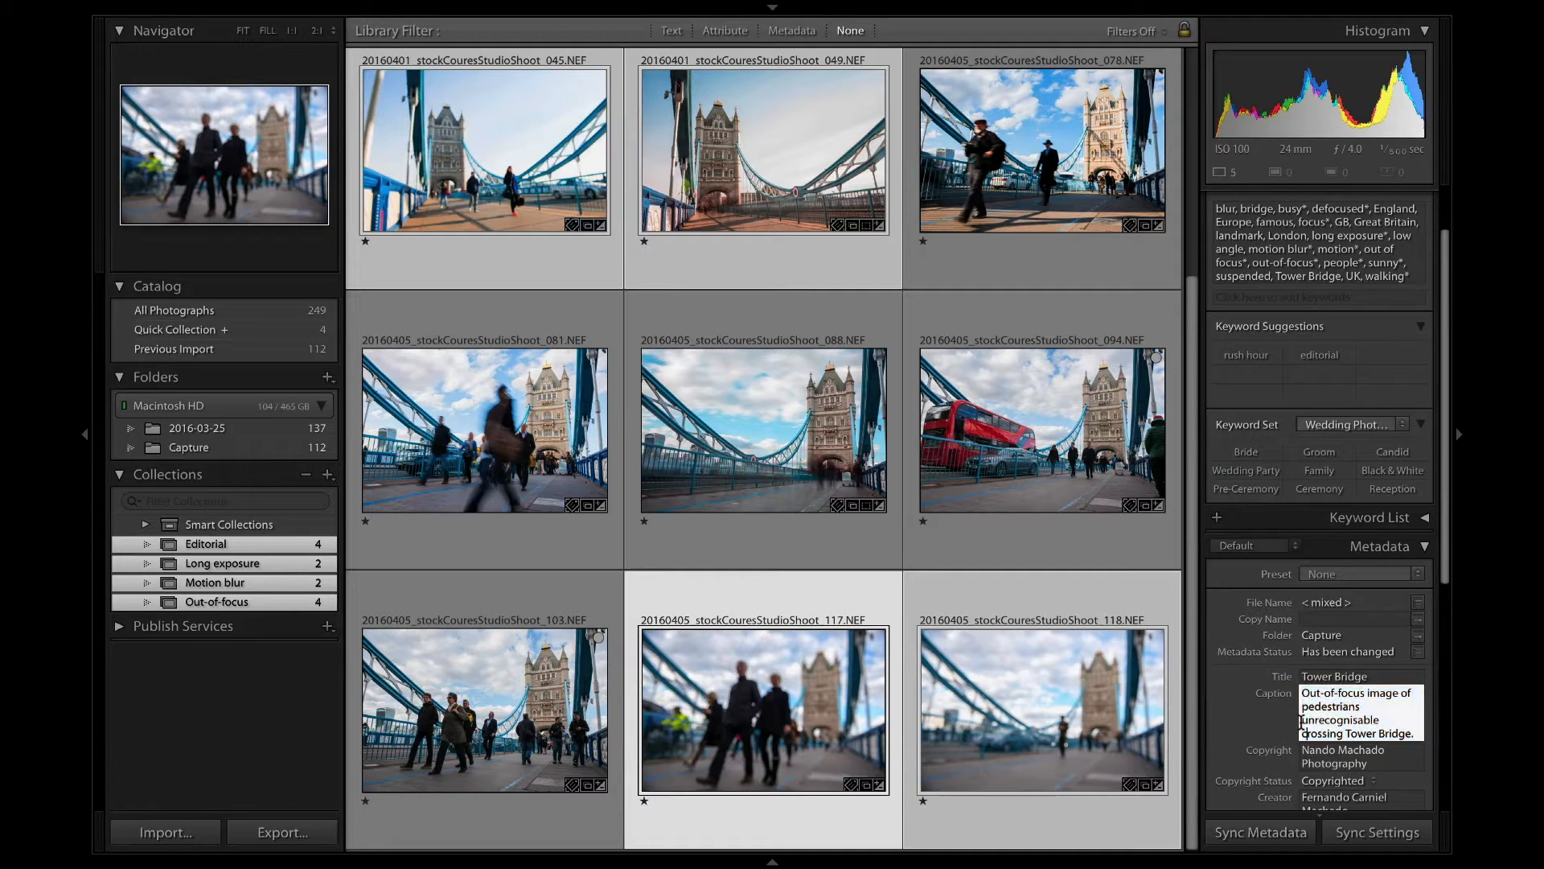
{"action": "double_click", "coordinate": [1328, 705]}
{"action": "double_click", "coordinate": [1342, 716]}
{"action": "key", "text": "ctrl+c"}
{"action": "key", "text": "BackSpace"}
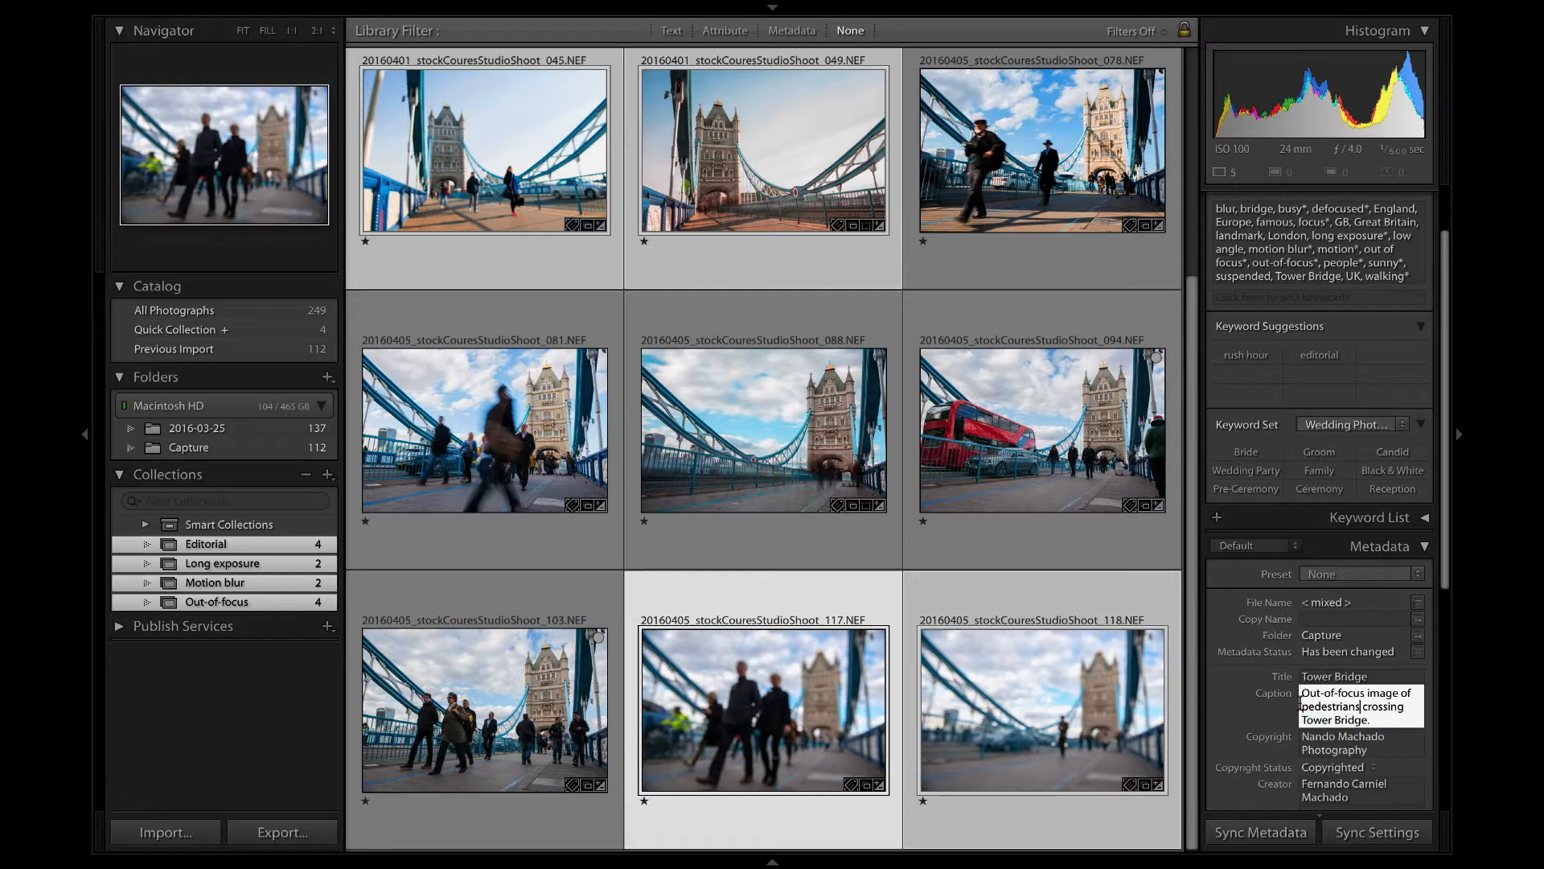
{"action": "key", "text": "ctrl+v"}
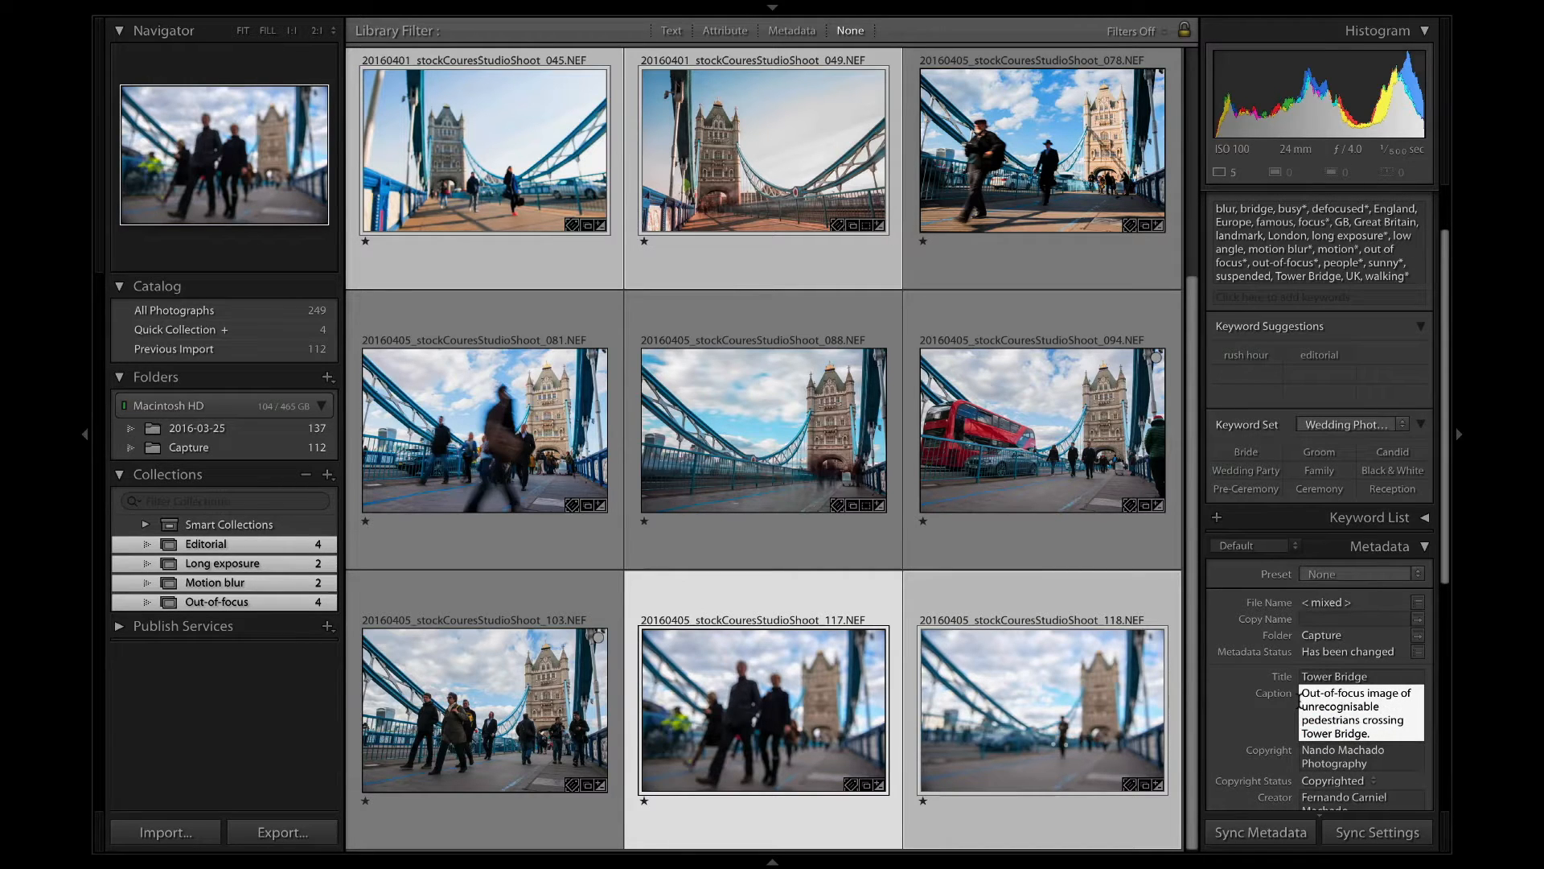
{"action": "key", "text": "BackSpace"}
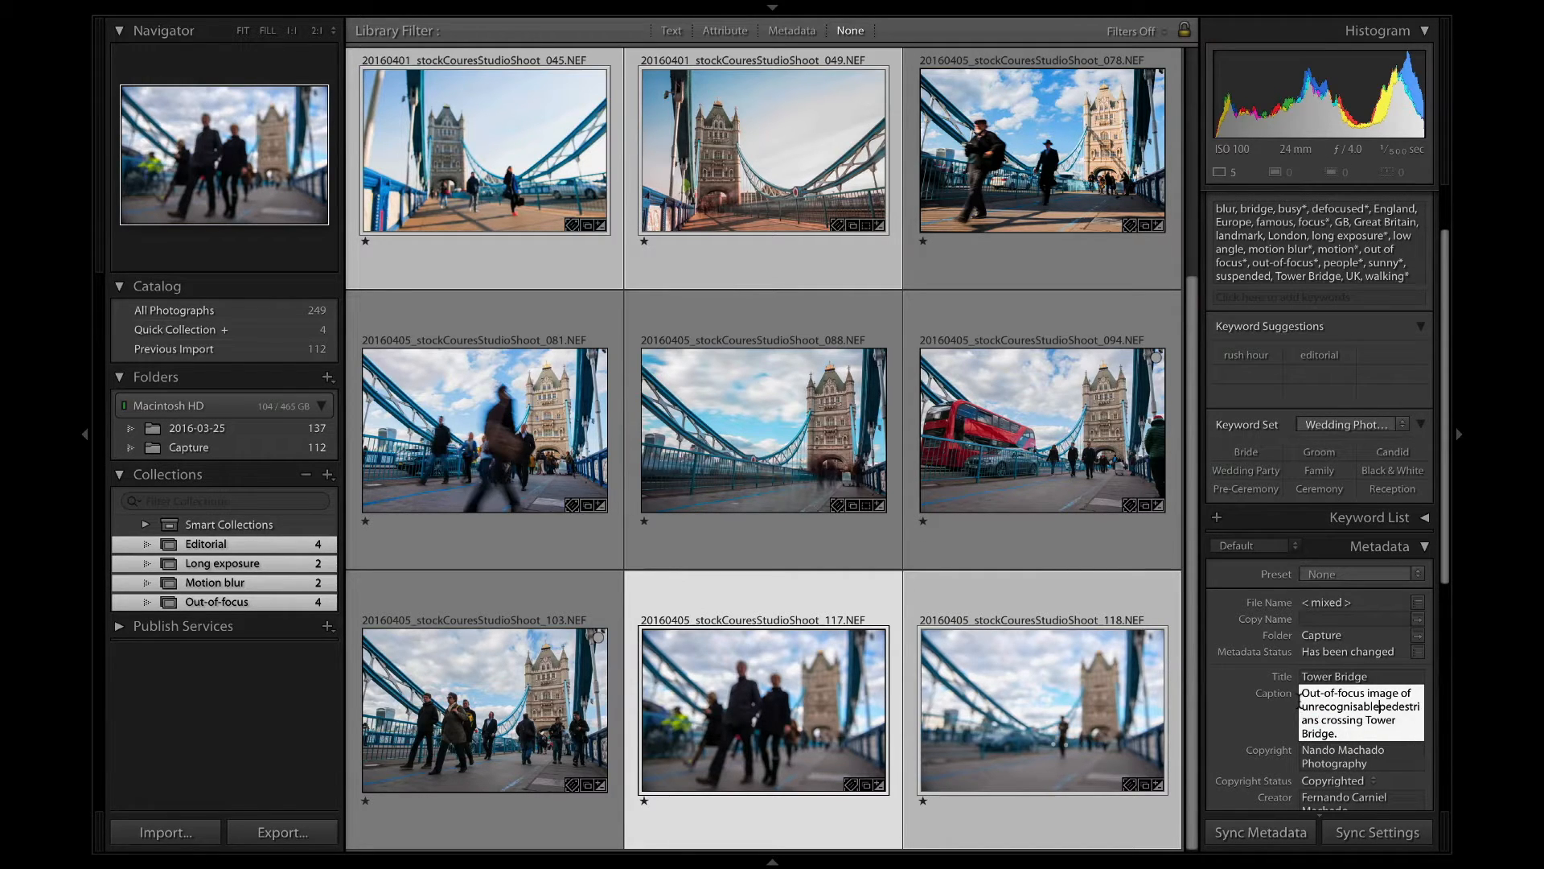
{"action": "key", "text": "Return"}
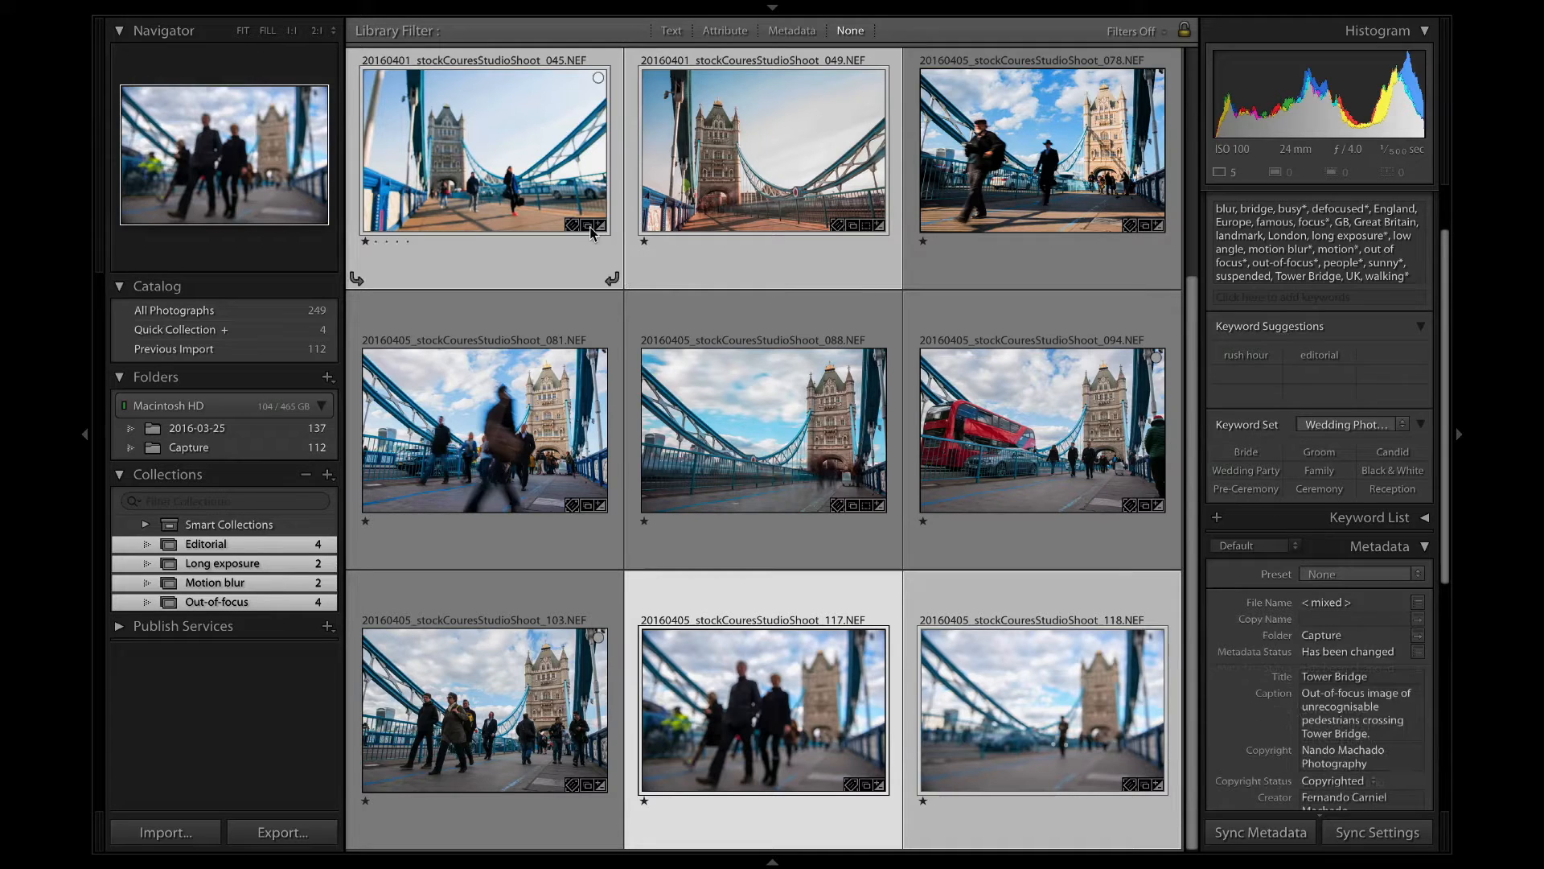
Select only photo 049 and change its caption to "Long exposure of pedestrians crossing Tower Bridge.".
{"action": "left_click", "coordinate": [693, 211]}
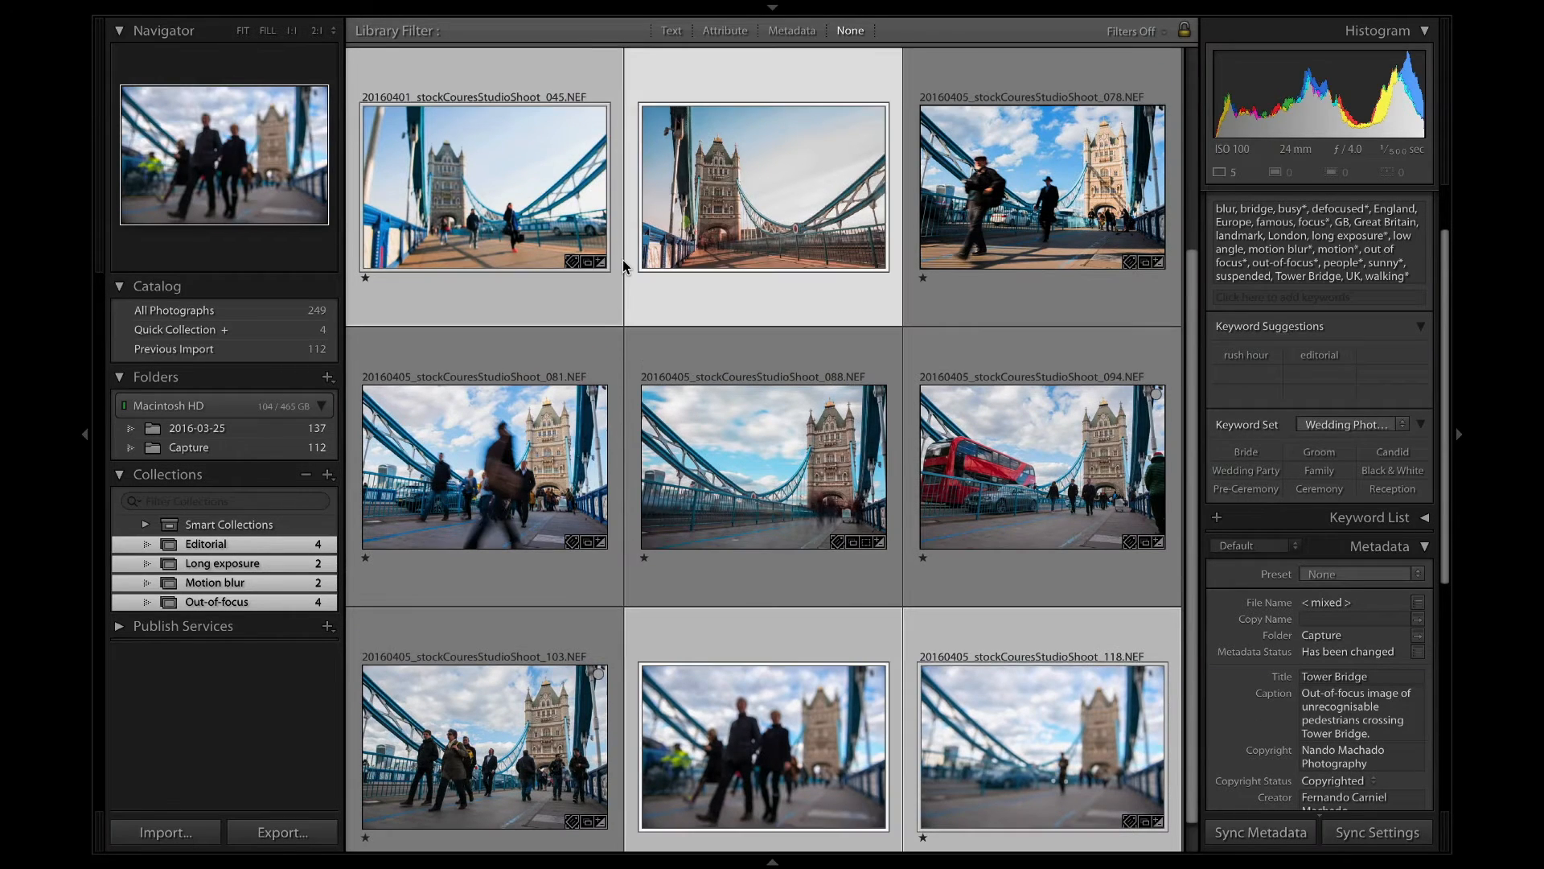
{"action": "left_click", "coordinate": [519, 430]}
{"action": "left_click", "coordinate": [497, 191]}
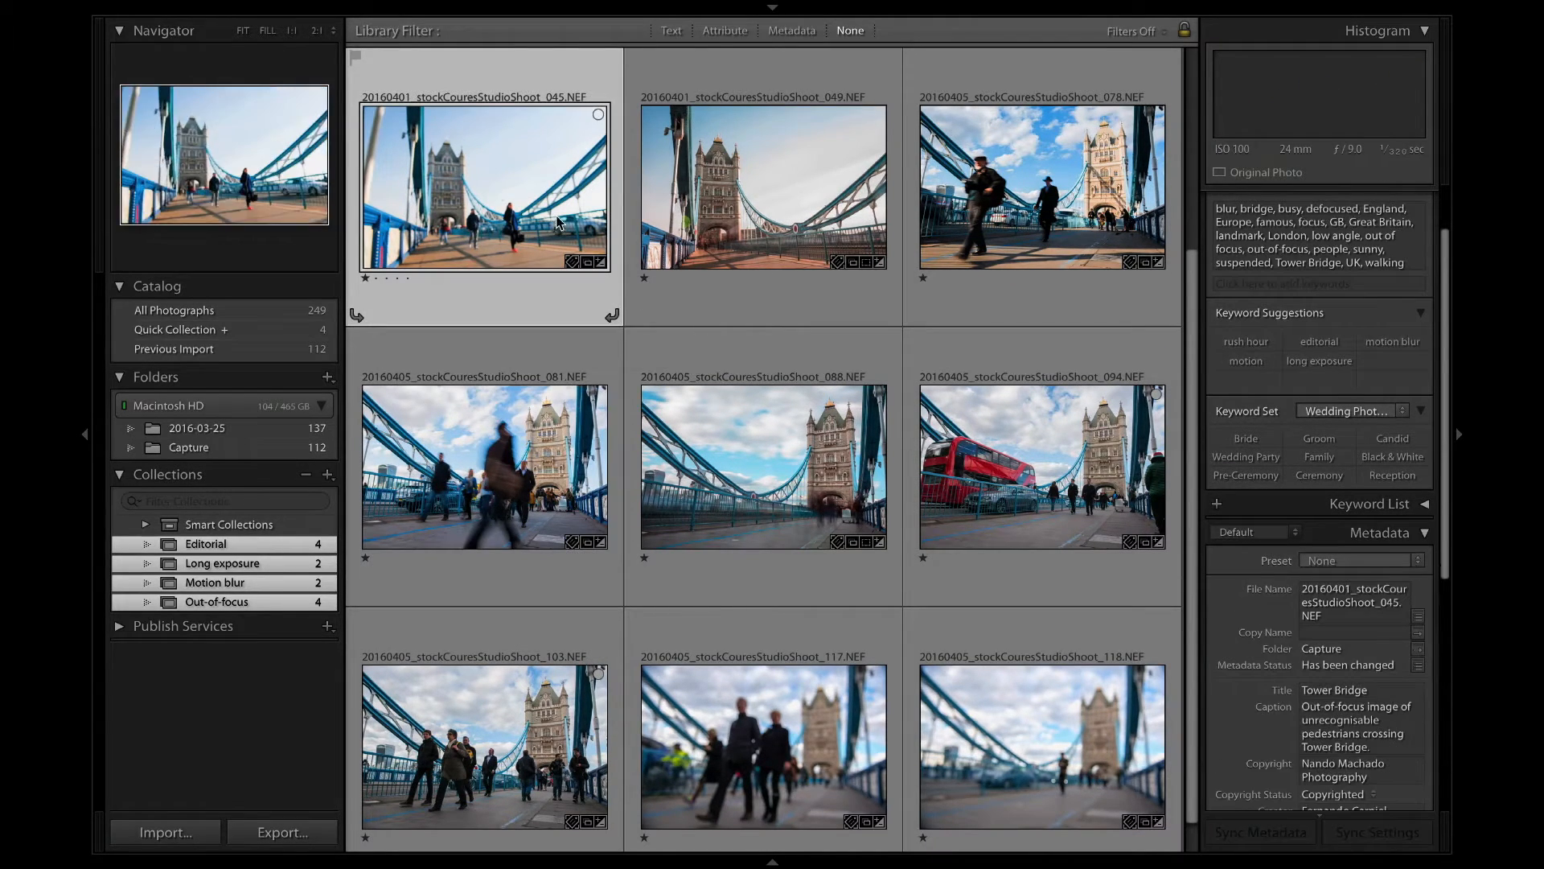
{"action": "left_click", "coordinate": [1342, 719]}
{"action": "key", "text": "super+a"}
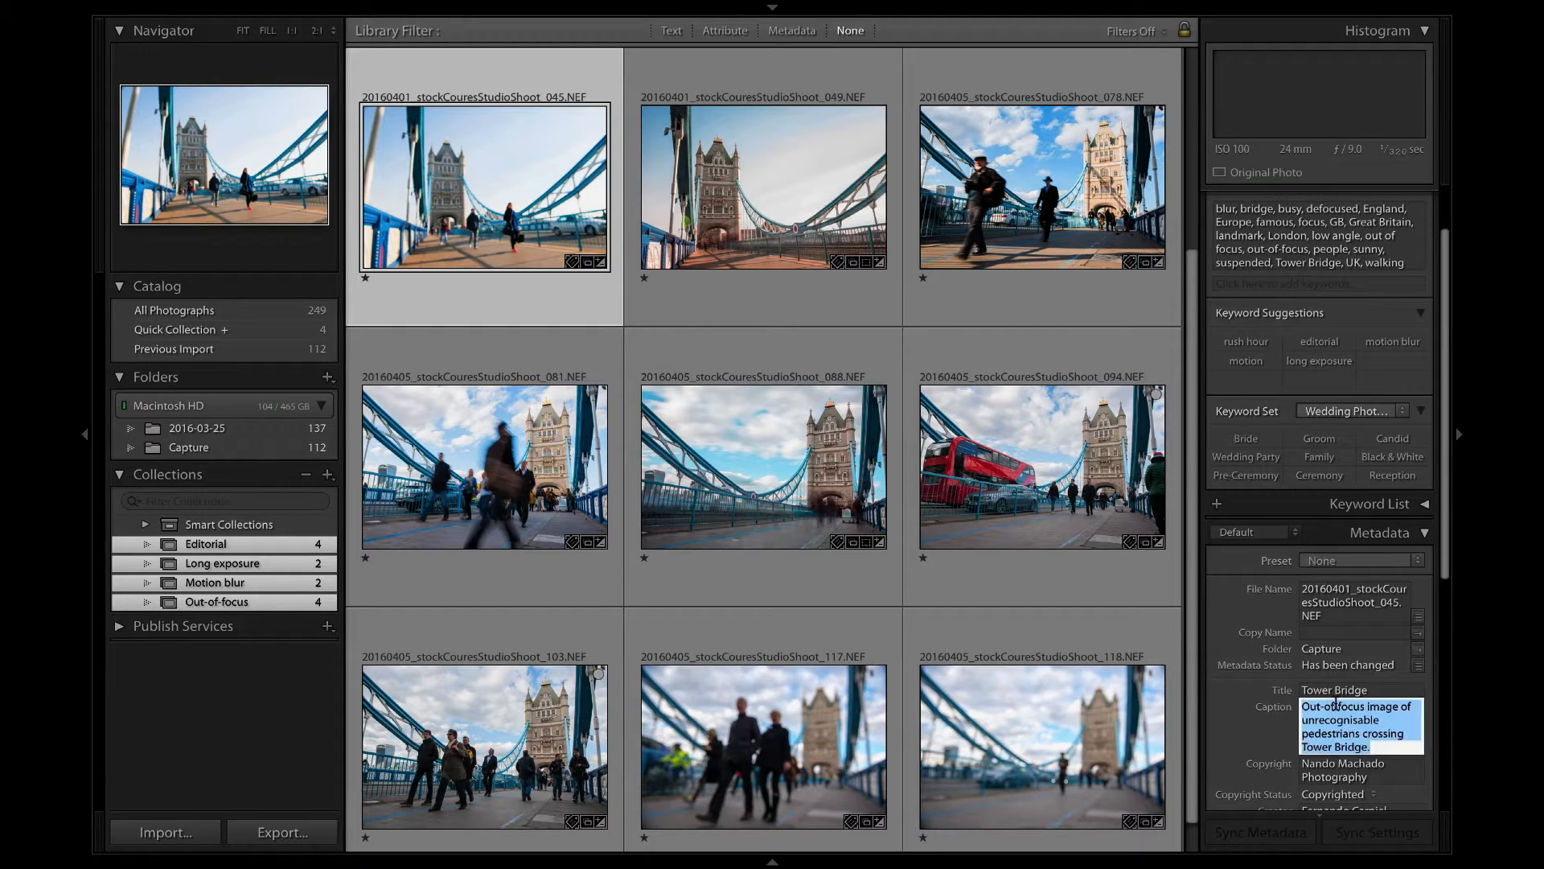
{"action": "key", "text": "super+c"}
{"action": "type", "text": "Long e"}
{"action": "type", "text": "xposur"}
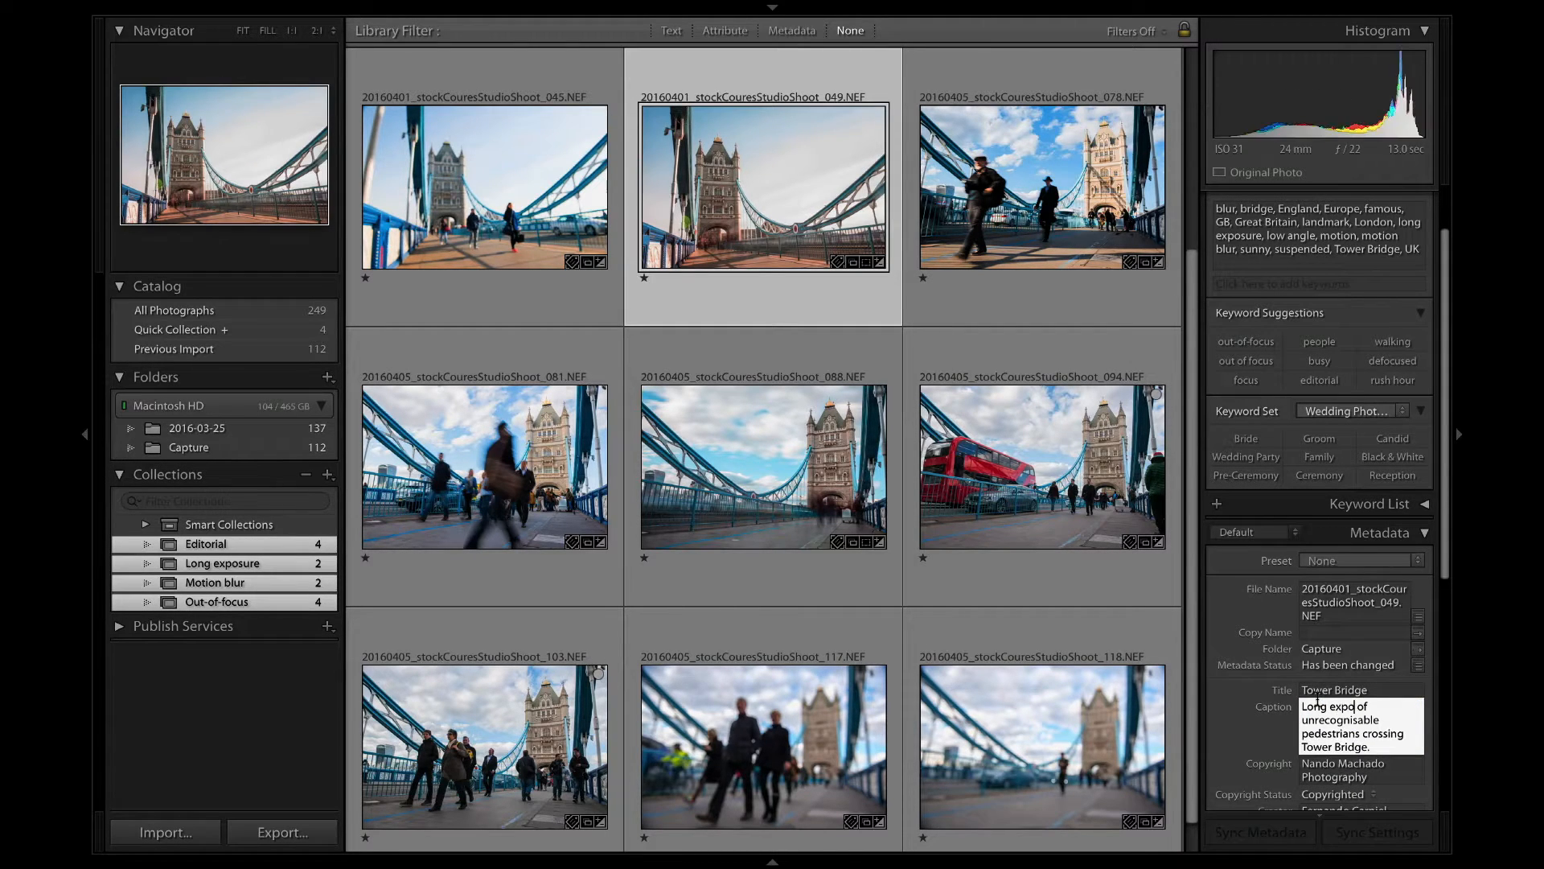
{"action": "type", "text": "e"}
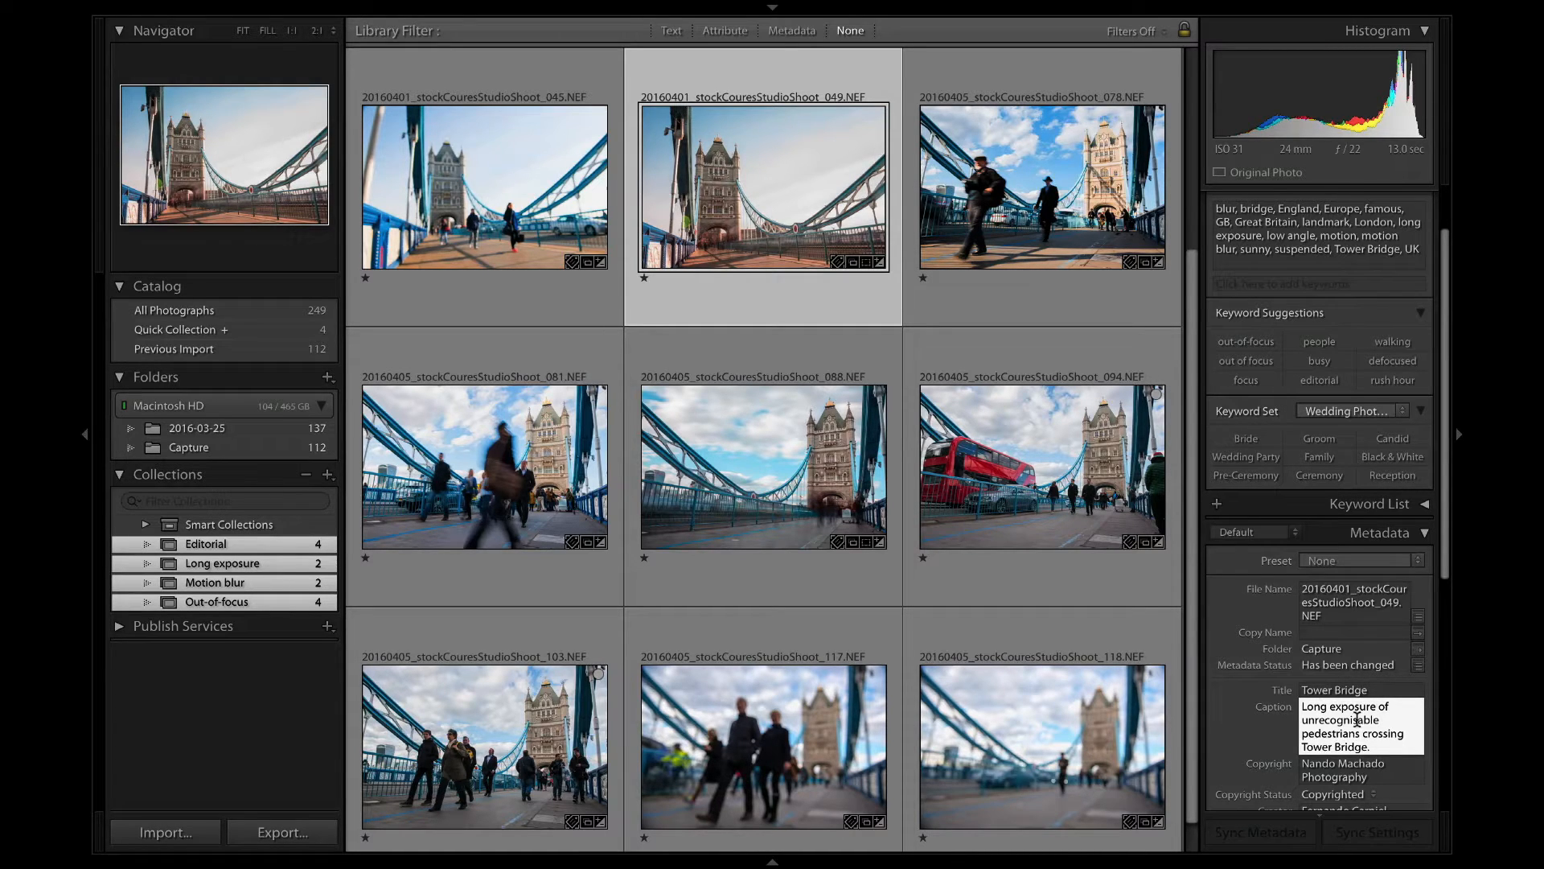
{"action": "double_click", "coordinate": [1342, 718]}
{"action": "key", "text": "BackSpace"}
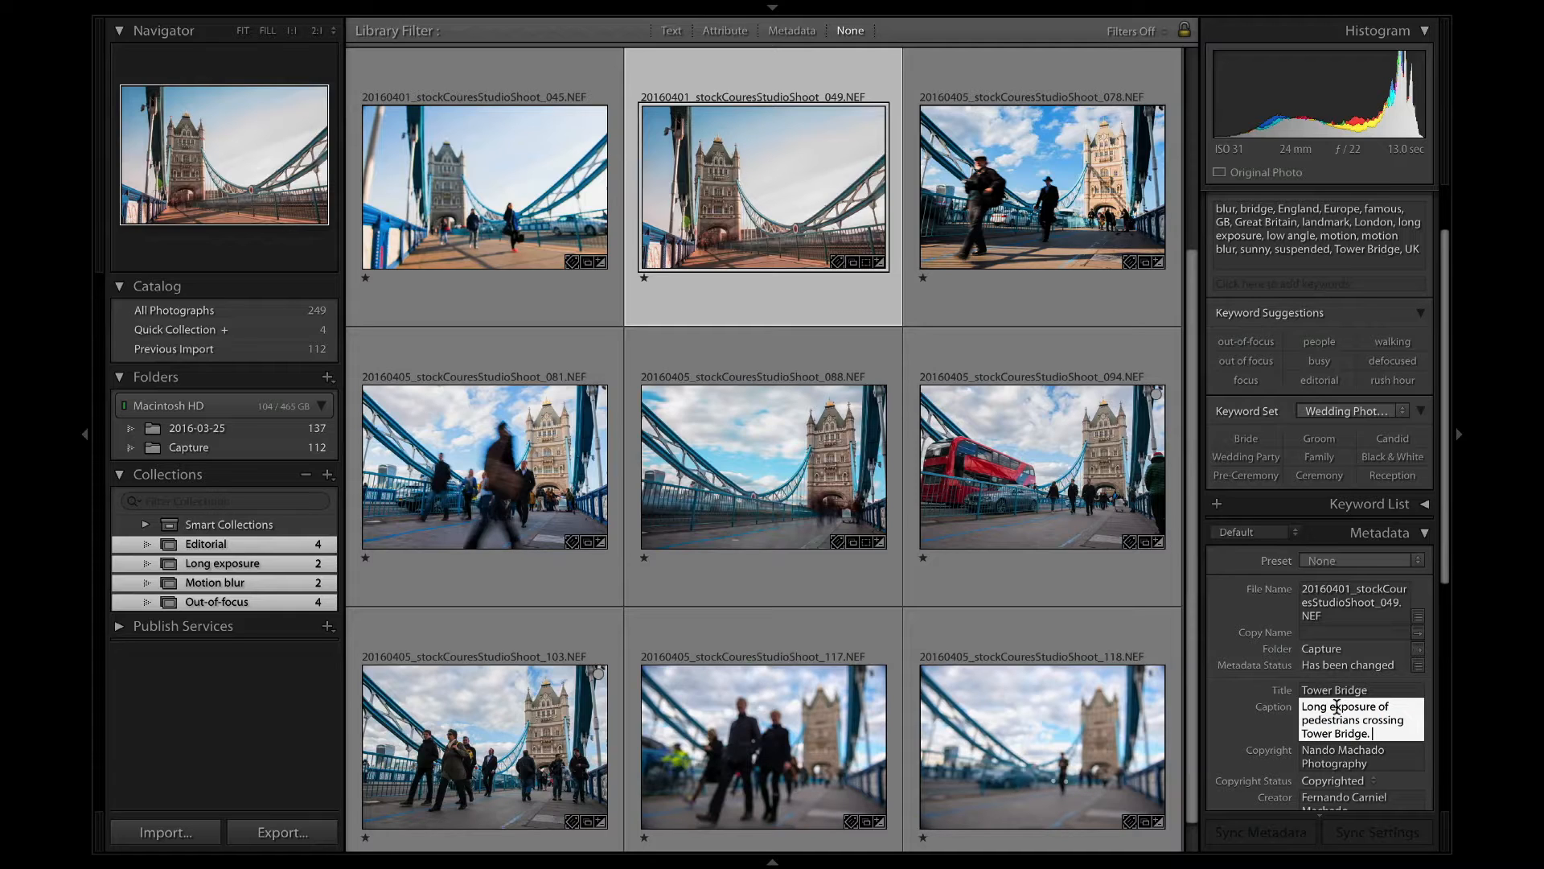
Add the sentence "People have been blurred to a ghostly shape." to photo 049's caption and apply it.
{"action": "type", "text": "Pedes"}
{"action": "key", "text": "BackSpace"}
{"action": "key", "text": "BackSpace"}
{"action": "key", "text": "BackSpace"}
{"action": "type", "text": "ople have blurred to"}
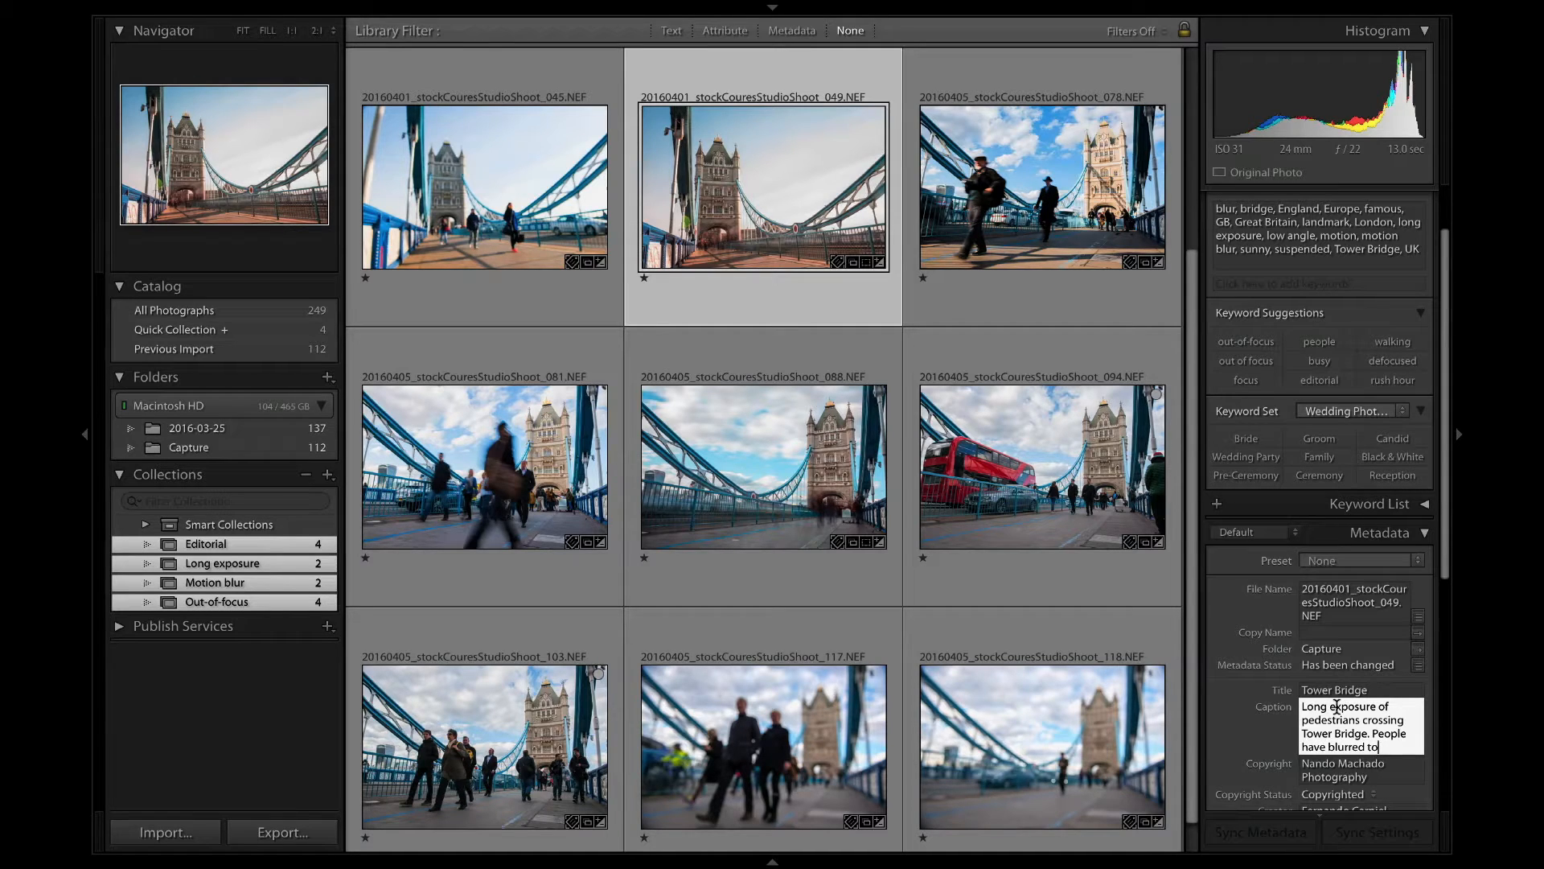
{"action": "type", "text": "been blurred to a ghos"}
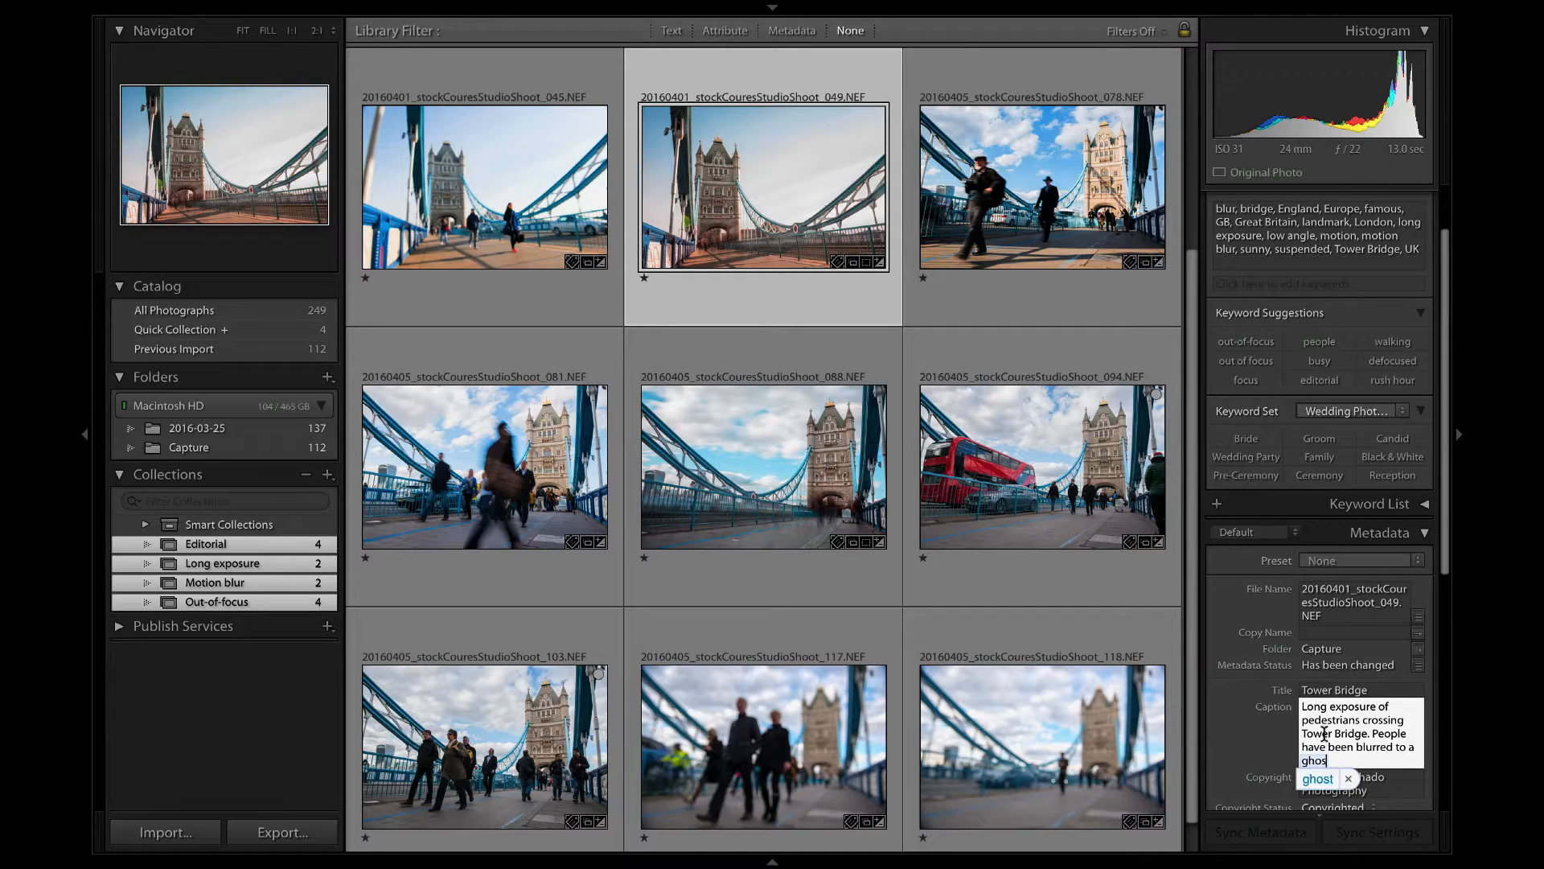
{"action": "type", "text": "tly shape"}
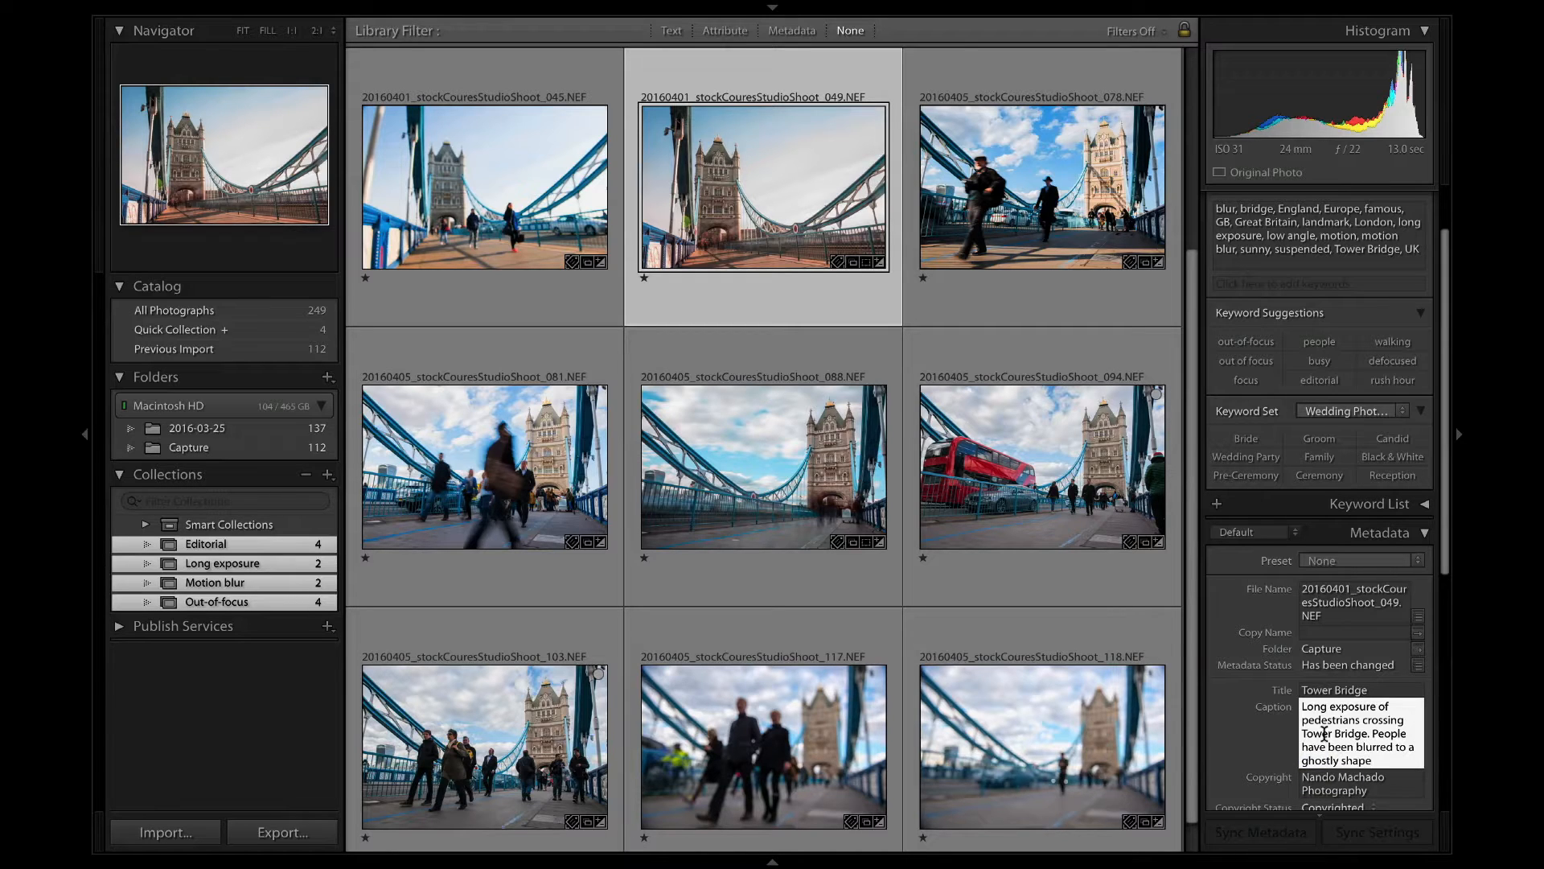
{"action": "type", "text": "."}
{"action": "key", "text": "Return"}
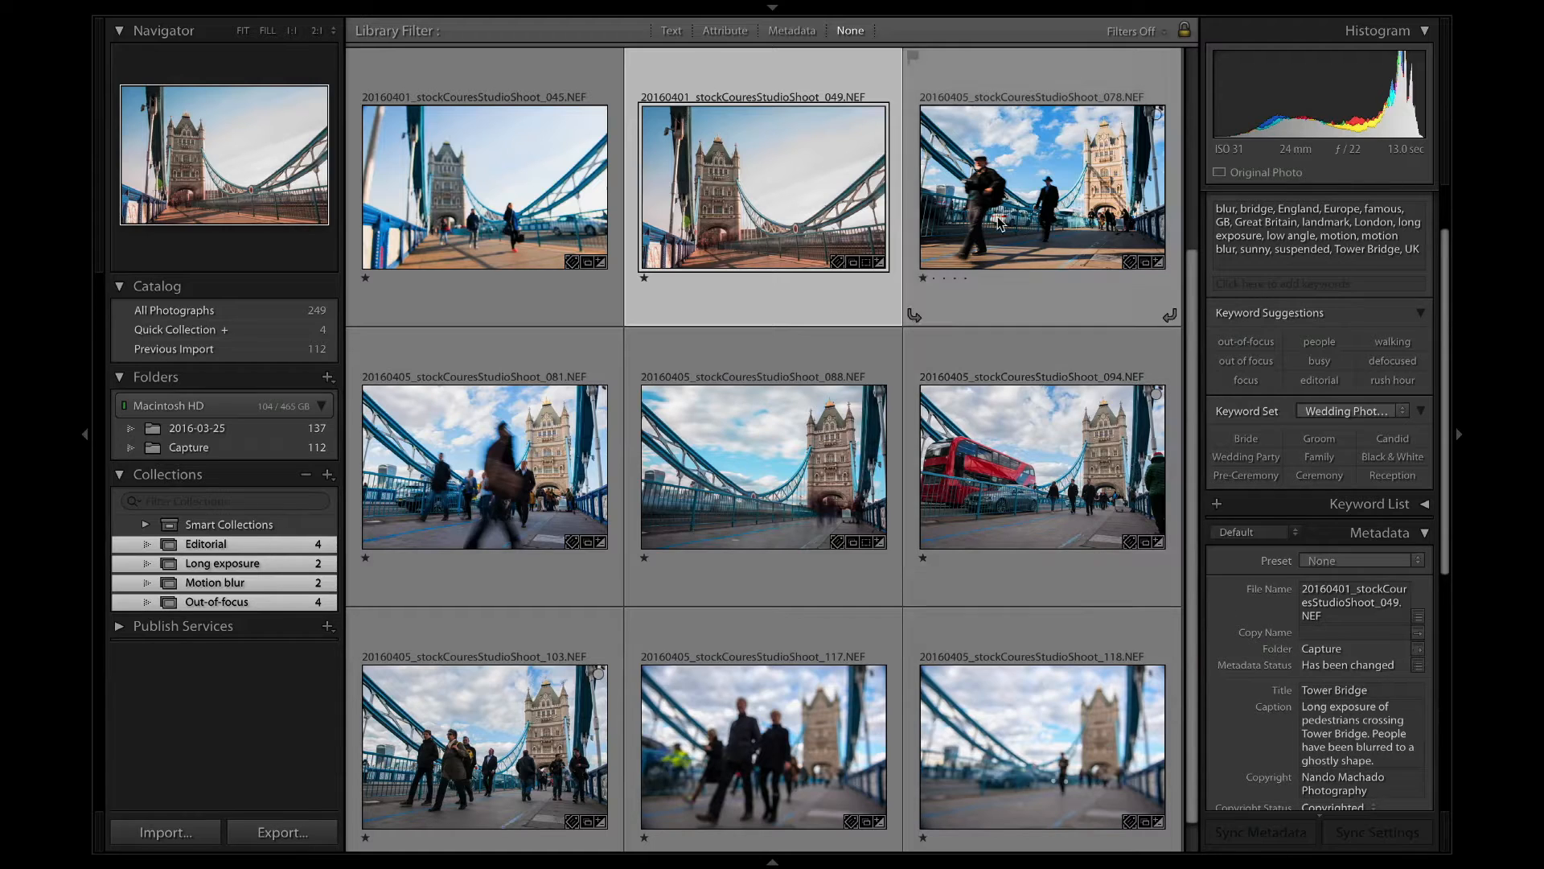
Select photos 078 and 081 and change "Commuters" in their editorial caption to "Motion blurred commuters".
{"action": "left_click", "coordinate": [999, 224]}
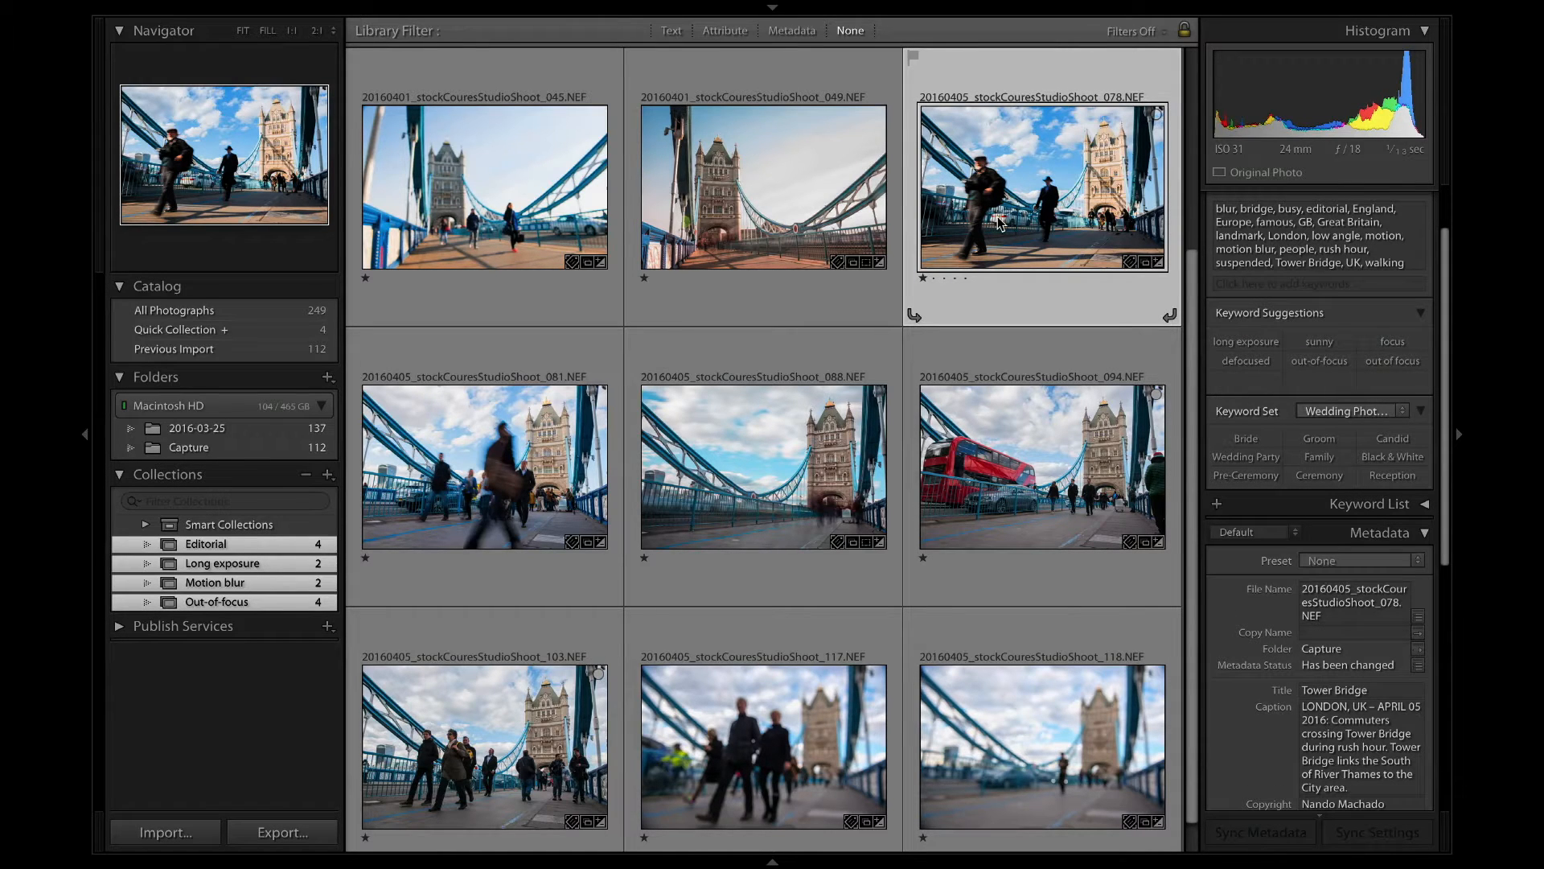
{"action": "left_click", "coordinate": [483, 467], "text": "shift"}
{"action": "left_click", "coordinate": [1338, 690]}
{"action": "left_click", "coordinate": [1337, 690]}
{"action": "type", "text": "Motion blur"}
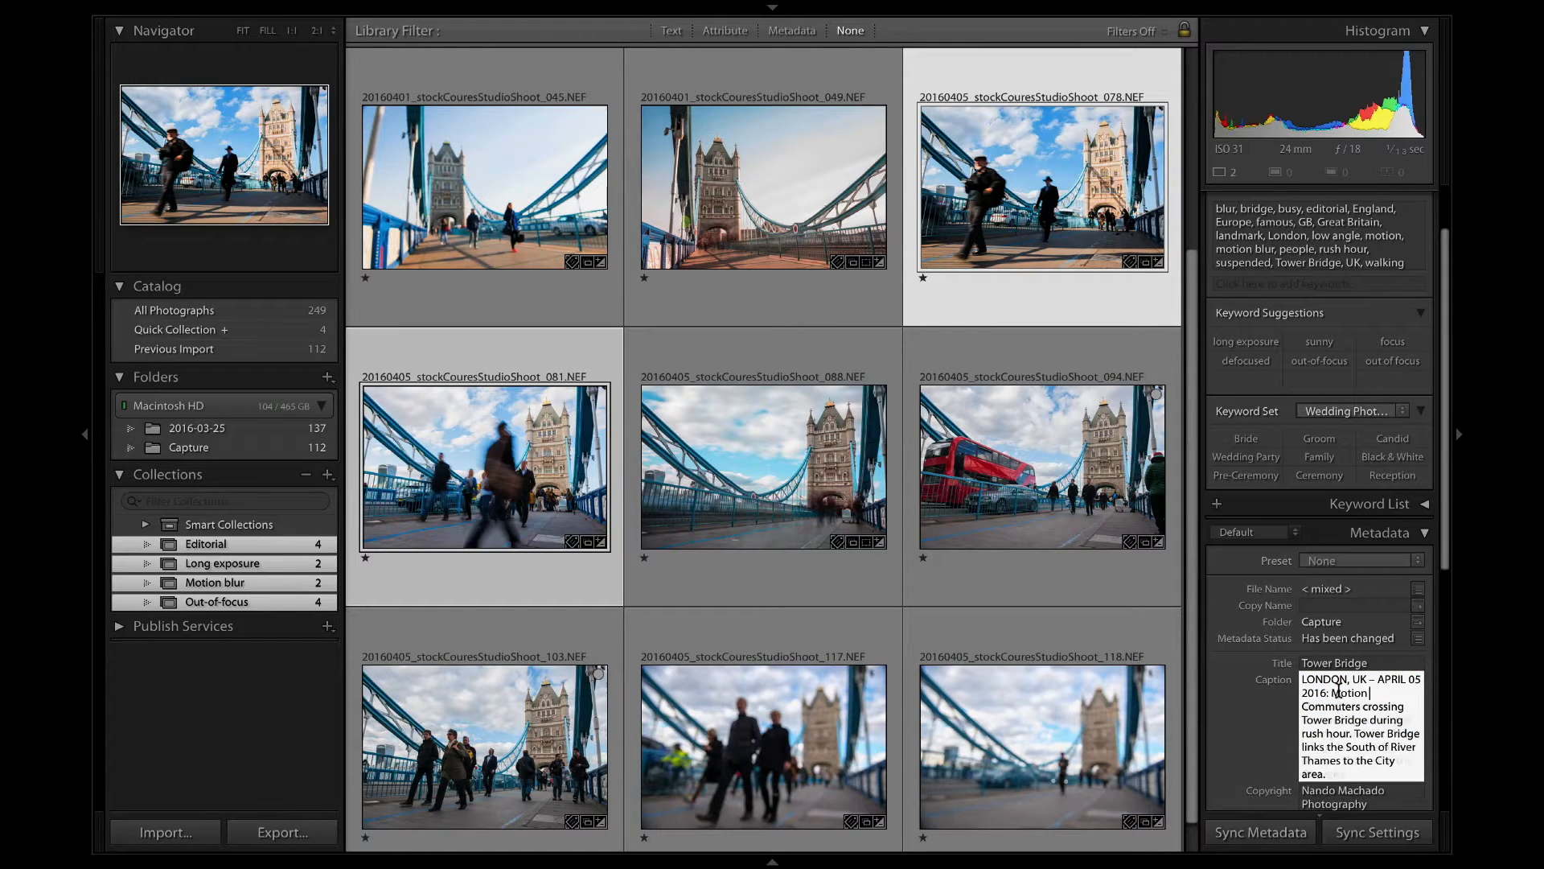
{"action": "type", "text": "red"}
{"action": "key", "text": "BackSpace"}
{"action": "type", "text": "c"}
{"action": "key", "text": "Return"}
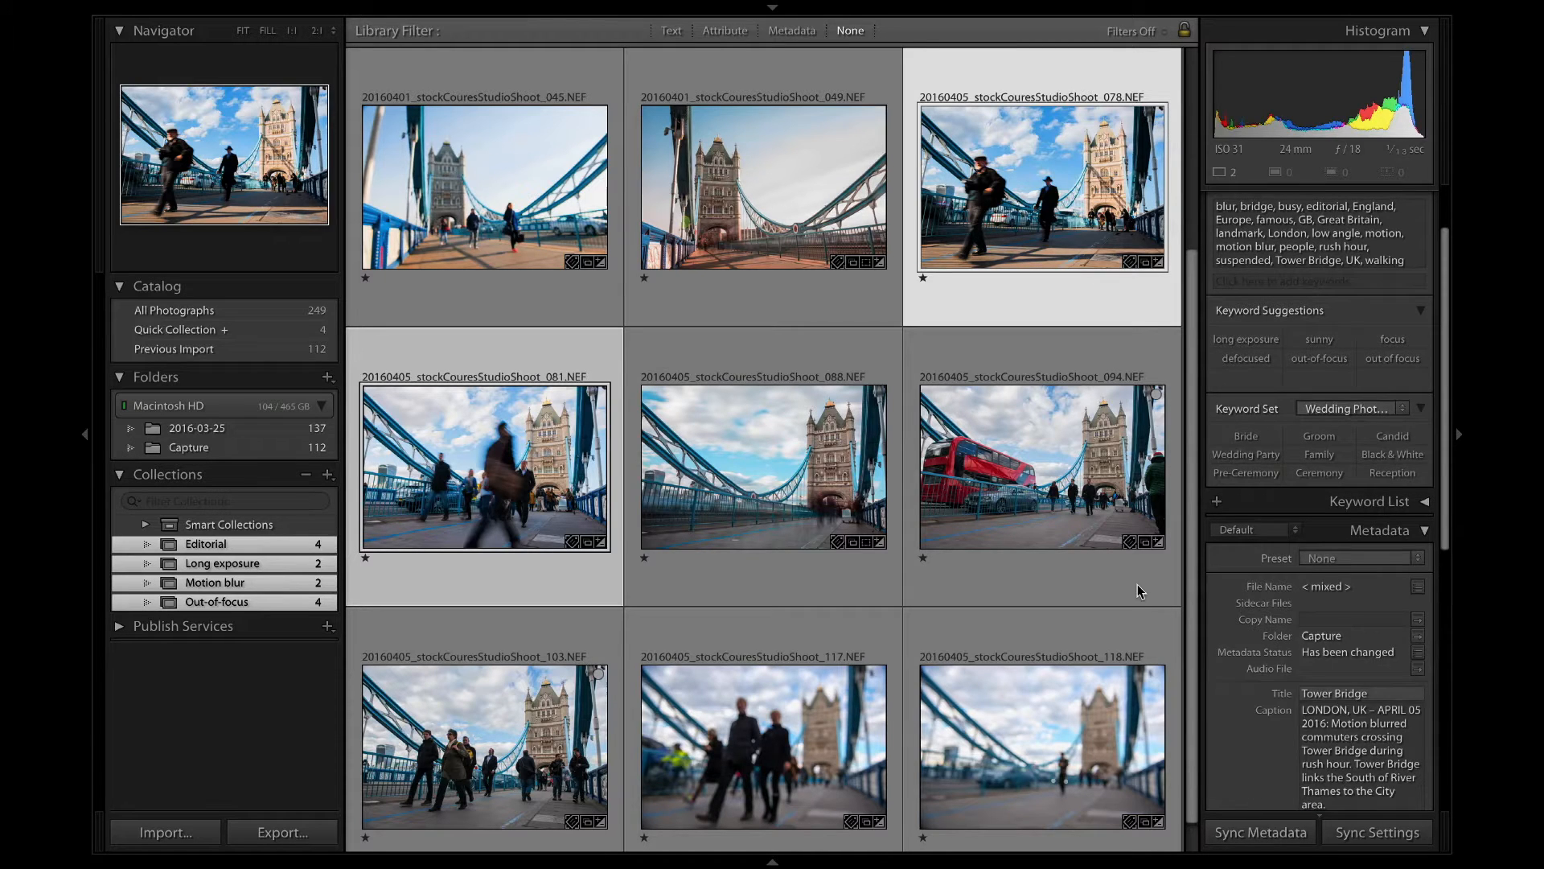
Copy photo 049's long-exposure caption and replace photo 088's caption with it.
{"action": "left_click", "coordinate": [800, 439]}
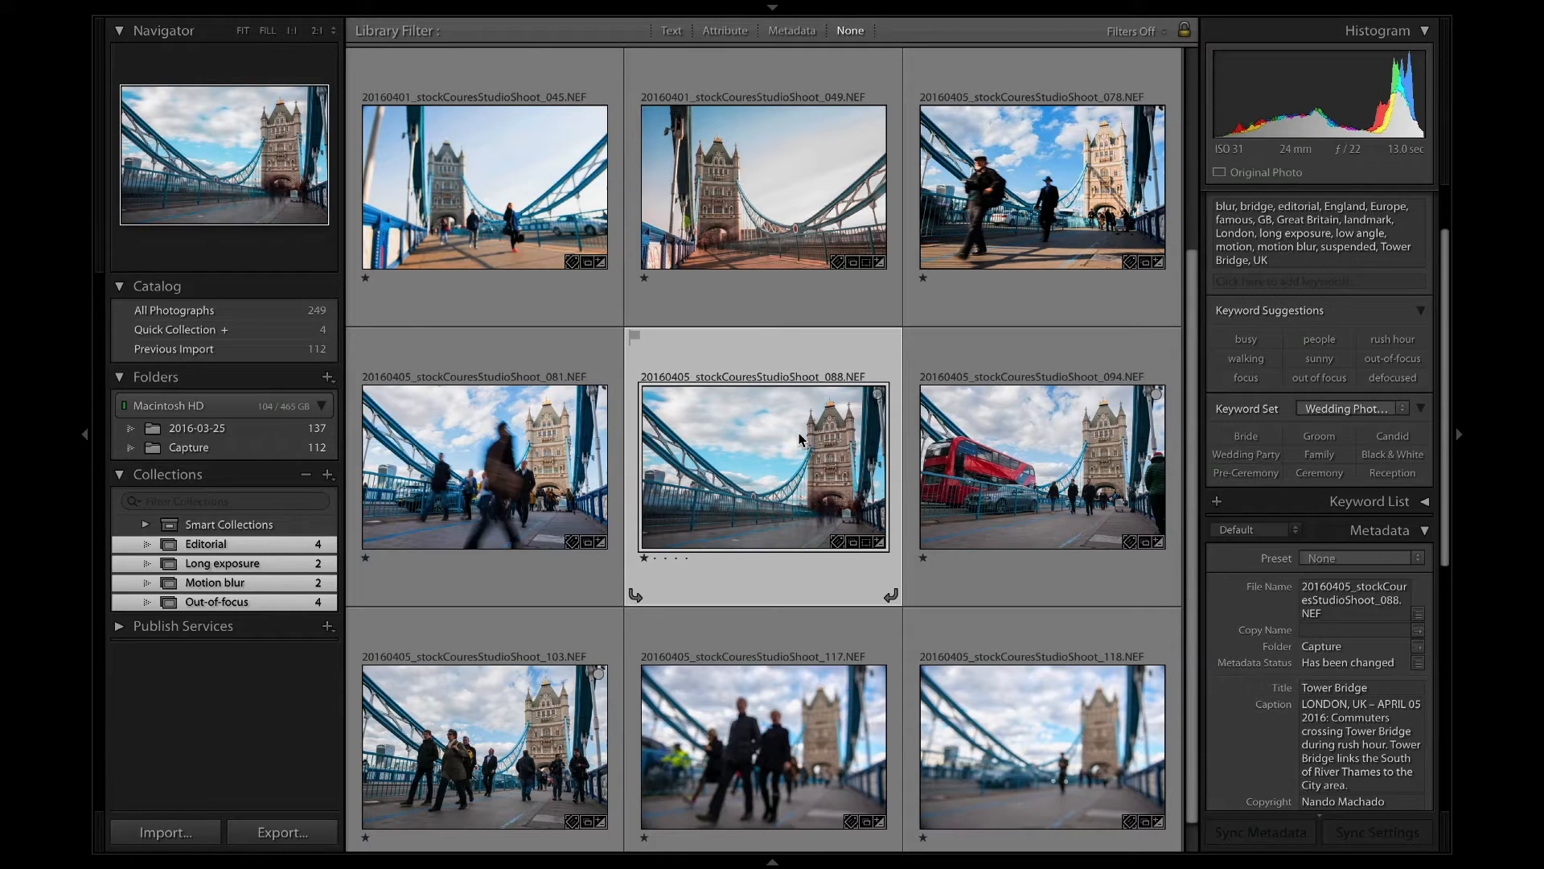
{"action": "left_click", "coordinate": [759, 190]}
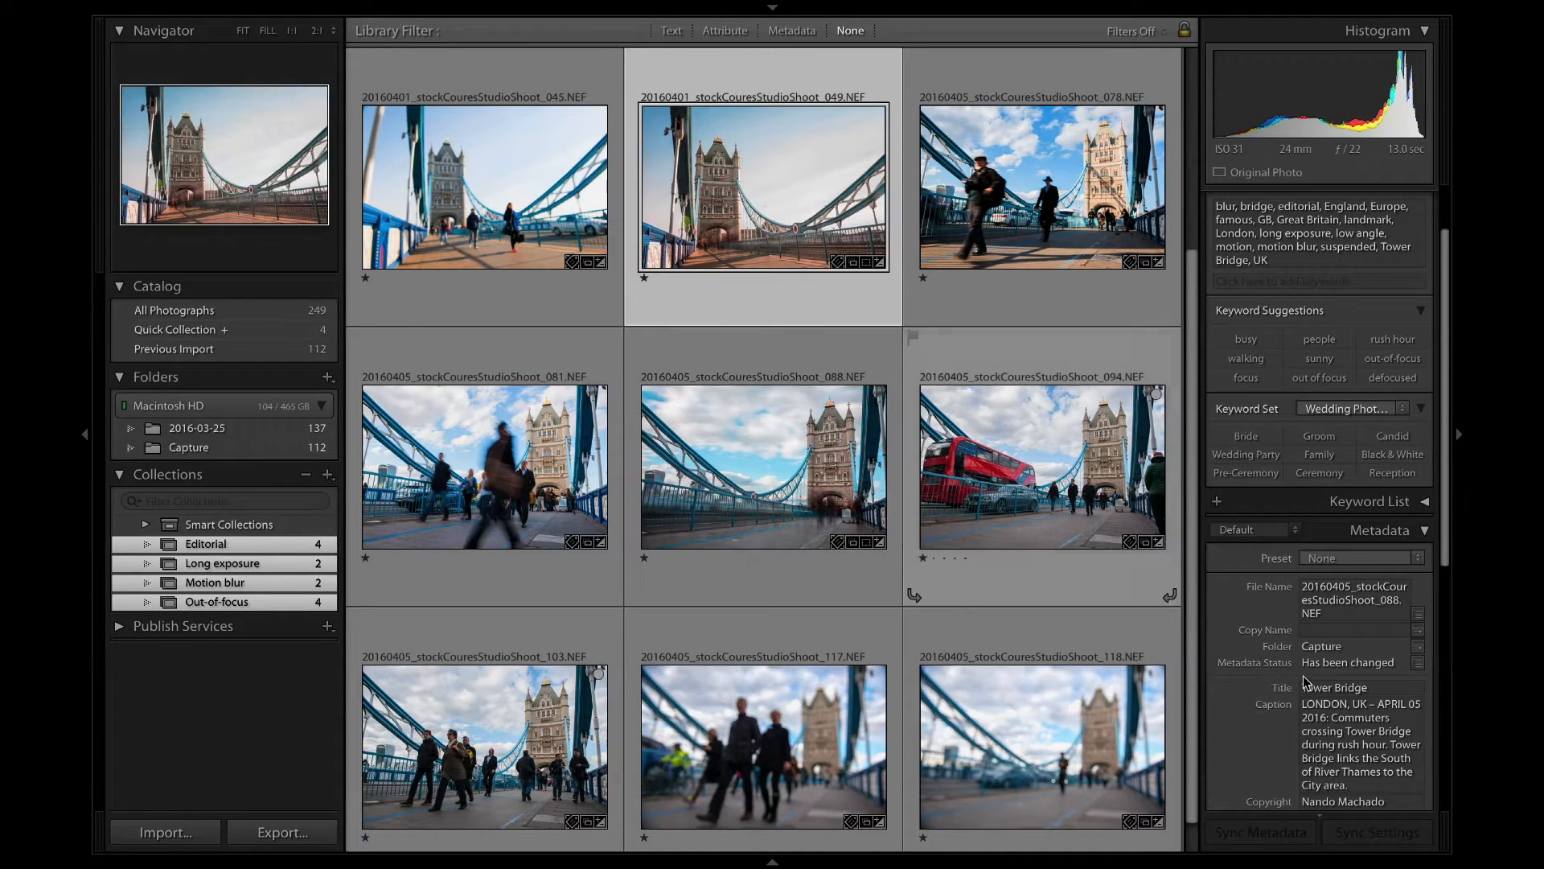
{"action": "left_click", "coordinate": [1357, 724]}
{"action": "left_click", "coordinate": [957, 526]}
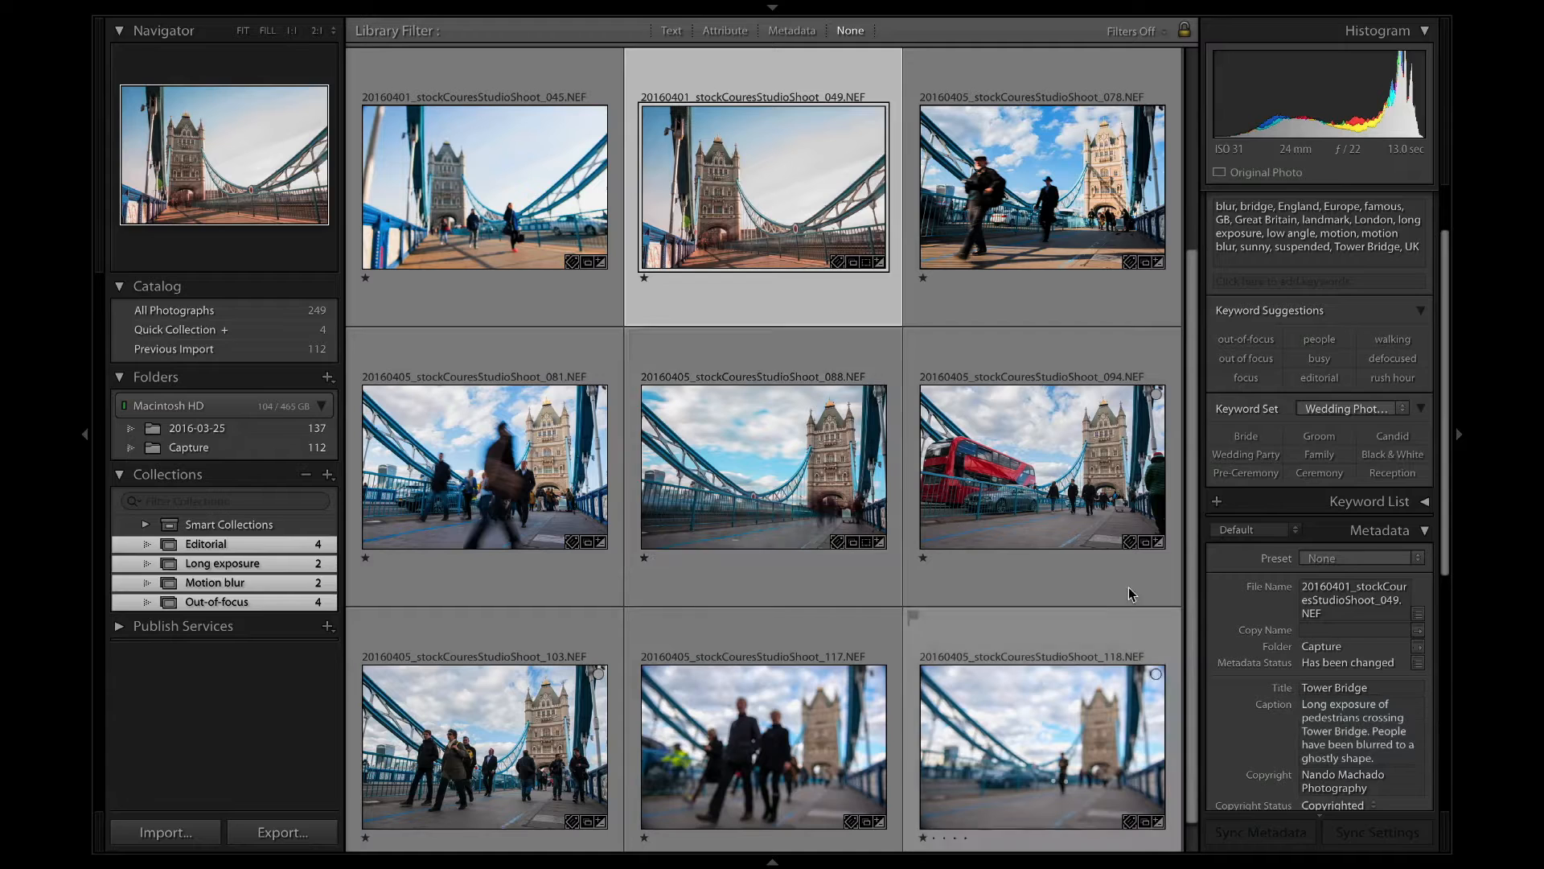
{"action": "left_click", "coordinate": [863, 493]}
{"action": "left_click", "coordinate": [1334, 704]}
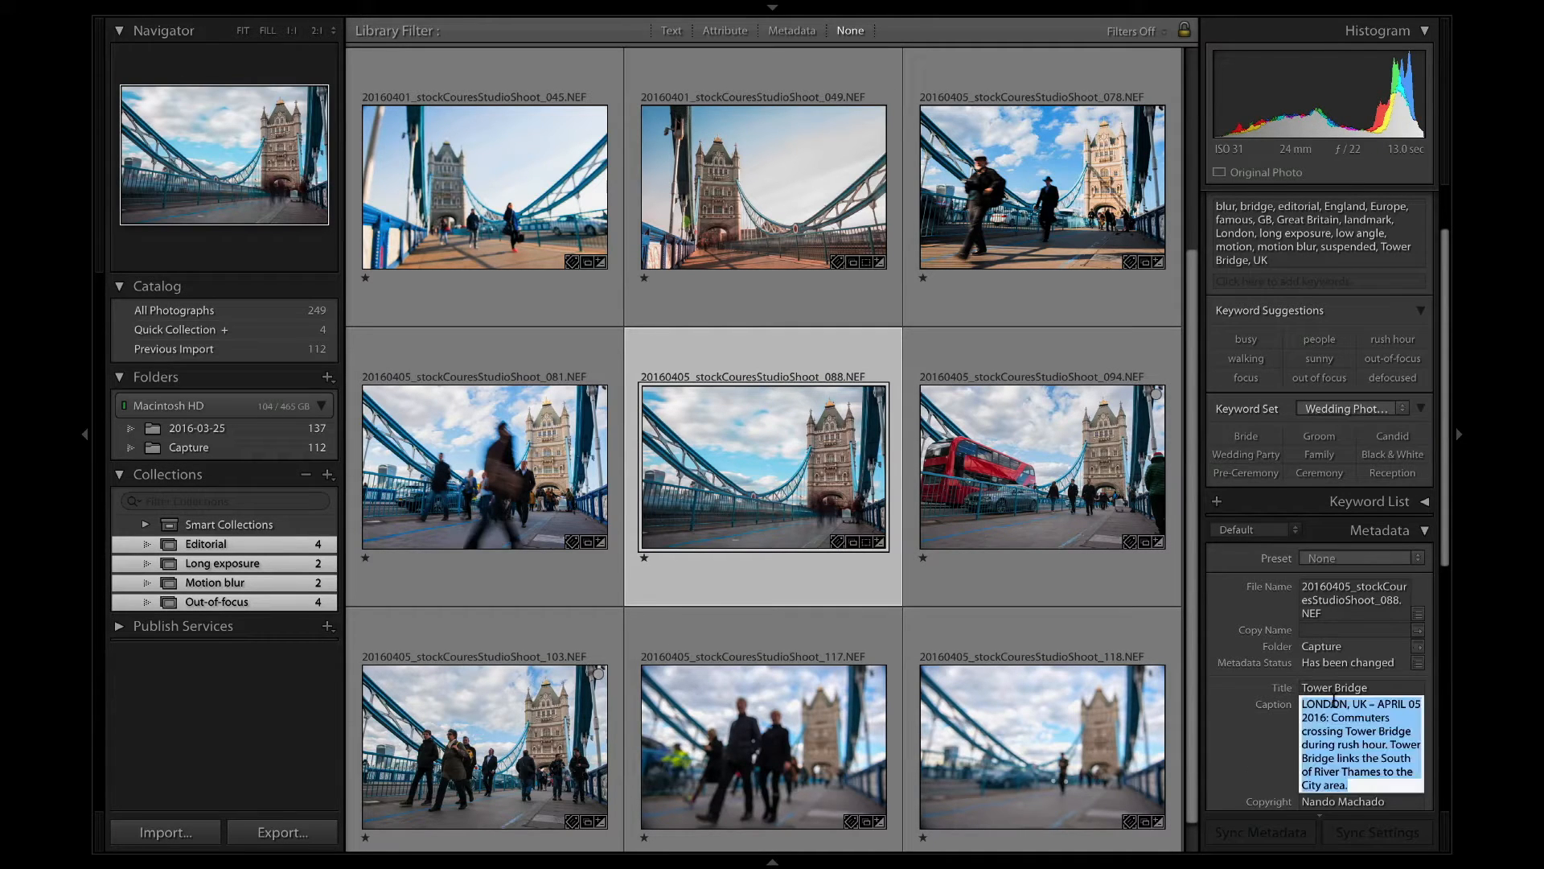
{"action": "left_click", "coordinate": [789, 161]}
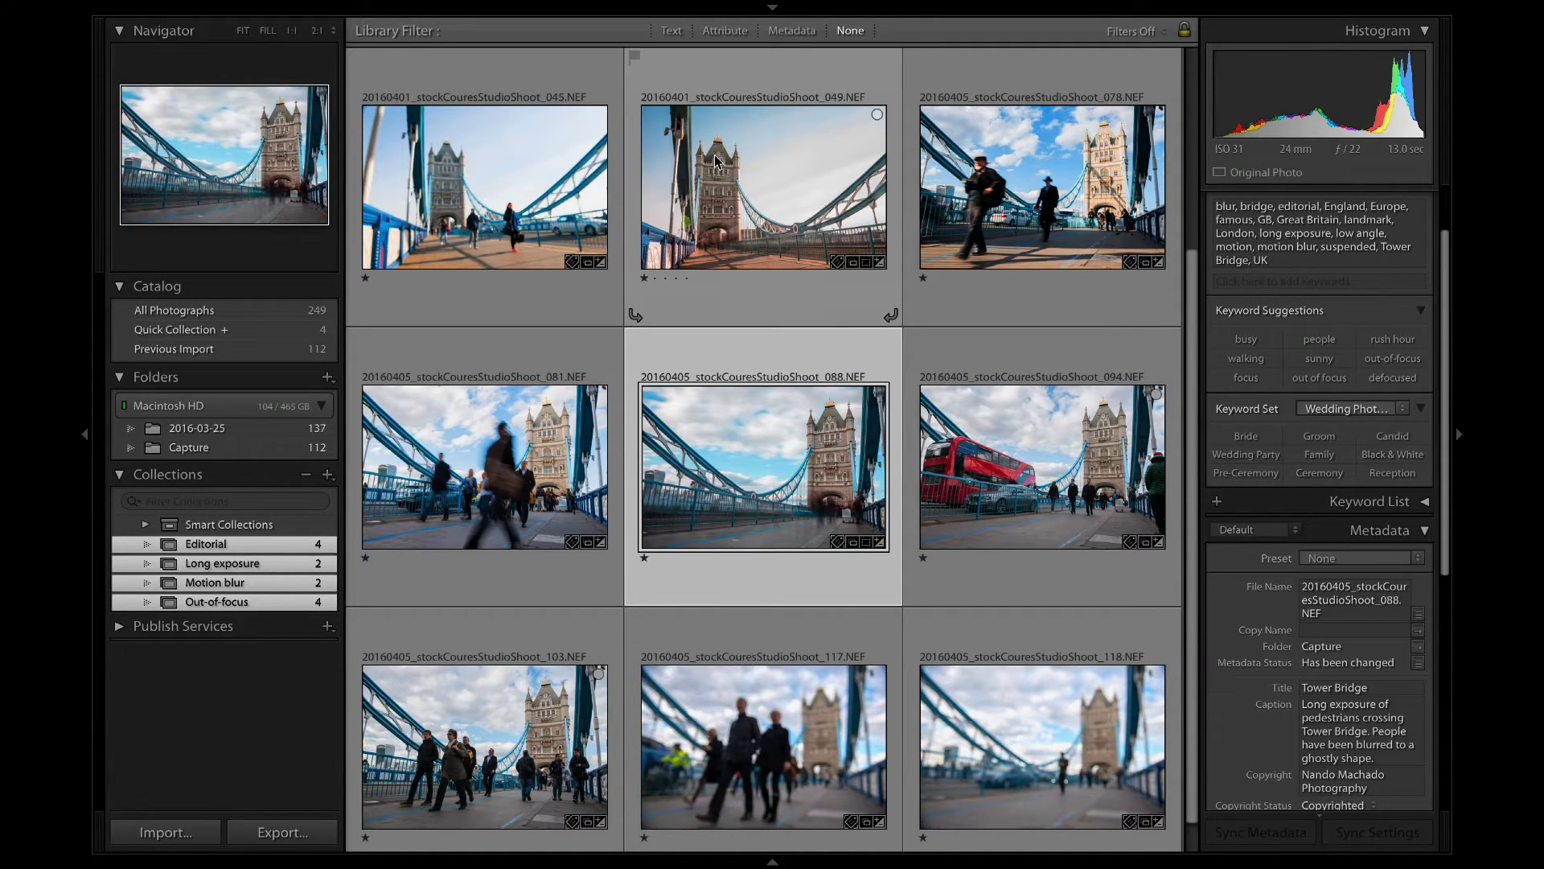
Compare the captions of photos 049 and 088, and review those of photos 094 and 117.
{"action": "key", "text": "Up"}
{"action": "key", "text": "Down"}
{"action": "key", "text": "Up"}
{"action": "key", "text": "Down"}
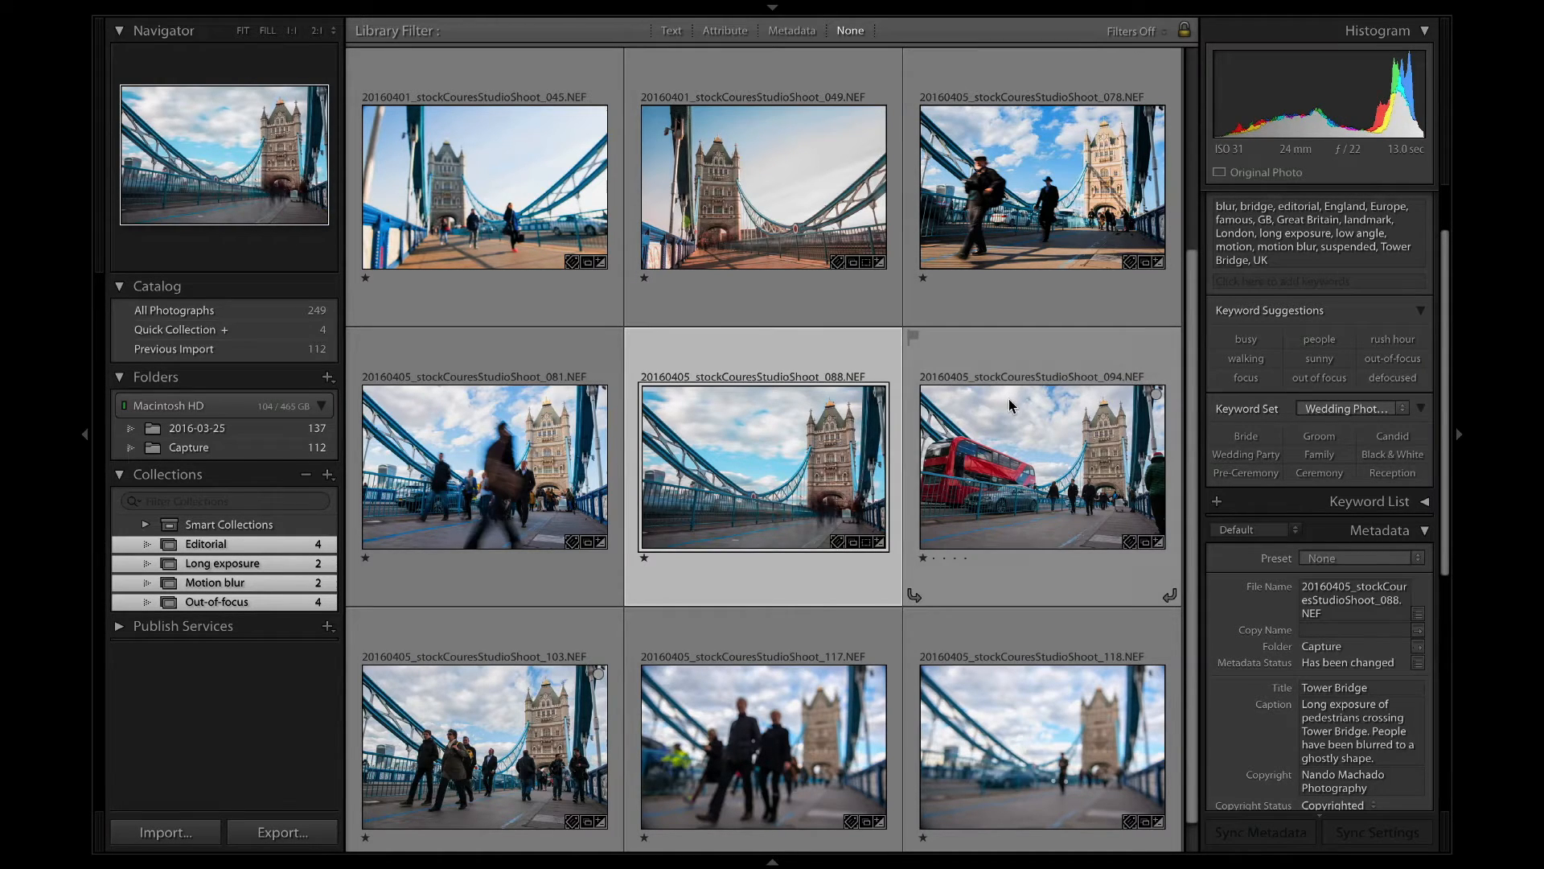
{"action": "left_click", "coordinate": [1012, 406]}
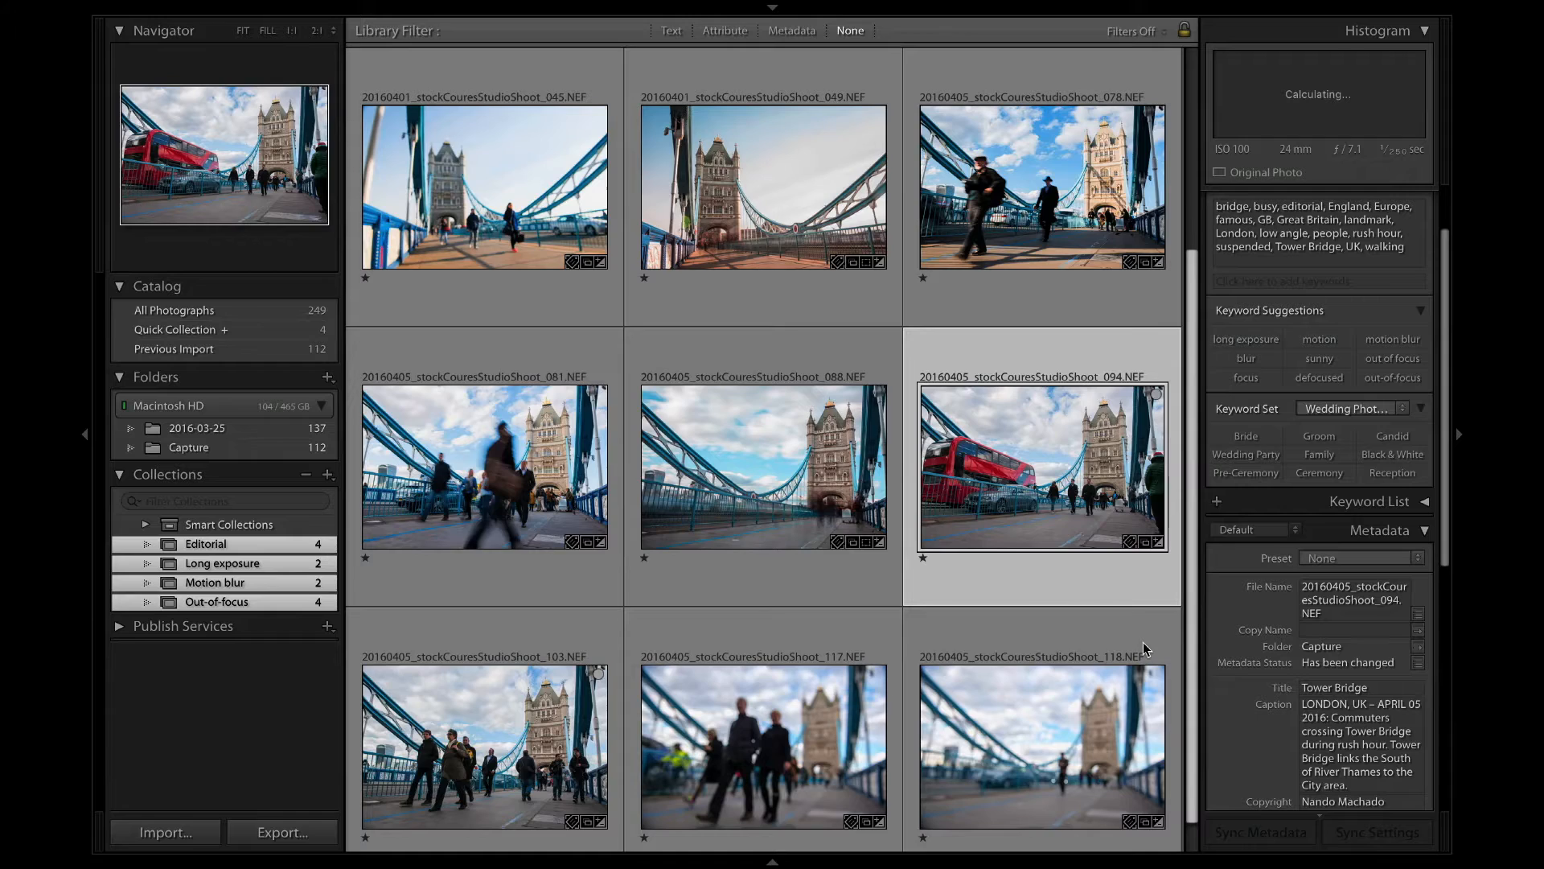
{"action": "scroll", "coordinate": [1002, 657], "scroll_direction": "down", "scroll_amount": 1}
{"action": "key", "text": "Right"}
{"action": "key", "text": "Right"}
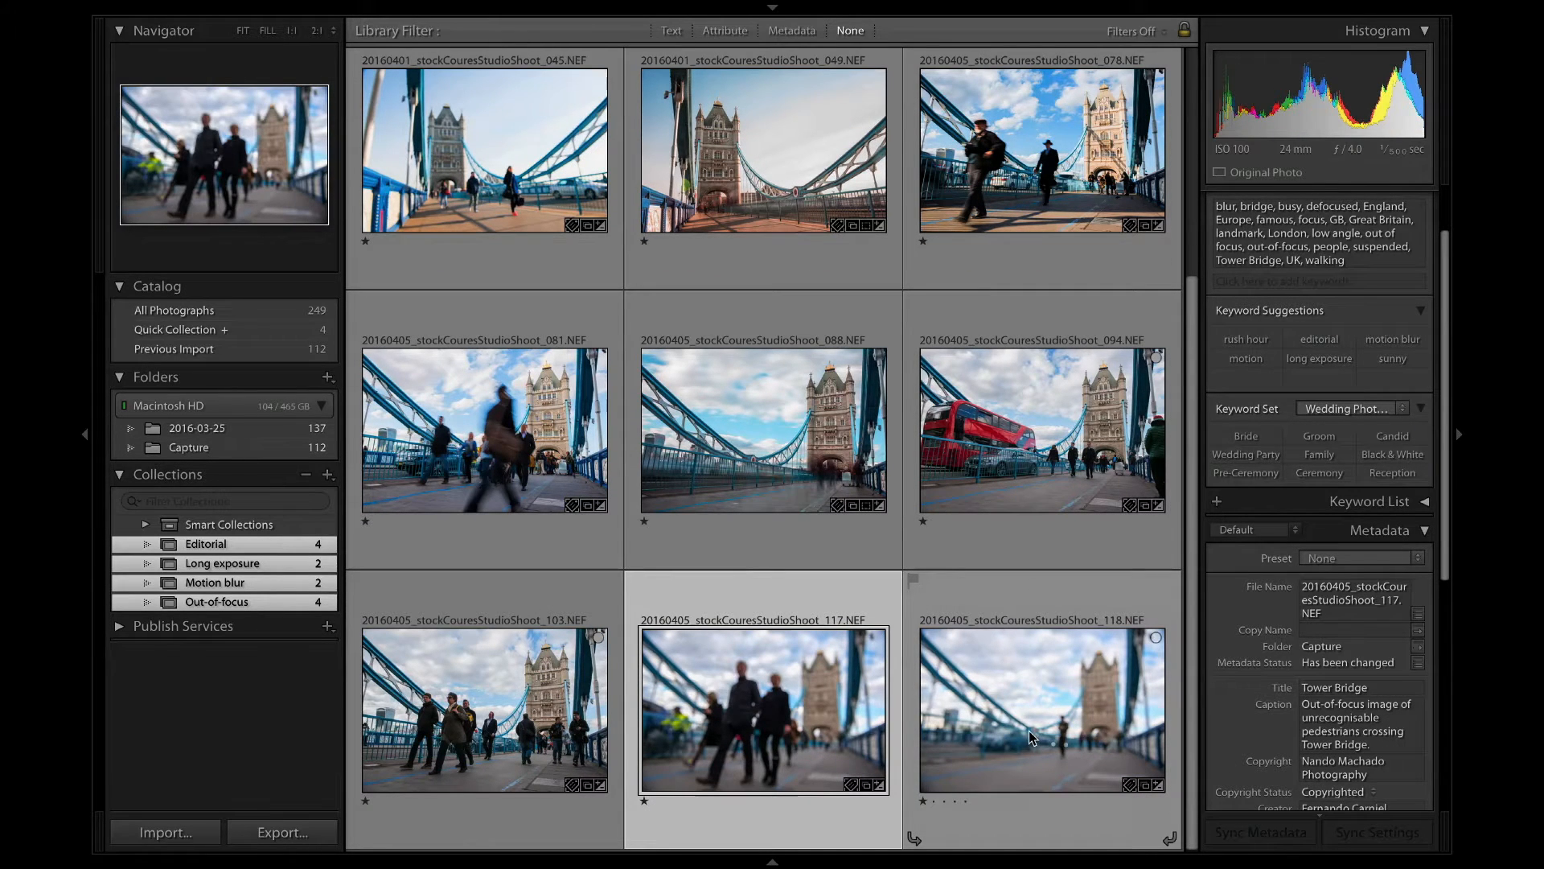
{"action": "scroll", "coordinate": [640, 561], "scroll_direction": "up", "scroll_amount": 8}
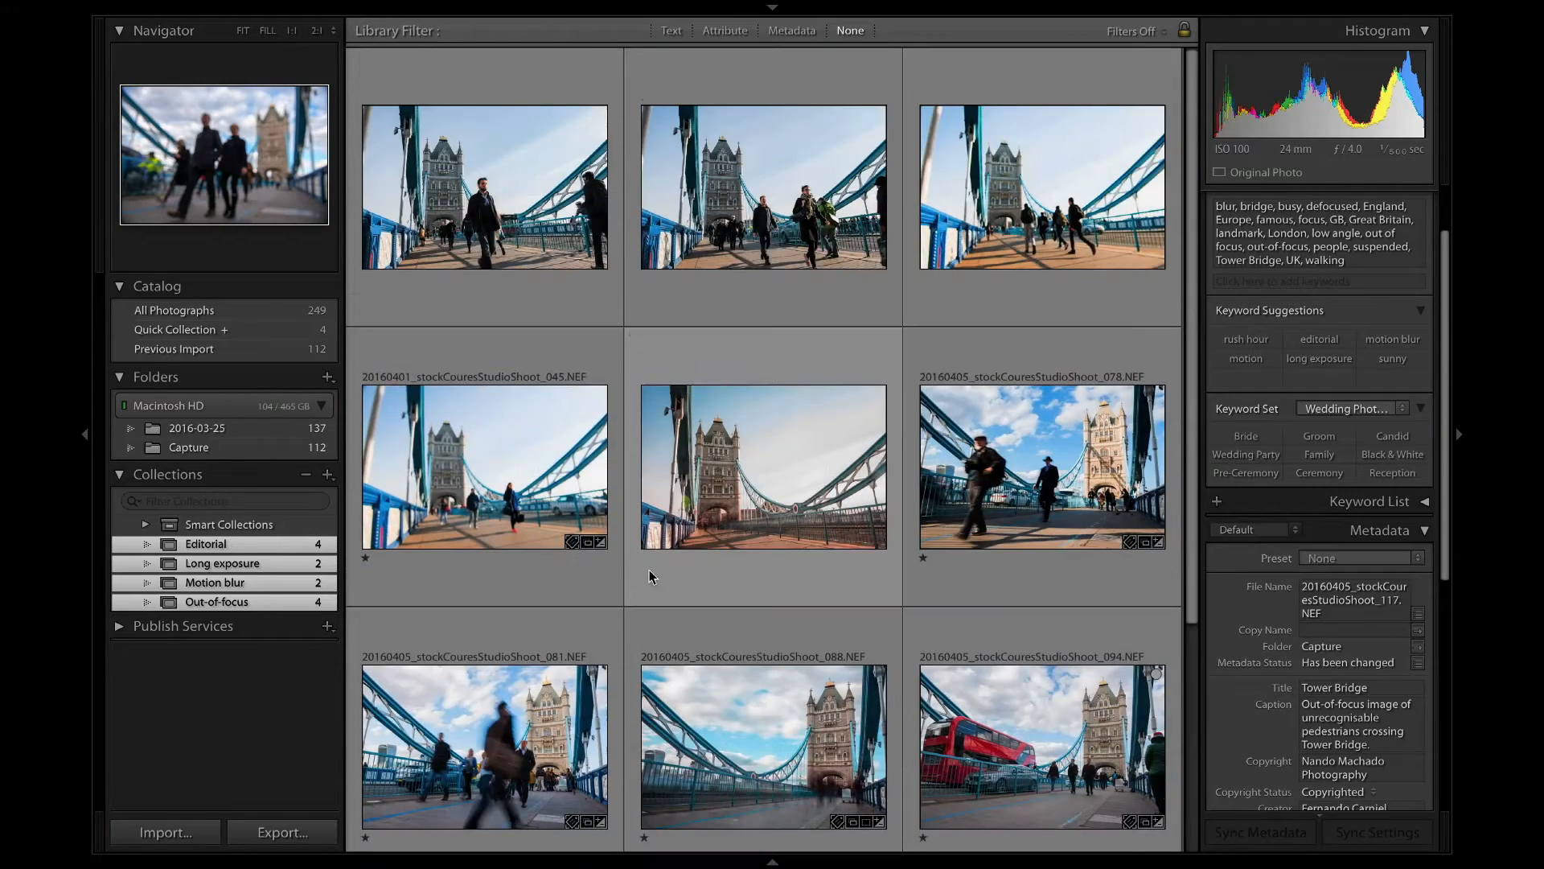